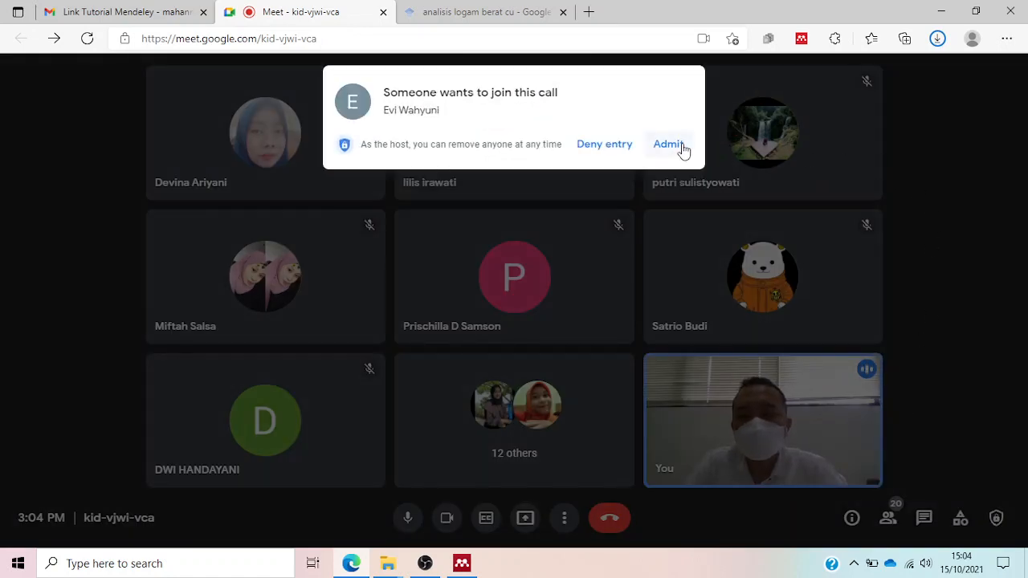
- Admit the three waiting participants to the Google Meet call as their join requests appear
{"action": "left_click", "coordinate": [668, 145]}
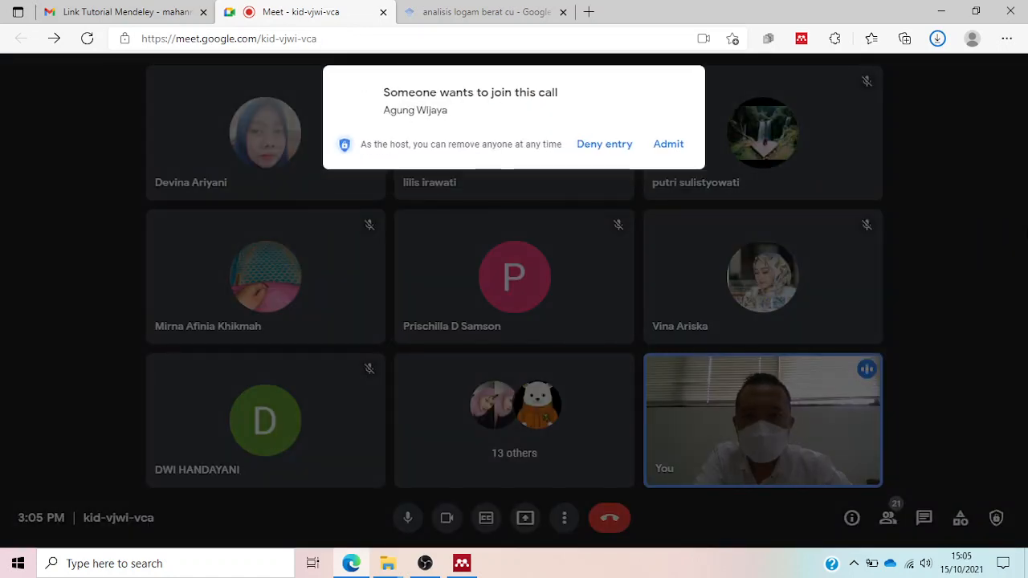
{"action": "left_click", "coordinate": [670, 145]}
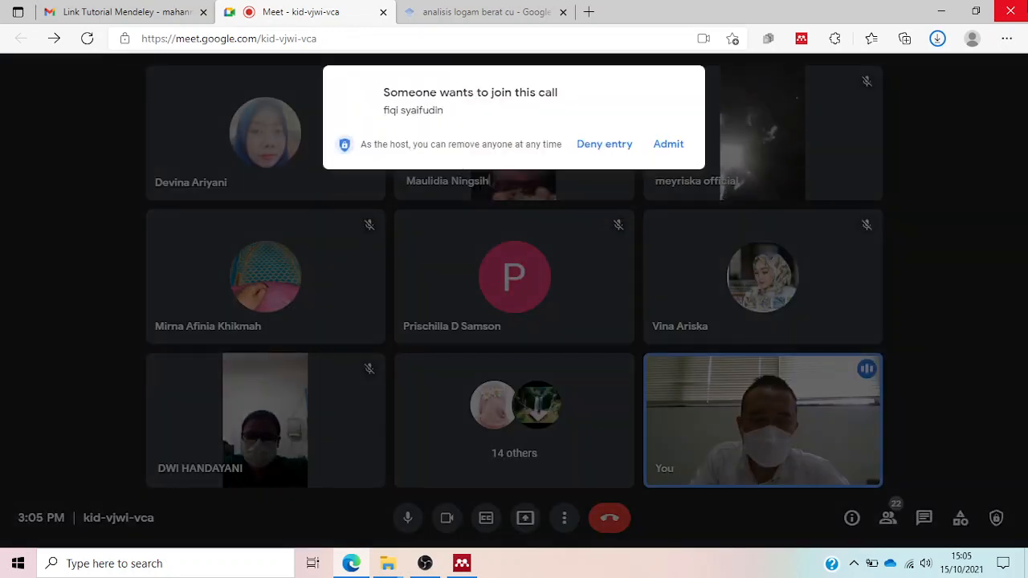
{"action": "left_click", "coordinate": [670, 149]}
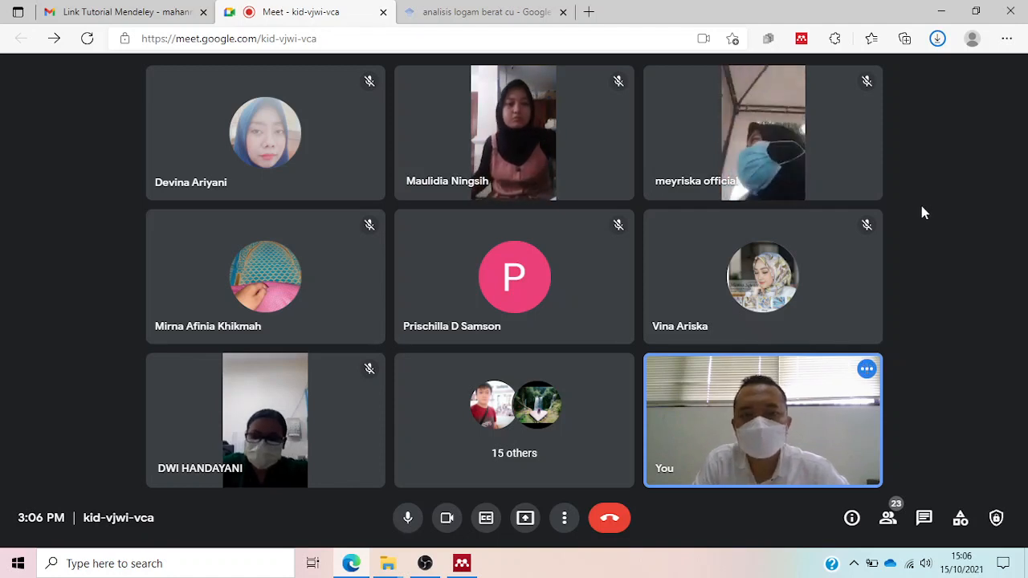
- Present the entire screen to everyone in the Google Meet call
{"action": "mouse_move", "coordinate": [716, 451]}
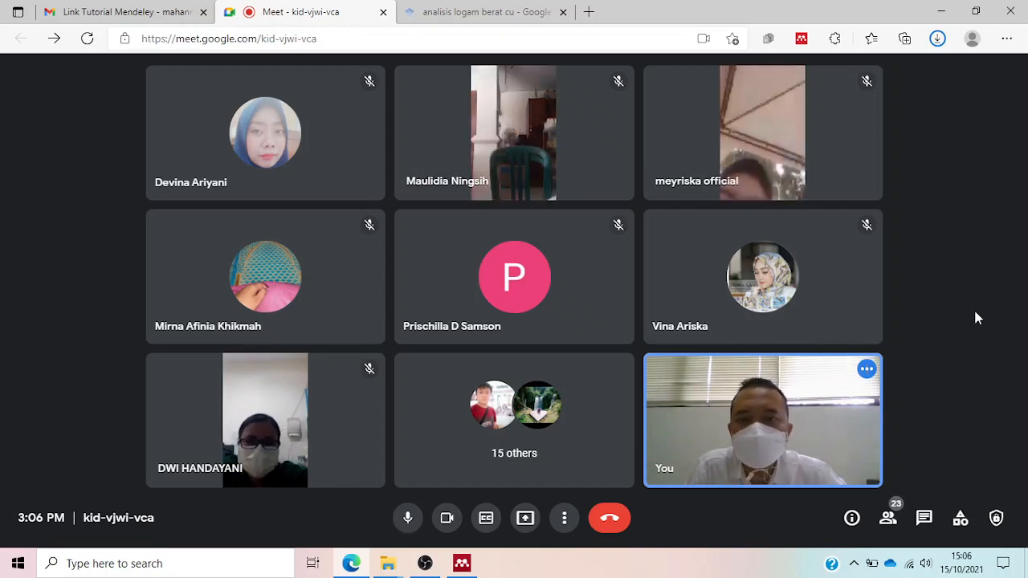
{"action": "left_click", "coordinate": [527, 520]}
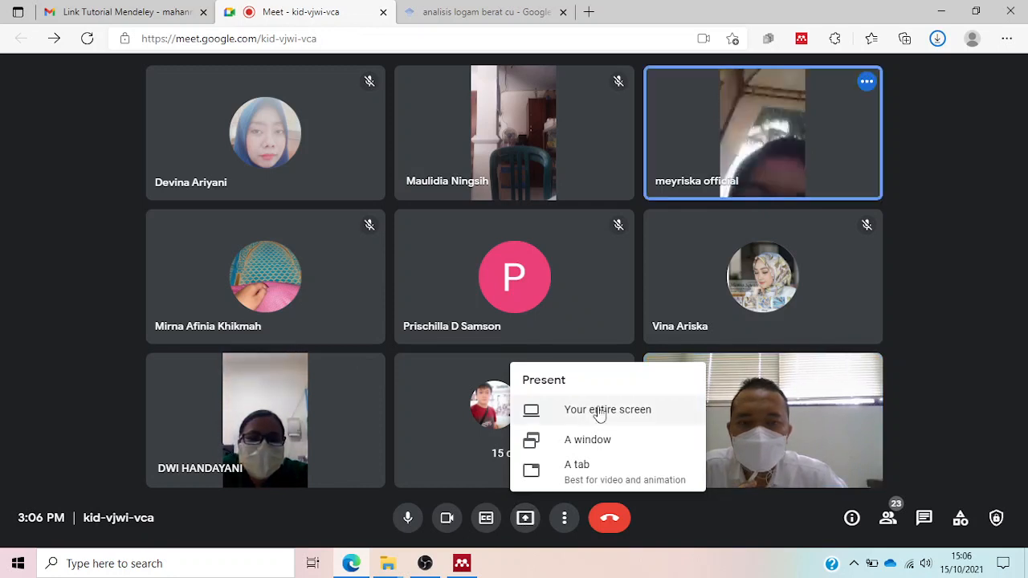
{"action": "left_click", "coordinate": [599, 411]}
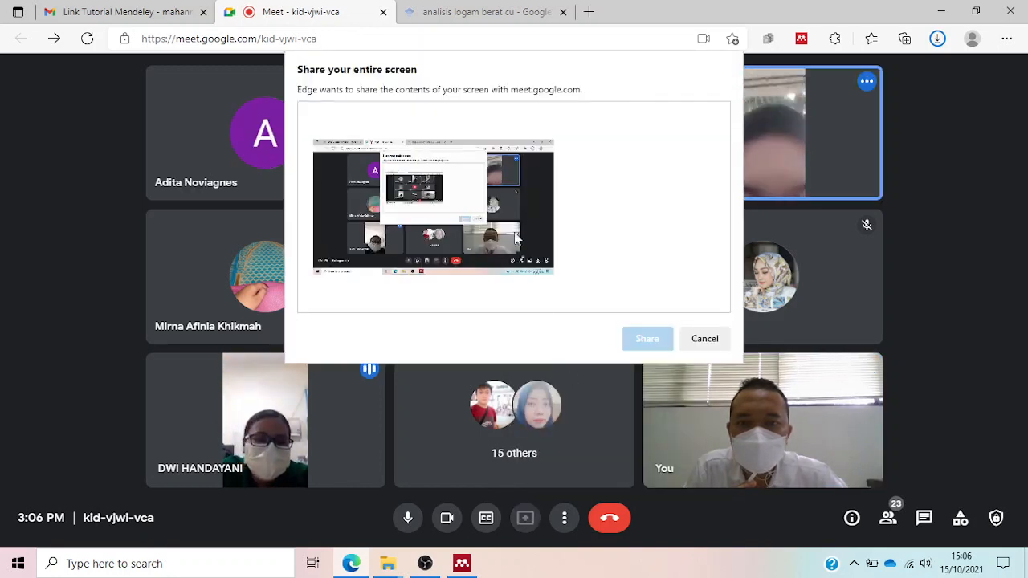
{"action": "left_click", "coordinate": [516, 237]}
{"action": "left_click", "coordinate": [636, 338]}
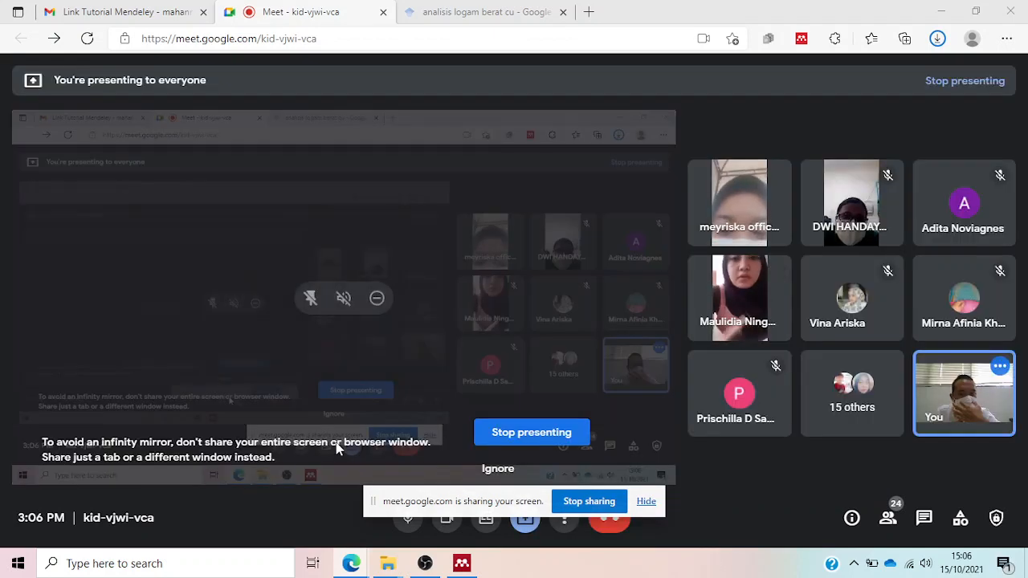
- Switch to Mendeley Desktop, maximize its window and move the screen-sharing bar off the document list
{"action": "left_click", "coordinate": [462, 564]}
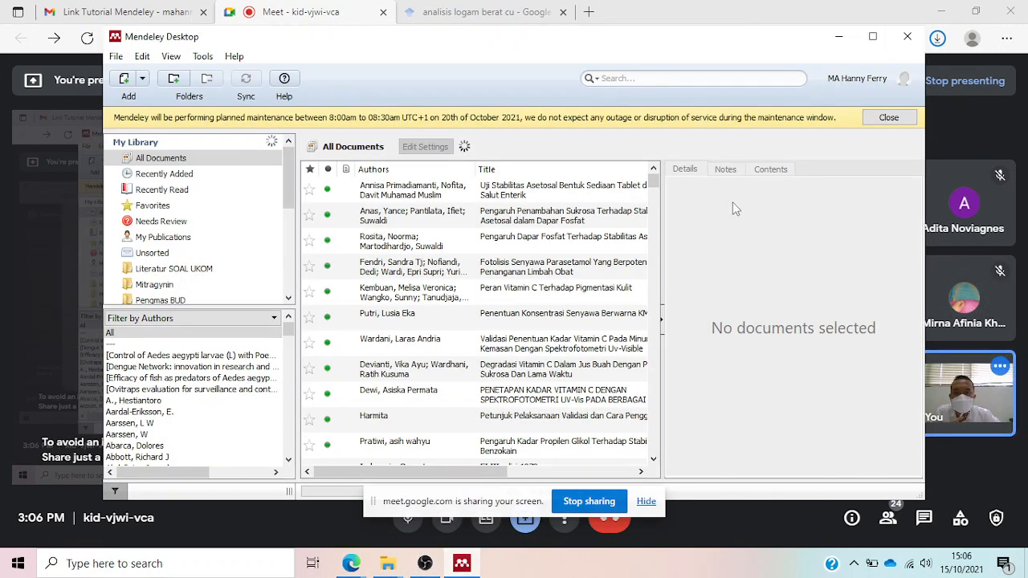
{"action": "left_click", "coordinate": [873, 37]}
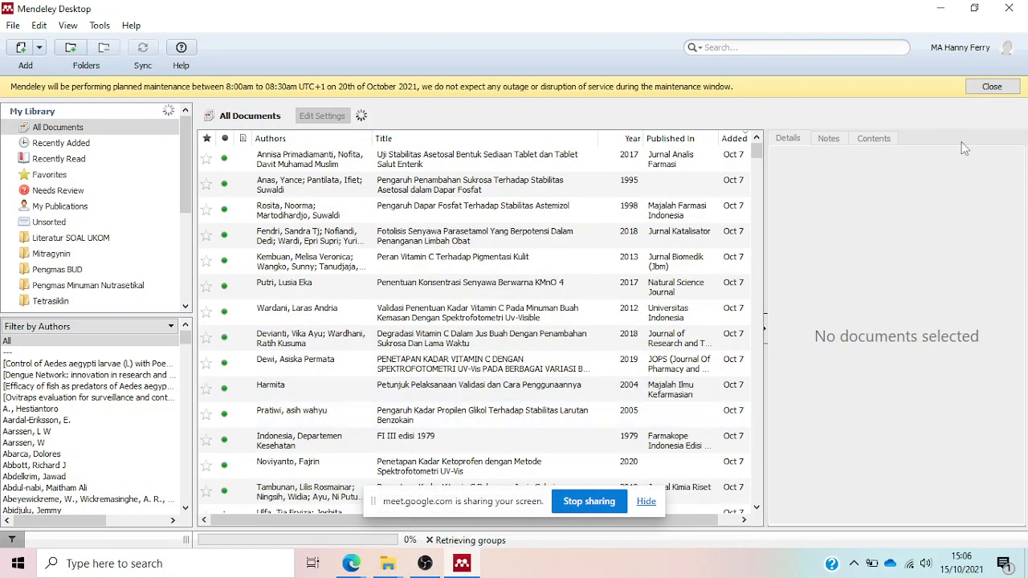
{"action": "left_click_drag", "start_coordinate": [459, 506], "coordinate": [802, 35]}
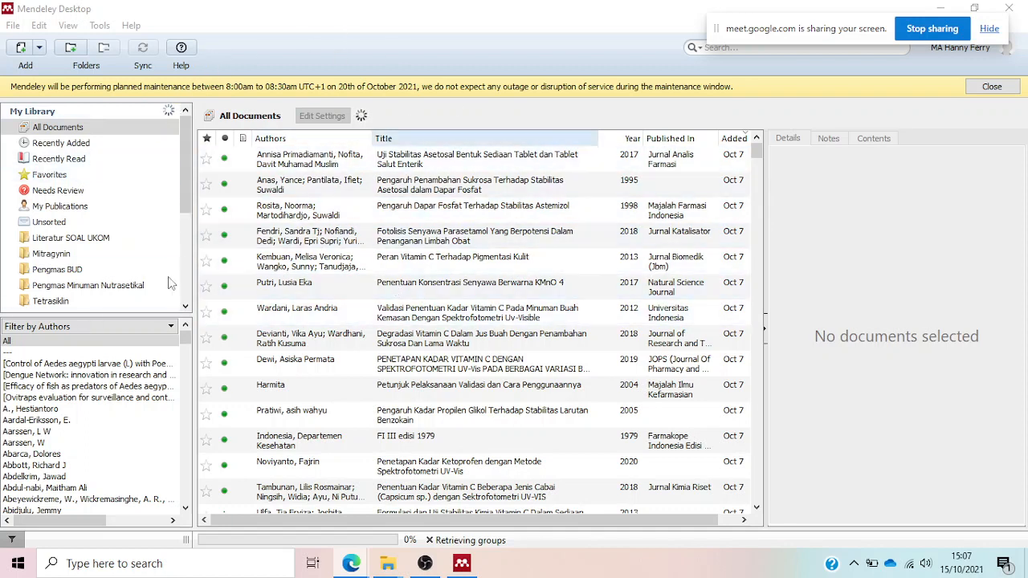
{"action": "mouse_move", "coordinate": [185, 163]}
{"action": "left_mouse_down"}
{"action": "mouse_move", "coordinate": [182, 184]}
{"action": "mouse_move", "coordinate": [186, 147]}
{"action": "left_mouse_up"}
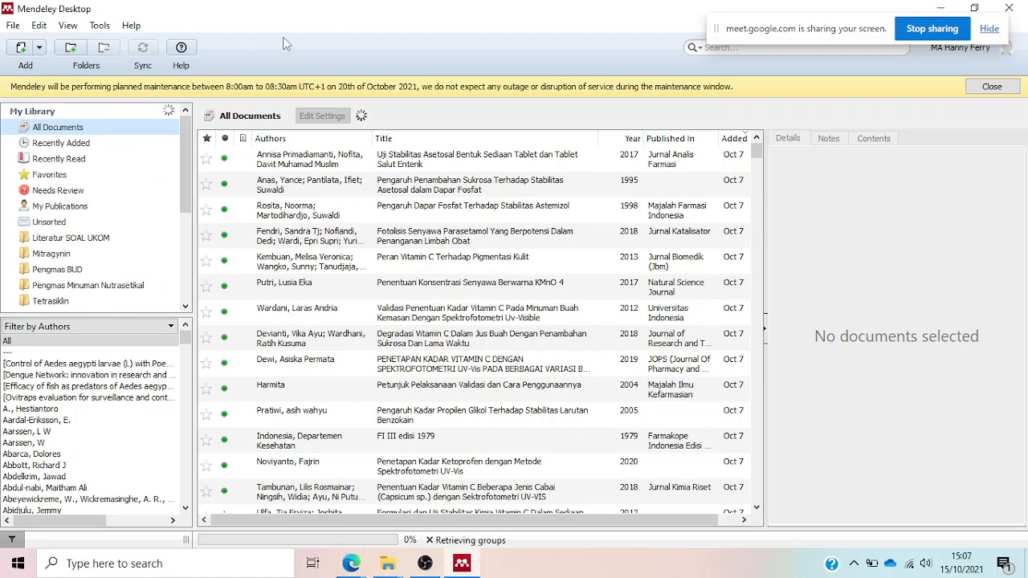
{"action": "left_click", "coordinate": [101, 26]}
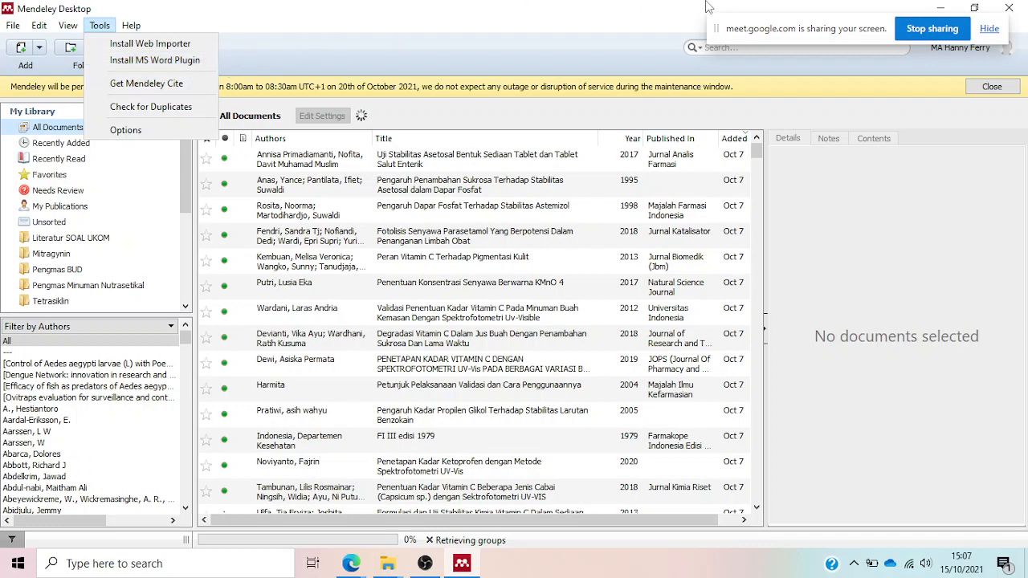
{"action": "key", "text": "Escape"}
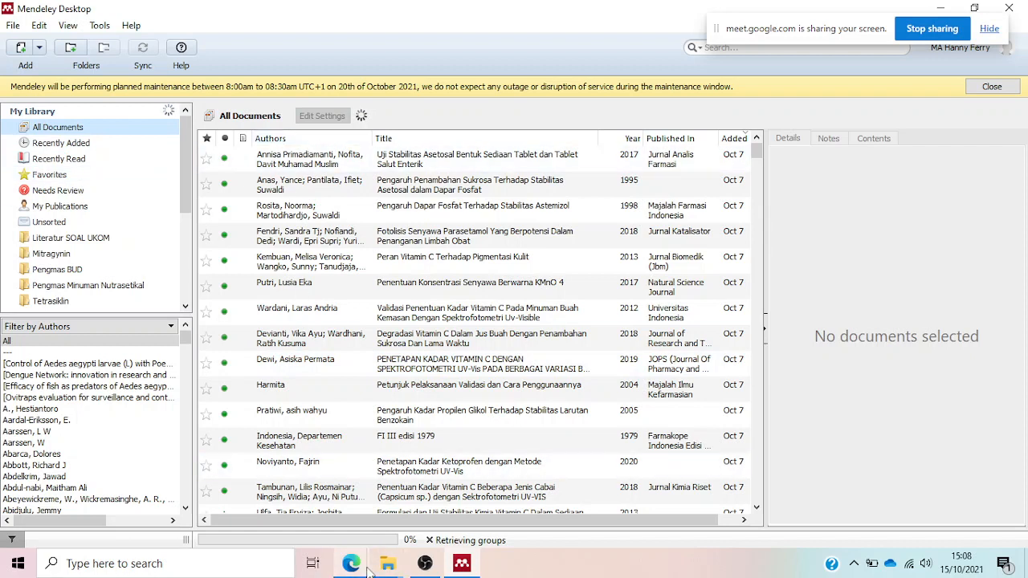
- Switch to the browser's Google Scholar results for "analisis logam berat cu" and dismiss the page translation offer
{"action": "mouse_move", "coordinate": [356, 566]}
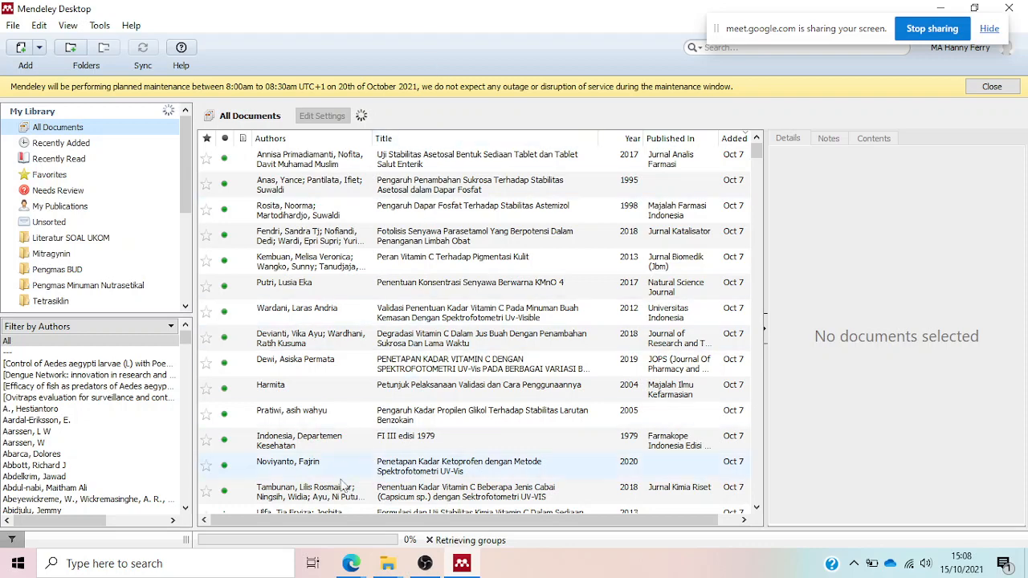
{"action": "mouse_move", "coordinate": [345, 567]}
{"action": "left_click", "coordinate": [354, 522]}
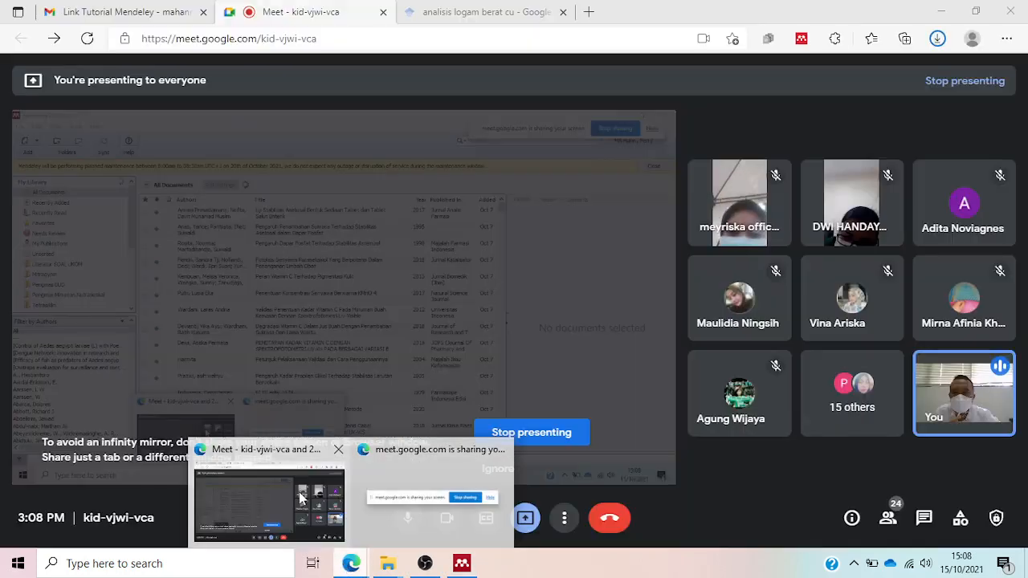
{"action": "left_click", "coordinate": [475, 10]}
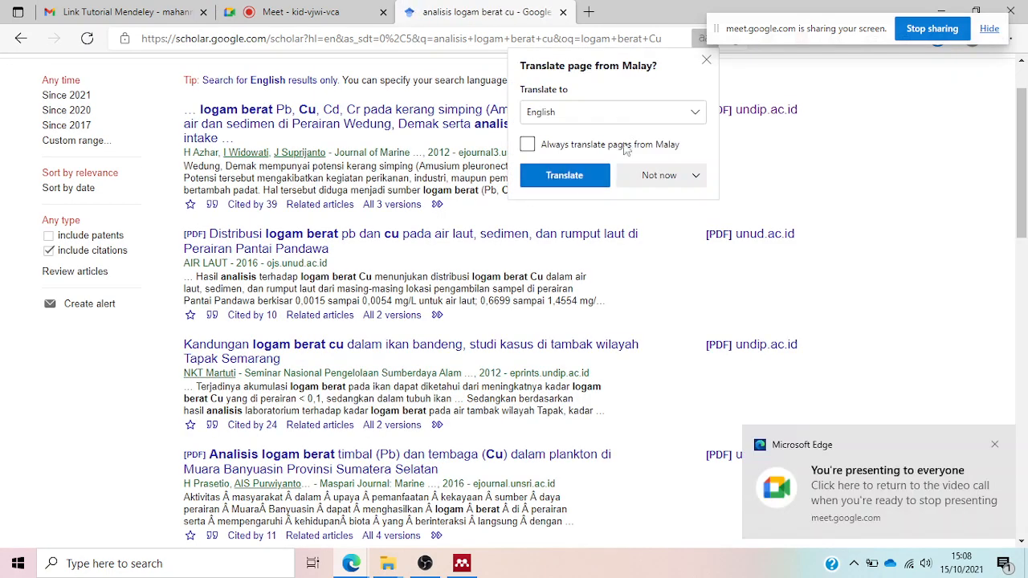
{"action": "left_click", "coordinate": [707, 61]}
{"action": "scroll", "coordinate": [462, 149], "scroll_direction": "up", "scroll_amount": 1}
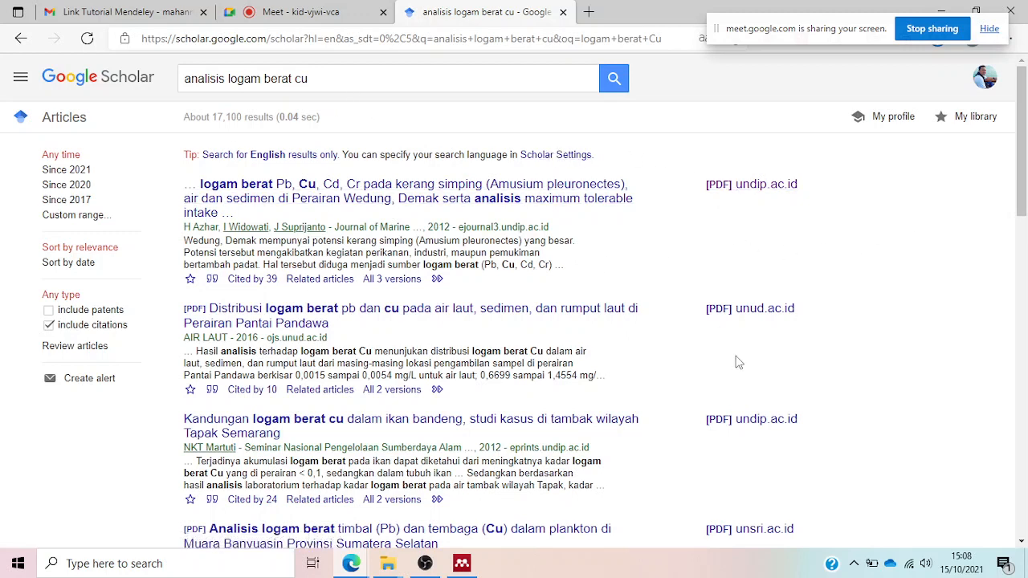
- Admit the waiting participant to the Google Meet call and return to the Google Scholar results
{"action": "left_click", "coordinate": [276, 12]}
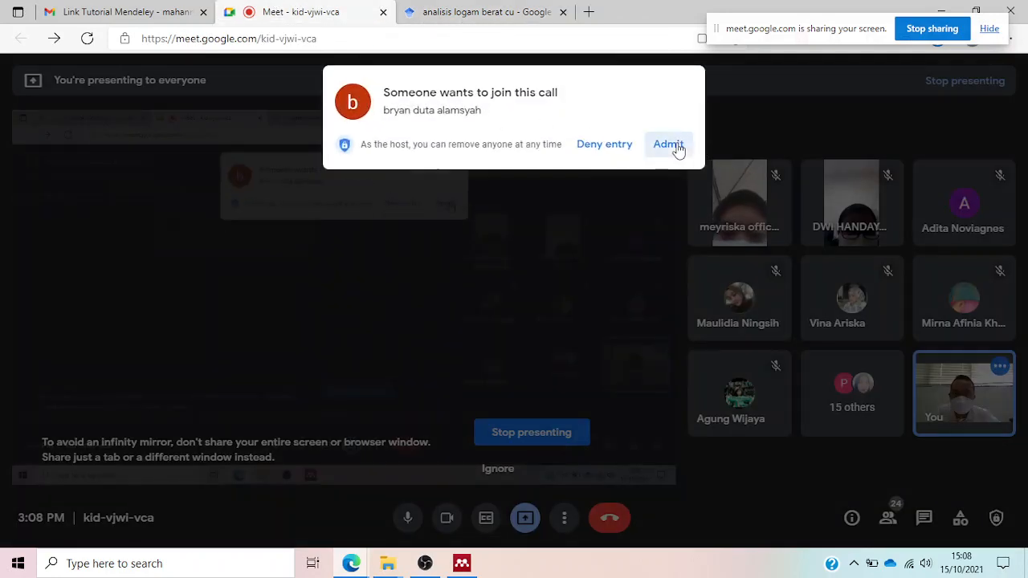
{"action": "left_click", "coordinate": [677, 150]}
{"action": "left_click", "coordinate": [481, 12]}
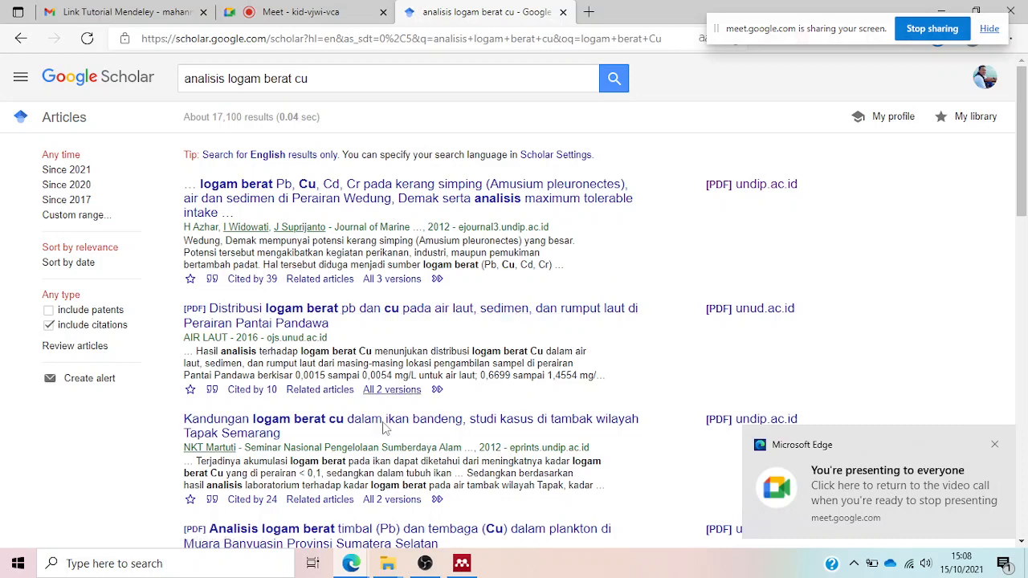
- Look at the PDF articles in the Artikel Logam Cu folder in File Explorer and review the Google Scholar results in the browser
{"action": "mouse_move", "coordinate": [383, 570]}
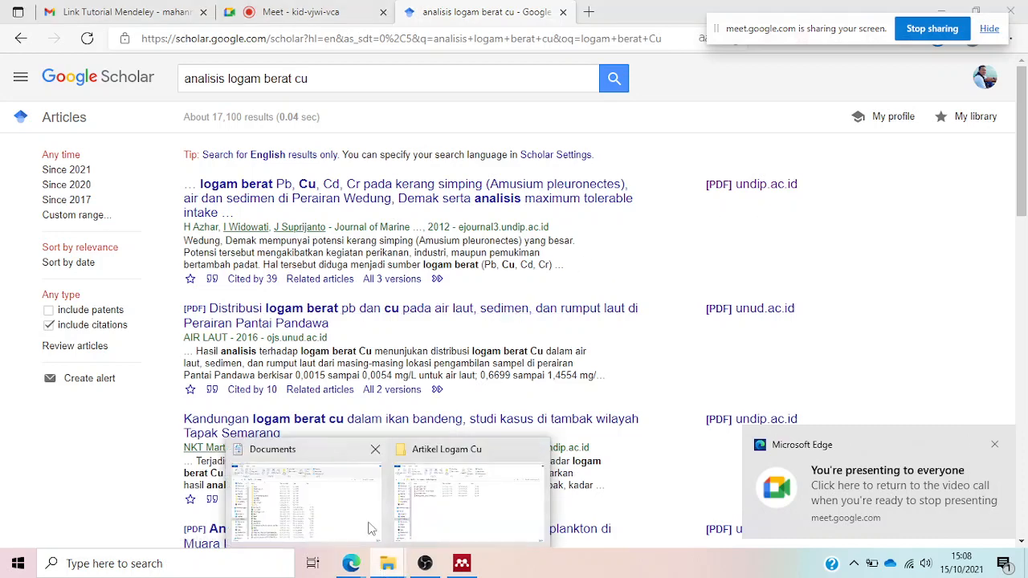
{"action": "left_click", "coordinate": [457, 502]}
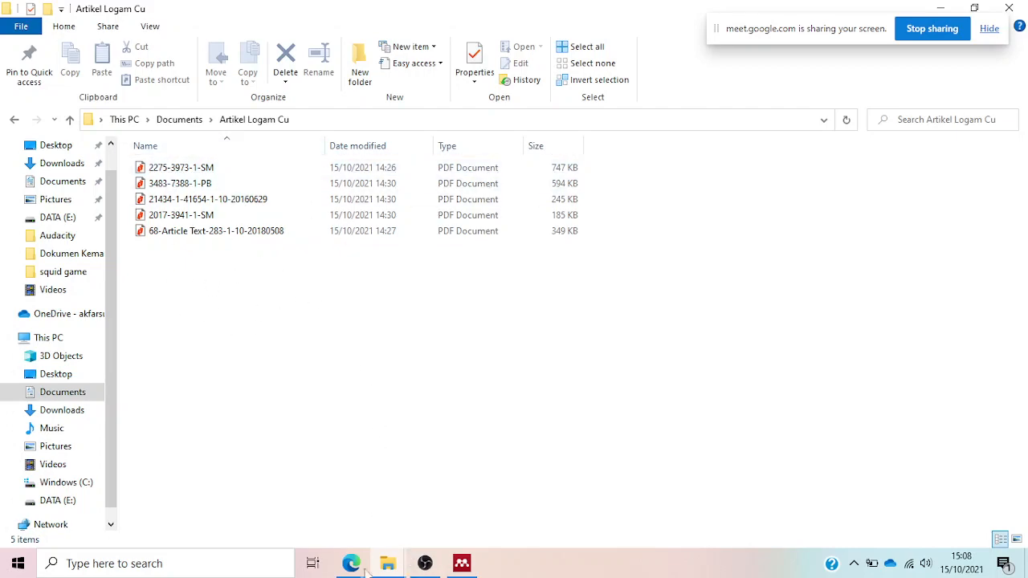
{"action": "mouse_move", "coordinate": [353, 564]}
{"action": "left_click", "coordinate": [294, 519]}
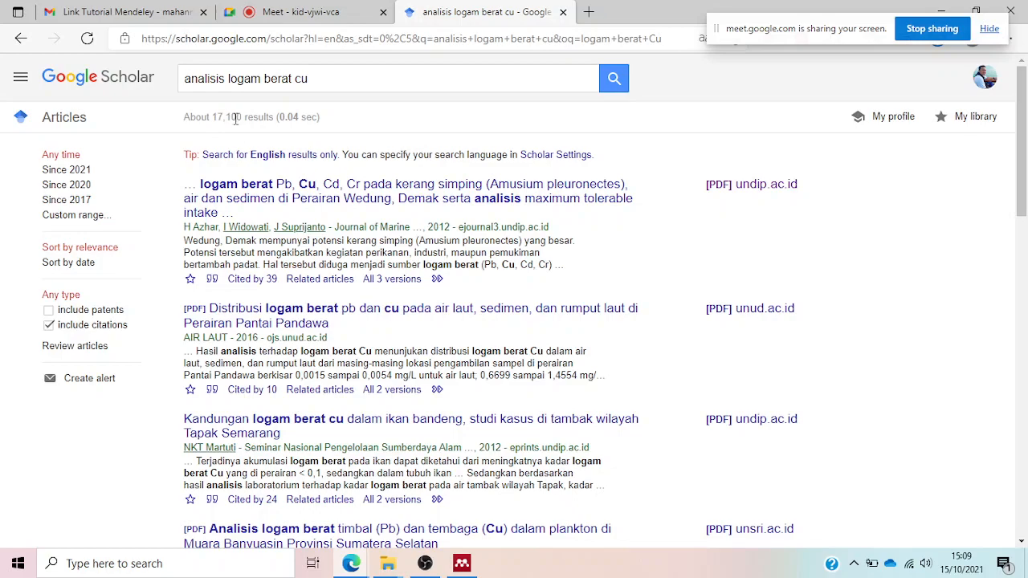
{"action": "scroll", "coordinate": [747, 225], "scroll_direction": "down", "scroll_amount": 8}
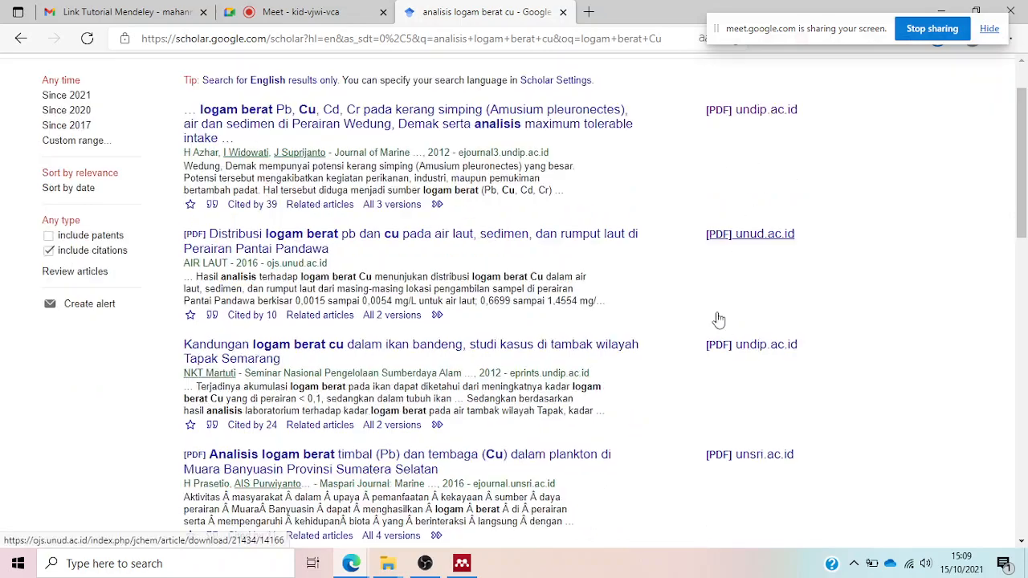
{"action": "scroll", "coordinate": [745, 350], "scroll_direction": "up", "scroll_amount": 8}
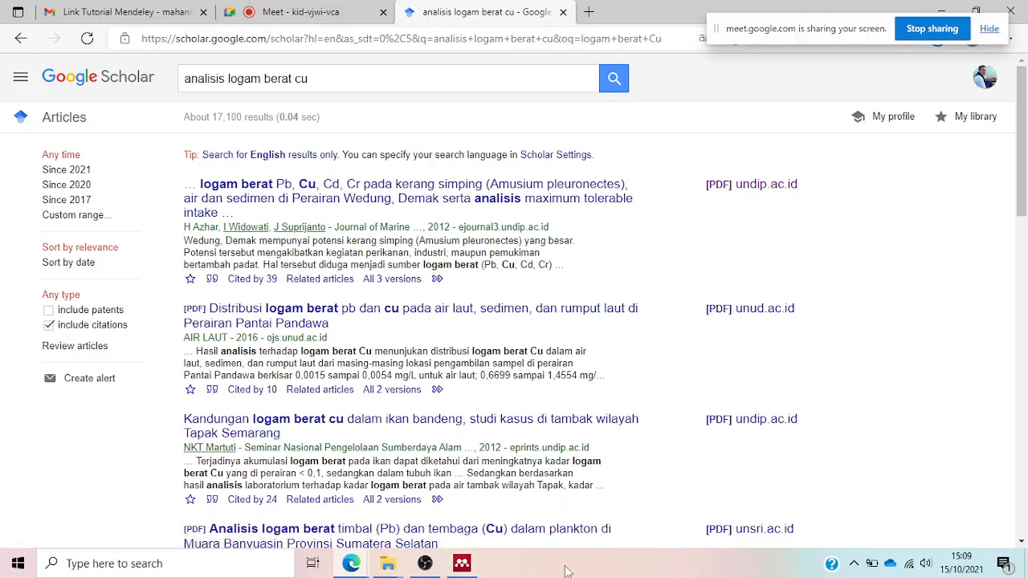
- Switch to Mendeley Desktop, move the screen-sharing bar over the empty details area and close the maintenance notice
{"action": "left_click", "coordinate": [470, 566]}
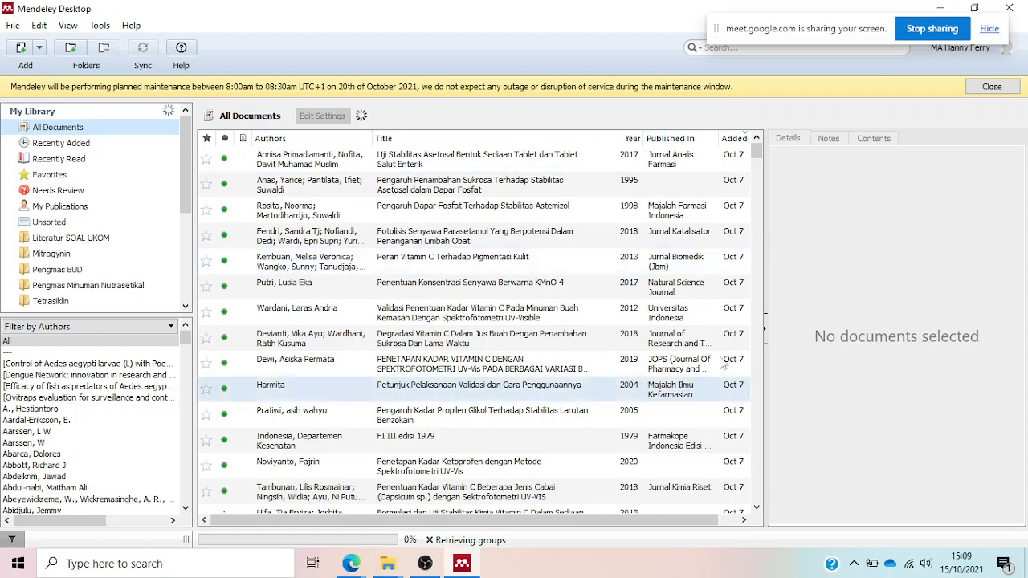
{"action": "left_click_drag", "start_coordinate": [717, 28], "coordinate": [923, 244]}
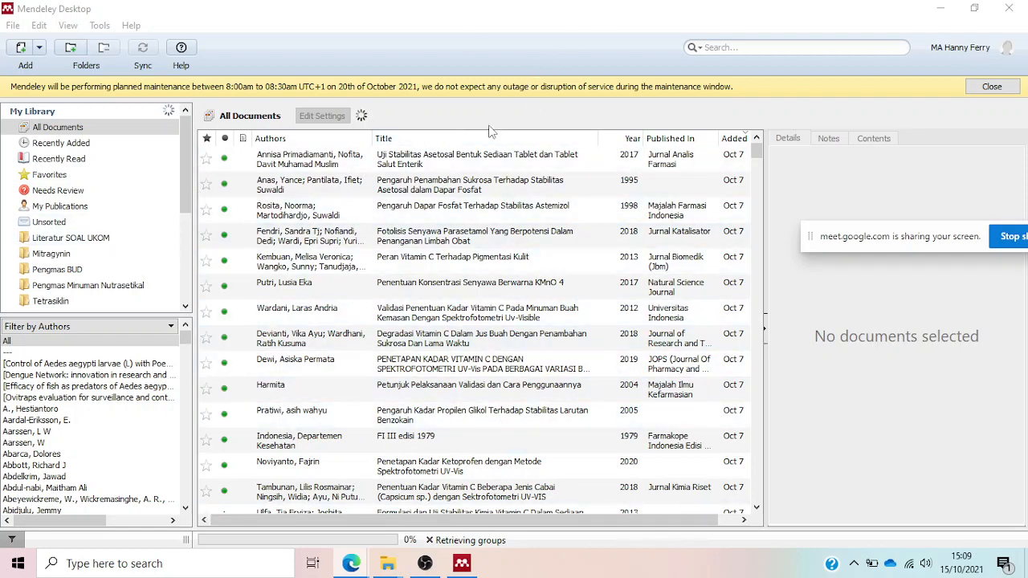
{"action": "left_click", "coordinate": [992, 87]}
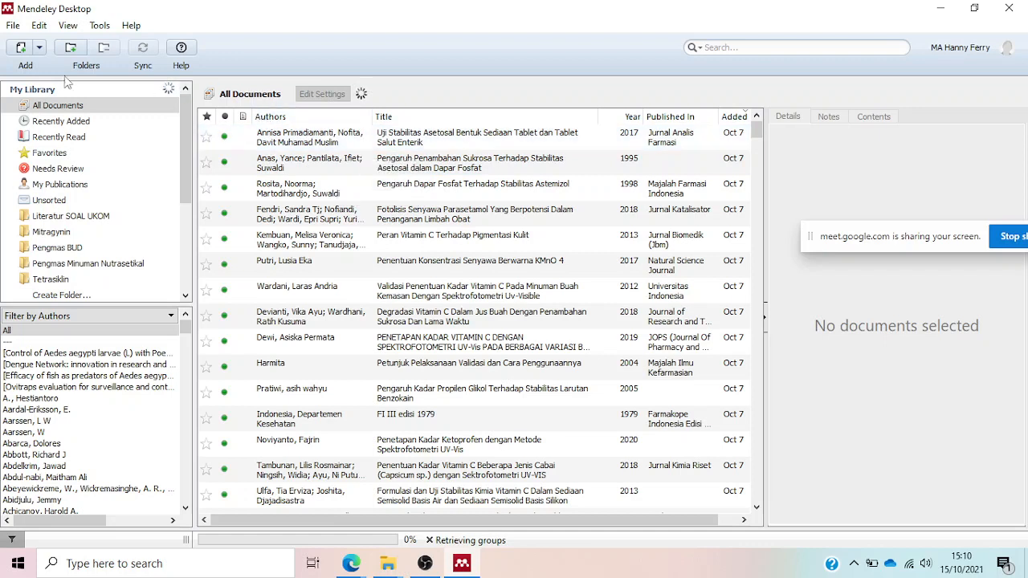
- Create a new folder named "Artikel Cu" in My Library
{"action": "left_click", "coordinate": [71, 49]}
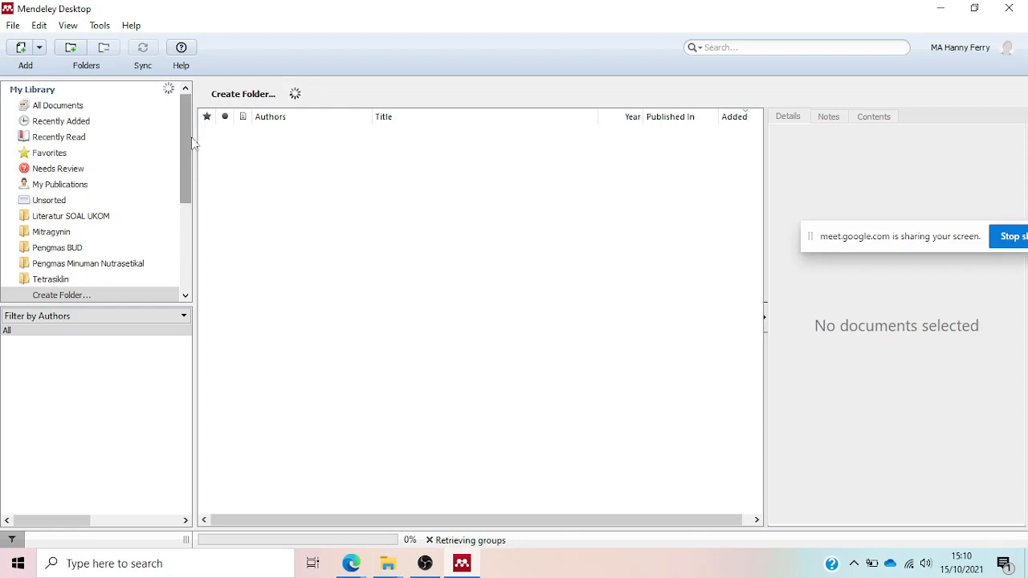
{"action": "left_click_drag", "start_coordinate": [191, 144], "coordinate": [201, 190]}
{"action": "scroll", "coordinate": [140, 199], "scroll_direction": "down", "scroll_amount": 2}
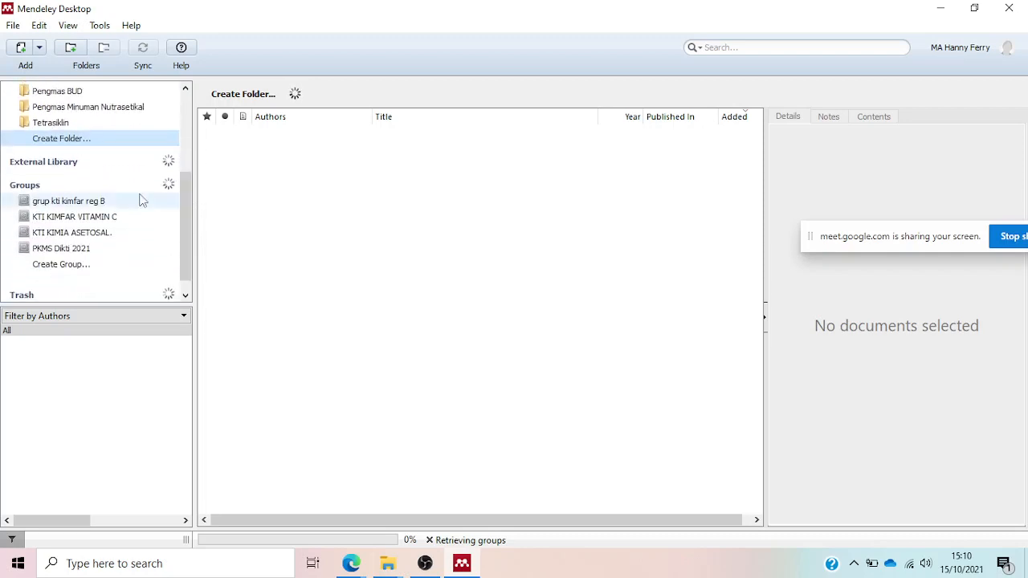
{"action": "left_click", "coordinate": [71, 138]}
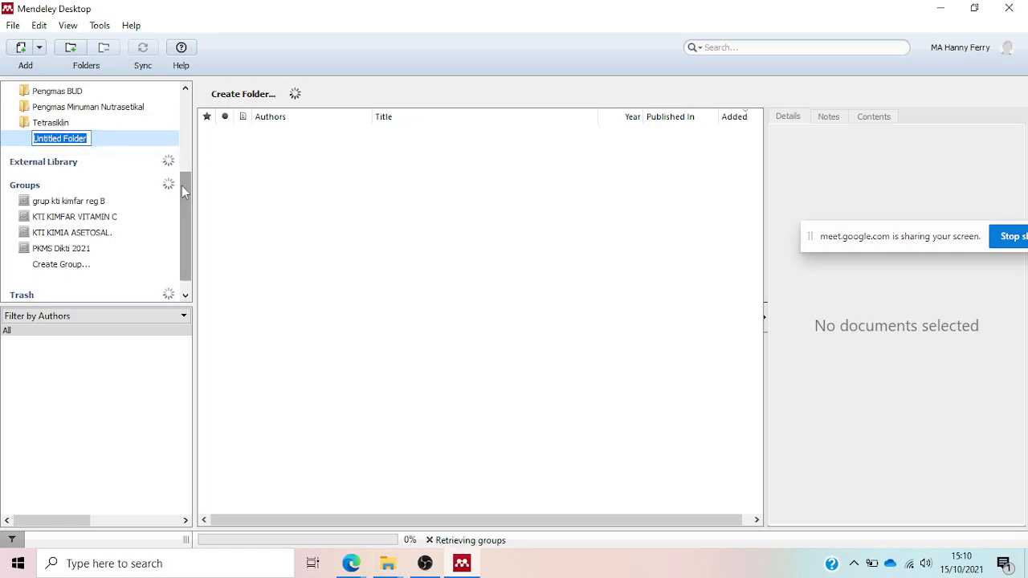
{"action": "scroll", "coordinate": [184, 184], "scroll_direction": "up", "scroll_amount": 1}
{"action": "scroll", "coordinate": [190, 176], "scroll_direction": "down", "scroll_amount": 1}
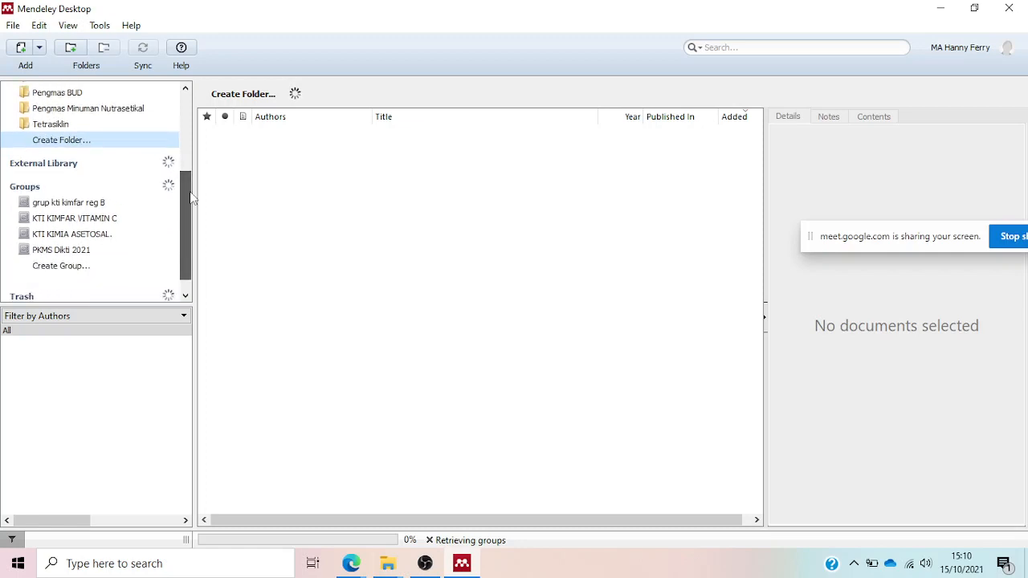
{"action": "left_click", "coordinate": [63, 140]}
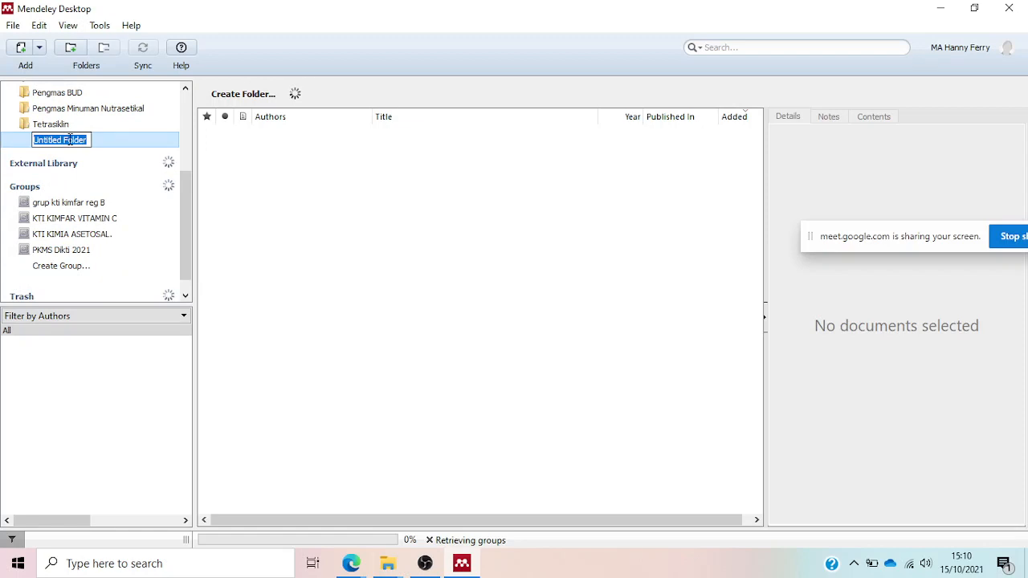
{"action": "type", "text": "Artikel"}
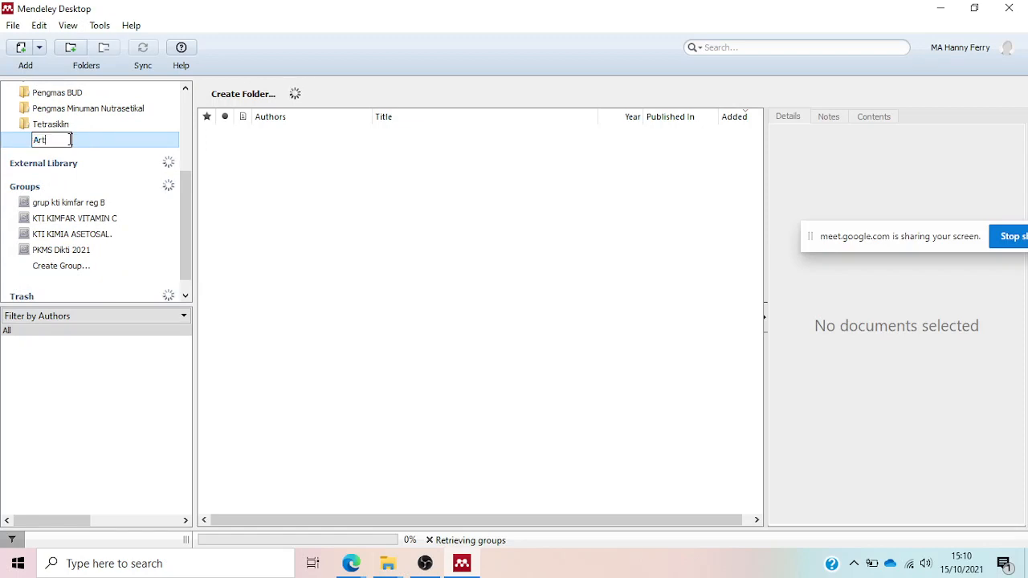
{"action": "type", "text": " Cu"}
{"action": "key", "text": "Return"}
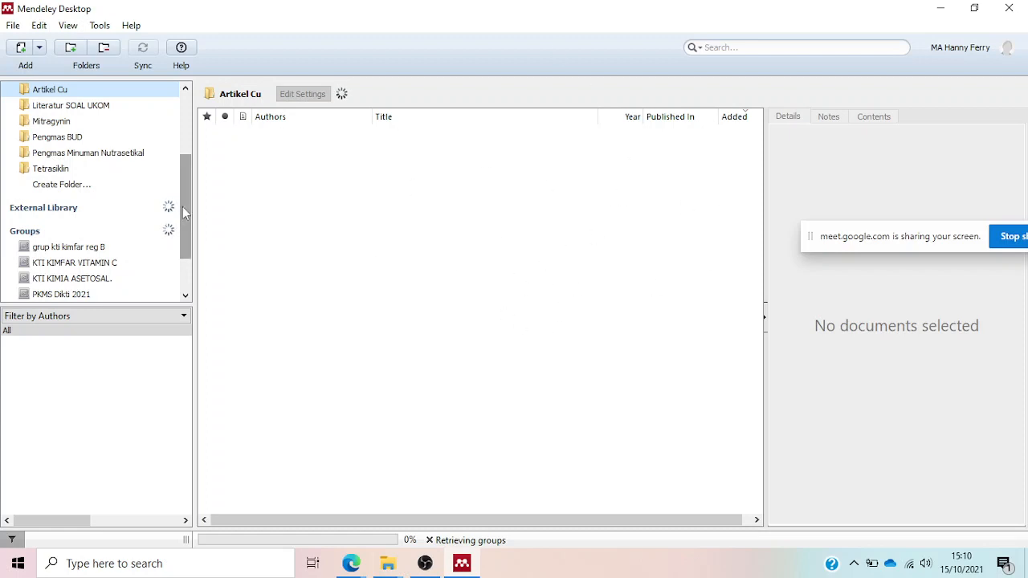
- Add the article PDF on lead (Pb) in lipstick from Documents > Artikel Logam Cu to the Artikel Cu folder as a single file
{"action": "left_click", "coordinate": [38, 49]}
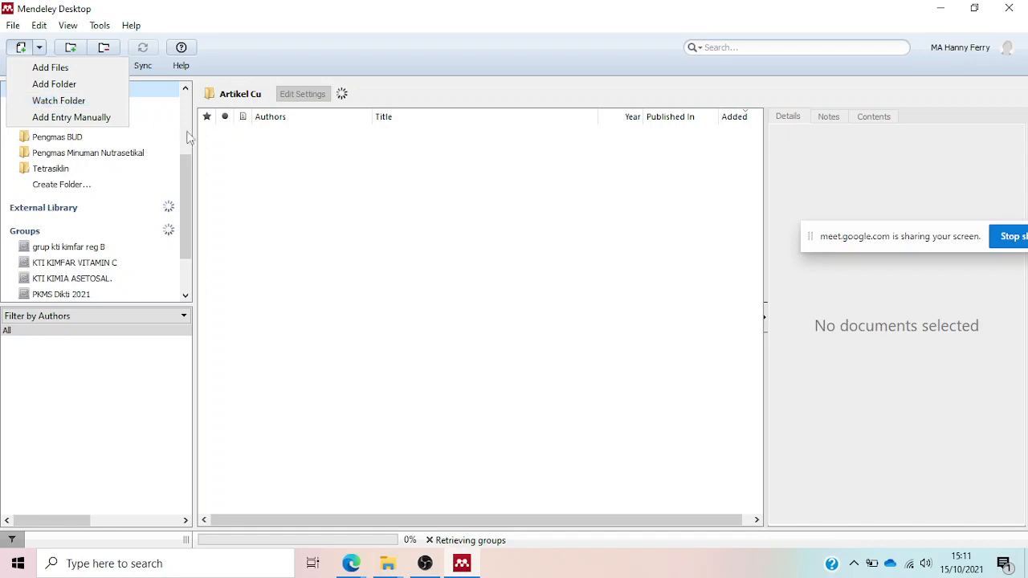
{"action": "left_click", "coordinate": [376, 195]}
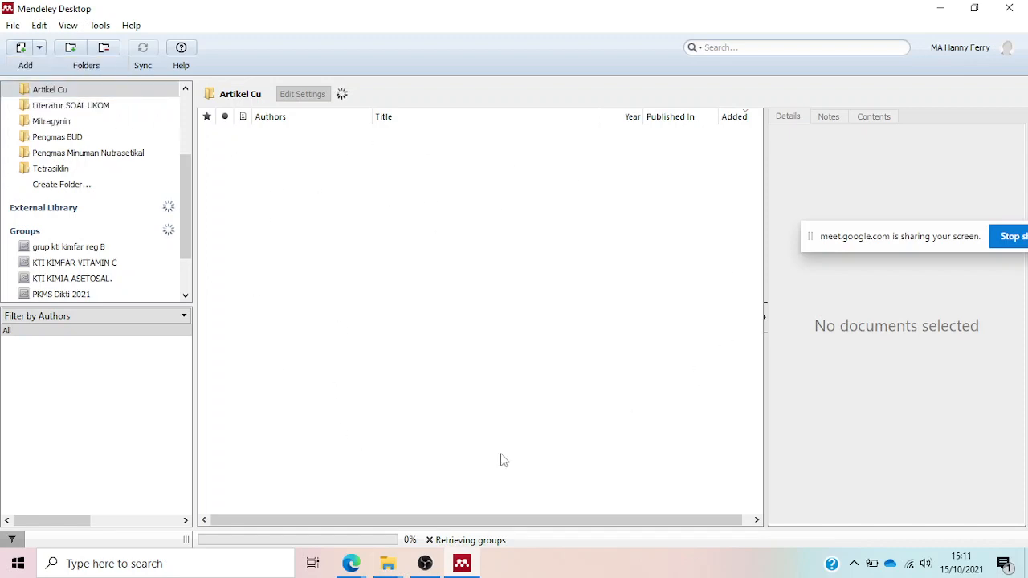
{"action": "left_click", "coordinate": [39, 49]}
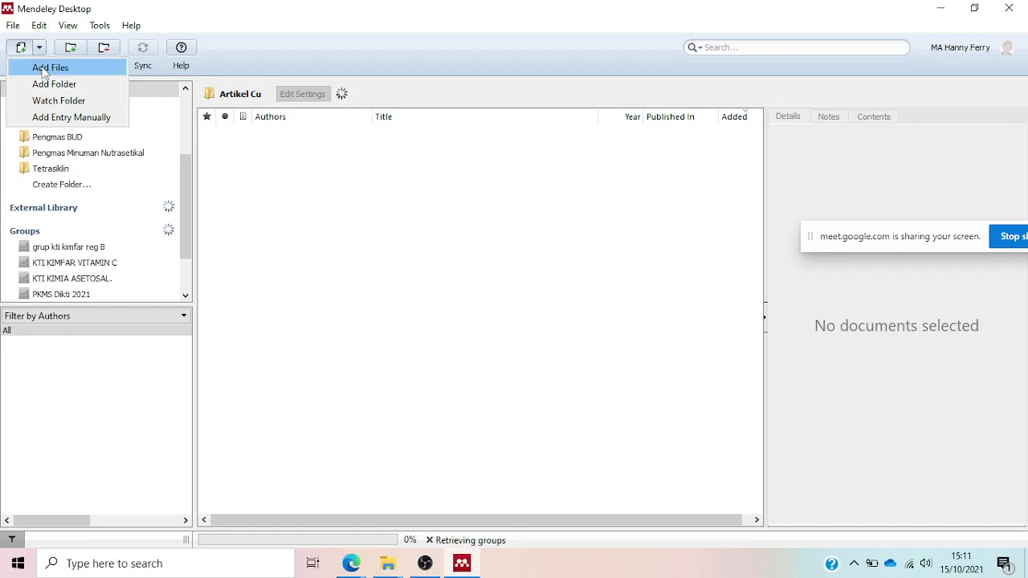
{"action": "left_click", "coordinate": [44, 67]}
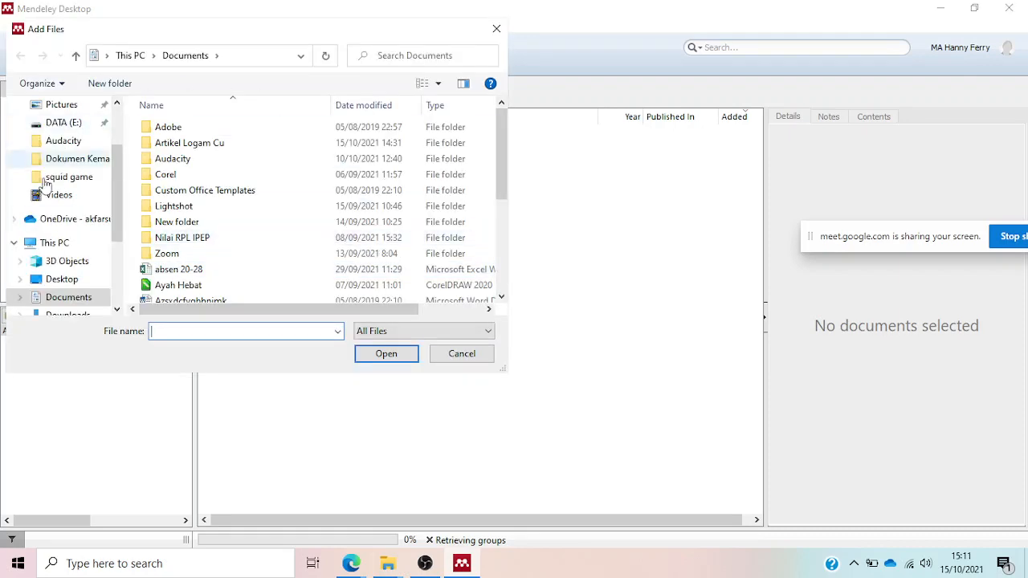
{"action": "double_click", "coordinate": [201, 148]}
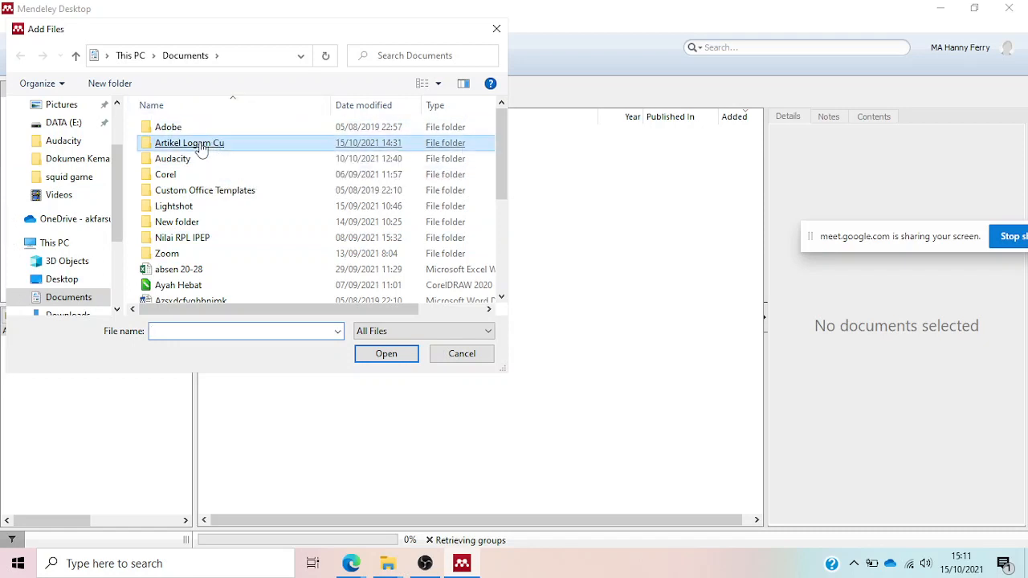
{"action": "double_click", "coordinate": [190, 129]}
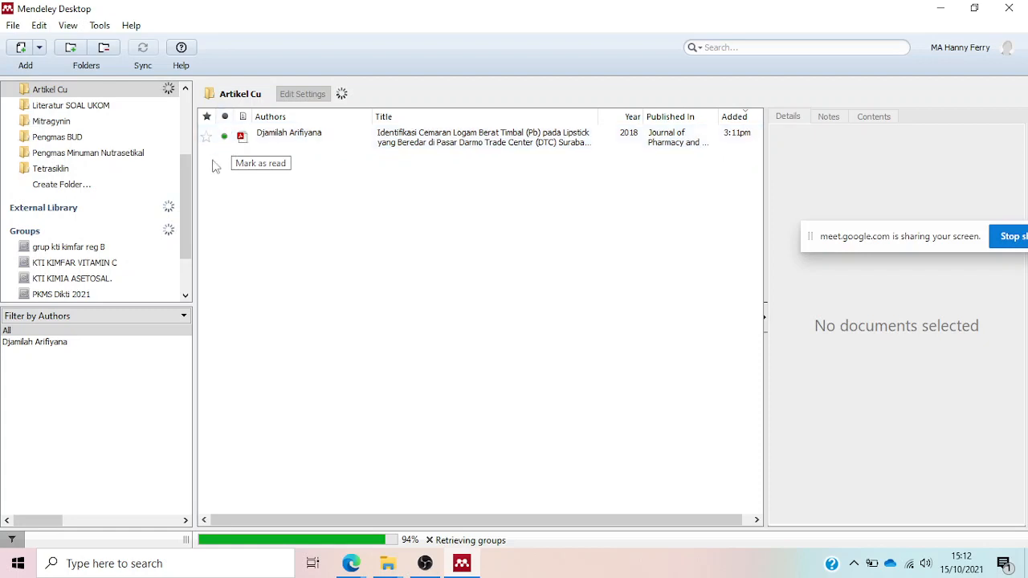
- Import the whole Documents > Artikel Logam Cu folder, including its subfolders, into the Artikel Cu folder
{"action": "left_click", "coordinate": [39, 48]}
{"action": "left_click", "coordinate": [42, 85]}
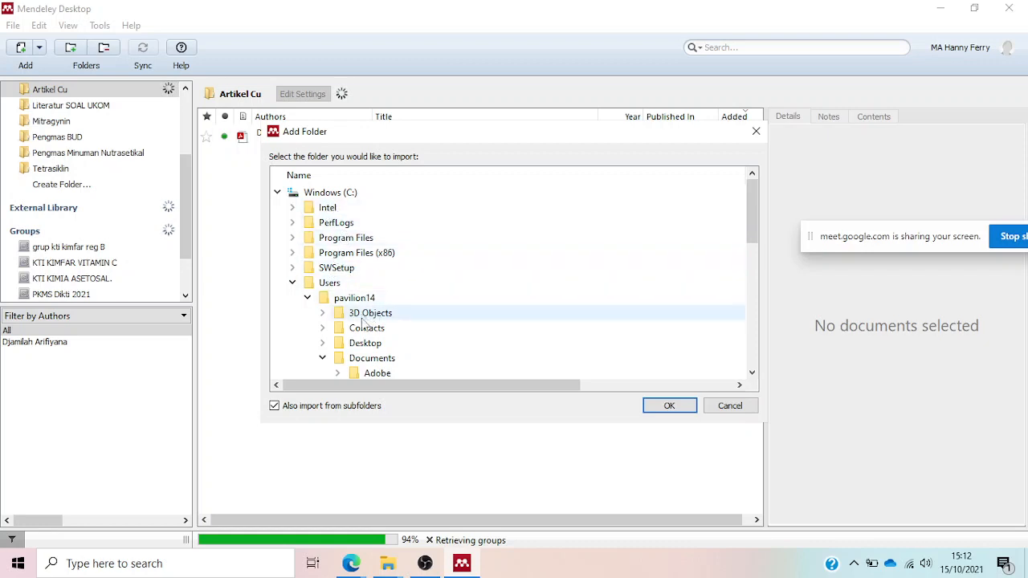
{"action": "left_click", "coordinate": [368, 359]}
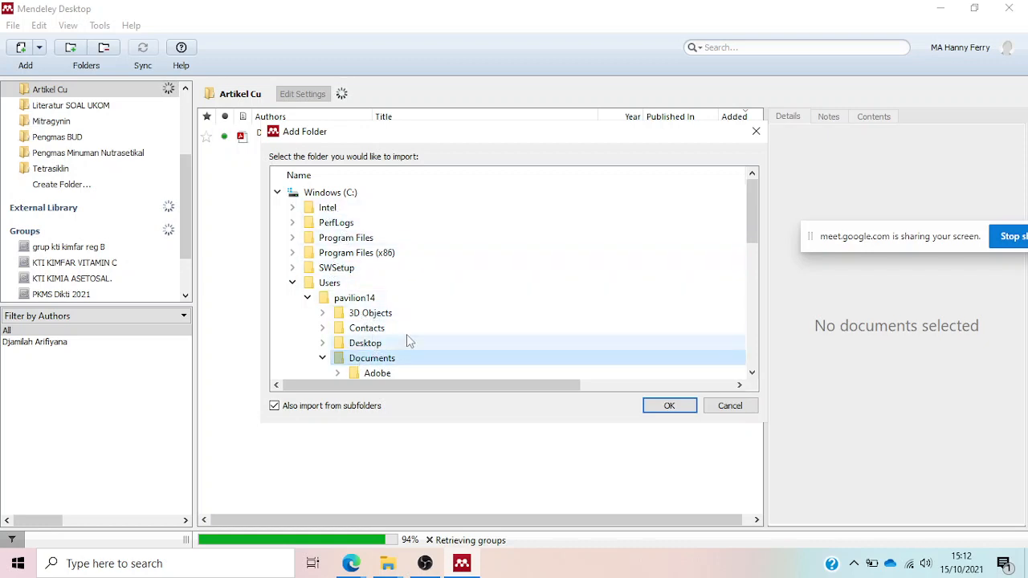
{"action": "scroll", "coordinate": [407, 337], "scroll_direction": "down", "scroll_amount": 3}
{"action": "left_click", "coordinate": [400, 254]}
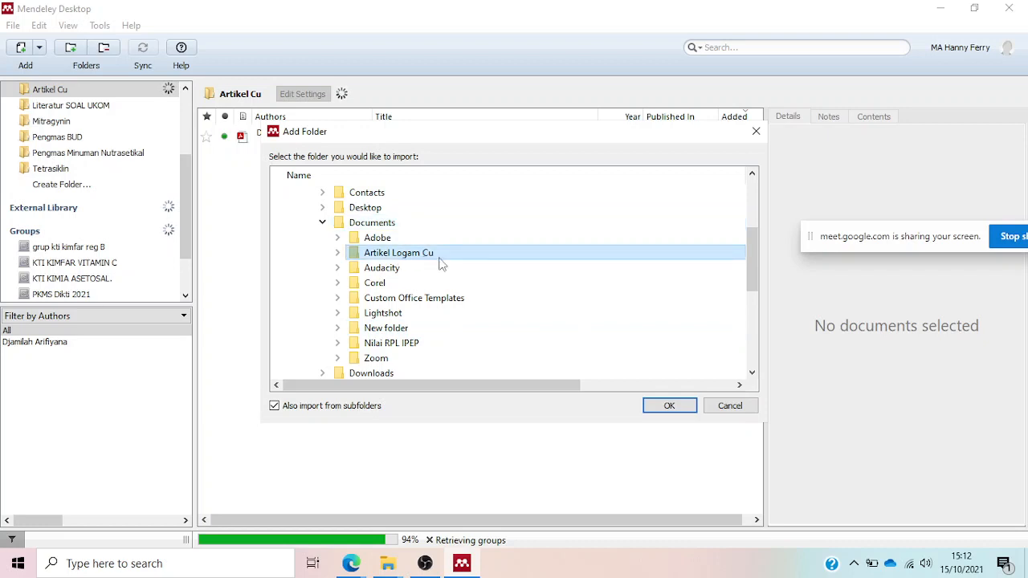
{"action": "left_click", "coordinate": [670, 406]}
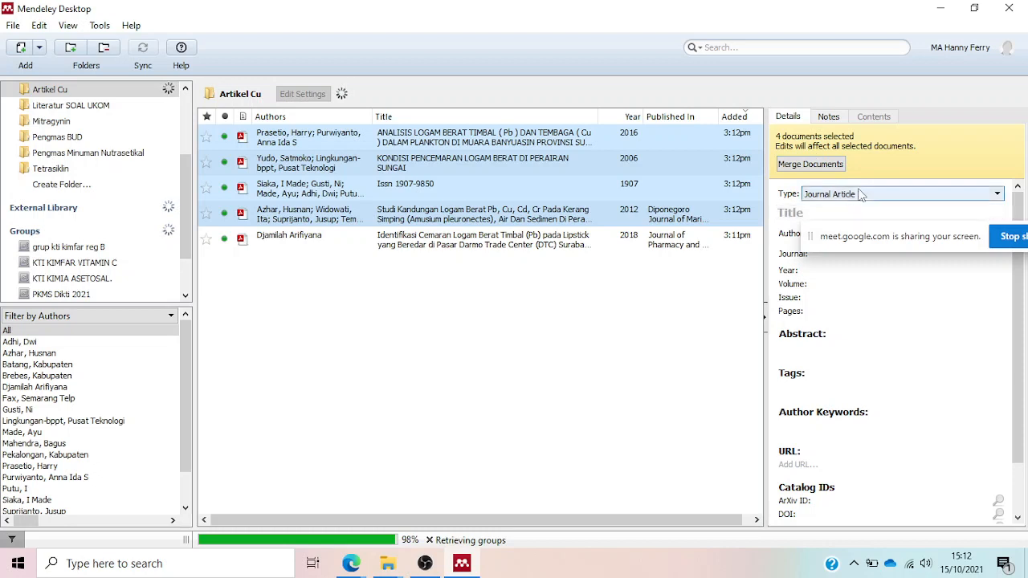
- Look at the merge preview for the four selected documents and close it without merging
{"action": "left_click", "coordinate": [810, 165]}
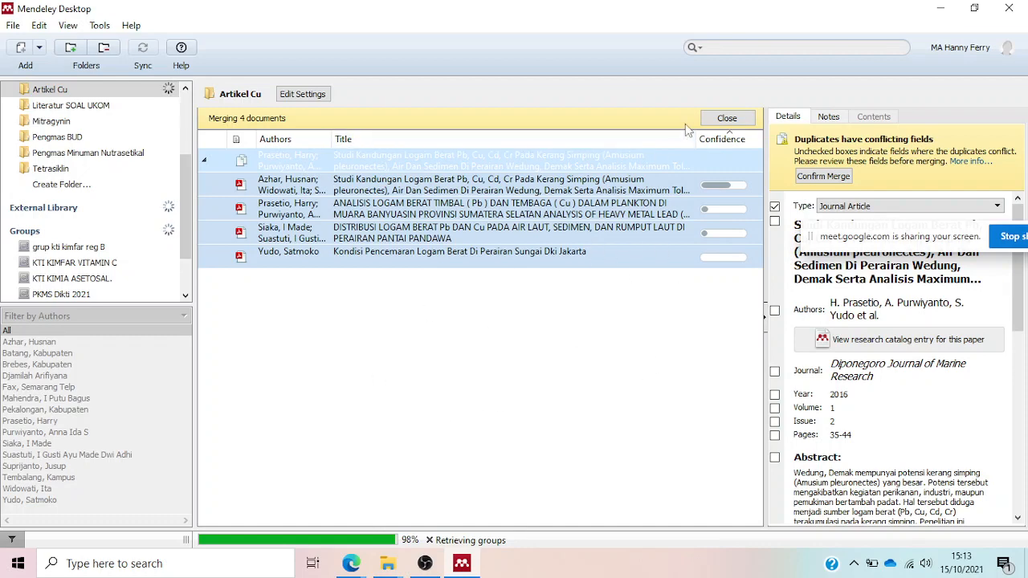
{"action": "left_click", "coordinate": [727, 119]}
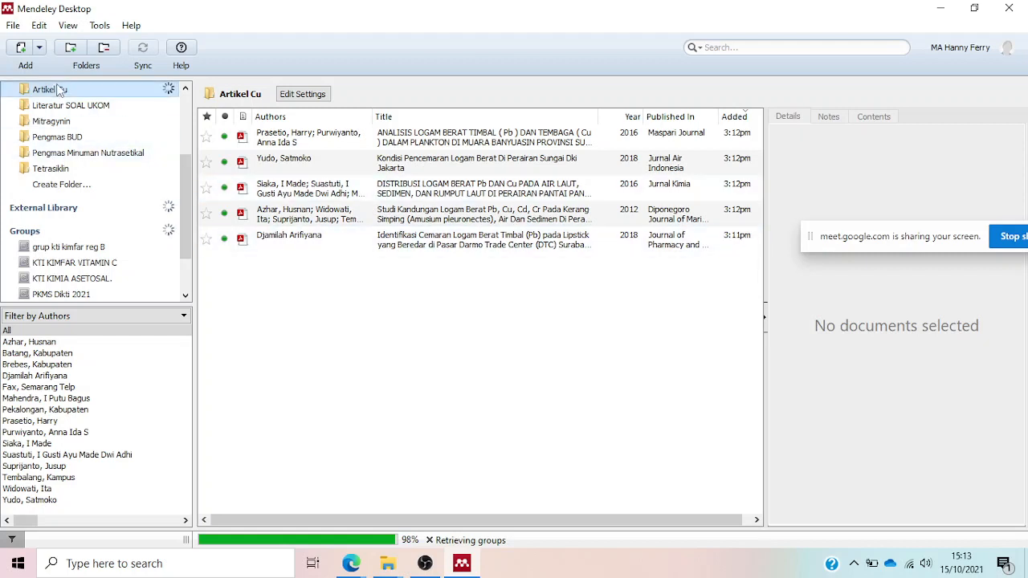
- Set Documents > Artikel Logam Cu as a watched folder so that new PDFs in it are imported automatically
{"action": "left_click", "coordinate": [39, 50]}
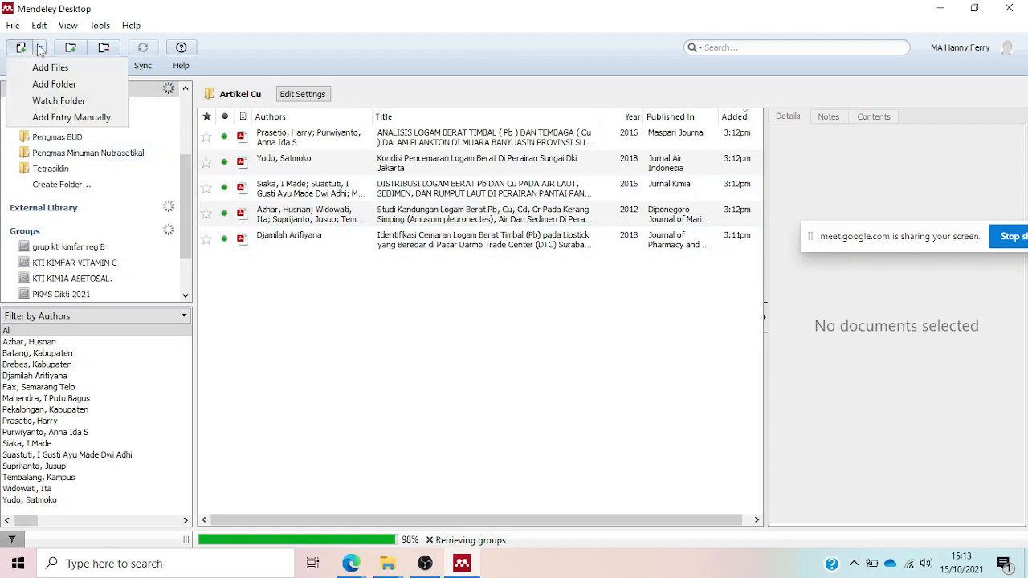
{"action": "left_click", "coordinate": [49, 104]}
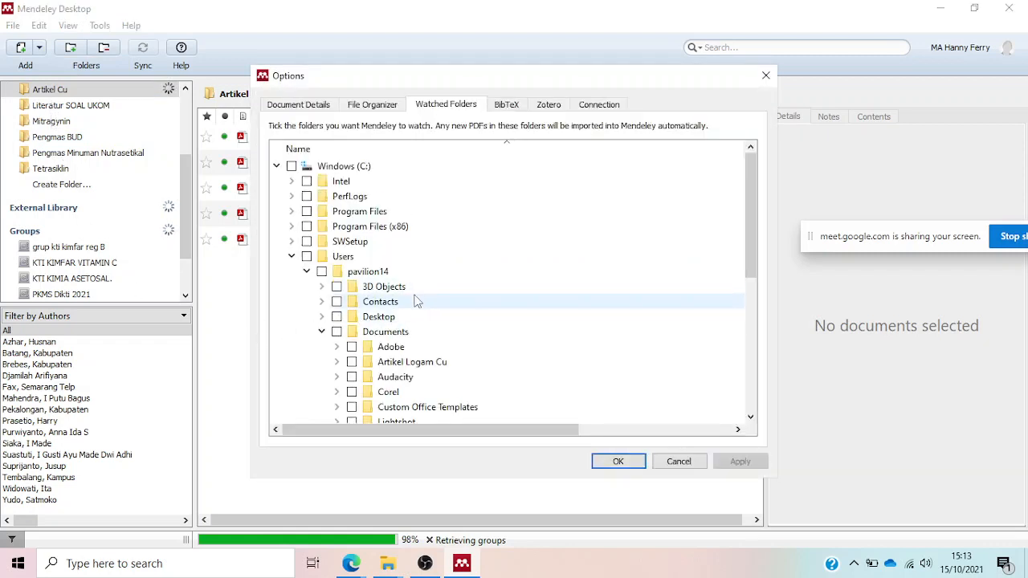
{"action": "left_click", "coordinate": [352, 362]}
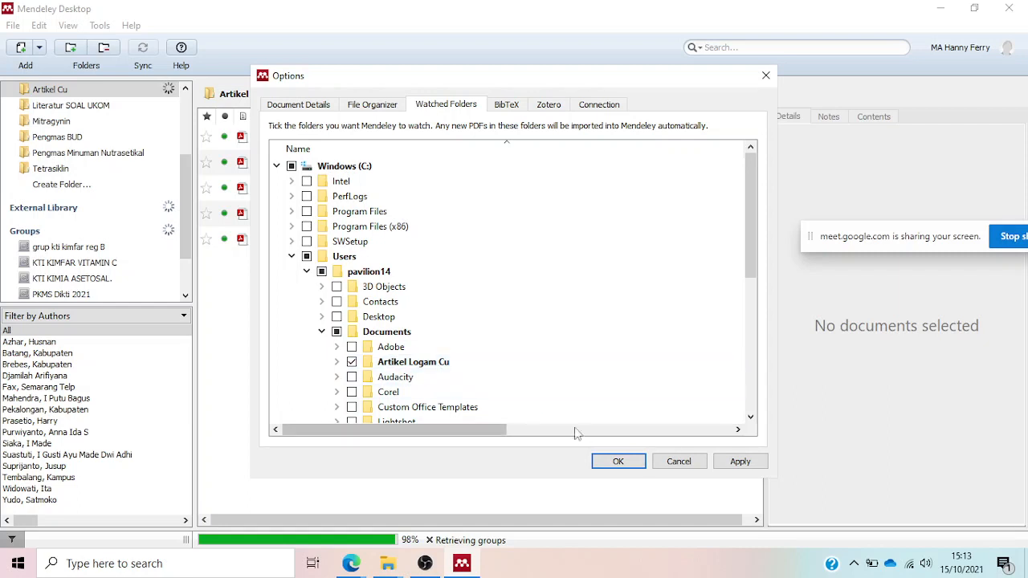
{"action": "left_click", "coordinate": [620, 463]}
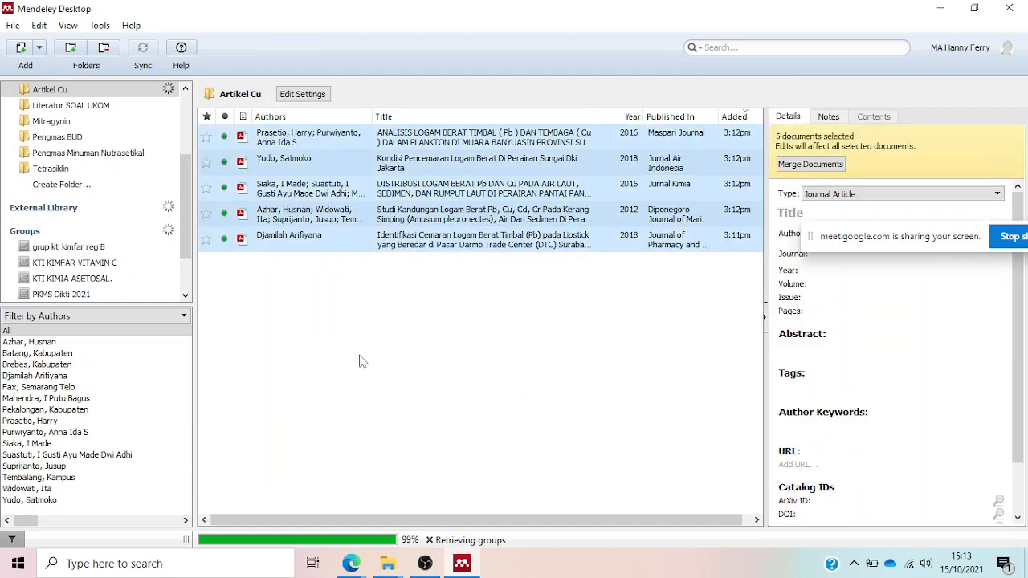
- Look at the PDF files in the Artikel Logam Cu folder in File Explorer and return to Mendeley Desktop
{"action": "left_click", "coordinate": [394, 567]}
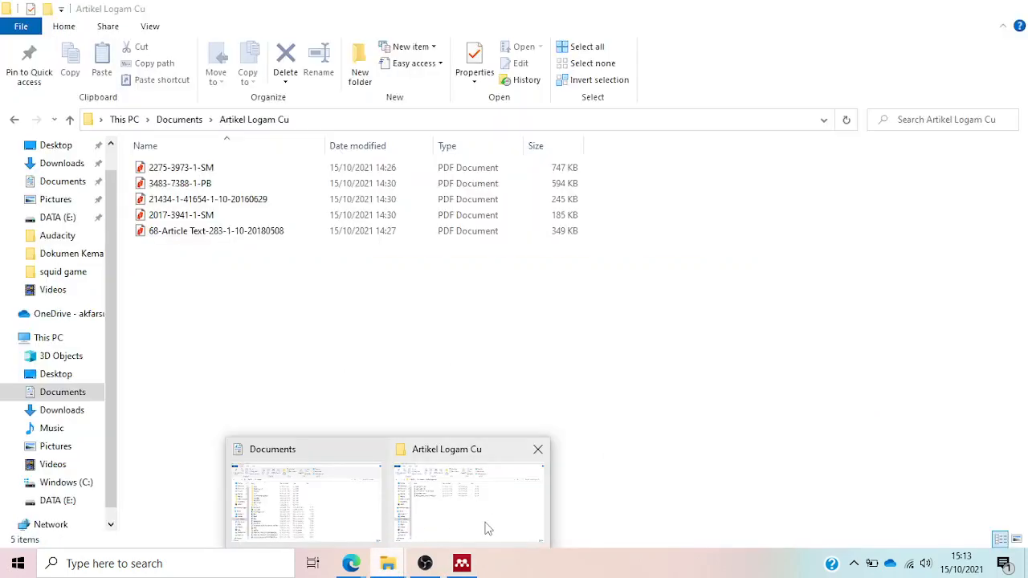
{"action": "left_click", "coordinate": [487, 522]}
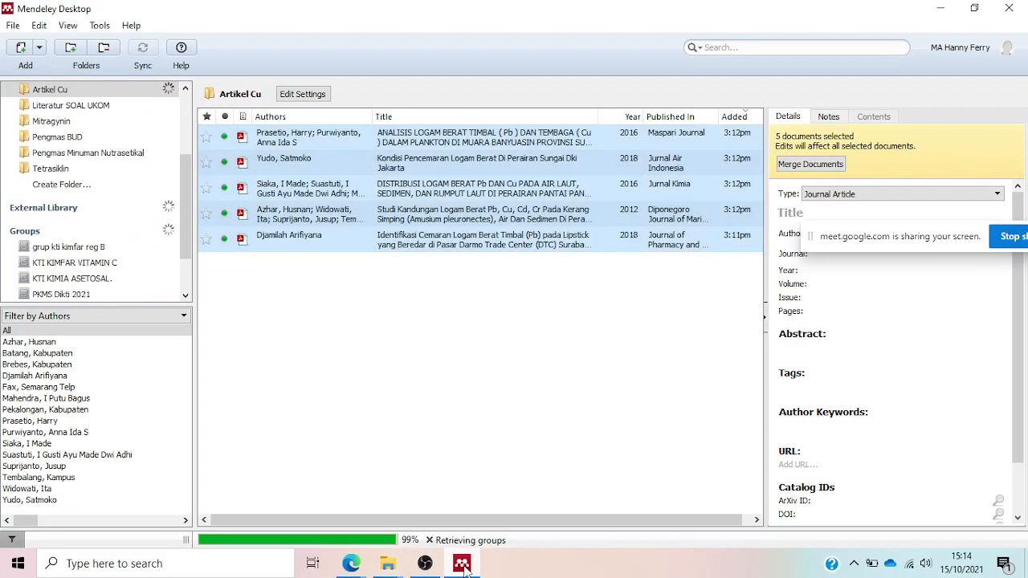
{"action": "left_click", "coordinate": [461, 564]}
- In File Explorer, copy the kompetensi AA_D3 Farmasi PDF from Documents into the Artikel Logam Cu folder
{"action": "mouse_move", "coordinate": [388, 564]}
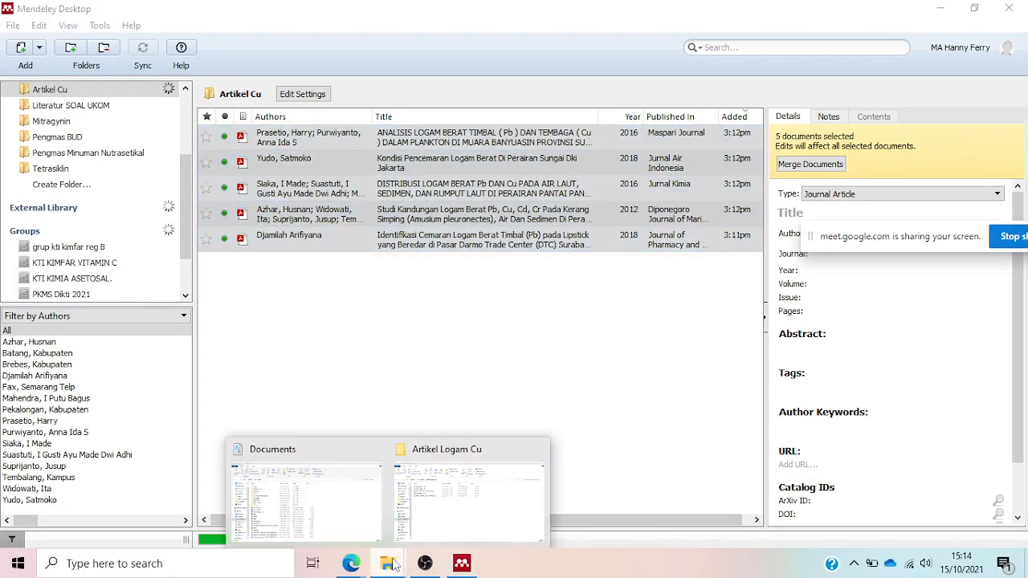
{"action": "left_click", "coordinate": [367, 523]}
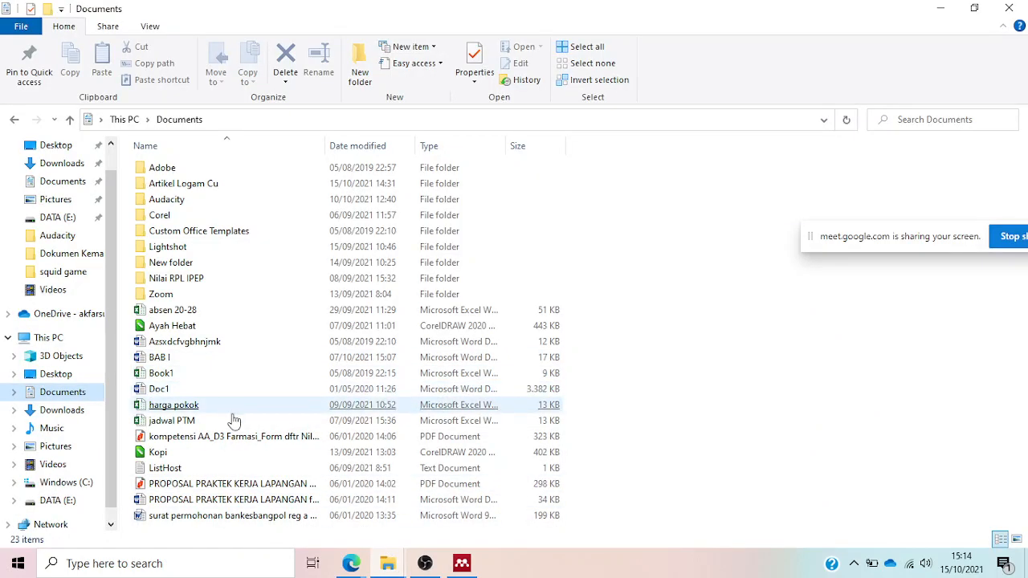
{"action": "left_click", "coordinate": [232, 439]}
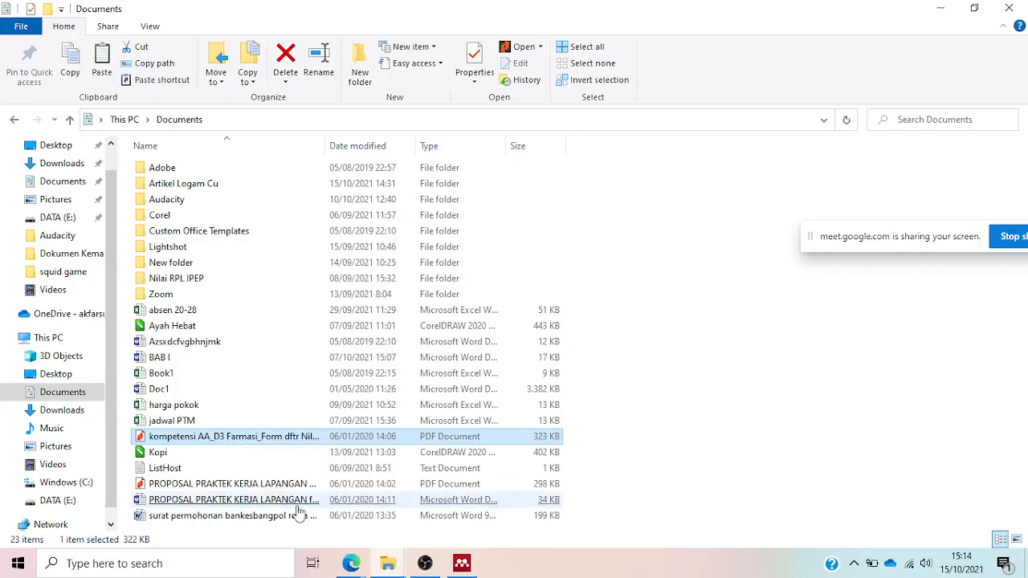
{"action": "mouse_move", "coordinate": [388, 565]}
{"action": "left_click", "coordinate": [466, 518]}
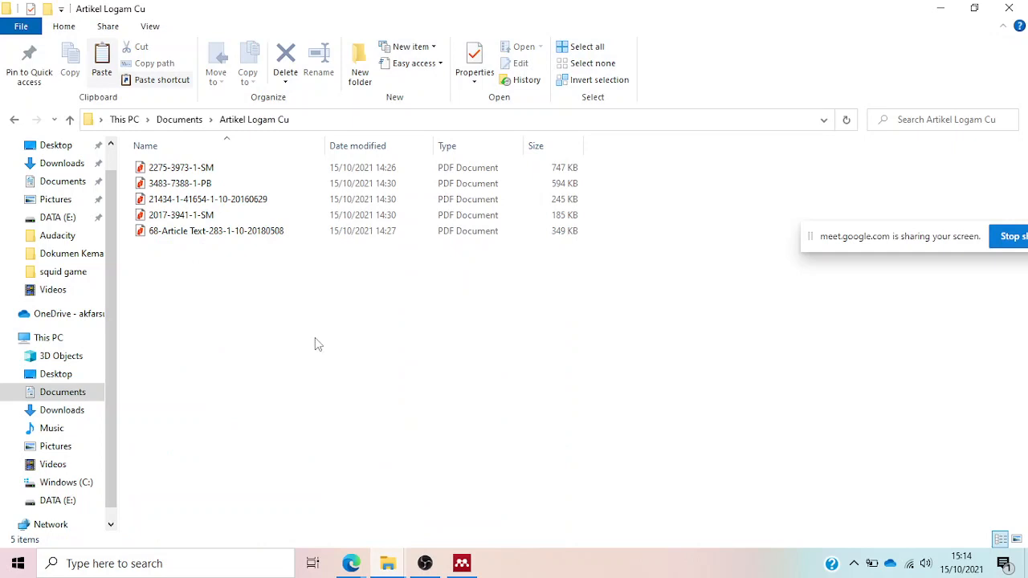
{"action": "key", "text": "ctrl+v"}
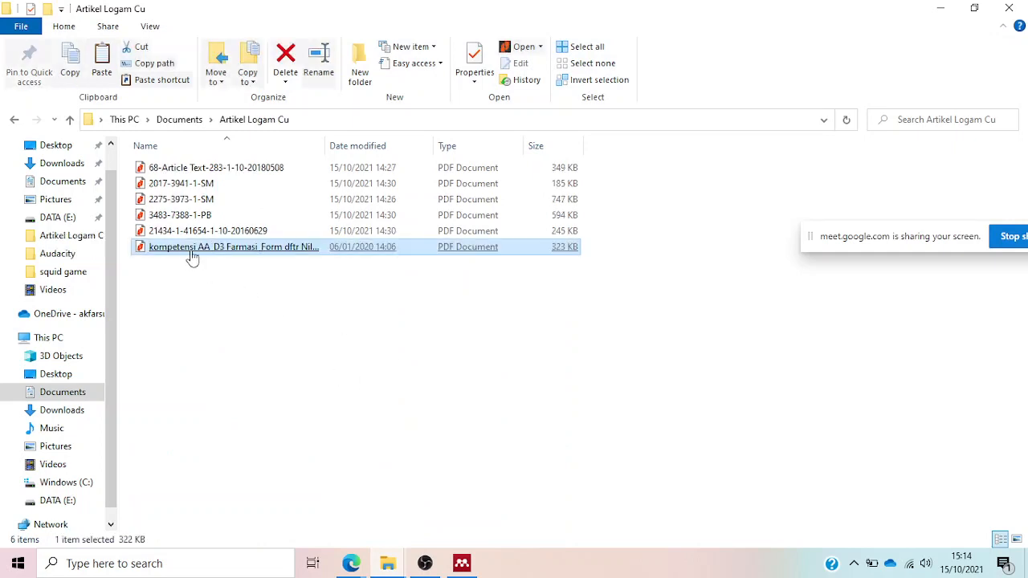
- Switch to Mendeley Desktop and check the Artikel Cu document list and the folder list for the PDF copied into the watched folder
{"action": "left_click", "coordinate": [467, 565]}
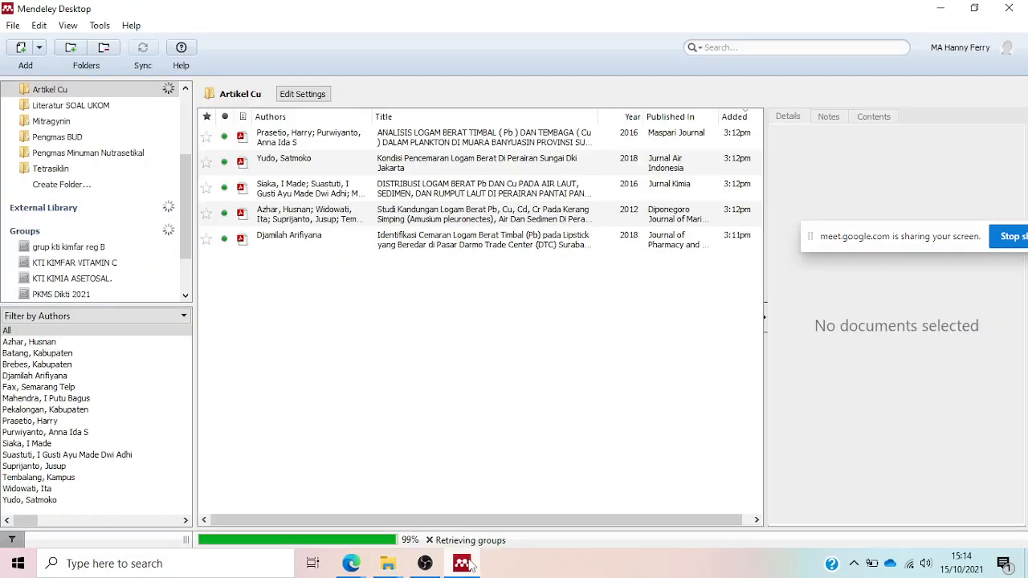
{"action": "right_click", "coordinate": [431, 331]}
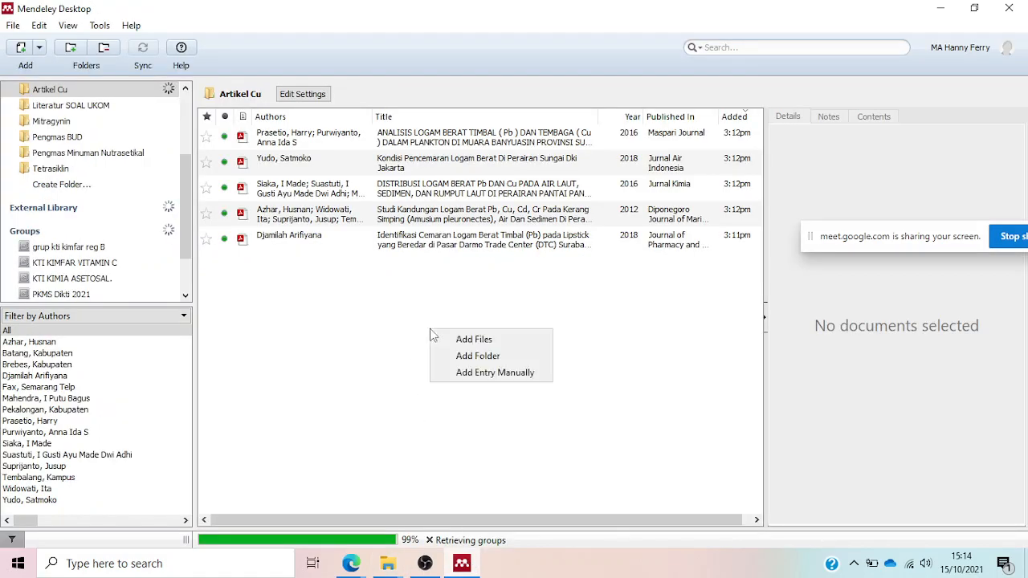
{"action": "right_click", "coordinate": [364, 338]}
{"action": "left_click", "coordinate": [278, 314]}
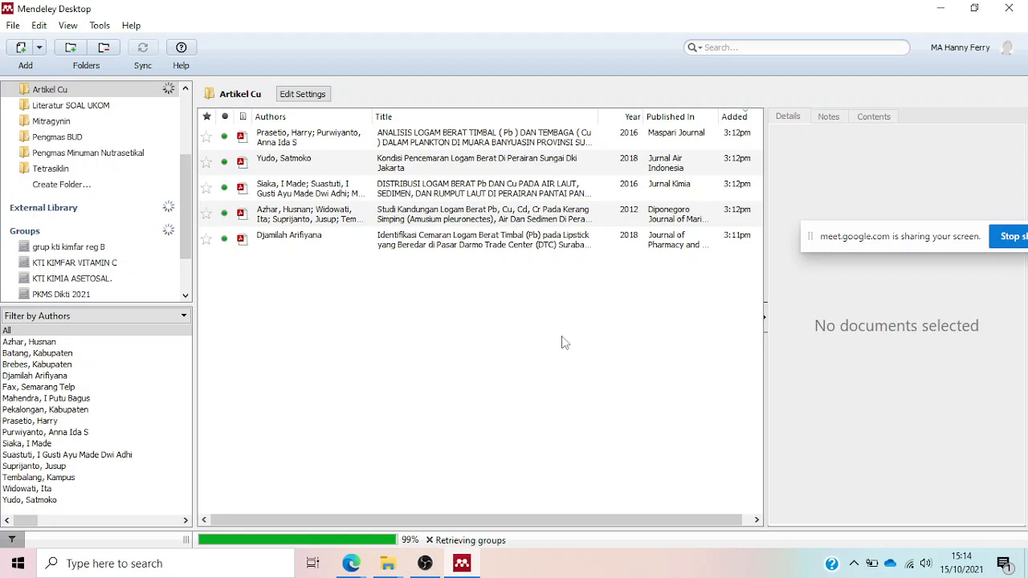
{"action": "right_click", "coordinate": [396, 342]}
{"action": "left_click", "coordinate": [328, 366]}
{"action": "right_click", "coordinate": [327, 366]}
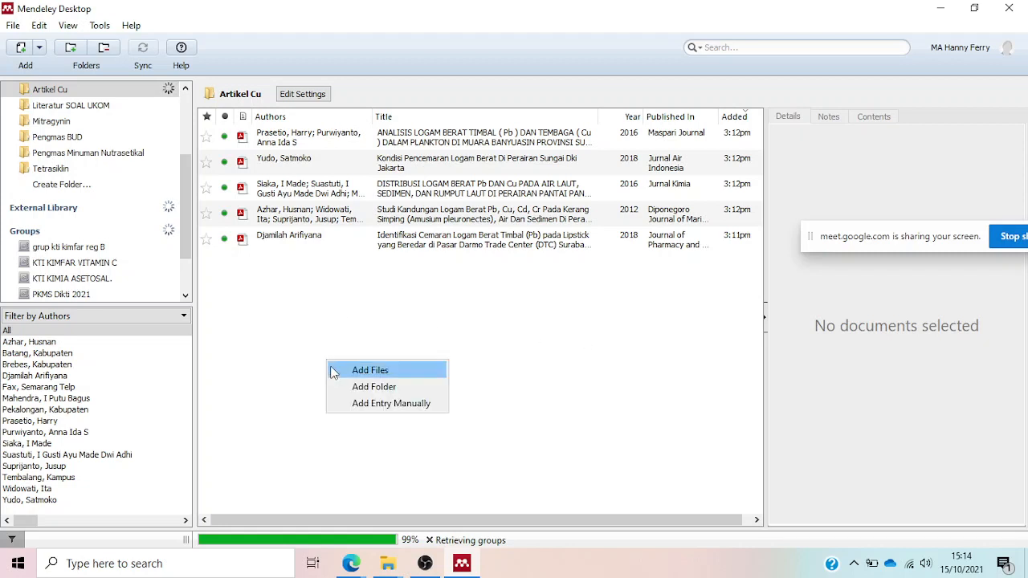
{"action": "left_click", "coordinate": [286, 373]}
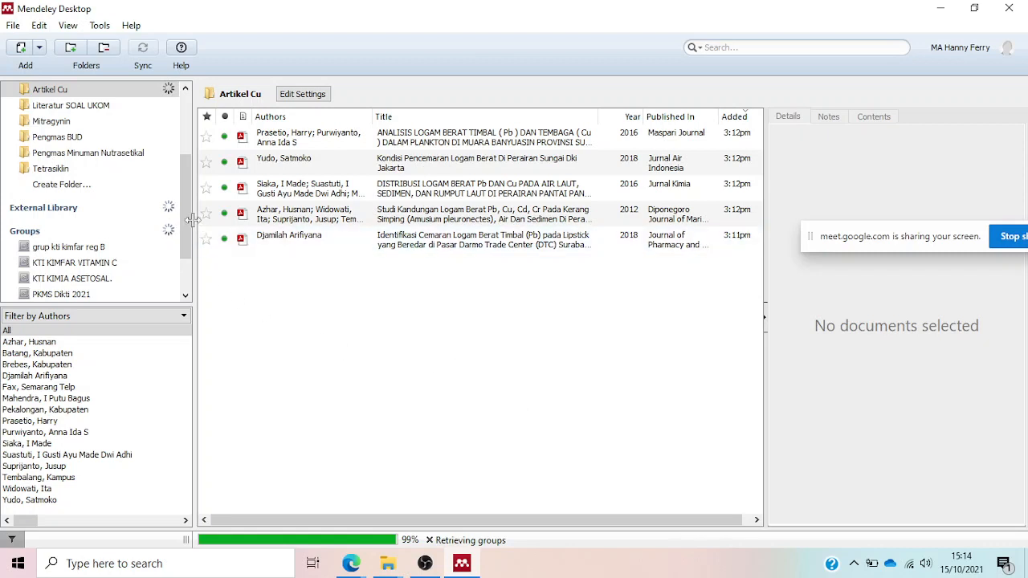
{"action": "left_click_drag", "start_coordinate": [189, 221], "coordinate": [205, 144]}
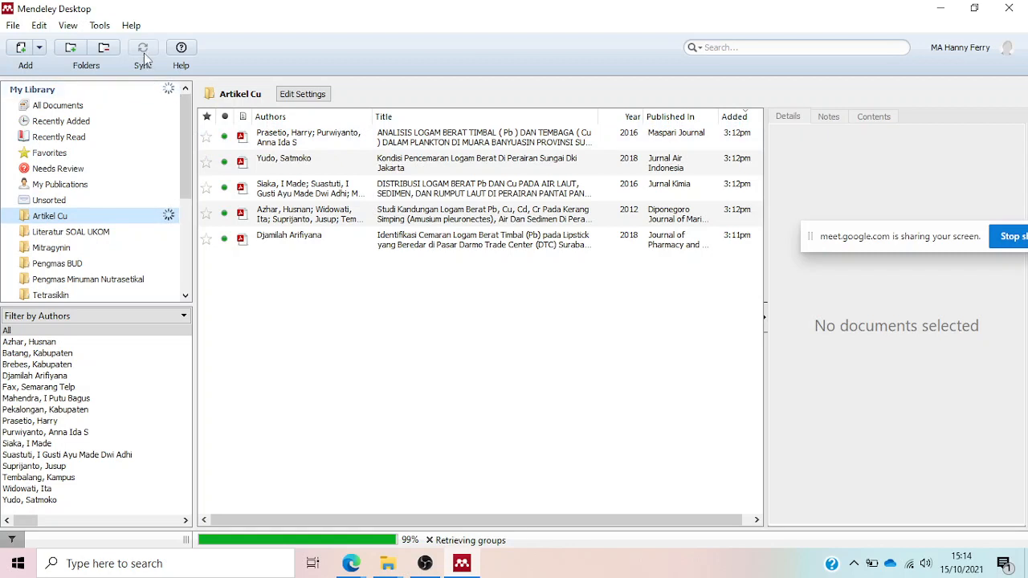
{"action": "left_click", "coordinate": [428, 323]}
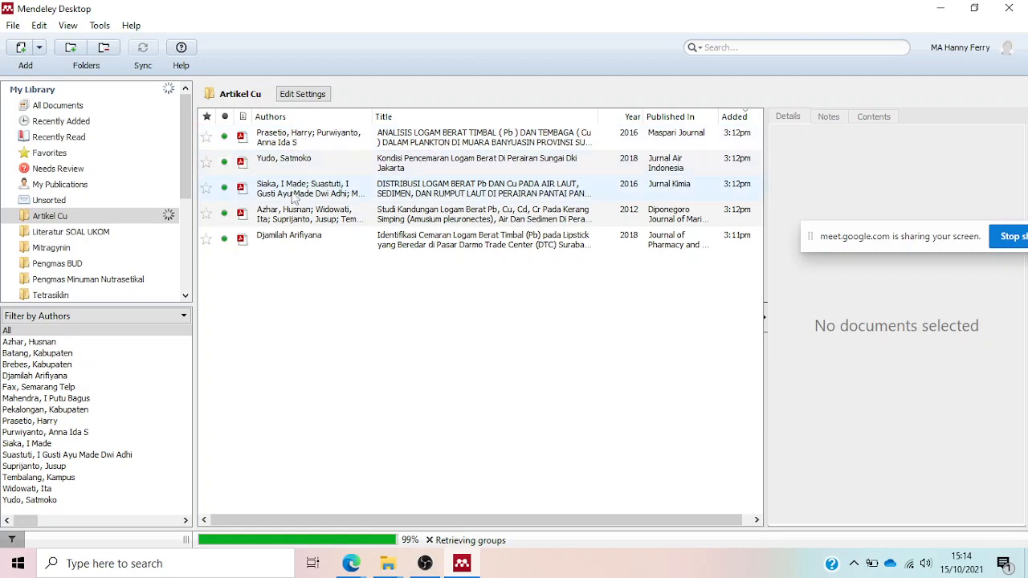
{"action": "right_click", "coordinate": [401, 340]}
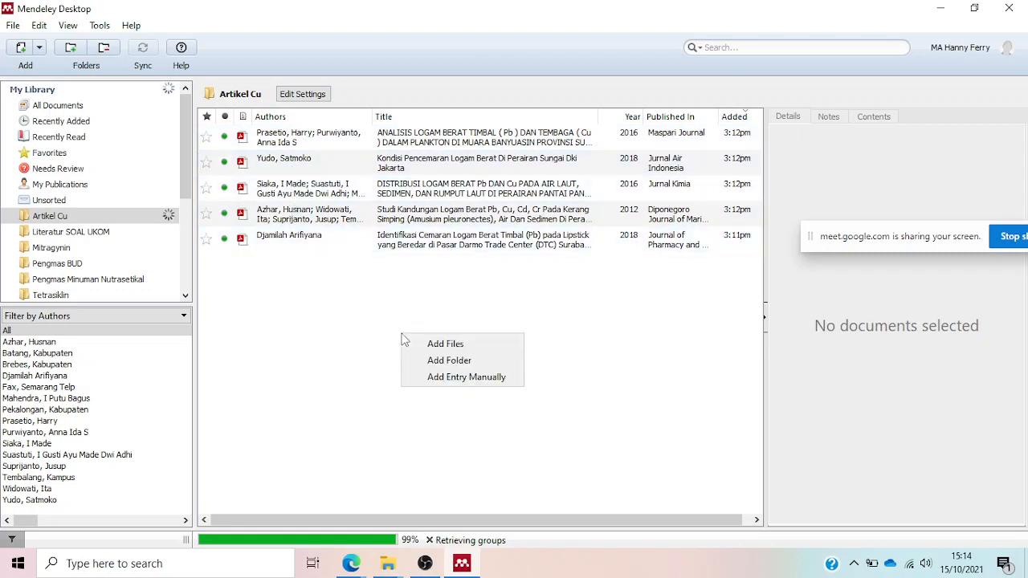
{"action": "left_click", "coordinate": [404, 340]}
{"action": "right_click", "coordinate": [404, 340]}
{"action": "left_click", "coordinate": [402, 361]}
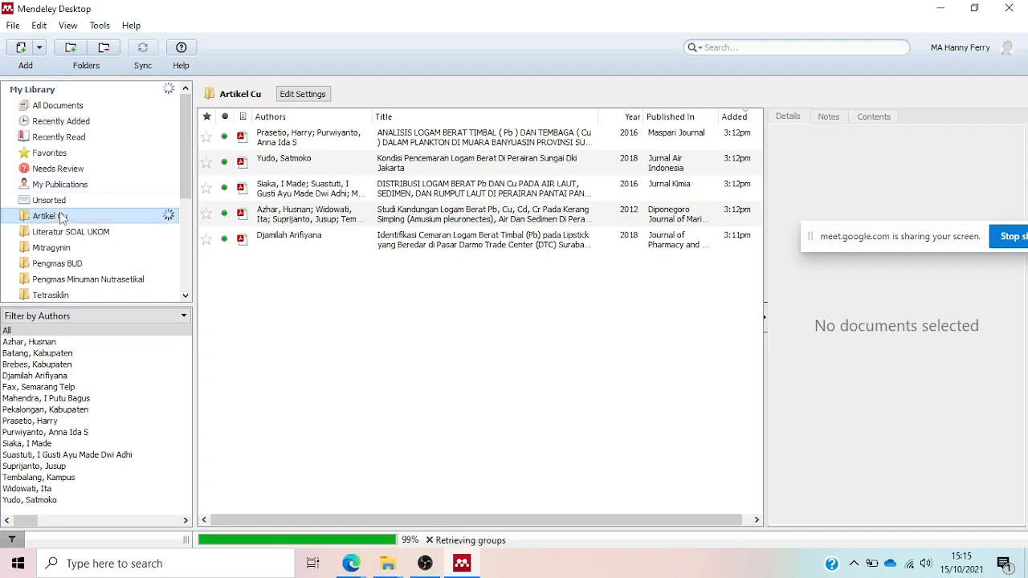
- Switch to the Google Meet call in the browser and admit the participant waiting to join
{"action": "mouse_move", "coordinate": [351, 563]}
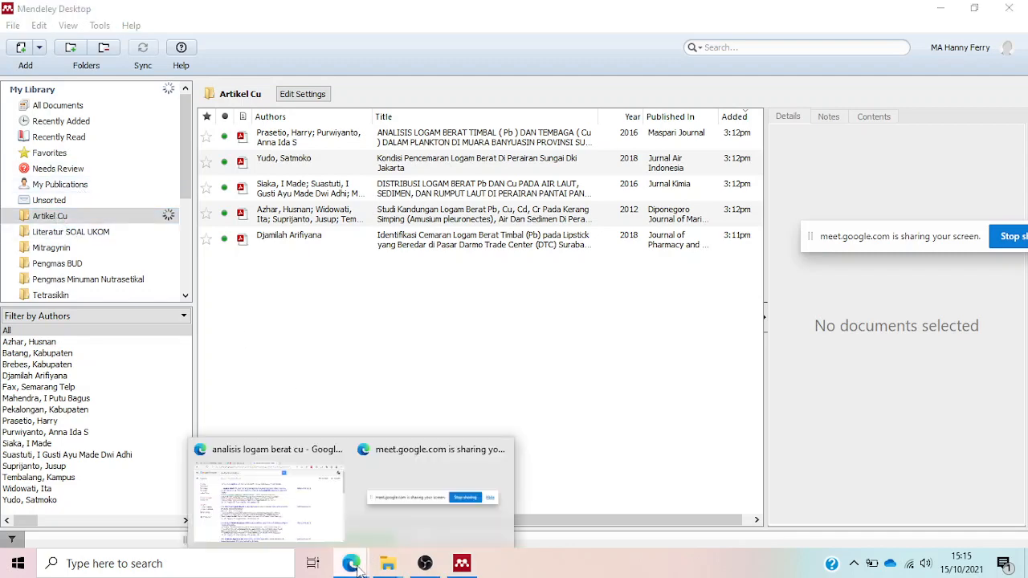
{"action": "left_click", "coordinate": [323, 496]}
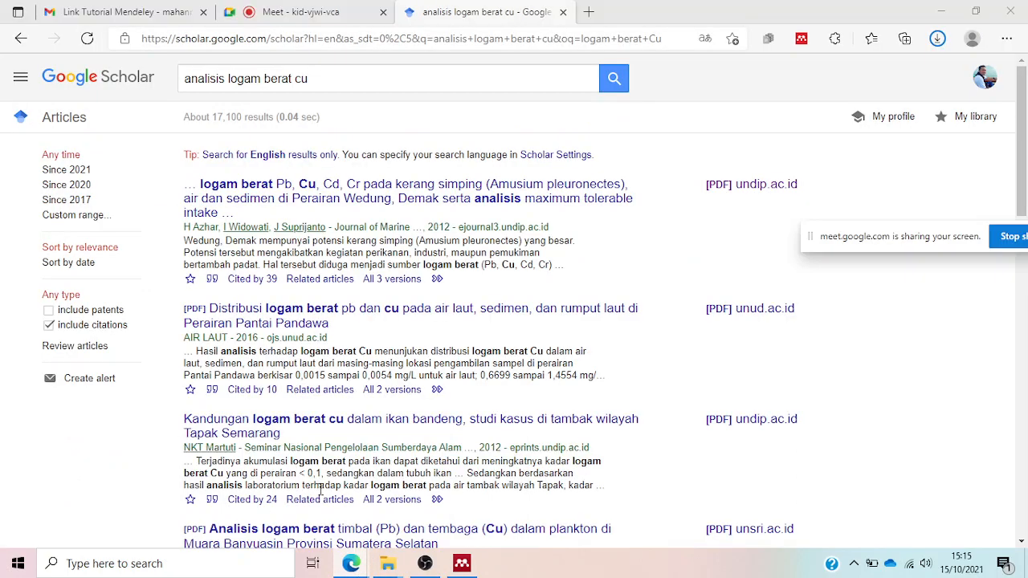
{"action": "left_click", "coordinate": [329, 11]}
{"action": "left_click", "coordinate": [668, 143]}
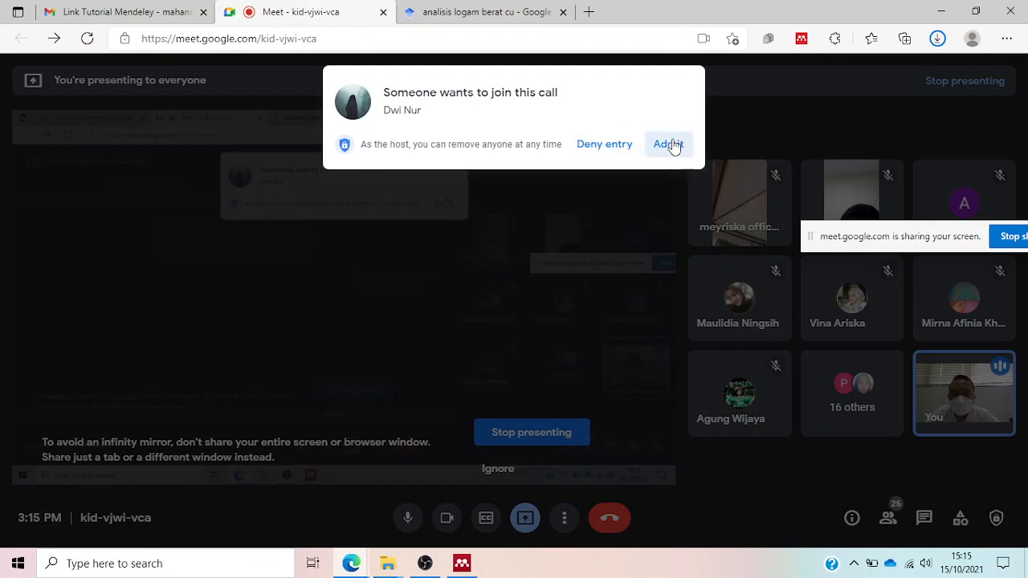
- Switch to Mendeley Desktop, open the ANALISIS LOGAM BERAT TIMBAL (Pb) DAN TEMBAGA (Cu) article from Artikel Cu and look through its abstracts
{"action": "left_click", "coordinate": [462, 563]}
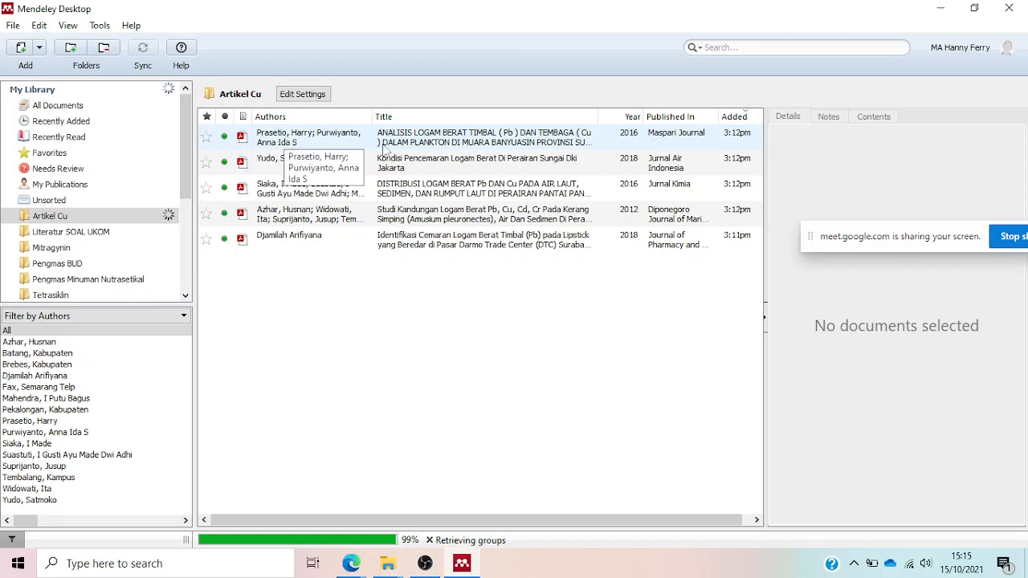
{"action": "left_click", "coordinate": [291, 144]}
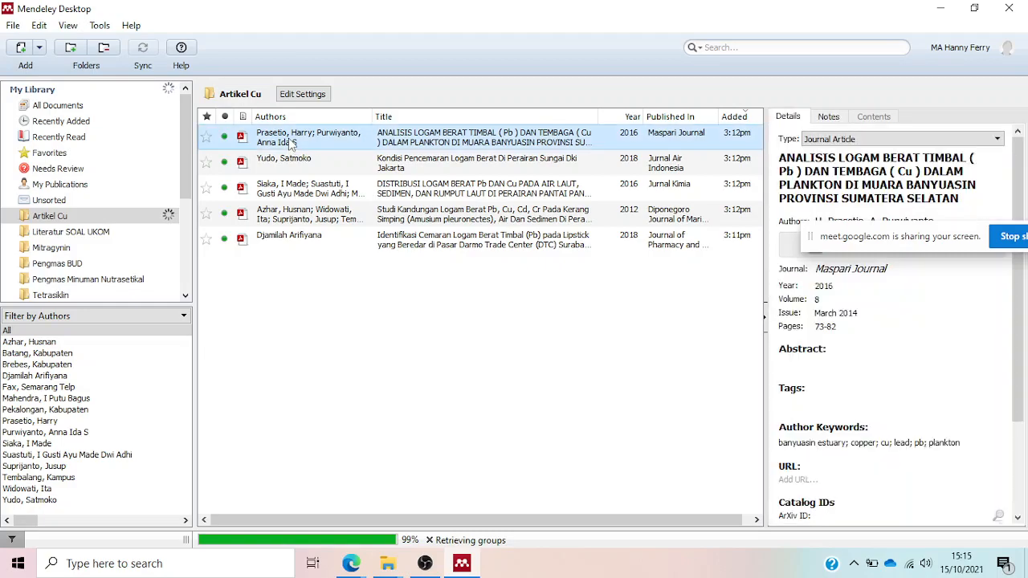
{"action": "double_click", "coordinate": [292, 143]}
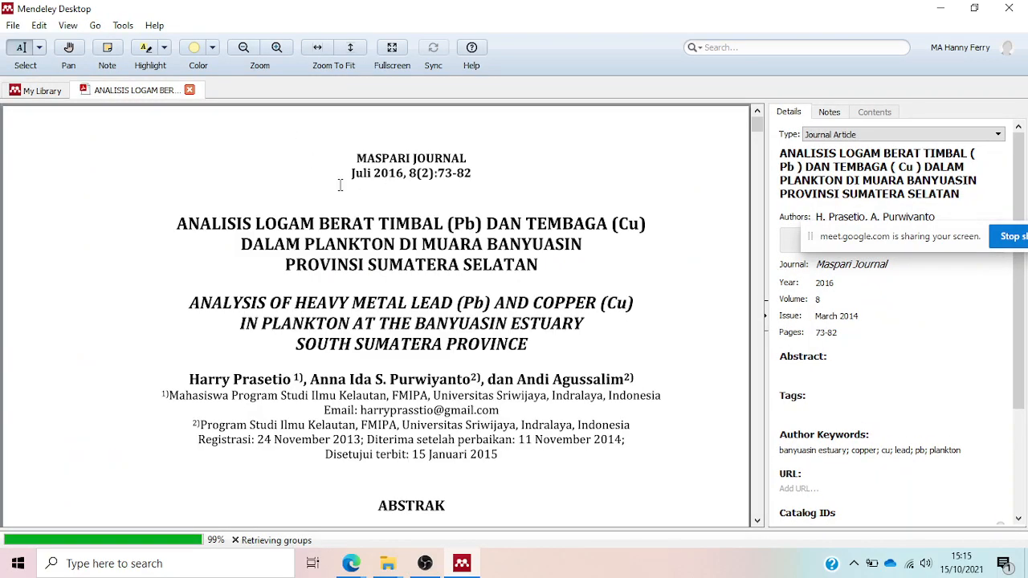
{"action": "scroll", "coordinate": [340, 184], "scroll_direction": "down", "scroll_amount": 3}
{"action": "scroll", "coordinate": [340, 184], "scroll_direction": "up", "scroll_amount": 3}
{"action": "scroll", "coordinate": [347, 178], "scroll_direction": "down", "scroll_amount": 8}
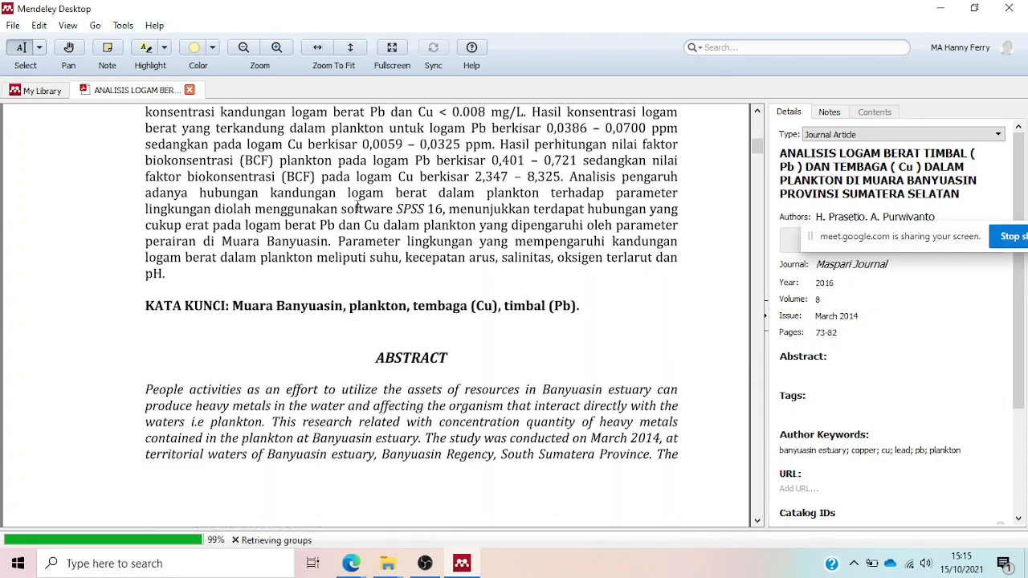
{"action": "scroll", "coordinate": [358, 207], "scroll_direction": "down", "scroll_amount": 3}
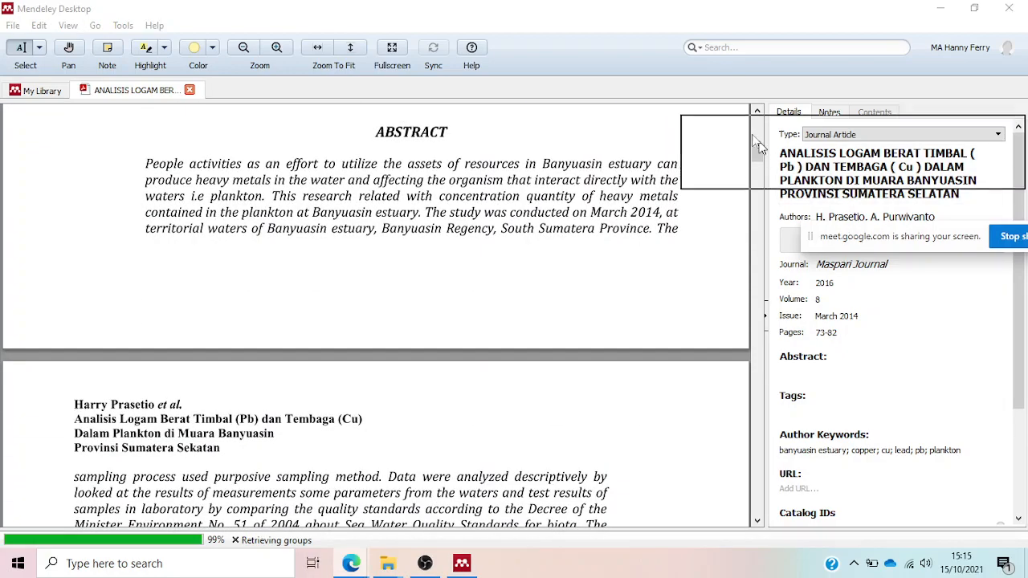
- Move the screen-sharing notice off the document details, review the article's metadata alongside its first page and close the article
{"action": "left_click_drag", "start_coordinate": [756, 143], "coordinate": [669, 24]}
{"action": "scroll", "coordinate": [408, 279], "scroll_direction": "up", "scroll_amount": 5}
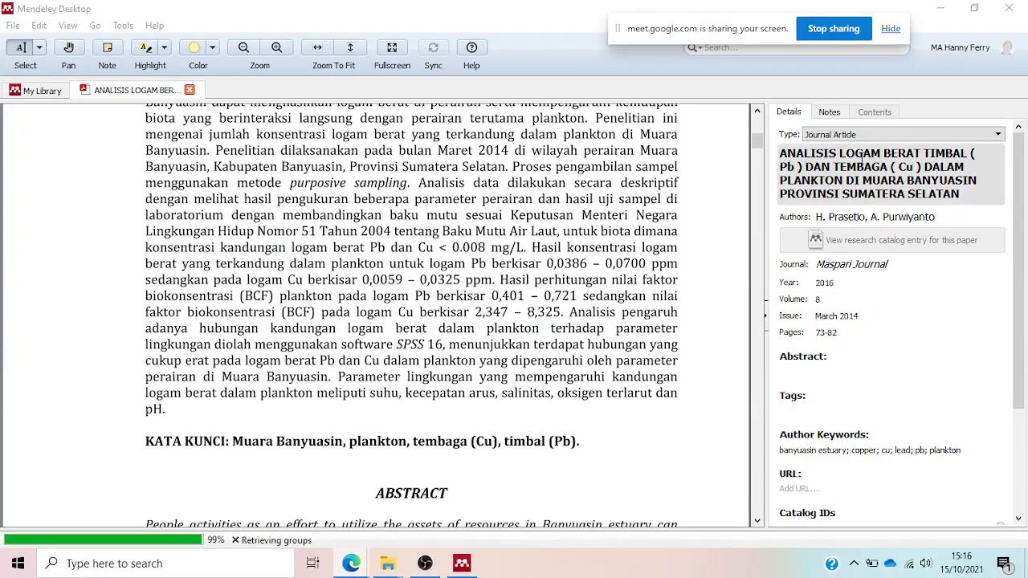
{"action": "scroll", "coordinate": [567, 278], "scroll_direction": "up", "scroll_amount": 7}
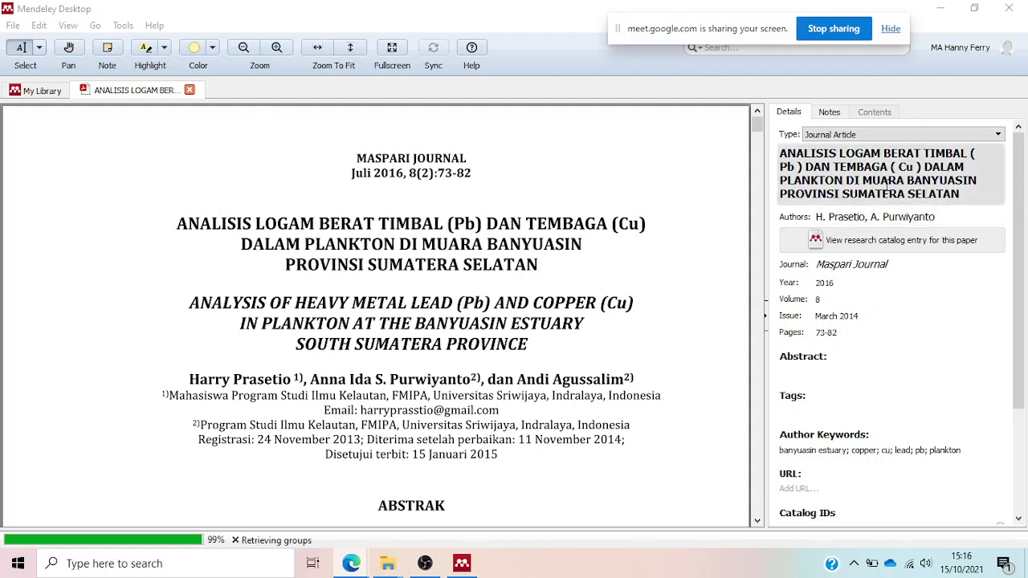
{"action": "scroll", "coordinate": [858, 265], "scroll_direction": "down", "scroll_amount": 3}
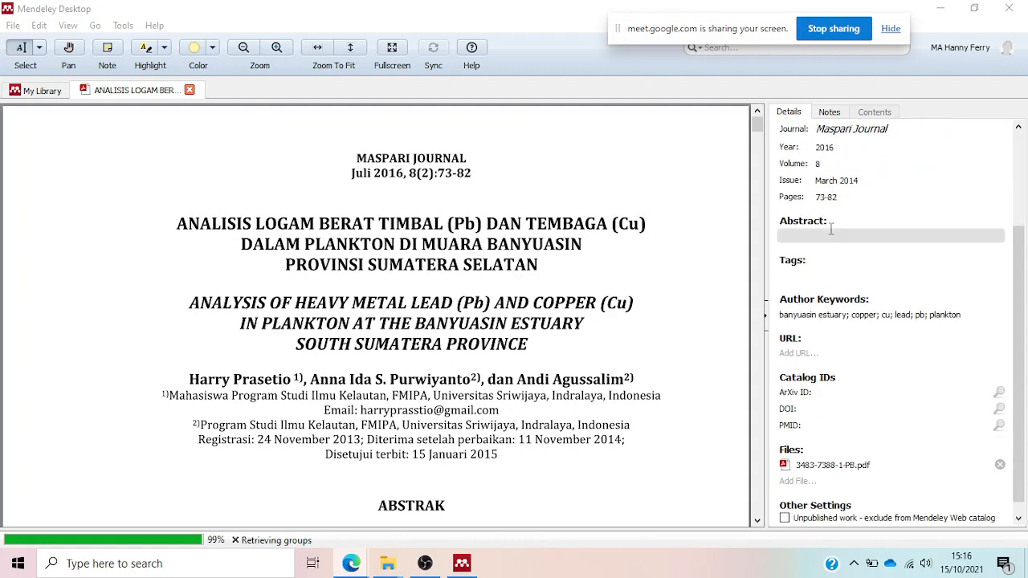
{"action": "scroll", "coordinate": [665, 264], "scroll_direction": "down", "scroll_amount": 3}
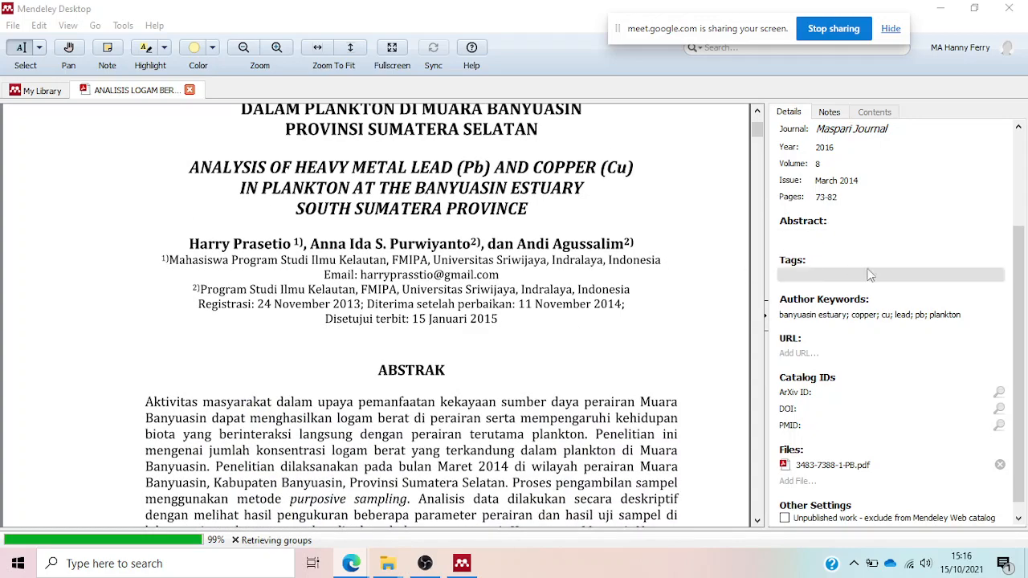
{"action": "scroll", "coordinate": [604, 293], "scroll_direction": "down", "scroll_amount": 6}
{"action": "scroll", "coordinate": [336, 163], "scroll_direction": "up", "scroll_amount": 9}
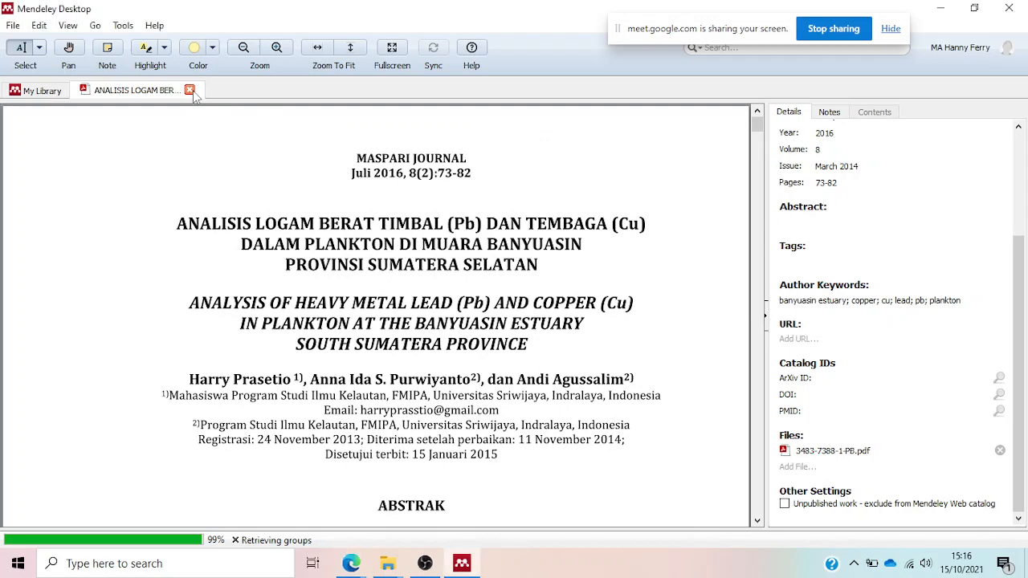
{"action": "left_click", "coordinate": [191, 90]}
- Open the Kondisi Pencemaran Logam Berat article and highlight the word "Cu" in its PENDAHULUAN section with the Highlight tool
{"action": "double_click", "coordinate": [292, 167]}
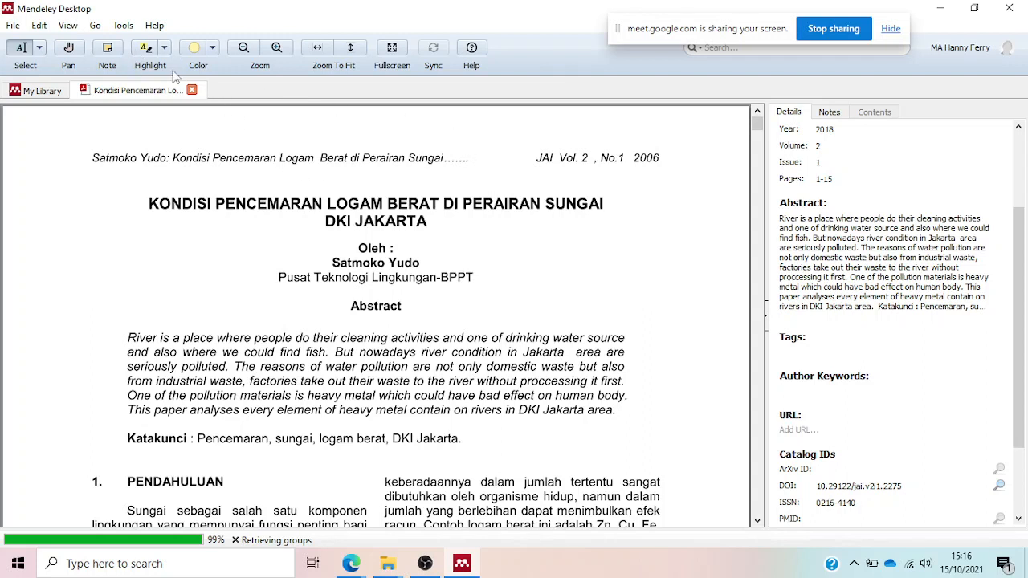
{"action": "left_click", "coordinate": [145, 47]}
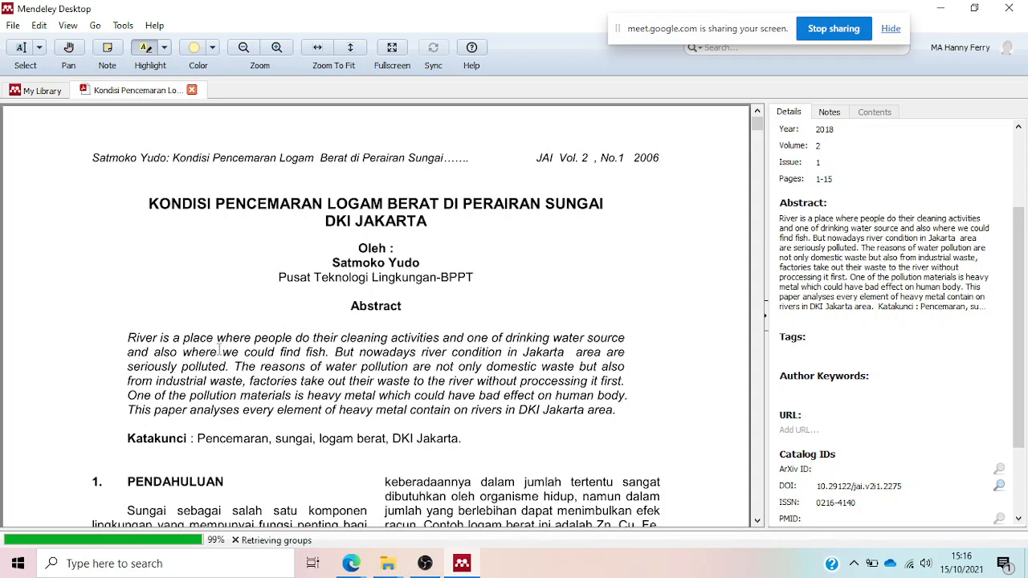
{"action": "scroll", "coordinate": [361, 286], "scroll_direction": "down", "scroll_amount": 4}
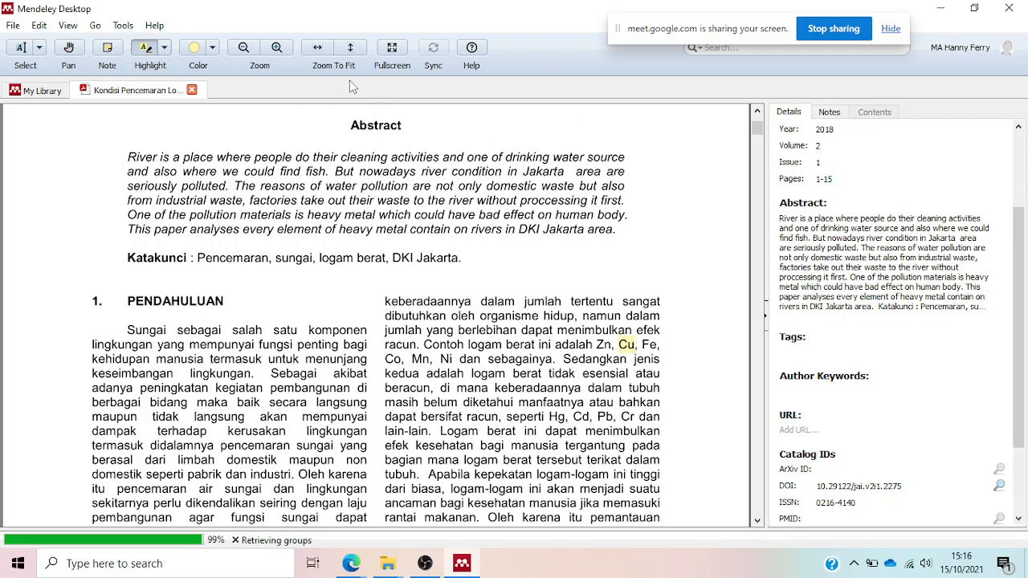
- Move the screen-sharing notice clear of the search field and search the open article for "cu"
{"action": "left_click", "coordinate": [750, 50]}
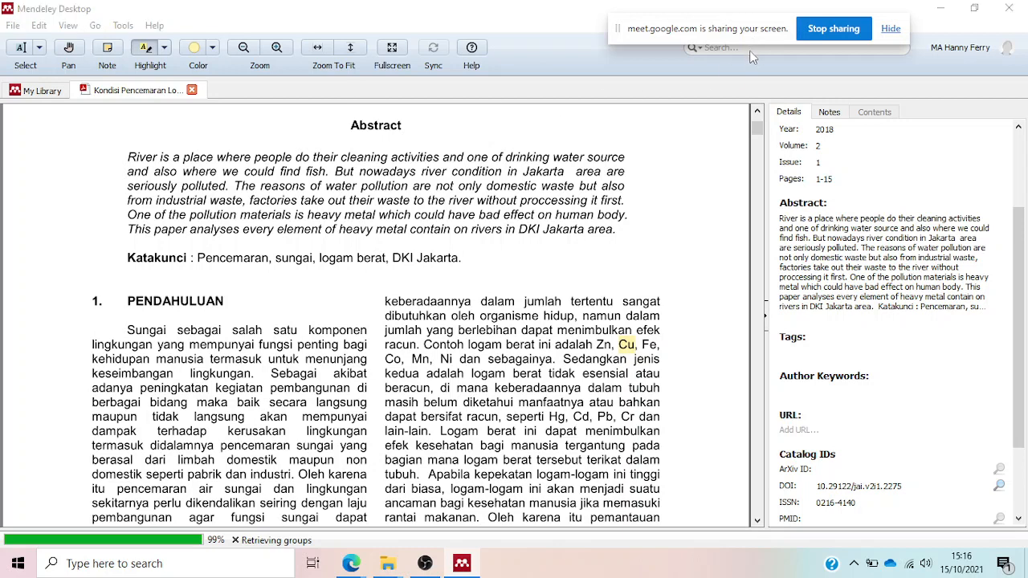
{"action": "left_click_drag", "start_coordinate": [756, 24], "coordinate": [645, 7]}
{"action": "left_click", "coordinate": [832, 52]}
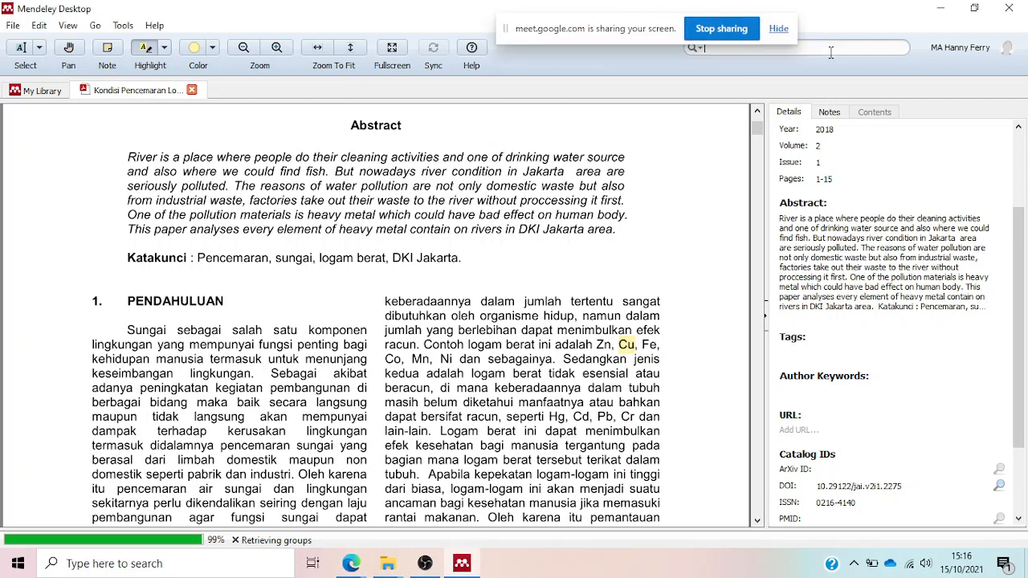
{"action": "type", "text": "c"}
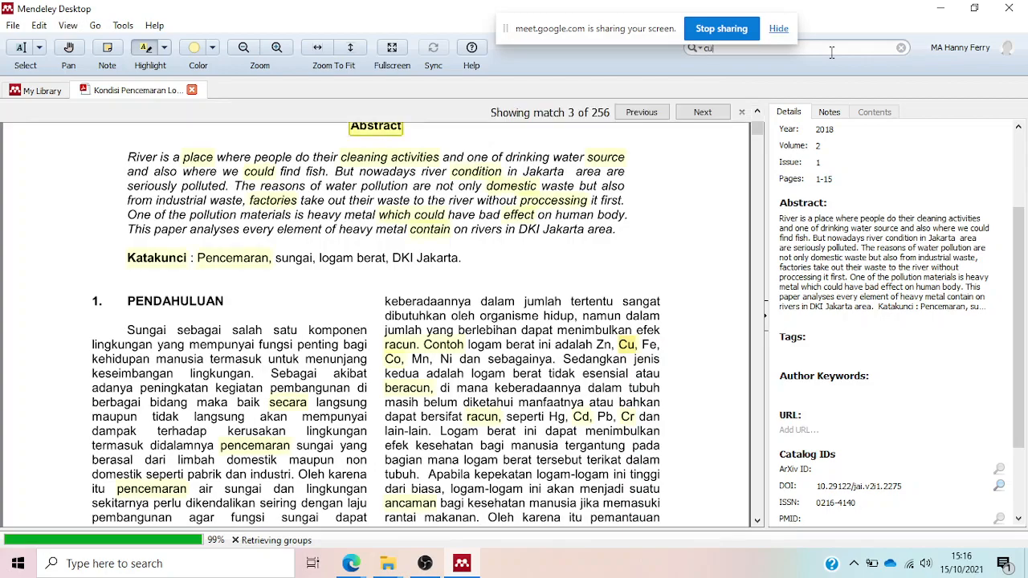
{"action": "type", "text": "u"}
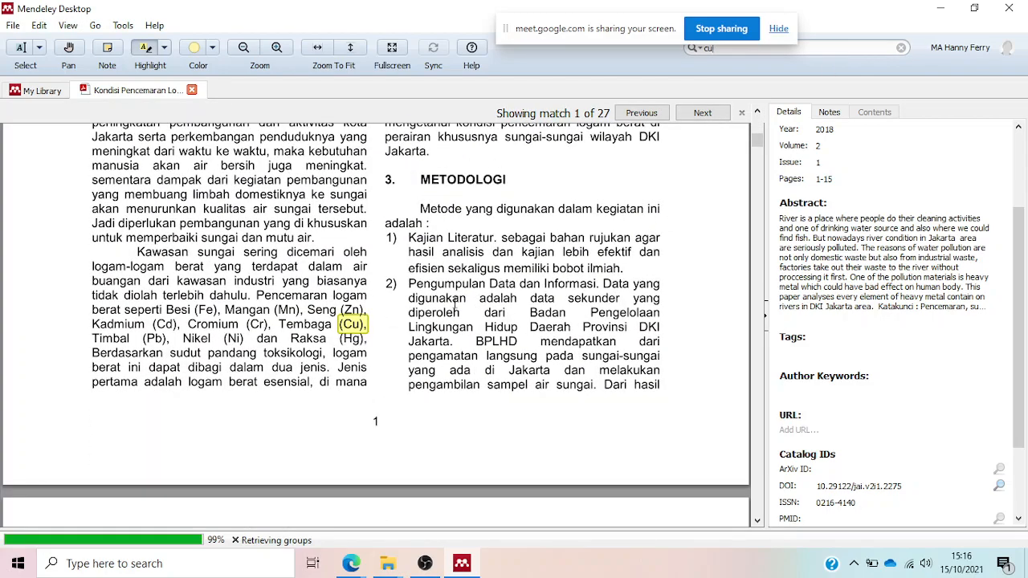
- Look through the marked "cu" matches on the article's first pages and close the article
{"action": "scroll", "coordinate": [360, 319], "scroll_direction": "down", "scroll_amount": 10}
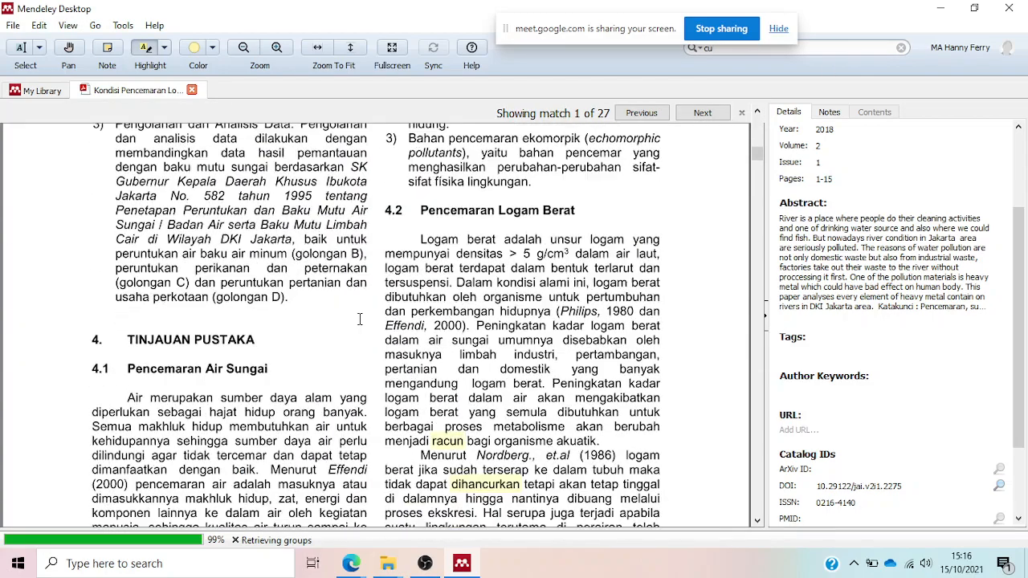
{"action": "scroll", "coordinate": [362, 320], "scroll_direction": "down", "scroll_amount": 12}
{"action": "scroll", "coordinate": [370, 321], "scroll_direction": "up", "scroll_amount": 10}
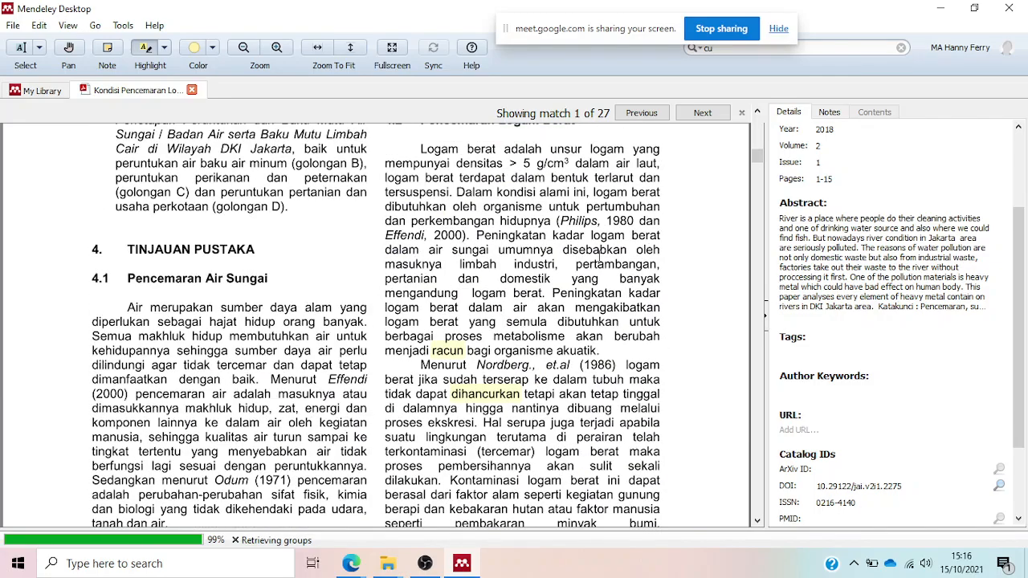
{"action": "scroll", "coordinate": [600, 256], "scroll_direction": "up", "scroll_amount": 10}
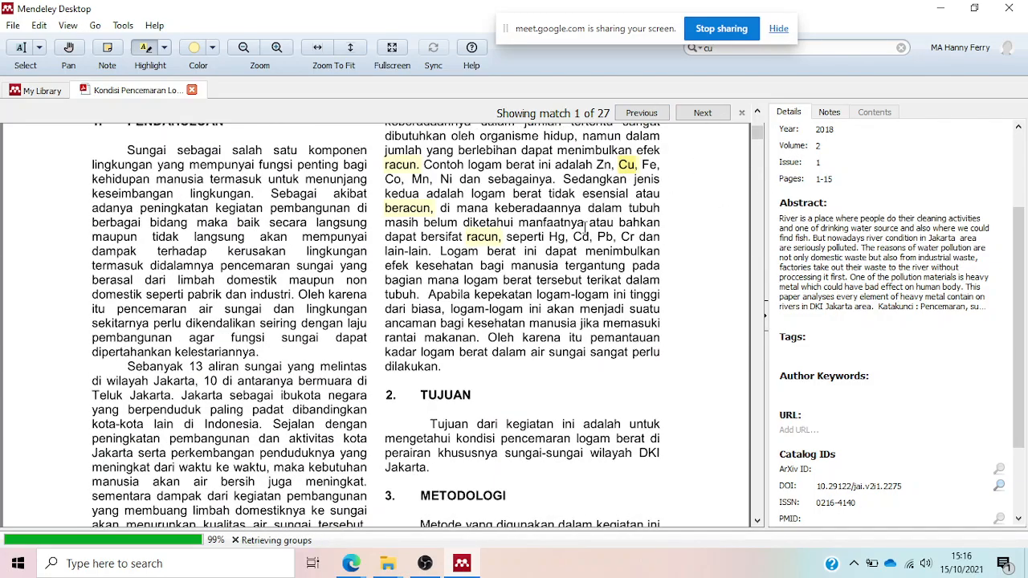
{"action": "scroll", "coordinate": [587, 229], "scroll_direction": "up", "scroll_amount": 6}
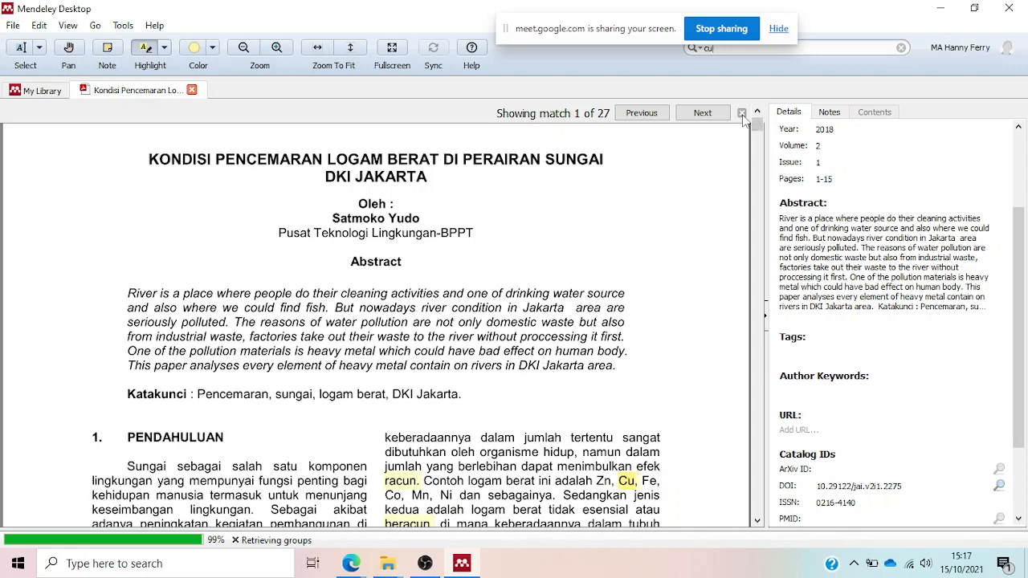
{"action": "left_click", "coordinate": [192, 90]}
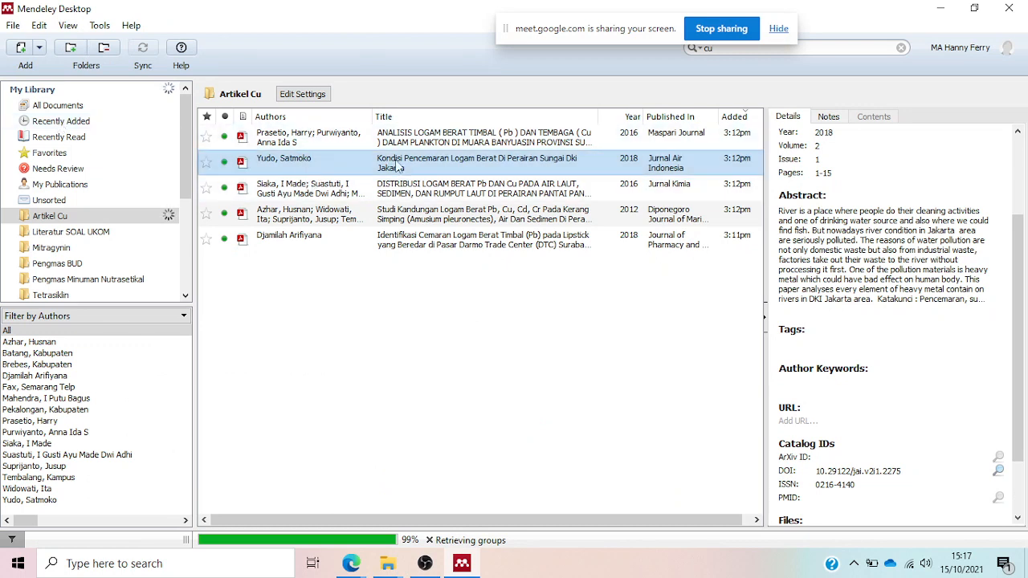
- Reopen the Kondisi Pencemaran Logam Berat article and examine its "cu" matches, heavy-metal sections and concentration charts from the title page onward
{"action": "double_click", "coordinate": [305, 170]}
{"action": "scroll", "coordinate": [452, 214], "scroll_direction": "up", "scroll_amount": 7}
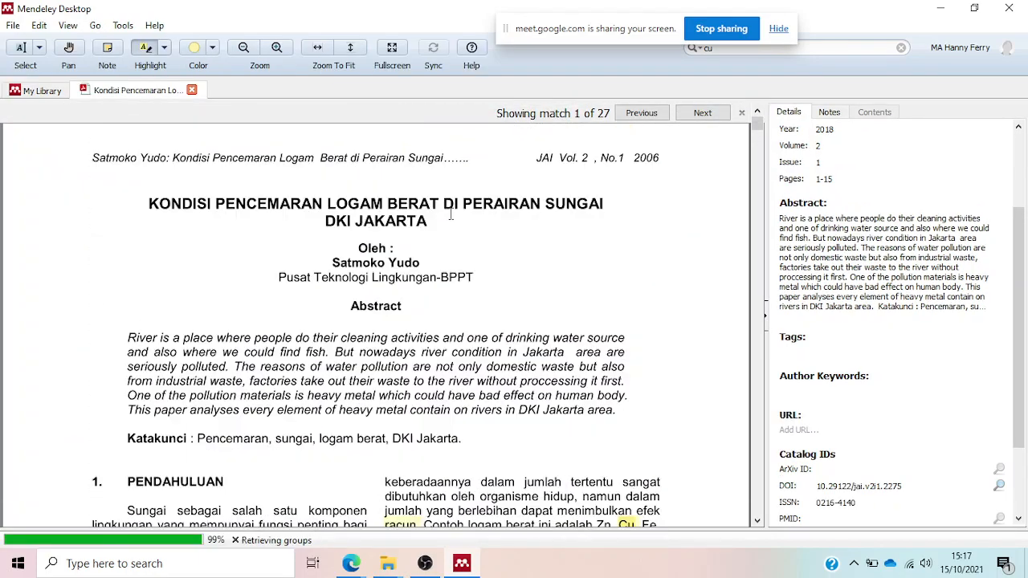
{"action": "scroll", "coordinate": [452, 214], "scroll_direction": "down", "scroll_amount": 1}
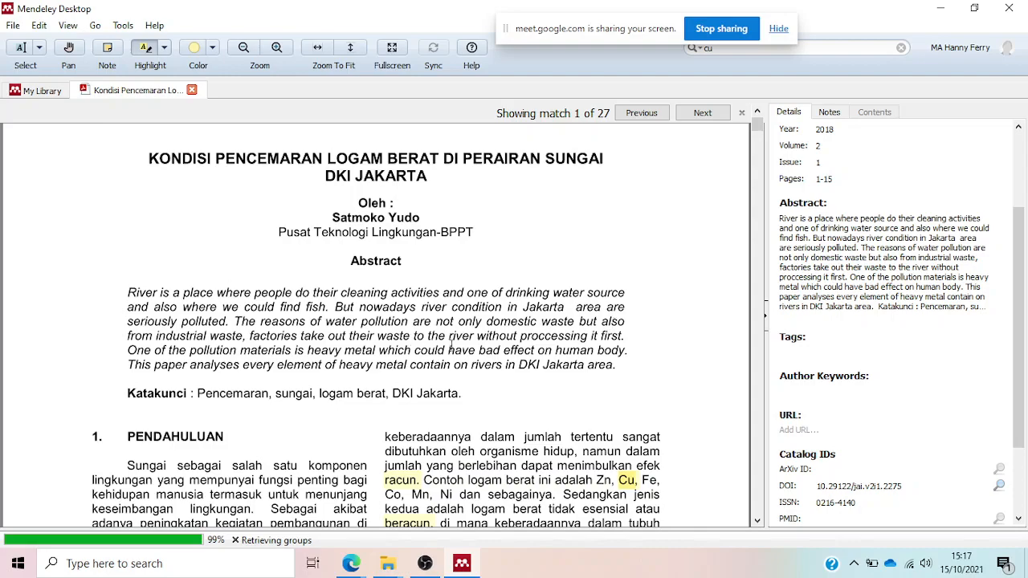
{"action": "scroll", "coordinate": [532, 358], "scroll_direction": "down", "scroll_amount": 15}
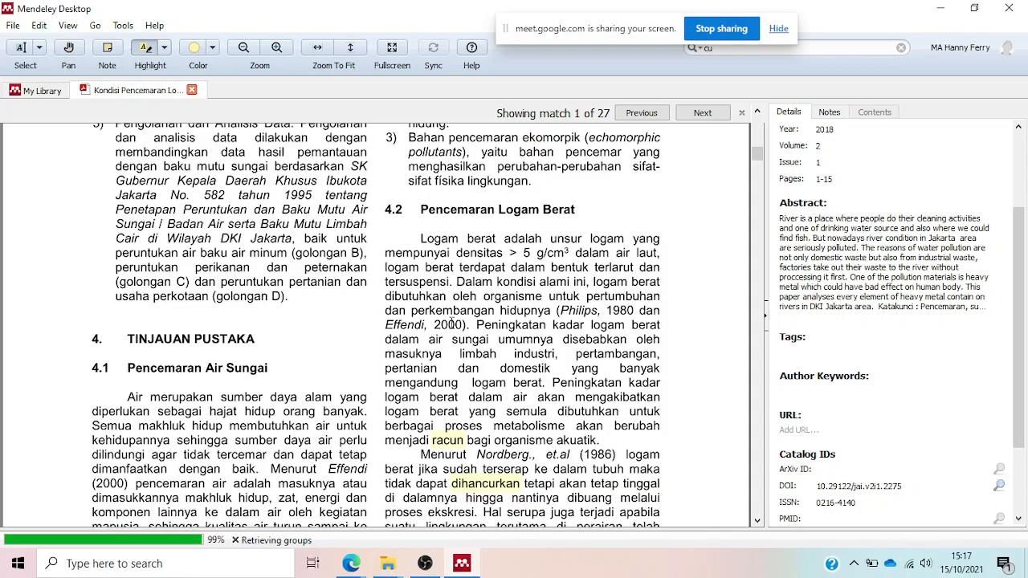
{"action": "scroll", "coordinate": [452, 322], "scroll_direction": "down", "scroll_amount": 12}
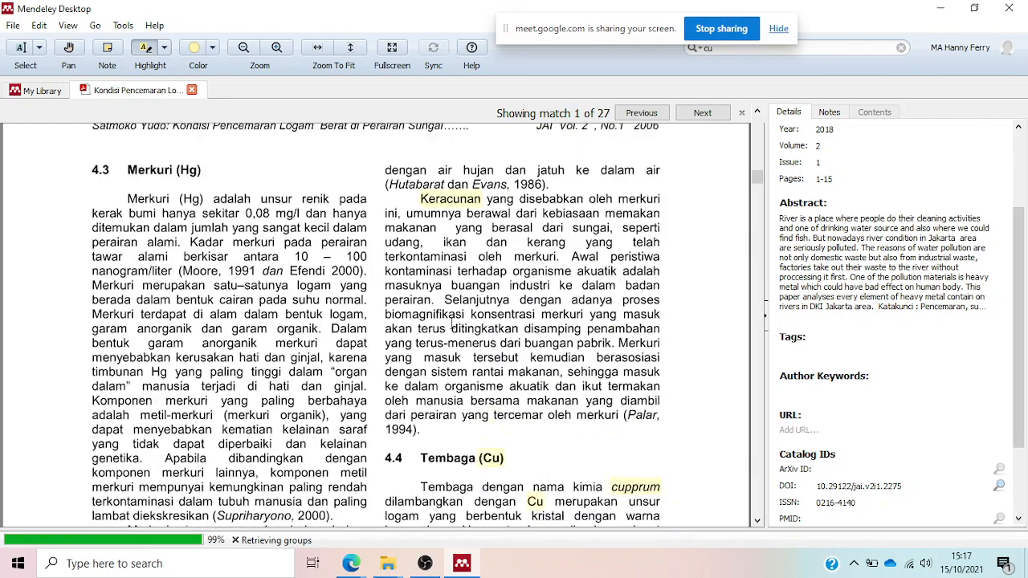
{"action": "scroll", "coordinate": [451, 323], "scroll_direction": "down", "scroll_amount": 2}
{"action": "scroll", "coordinate": [452, 323], "scroll_direction": "up", "scroll_amount": 10}
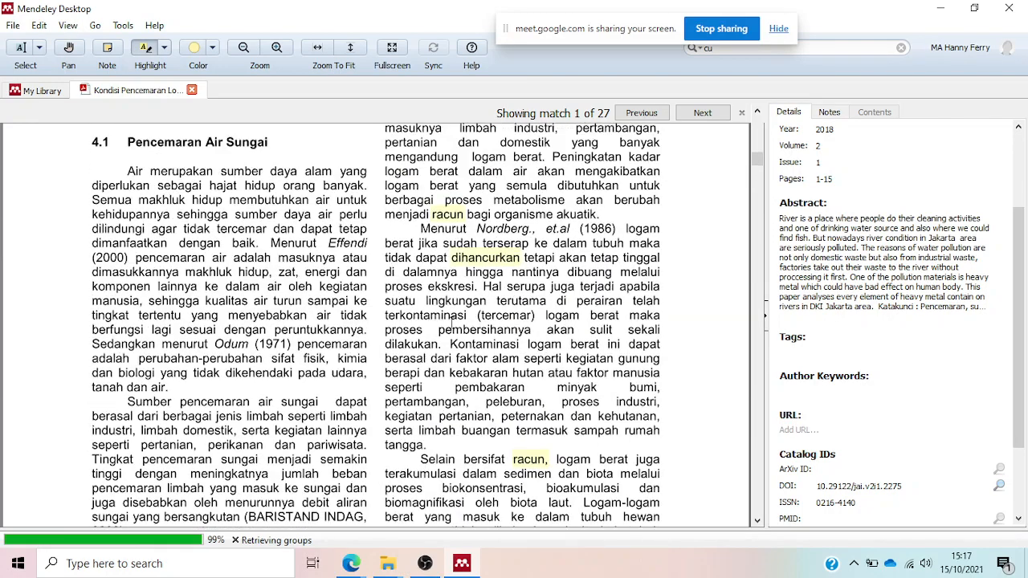
{"action": "scroll", "coordinate": [451, 323], "scroll_direction": "up", "scroll_amount": 4}
{"action": "scroll", "coordinate": [451, 323], "scroll_direction": "down", "scroll_amount": 8}
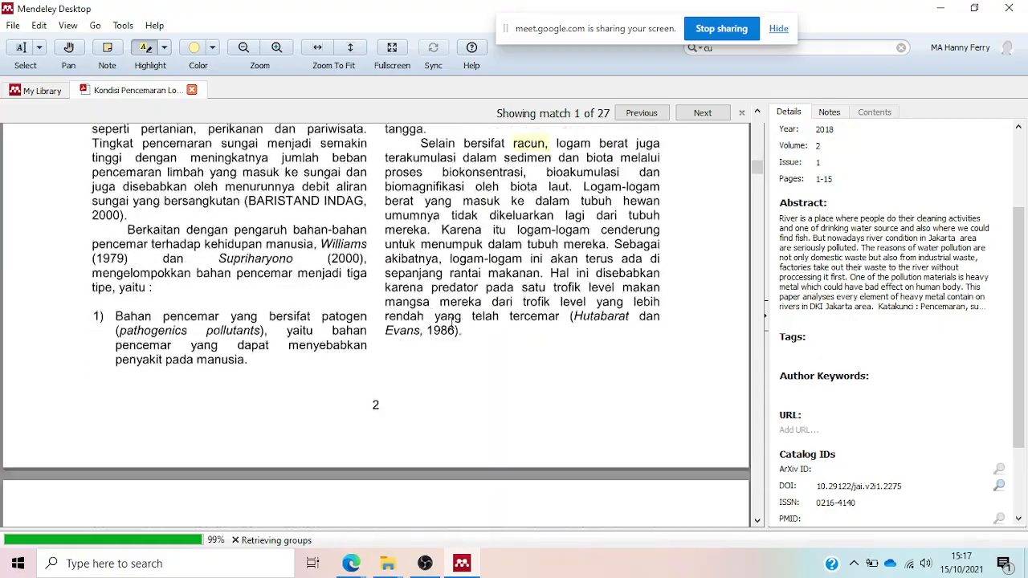
{"action": "scroll", "coordinate": [451, 321], "scroll_direction": "down", "scroll_amount": 15}
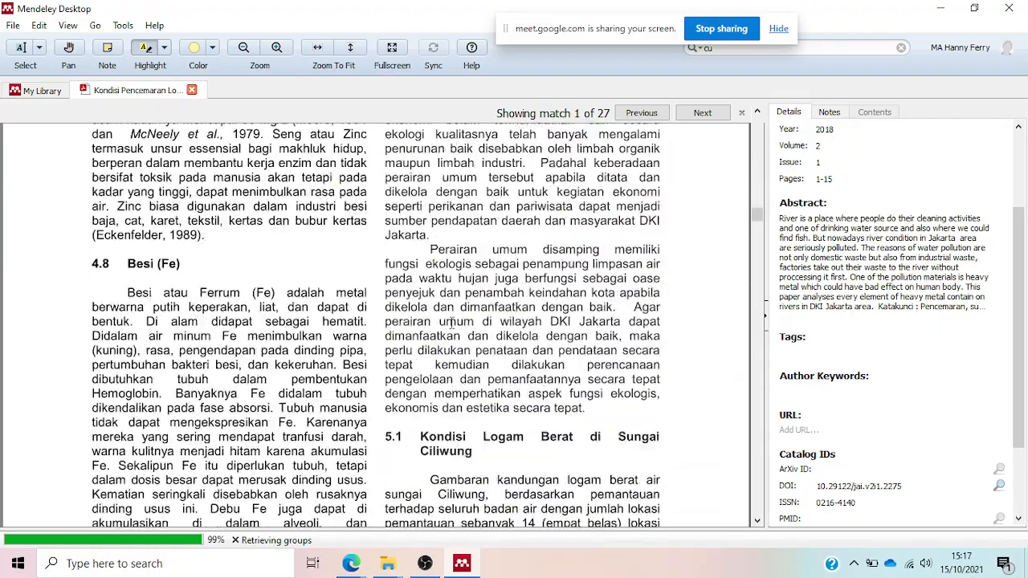
{"action": "scroll", "coordinate": [452, 323], "scroll_direction": "up", "scroll_amount": 3}
{"action": "scroll", "coordinate": [452, 323], "scroll_direction": "down", "scroll_amount": 10}
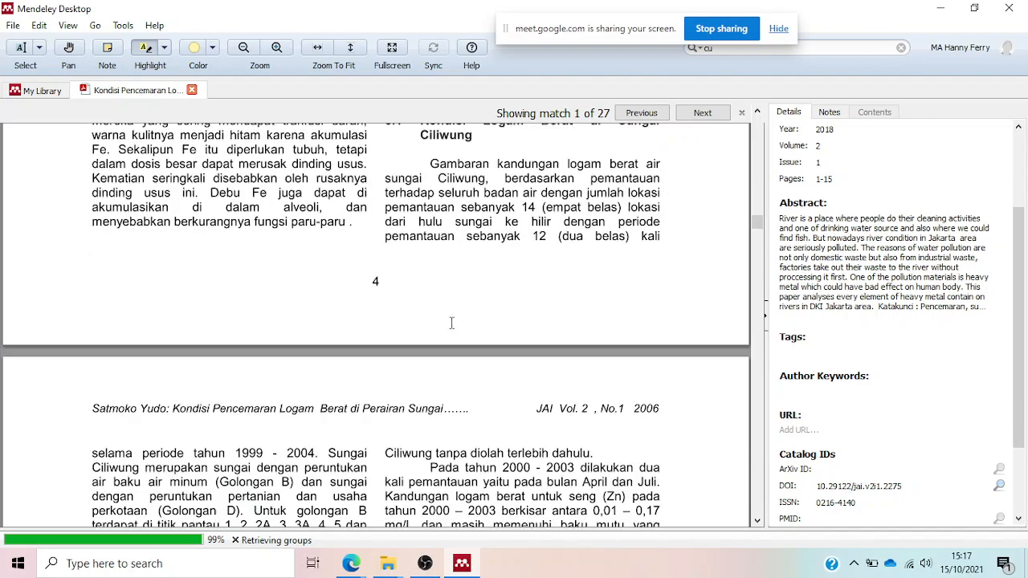
{"action": "scroll", "coordinate": [452, 323], "scroll_direction": "down", "scroll_amount": 12}
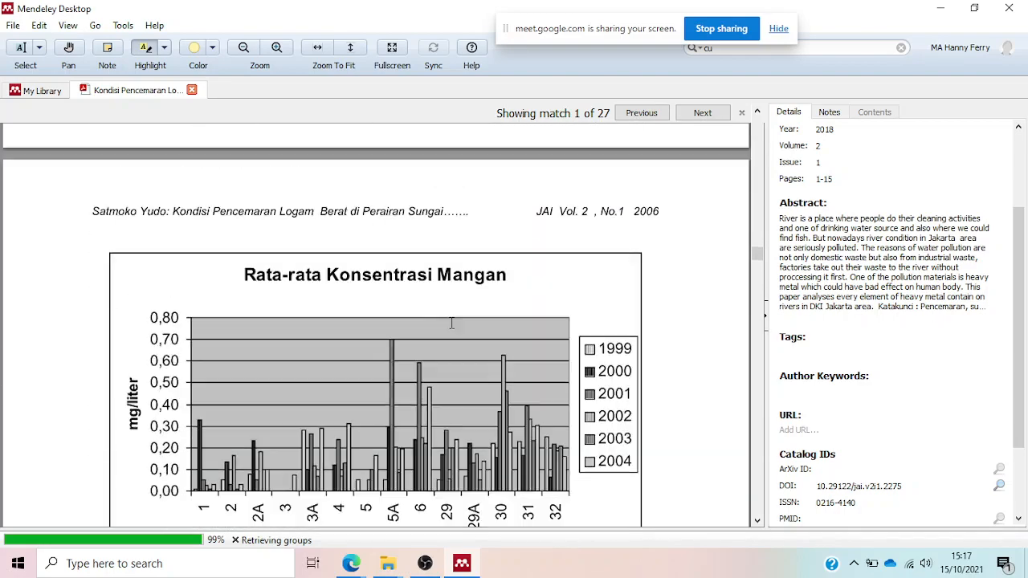
{"action": "scroll", "coordinate": [451, 323], "scroll_direction": "down", "scroll_amount": 15}
{"action": "scroll", "coordinate": [452, 323], "scroll_direction": "up", "scroll_amount": 3}
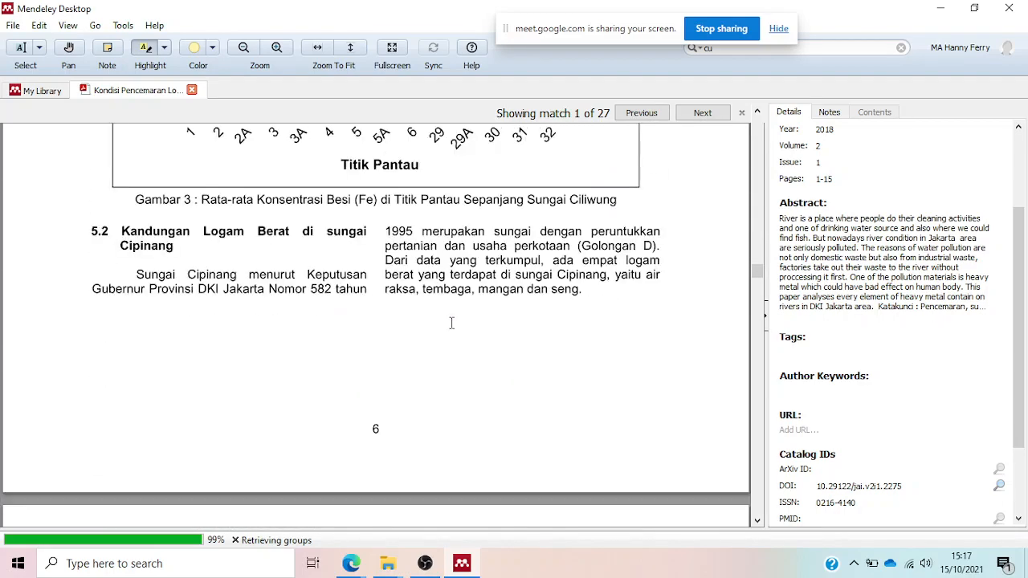
{"action": "scroll", "coordinate": [451, 323], "scroll_direction": "down", "scroll_amount": 15}
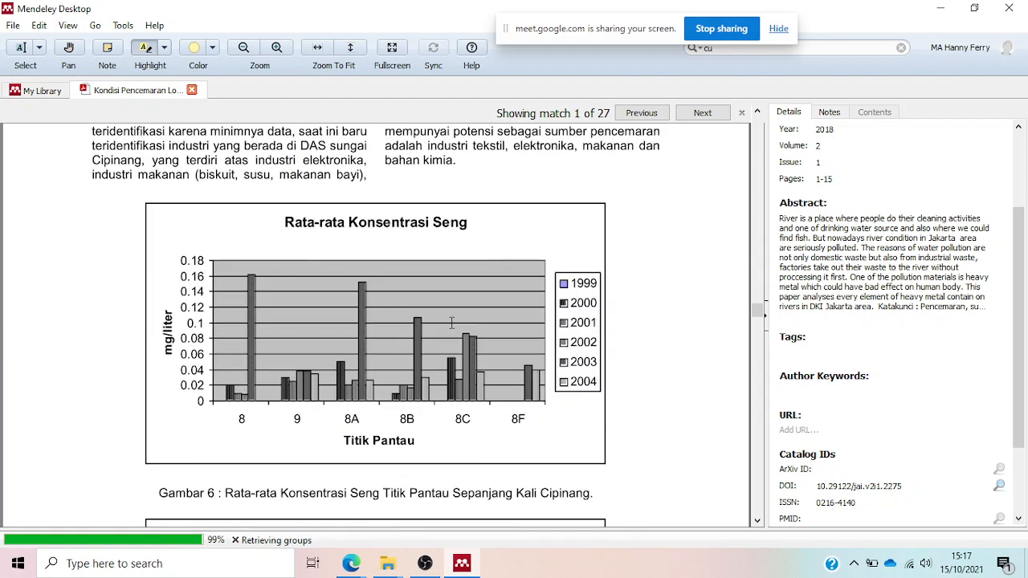
{"action": "scroll", "coordinate": [452, 323], "scroll_direction": "down", "scroll_amount": 8}
{"action": "scroll", "coordinate": [452, 323], "scroll_direction": "up", "scroll_amount": 7}
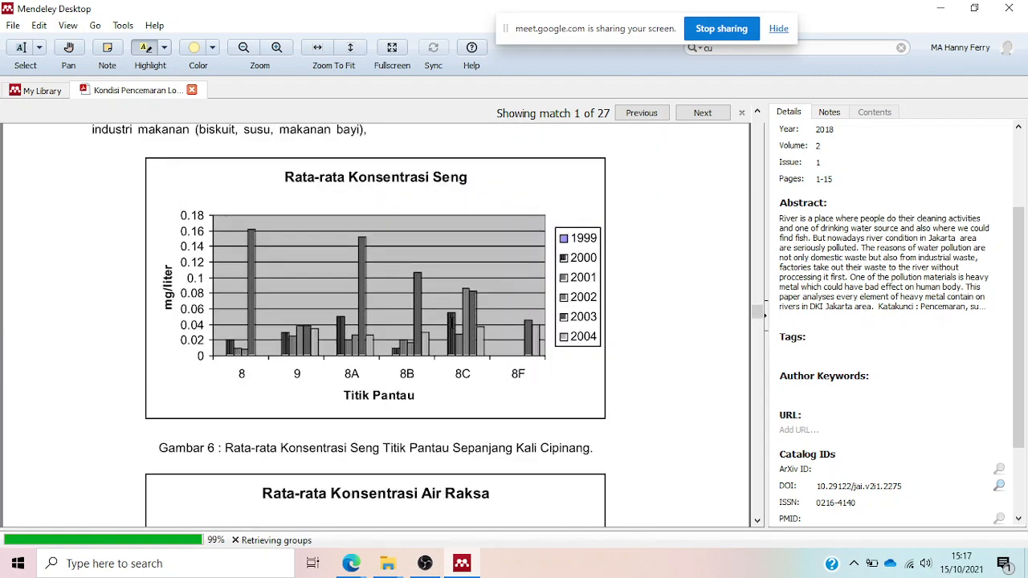
{"action": "scroll", "coordinate": [451, 323], "scroll_direction": "up", "scroll_amount": 5}
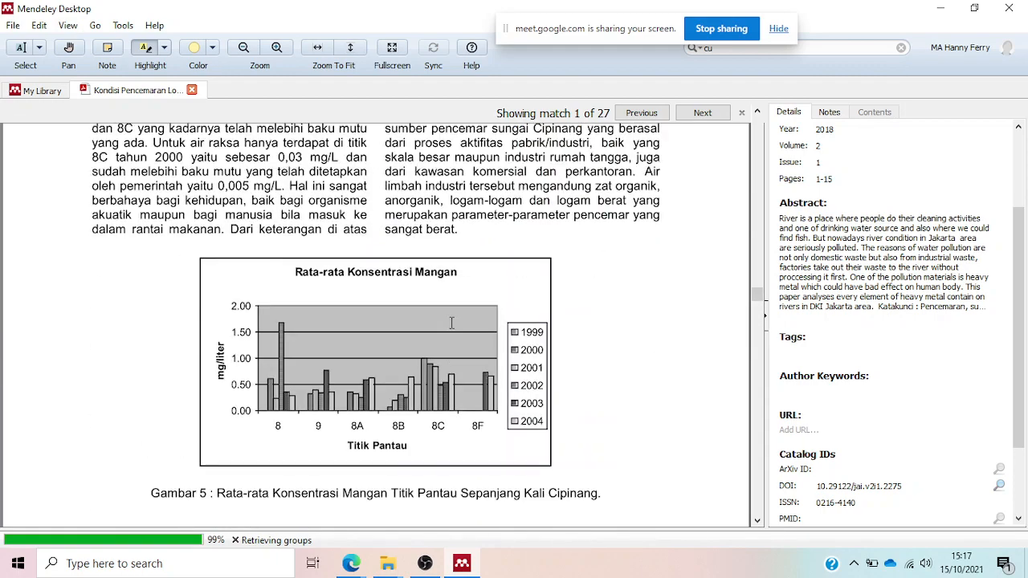
- Close the Kondisi Pencemaran Logam Berat article and look over the options available for its entry in the Artikel Cu folder
{"action": "left_click", "coordinate": [191, 91]}
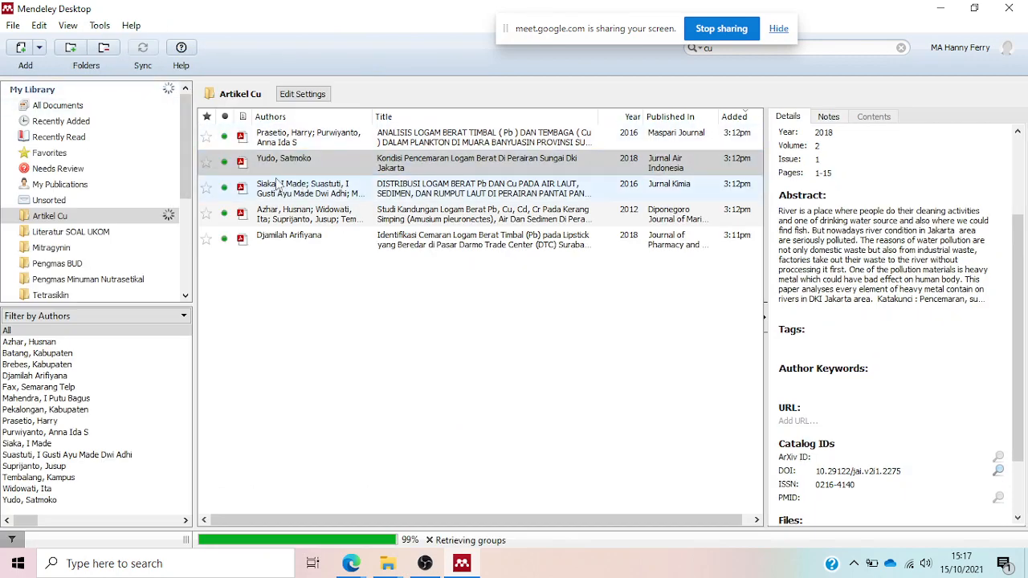
{"action": "right_click", "coordinate": [465, 164]}
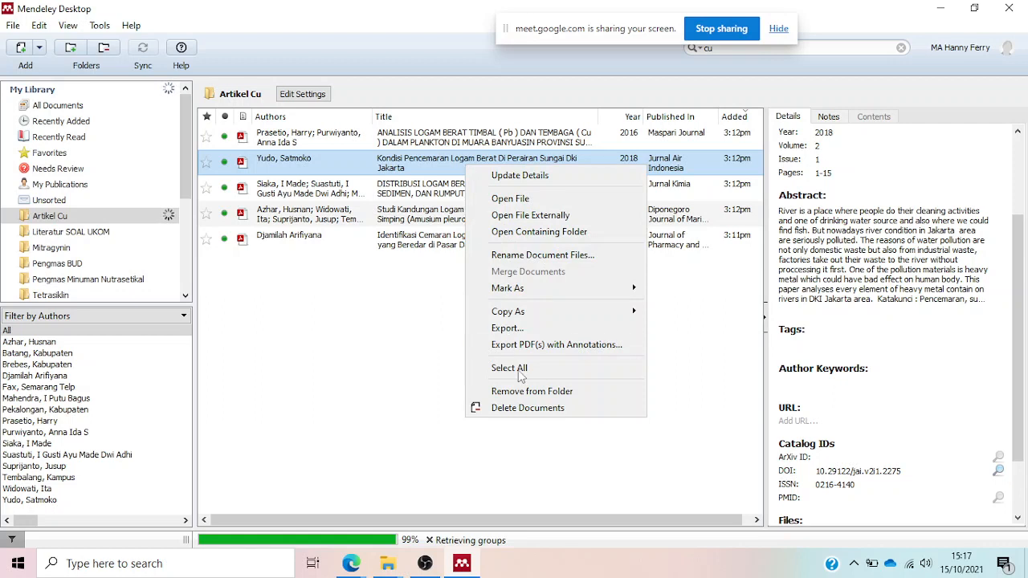
{"action": "left_click", "coordinate": [357, 347]}
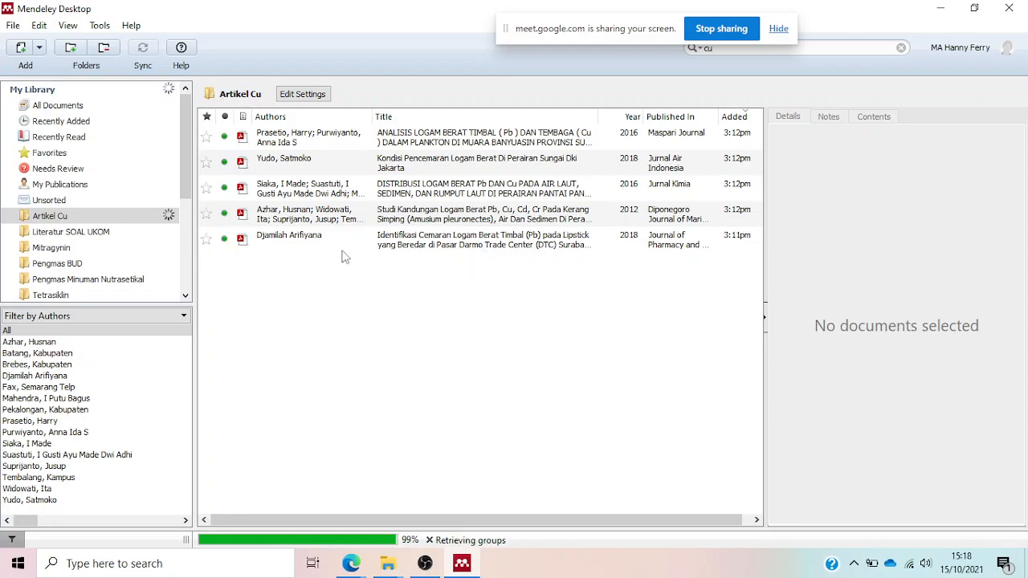
- Open the Identifikasi Cemaran Logam Berat Timbal article and step forward and back through its "cu" matches
{"action": "double_click", "coordinate": [303, 255]}
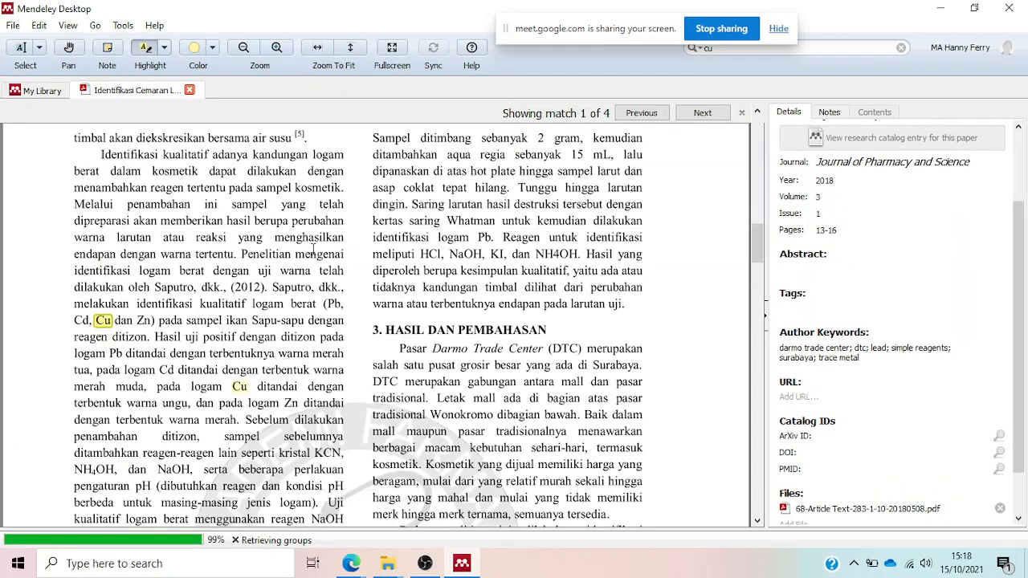
{"action": "scroll", "coordinate": [474, 193], "scroll_direction": "up", "scroll_amount": 5}
{"action": "scroll", "coordinate": [474, 193], "scroll_direction": "up", "scroll_amount": 5}
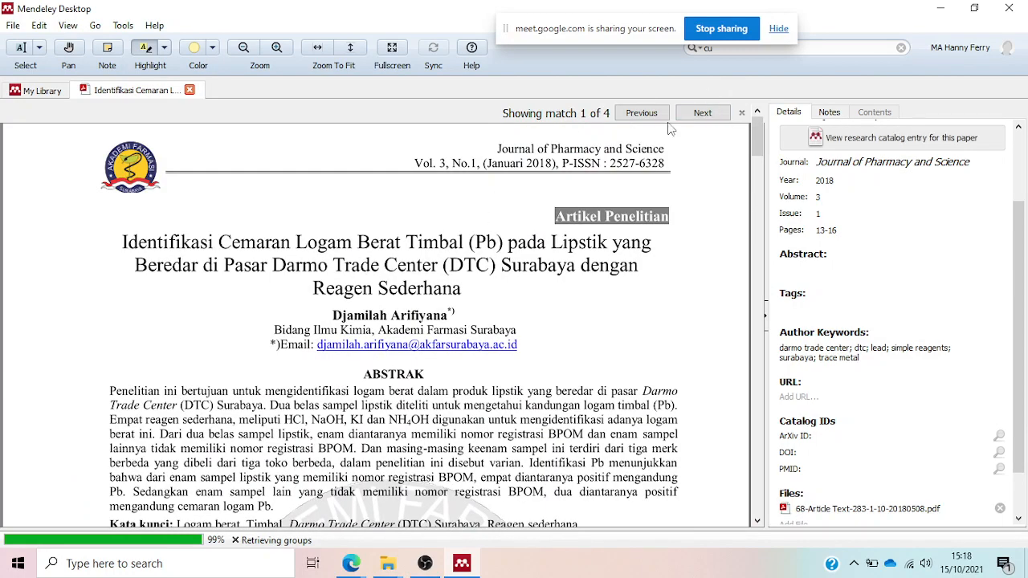
{"action": "left_click", "coordinate": [702, 114]}
{"action": "left_click", "coordinate": [702, 114]}
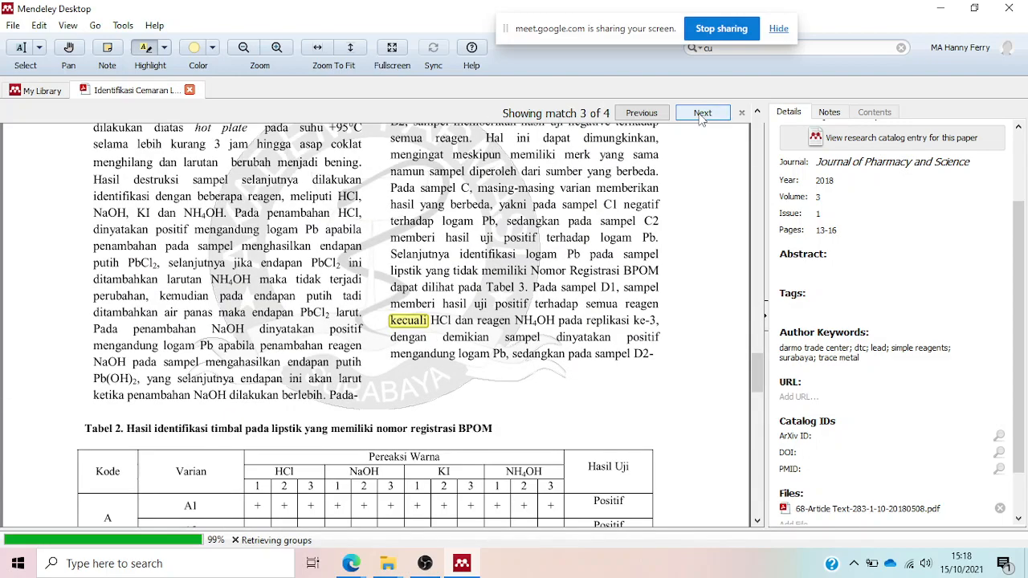
{"action": "left_click", "coordinate": [702, 113]}
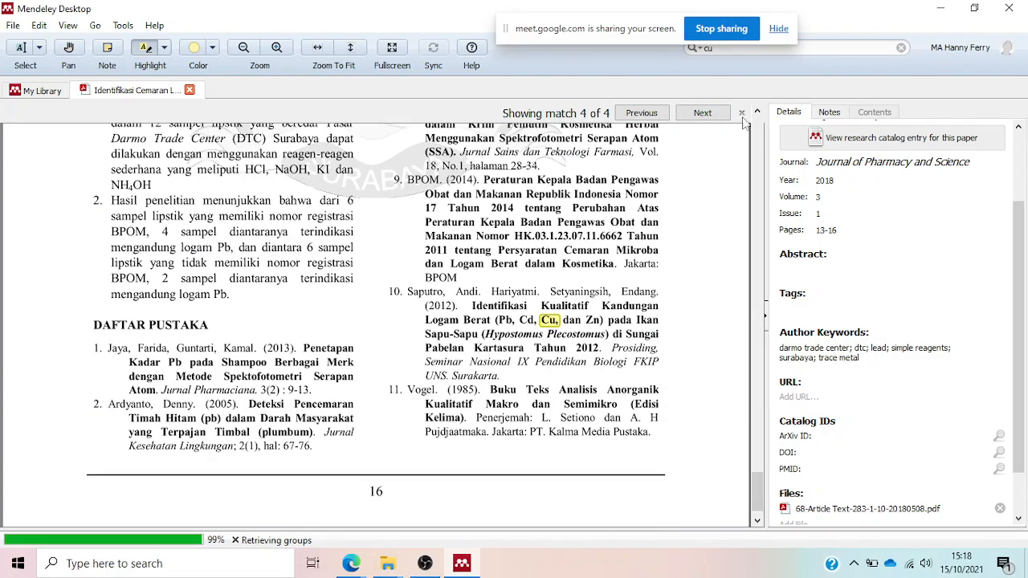
{"action": "left_click", "coordinate": [643, 115]}
{"action": "left_click", "coordinate": [645, 115]}
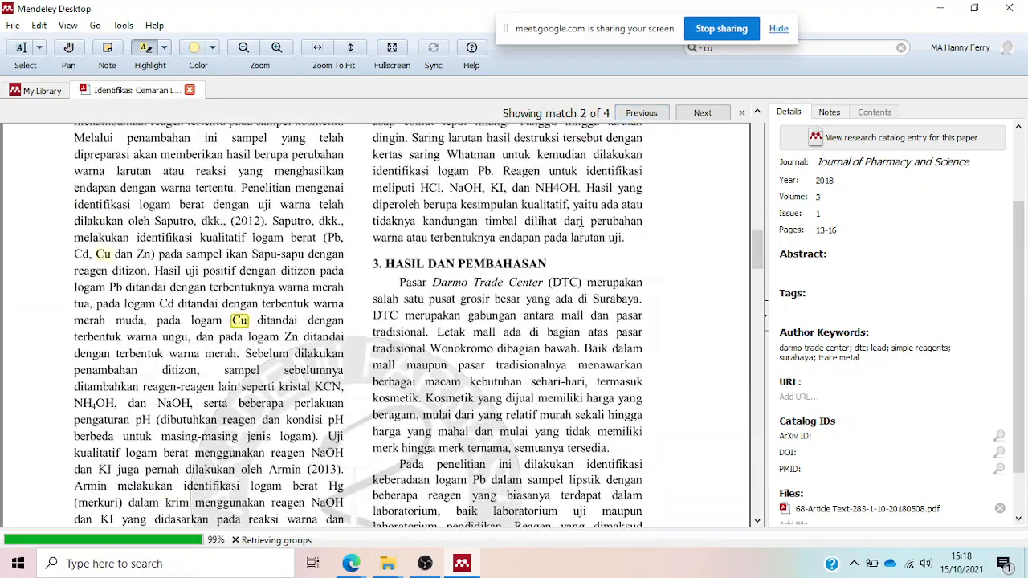
- Read the introduction, METODE PENELITIAN and the passages around the "Cu" matches in the lipstick article, and close it
{"action": "scroll", "coordinate": [560, 258], "scroll_direction": "up", "scroll_amount": 10}
{"action": "scroll", "coordinate": [560, 258], "scroll_direction": "down", "scroll_amount": 10}
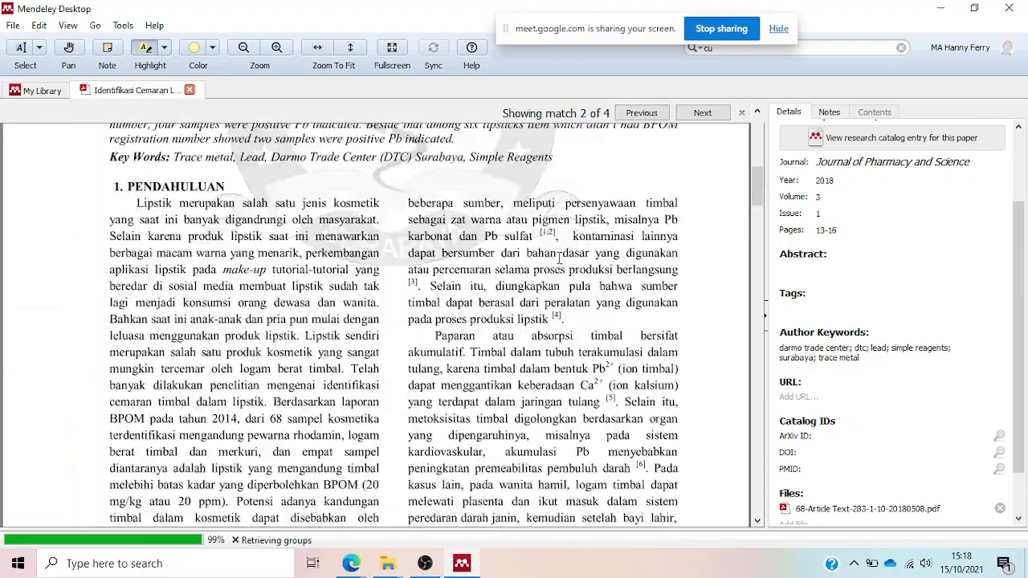
{"action": "scroll", "coordinate": [560, 258], "scroll_direction": "down", "scroll_amount": 3}
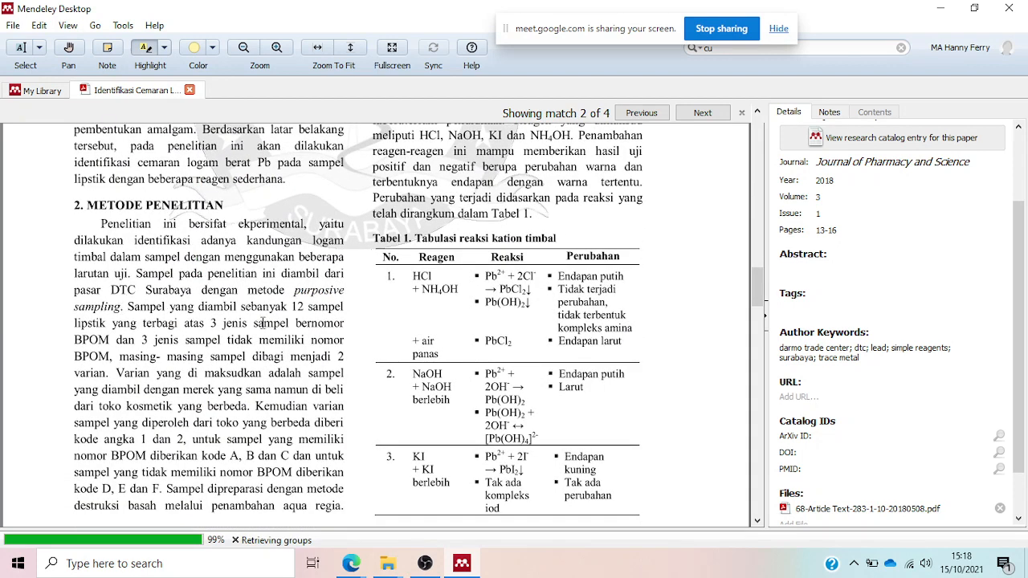
{"action": "scroll", "coordinate": [297, 418], "scroll_direction": "down", "scroll_amount": 1}
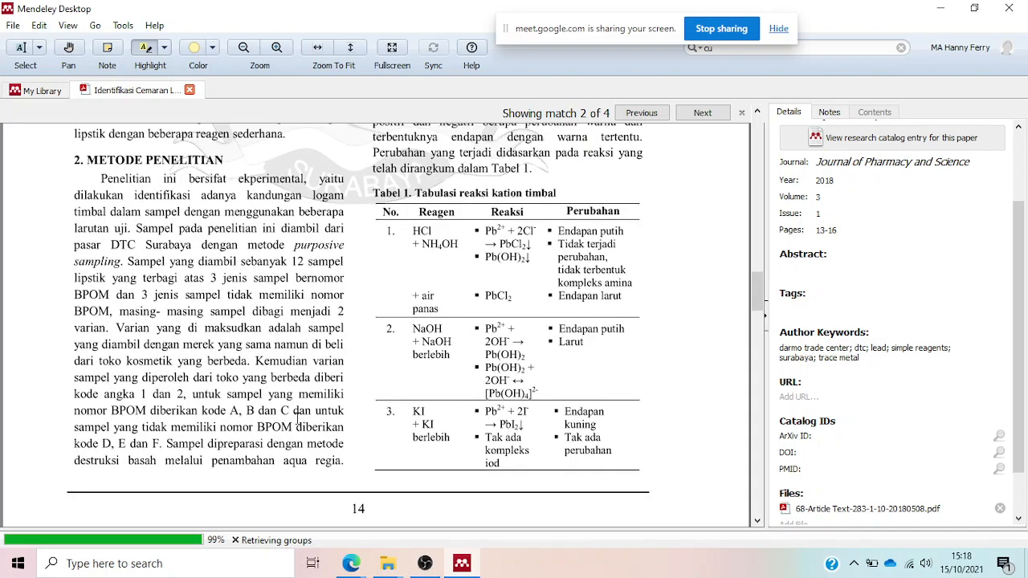
{"action": "scroll", "coordinate": [298, 418], "scroll_direction": "up", "scroll_amount": 15}
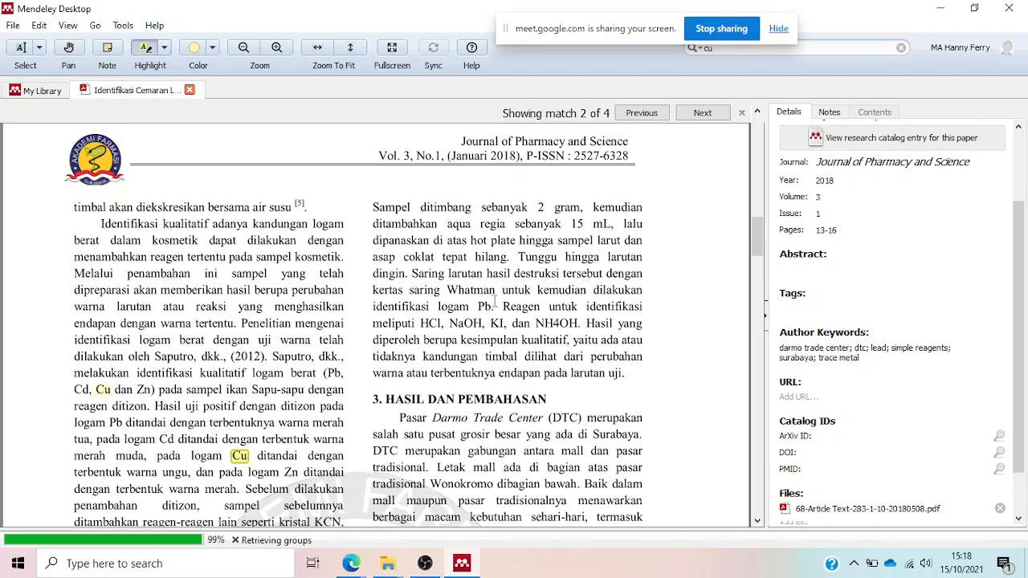
{"action": "scroll", "coordinate": [489, 360], "scroll_direction": "down", "scroll_amount": 2}
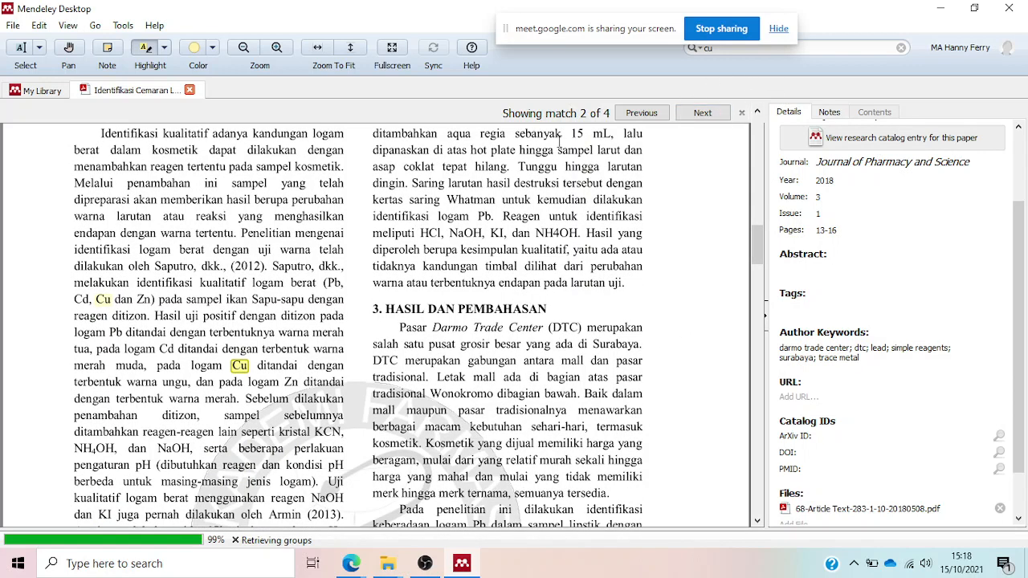
{"action": "left_click", "coordinate": [190, 90]}
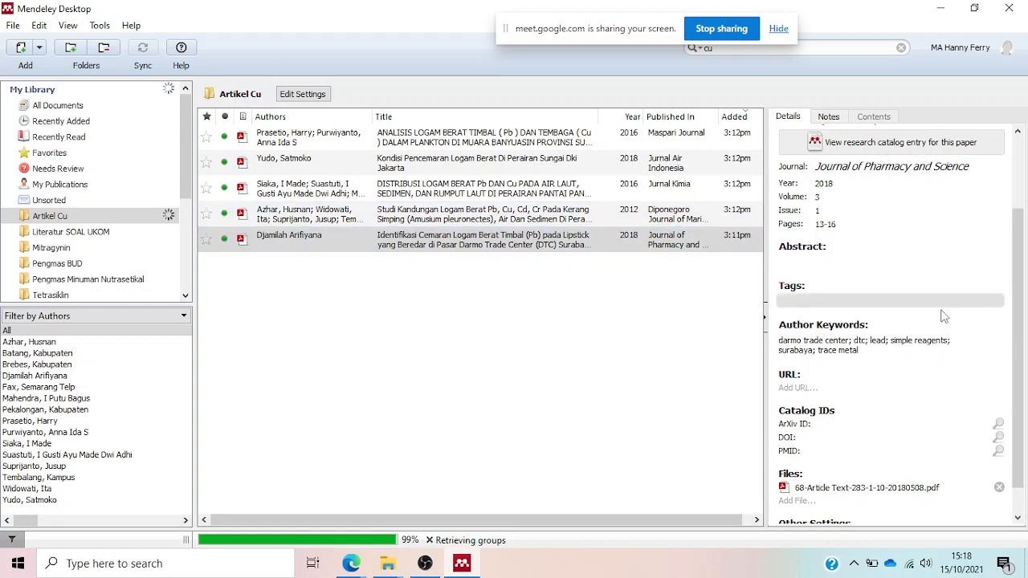
- Review the Identifikasi Cemaran article's citation details and inspect the author entry of the Kondisi Pencemaran Logam Berat article
{"action": "scroll", "coordinate": [883, 290], "scroll_direction": "up", "scroll_amount": 2}
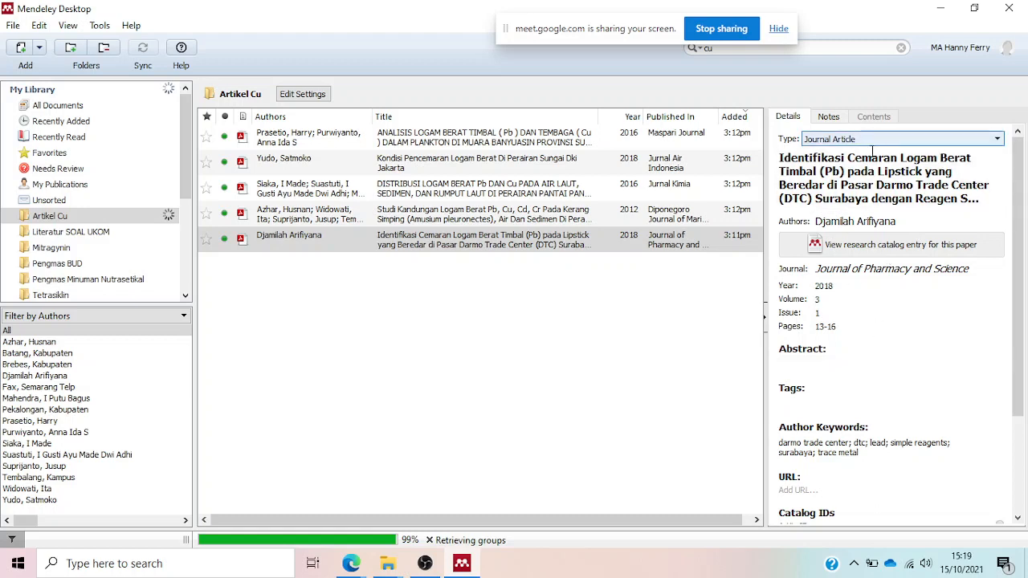
{"action": "left_click", "coordinate": [280, 171]}
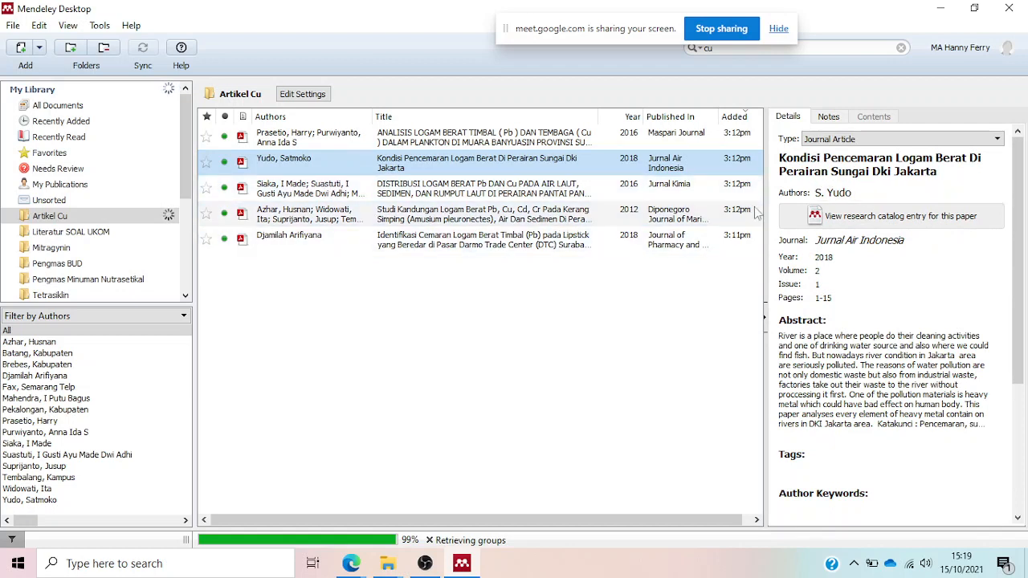
{"action": "left_click", "coordinate": [819, 193]}
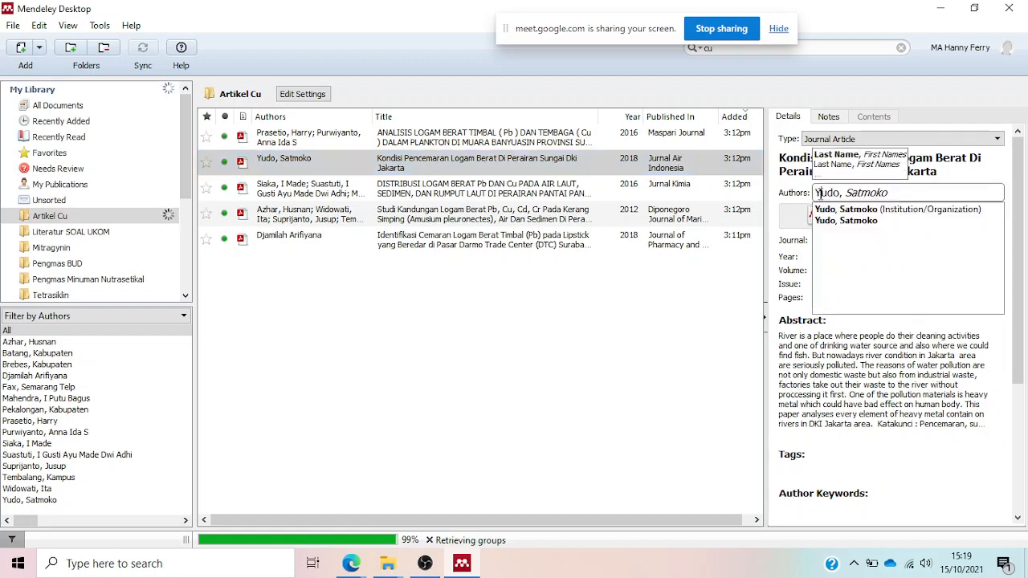
{"action": "left_click", "coordinate": [903, 209]}
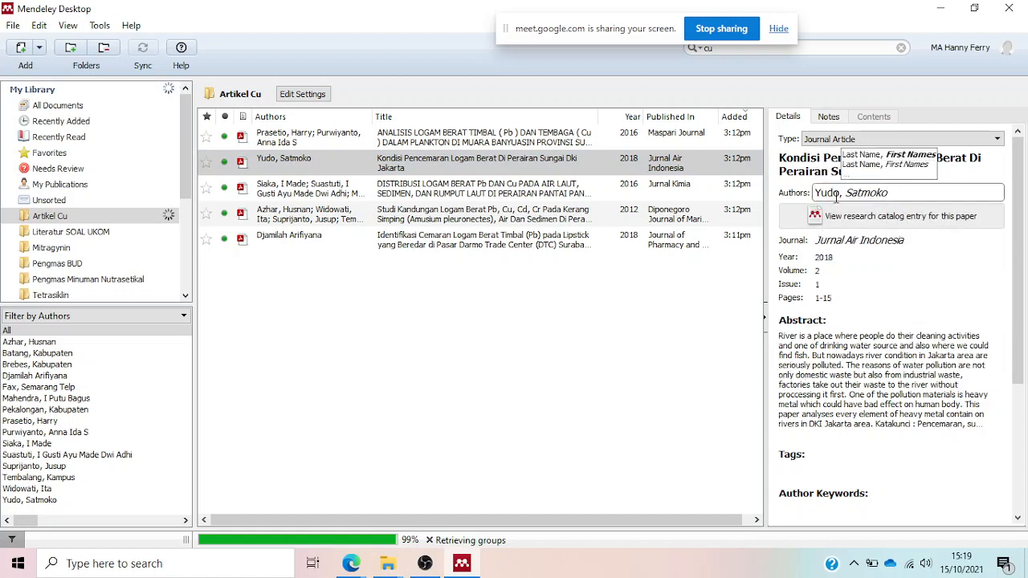
{"action": "left_click", "coordinate": [710, 299]}
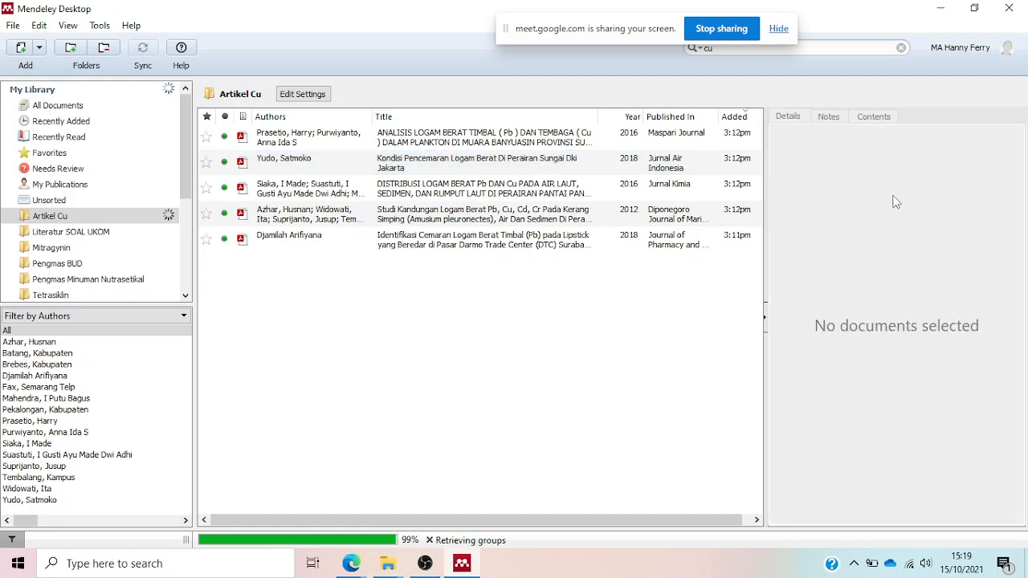
- Start an empty second author line for the Kondisi Pencemaran Logam Berat article and leave the author field
{"action": "left_click", "coordinate": [729, 161]}
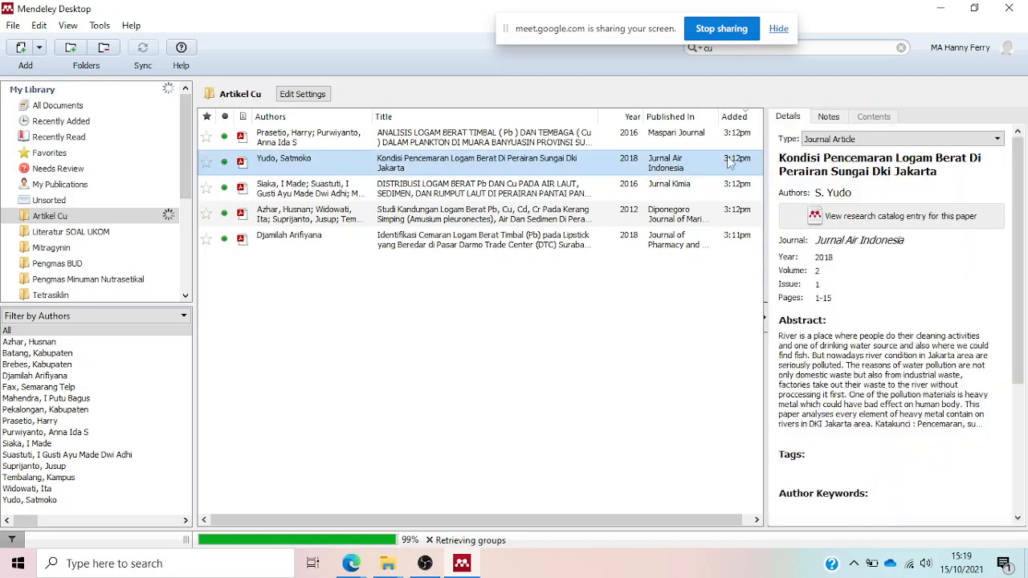
{"action": "left_click", "coordinate": [838, 193]}
{"action": "left_click", "coordinate": [914, 193]}
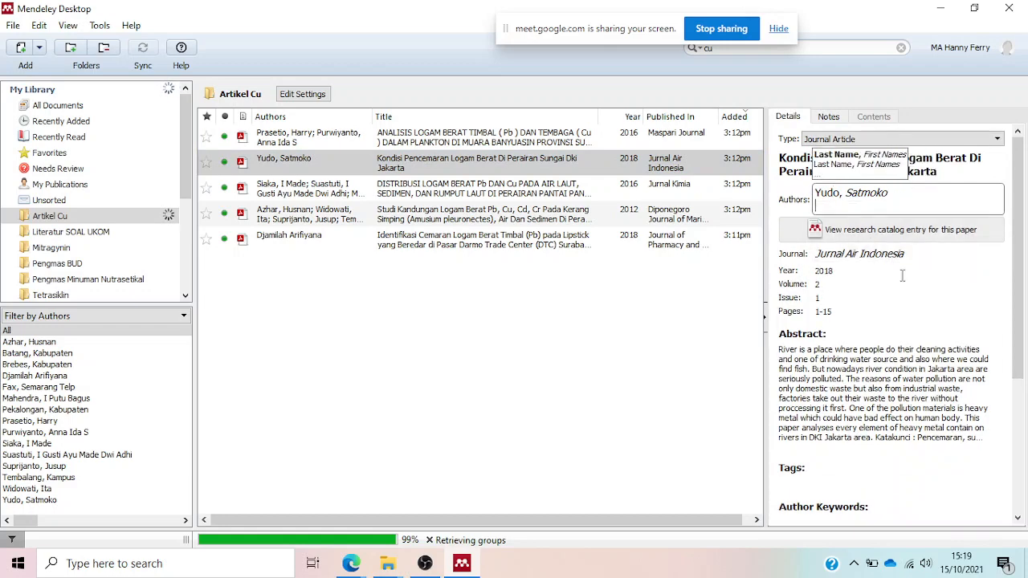
{"action": "left_click", "coordinate": [654, 309]}
{"action": "left_click", "coordinate": [654, 314]}
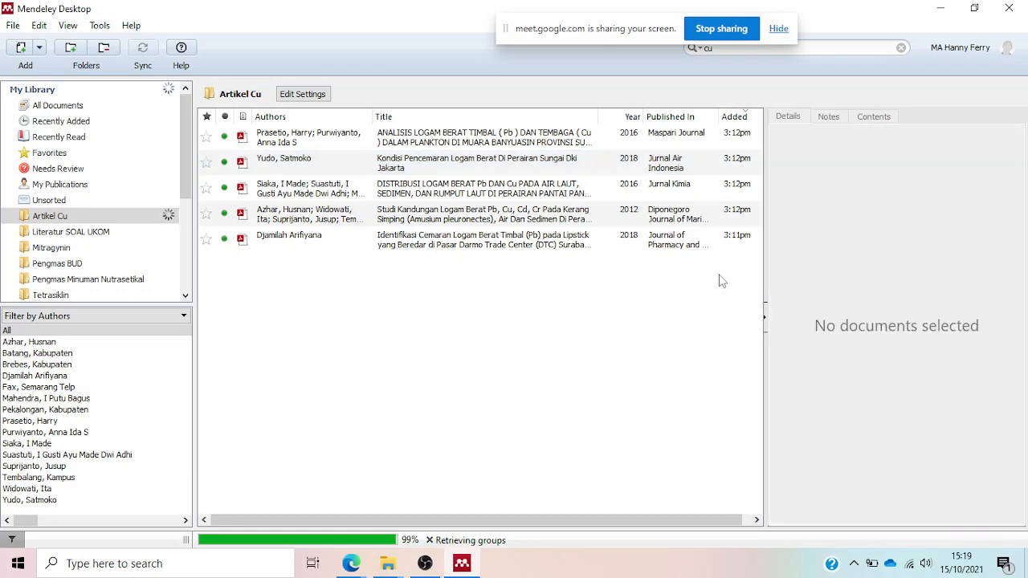
- Check the last-name and first-name parts of the Kondisi Pencemaran Logam Berat article's author entry
{"action": "left_click", "coordinate": [322, 159]}
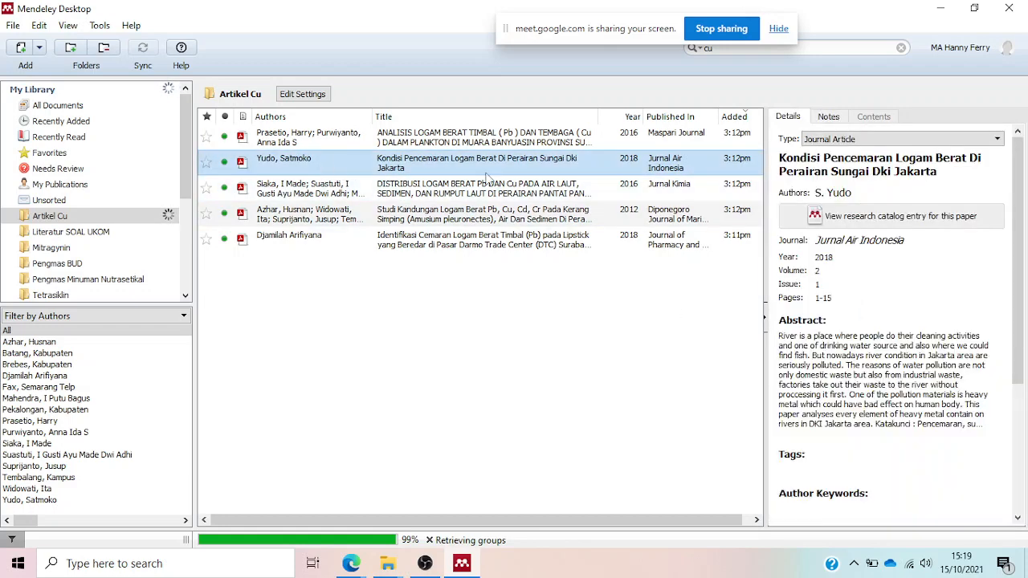
{"action": "left_click", "coordinate": [856, 195]}
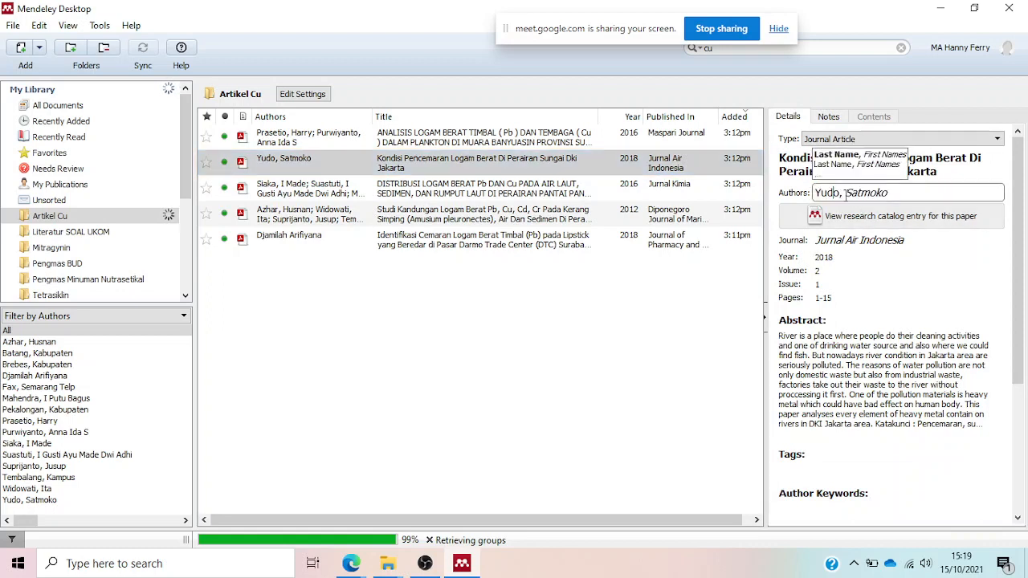
{"action": "left_click", "coordinate": [900, 193]}
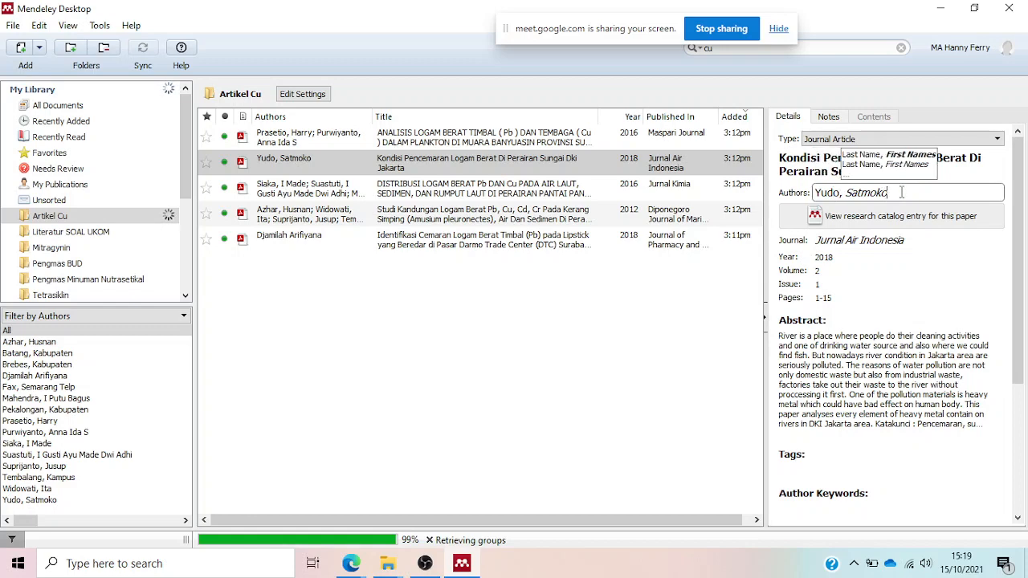
- Open the DISTRIBUSI LOGAM BERAT Pb DAN Cu article to view its title page and close it again
{"action": "left_click", "coordinate": [303, 199]}
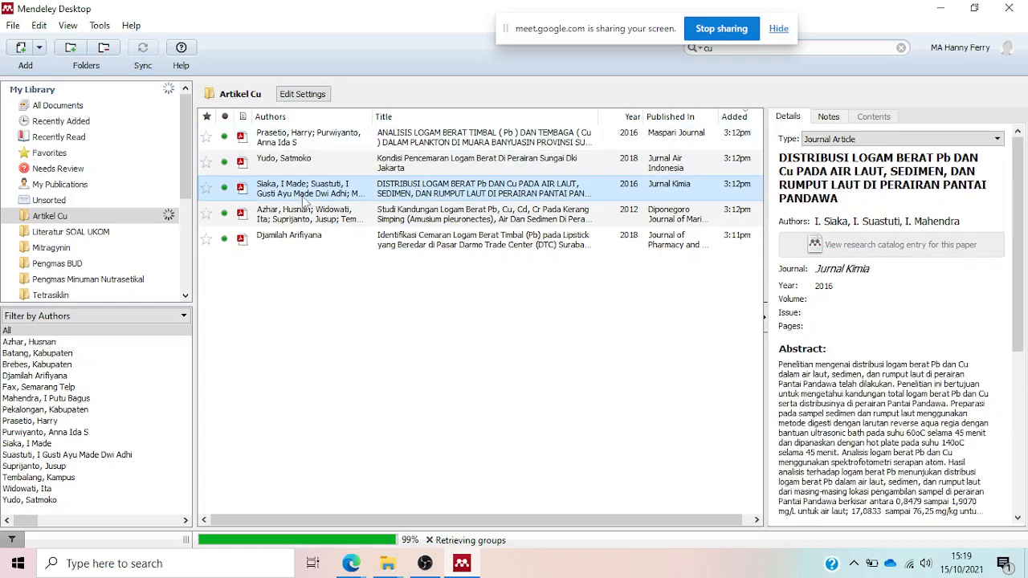
{"action": "double_click", "coordinate": [313, 193]}
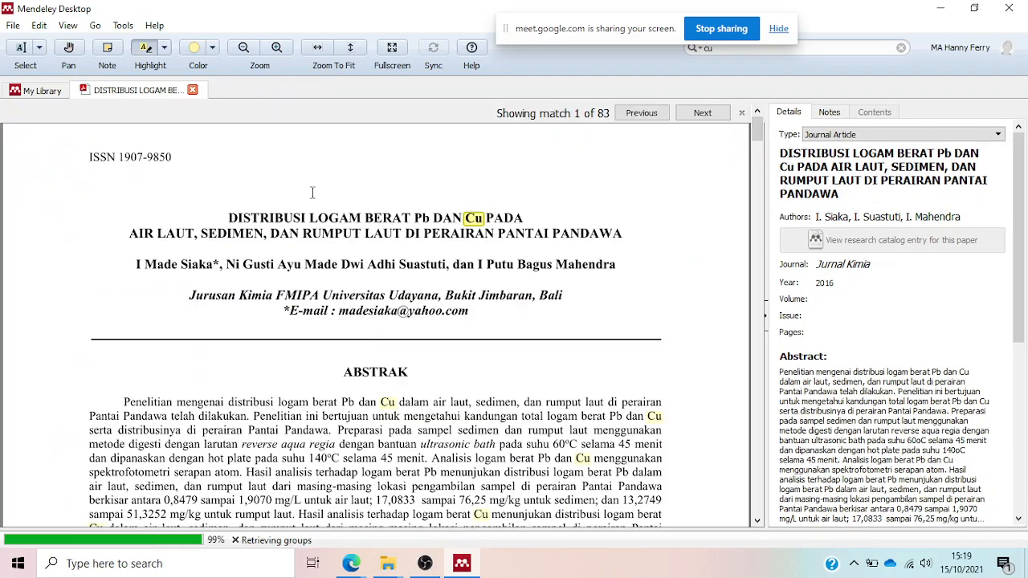
{"action": "left_click", "coordinate": [196, 90]}
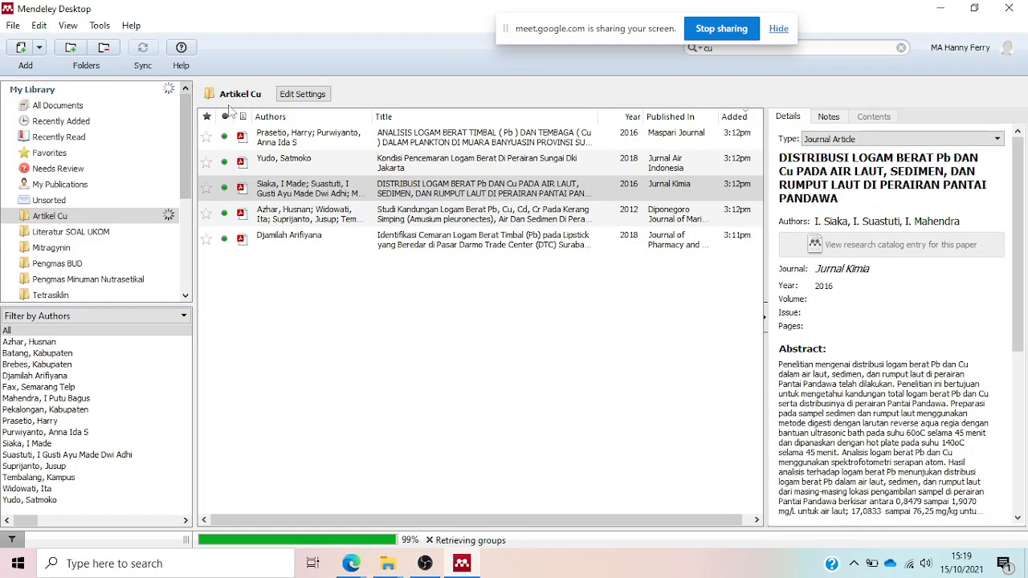
- Reopen the author entry of the Kondisi Pencemaran Logam Berat article, examine its name order and leave the field
{"action": "left_click", "coordinate": [309, 157]}
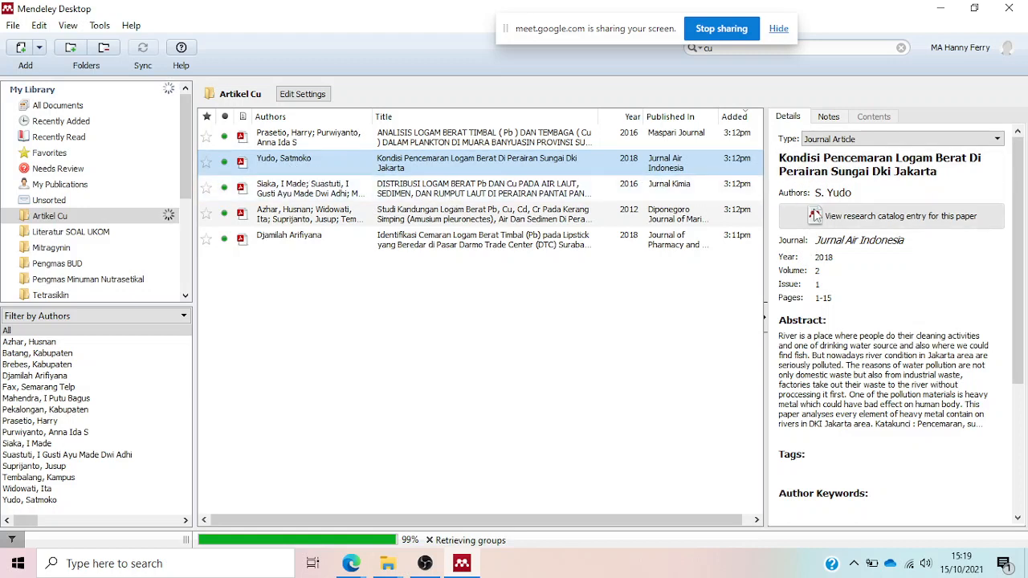
{"action": "left_click", "coordinate": [829, 198]}
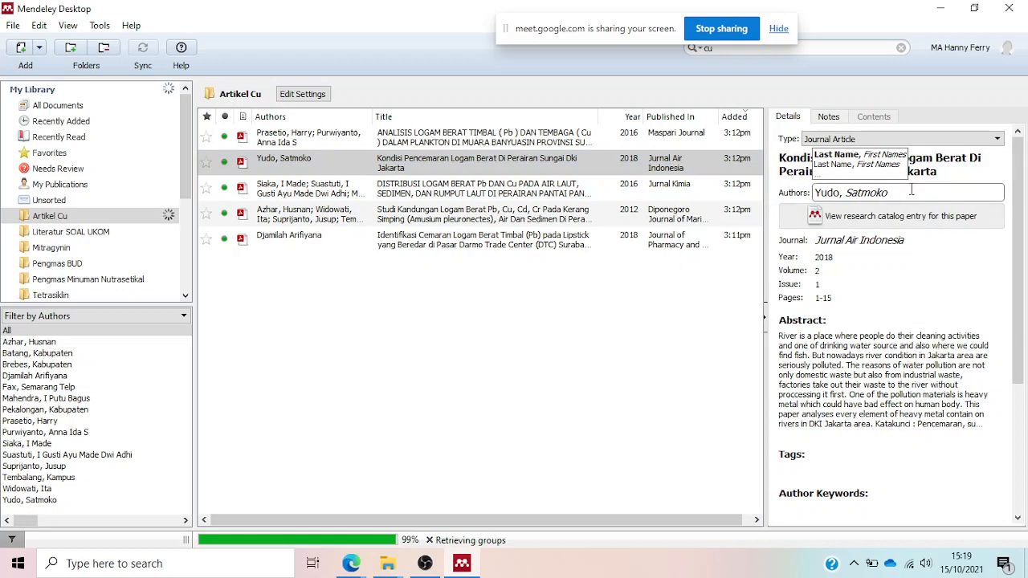
{"action": "left_click", "coordinate": [850, 198]}
{"action": "left_click", "coordinate": [654, 300]}
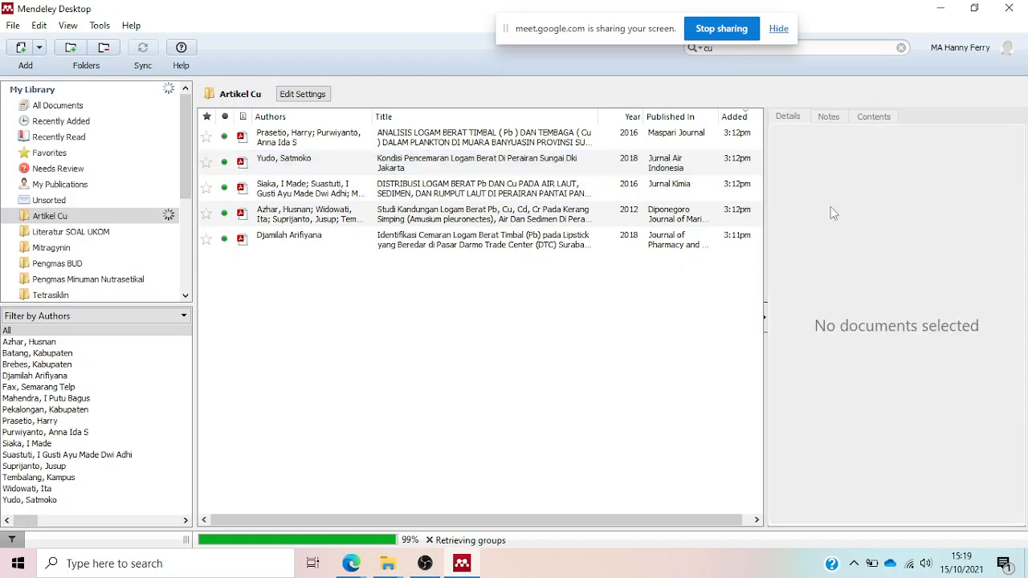
{"action": "left_click", "coordinate": [261, 170]}
- Split the second author's last name and first names onto separate lines in the ANALISIS LOGAM BERAT TIMBAL article's author list
{"action": "left_click", "coordinate": [299, 139]}
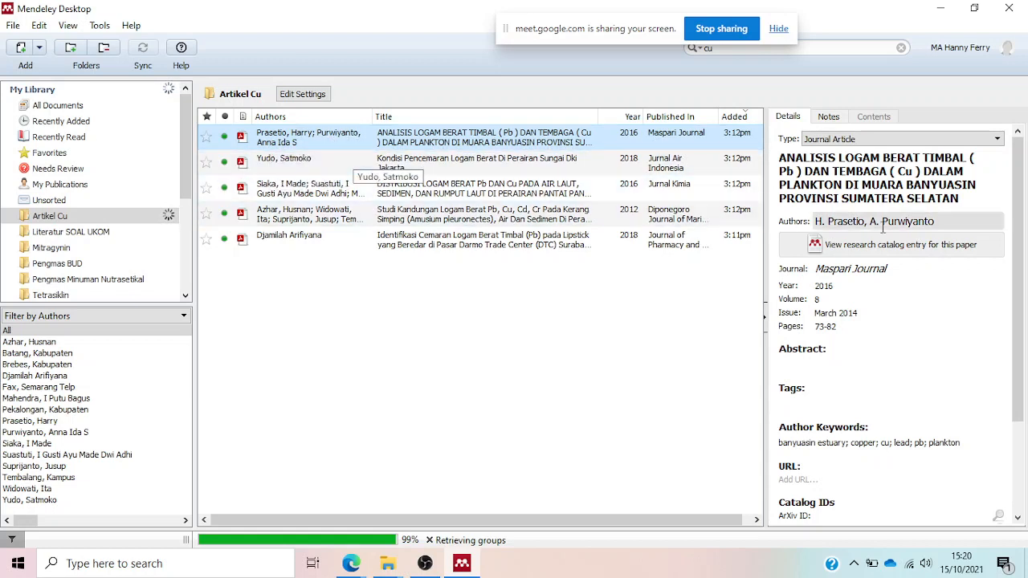
{"action": "left_click", "coordinate": [924, 222]}
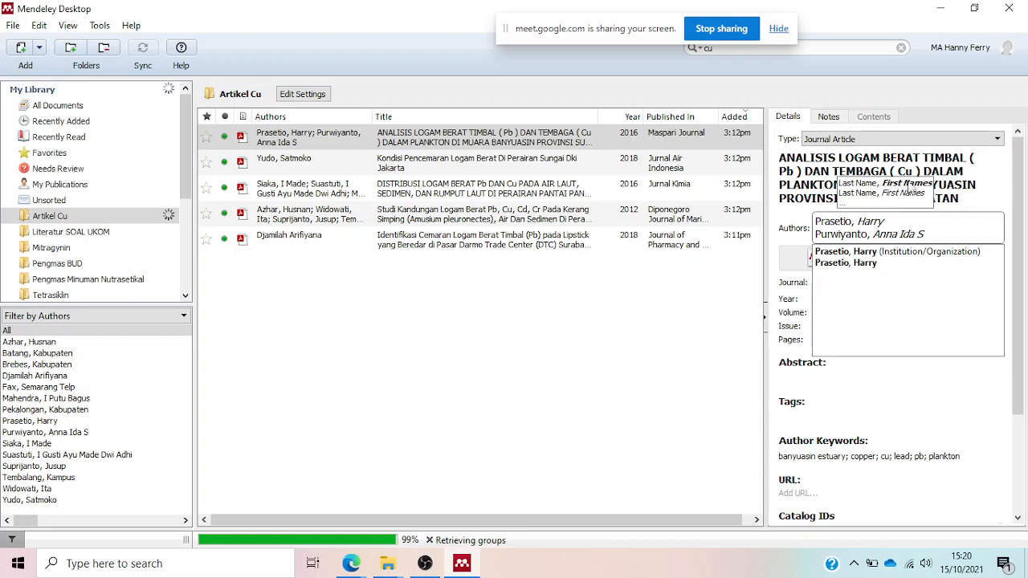
{"action": "left_click", "coordinate": [874, 235]}
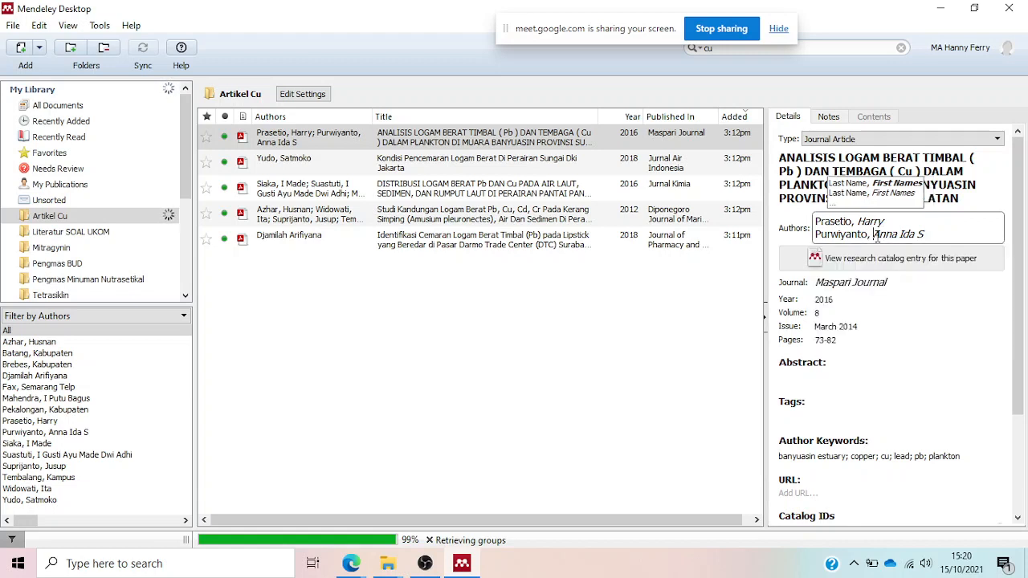
{"action": "key", "text": "BackSpace"}
{"action": "key", "text": "BackSpace"}
{"action": "key", "text": "Return"}
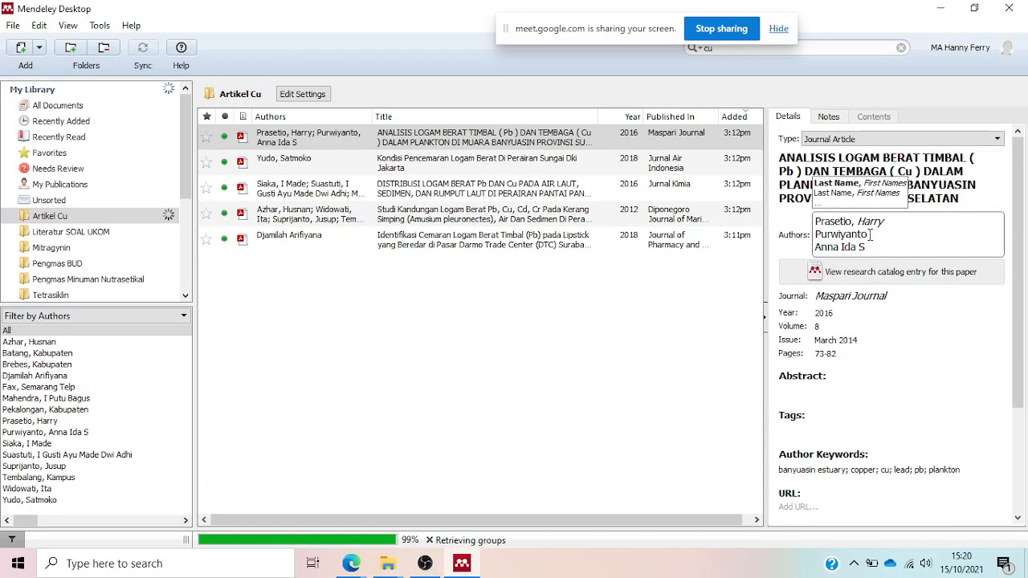
- Copy the second author's last name into that author's first-names part in the ANALISIS LOGAM BERAT TIMBAL article's author list
{"action": "left_click", "coordinate": [870, 235]}
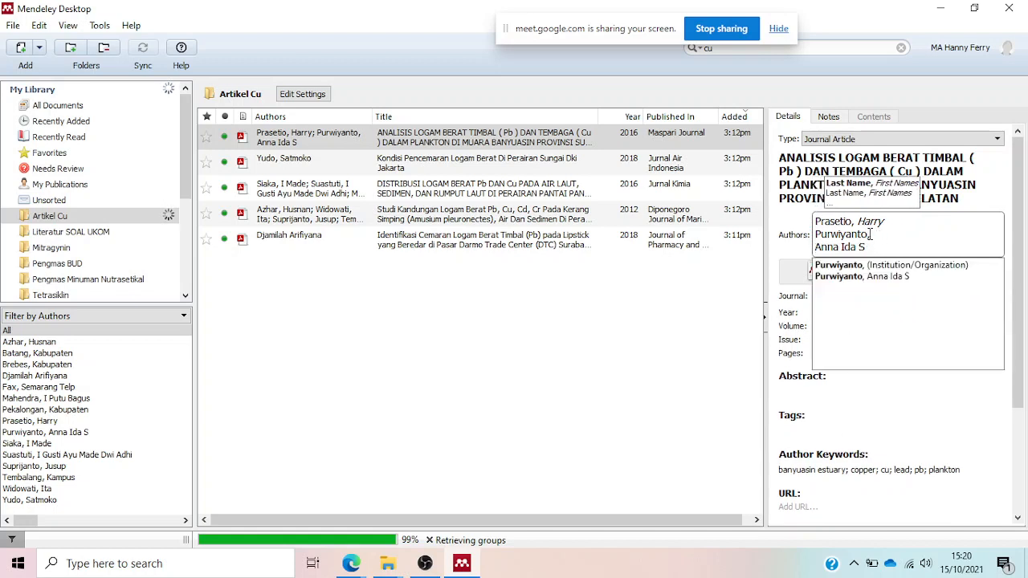
{"action": "left_click_drag", "start_coordinate": [868, 234], "coordinate": [814, 235]}
{"action": "key", "text": "ctrl+c"}
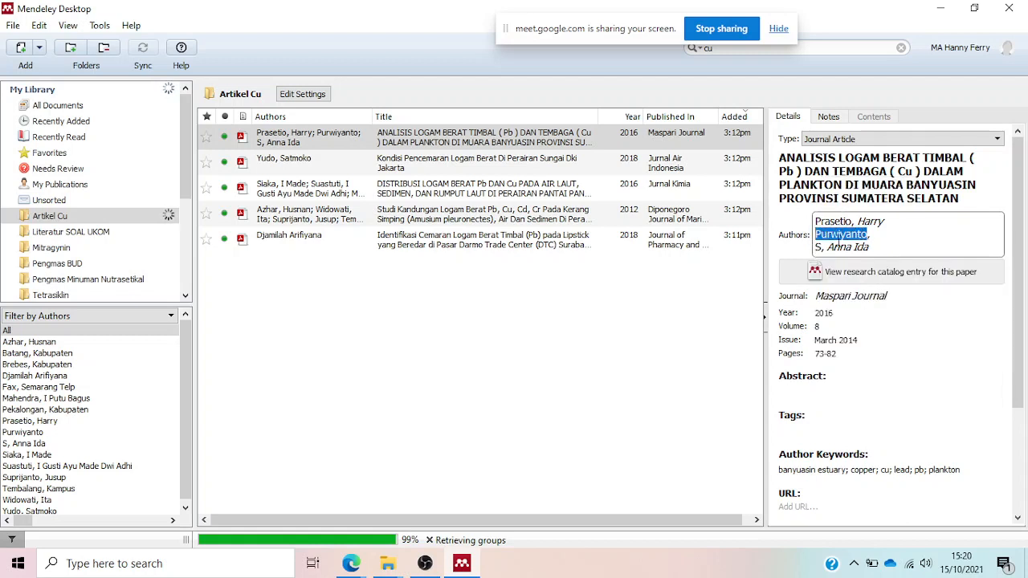
{"action": "left_click", "coordinate": [882, 238]}
{"action": "key", "text": "ctrl+v"}
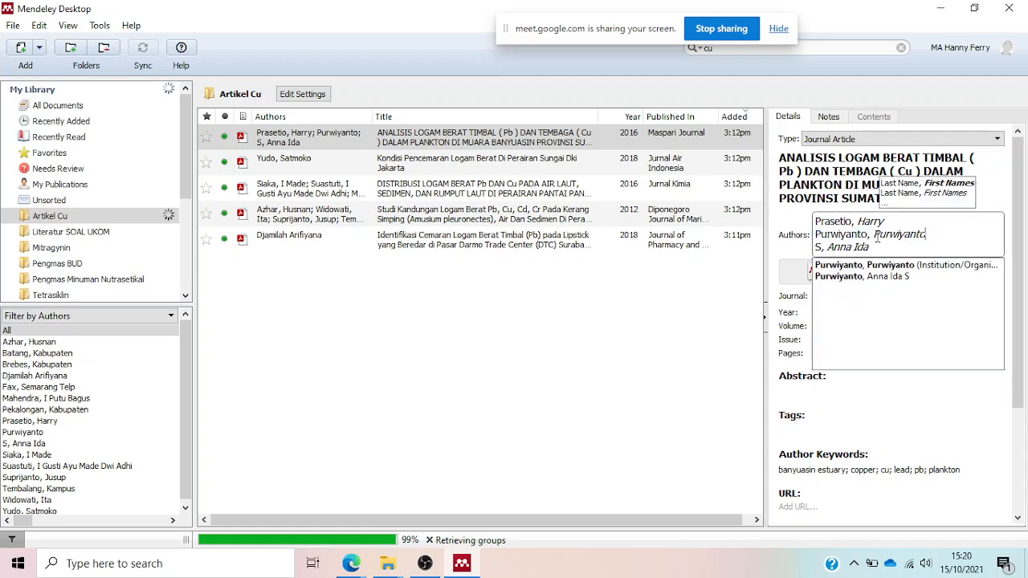
{"action": "left_click", "coordinate": [872, 250]}
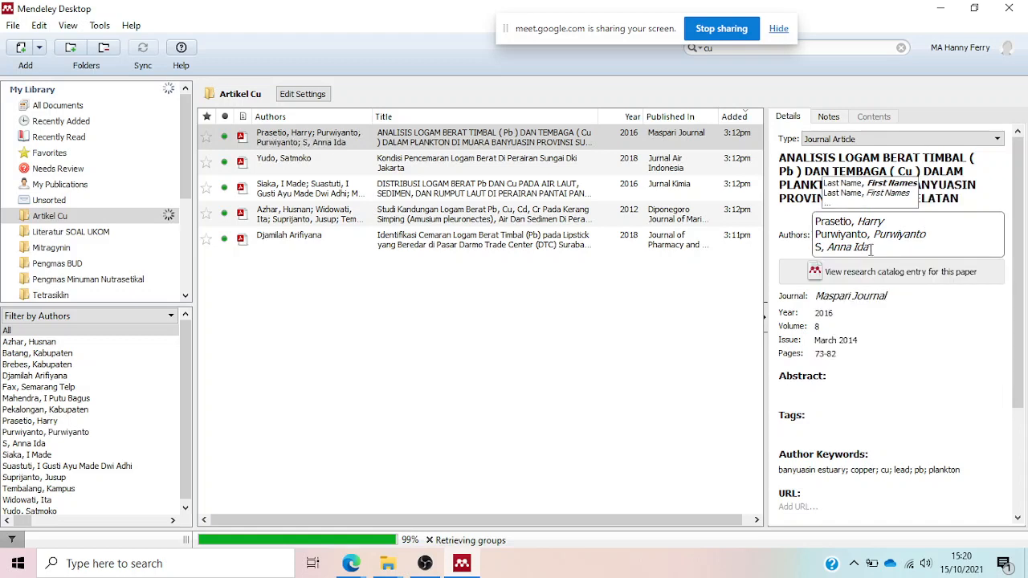
- Open the ANALISIS LOGAM BERAT TIMBAL article and insert the second author's last name and first names as a new author line, following its title page
{"action": "double_click", "coordinate": [429, 142]}
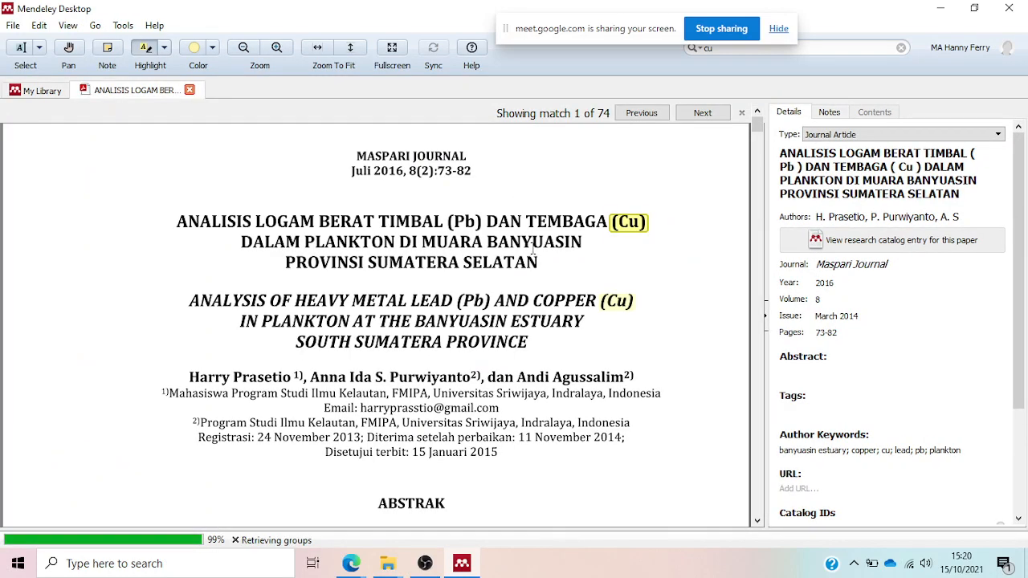
{"action": "scroll", "coordinate": [587, 294], "scroll_direction": "down", "scroll_amount": 1}
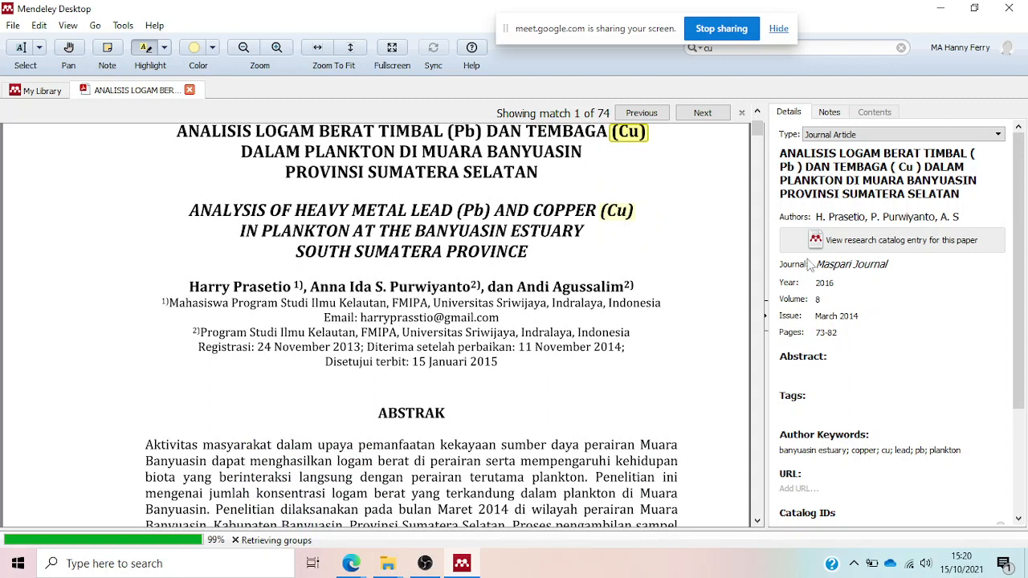
{"action": "left_click", "coordinate": [840, 218]}
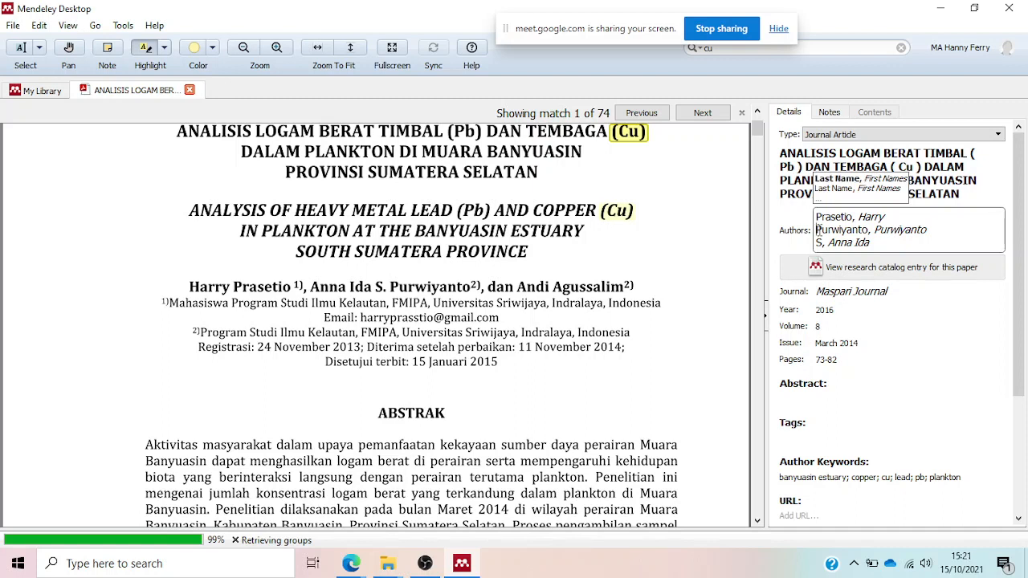
{"action": "type", "text": "Pu"}
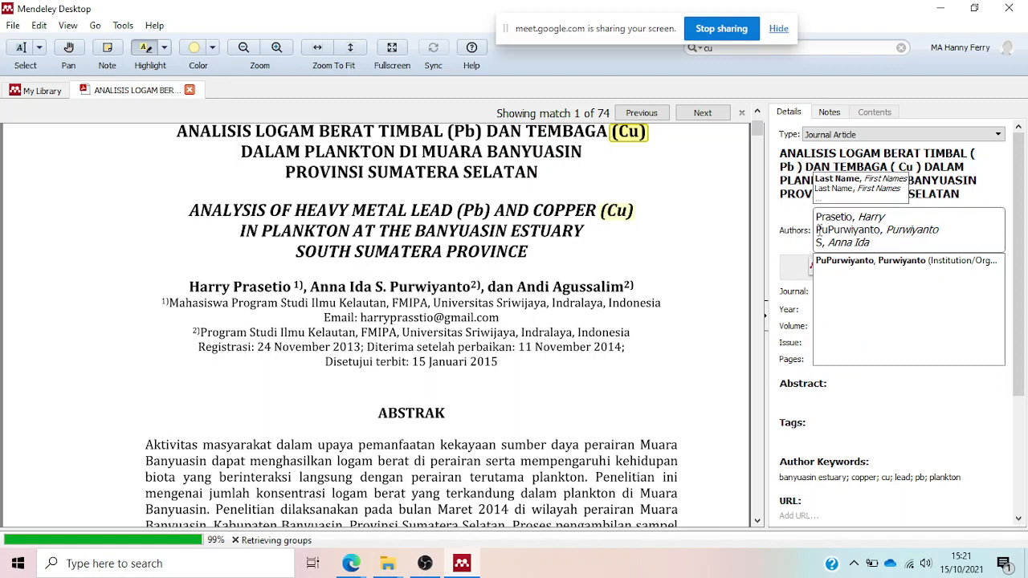
{"action": "type", "text": "rwiyant"}
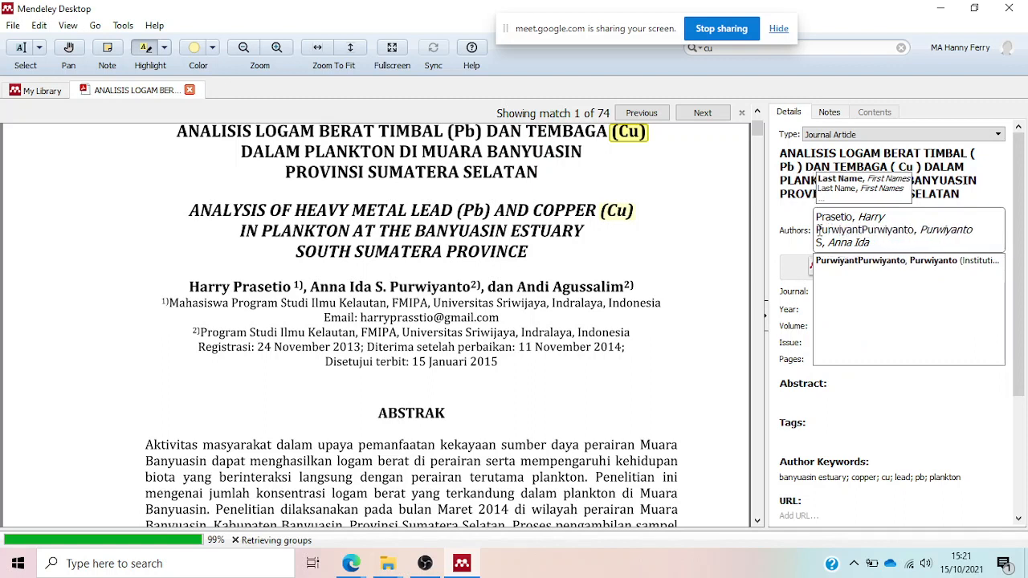
{"action": "type", "text": "i"}
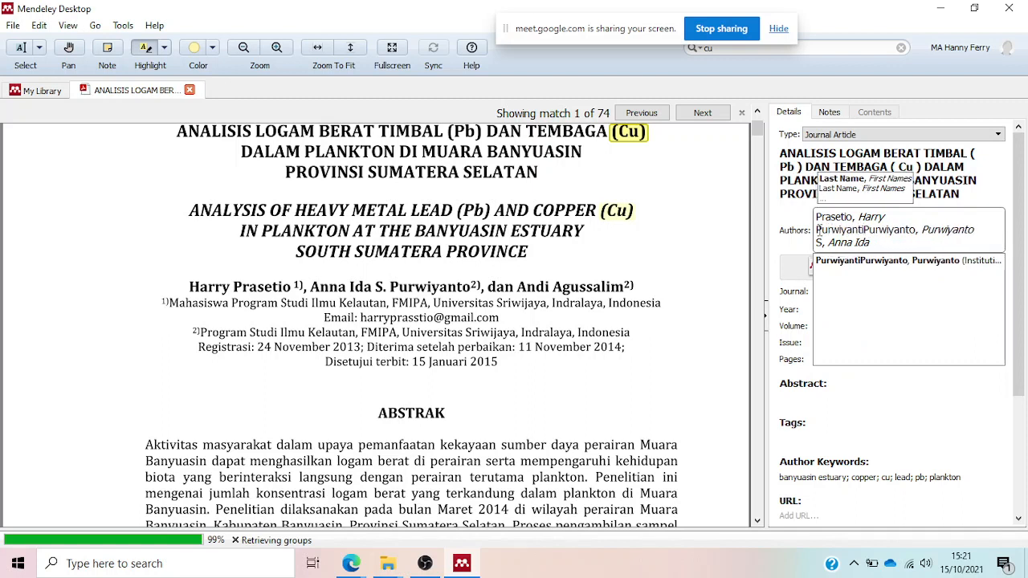
{"action": "key", "text": "BackSpace"}
{"action": "type", "text": "o,"}
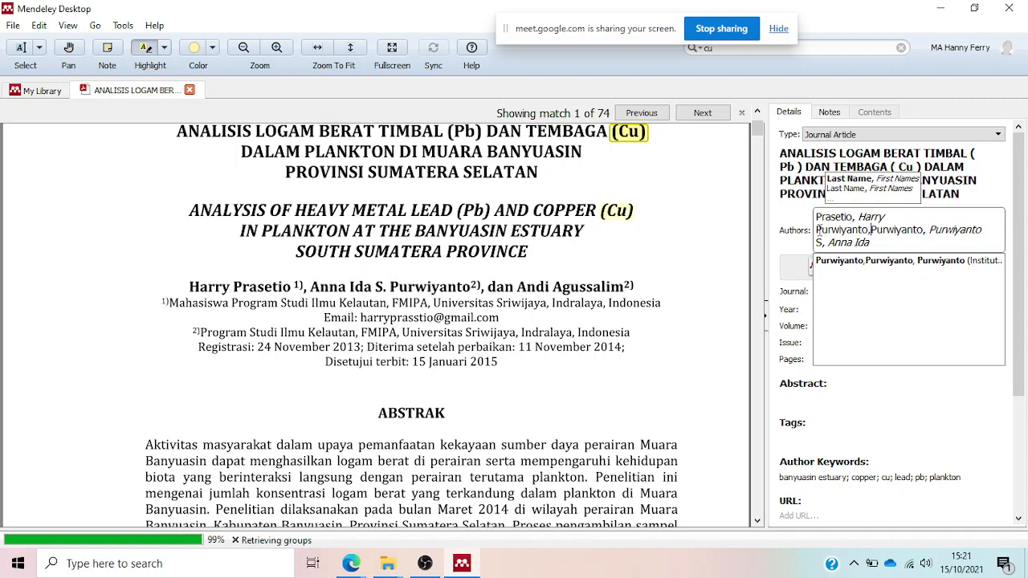
{"action": "type", "text": " A"}
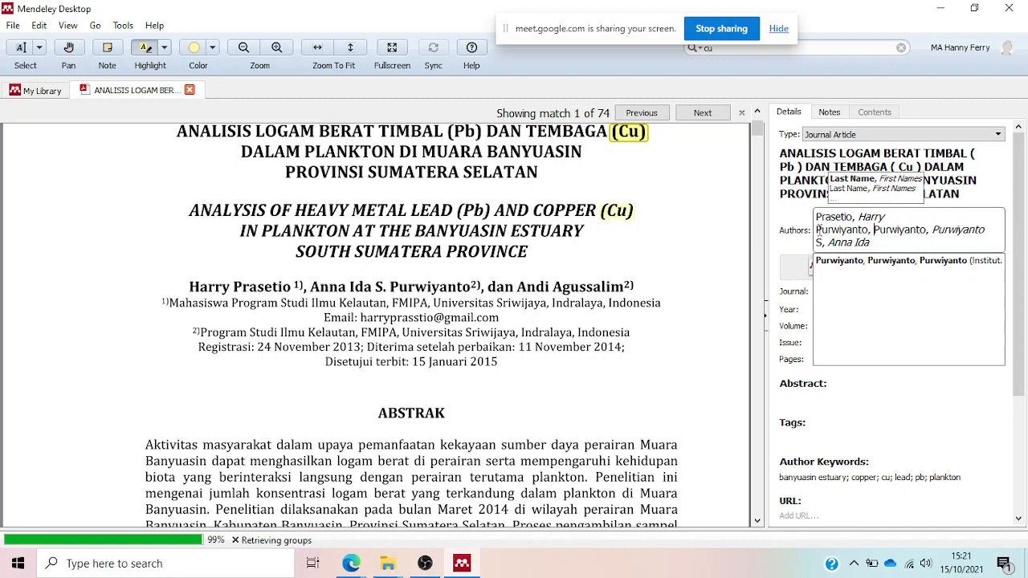
{"action": "type", "text": "nna "}
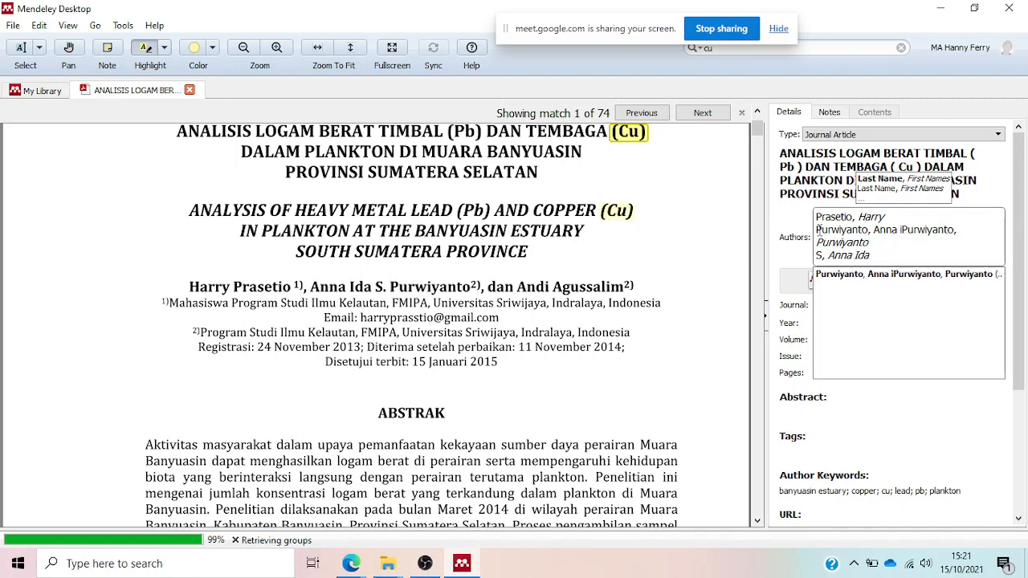
{"action": "type", "text": "Ida "}
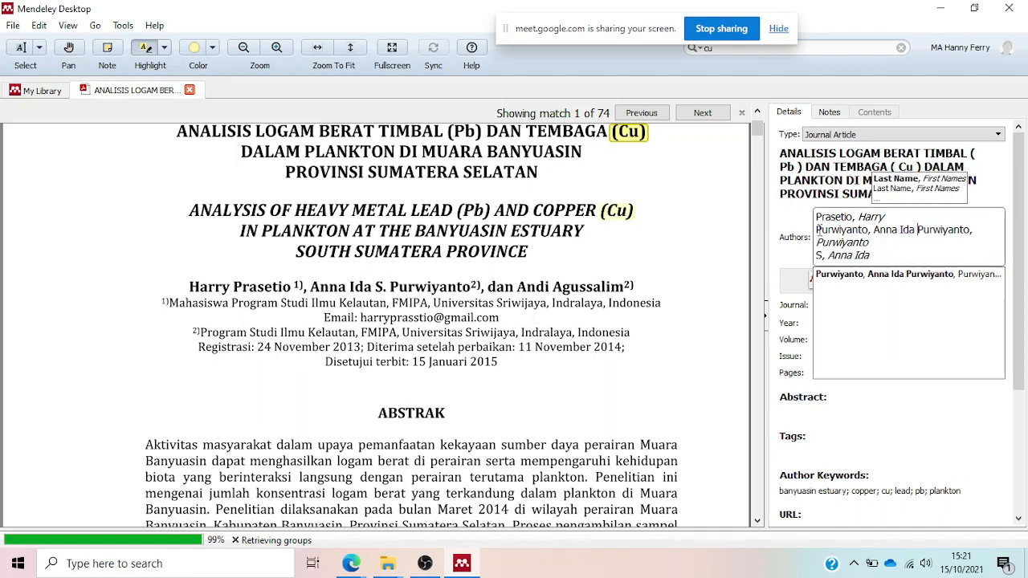
{"action": "type", "text": "S"}
{"action": "key", "text": "Return"}
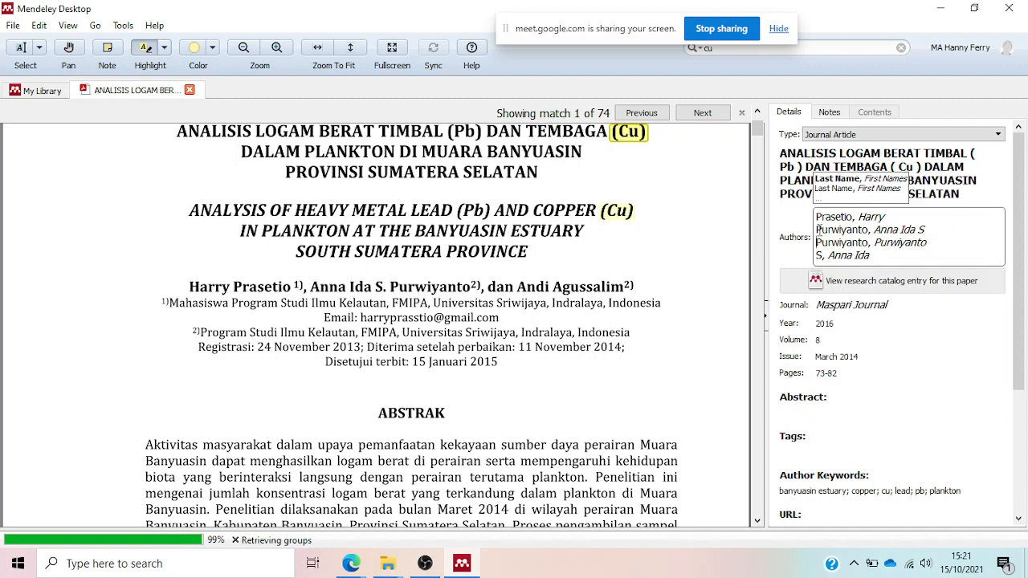
- Enter the third author's last name and first name from the title page below the second author's line
{"action": "type", "text": "Agus"}
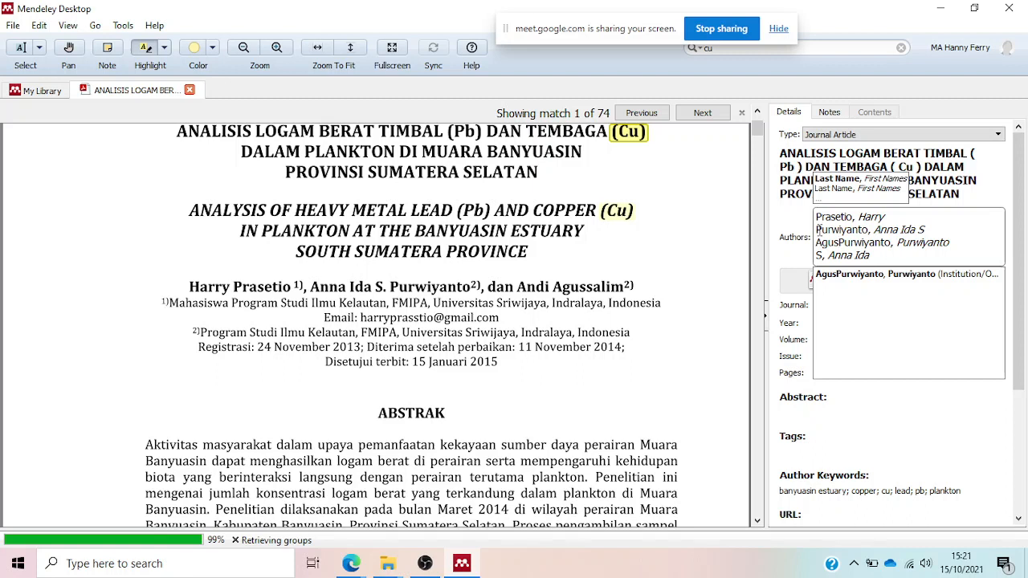
{"action": "type", "text": "sali"}
{"action": "type", "text": "m"}
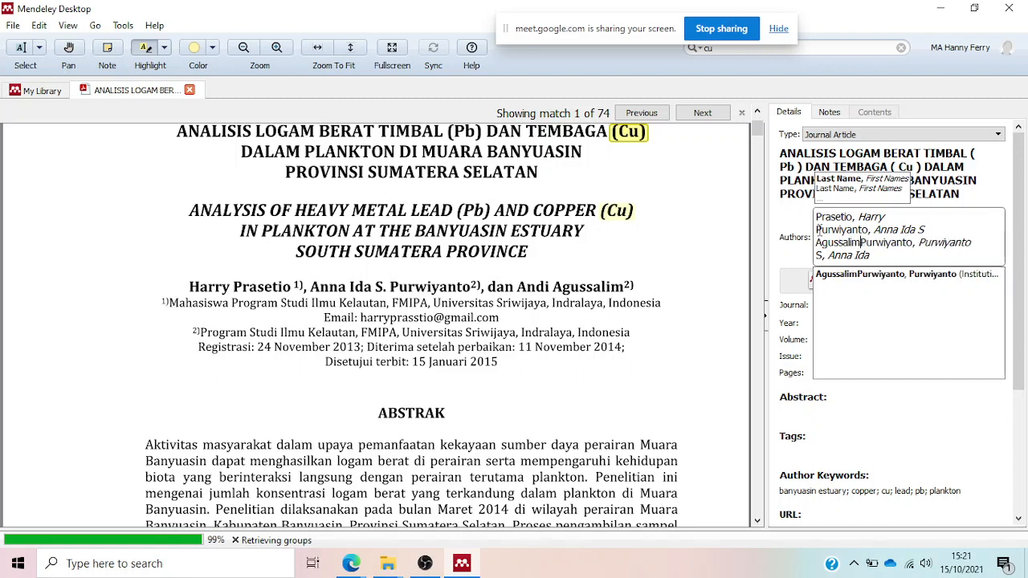
{"action": "type", "text": ", Andi"}
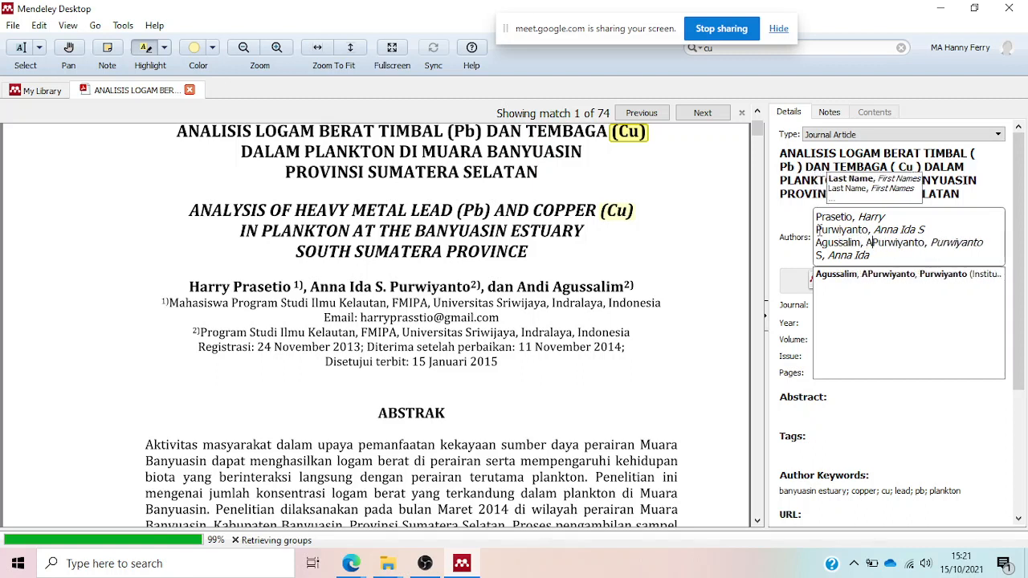
- Delete the leftover incorrect author text following the third author's name and leave the author list
{"action": "key", "text": "Delete"}
{"action": "key", "text": "Delete"}
{"action": "key", "text": "Delete"}
{"action": "key", "text": "Delete"}
{"action": "key", "text": "Delete"}
{"action": "key", "text": "Delete"}
{"action": "key", "text": "Delete"}
{"action": "key", "text": "Delete"}
{"action": "key", "text": "Delete"}
{"action": "key", "text": "Delete"}
{"action": "key", "text": "Delete"}
{"action": "key", "text": "Delete"}
{"action": "key", "text": "Delete"}
{"action": "key", "text": "Delete"}
{"action": "key", "text": "Delete"}
{"action": "key", "text": "Delete"}
{"action": "key", "text": "Delete"}
{"action": "key", "text": "Delete"}
{"action": "key", "text": "Delete"}
{"action": "key", "text": "Delete"}
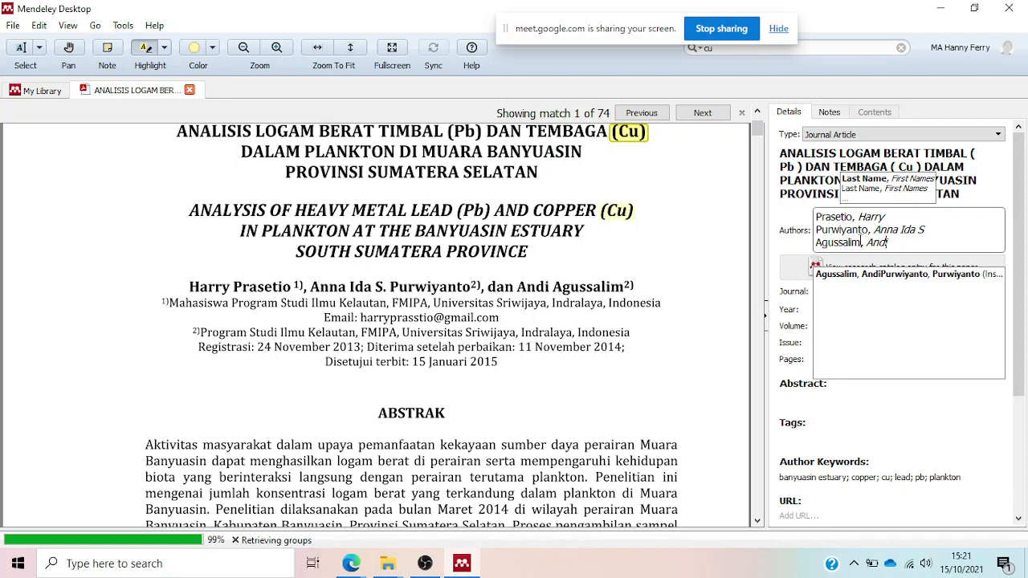
{"action": "left_click", "coordinate": [688, 271]}
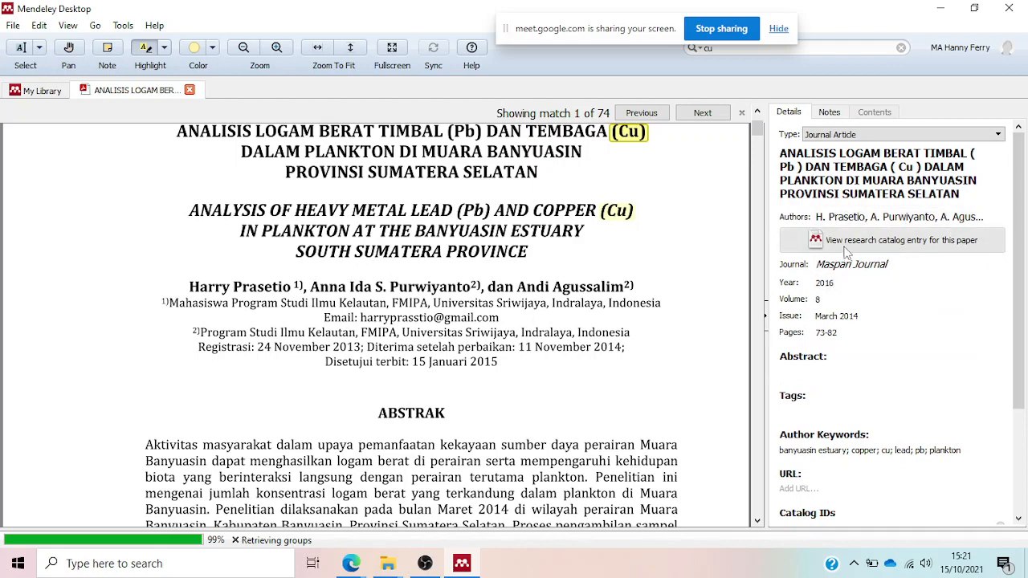
- Review the article's title page and abstract alongside its details, then close the PDF
{"action": "scroll", "coordinate": [622, 338], "scroll_direction": "down", "scroll_amount": 3}
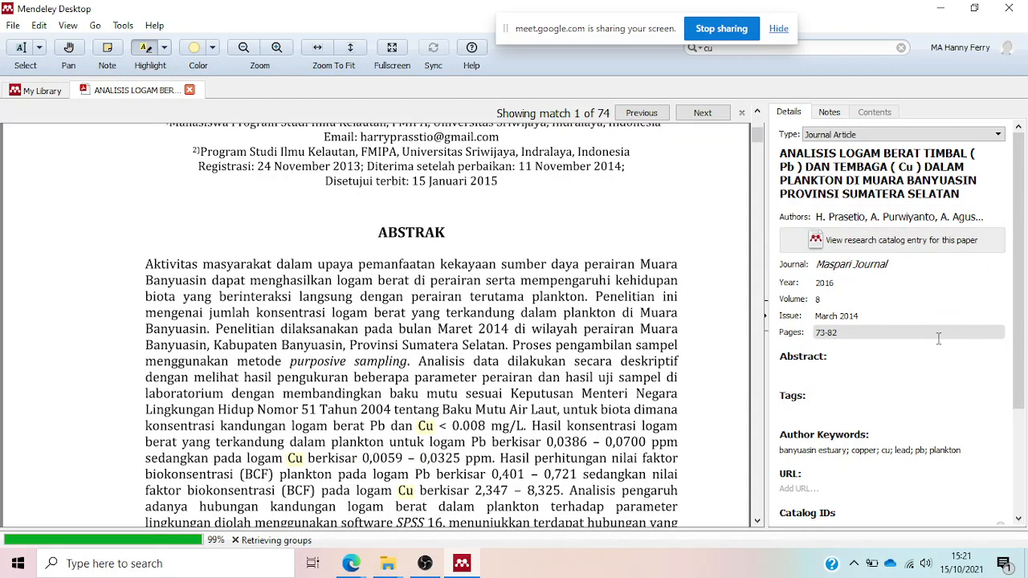
{"action": "scroll", "coordinate": [543, 282], "scroll_direction": "up", "scroll_amount": 5}
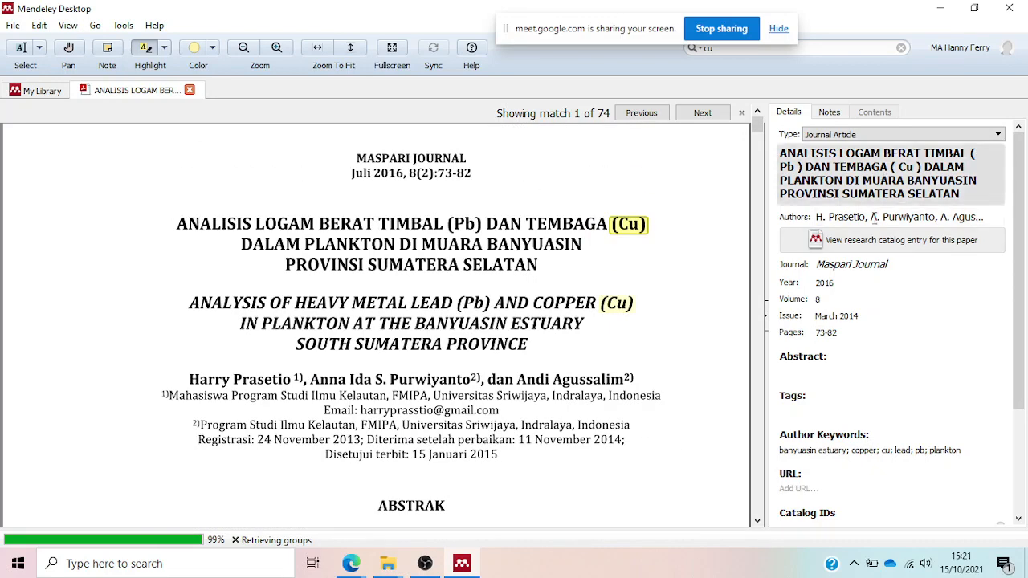
{"action": "scroll", "coordinate": [870, 329], "scroll_direction": "down", "scroll_amount": 3}
{"action": "scroll", "coordinate": [870, 328], "scroll_direction": "up", "scroll_amount": 3}
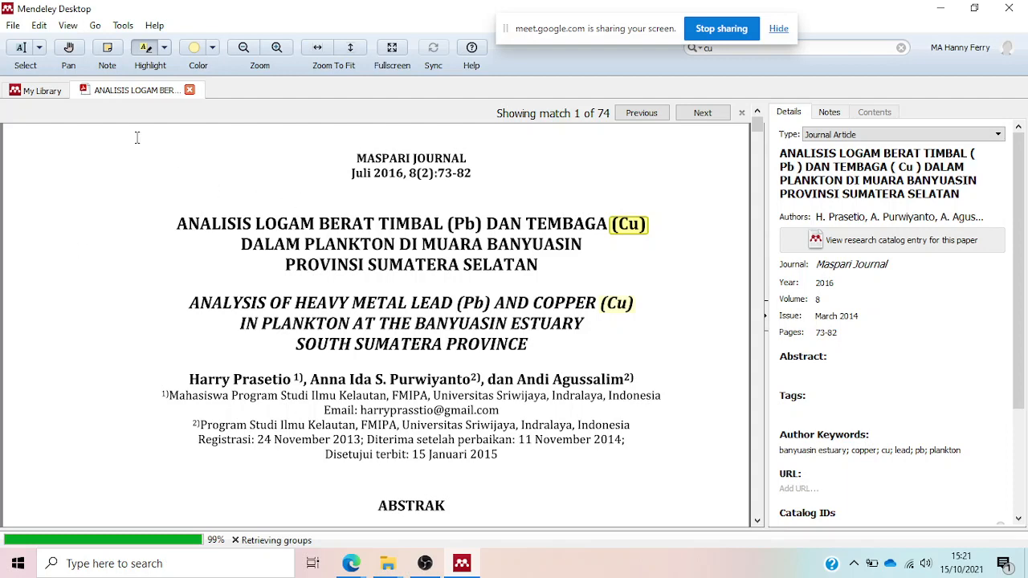
{"action": "left_click", "coordinate": [190, 90]}
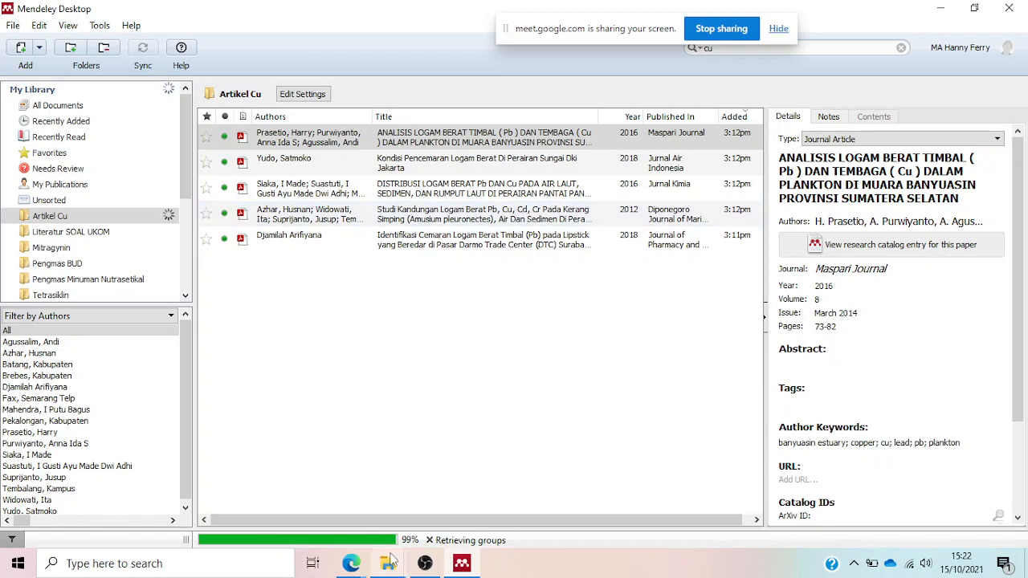
- Switch to the Documents folder in File Explorer, open the BAB I document in Word and dismiss the startup dialog and Activation Wizard
{"action": "mouse_move", "coordinate": [390, 564]}
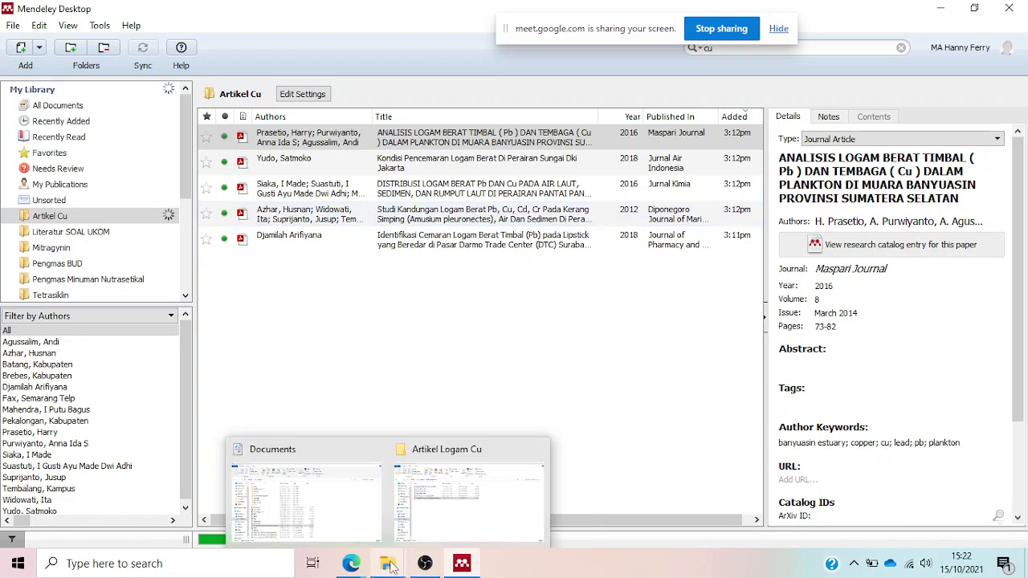
{"action": "left_click", "coordinate": [363, 514]}
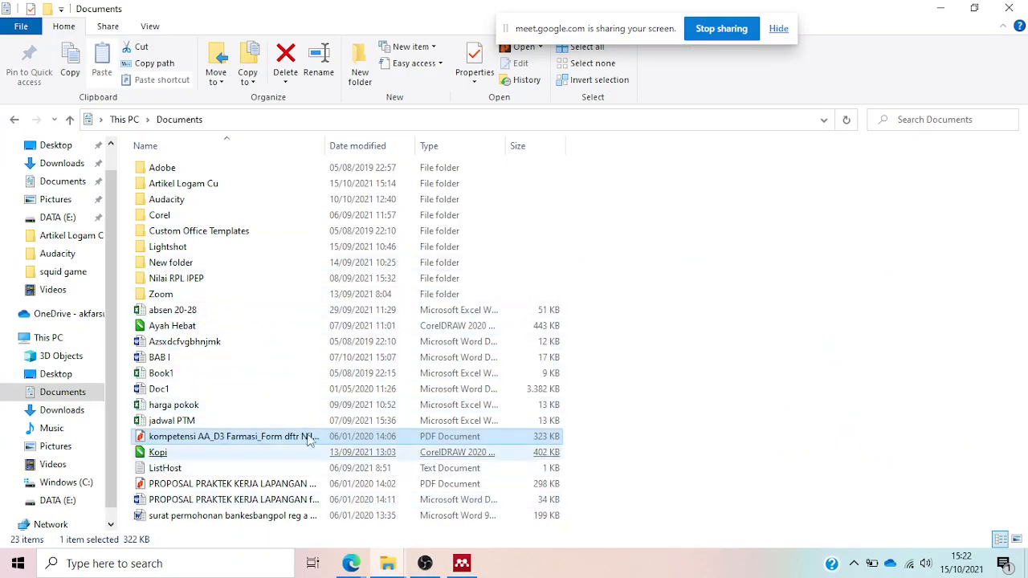
{"action": "left_click", "coordinate": [164, 360]}
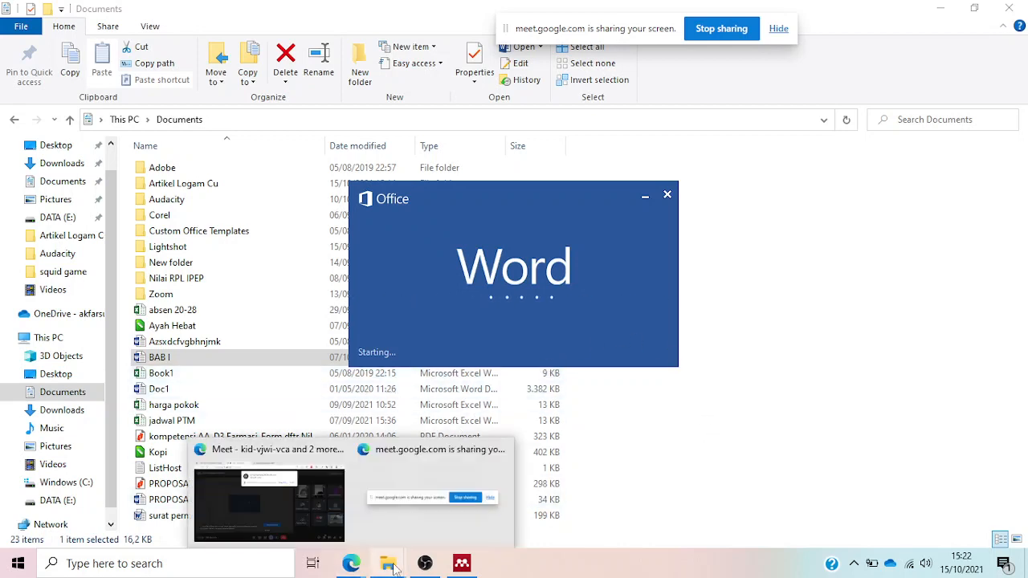
{"action": "mouse_move", "coordinate": [464, 568]}
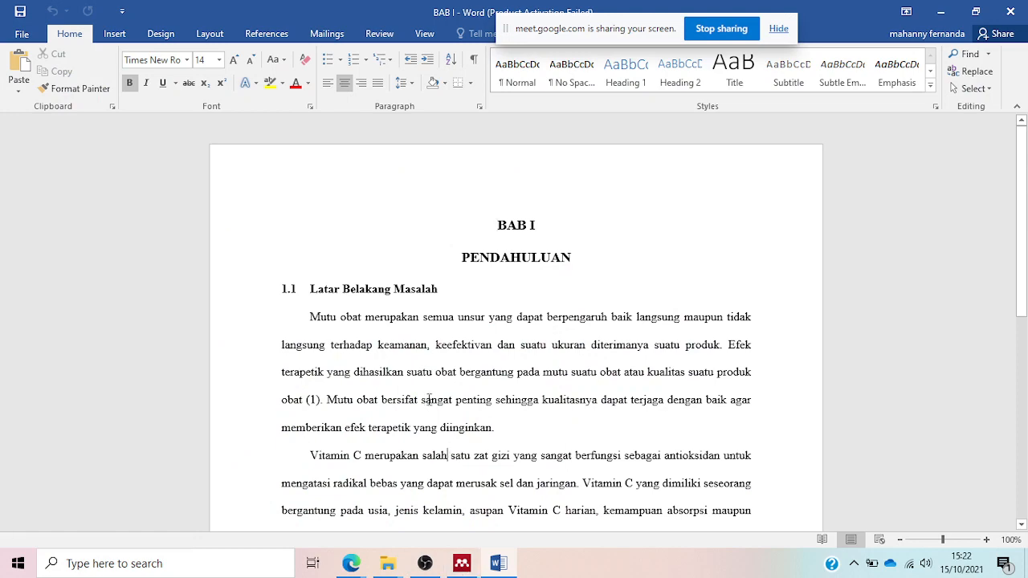
{"action": "left_click", "coordinate": [872, 61]}
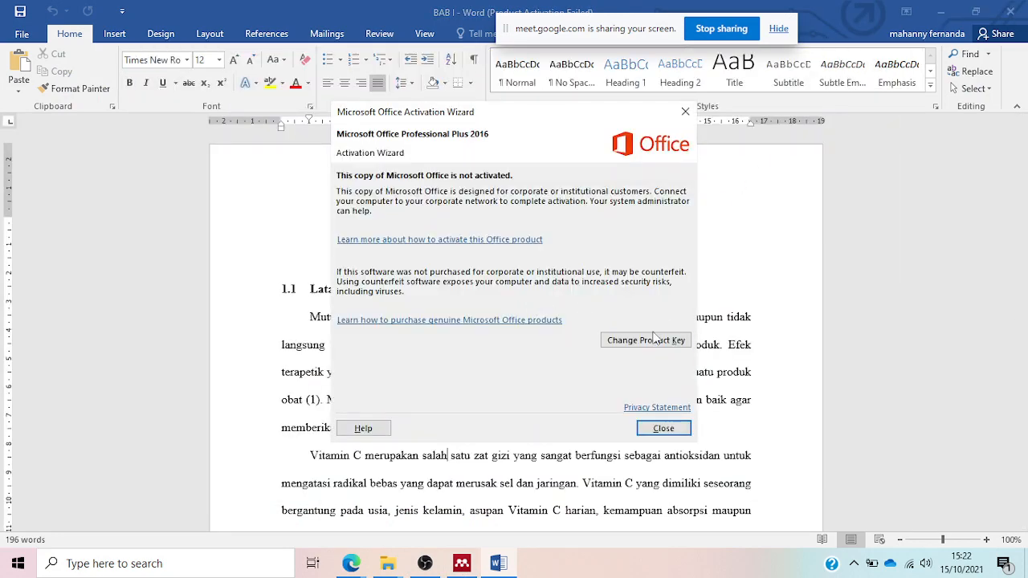
{"action": "left_click", "coordinate": [685, 111]}
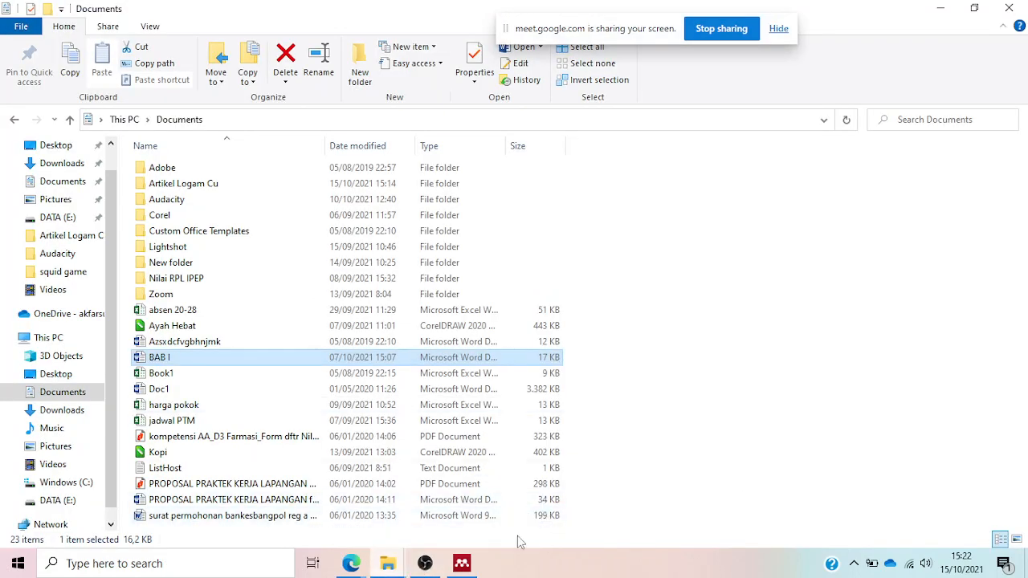
- Reopen the BAB I document from the Documents folder and close the startup dialog and Activation Wizard
{"action": "mouse_move", "coordinate": [426, 567]}
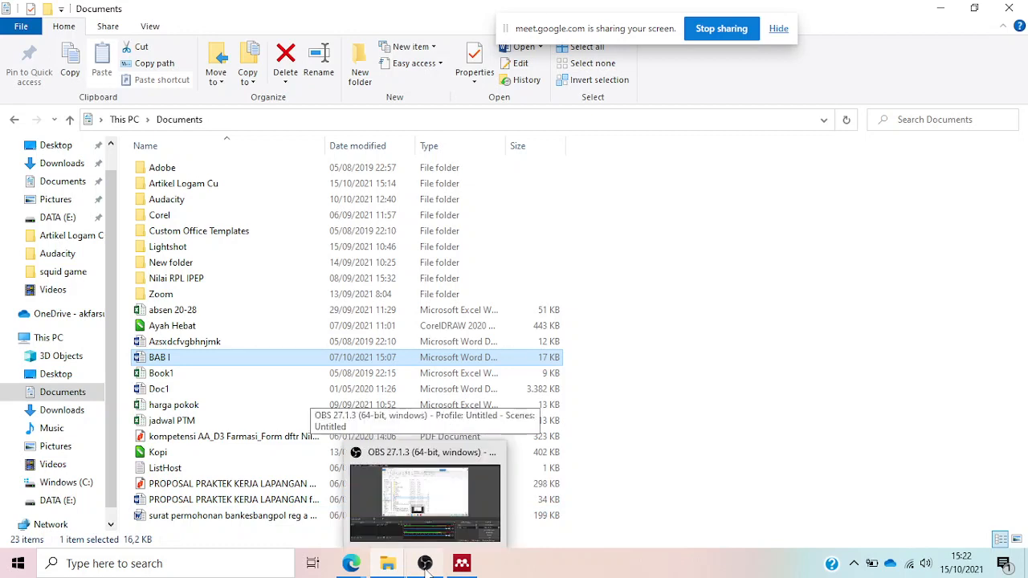
{"action": "mouse_move", "coordinate": [369, 570]}
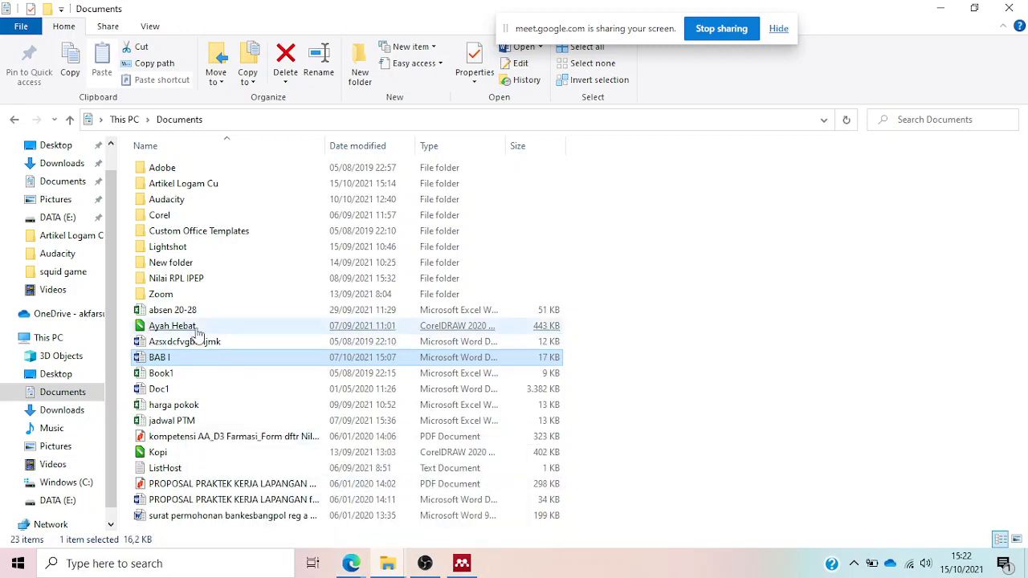
{"action": "left_click", "coordinate": [163, 362]}
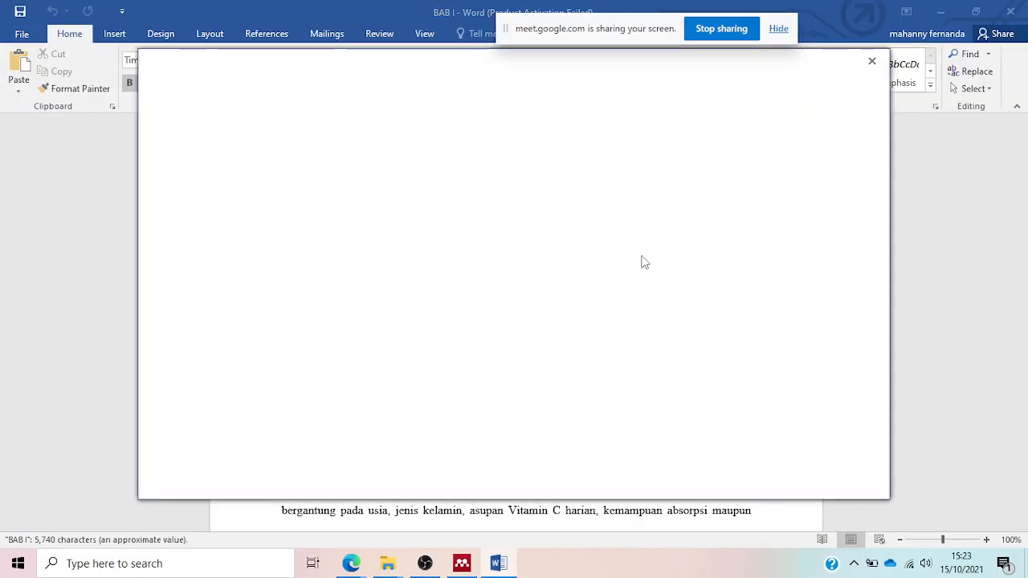
{"action": "left_click", "coordinate": [872, 62]}
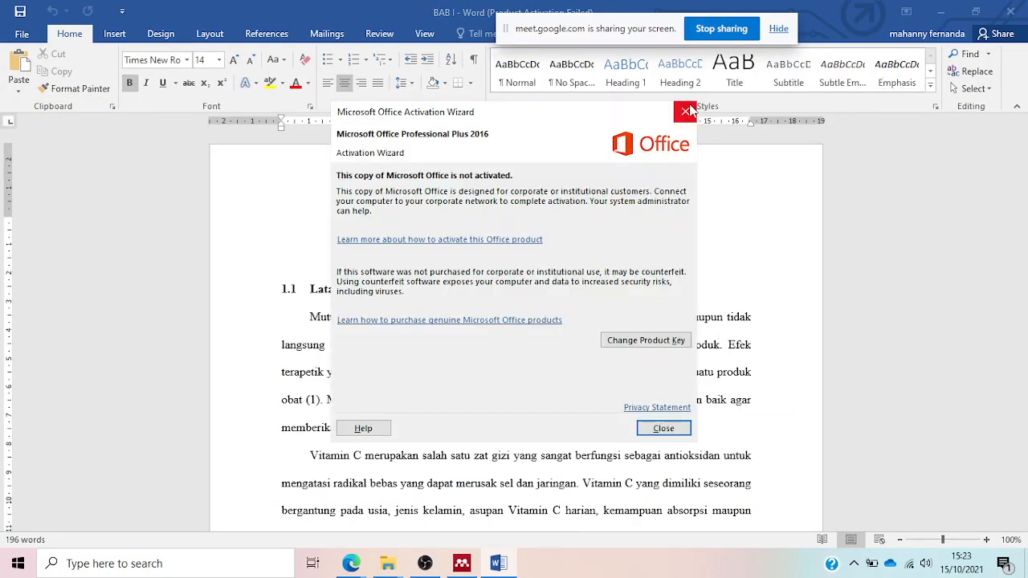
{"action": "left_click", "coordinate": [685, 110]}
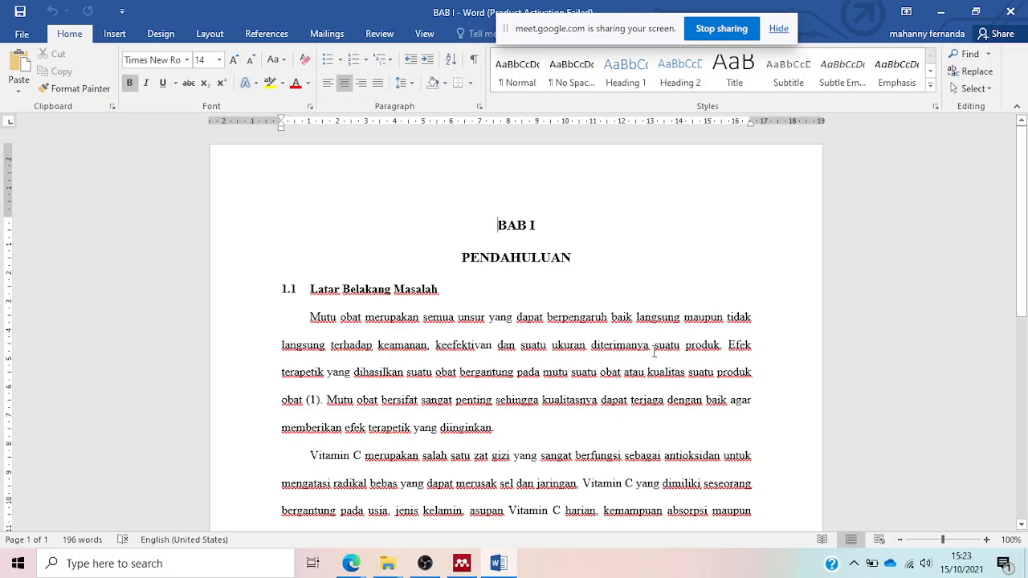
- Check the References commands in the BAB I document for Mendeley's citation tools, then close the document
{"action": "left_click", "coordinate": [722, 344]}
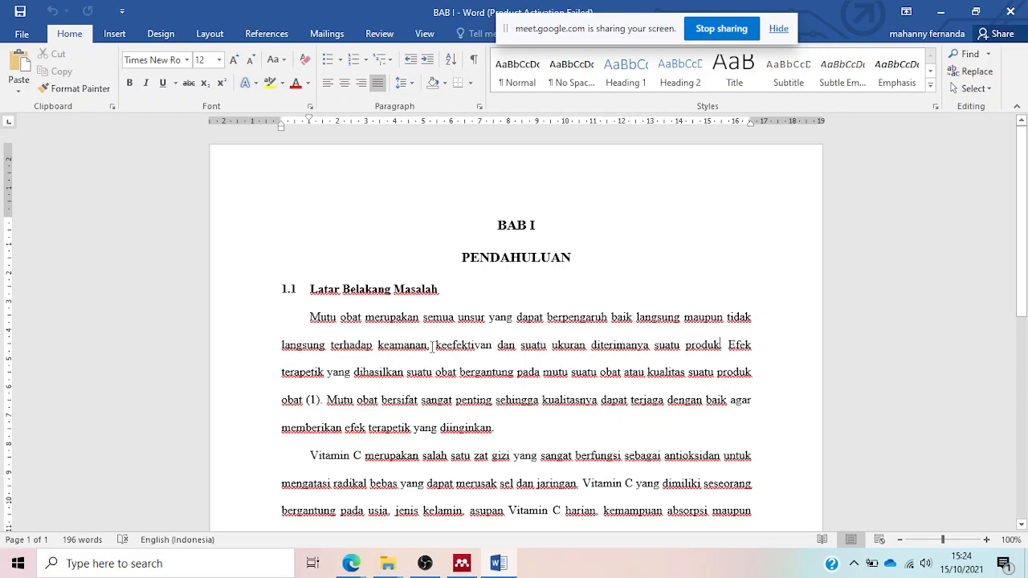
{"action": "left_click_drag", "start_coordinate": [570, 27], "coordinate": [622, 16]}
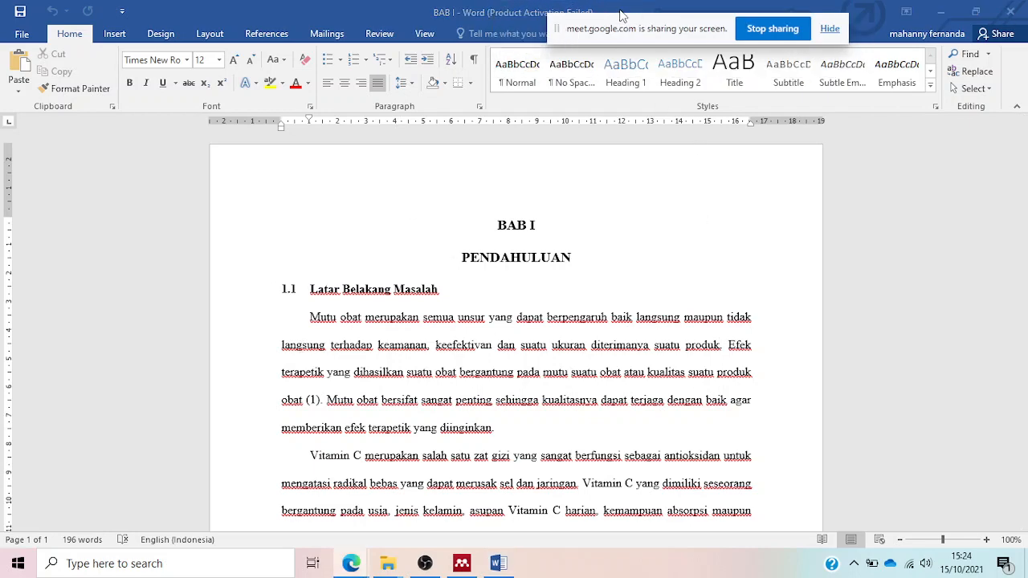
{"action": "left_click", "coordinate": [464, 565]}
{"action": "left_click", "coordinate": [500, 564]}
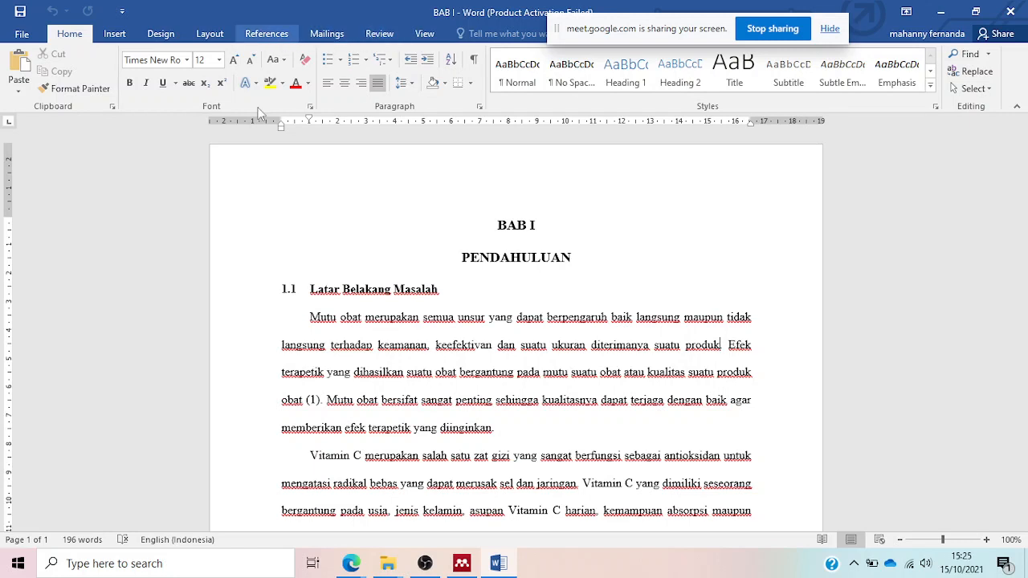
{"action": "left_click", "coordinate": [281, 35]}
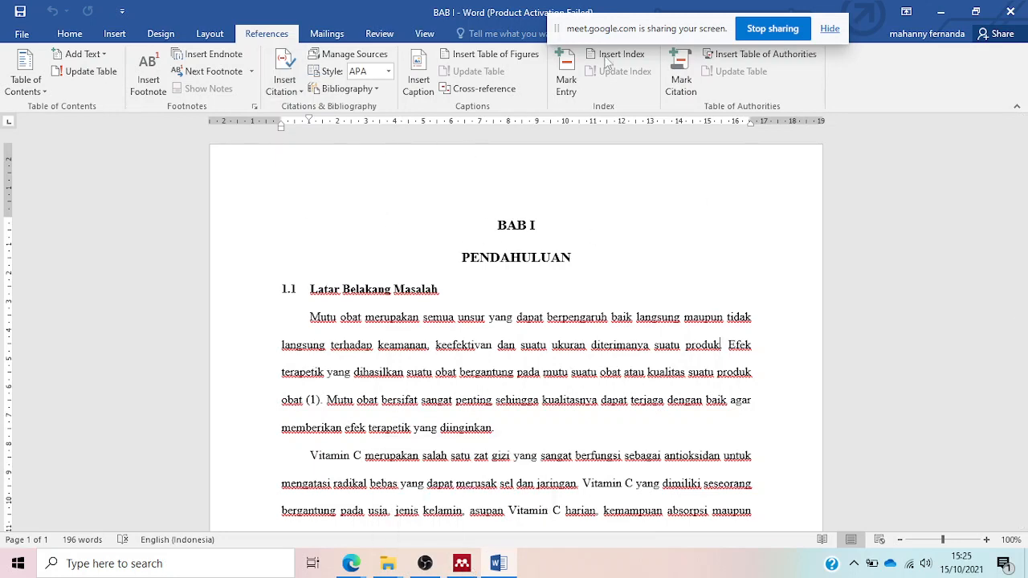
{"action": "left_click", "coordinate": [1011, 12]}
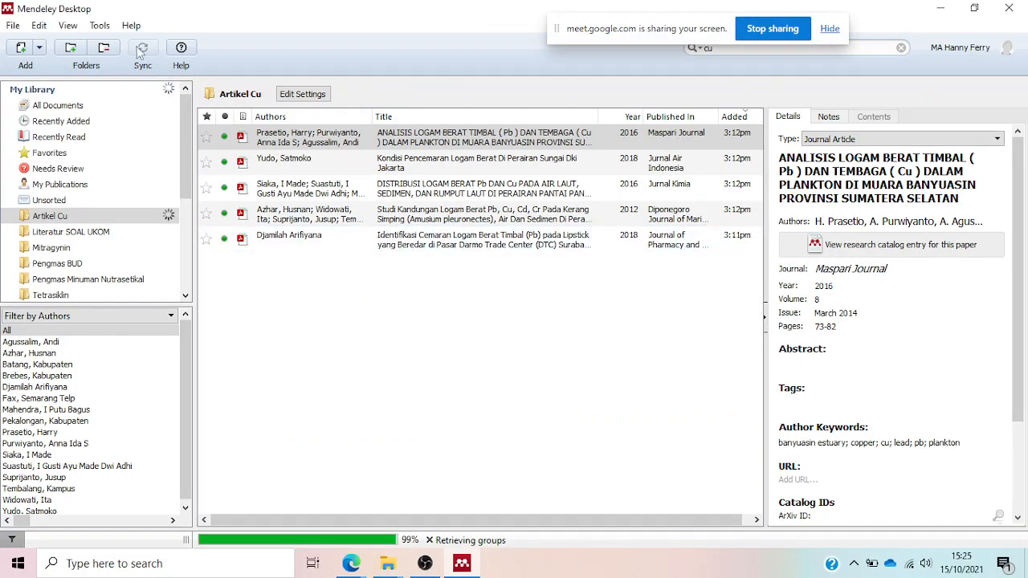
- Install Mendeley's MS Word citation plugin and close the installation dialog
{"action": "left_click", "coordinate": [98, 27]}
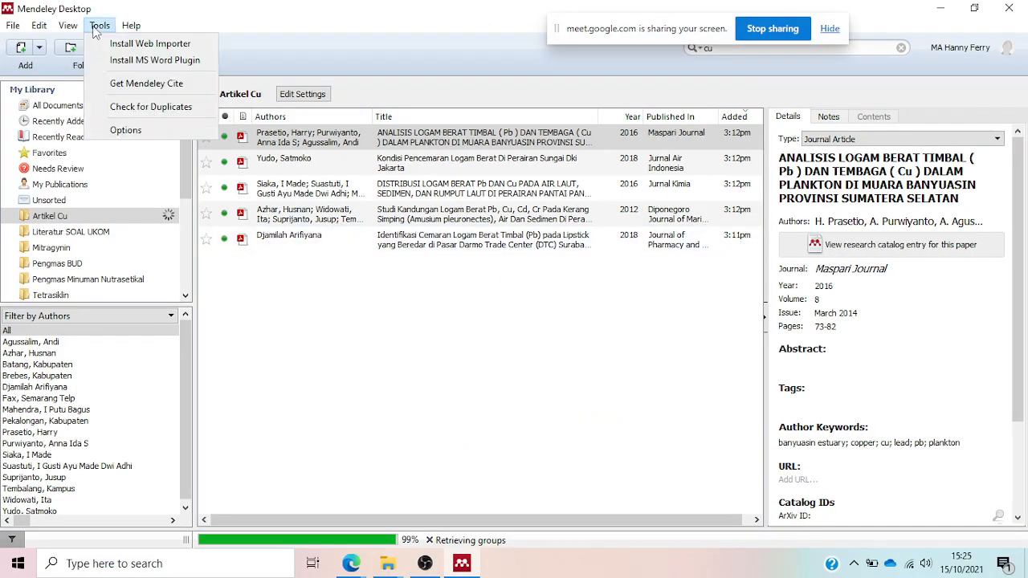
{"action": "left_click", "coordinate": [134, 60]}
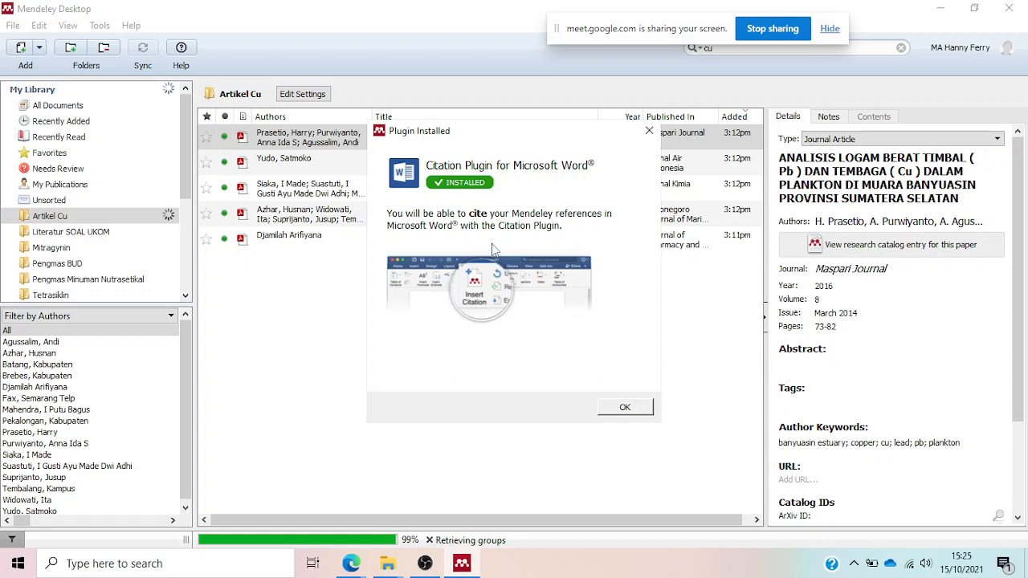
{"action": "left_click", "coordinate": [625, 407]}
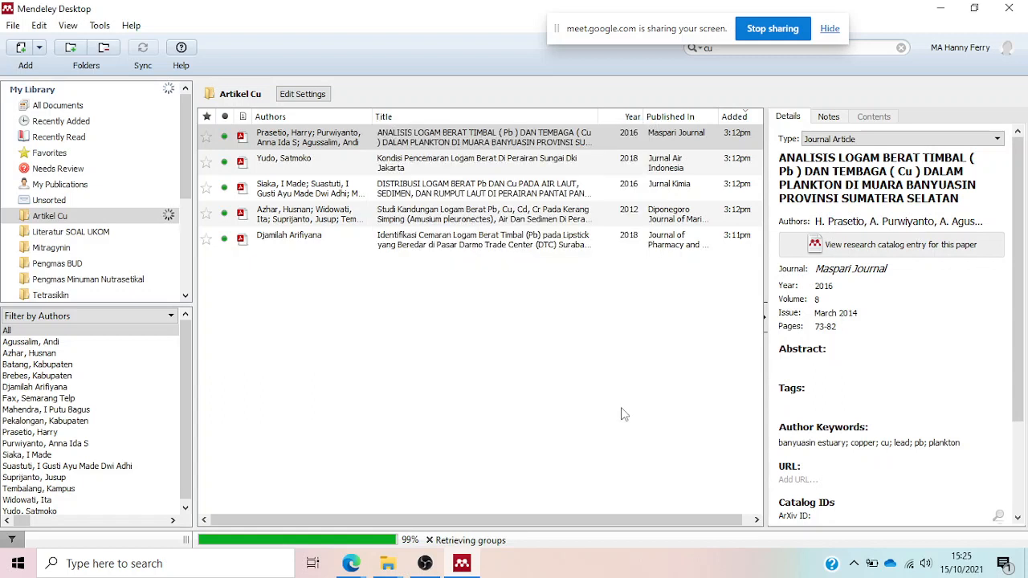
- Reopen the BAB I document from the Documents folder, dismiss the Office startup dialogs and show the References commands
{"action": "mouse_move", "coordinate": [388, 563]}
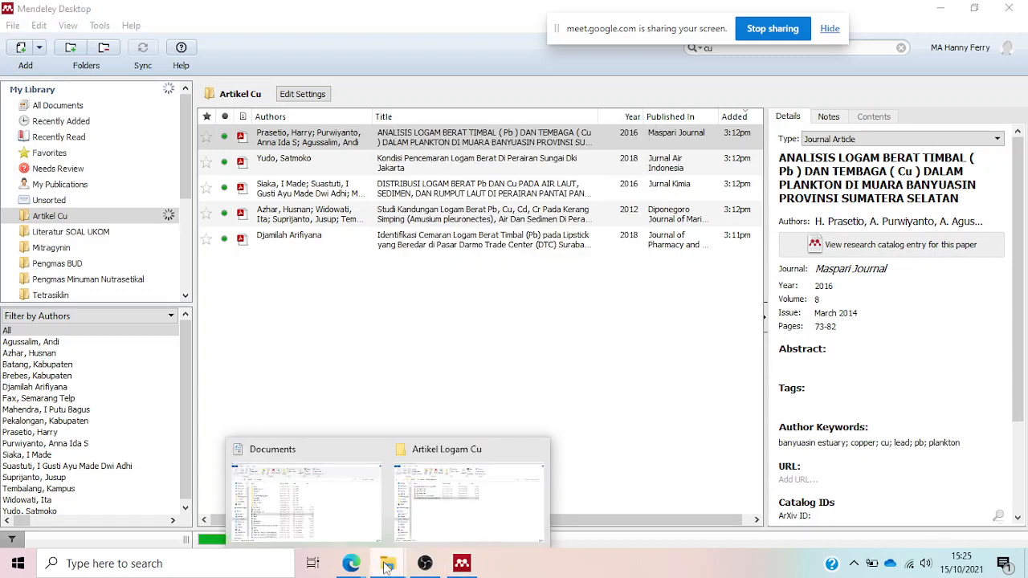
{"action": "left_click", "coordinate": [367, 523]}
{"action": "left_click", "coordinate": [178, 361]}
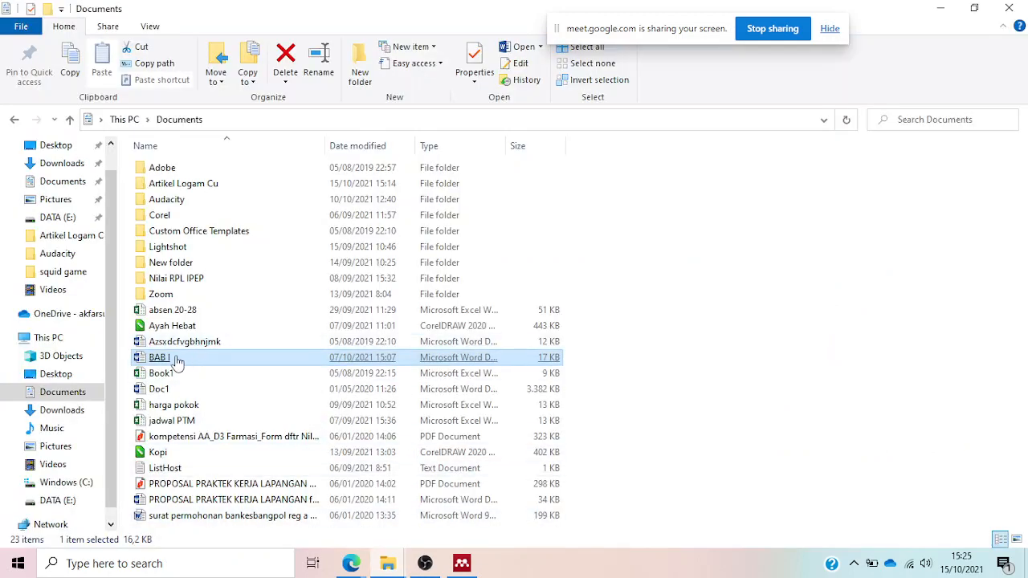
{"action": "double_click", "coordinate": [178, 362]}
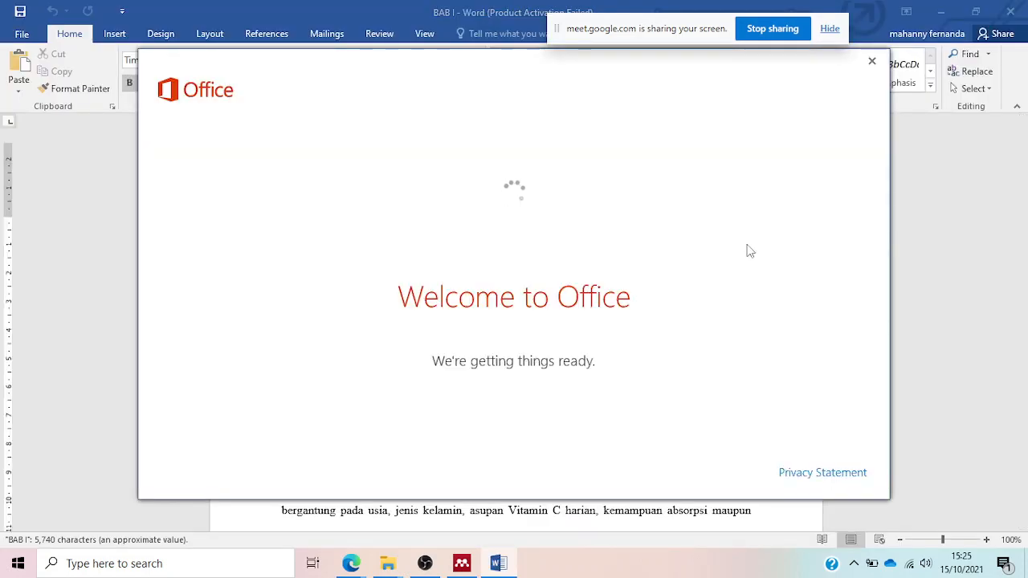
{"action": "left_click", "coordinate": [872, 64]}
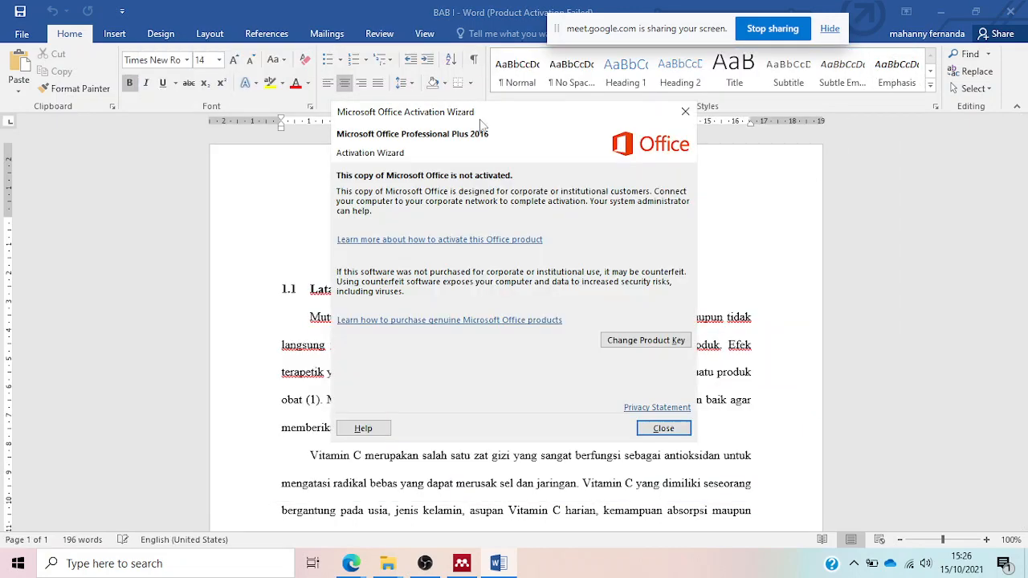
{"action": "left_click", "coordinate": [685, 112]}
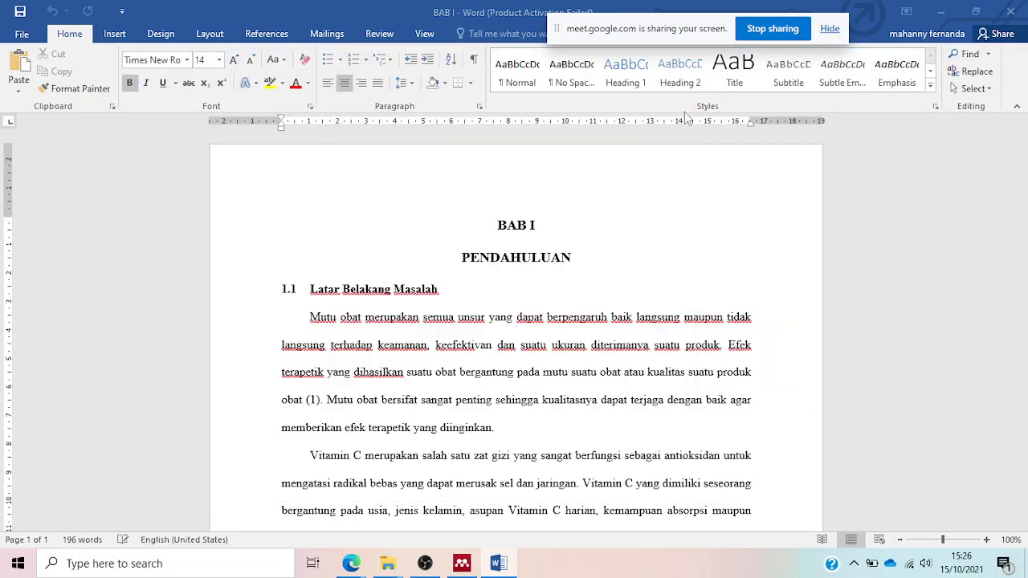
{"action": "left_click", "coordinate": [268, 35]}
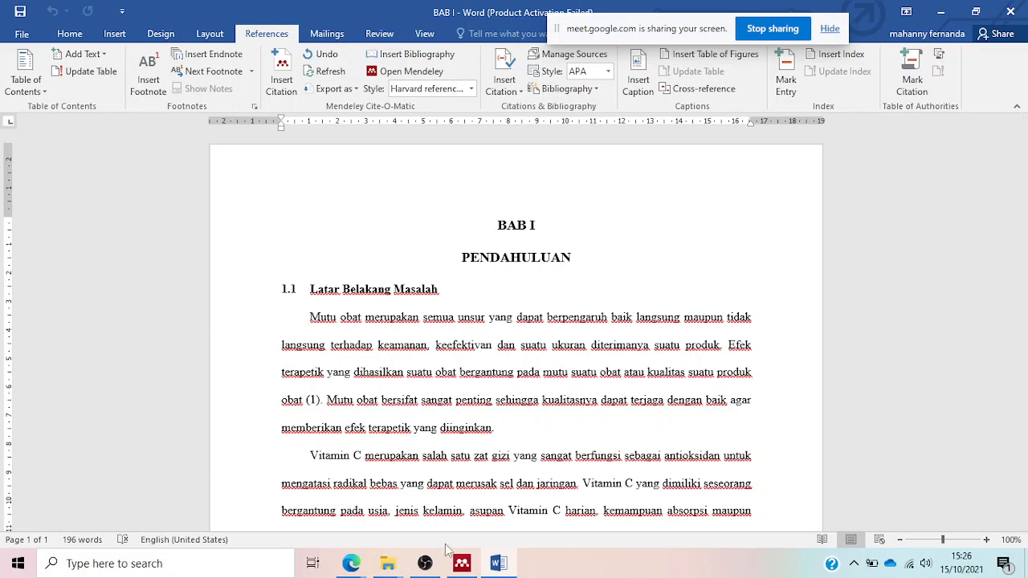
- Switch to Mendeley, open the Maspari Journal article on Pb and Cu in plankton, and highlight the first sentence of its abstract
{"action": "left_click", "coordinate": [462, 564]}
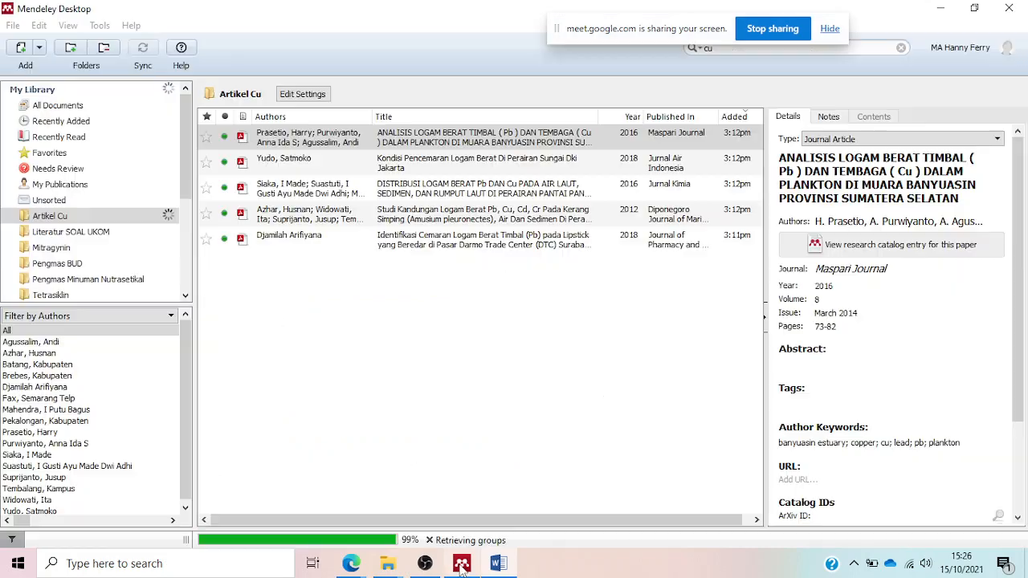
{"action": "double_click", "coordinate": [328, 140]}
{"action": "scroll", "coordinate": [375, 270], "scroll_direction": "down", "scroll_amount": 4}
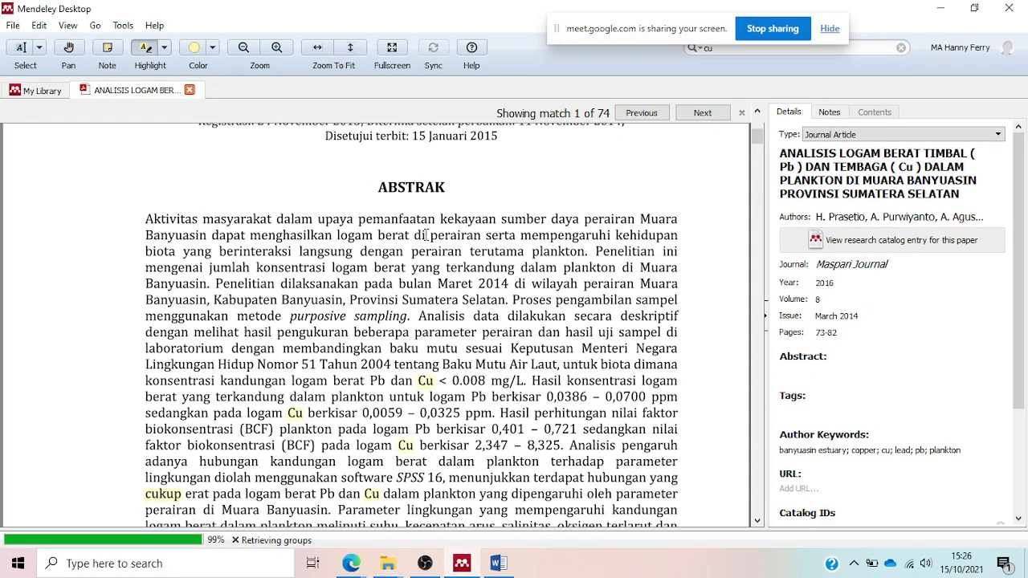
{"action": "scroll", "coordinate": [552, 293], "scroll_direction": "down", "scroll_amount": 1}
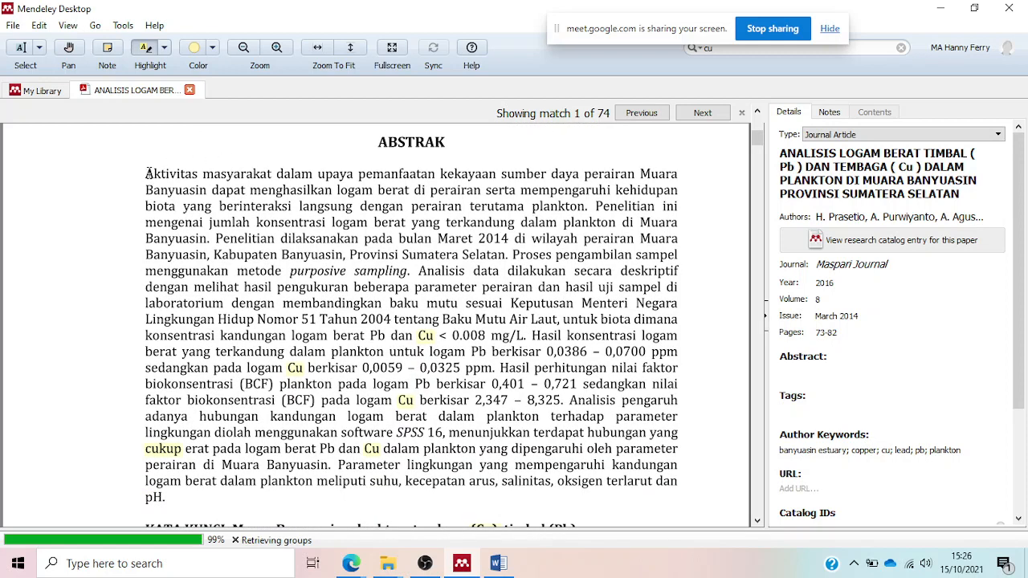
{"action": "left_click_drag", "start_coordinate": [285, 186], "coordinate": [584, 207]}
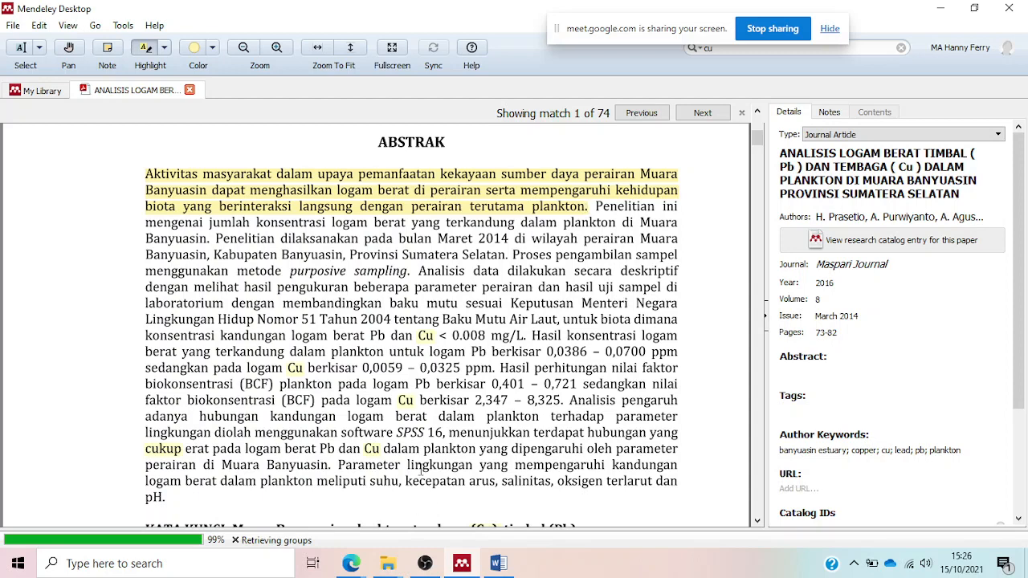
- Try to paste the copied text into Word at the start of the first Latar Belakang Masalah paragraph, then undo the paste
{"action": "mouse_move", "coordinate": [361, 571]}
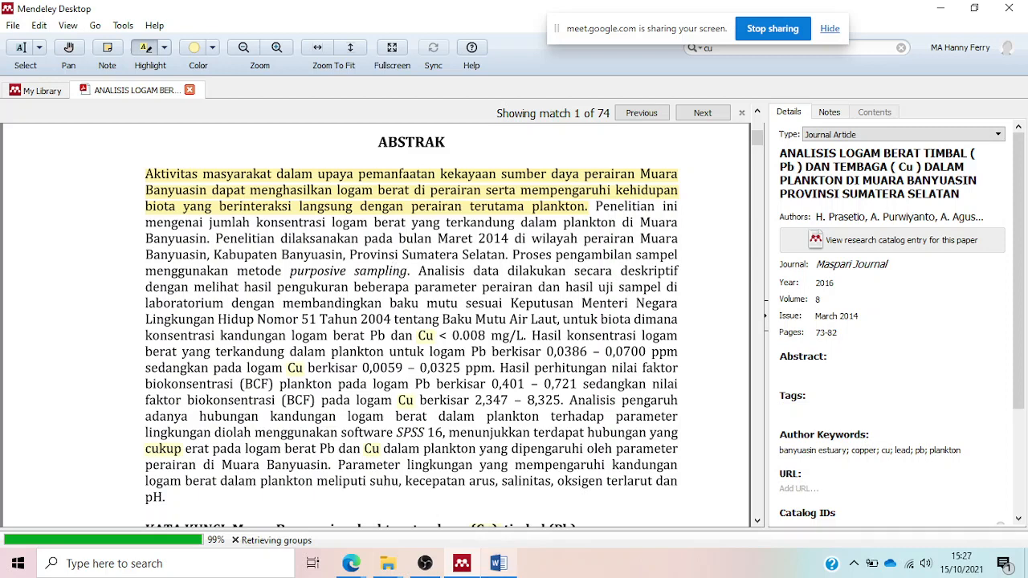
{"action": "key", "text": "alt+Tab"}
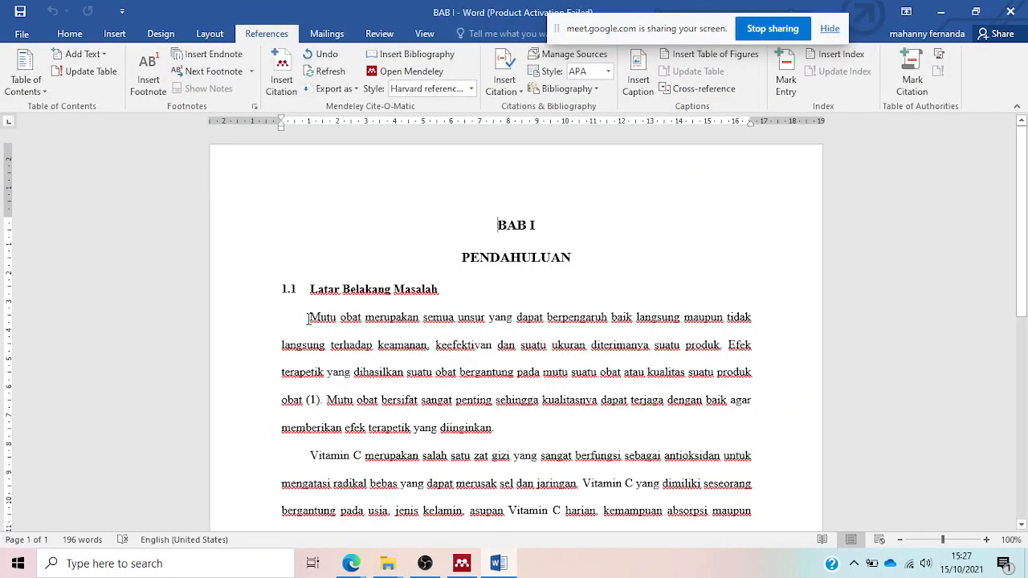
{"action": "left_click", "coordinate": [306, 318]}
{"action": "right_click", "coordinate": [313, 321]}
{"action": "left_click", "coordinate": [313, 324]}
{"action": "right_click", "coordinate": [314, 323]}
{"action": "left_click", "coordinate": [314, 321]}
{"action": "right_click", "coordinate": [314, 321]}
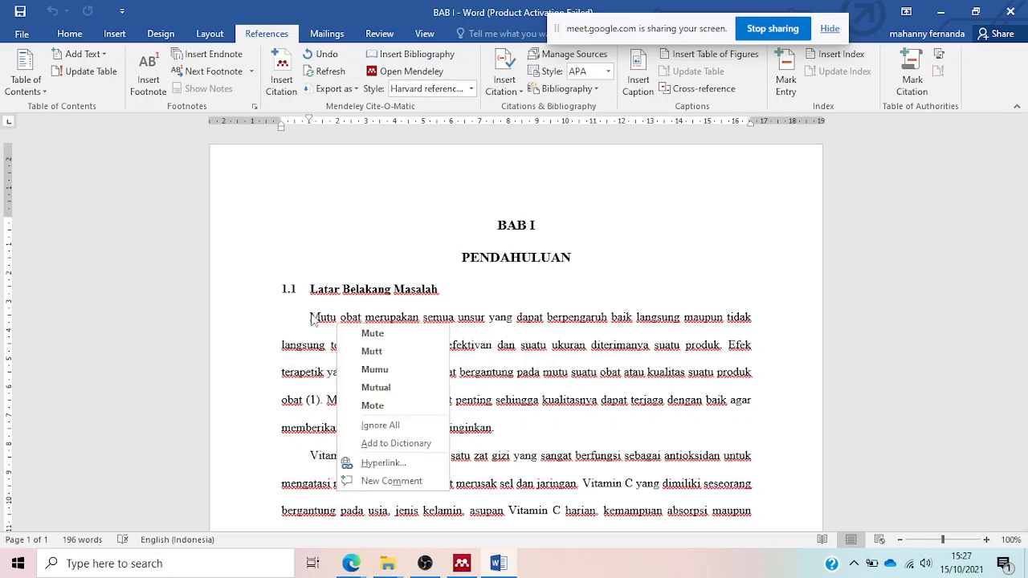
{"action": "left_click", "coordinate": [314, 321]}
{"action": "type", "text": "Prasetio, H., Purwiyanto, A. I. S. and Agussalim, A. (2016) ‘ANALISIS LOGAM BERAT TIMBAL ( Pb ) DAN TEMBAGA ( Cu ) DALAM PLANKTON DI MUARA BANYUASIN PROVINSI SUMATERA SELATAN’, Maspari Journal, 8(March 2014), pp. 73–82."}
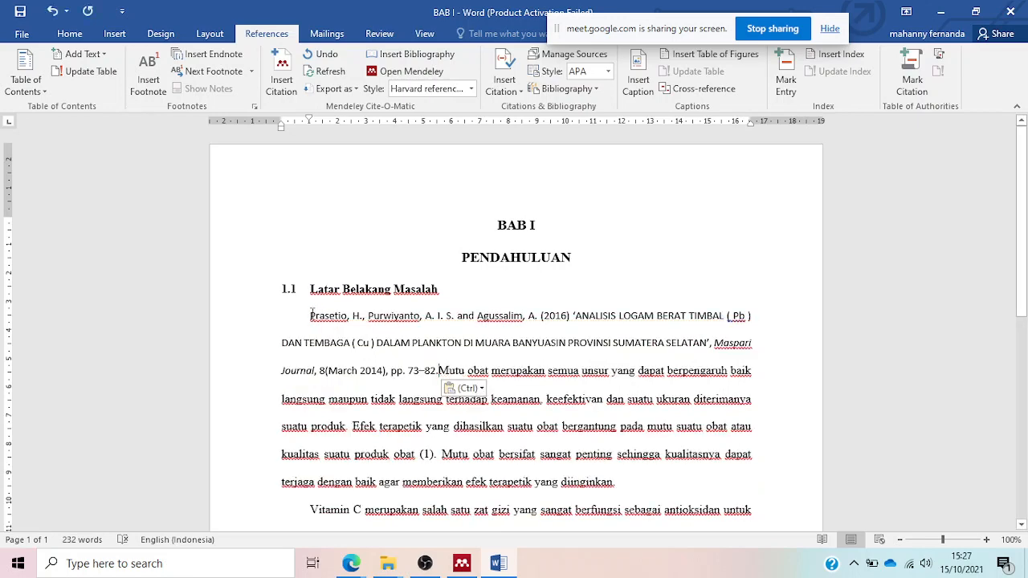
{"action": "key", "text": "ctrl+z"}
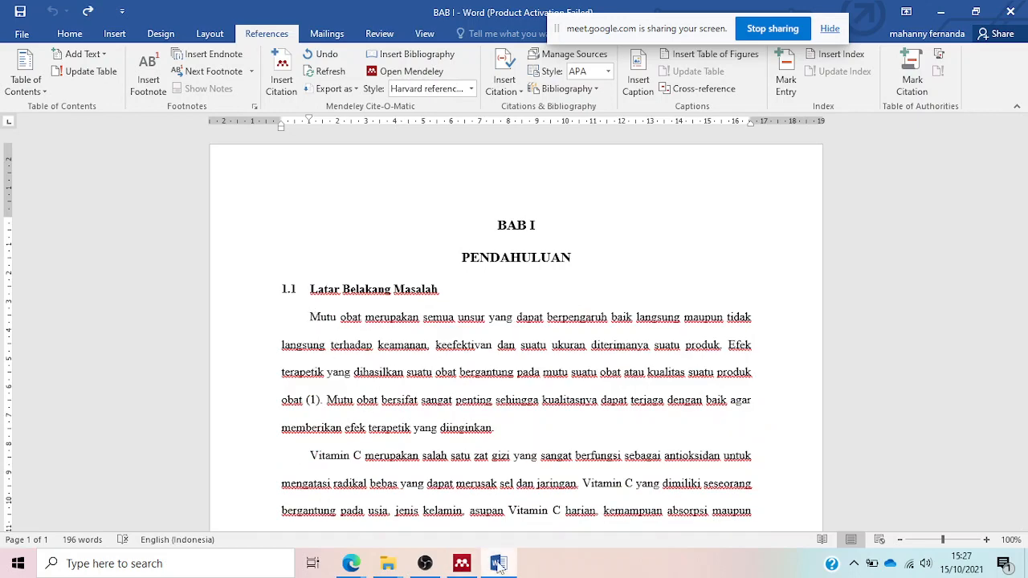
- Copy the highlighted abstract sentence from Mendeley and paste it as plain text before "Mutu obat" in the BAB I document
{"action": "left_click", "coordinate": [462, 564]}
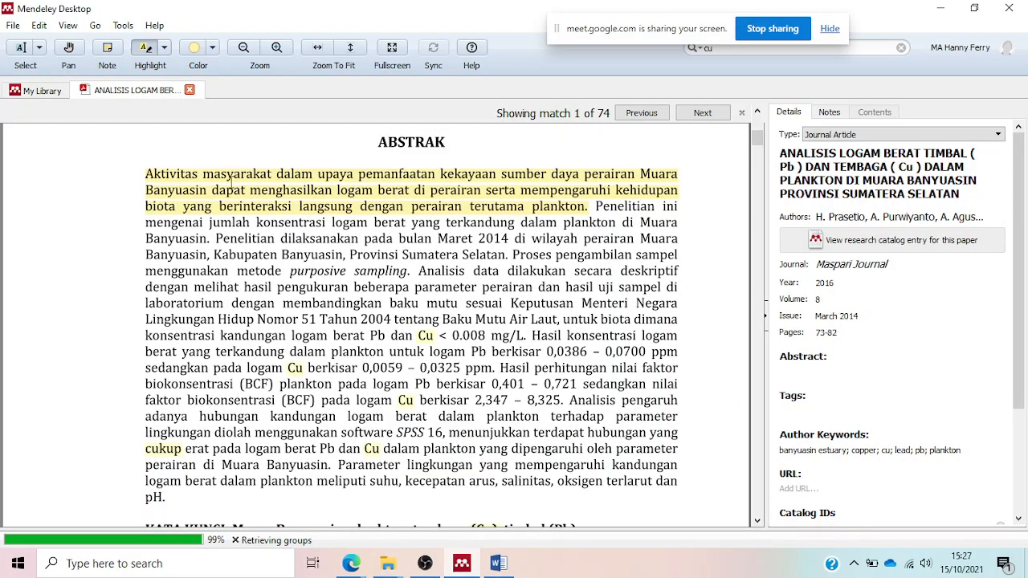
{"action": "right_click", "coordinate": [232, 183]}
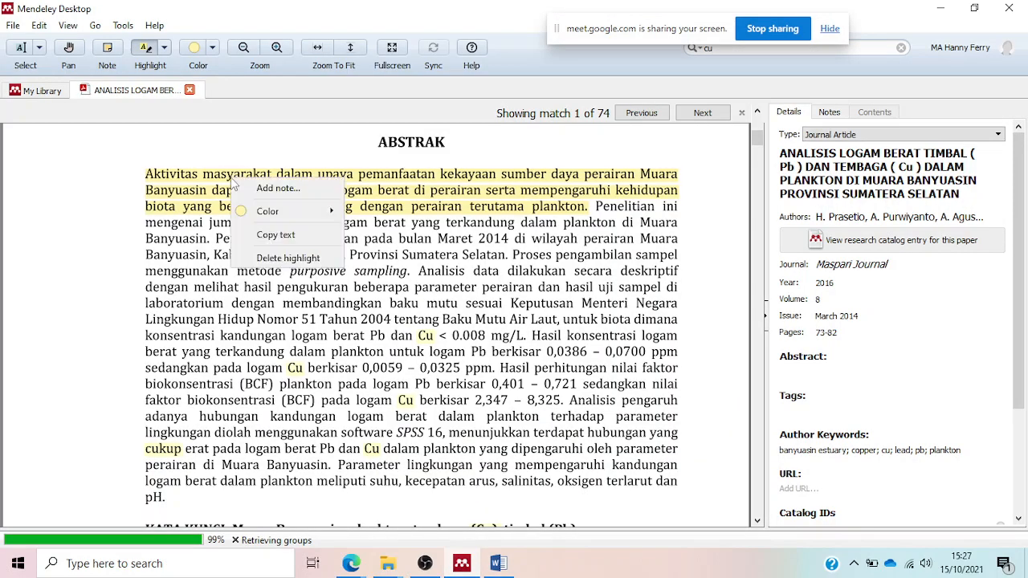
{"action": "left_click", "coordinate": [258, 235]}
{"action": "left_click", "coordinate": [498, 563]}
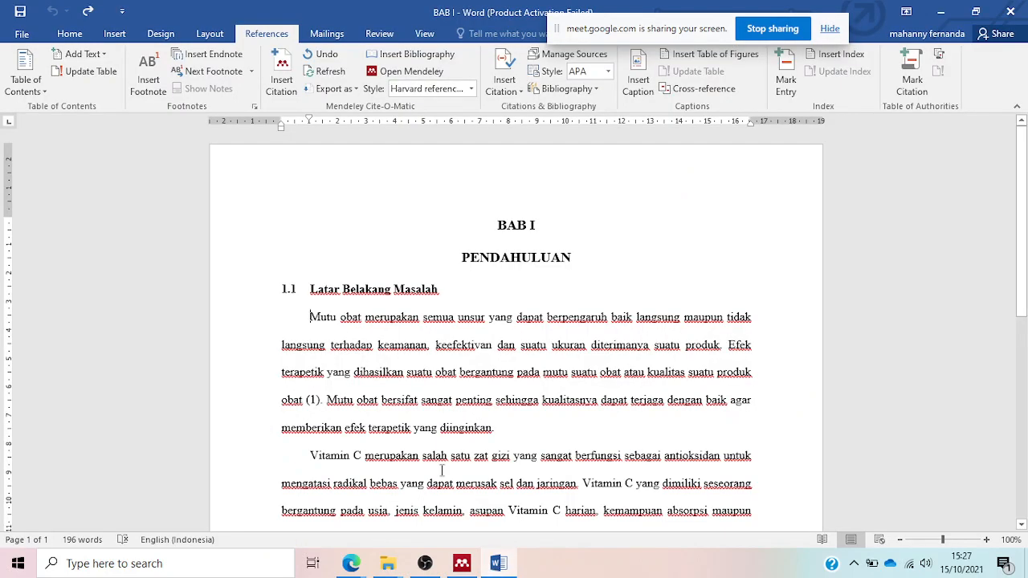
{"action": "left_click", "coordinate": [310, 316]}
{"action": "right_click", "coordinate": [310, 317]}
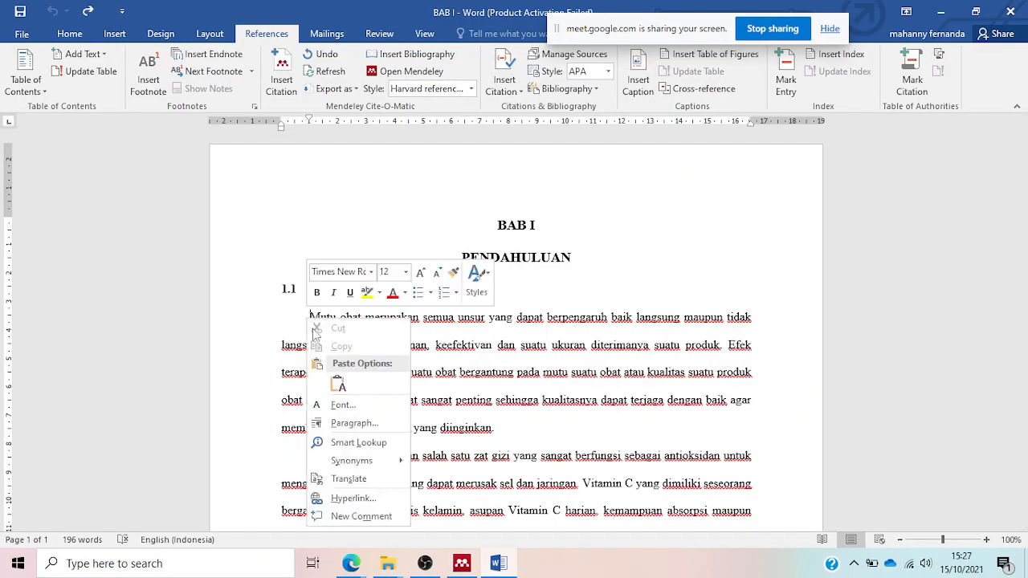
{"action": "left_click", "coordinate": [338, 386]}
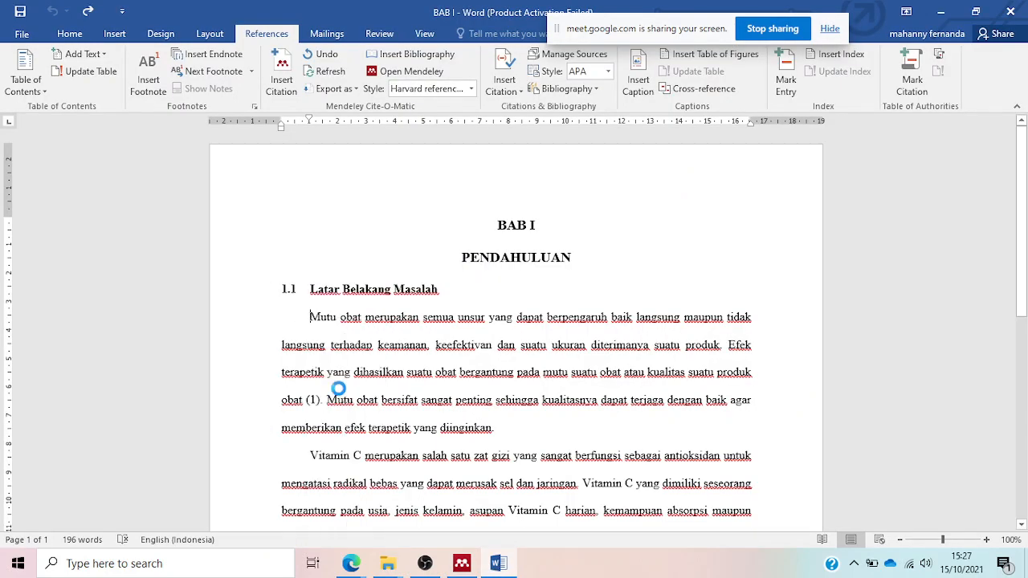
- Remove the line breaks inside the pasted sentence and add a space before "Mutu obat" so everything forms one paragraph
{"action": "left_click", "coordinate": [365, 318]}
{"action": "key", "text": "Delete"}
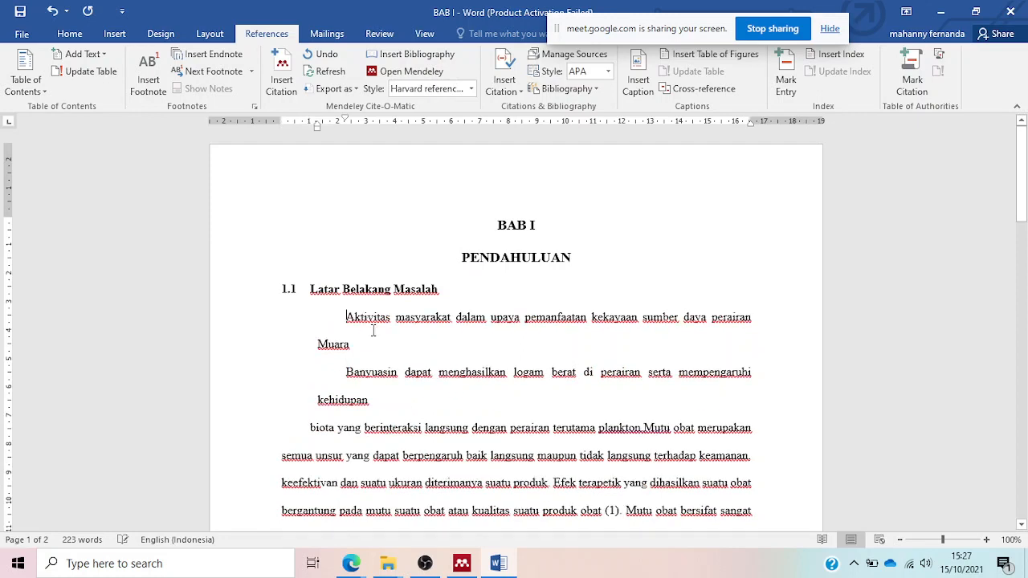
{"action": "key", "text": "BackSpace"}
{"action": "key", "text": "Delete"}
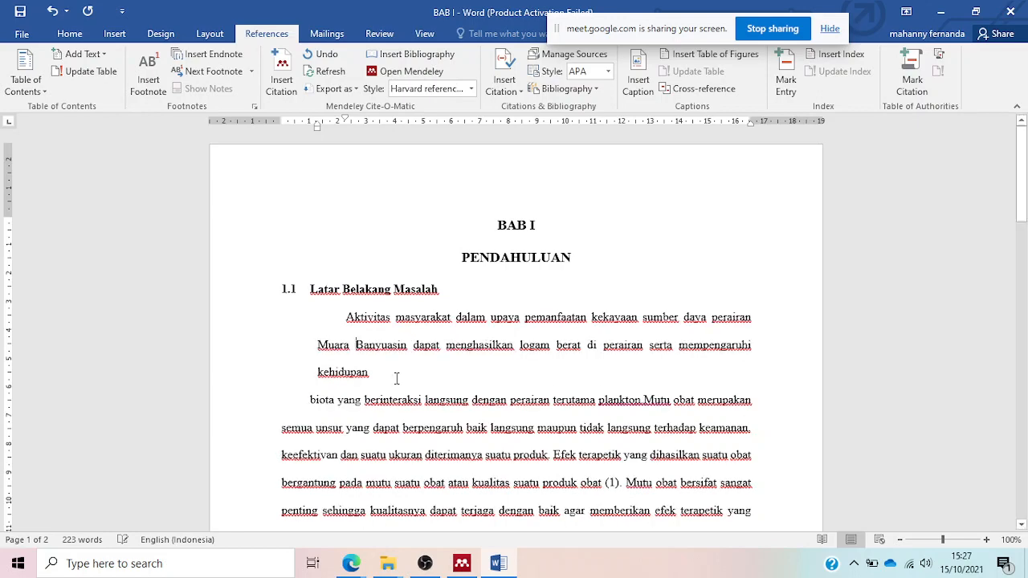
{"action": "key", "text": "Delete"}
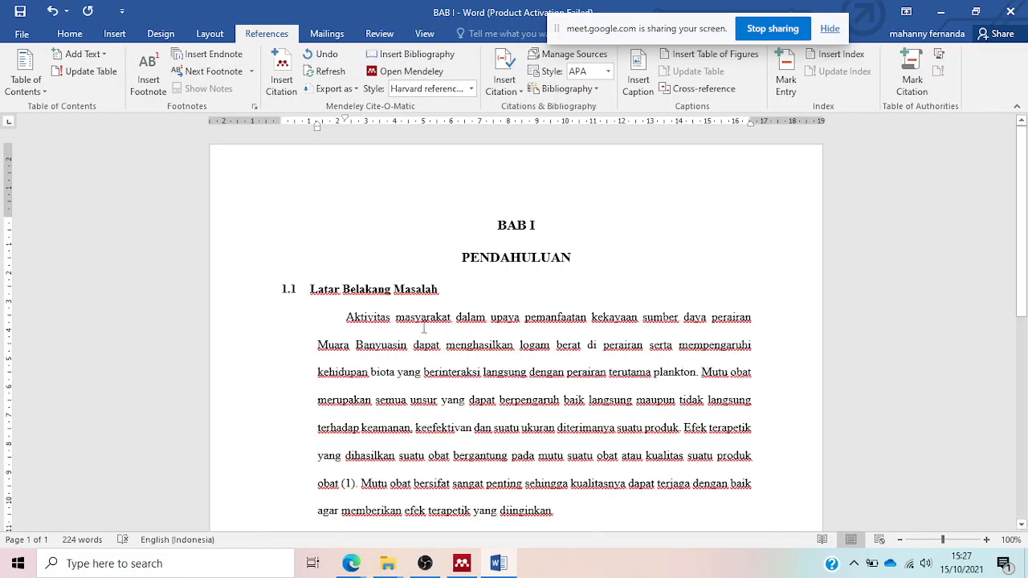
- Set the merged paragraph's left indent to the 0 margin and place the cursor after the pasted sentence
{"action": "left_click_drag", "start_coordinate": [336, 322], "coordinate": [384, 402]}
{"action": "scroll", "coordinate": [384, 401], "scroll_direction": "down", "scroll_amount": 3}
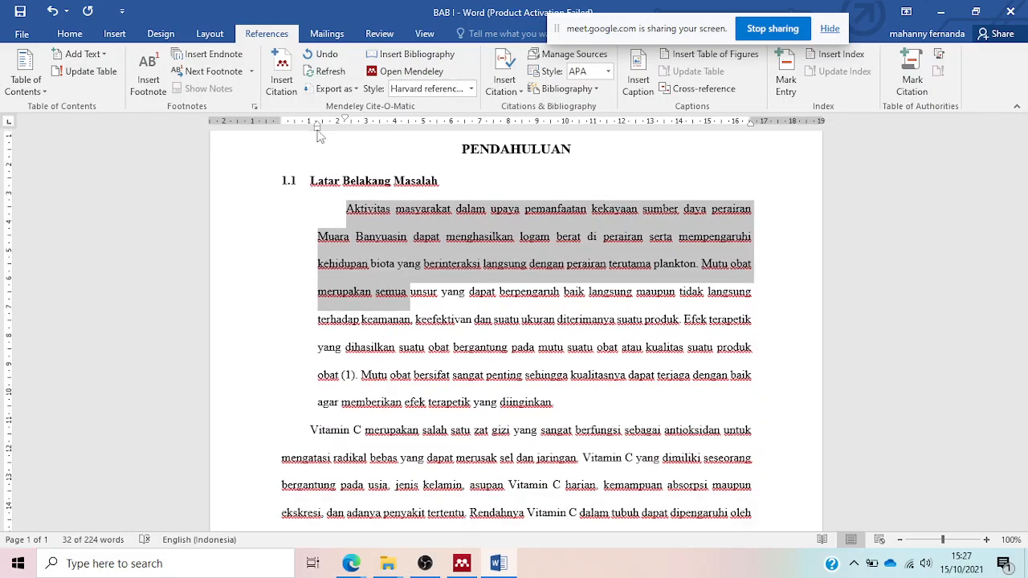
{"action": "left_click_drag", "start_coordinate": [317, 128], "coordinate": [282, 139]}
{"action": "left_click", "coordinate": [610, 265]}
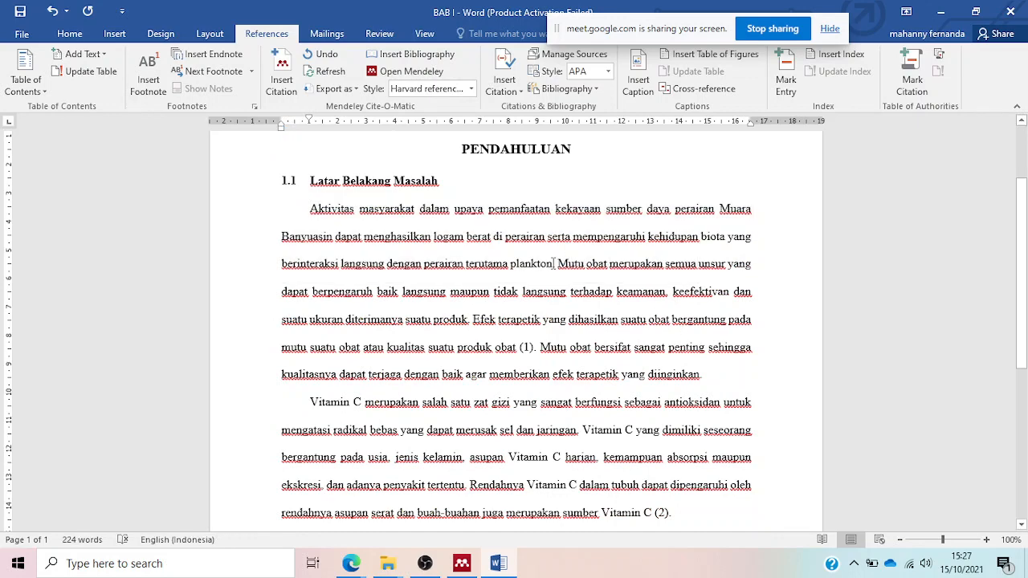
- Look up the author names on the heavy-metal plankton article in Mendeley and return to the BAB I document in Word
{"action": "left_click", "coordinate": [462, 566]}
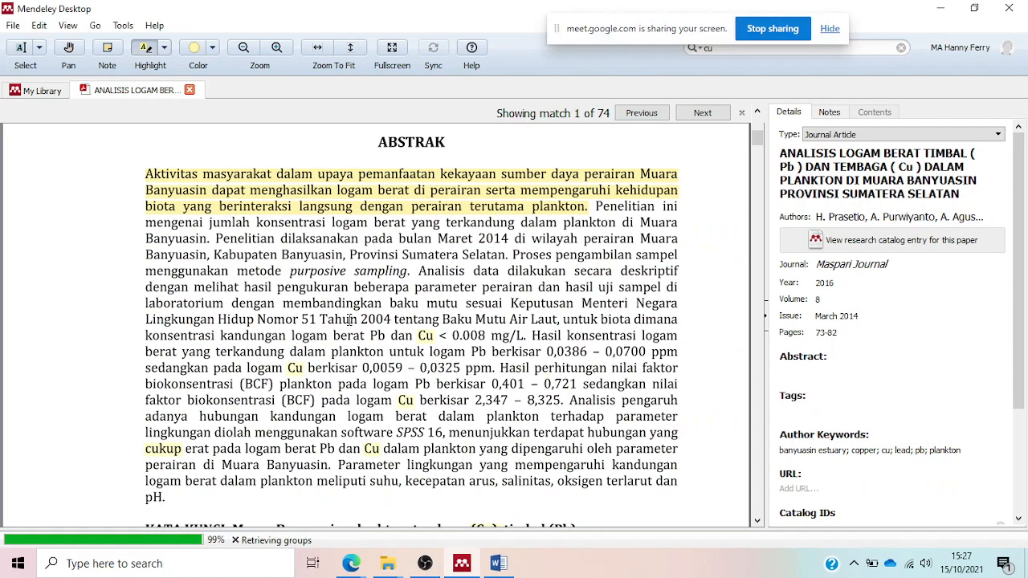
{"action": "scroll", "coordinate": [350, 319], "scroll_direction": "up", "scroll_amount": 5}
{"action": "scroll", "coordinate": [349, 320], "scroll_direction": "down", "scroll_amount": 3}
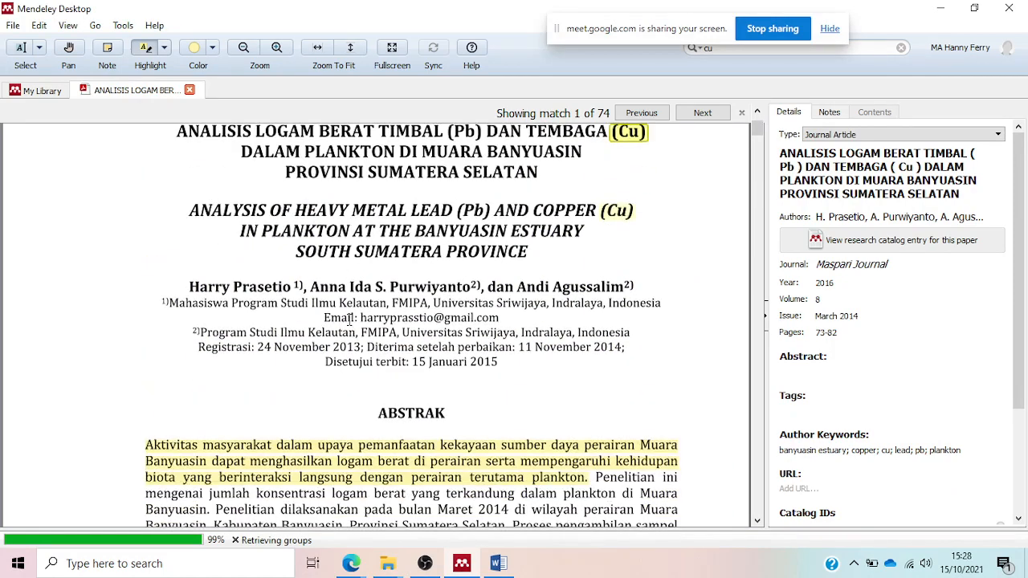
{"action": "left_click", "coordinate": [496, 564]}
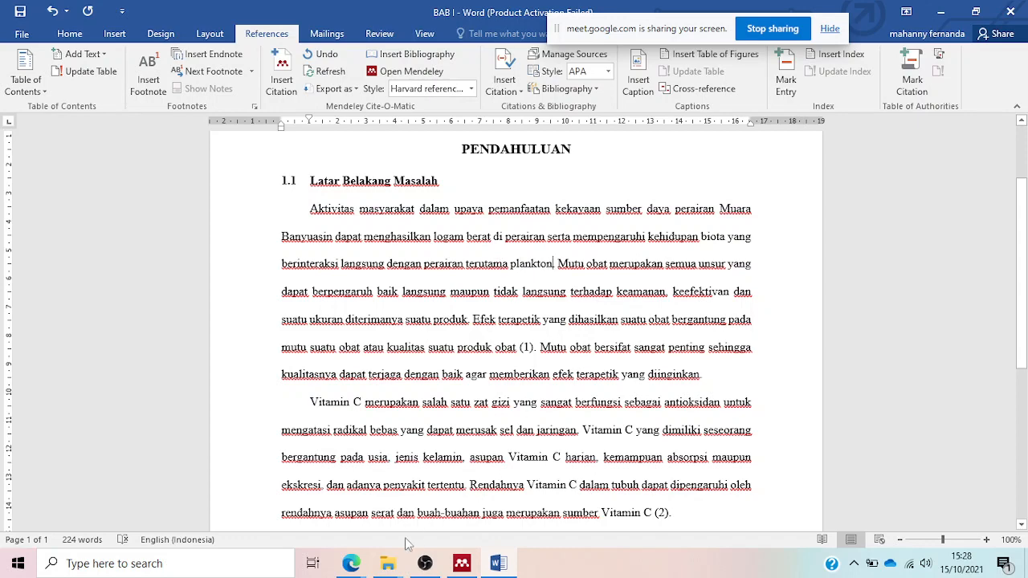
- Admit the waiting participant to the Google Meet call in Edge and return to the Word document
{"action": "left_click", "coordinate": [351, 564]}
{"action": "left_click", "coordinate": [319, 501]}
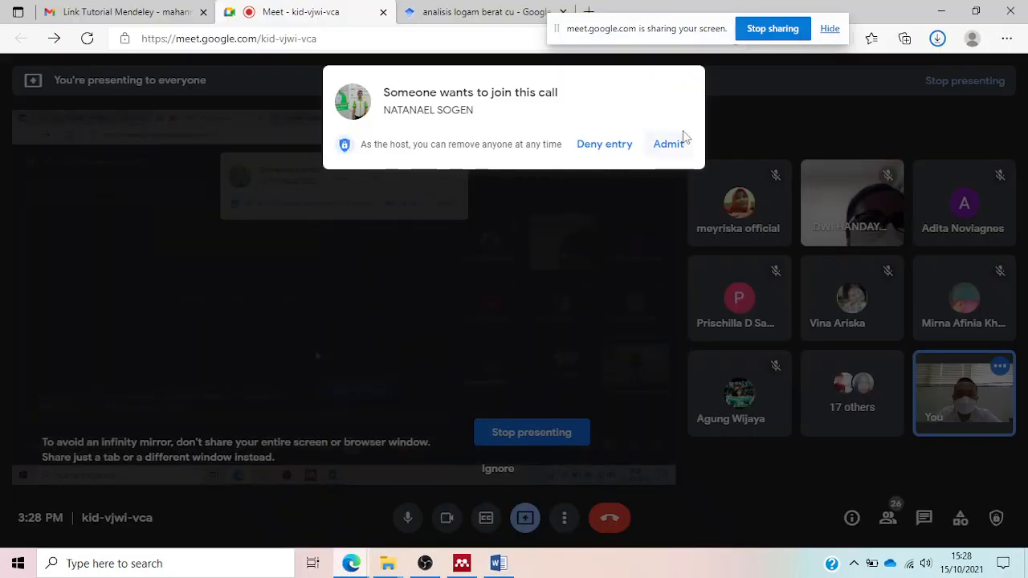
{"action": "left_click", "coordinate": [668, 146]}
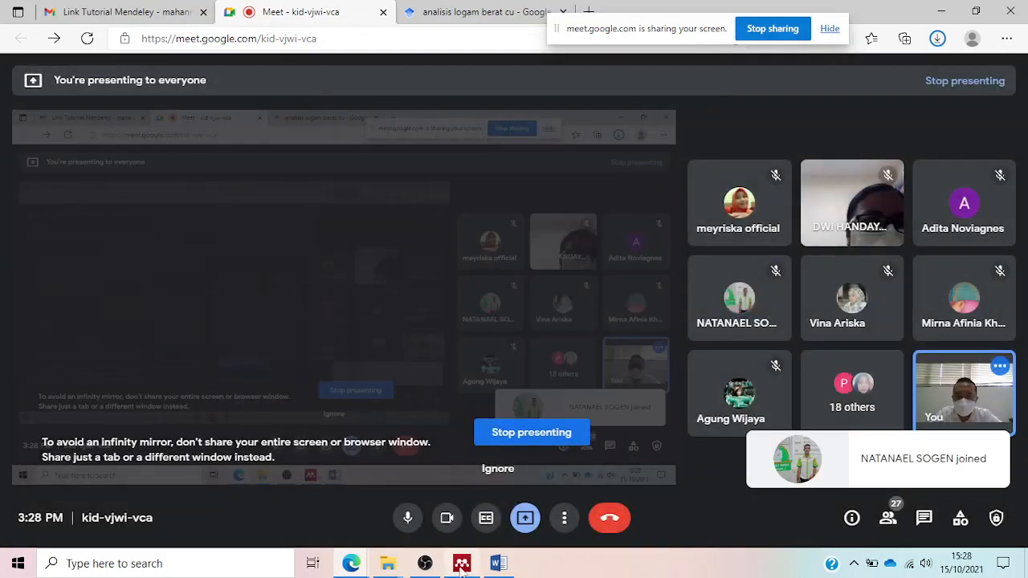
{"action": "left_click", "coordinate": [498, 563]}
- Cite the 2016 Maspari Journal article after "plankton", finding it by its first author's name, and import the missing references into My Library's existing folder
{"action": "left_click", "coordinate": [558, 264]}
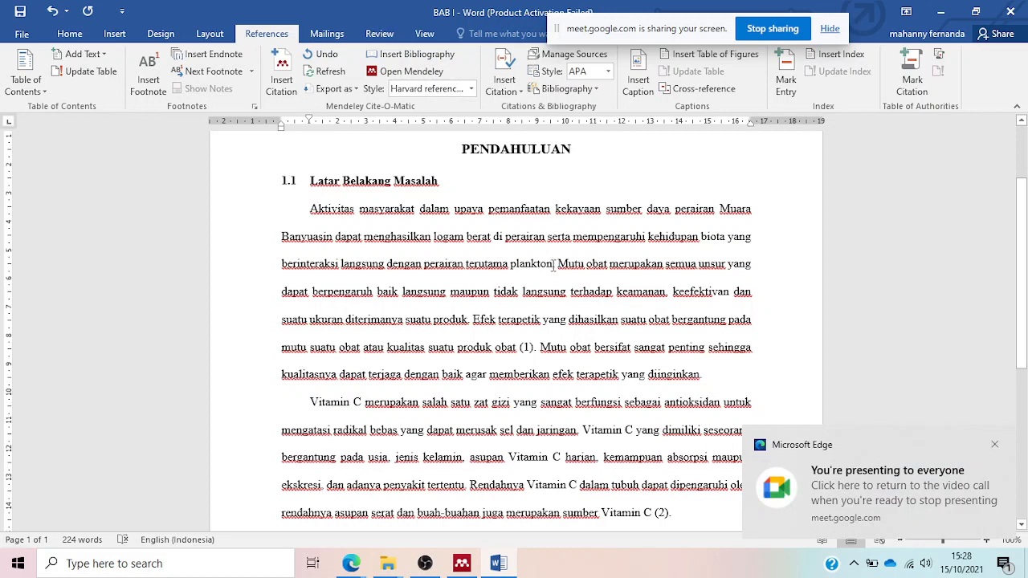
{"action": "left_click", "coordinate": [282, 74]}
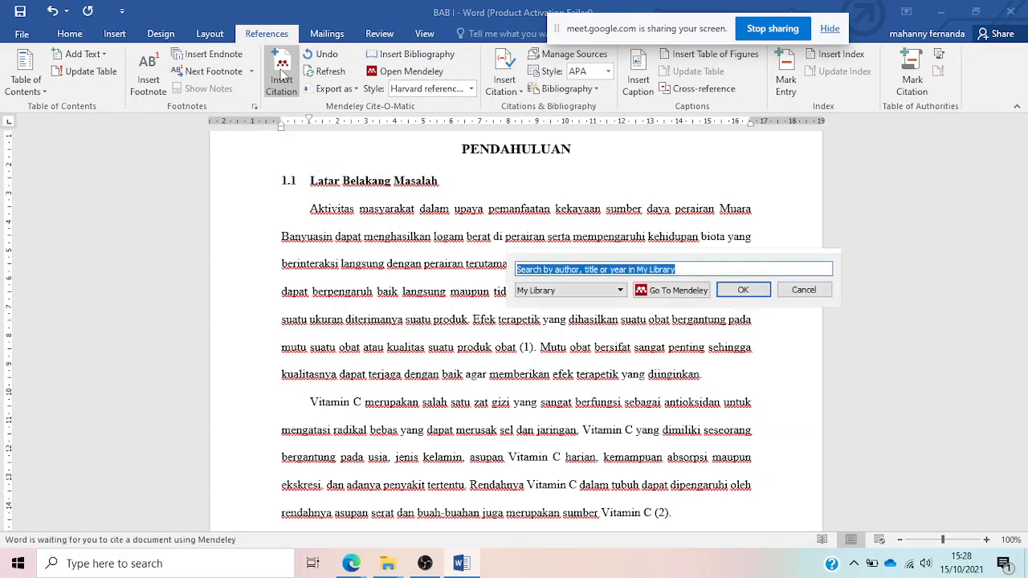
{"action": "type", "text": "har"}
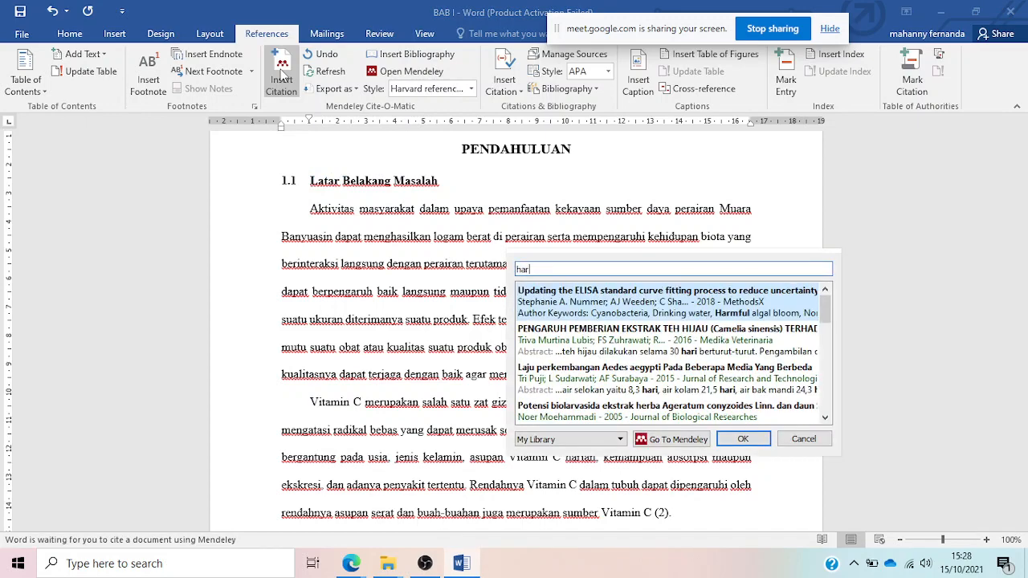
{"action": "type", "text": "ry"}
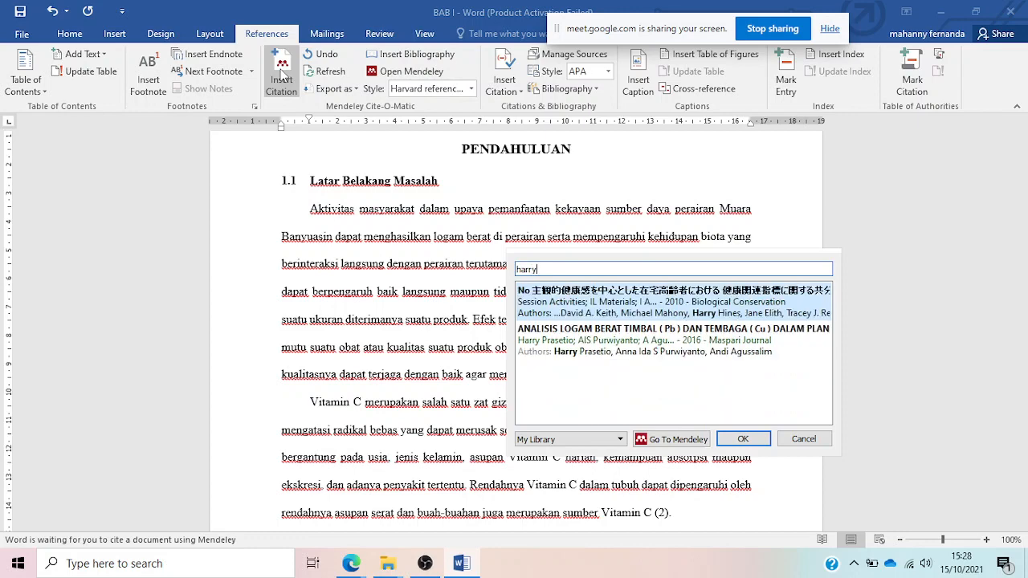
{"action": "double_click", "coordinate": [615, 341]}
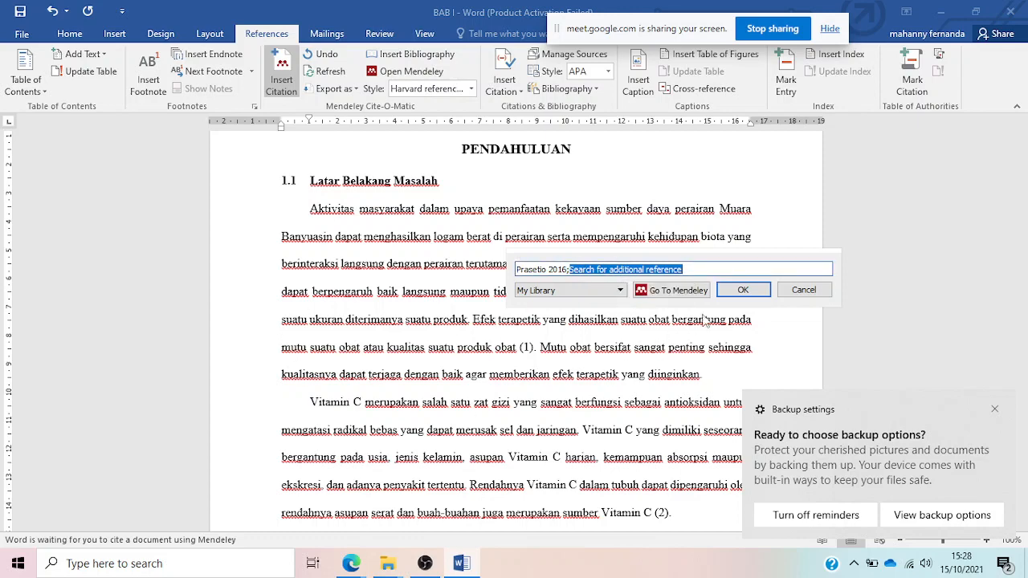
{"action": "left_click", "coordinate": [744, 290]}
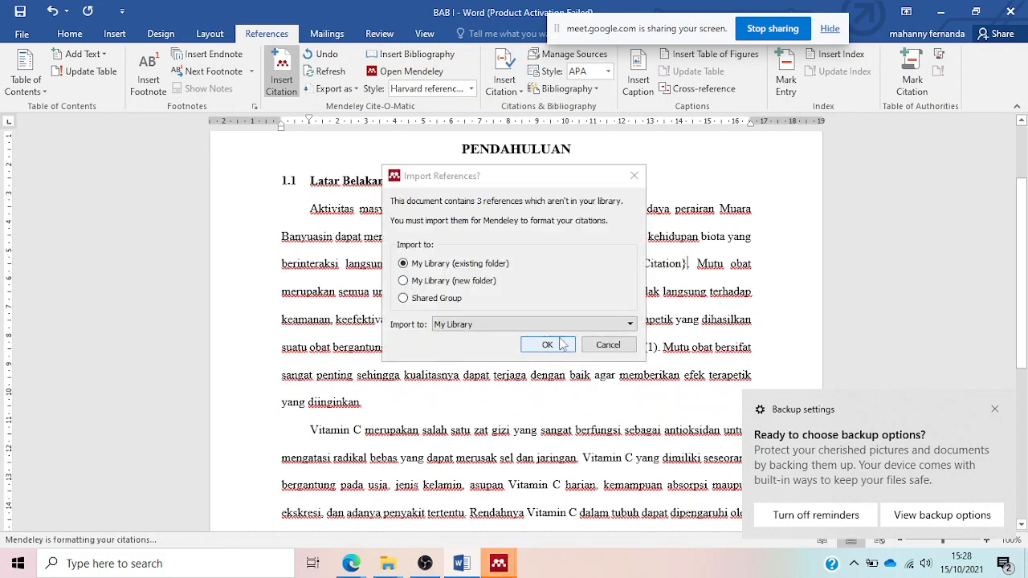
{"action": "left_click", "coordinate": [565, 347]}
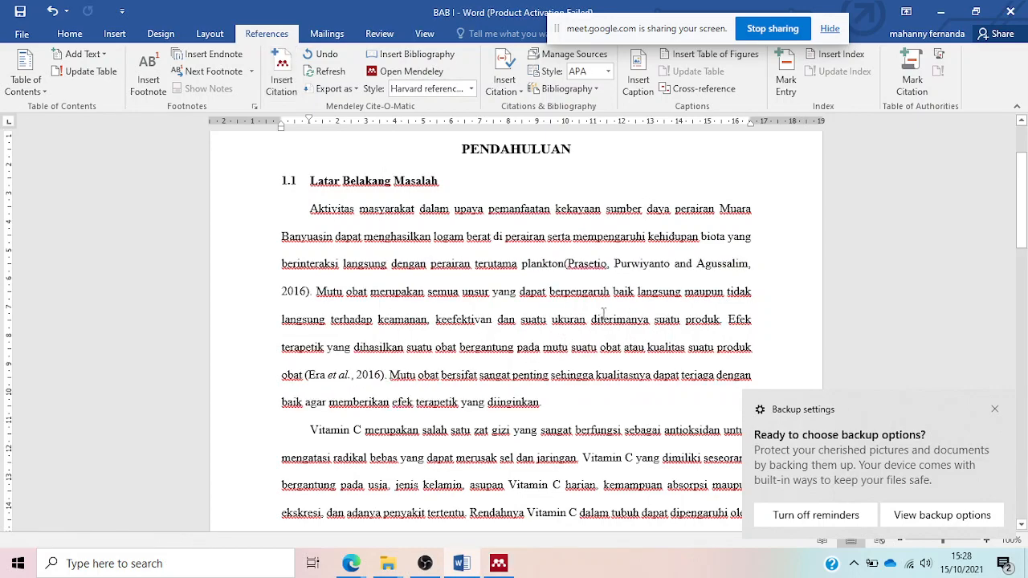
- Add a space between "plankton" and its citation, and change the Mendeley citation style to Vancouver
{"action": "left_click", "coordinate": [566, 265]}
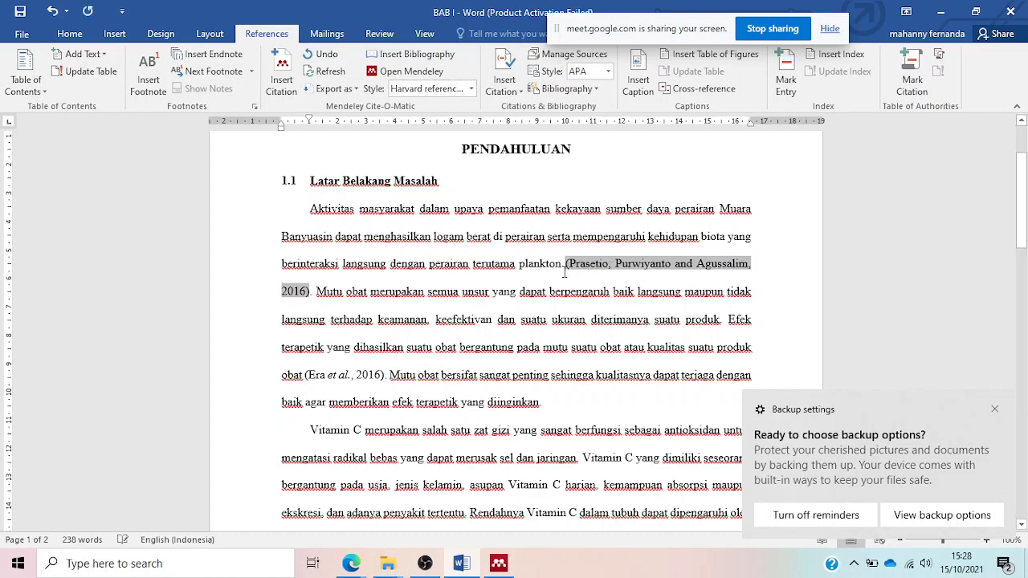
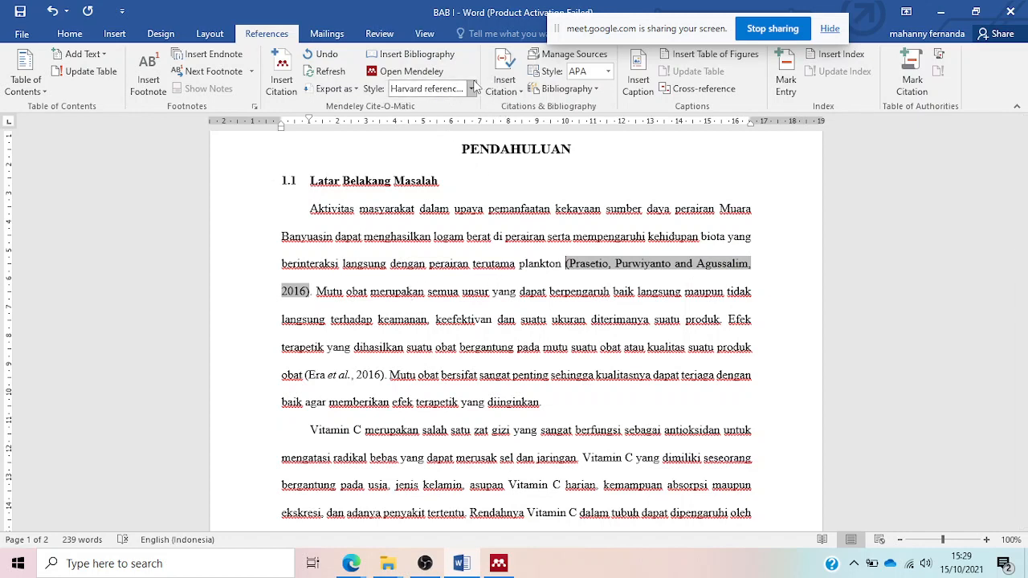
{"action": "left_click", "coordinate": [471, 90]}
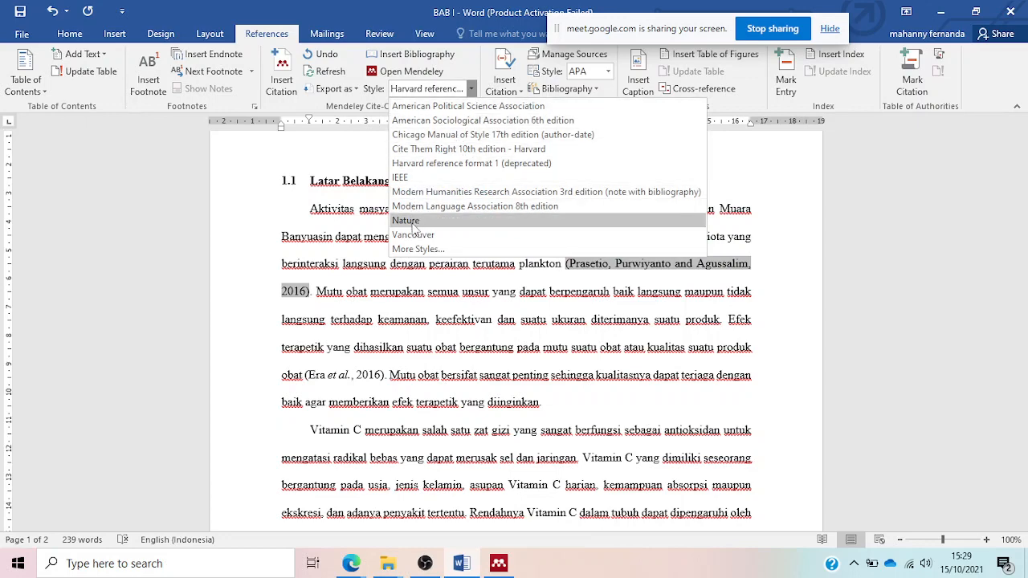
{"action": "left_click", "coordinate": [413, 236]}
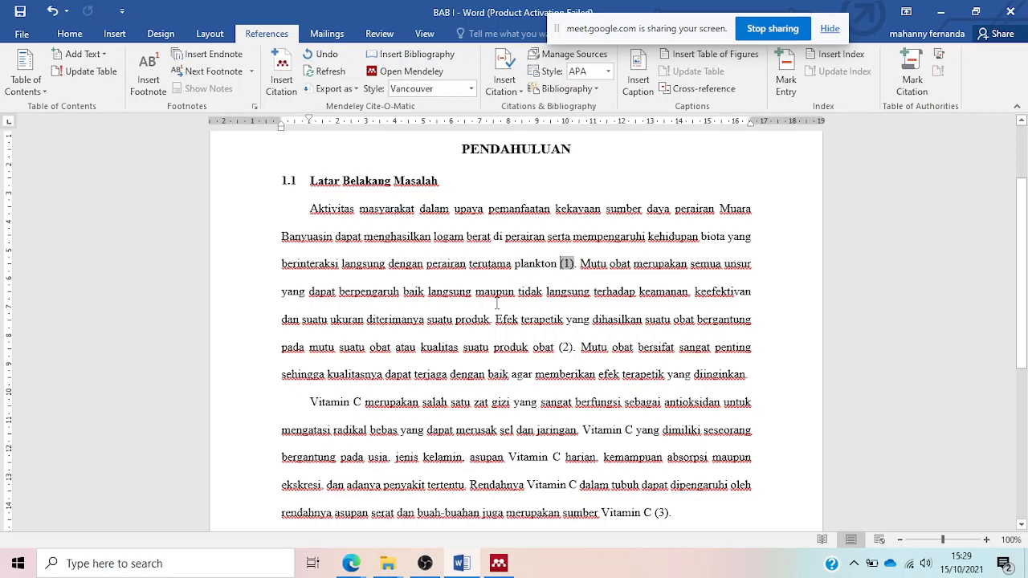
{"action": "left_click", "coordinate": [577, 265]}
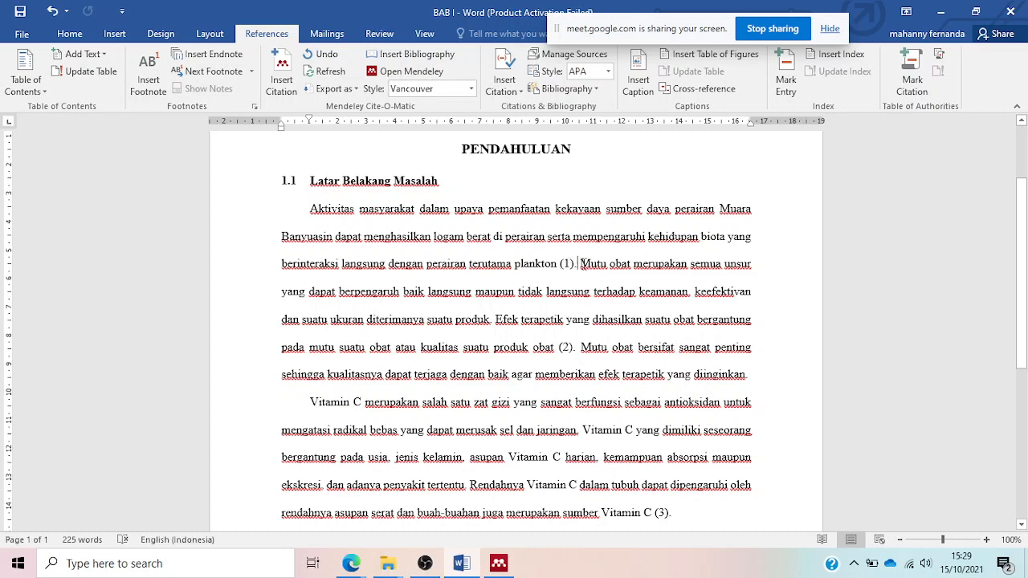
- Add the 2018 article "Identifikasi Cemaran Logam Berat Timbal (Pb) pada Lipstick" to the existing citation after "produk obat", searching for "dja"
{"action": "left_click", "coordinate": [569, 348]}
{"action": "left_click", "coordinate": [282, 81]}
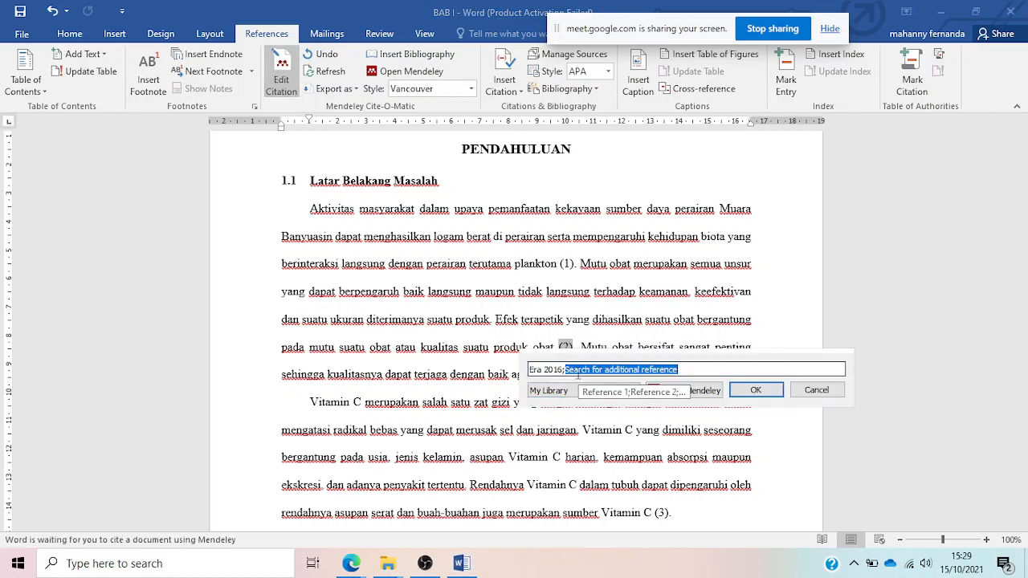
{"action": "type", "text": "dja"}
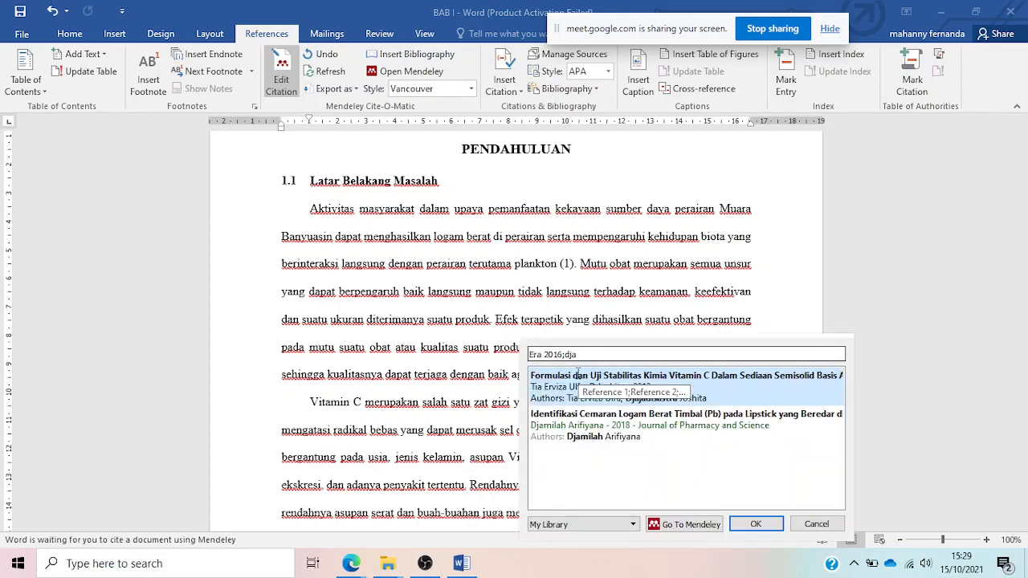
{"action": "left_click", "coordinate": [589, 438]}
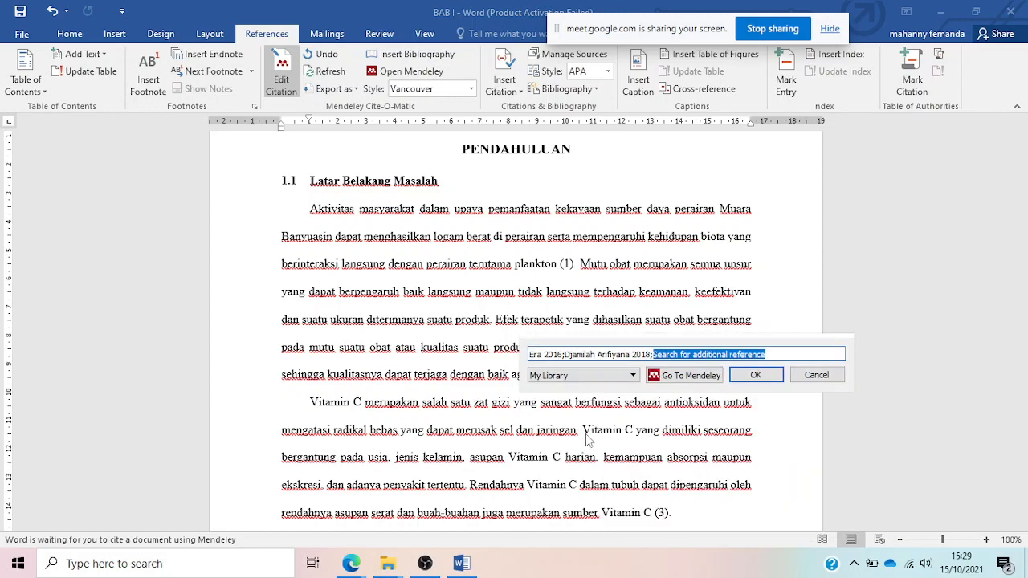
{"action": "left_click", "coordinate": [756, 376]}
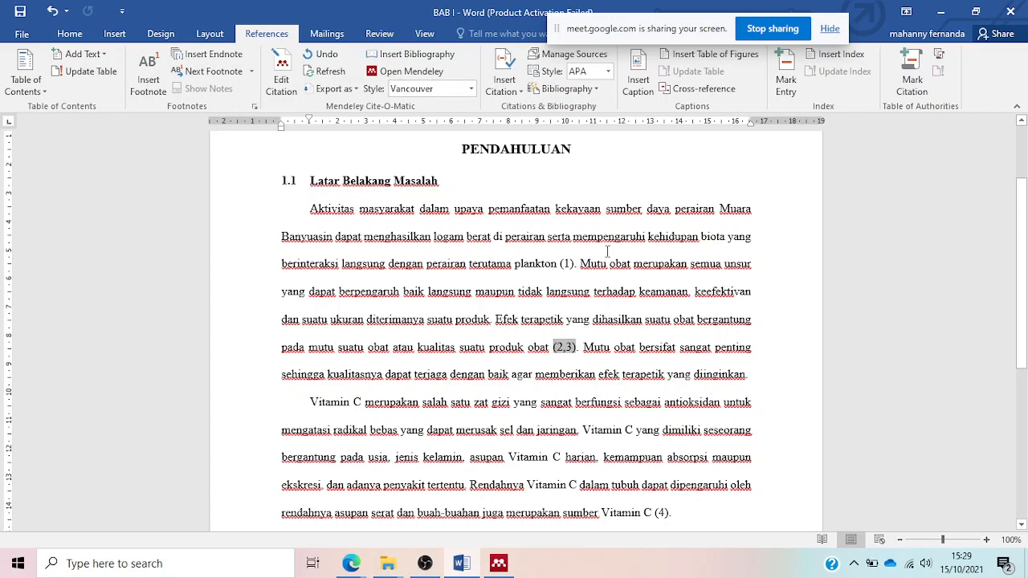
- Insert a page break after the last paragraph and enter the heading "DAFTAR PUSTAKA" on the new page
{"action": "scroll", "coordinate": [565, 313], "scroll_direction": "down", "scroll_amount": 6}
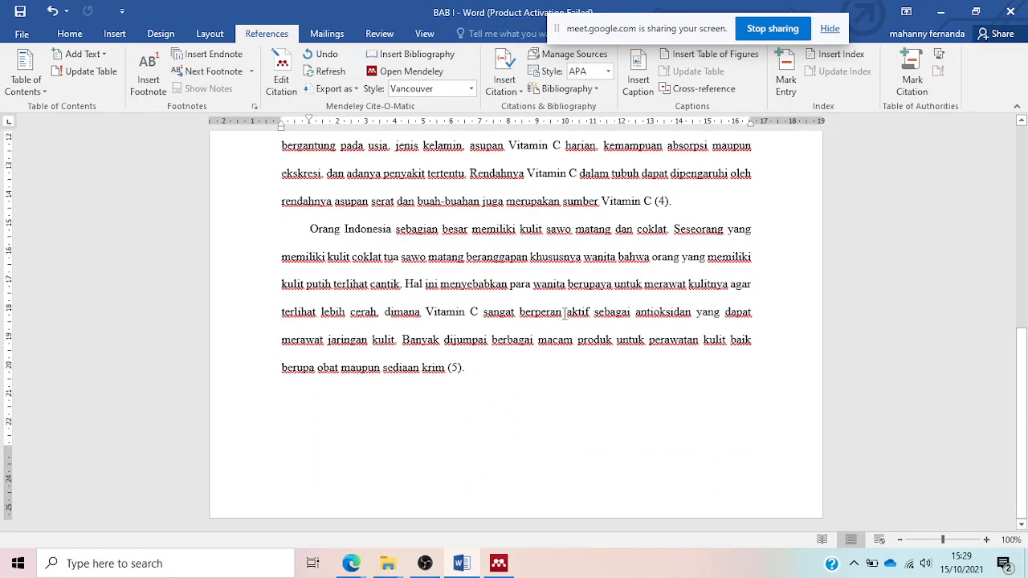
{"action": "left_click", "coordinate": [504, 443]}
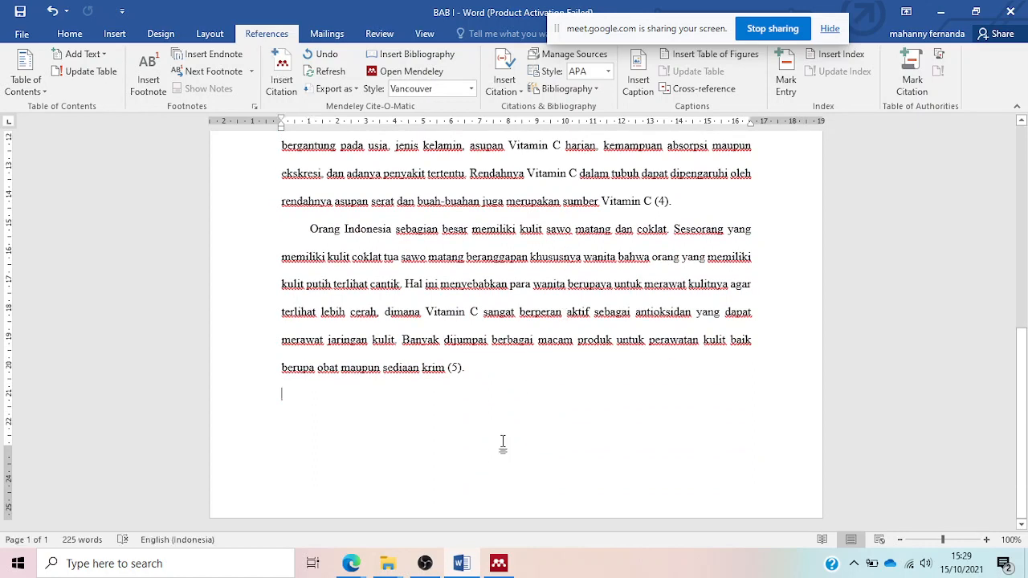
{"action": "left_click", "coordinate": [72, 40]}
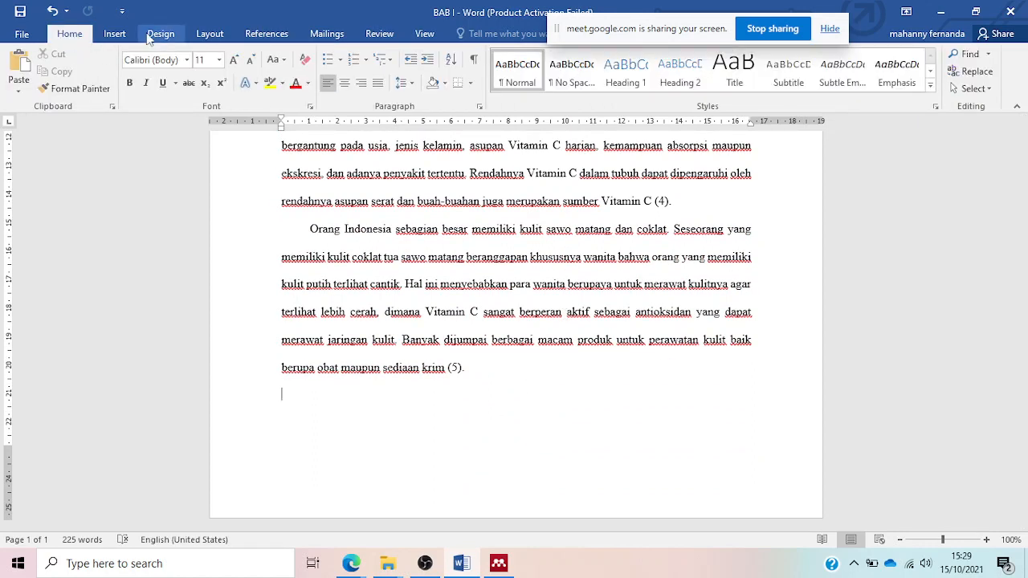
{"action": "left_click", "coordinate": [114, 37]}
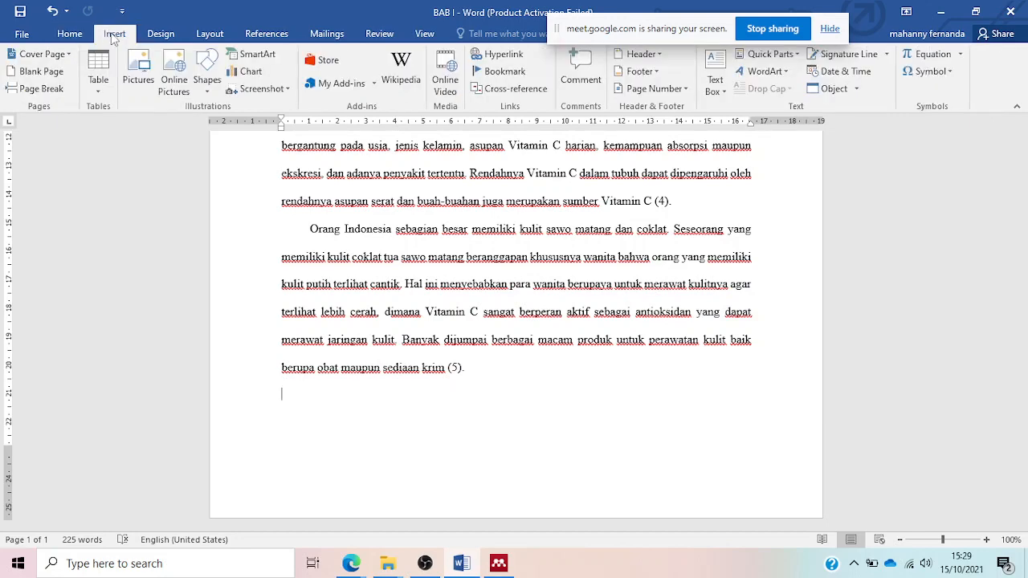
{"action": "left_click", "coordinate": [56, 89]}
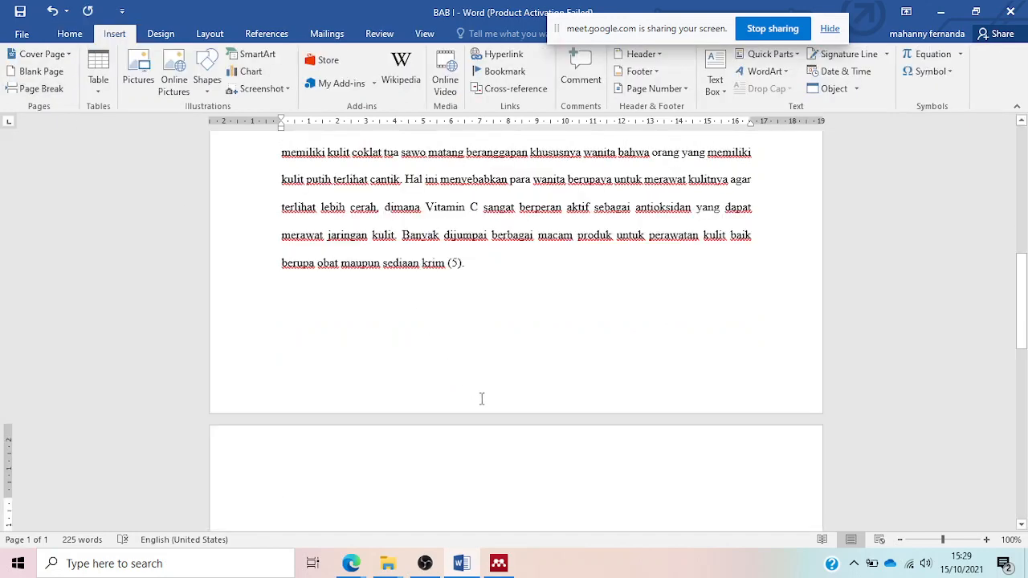
{"action": "type", "text": "DAFTAR "}
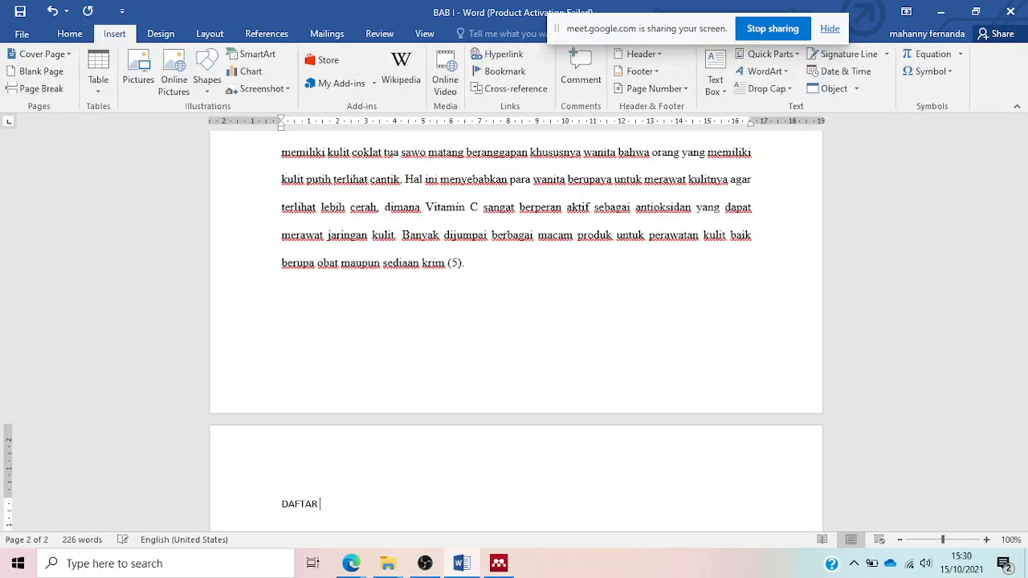
{"action": "type", "text": "PUSTAKA"}
- Make the "DAFTAR PUSTAKA" heading bold and centred, and start a new line below it
{"action": "key", "text": "ctrl+e"}
{"action": "left_click_drag", "start_coordinate": [562, 505], "coordinate": [479, 505]}
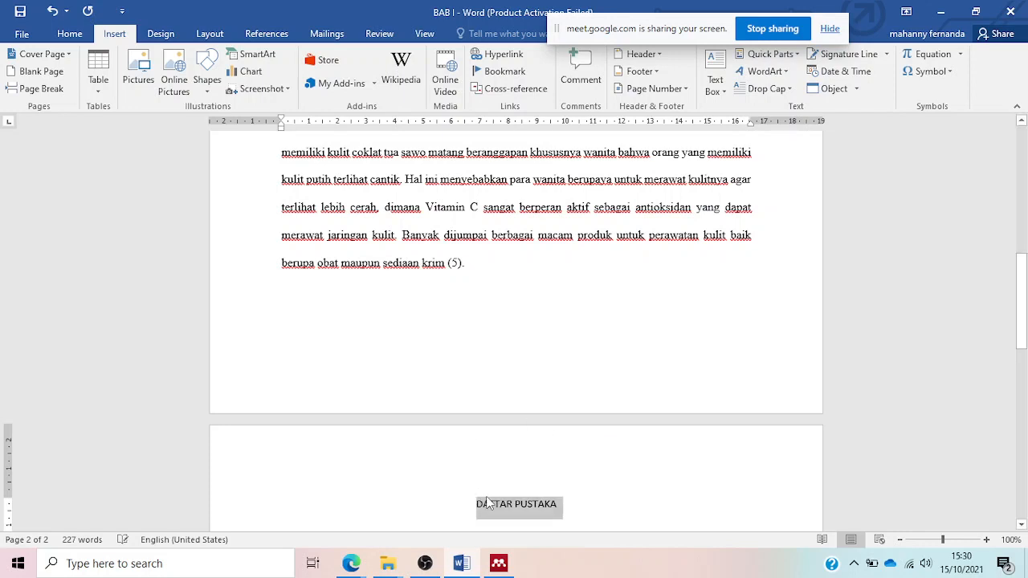
{"action": "key", "text": "ctrl+b"}
{"action": "key", "text": "ctrl+l"}
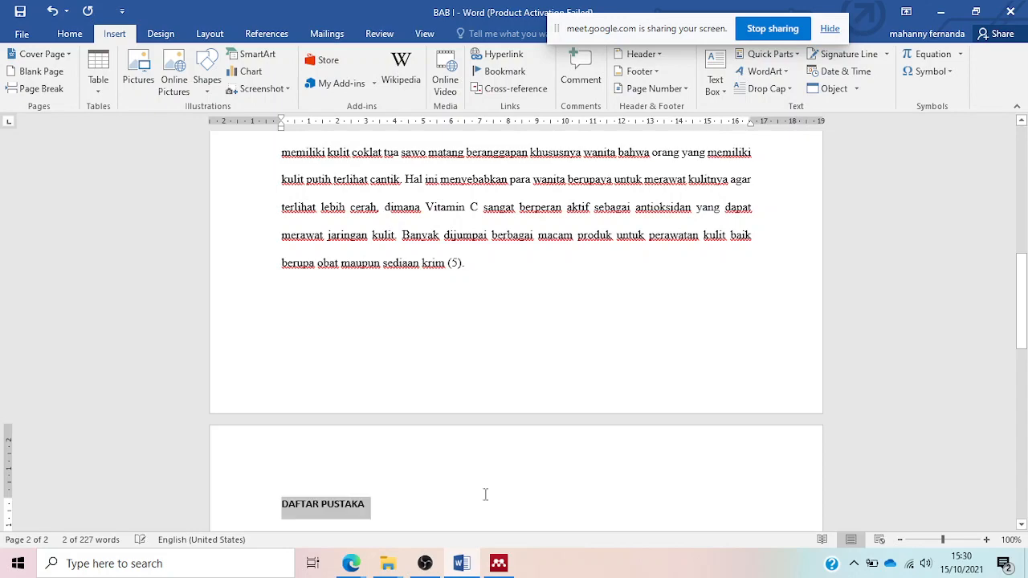
{"action": "key", "text": "ctrl+e"}
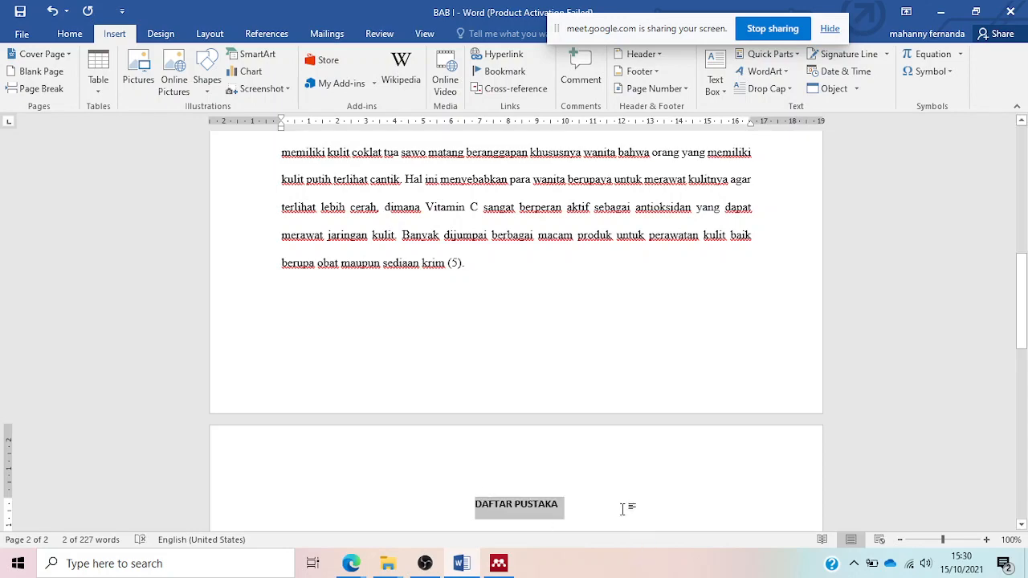
{"action": "left_click", "coordinate": [622, 508]}
{"action": "key", "text": "Return"}
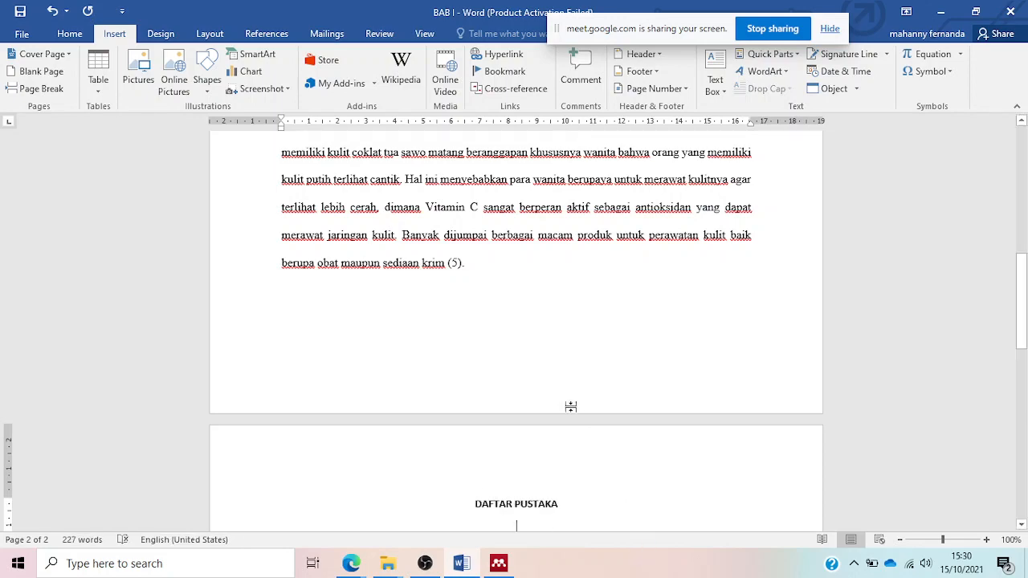
- Review the numbered citations in the Latar Belakang Masalah paragraphs, selecting the one after "plankton"
{"action": "scroll", "coordinate": [570, 385], "scroll_direction": "up", "scroll_amount": 6}
{"action": "scroll", "coordinate": [573, 336], "scroll_direction": "down", "scroll_amount": 5}
{"action": "scroll", "coordinate": [572, 336], "scroll_direction": "down", "scroll_amount": 3}
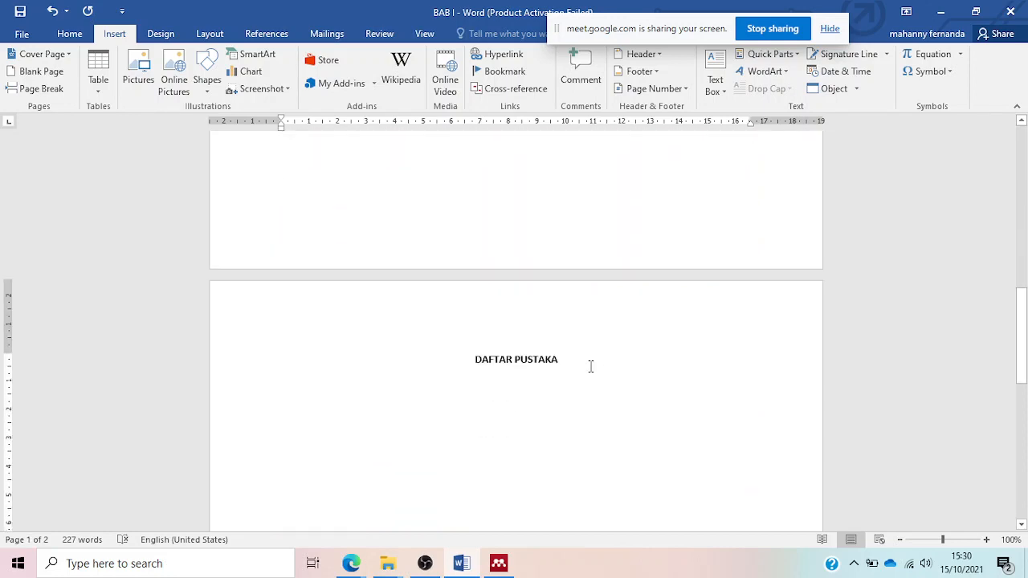
{"action": "scroll", "coordinate": [704, 268], "scroll_direction": "up", "scroll_amount": 7}
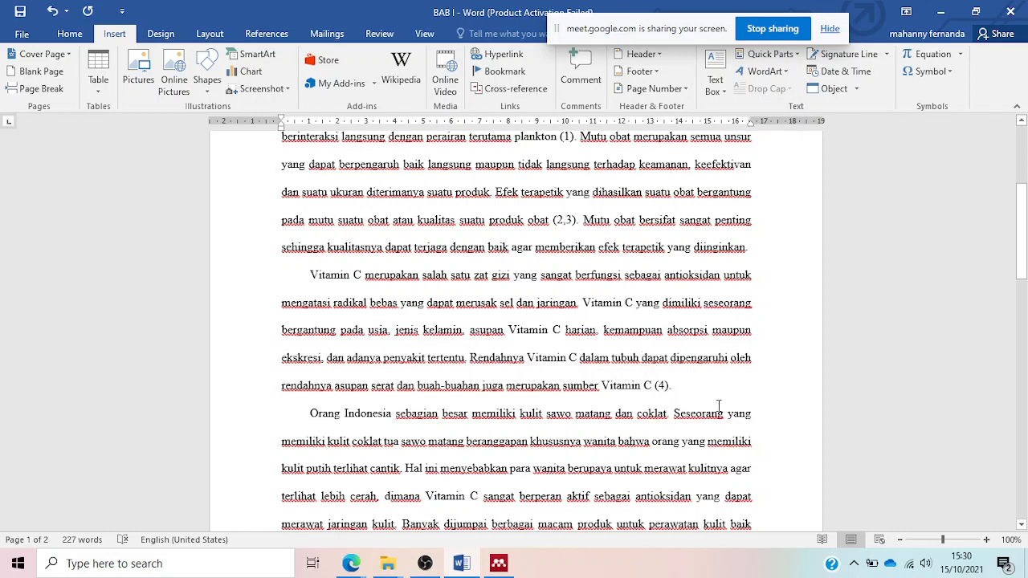
{"action": "scroll", "coordinate": [719, 405], "scroll_direction": "up", "scroll_amount": 1}
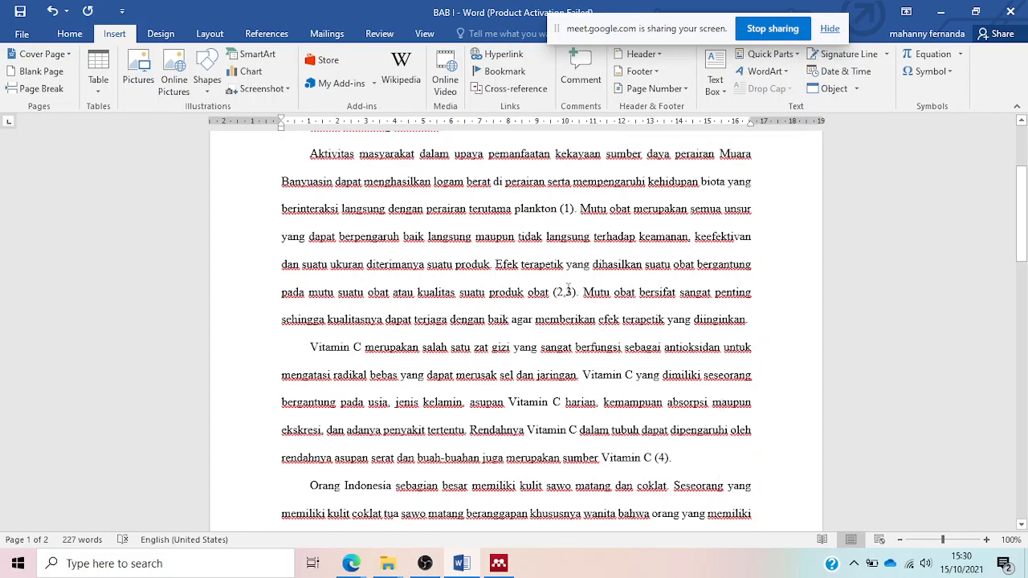
{"action": "double_click", "coordinate": [568, 209]}
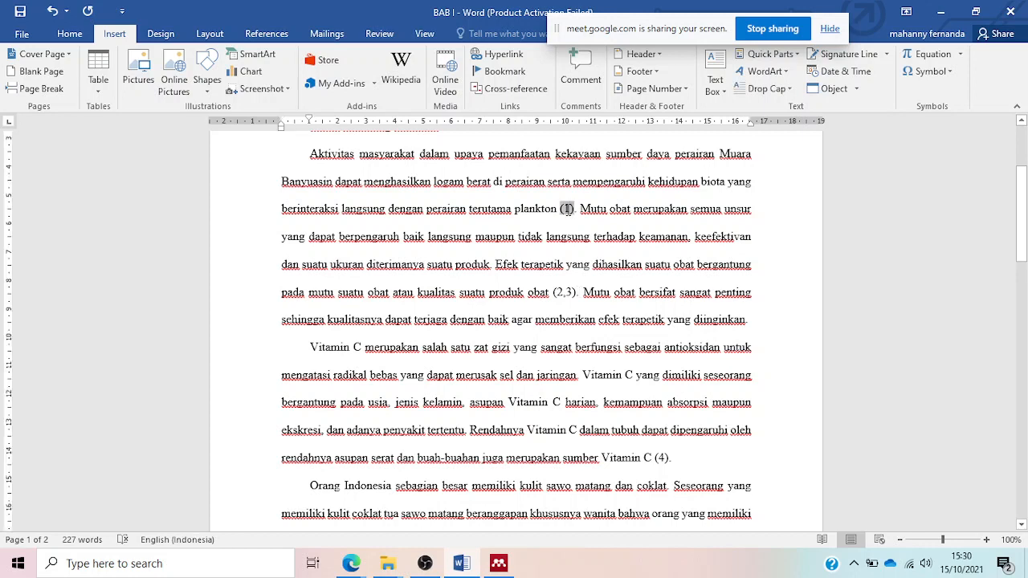
- Open the citation after "plankton" for editing and look through Mendeley's "Artikel Cu" folder for a replacement article
{"action": "left_click", "coordinate": [266, 33]}
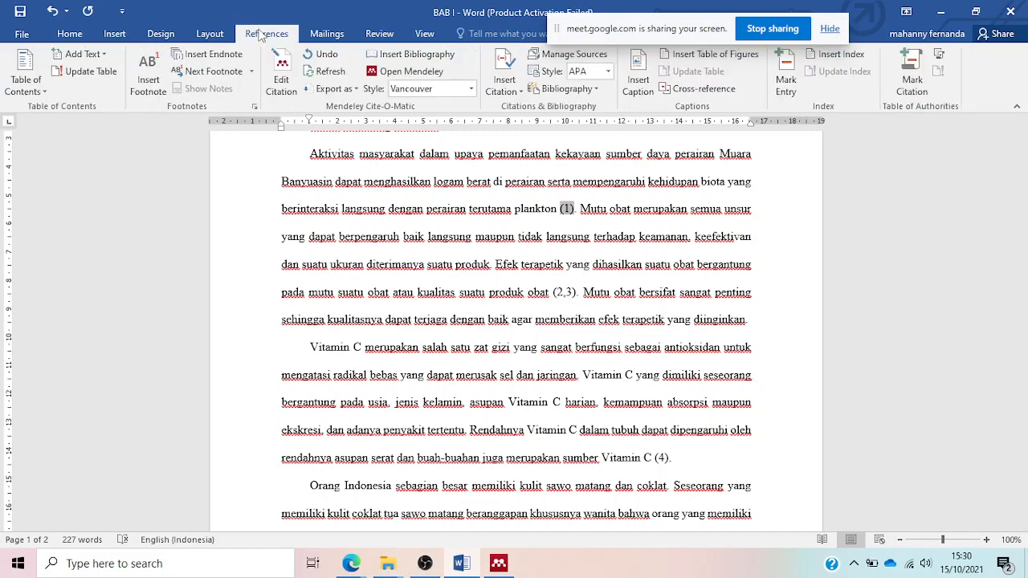
{"action": "left_click", "coordinate": [277, 81]}
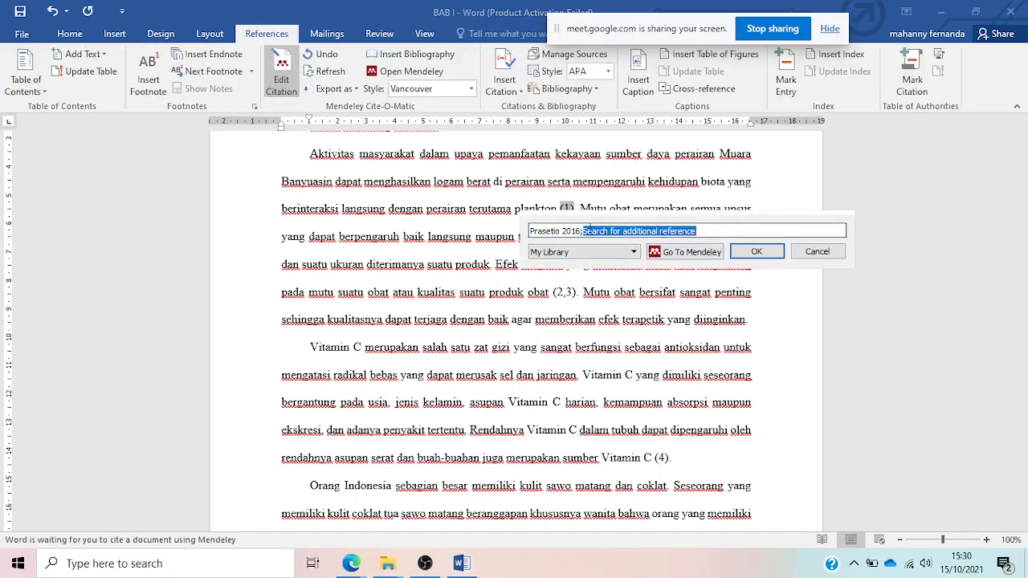
{"action": "left_click", "coordinate": [569, 232]}
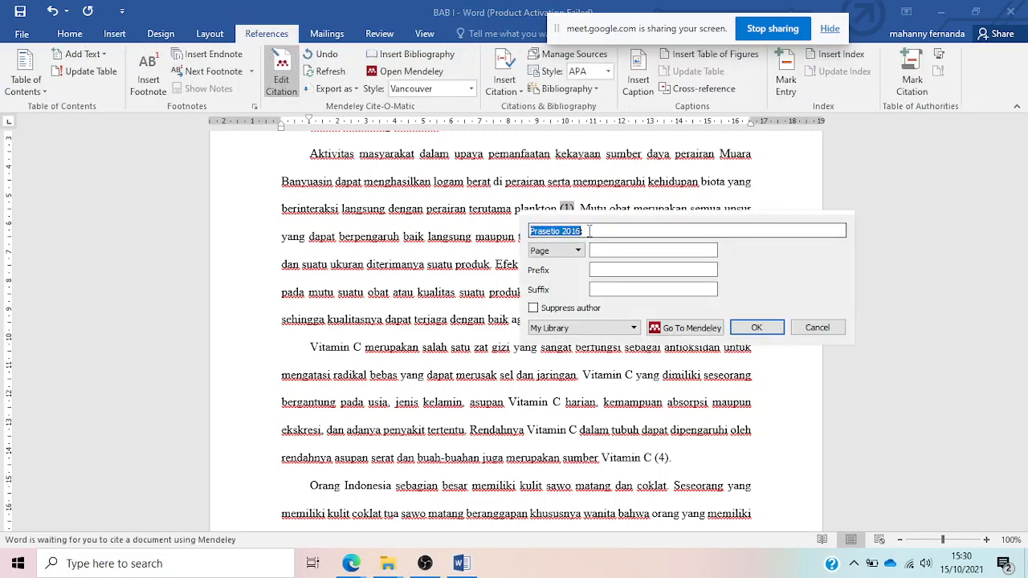
{"action": "key", "text": "BackSpace"}
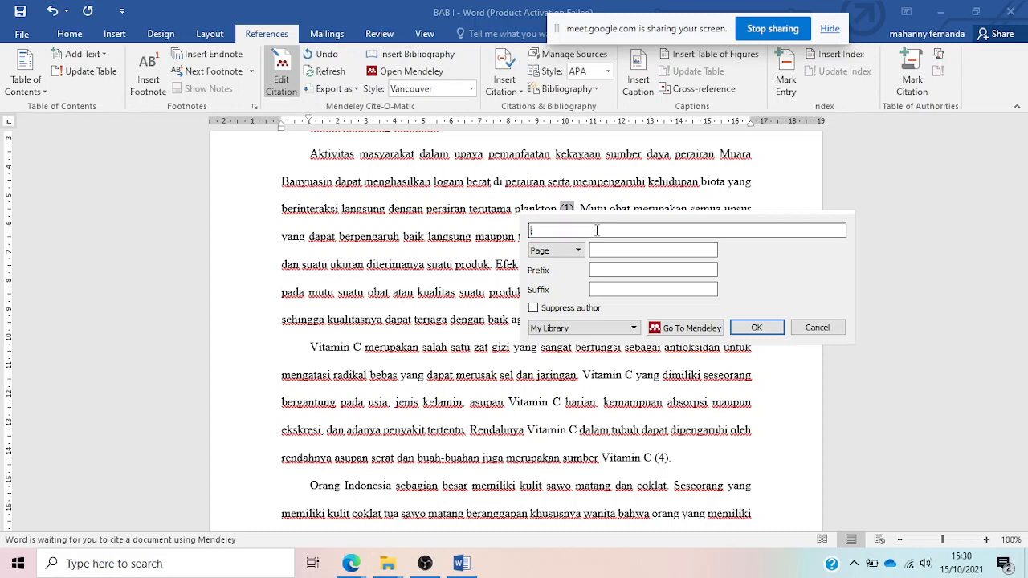
{"action": "left_click", "coordinate": [671, 330]}
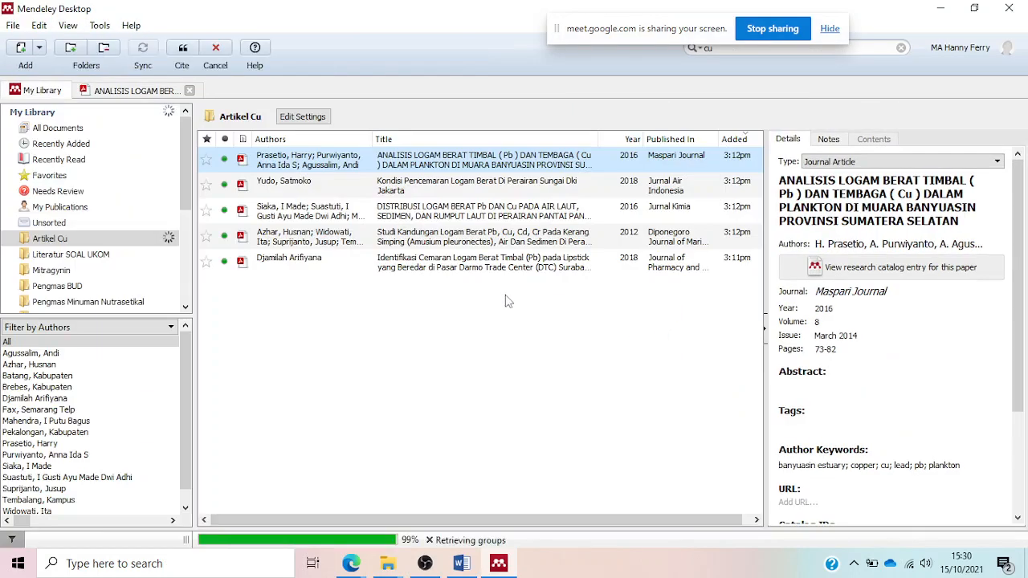
{"action": "left_click", "coordinate": [463, 562]}
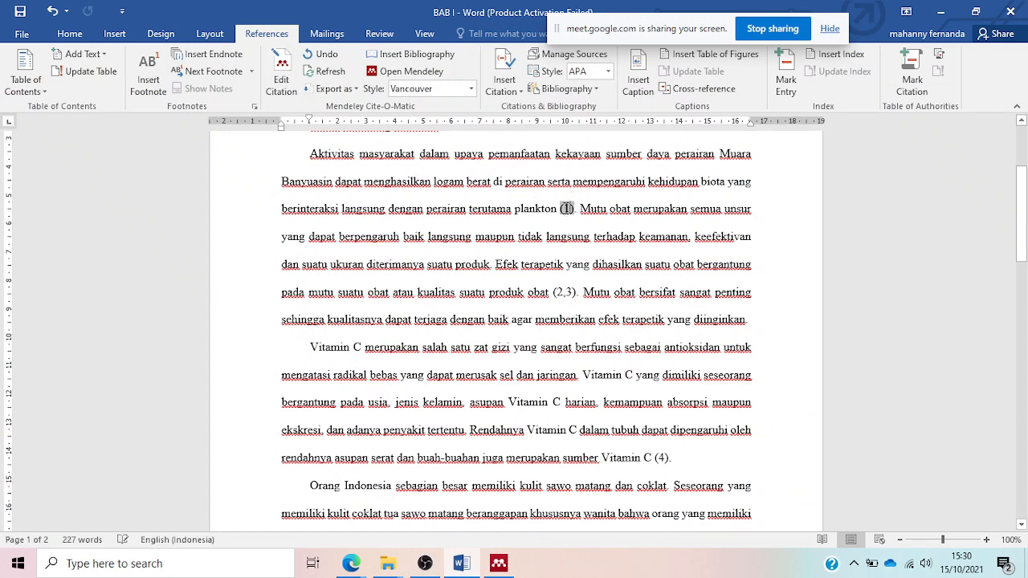
- Replace the citation after "plankton" with the 2018 article "Kondisi Pencemaran Logam Berat Di Perairan Sungai Dki Jakarta", searching by the author's surname
{"action": "left_click", "coordinate": [282, 77]}
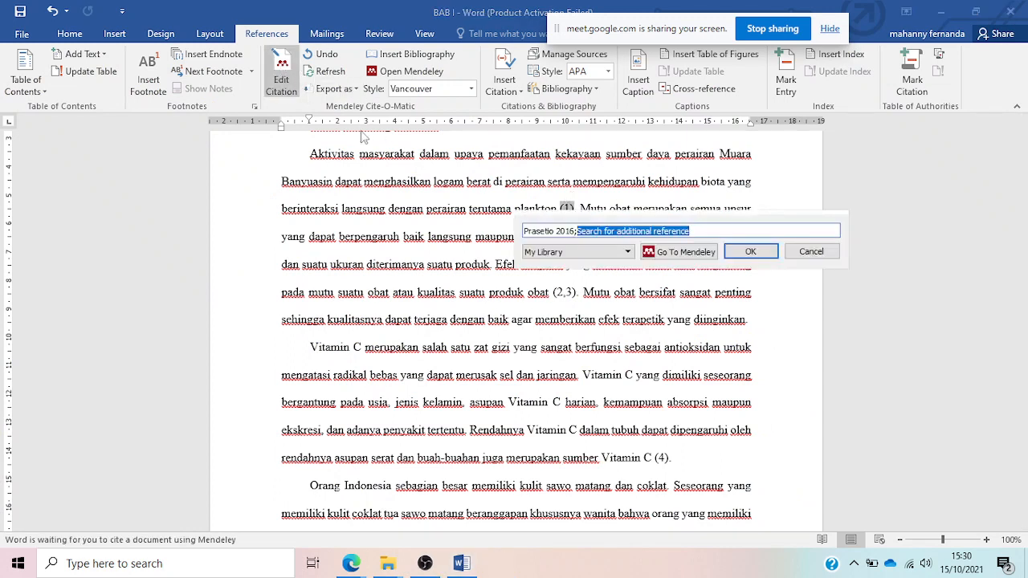
{"action": "key", "text": "BackSpace"}
{"action": "key", "text": "BackSpace"}
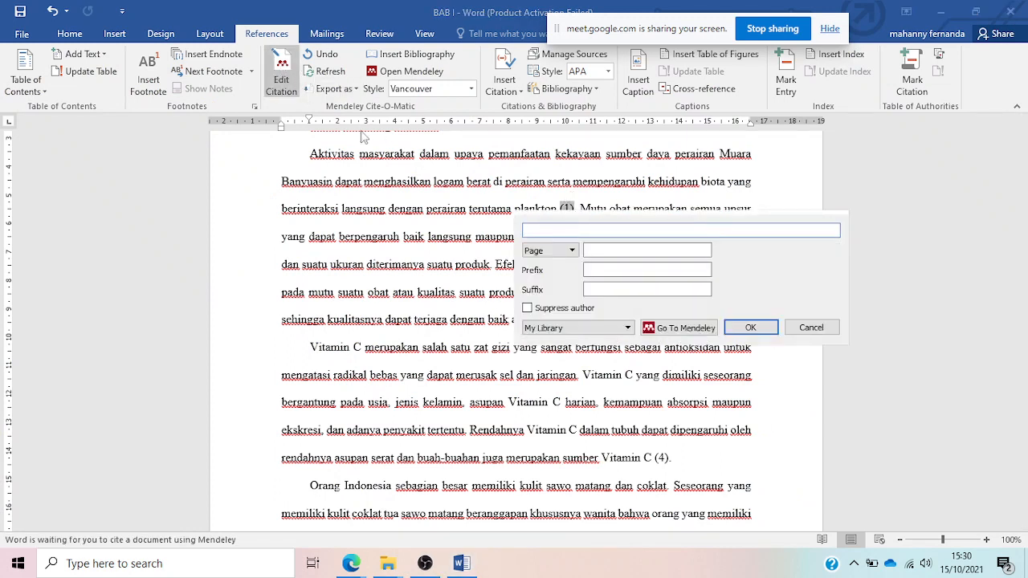
{"action": "type", "text": "yudo"}
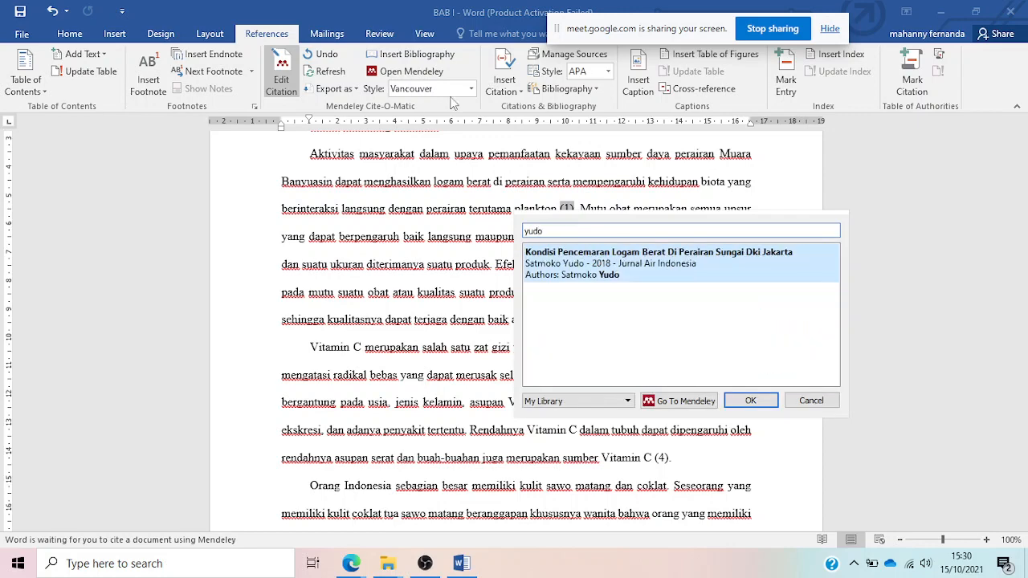
{"action": "left_click", "coordinate": [593, 261]}
{"action": "left_click", "coordinate": [747, 252]}
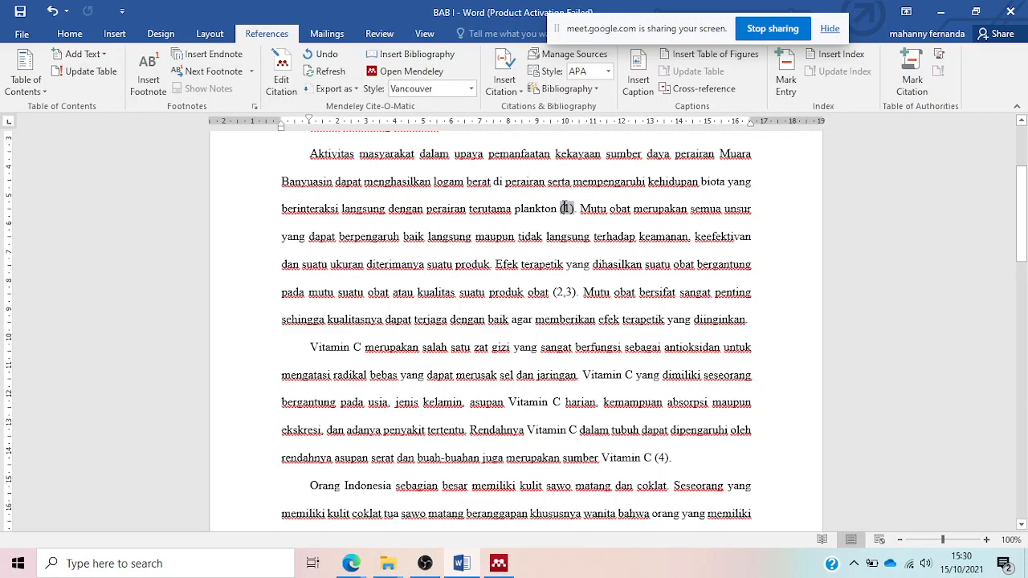
- Insert the Mendeley bibliography on the line below the "DAFTAR PUSTAKA" heading
{"action": "scroll", "coordinate": [533, 294], "scroll_direction": "down", "scroll_amount": 5}
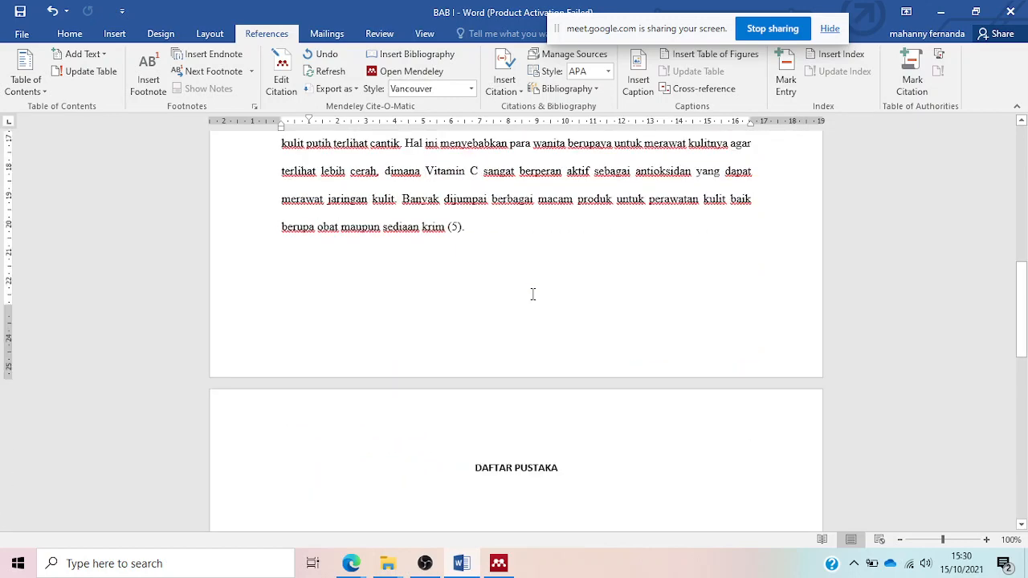
{"action": "scroll", "coordinate": [533, 294], "scroll_direction": "up", "scroll_amount": 5}
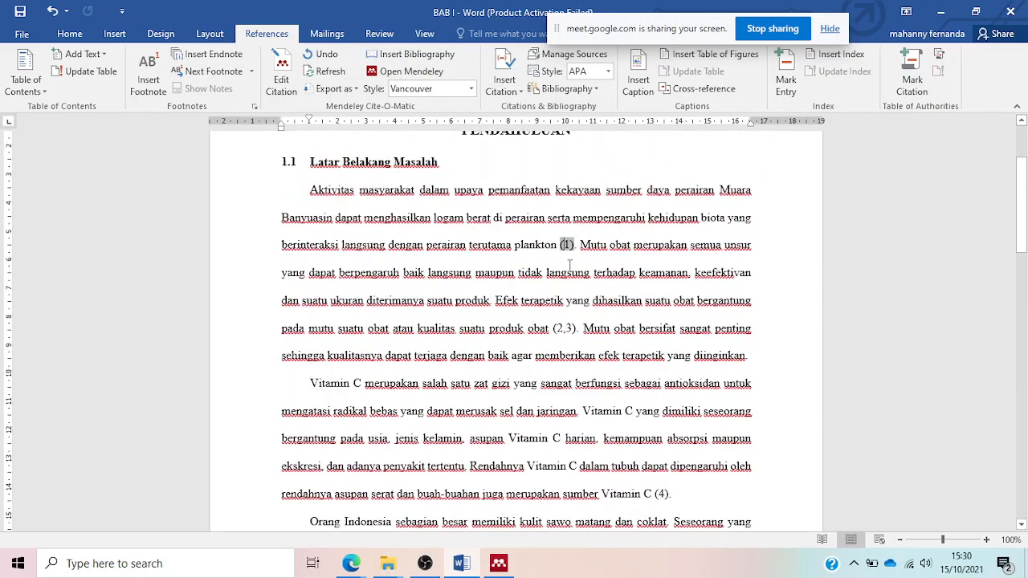
{"action": "scroll", "coordinate": [586, 434], "scroll_direction": "down", "scroll_amount": 3}
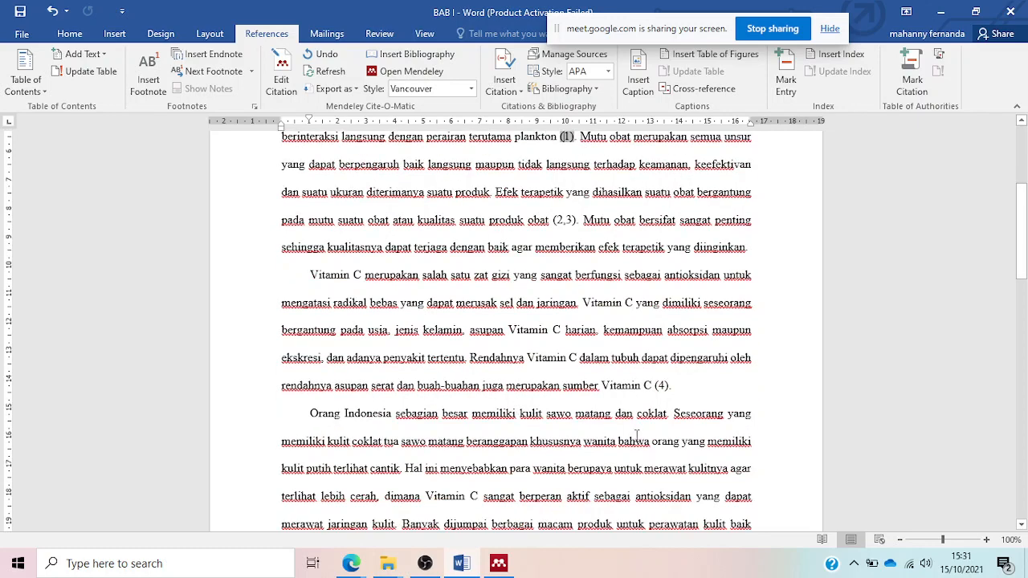
{"action": "scroll", "coordinate": [478, 337], "scroll_direction": "down", "scroll_amount": 1}
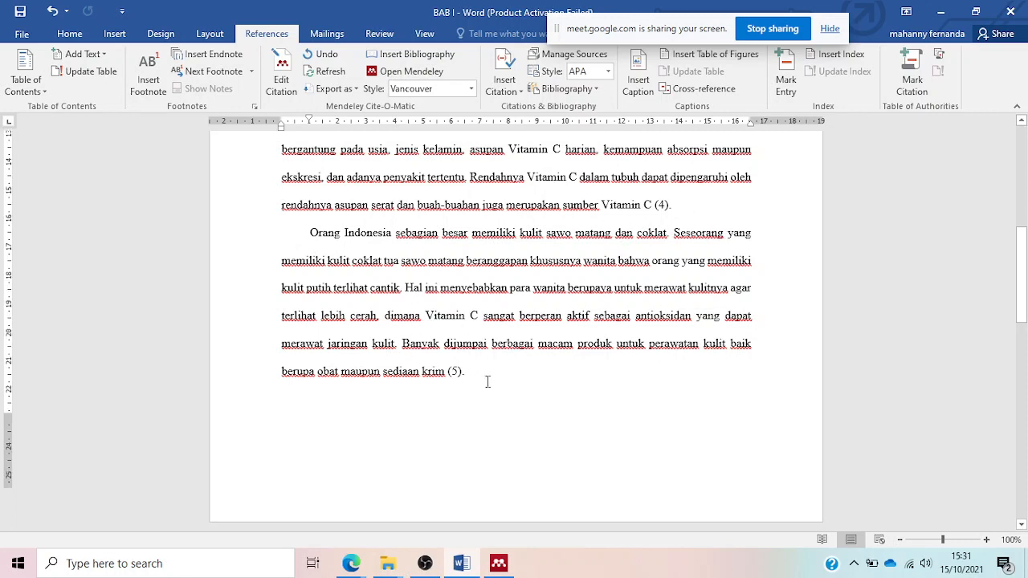
{"action": "scroll", "coordinate": [486, 378], "scroll_direction": "down", "scroll_amount": 3}
{"action": "left_click", "coordinate": [575, 441]}
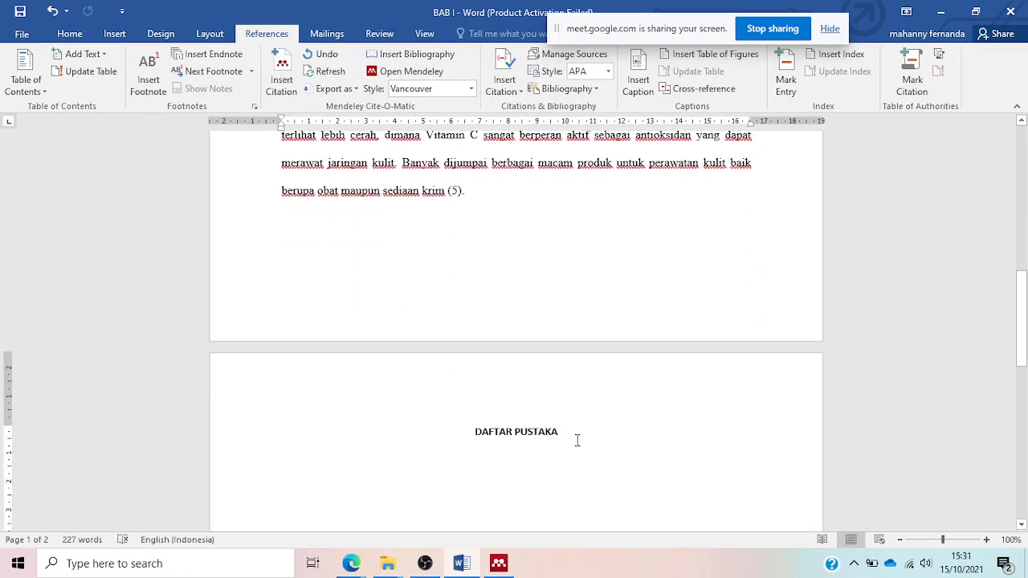
{"action": "key", "text": "Return"}
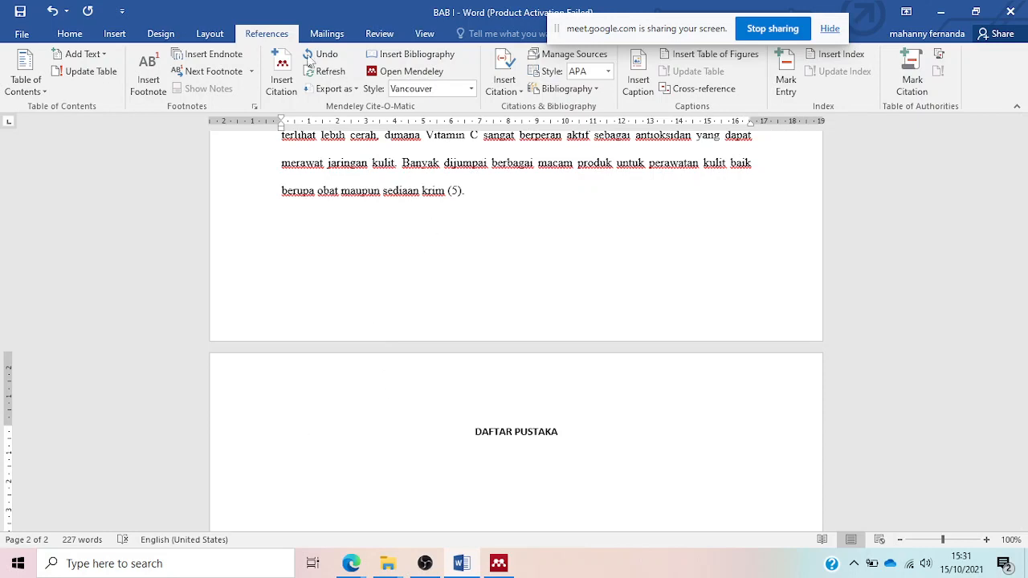
{"action": "left_click", "coordinate": [421, 58]}
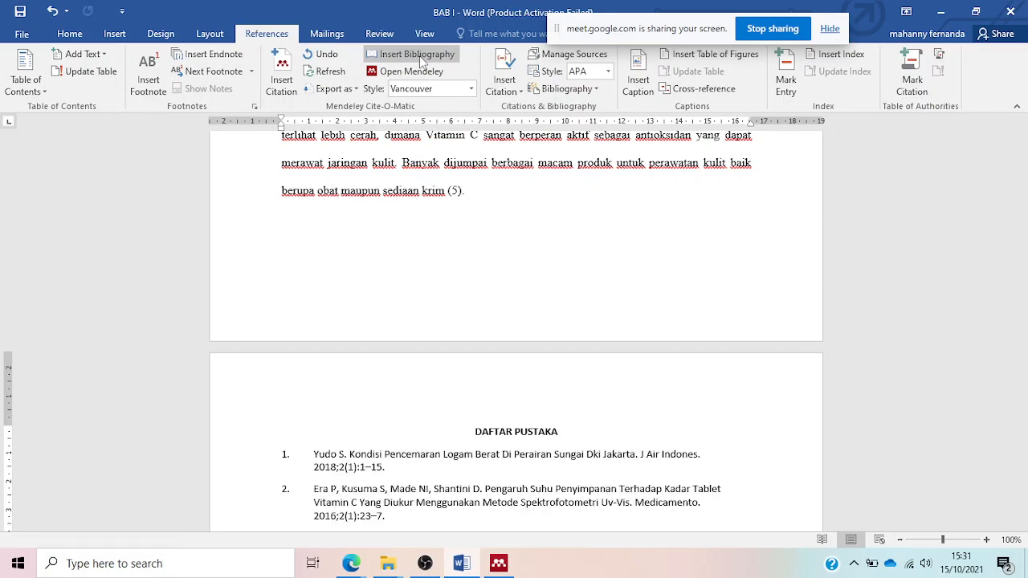
{"action": "scroll", "coordinate": [403, 426], "scroll_direction": "down", "scroll_amount": 5}
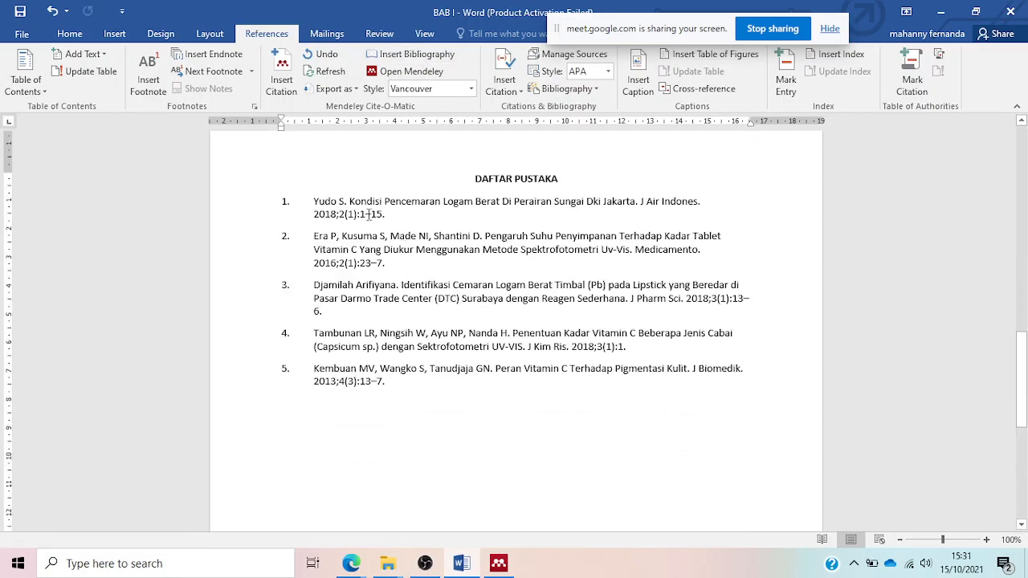
- Replace the citation after "plankton" with the 2010 Biological Conservation article, searching by an author's first name
{"action": "scroll", "coordinate": [554, 354], "scroll_direction": "up", "scroll_amount": 15}
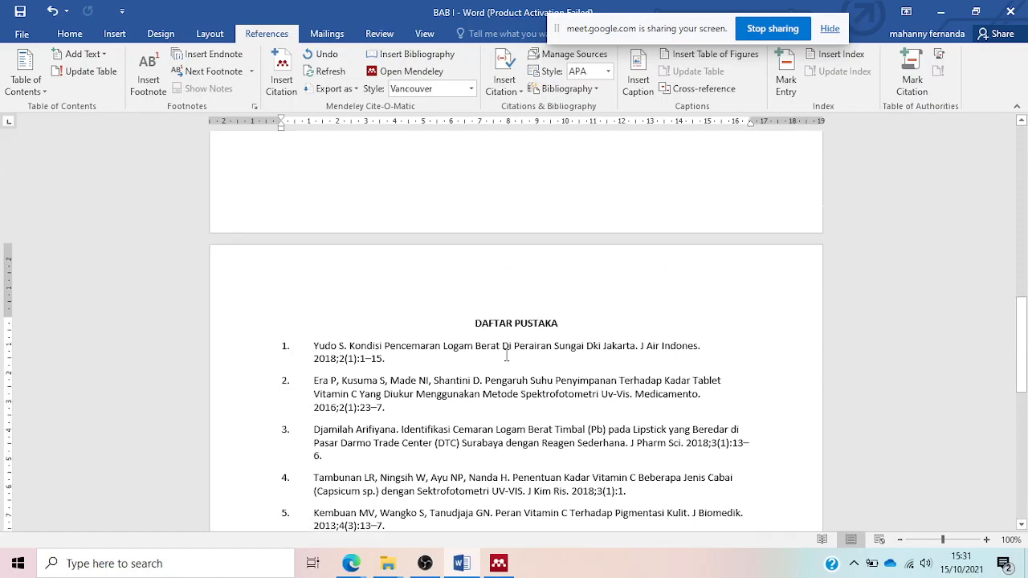
{"action": "left_click", "coordinate": [567, 208]}
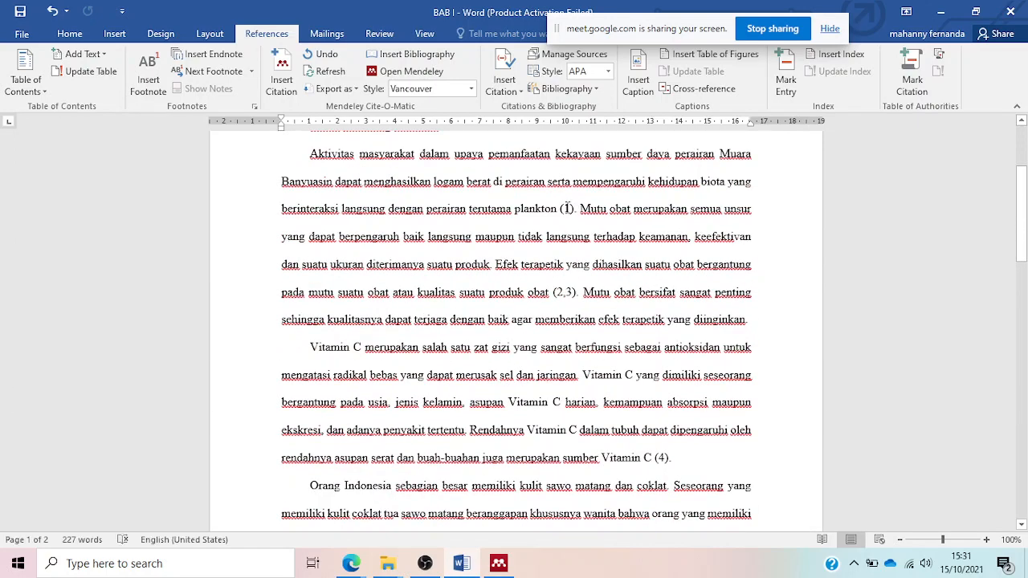
{"action": "left_click", "coordinate": [281, 76]}
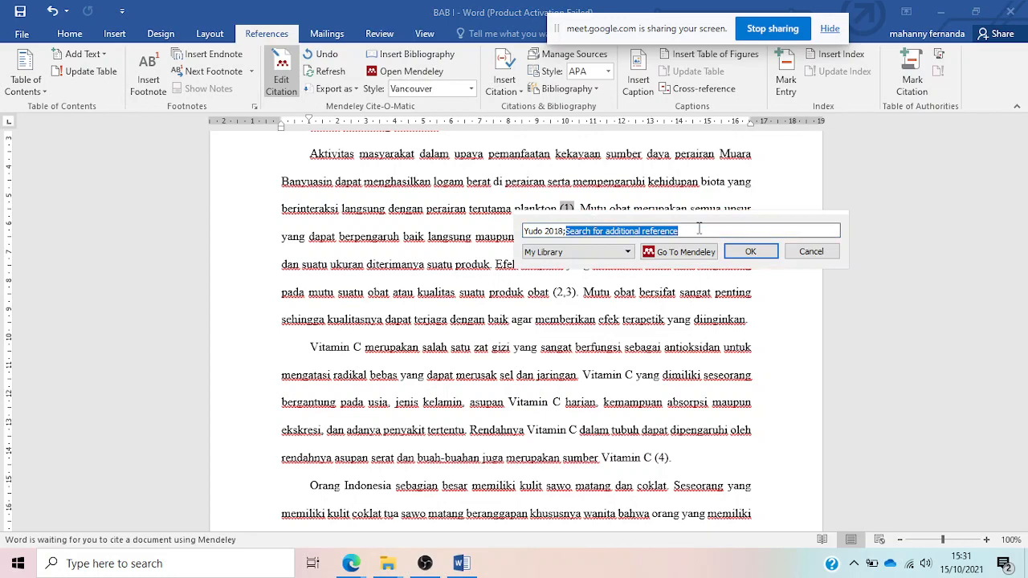
{"action": "key", "text": "BackSpace"}
{"action": "key", "text": "BackSpace"}
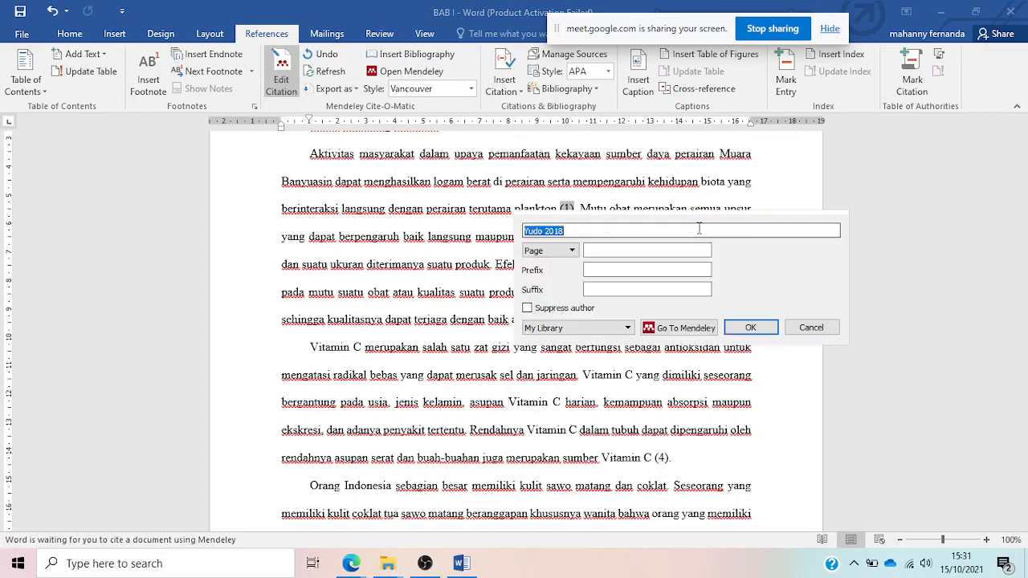
{"action": "type", "text": "harry"}
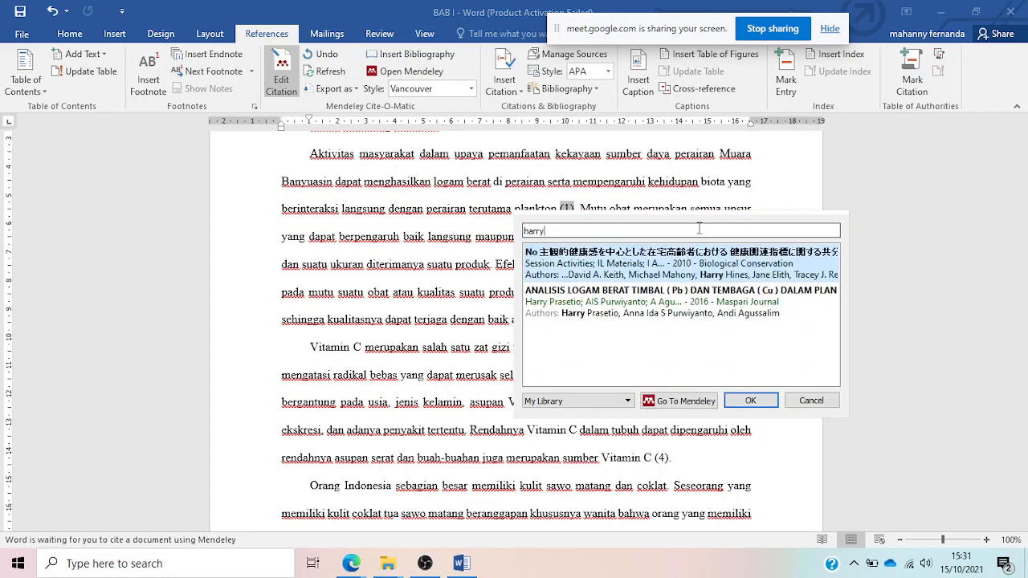
{"action": "left_click", "coordinate": [751, 401]}
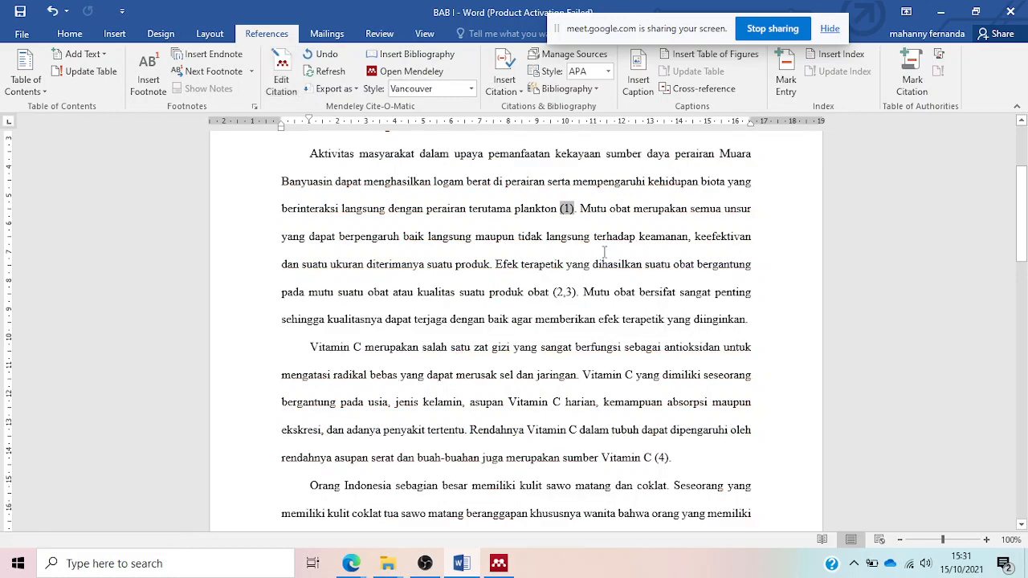
- Examine the updated bibliography under "DAFTAR PUSTAKA", especially the first entry's authors, title, journal and year
{"action": "scroll", "coordinate": [604, 253], "scroll_direction": "down", "scroll_amount": 8}
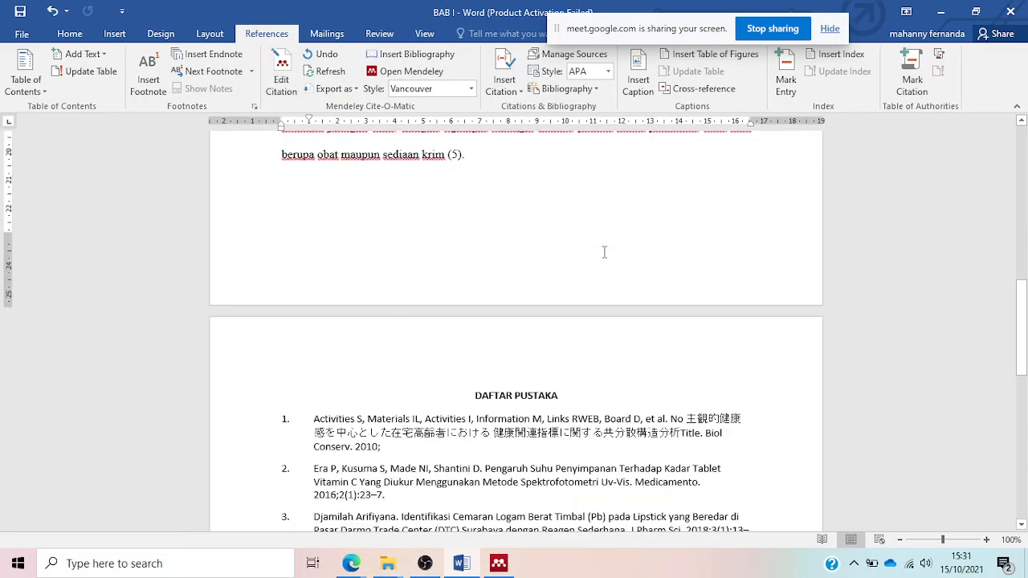
{"action": "scroll", "coordinate": [604, 252], "scroll_direction": "up", "scroll_amount": 3}
{"action": "scroll", "coordinate": [506, 354], "scroll_direction": "down", "scroll_amount": 6}
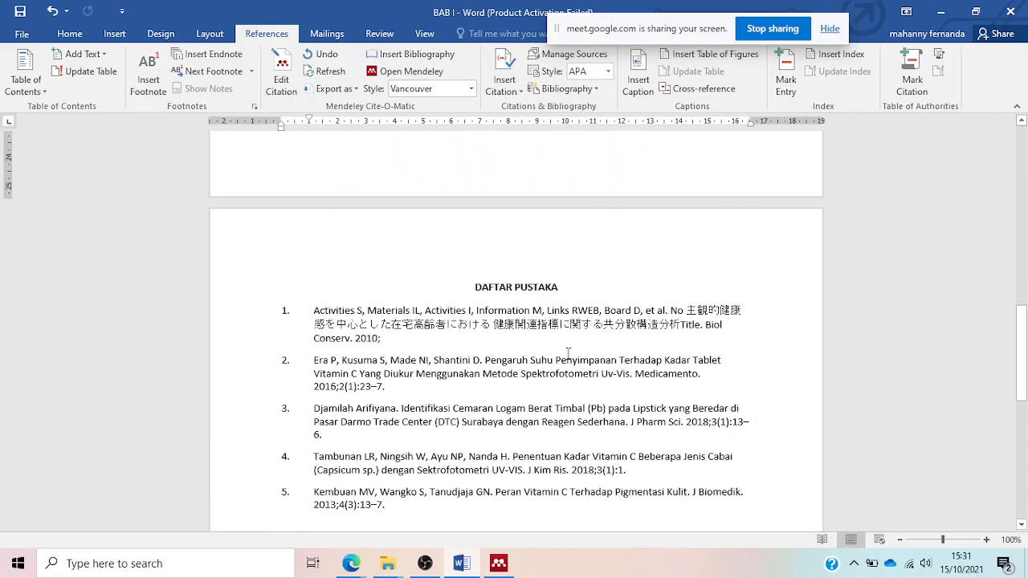
{"action": "left_click", "coordinate": [509, 330]}
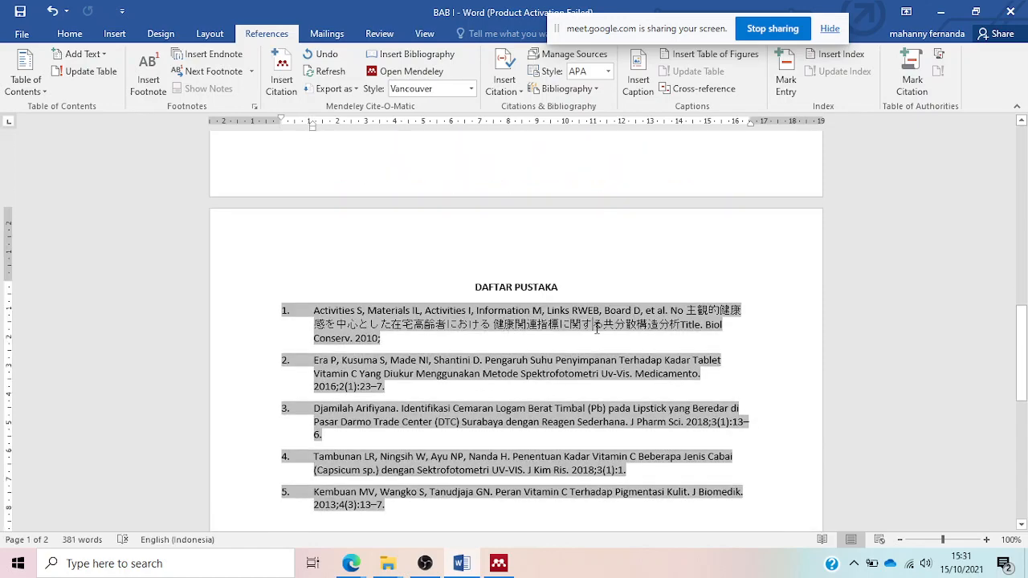
{"action": "scroll", "coordinate": [645, 195], "scroll_direction": "up", "scroll_amount": 3}
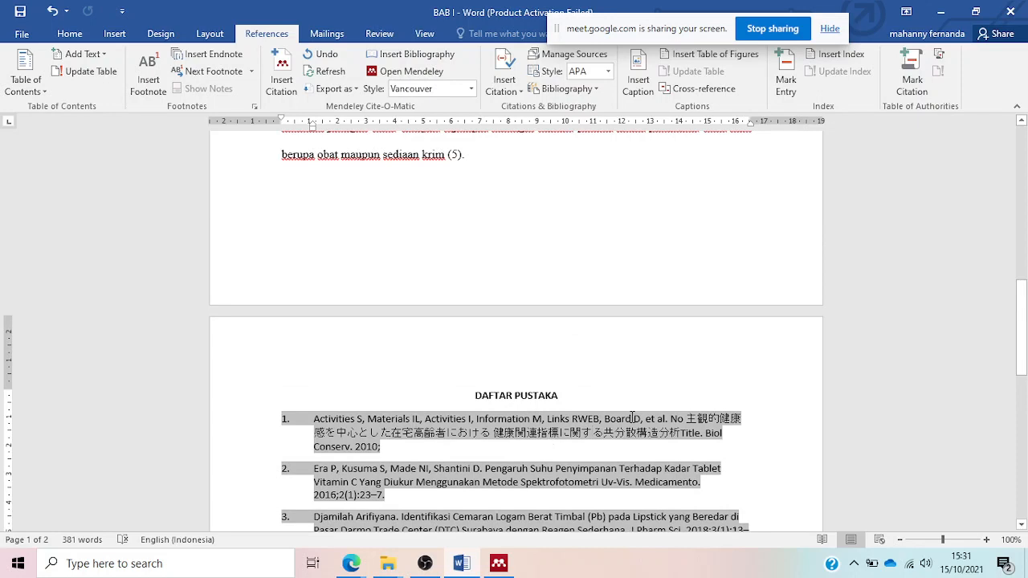
{"action": "left_click", "coordinate": [593, 433]}
{"action": "scroll", "coordinate": [450, 432], "scroll_direction": "up", "scroll_amount": 1}
{"action": "scroll", "coordinate": [450, 430], "scroll_direction": "down", "scroll_amount": 2}
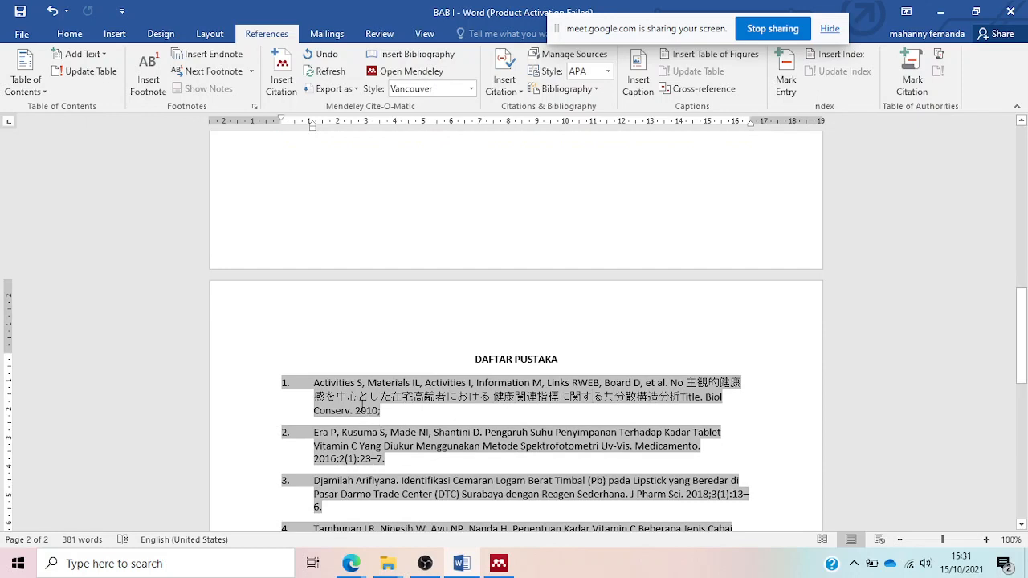
{"action": "left_click", "coordinate": [320, 383]}
{"action": "scroll", "coordinate": [433, 397], "scroll_direction": "down", "scroll_amount": 2}
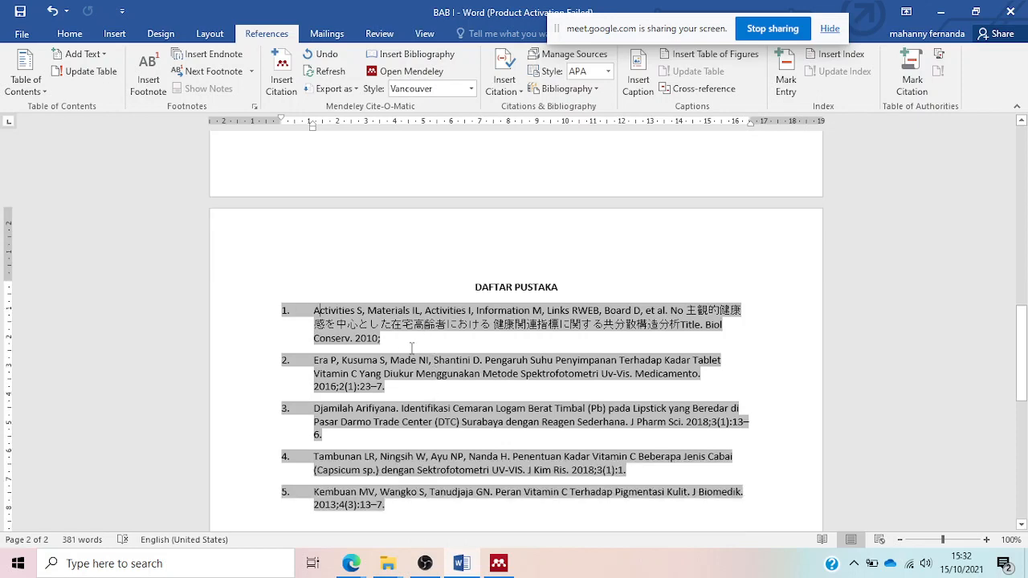
{"action": "left_click", "coordinate": [541, 225]}
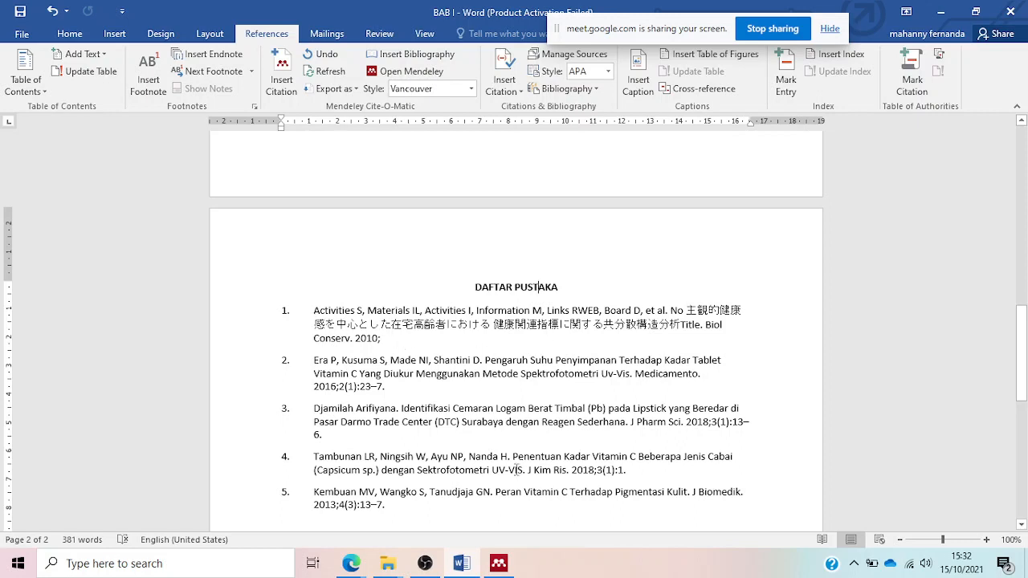
{"action": "left_click", "coordinate": [331, 337]}
- In Mendeley, open the 2016 Maspari Journal article and check its title in the document details, then return to Word
{"action": "left_click", "coordinate": [499, 563]}
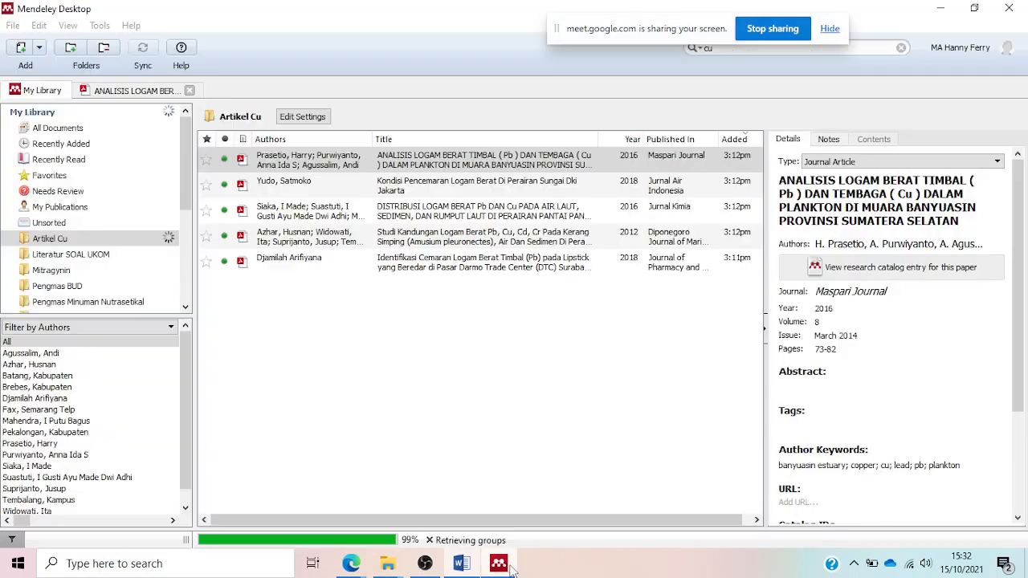
{"action": "double_click", "coordinate": [317, 165]}
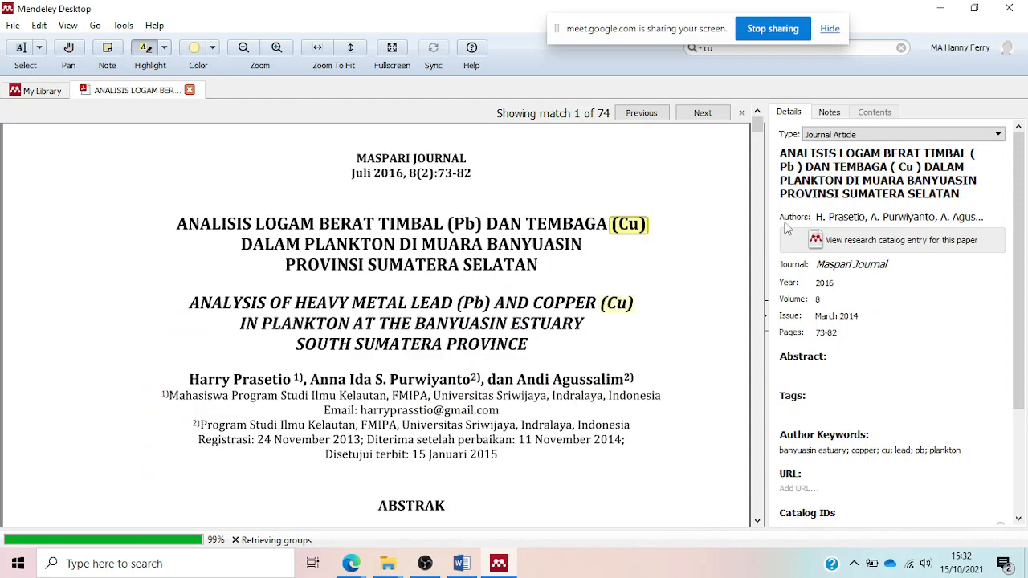
{"action": "left_click", "coordinate": [863, 180]}
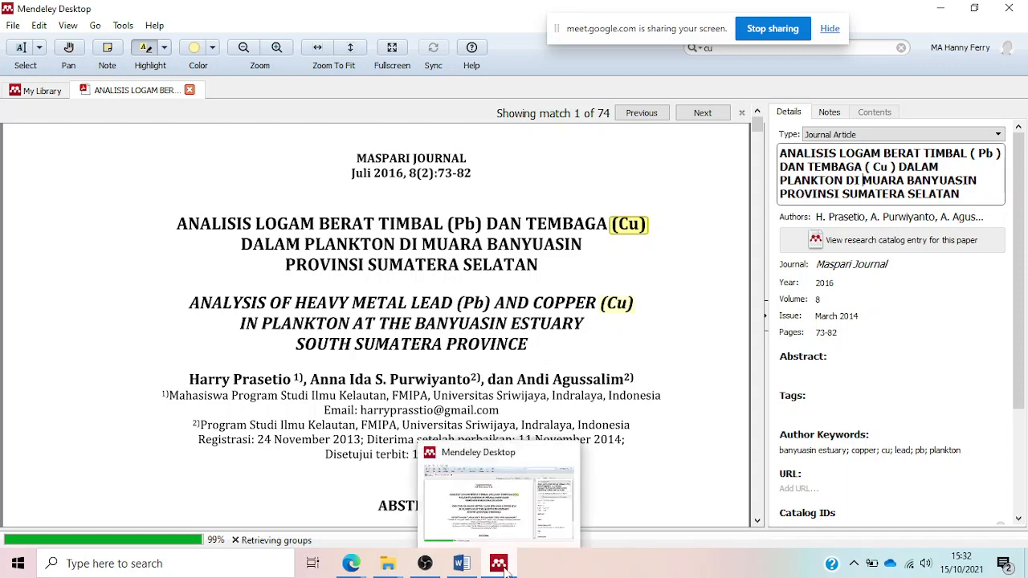
{"action": "left_click", "coordinate": [461, 565]}
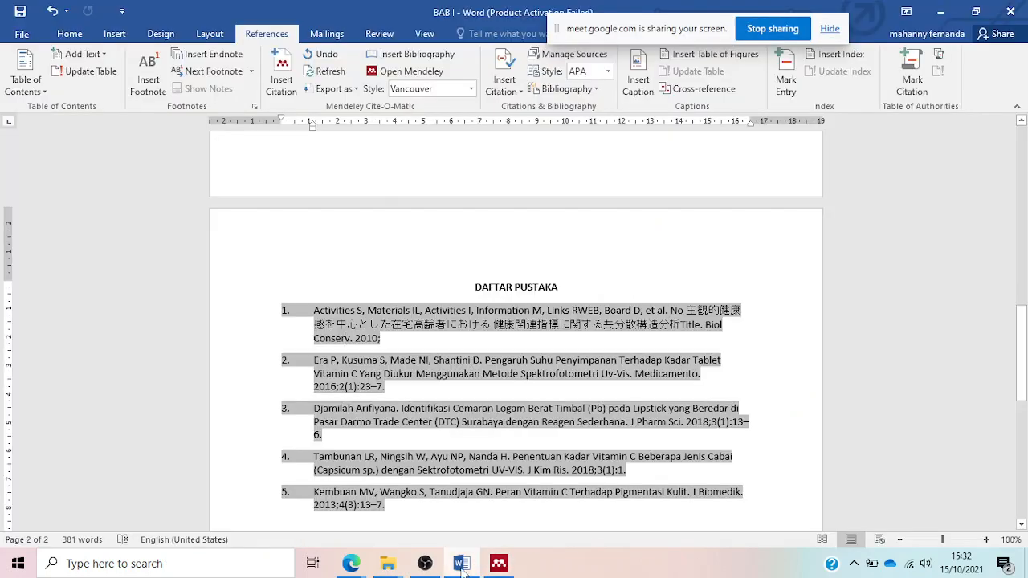
- Replace the citation after "plankton" with the 2016 Maspari Journal article, searching by its first author's first name
{"action": "scroll", "coordinate": [634, 209], "scroll_direction": "up", "scroll_amount": 15}
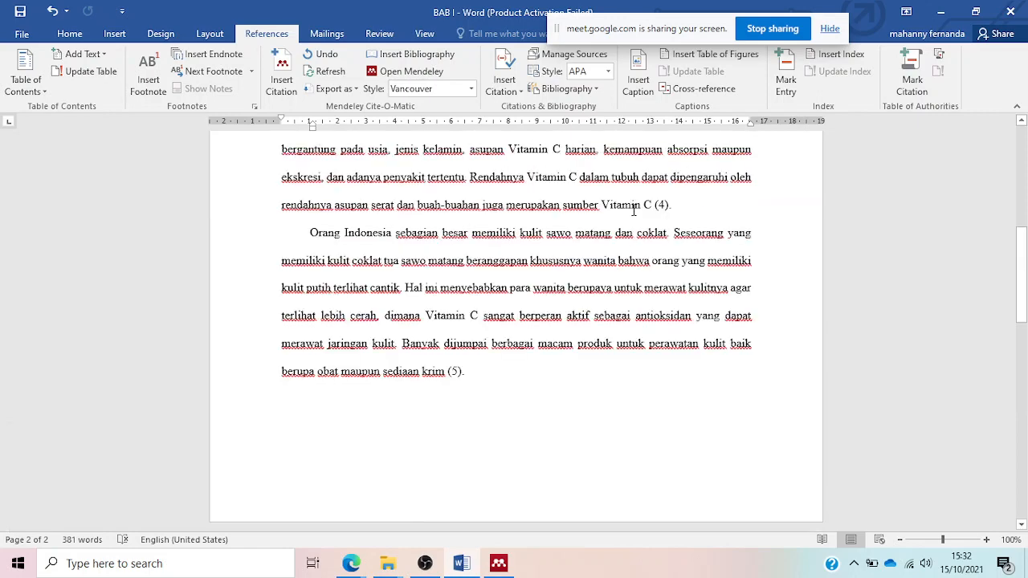
{"action": "scroll", "coordinate": [634, 209], "scroll_direction": "down", "scroll_amount": 1}
{"action": "left_click", "coordinate": [567, 227]}
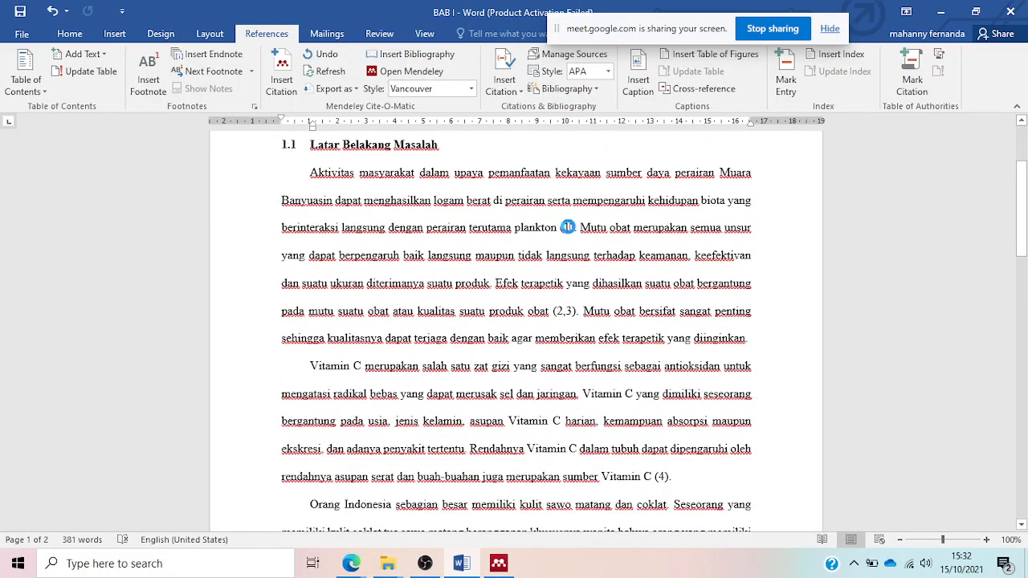
{"action": "left_click", "coordinate": [281, 81]}
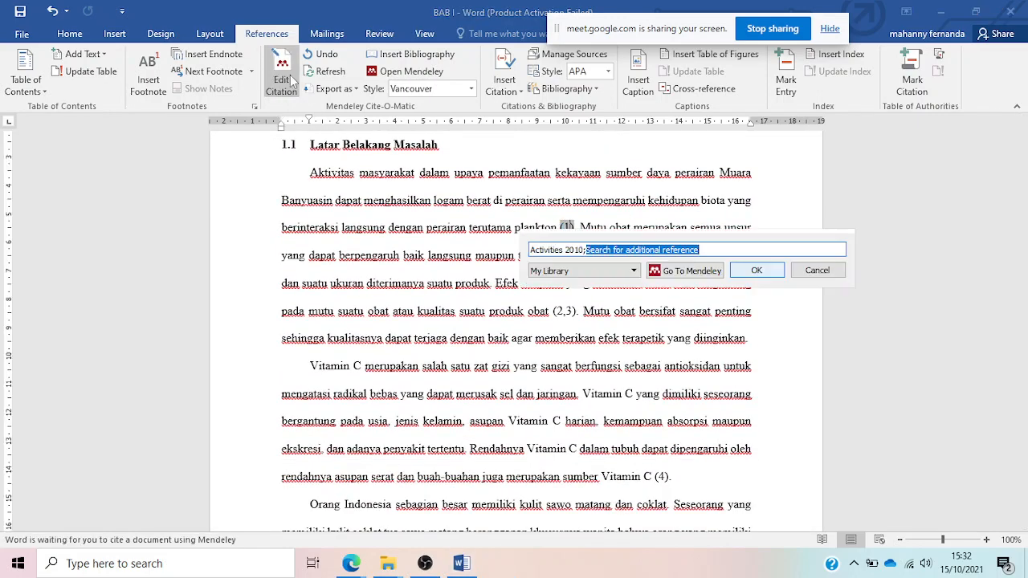
{"action": "left_click", "coordinate": [580, 250]}
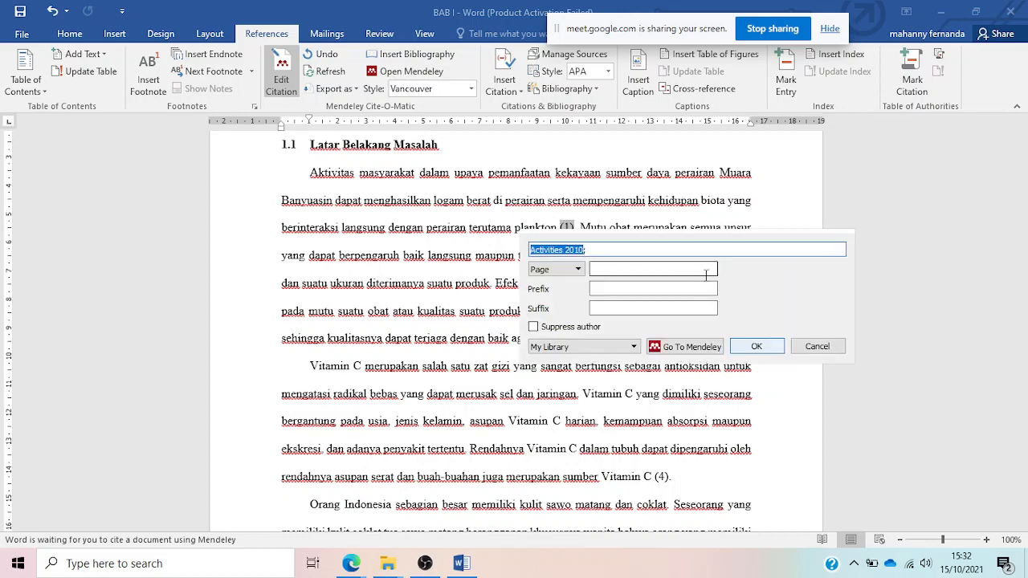
{"action": "type", "text": "ha"}
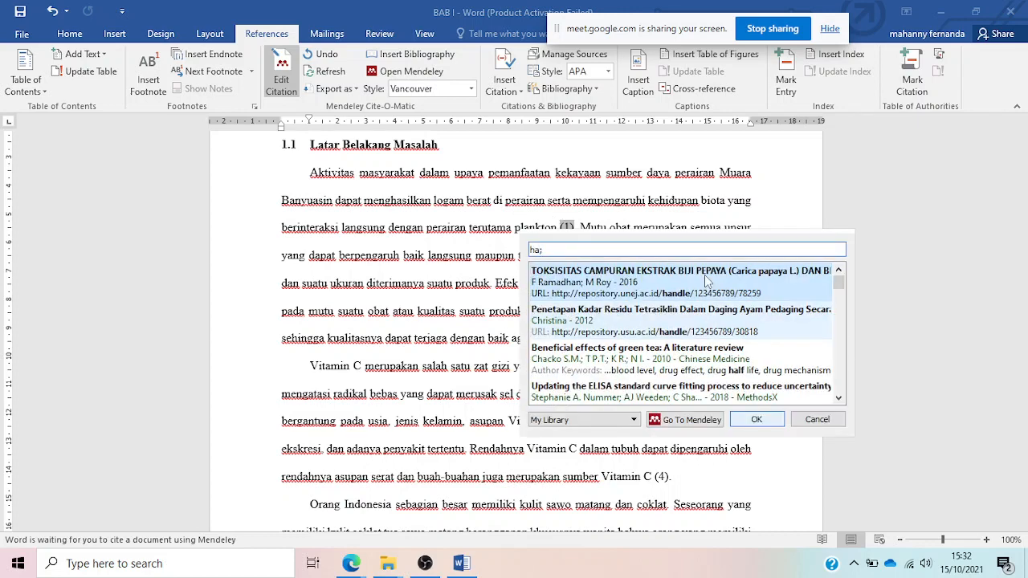
{"action": "type", "text": "rry"}
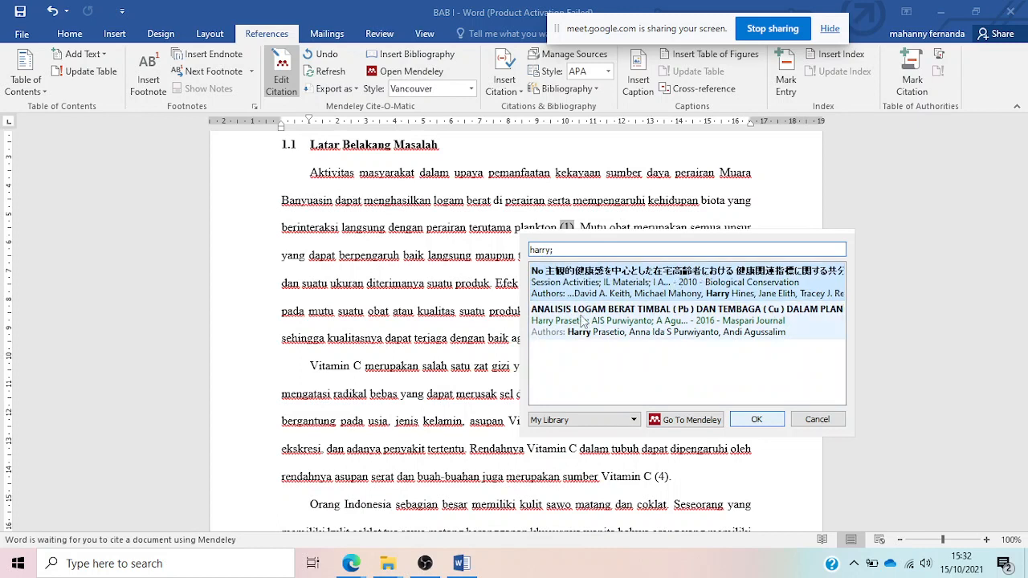
{"action": "left_click", "coordinate": [583, 321]}
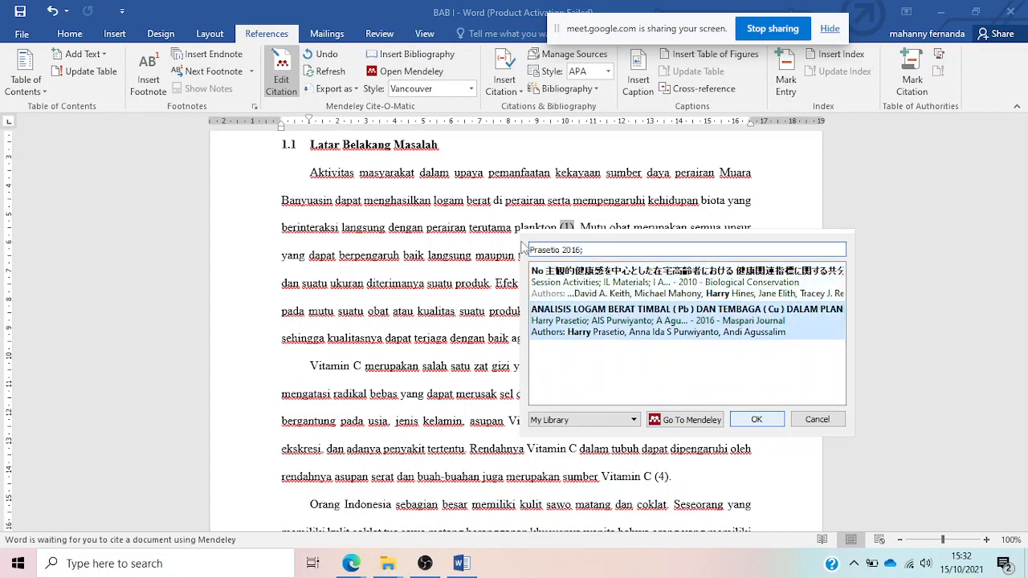
{"action": "left_click", "coordinate": [760, 418]}
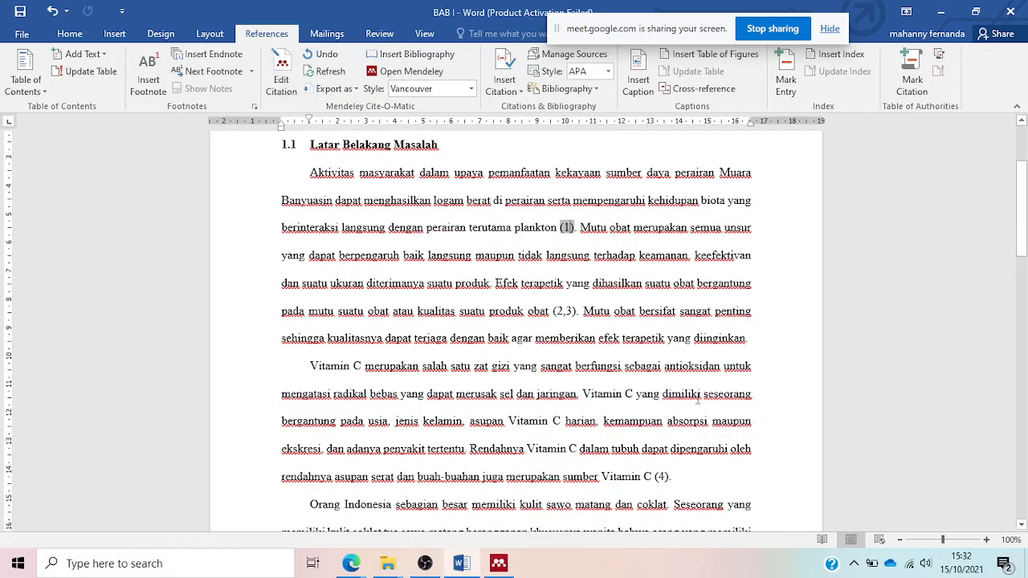
- Set the "DAFTAR PUSTAKA" heading and all bibliography entries to Times New Roman, size 12
{"action": "scroll", "coordinate": [667, 350], "scroll_direction": "down", "scroll_amount": 10}
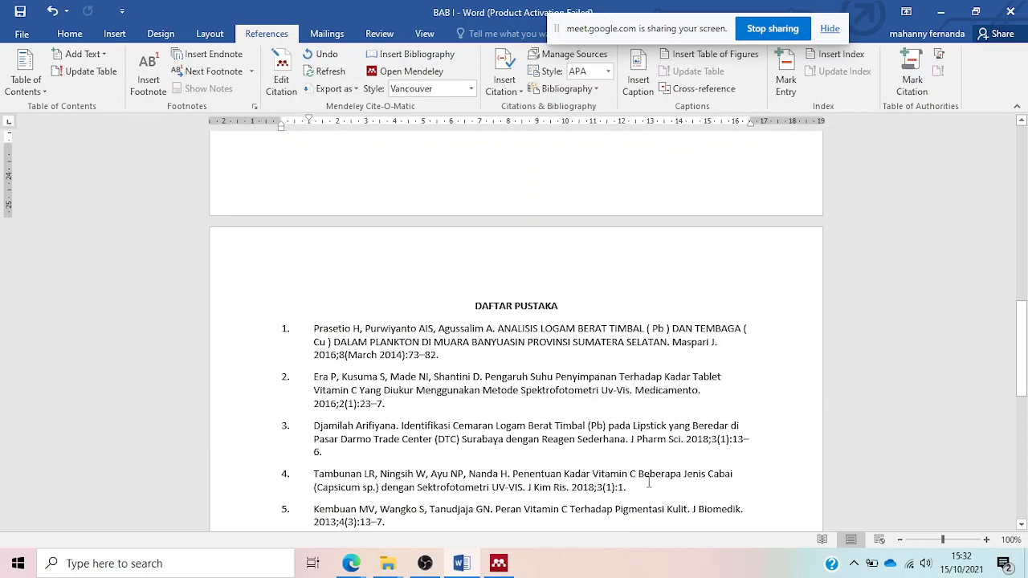
{"action": "scroll", "coordinate": [649, 483], "scroll_direction": "down", "scroll_amount": 2}
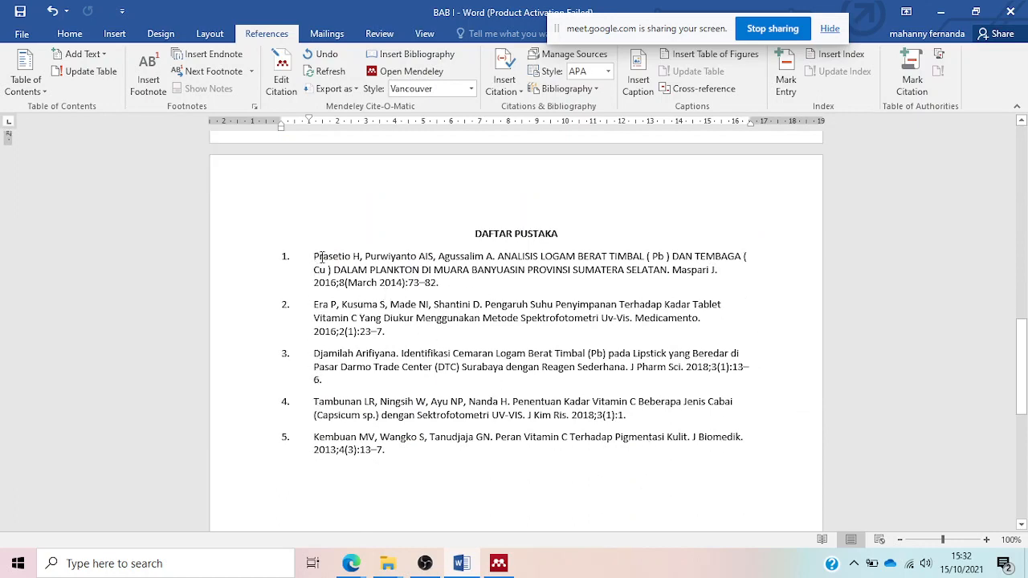
{"action": "left_click_drag", "start_coordinate": [474, 227], "coordinate": [516, 474]}
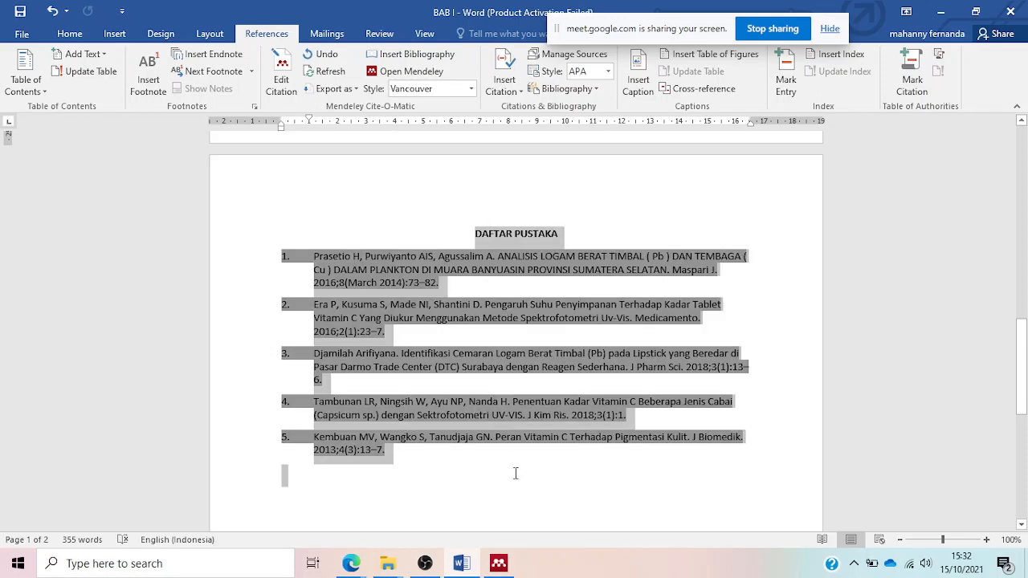
{"action": "left_click", "coordinate": [70, 32]}
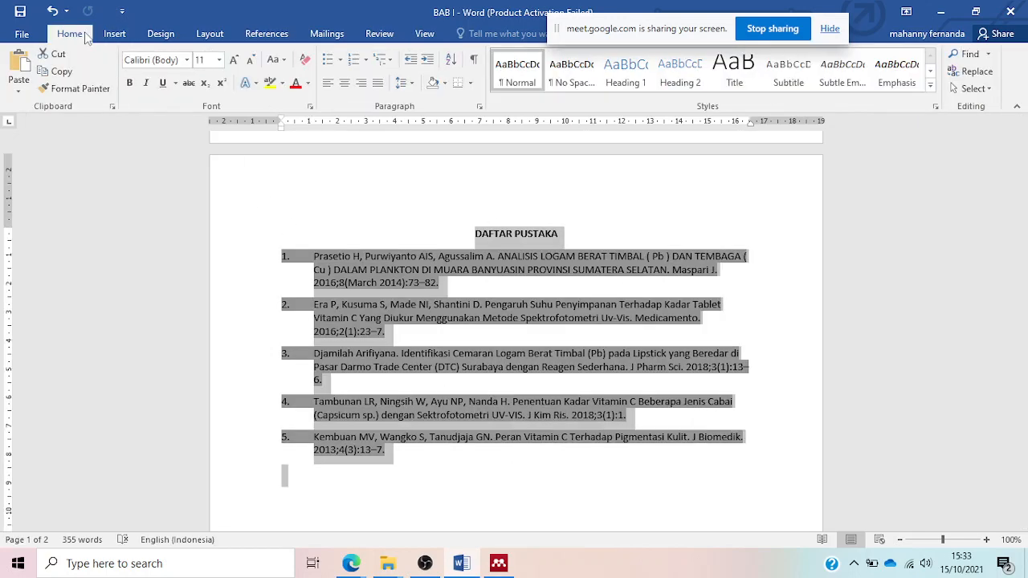
{"action": "left_click", "coordinate": [186, 60]}
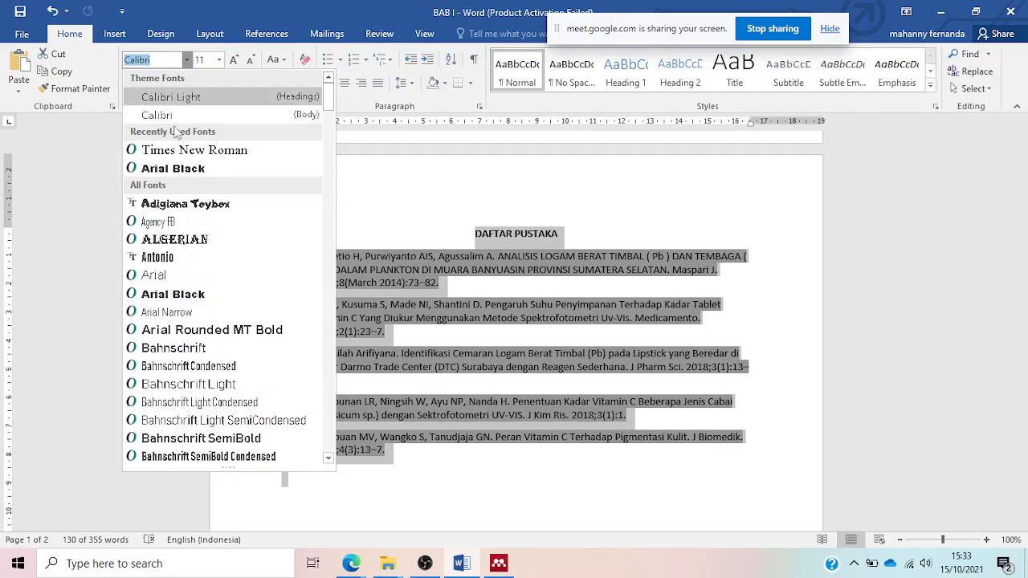
{"action": "left_click", "coordinate": [177, 150]}
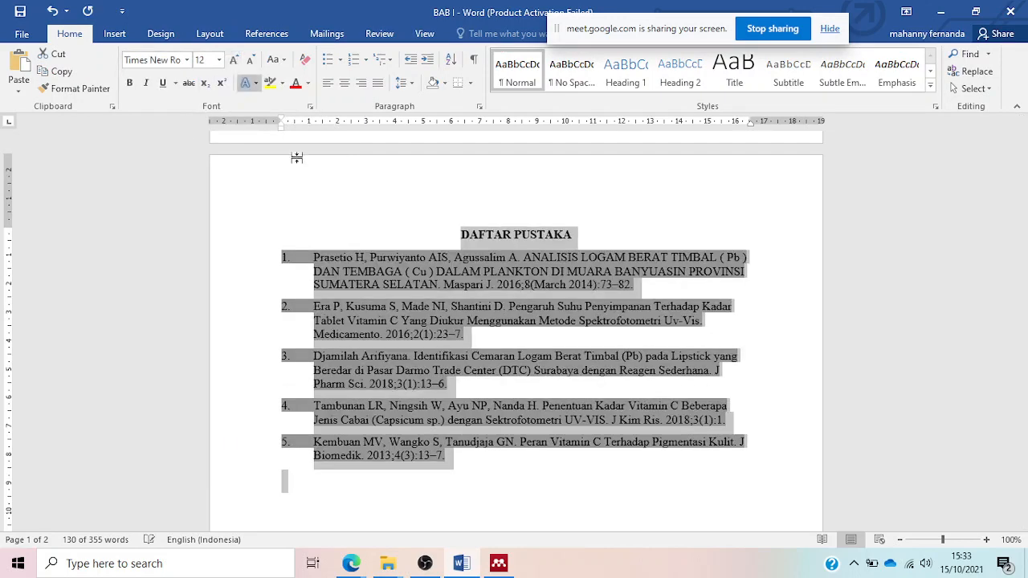
{"action": "left_click", "coordinate": [707, 234]}
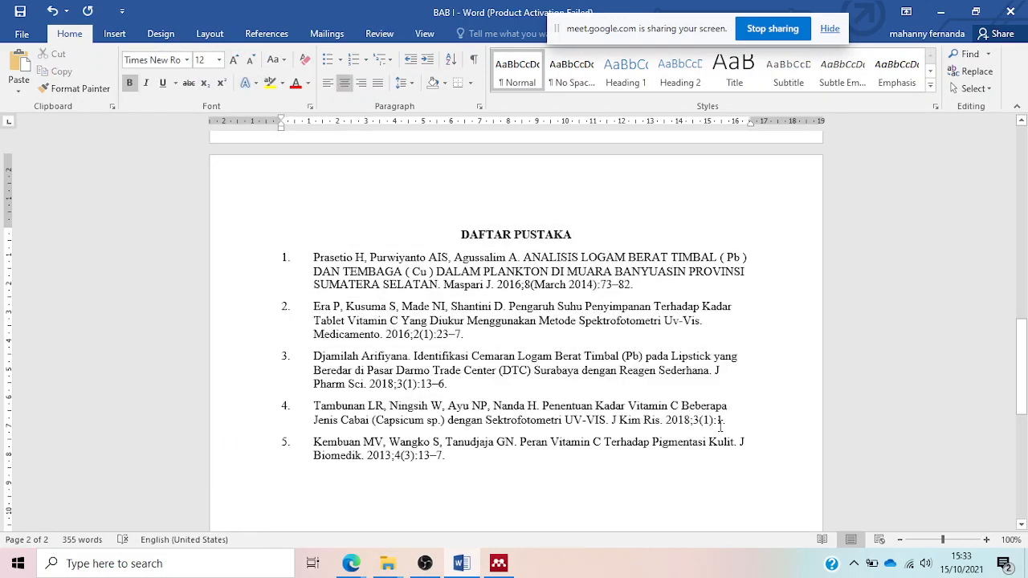
{"action": "left_click", "coordinate": [682, 476]}
- Change the Mendeley citation style to American Psychological Association 7th edition, choosing it from the installed citation styles
{"action": "scroll", "coordinate": [544, 295], "scroll_direction": "up", "scroll_amount": 15}
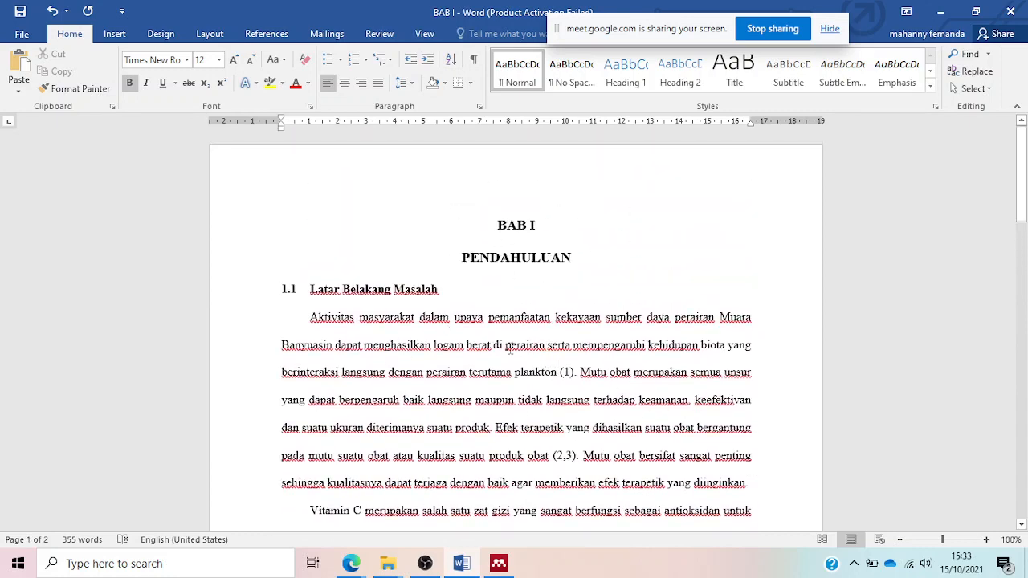
{"action": "left_click", "coordinate": [455, 325]}
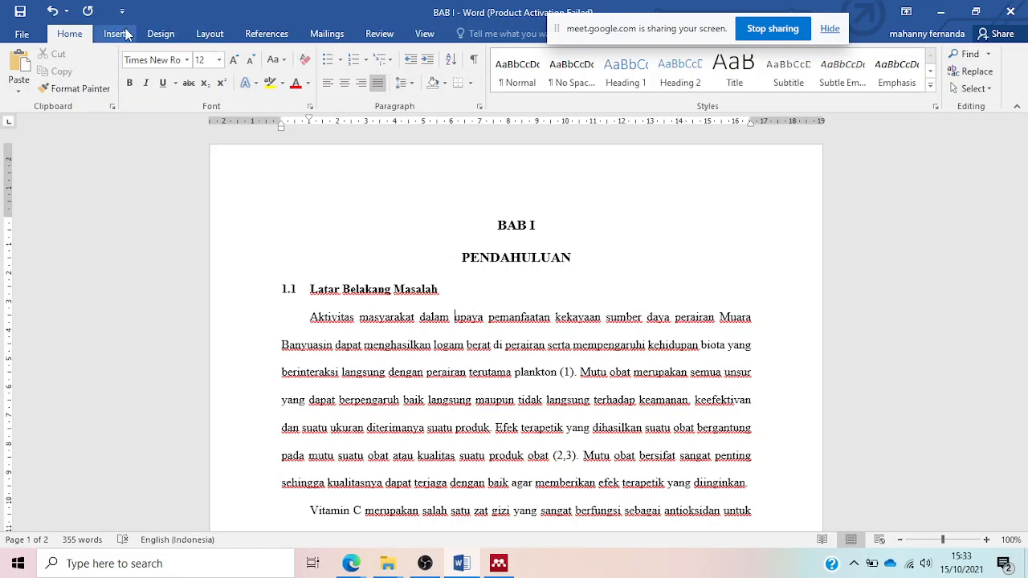
{"action": "left_click", "coordinate": [266, 34]}
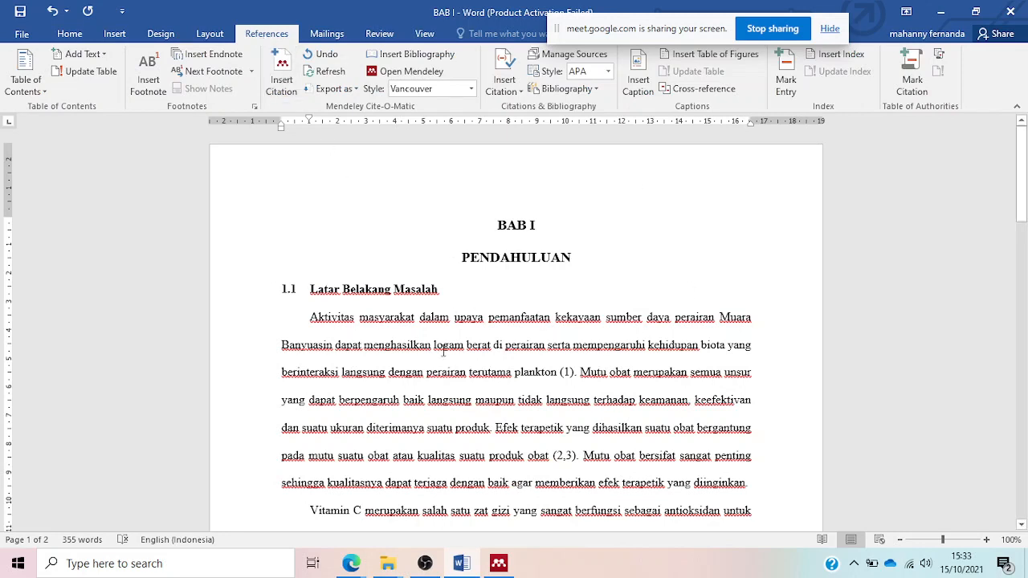
{"action": "left_click", "coordinate": [472, 89]}
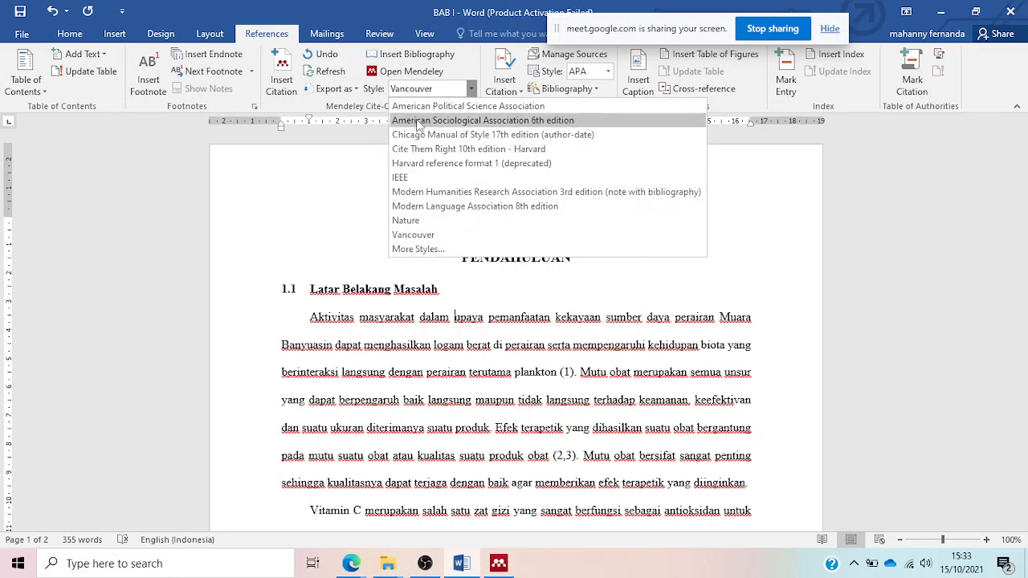
{"action": "left_click", "coordinate": [420, 250]}
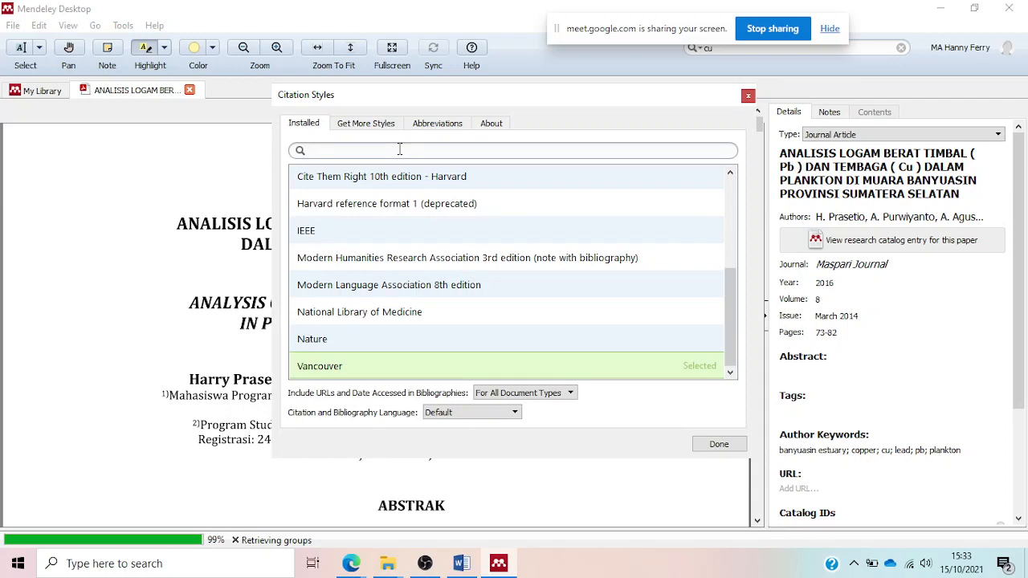
{"action": "type", "text": "apa"}
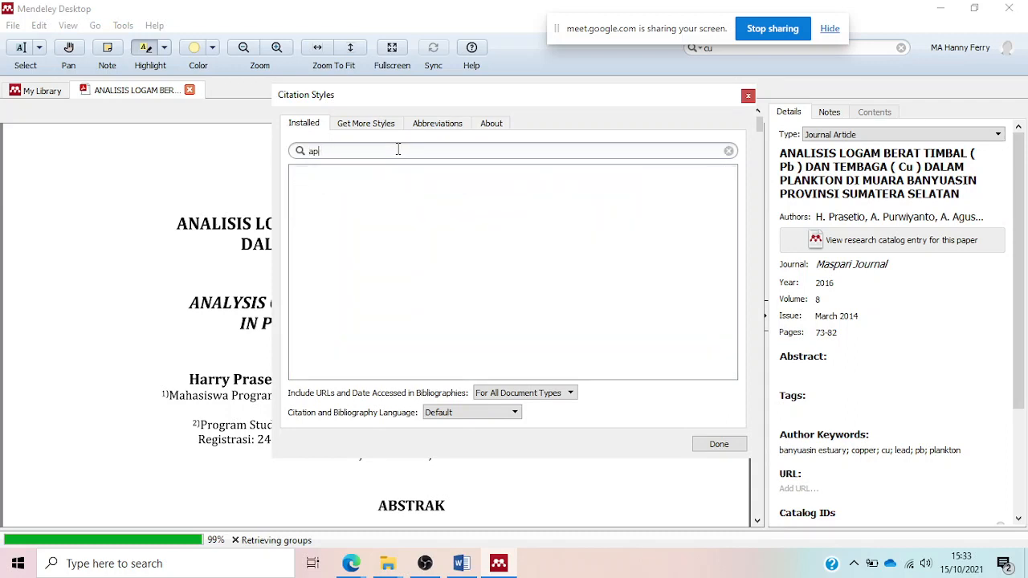
{"action": "key", "text": "BackSpace"}
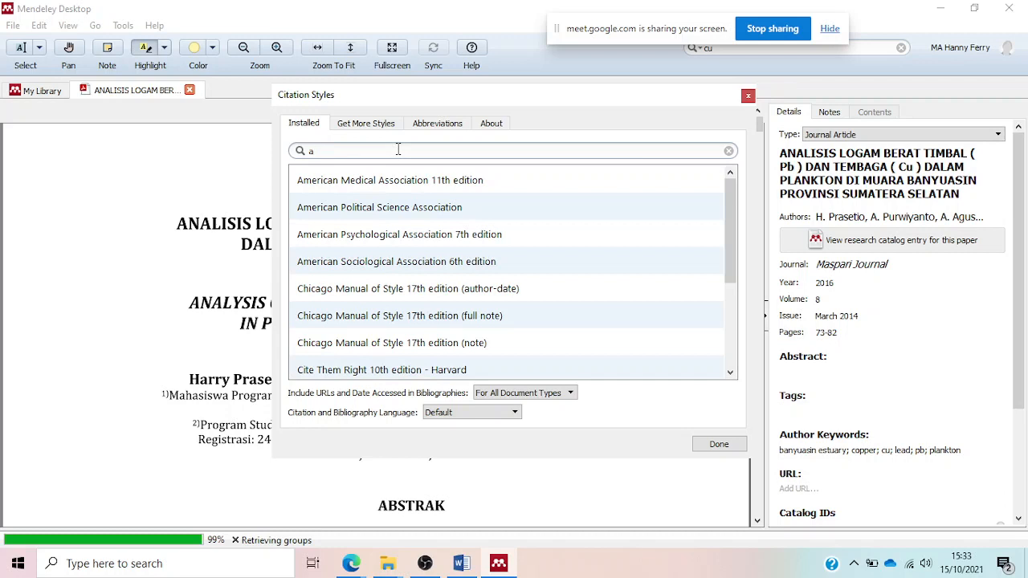
{"action": "left_click", "coordinate": [387, 238]}
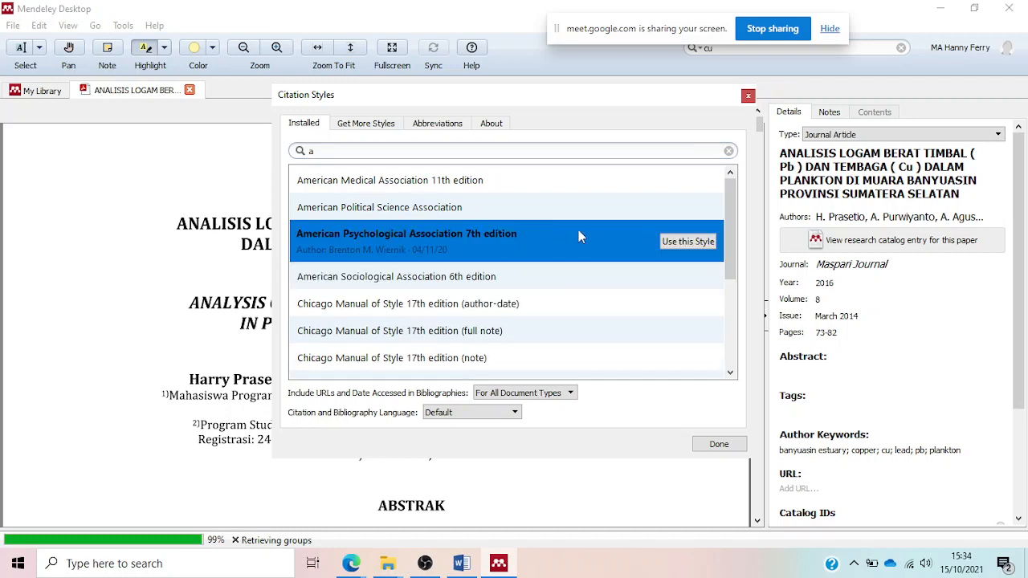
{"action": "left_click", "coordinate": [681, 243]}
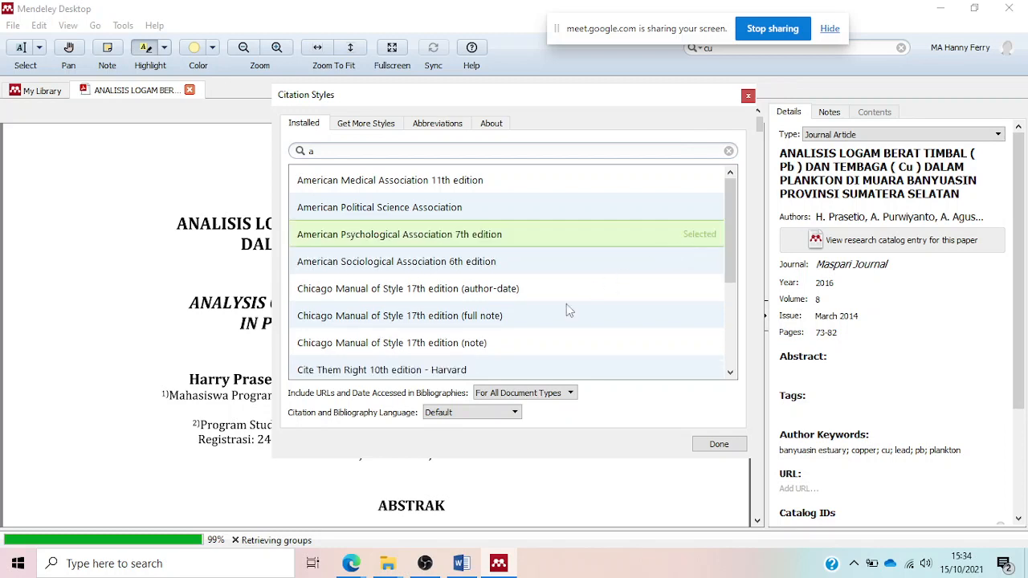
{"action": "left_click", "coordinate": [729, 451]}
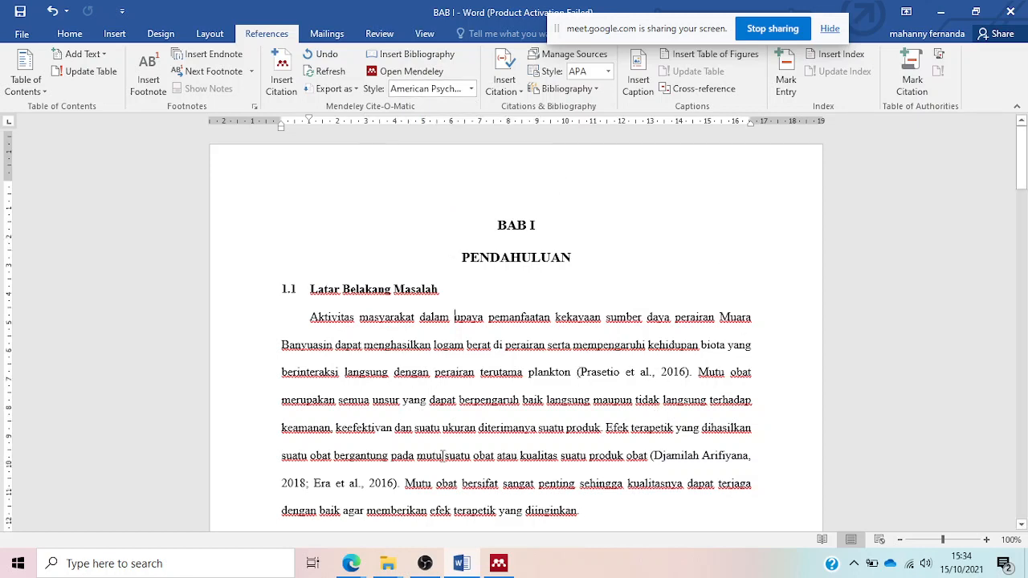
- Examine how the in-text citations in BAB I and the "DAFTAR PUSTAKA" entries are formatted in the new style
{"action": "scroll", "coordinate": [635, 401], "scroll_direction": "down", "scroll_amount": 2}
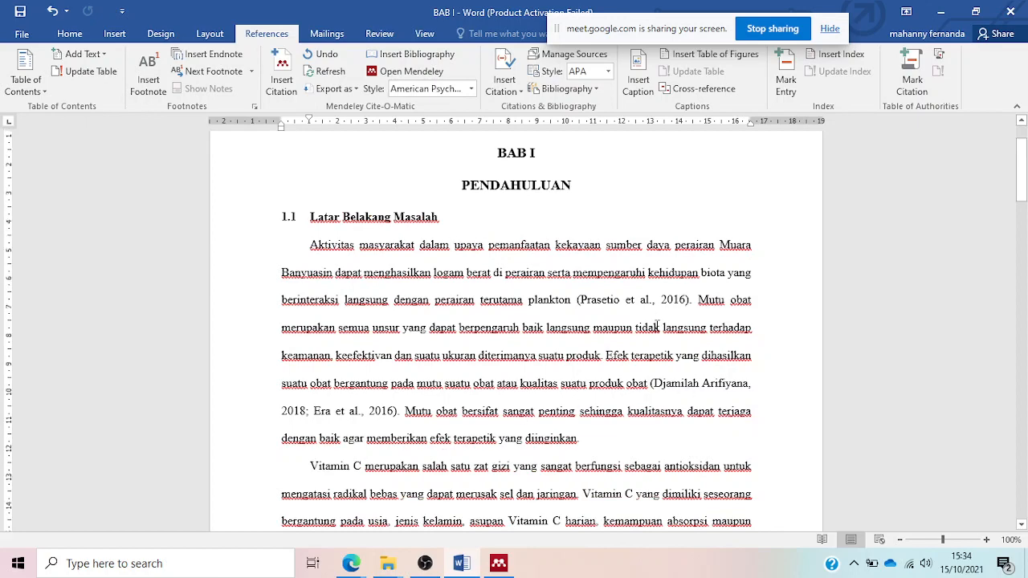
{"action": "scroll", "coordinate": [680, 298], "scroll_direction": "down", "scroll_amount": 7}
{"action": "scroll", "coordinate": [534, 353], "scroll_direction": "down", "scroll_amount": 14}
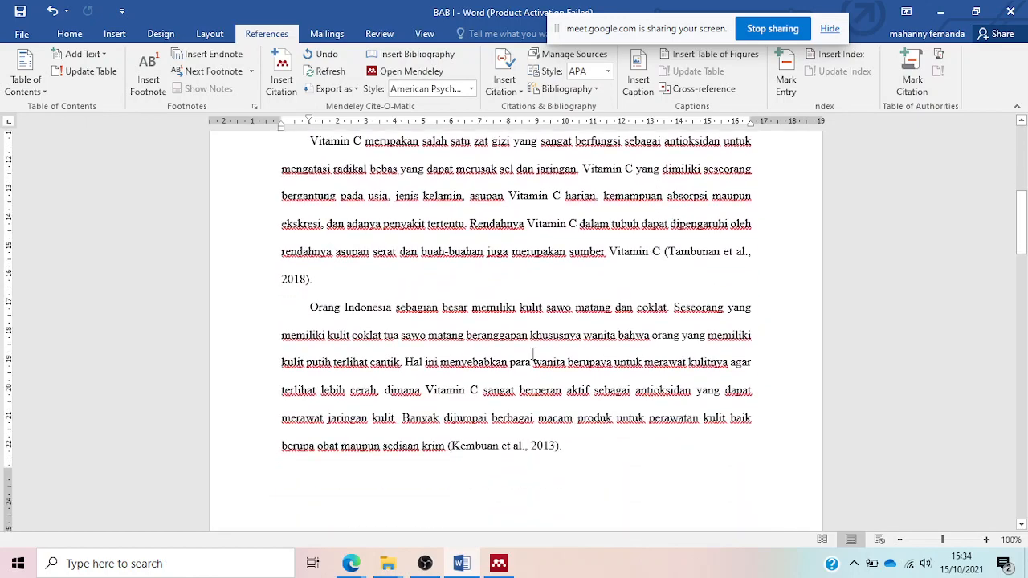
{"action": "scroll", "coordinate": [502, 268], "scroll_direction": "down", "scroll_amount": 20}
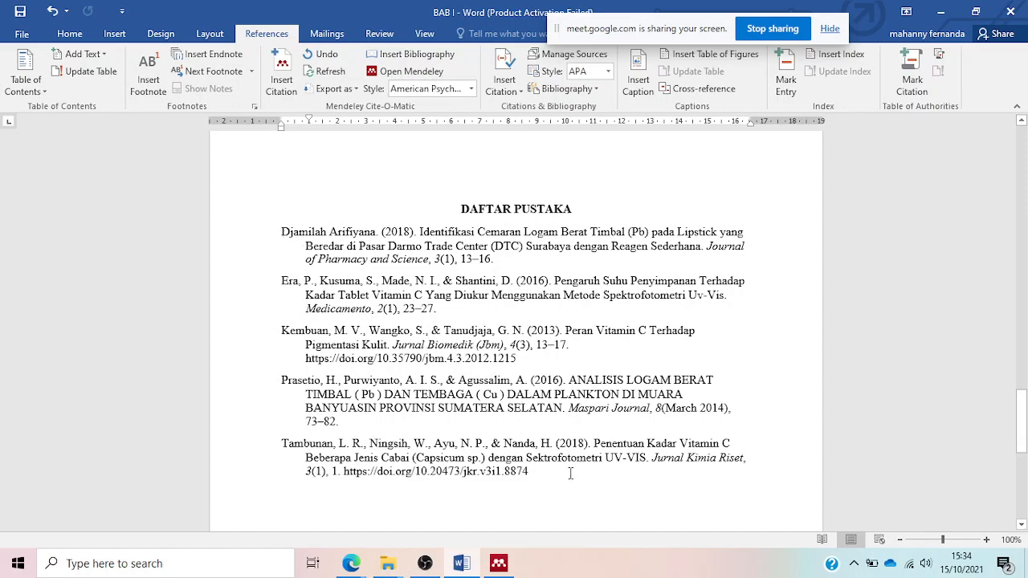
{"action": "scroll", "coordinate": [570, 474], "scroll_direction": "up", "scroll_amount": 3}
{"action": "scroll", "coordinate": [514, 377], "scroll_direction": "down", "scroll_amount": 6}
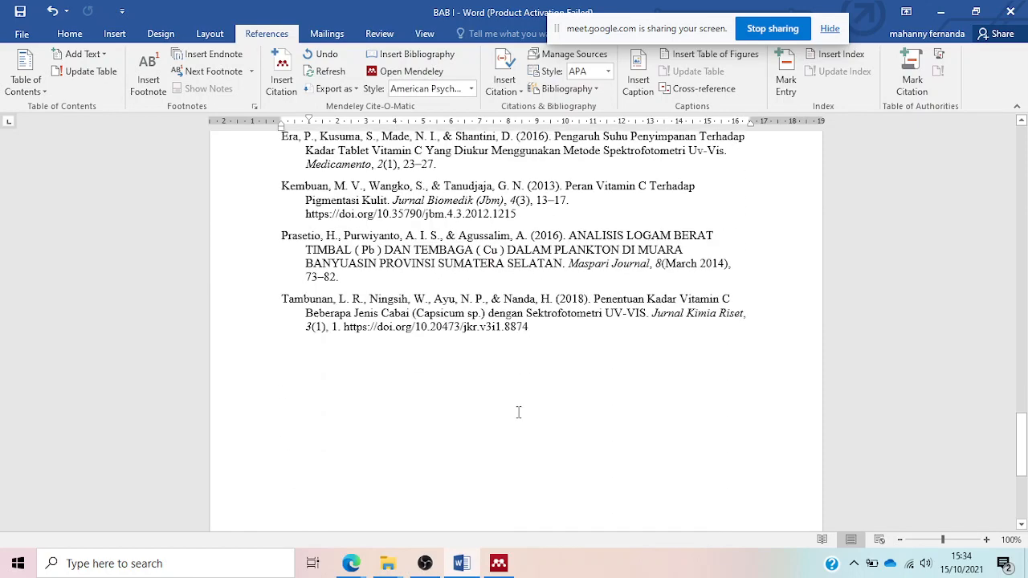
{"action": "scroll", "coordinate": [518, 412], "scroll_direction": "up", "scroll_amount": 10}
{"action": "scroll", "coordinate": [518, 412], "scroll_direction": "up", "scroll_amount": 5}
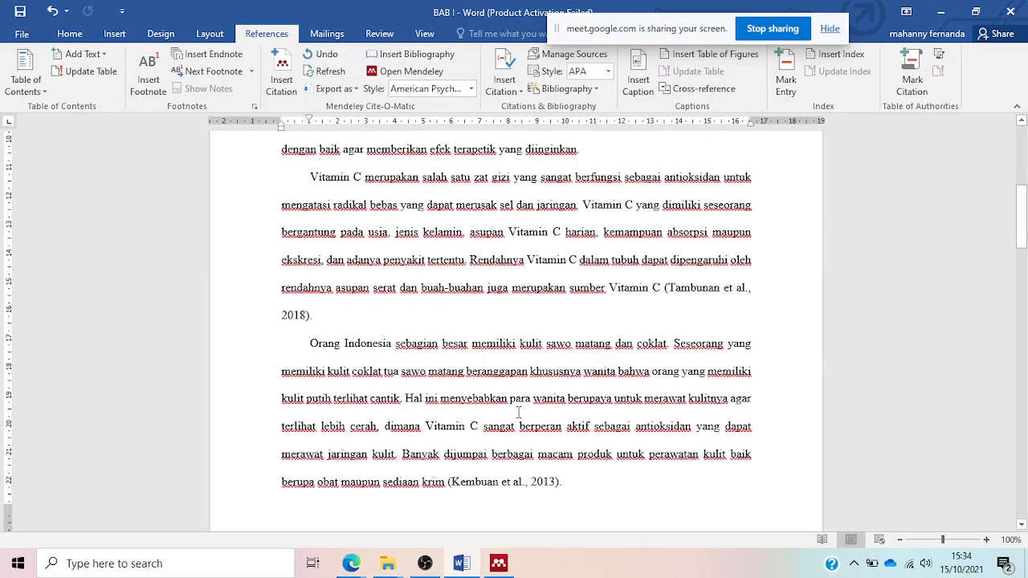
{"action": "scroll", "coordinate": [518, 412], "scroll_direction": "up", "scroll_amount": 5}
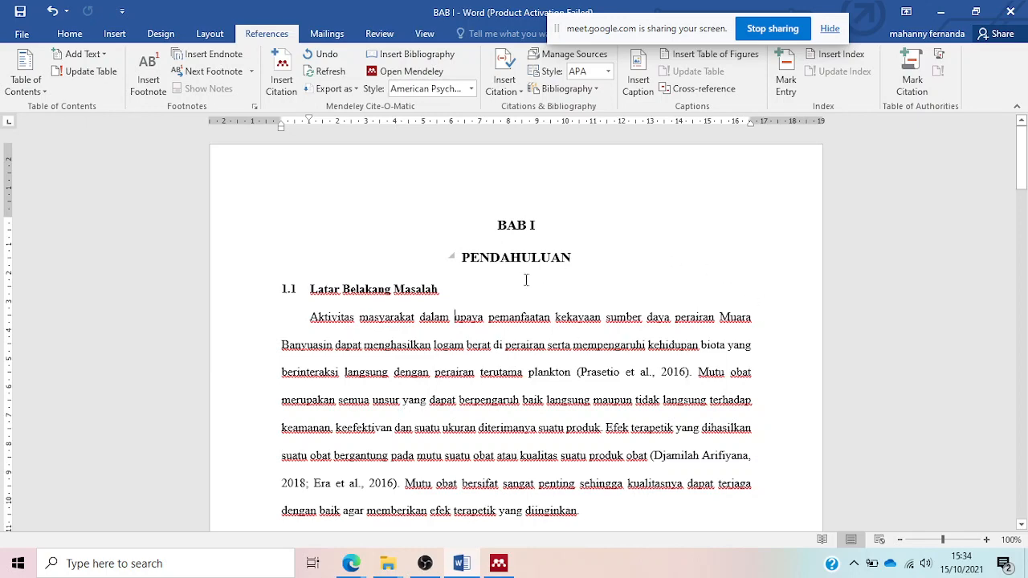
{"action": "scroll", "coordinate": [444, 331], "scroll_direction": "down", "scroll_amount": 8}
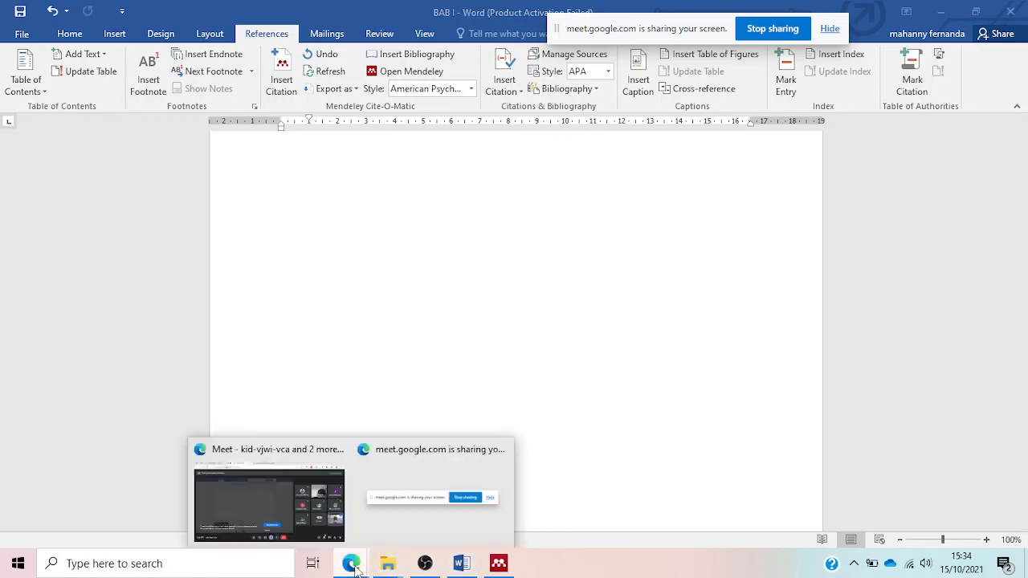
- Stop sharing the screen and switch to the Google Meet window in the browser
{"action": "left_click", "coordinate": [758, 29]}
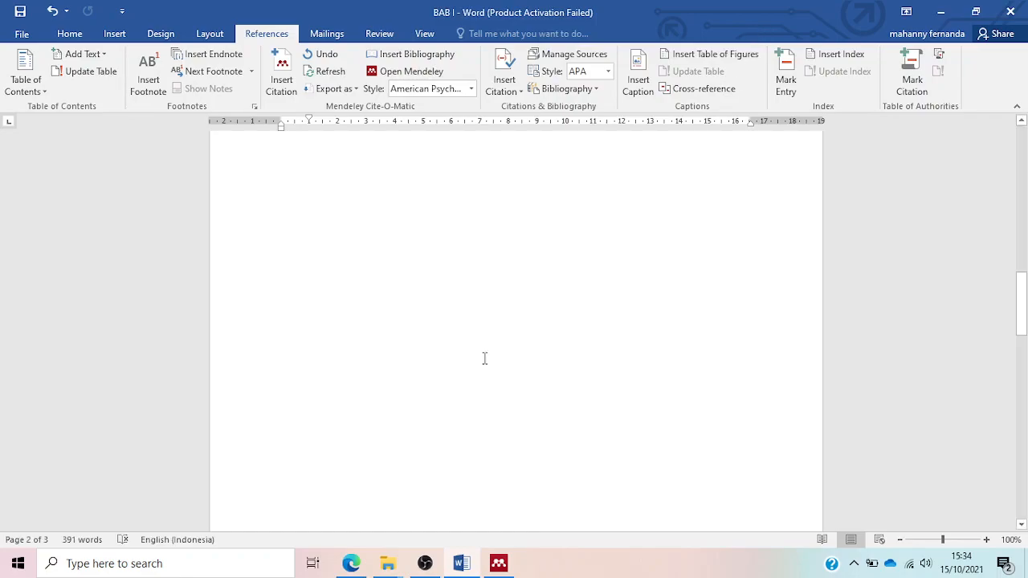
{"action": "left_click", "coordinate": [351, 564]}
{"action": "left_click", "coordinate": [496, 431]}
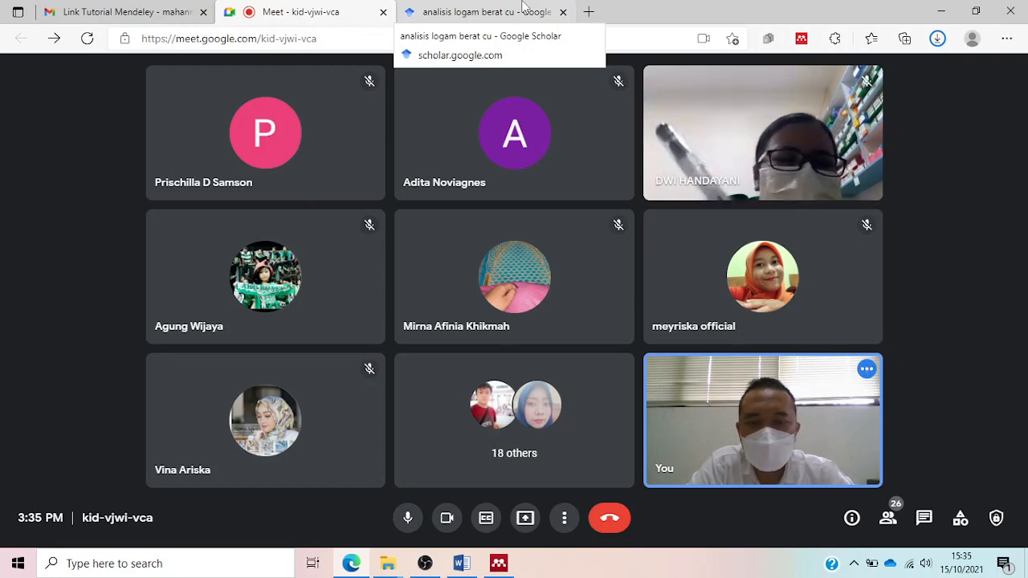
- Switch to Mendeley Desktop, close the open Maspari Journal PDF and display the available tools, including the MS Word plugin command
{"action": "left_click", "coordinate": [504, 565]}
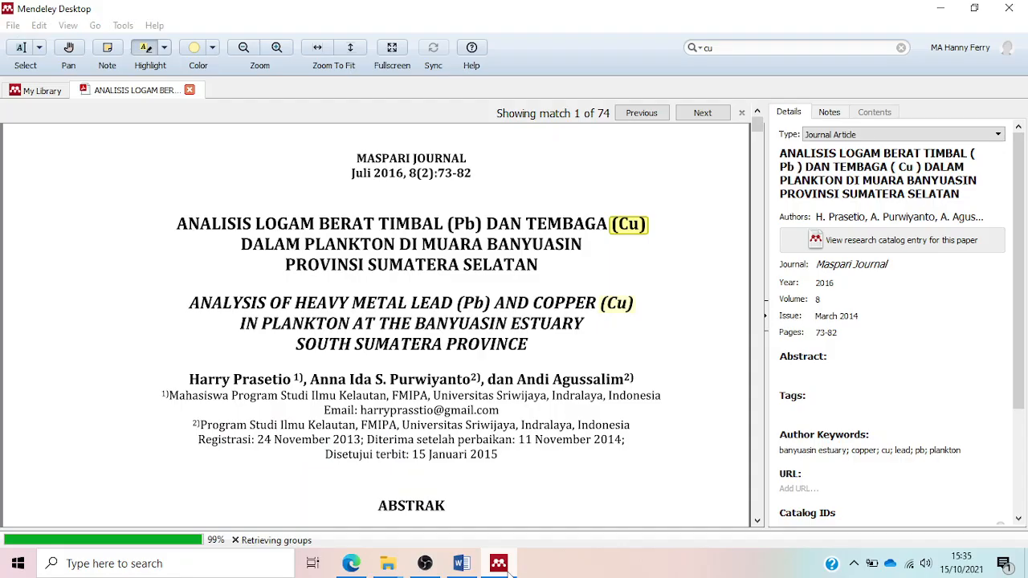
{"action": "left_click", "coordinate": [190, 90]}
{"action": "left_click", "coordinate": [99, 25]}
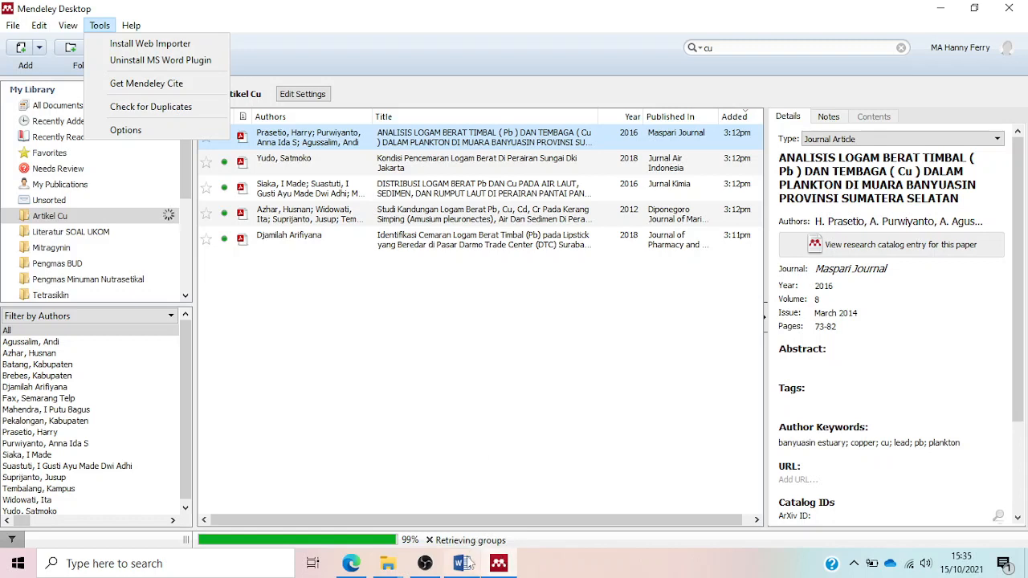
{"action": "mouse_move", "coordinate": [430, 565]}
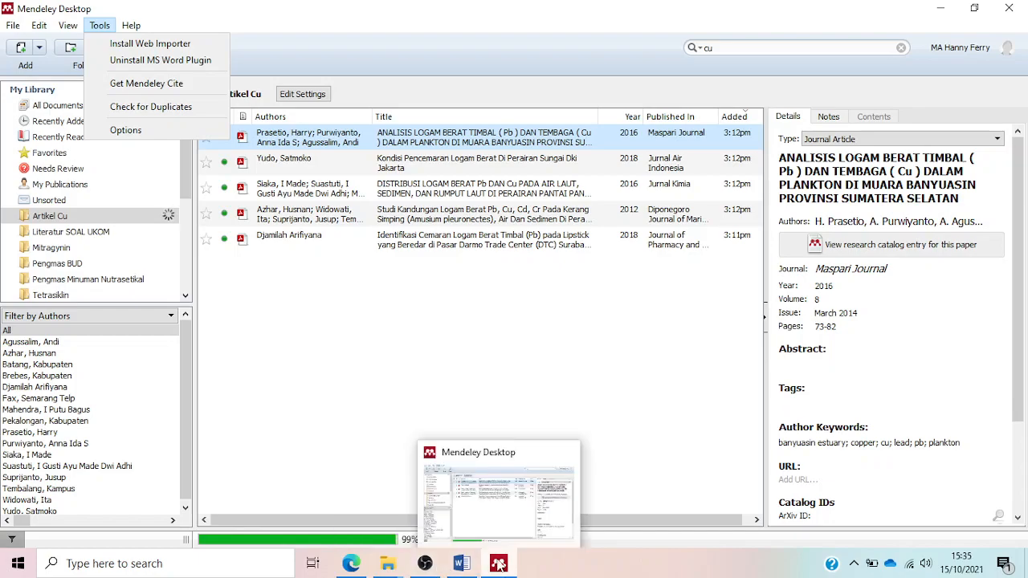
{"action": "left_click", "coordinate": [499, 565]}
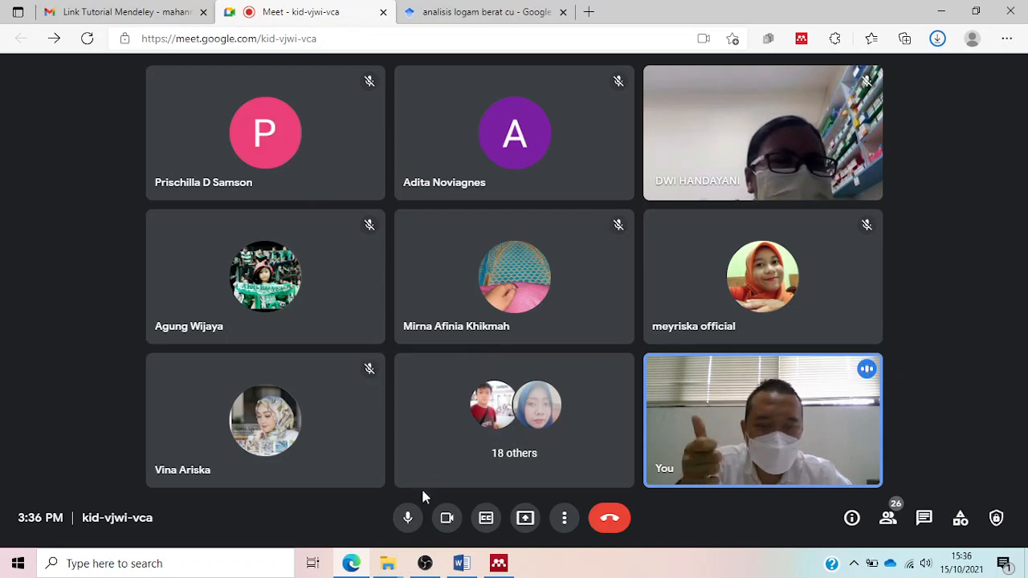
{"action": "left_click", "coordinate": [462, 564]}
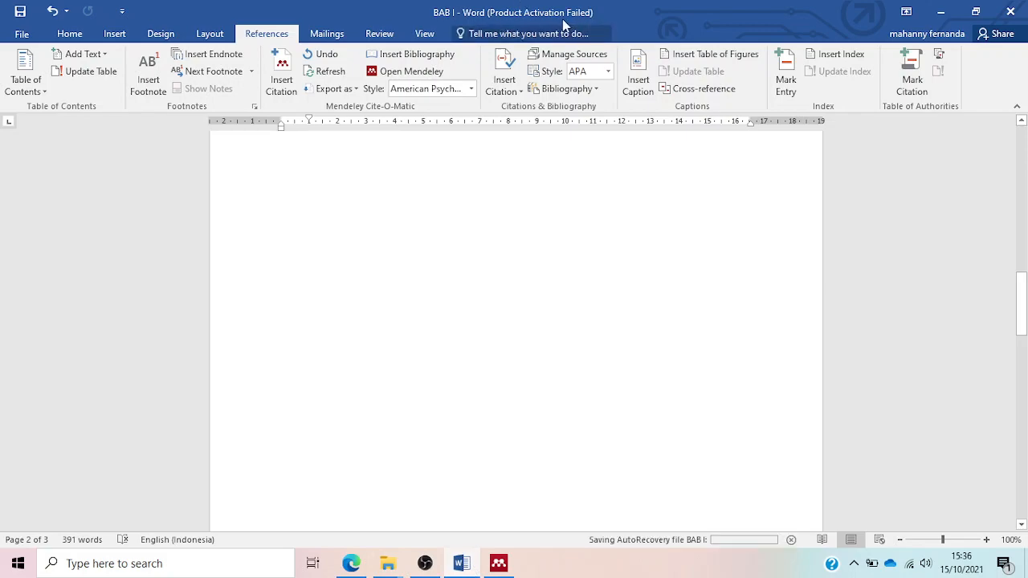
{"action": "left_click", "coordinate": [499, 565]}
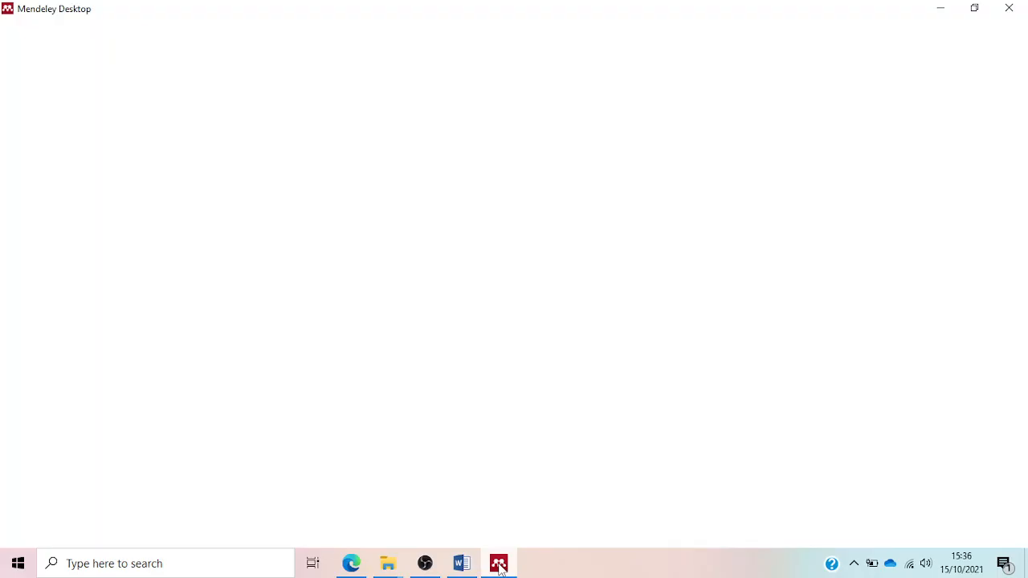
{"action": "mouse_move", "coordinate": [436, 568]}
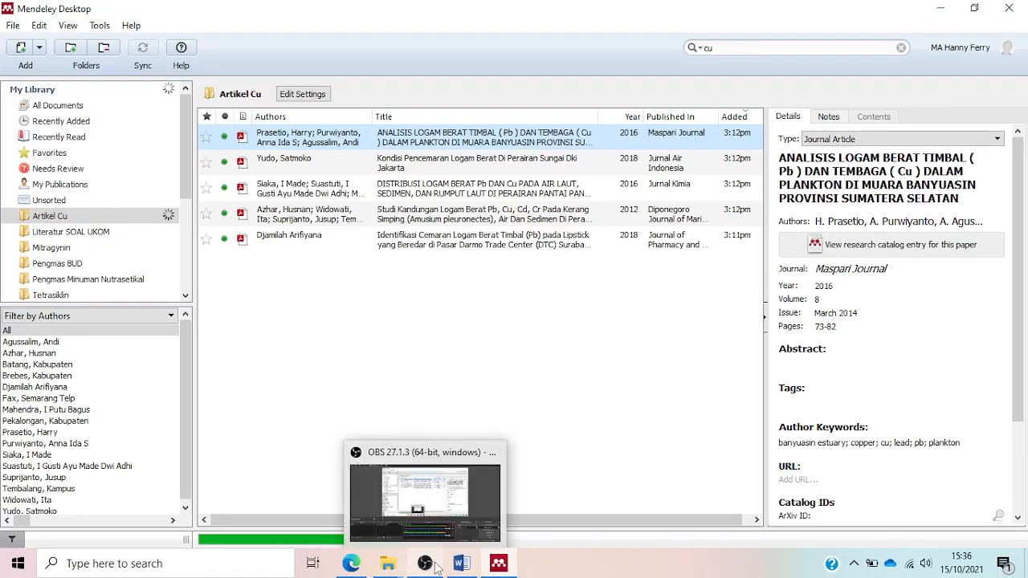
{"action": "left_click", "coordinate": [451, 497]}
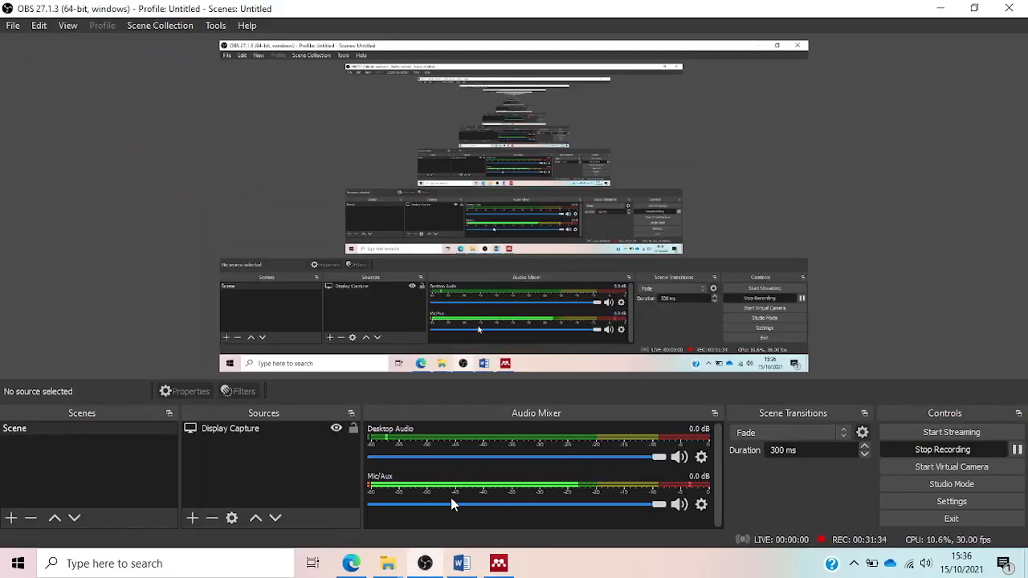
{"action": "left_click", "coordinate": [351, 565]}
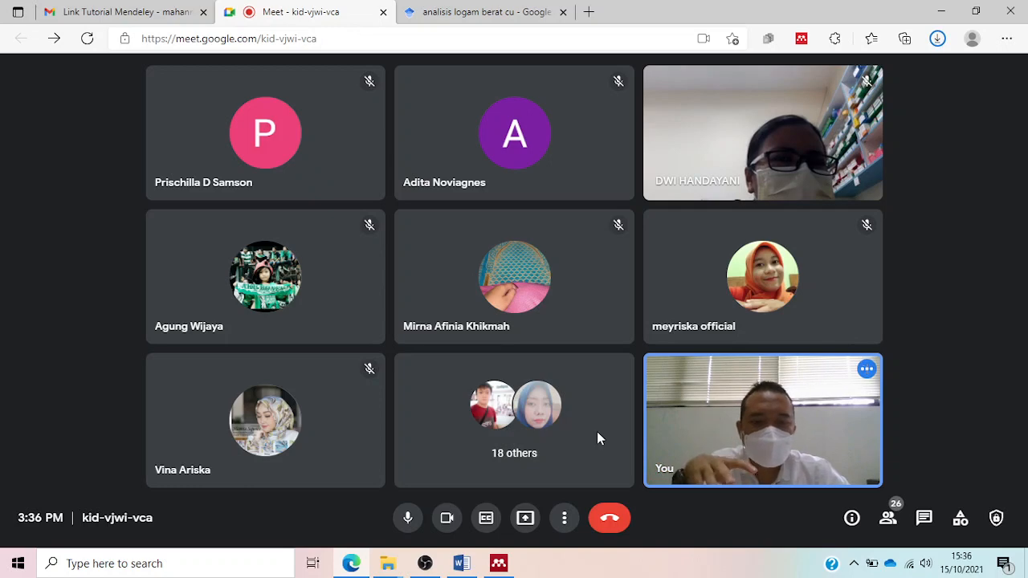
{"action": "left_click", "coordinate": [461, 564]}
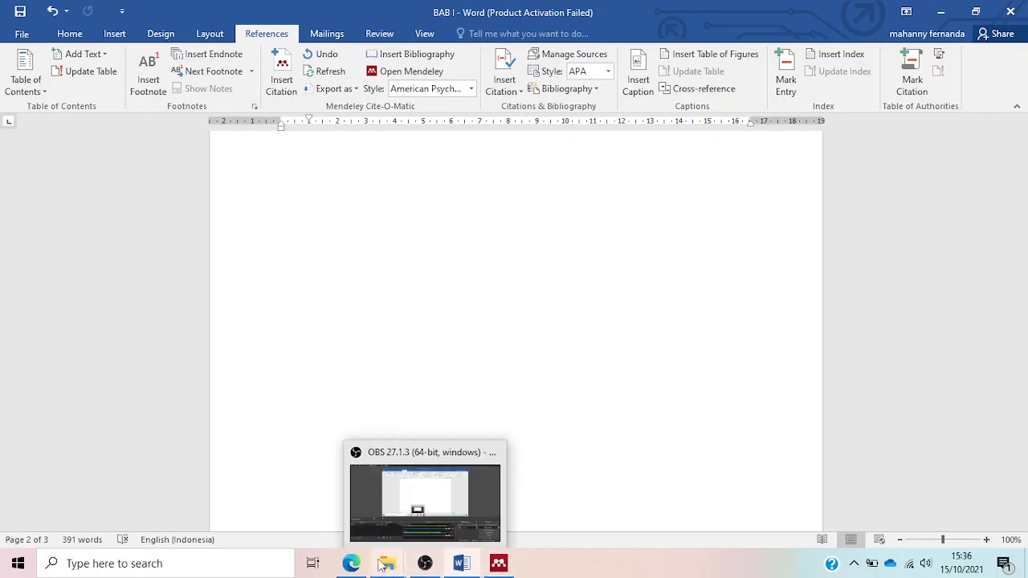
- Switch to Edge, load mendeley.com in a new tab and go to its download page
{"action": "mouse_move", "coordinate": [351, 564]}
{"action": "left_click", "coordinate": [361, 509]}
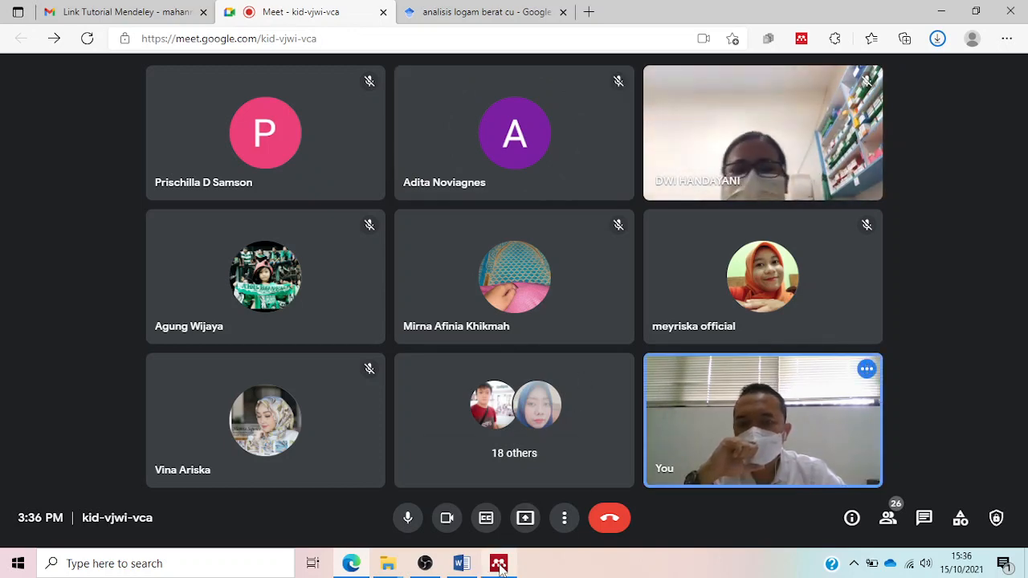
{"action": "left_click", "coordinate": [590, 14]}
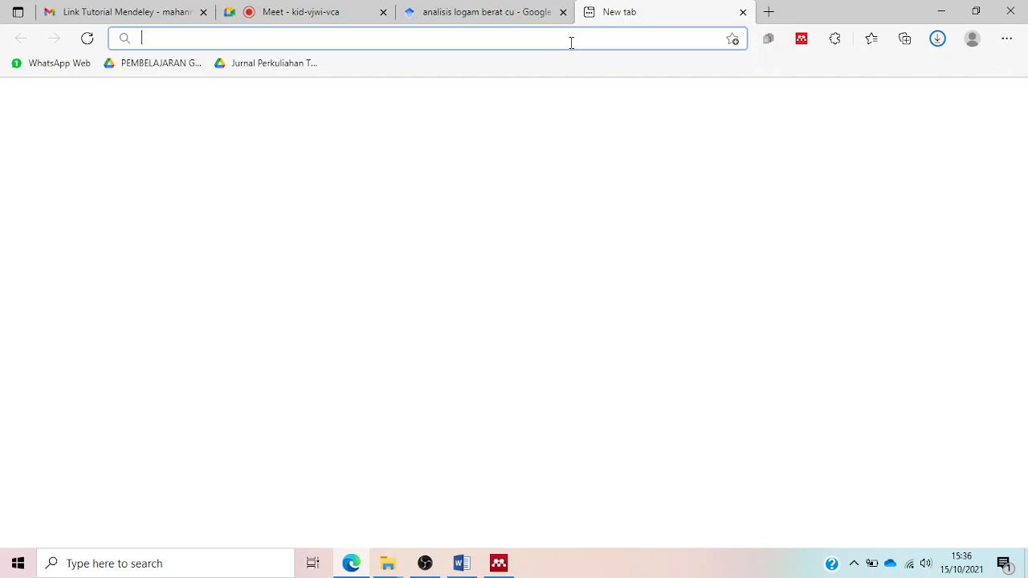
{"action": "type", "text": "mendeley"}
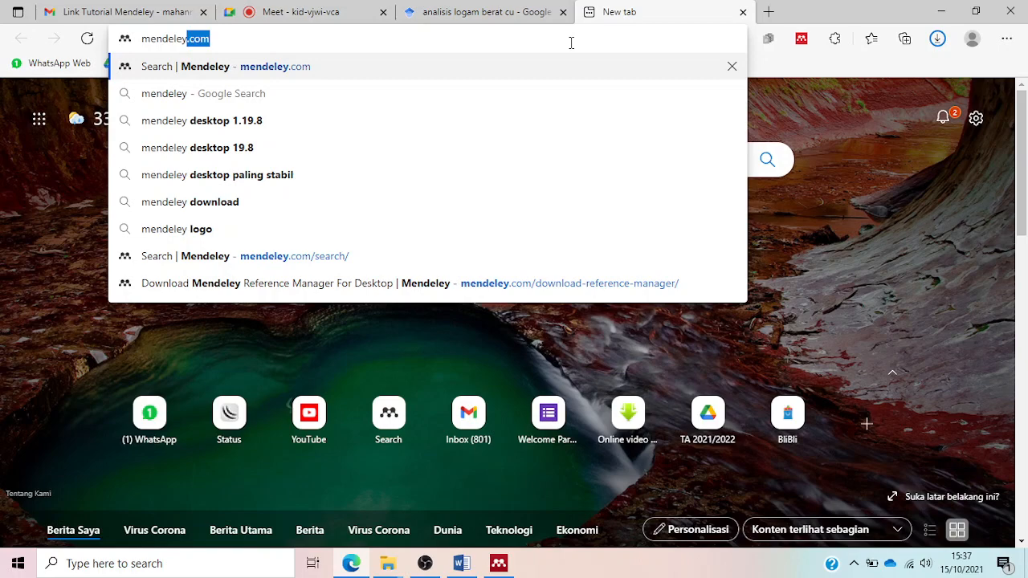
{"action": "type", "text": ".com"}
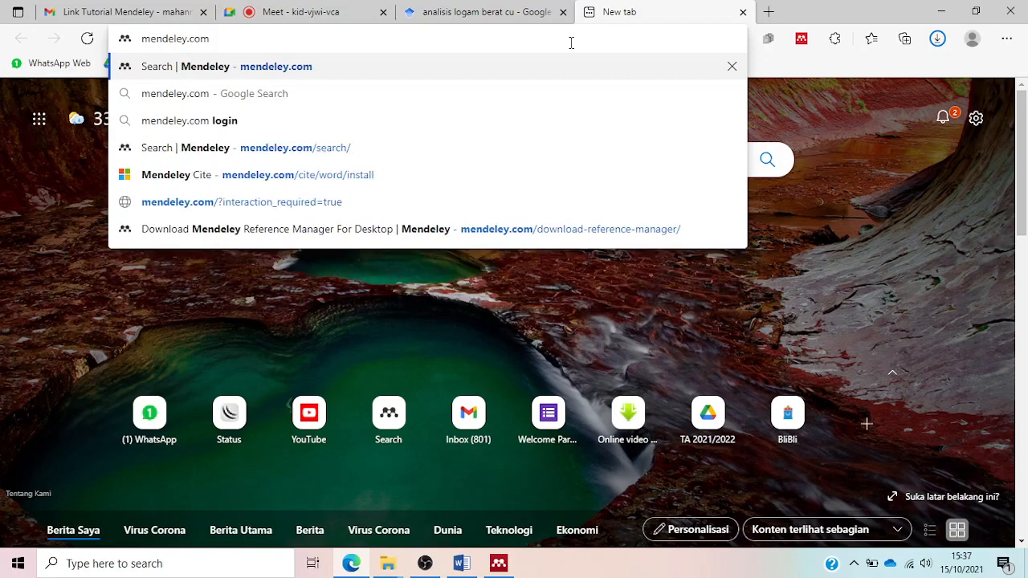
{"action": "key", "text": "Return"}
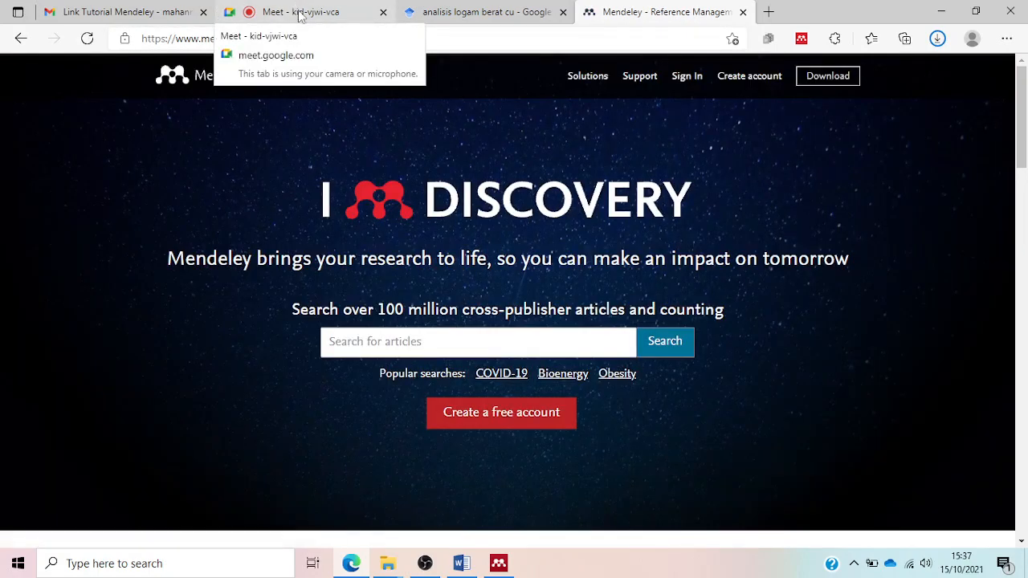
{"action": "left_click", "coordinate": [830, 77]}
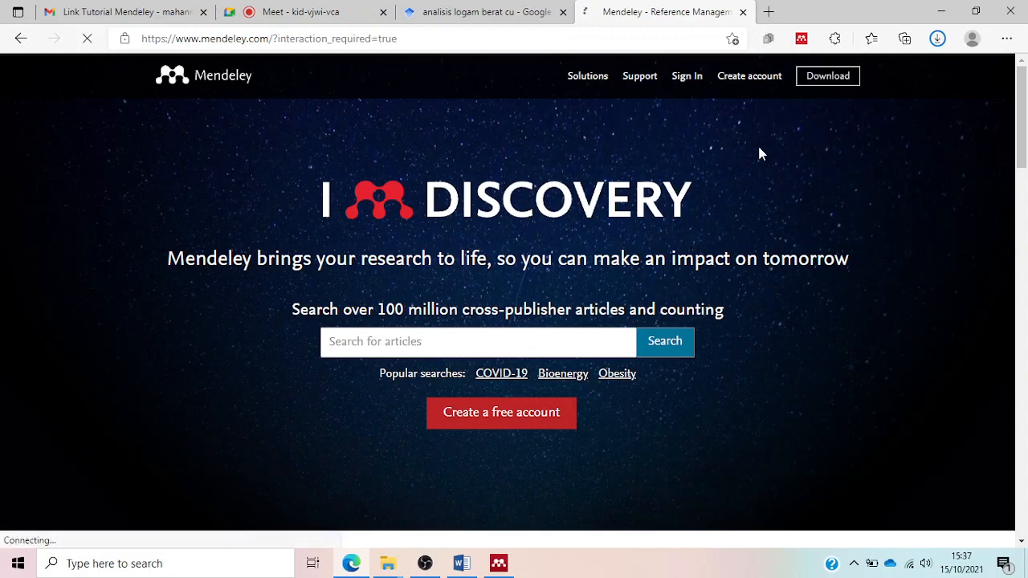
- Switch to Word and show its account page to check the installed Office product version
{"action": "left_click", "coordinate": [470, 564]}
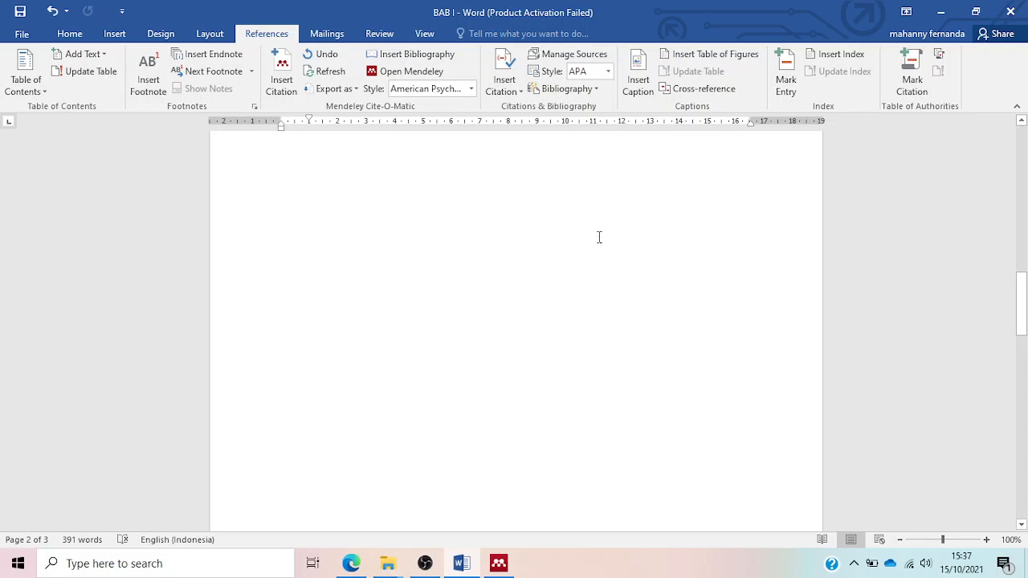
{"action": "scroll", "coordinate": [299, 209], "scroll_direction": "up", "scroll_amount": 2}
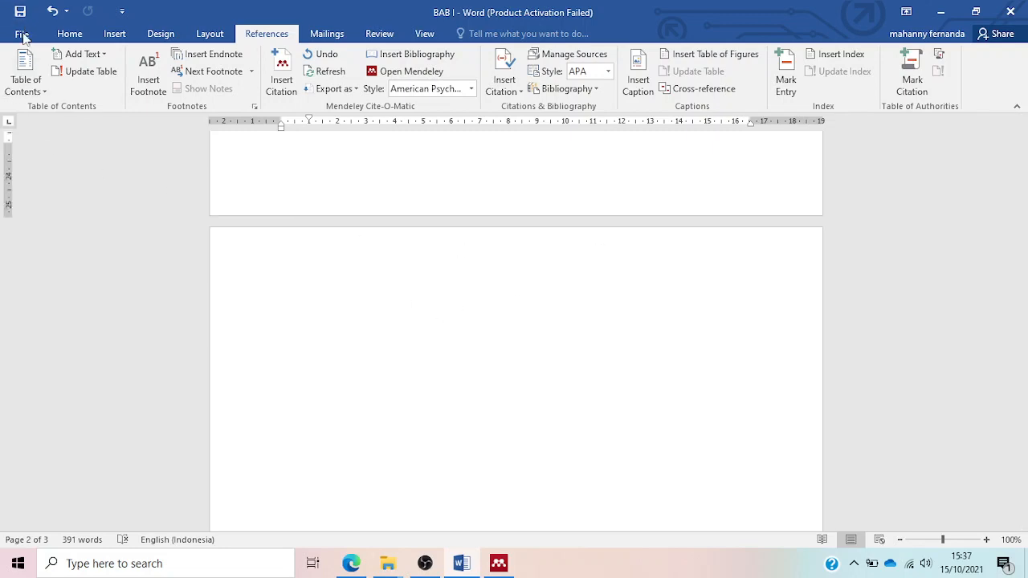
{"action": "left_click", "coordinate": [22, 35]}
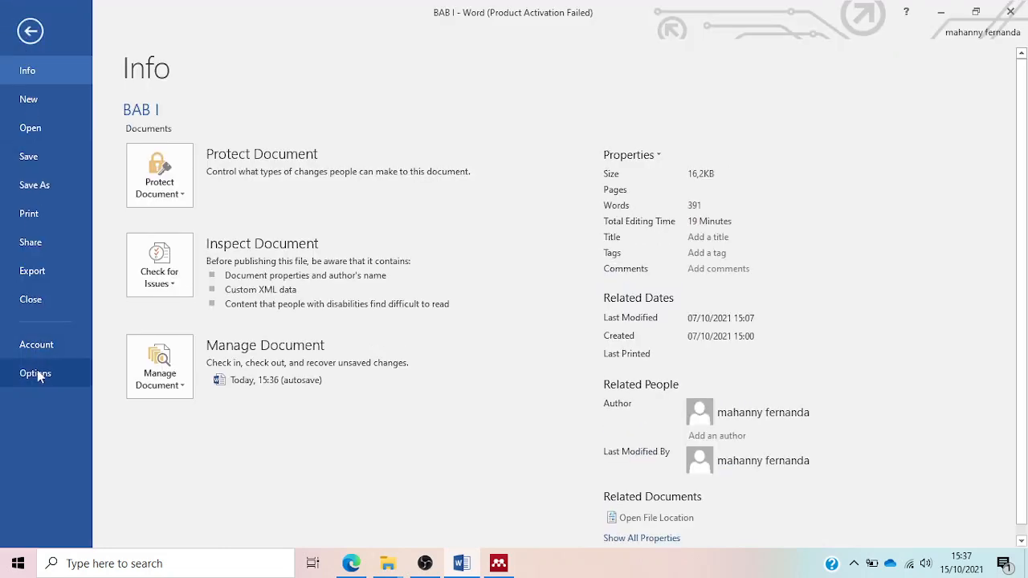
{"action": "left_click", "coordinate": [35, 374]}
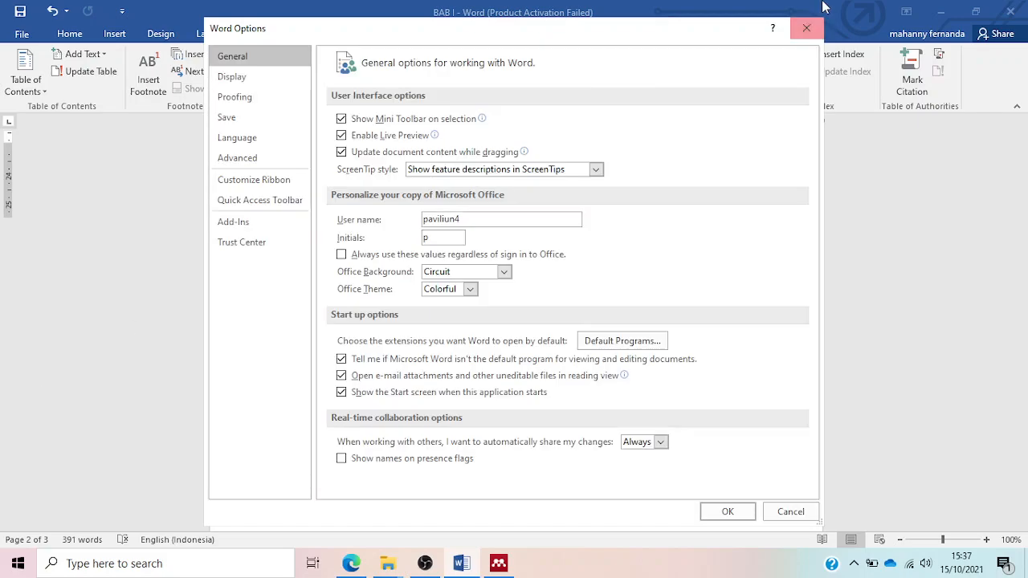
{"action": "left_click", "coordinate": [807, 28]}
{"action": "left_click", "coordinate": [24, 34]}
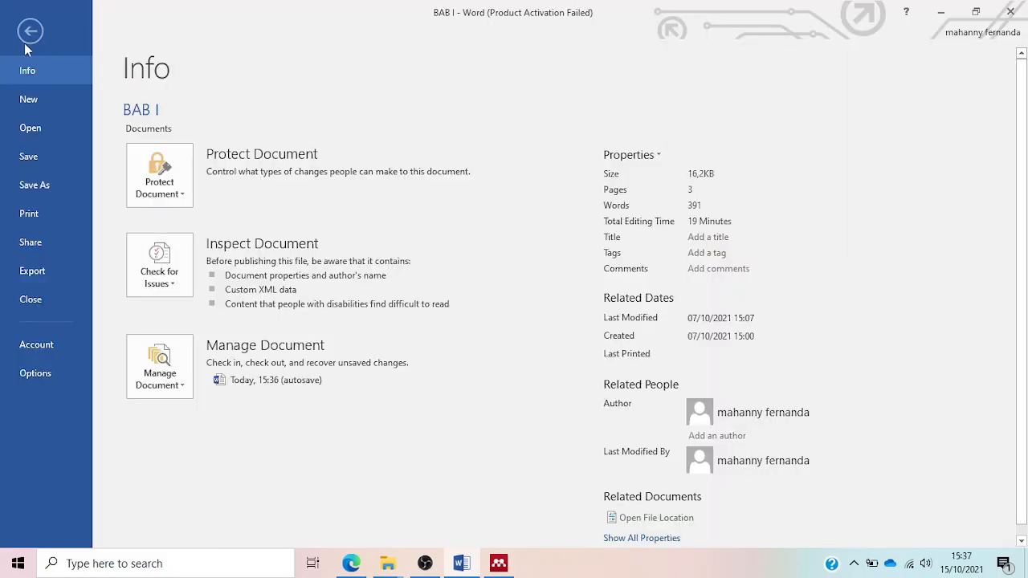
{"action": "left_click", "coordinate": [51, 346]}
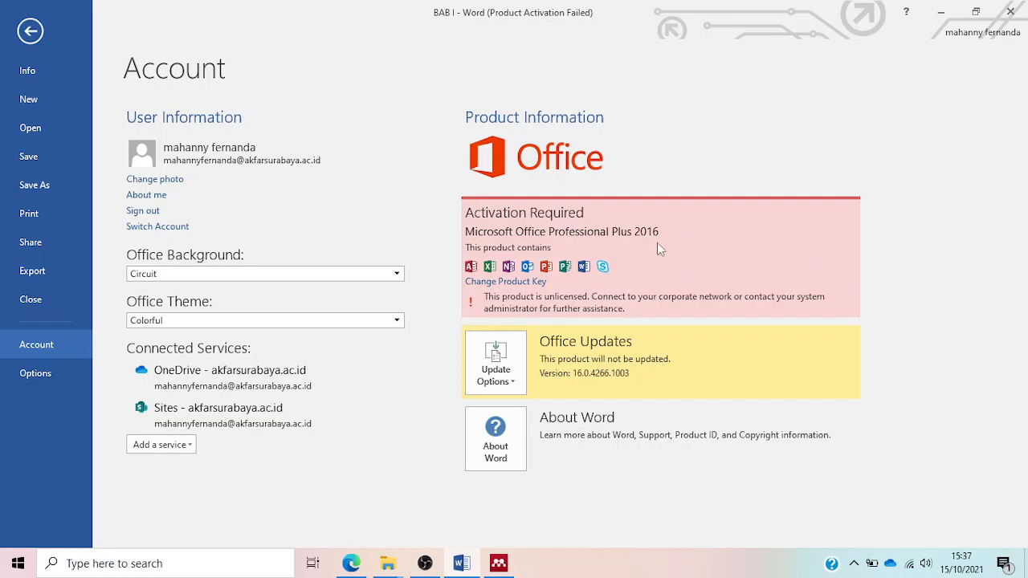
{"action": "left_click", "coordinate": [508, 564]}
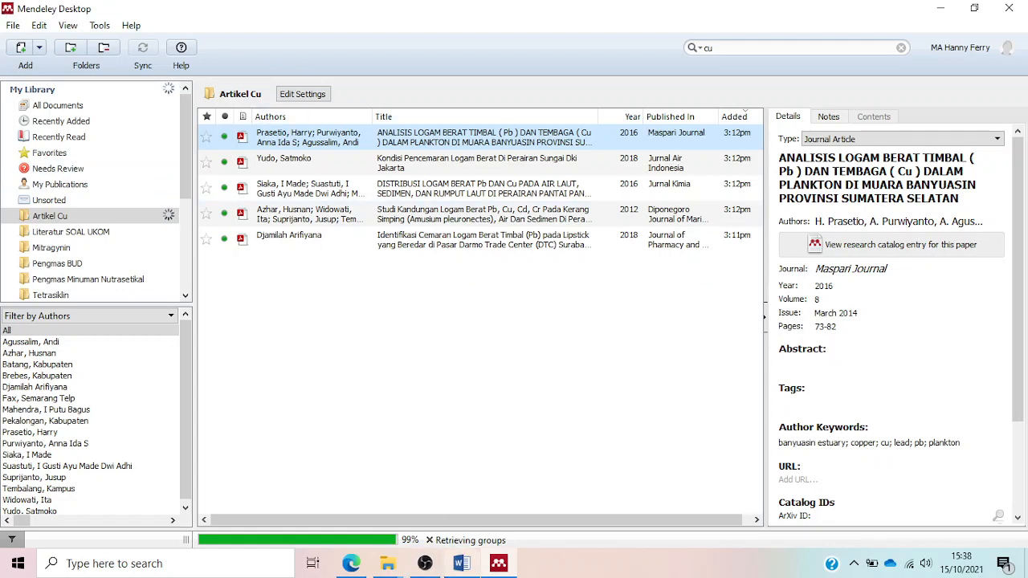
{"action": "mouse_move", "coordinate": [470, 564]}
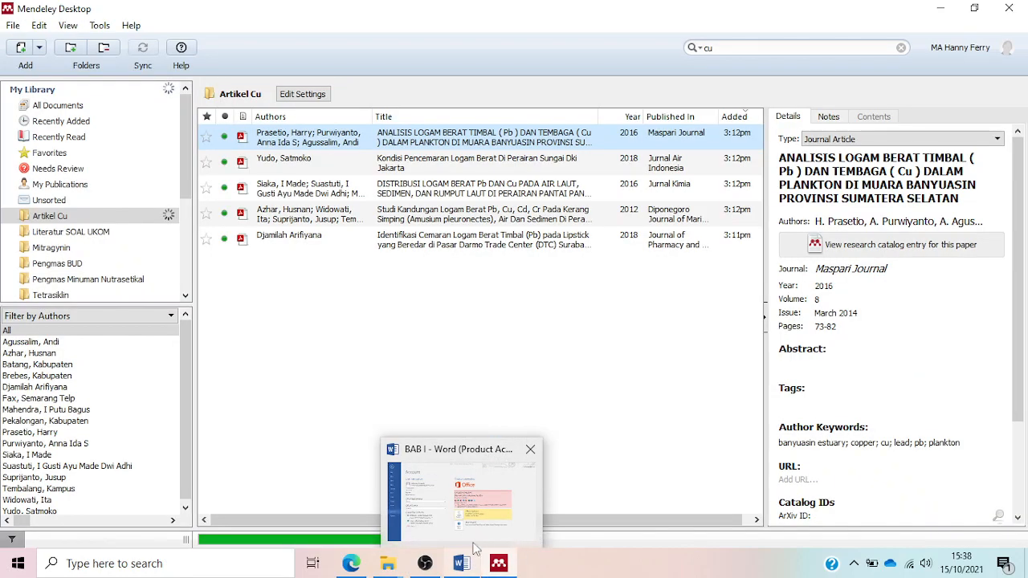
{"action": "mouse_move", "coordinate": [460, 511]}
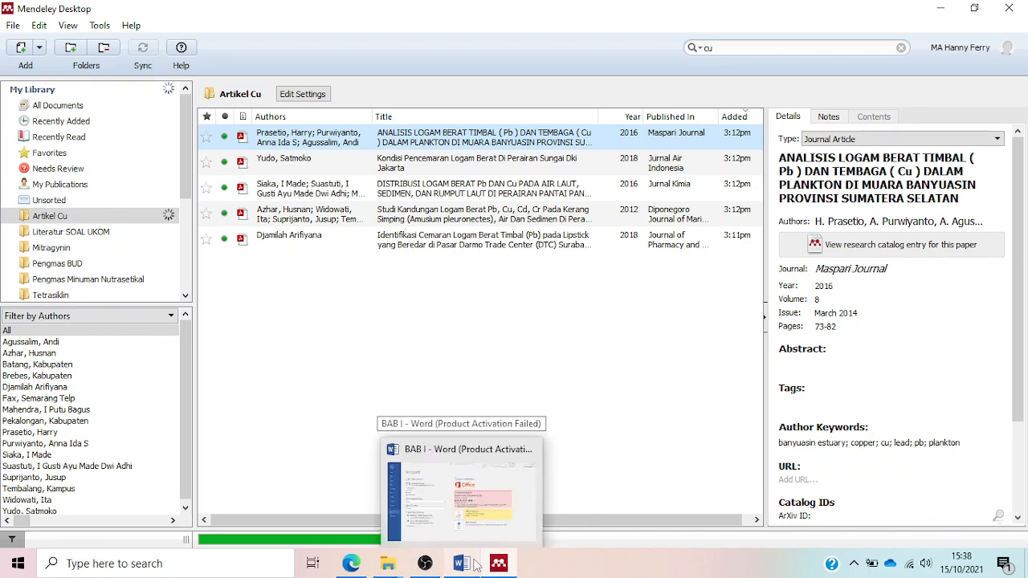
{"action": "left_click", "coordinate": [476, 564]}
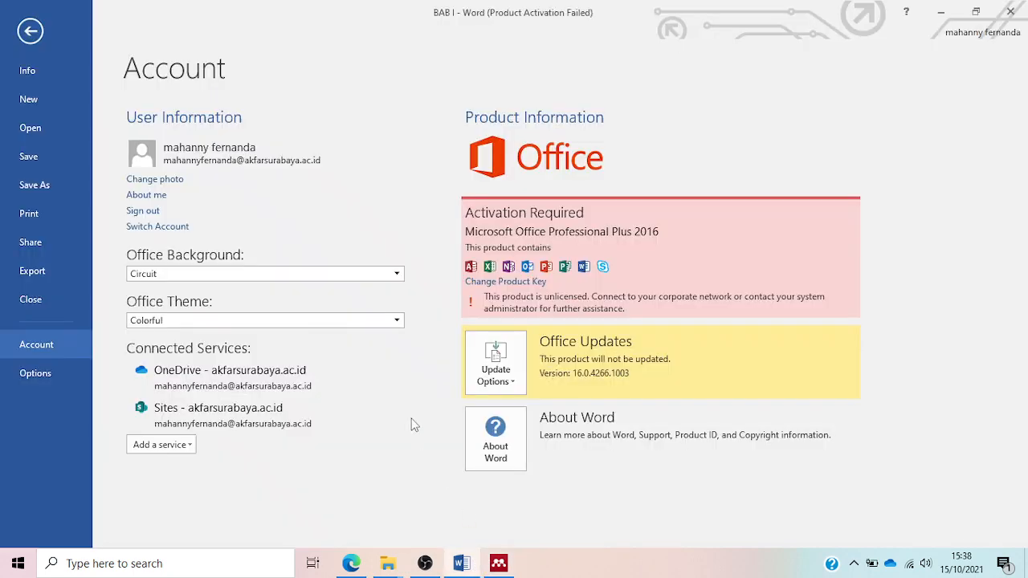
- Switch back to Edge and show the Mendeley Reference Manager download page for macOS
{"action": "left_click", "coordinate": [360, 566]}
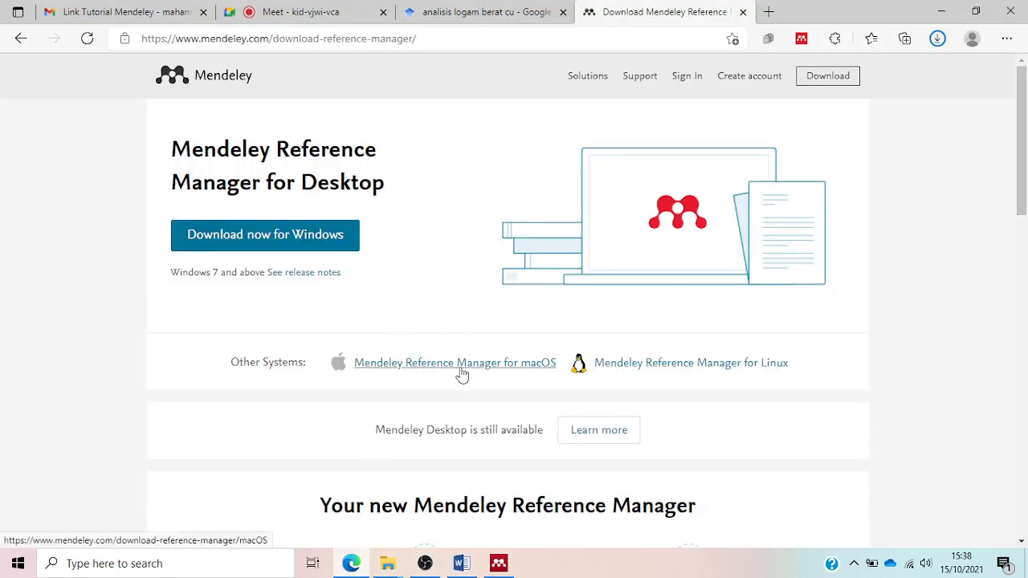
{"action": "left_click", "coordinate": [504, 367]}
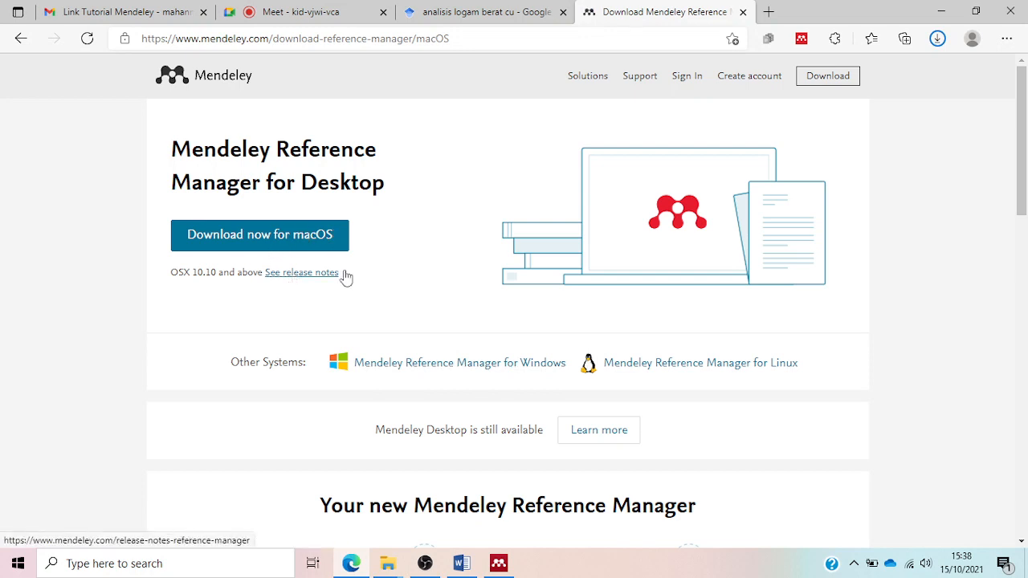
- Search Google for "mendeley desktop 1.19.8 for mac"
{"action": "left_click", "coordinate": [587, 45]}
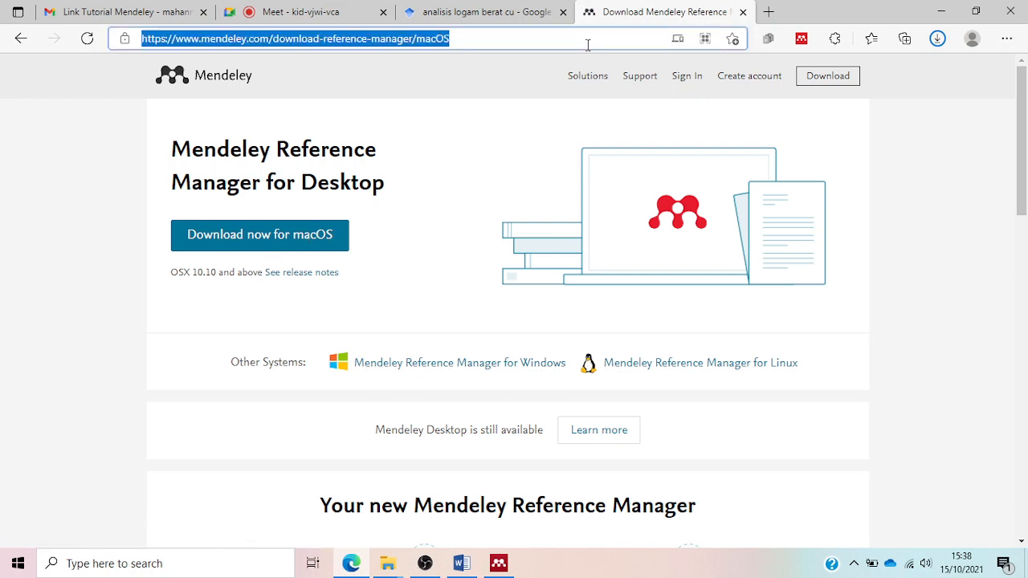
{"action": "type", "text": "mendele"}
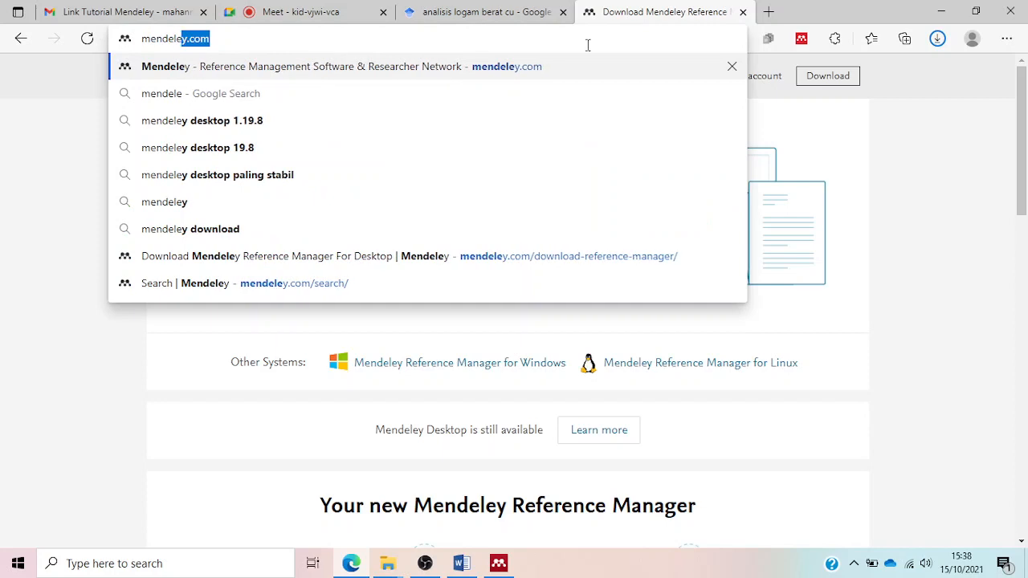
{"action": "type", "text": "y deskt"}
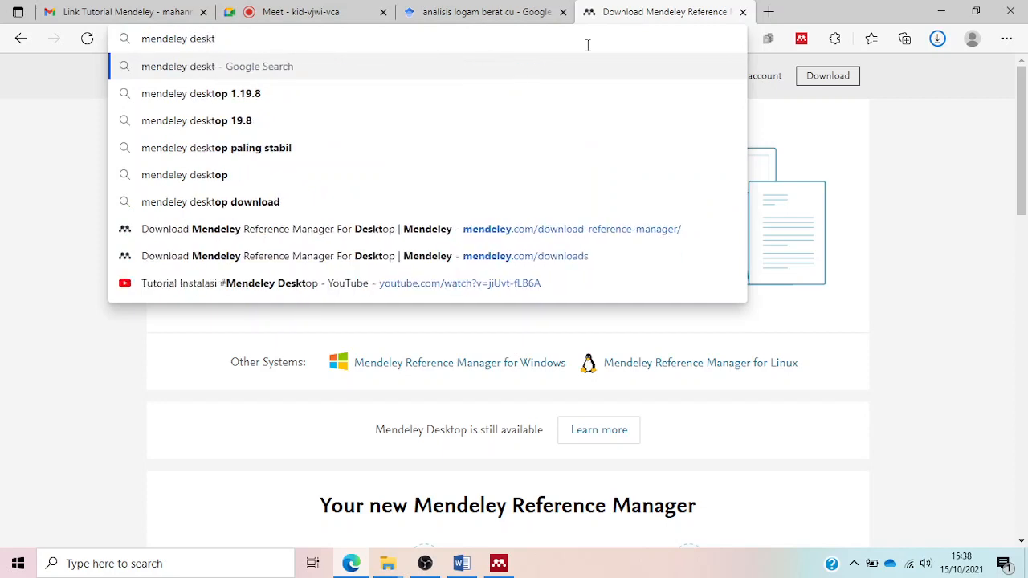
{"action": "key", "text": "Down"}
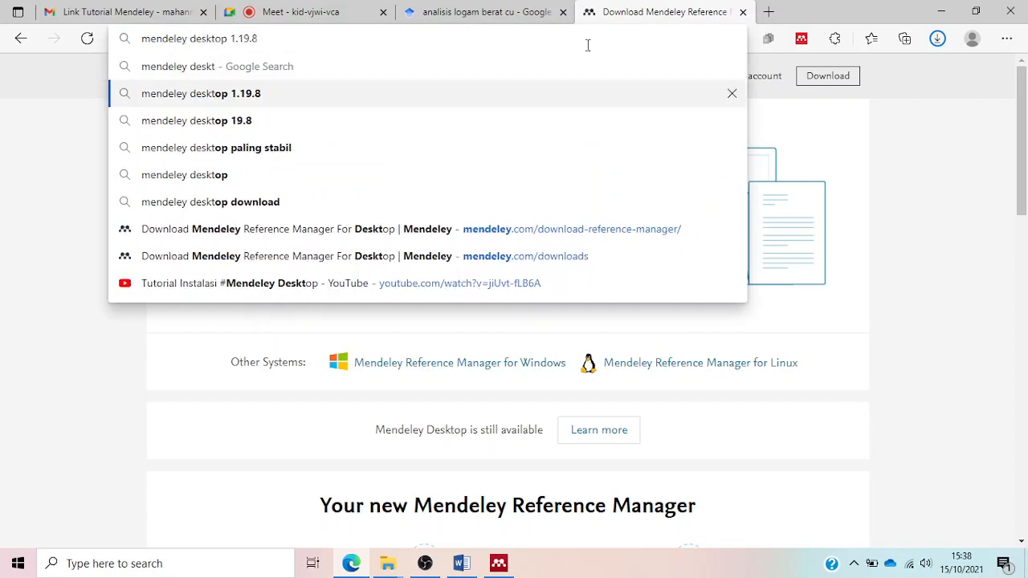
{"action": "type", "text": "for ma"}
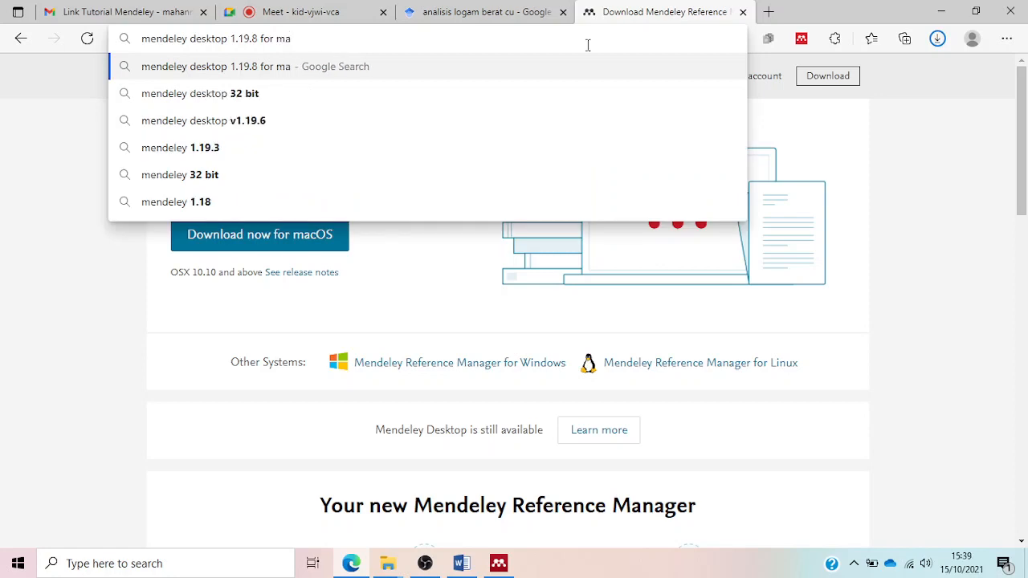
{"action": "type", "text": "c"}
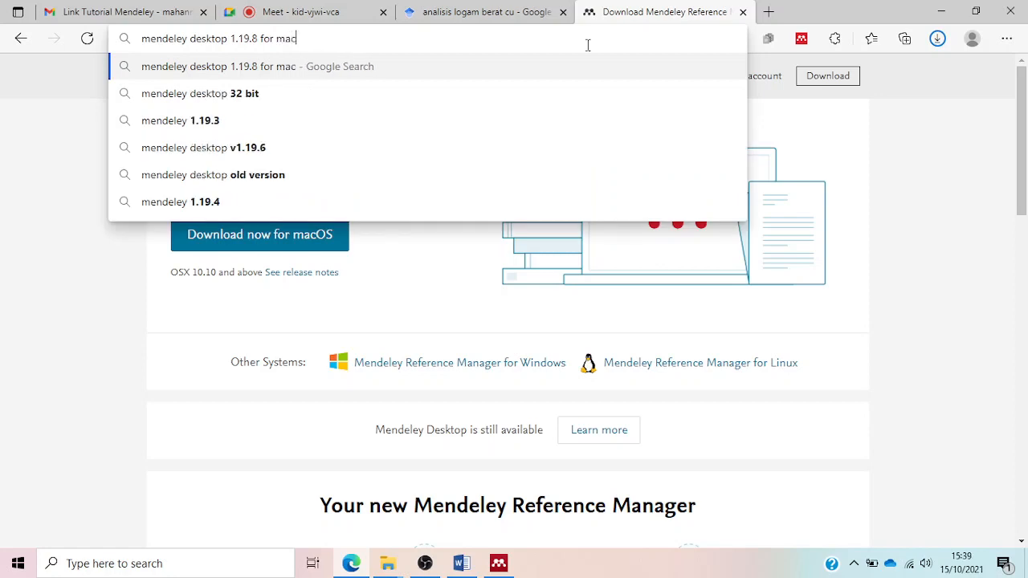
{"action": "key", "text": "Return"}
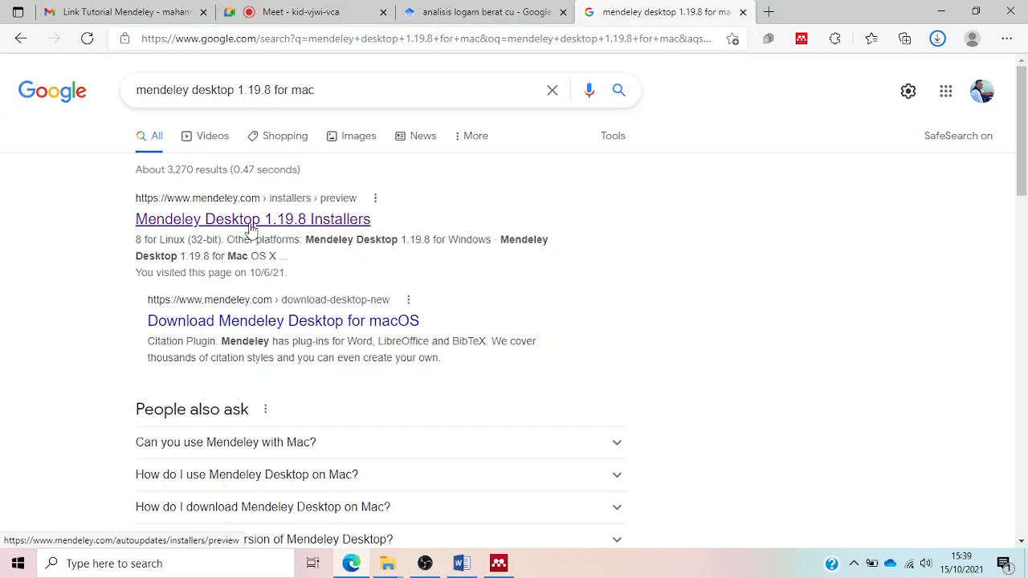
- Open the Mendeley Desktop 1.19.8 Installers search result in a new tab and bring that tab into view
{"action": "middle_click", "coordinate": [251, 227]}
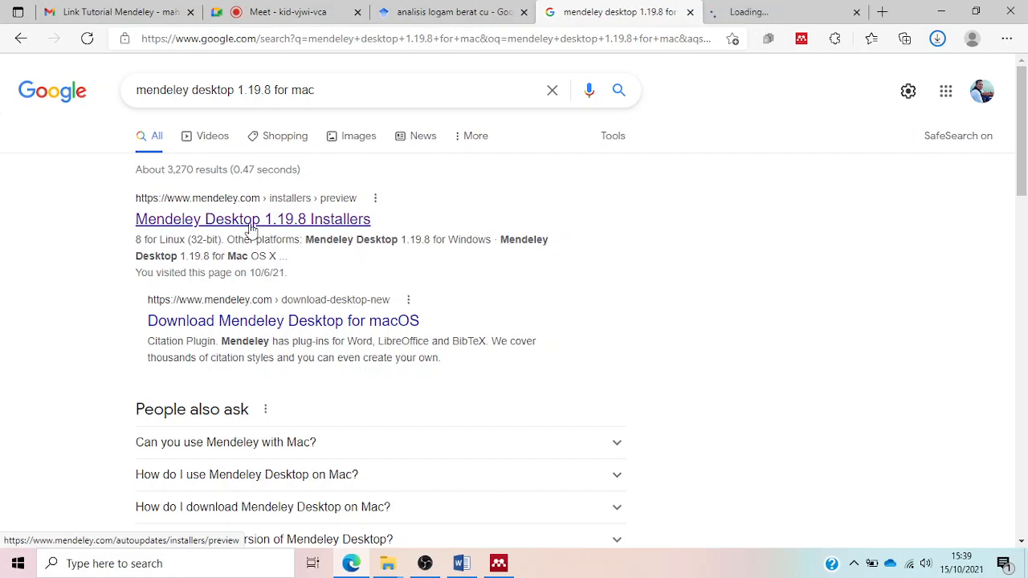
{"action": "left_click", "coordinate": [762, 9]}
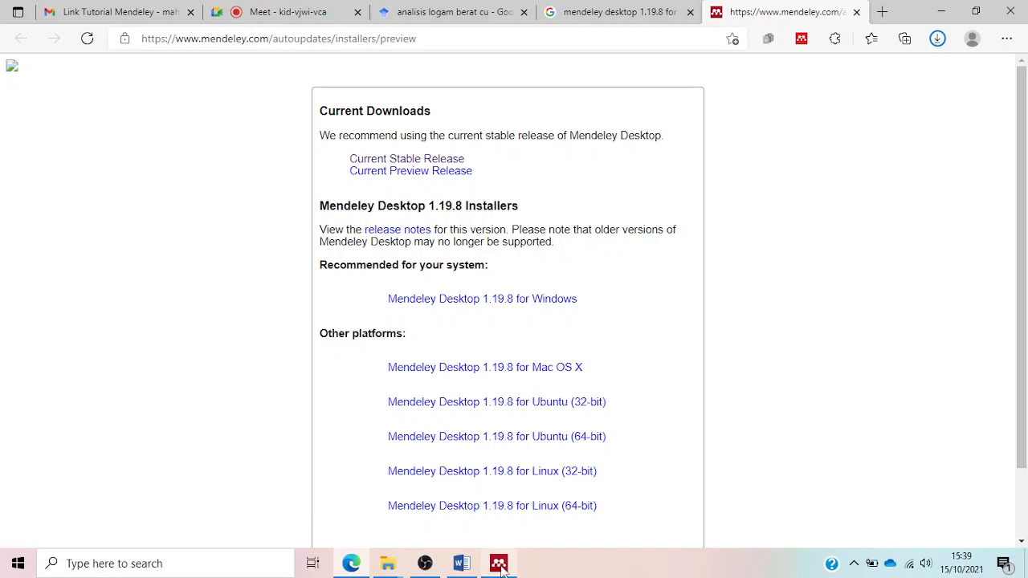
{"action": "mouse_move", "coordinate": [502, 567]}
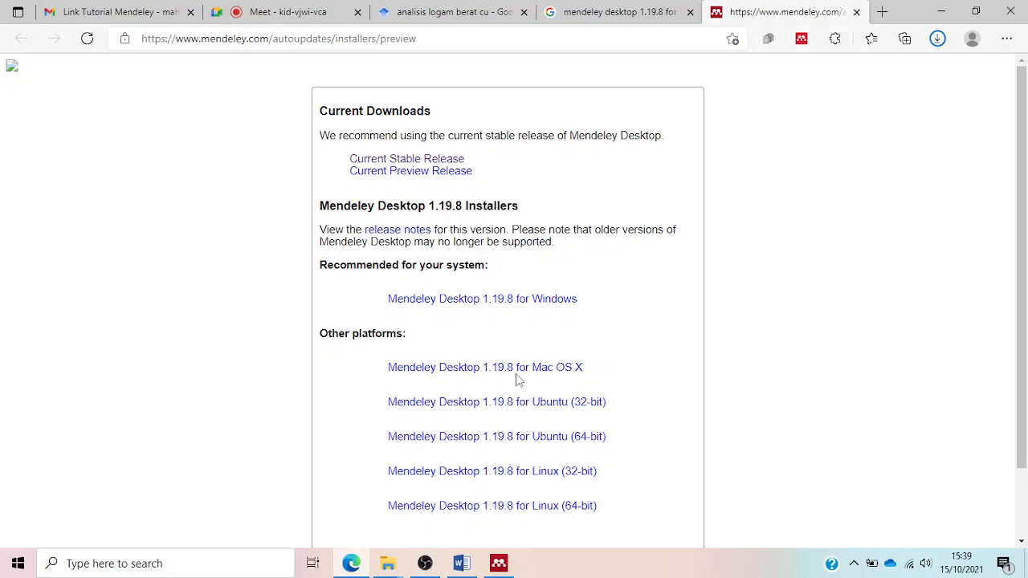
- Leave the Mendeley installers page and bring the ongoing Google Meet call into view
{"action": "left_click", "coordinate": [351, 565]}
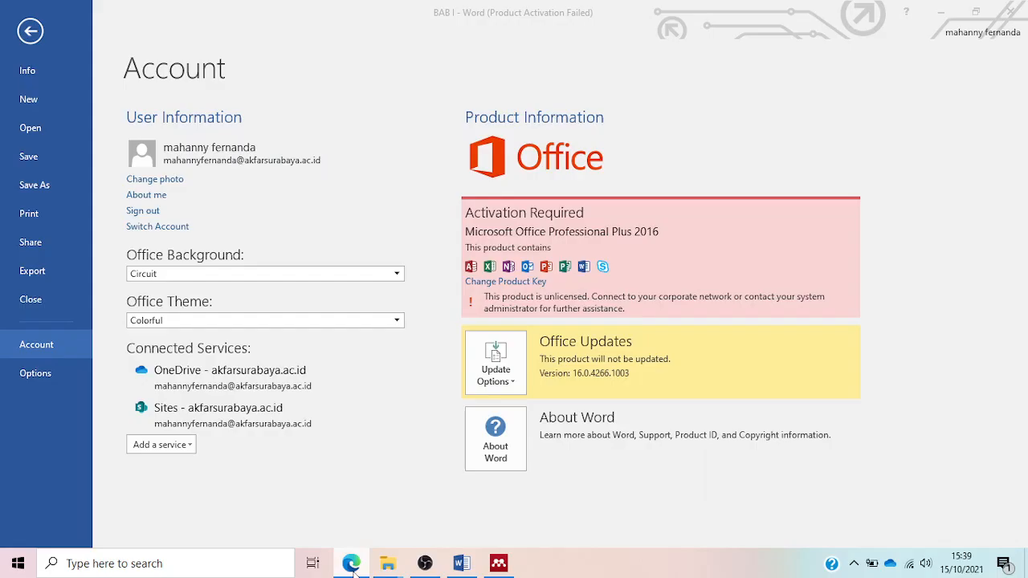
{"action": "left_click", "coordinate": [352, 565]}
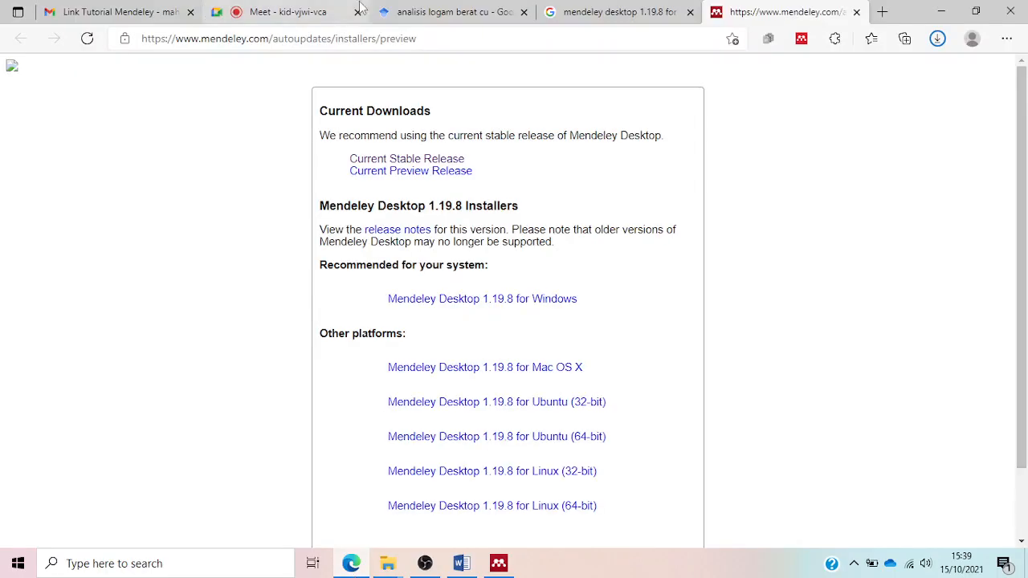
{"action": "left_click", "coordinate": [285, 12]}
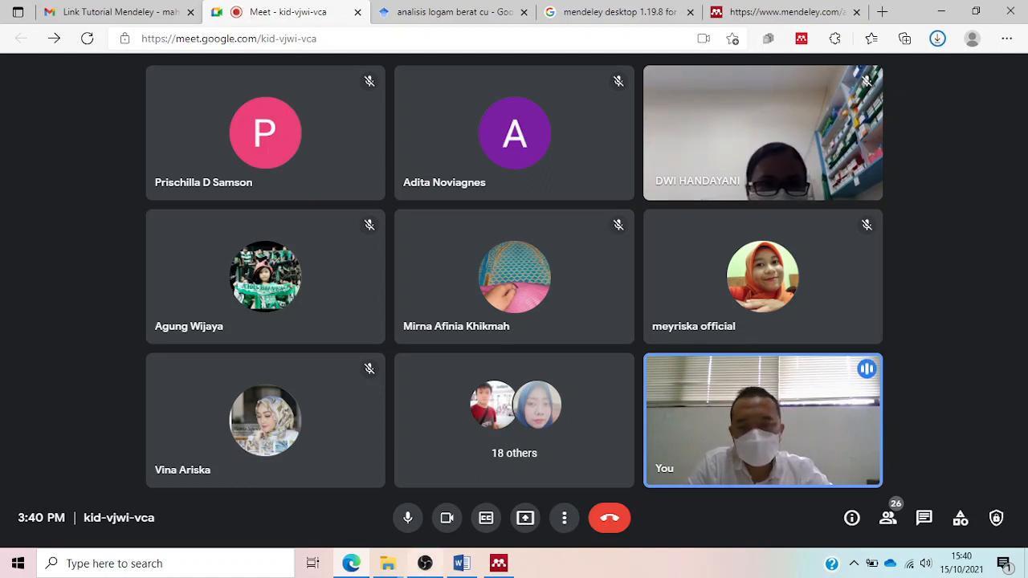
- Show the Artikel Cu folder in Mendeley Desktop, then return to the Google Meet call
{"action": "left_click", "coordinate": [495, 564]}
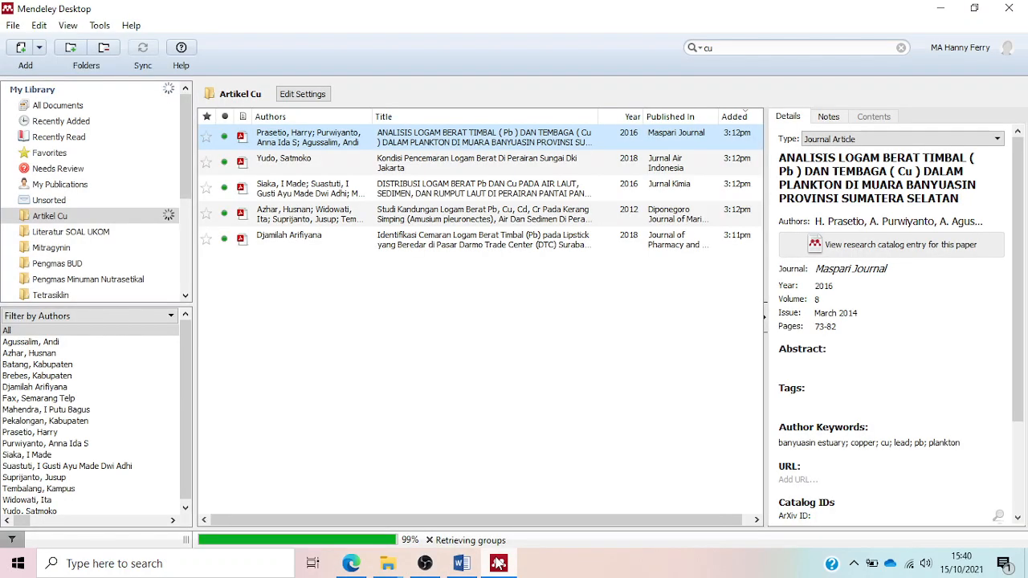
{"action": "left_click", "coordinate": [498, 564]}
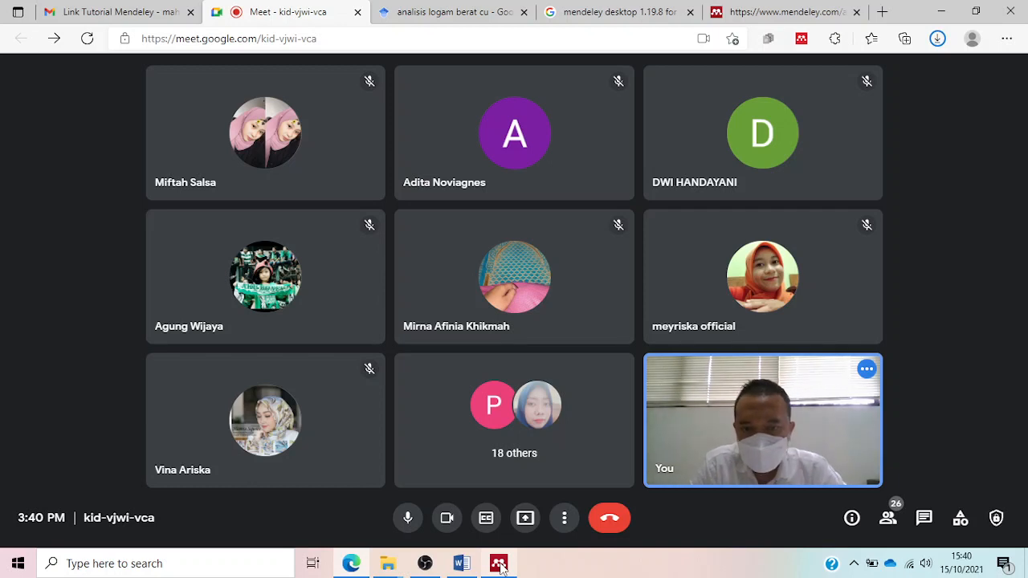
{"action": "mouse_move", "coordinate": [351, 567]}
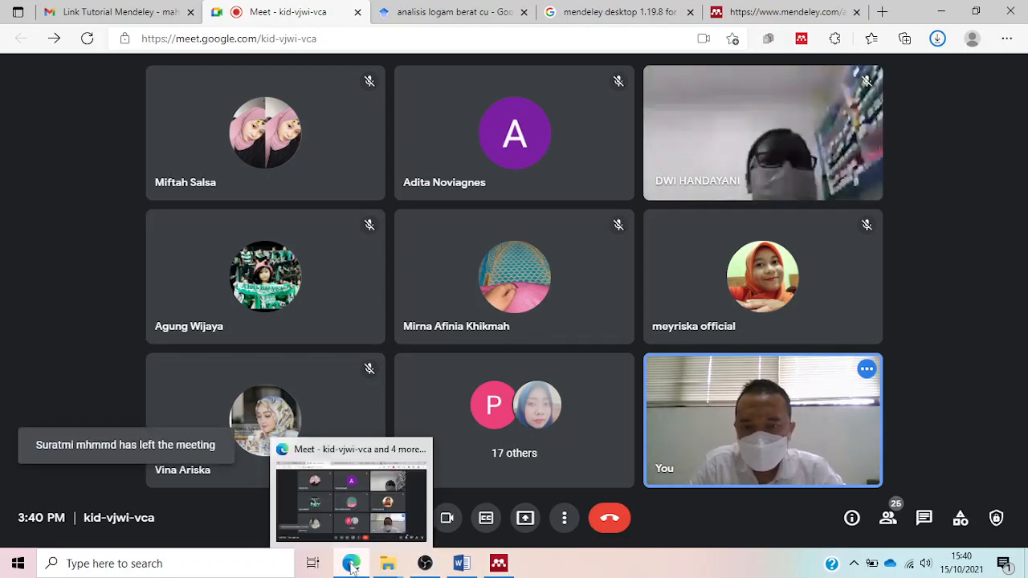
- Switch to Word, leave the account page, and insert "Menurut", an author's name and ", 2019" before "Aktivitas" in section 1.1's first paragraph
{"action": "left_click", "coordinate": [461, 563]}
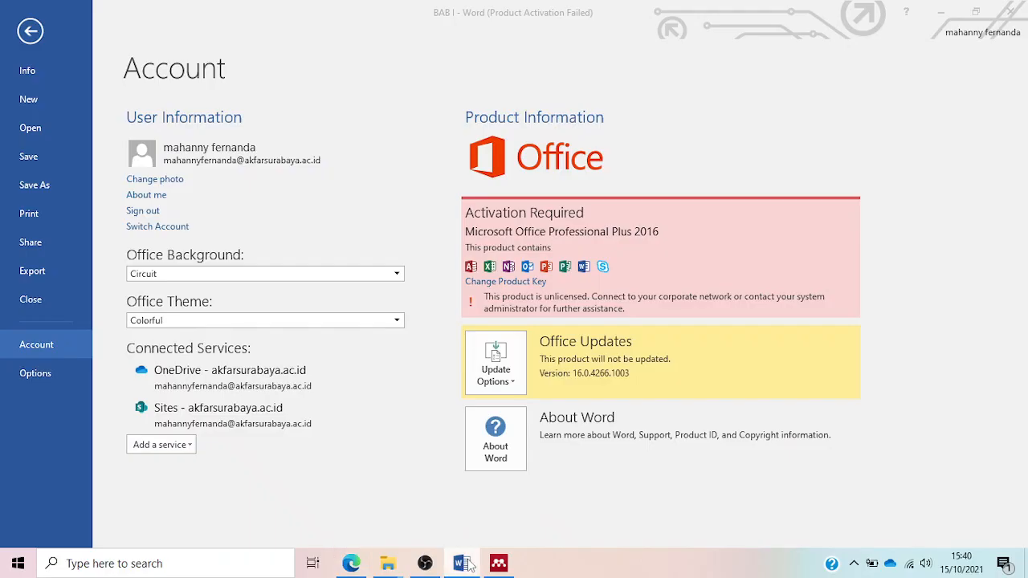
{"action": "left_click", "coordinate": [31, 32]}
{"action": "scroll", "coordinate": [456, 297], "scroll_direction": "up", "scroll_amount": 10}
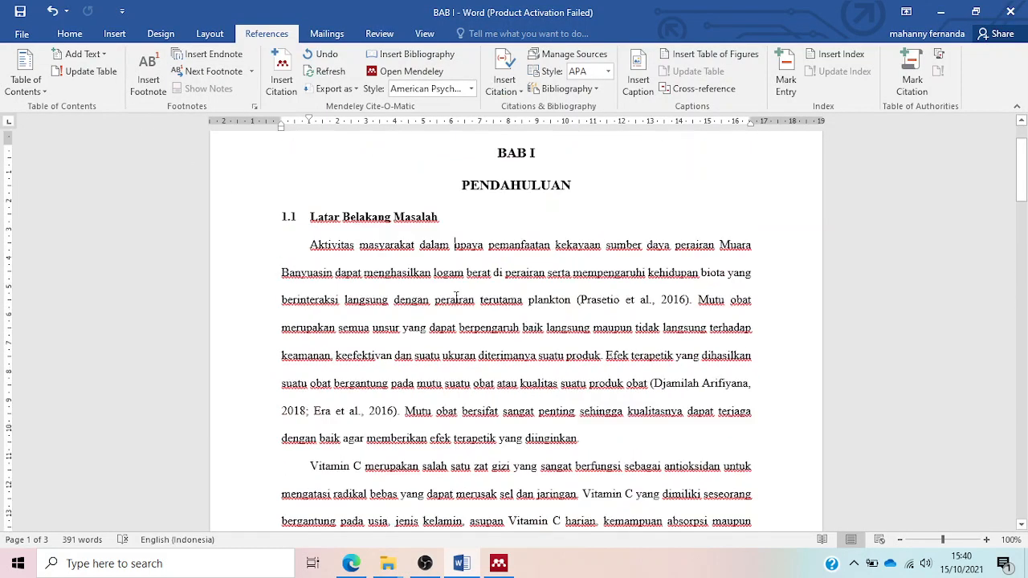
{"action": "scroll", "coordinate": [455, 297], "scroll_direction": "up", "scroll_amount": 2}
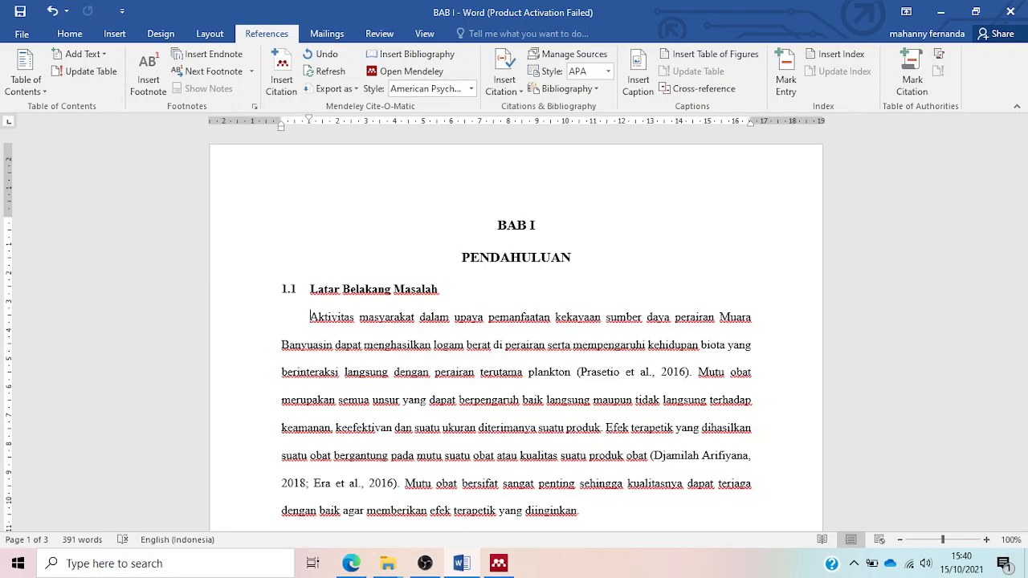
{"action": "type", "text": "Me"}
{"action": "type", "text": "nurut Ha"}
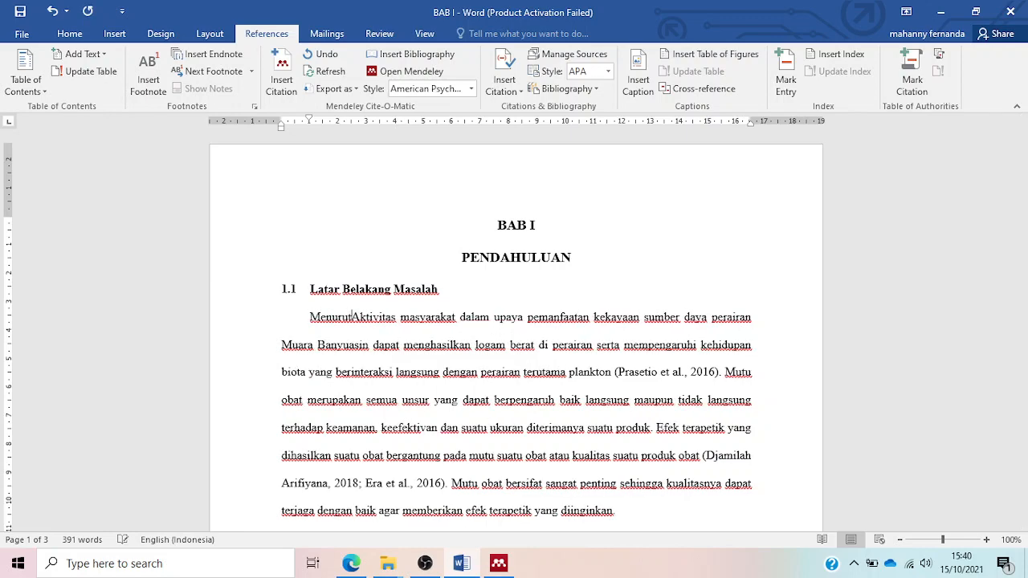
{"action": "type", "text": "nny"}
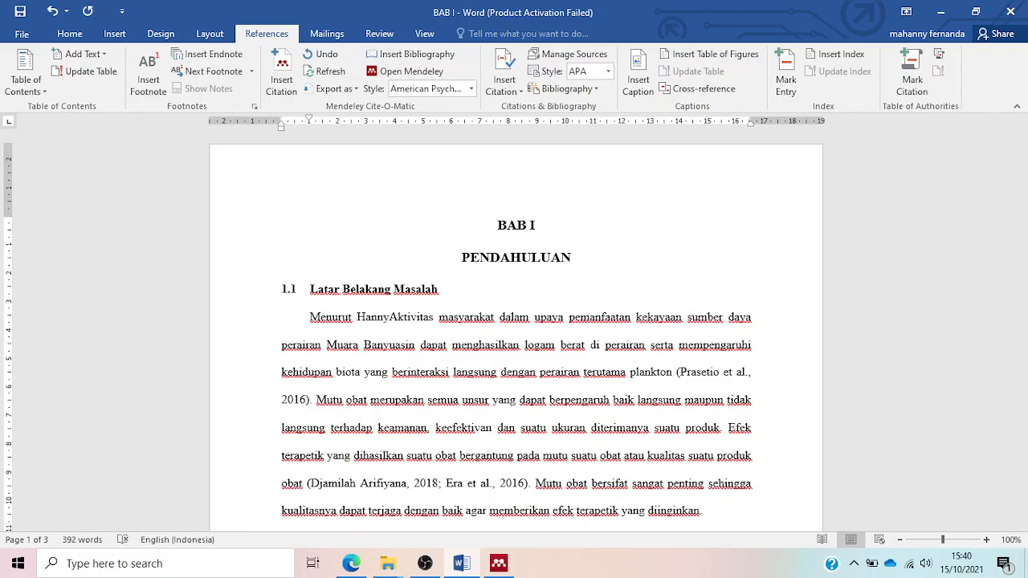
{"action": "type", "text": ", 201"}
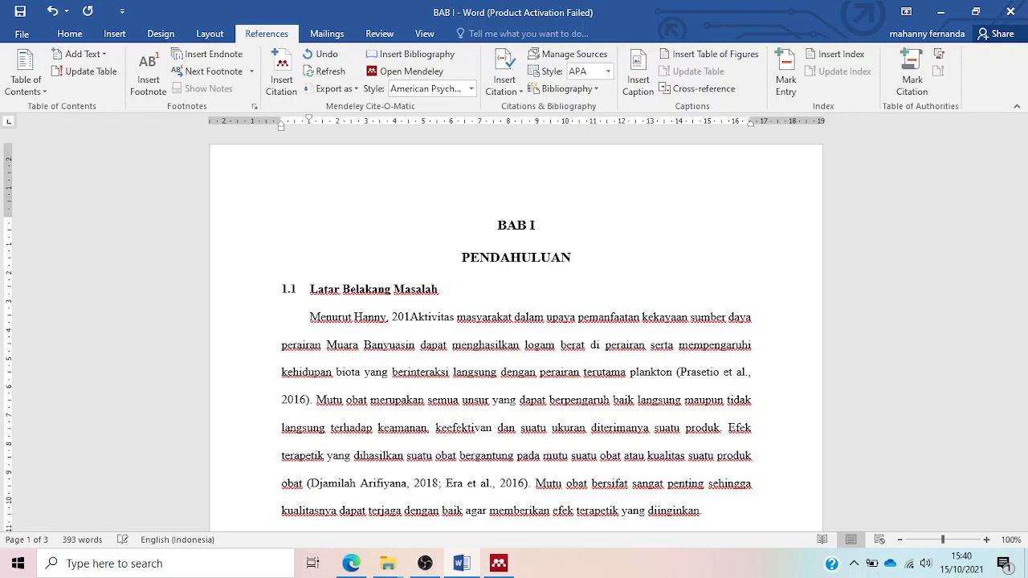
{"action": "type", "text": "9"}
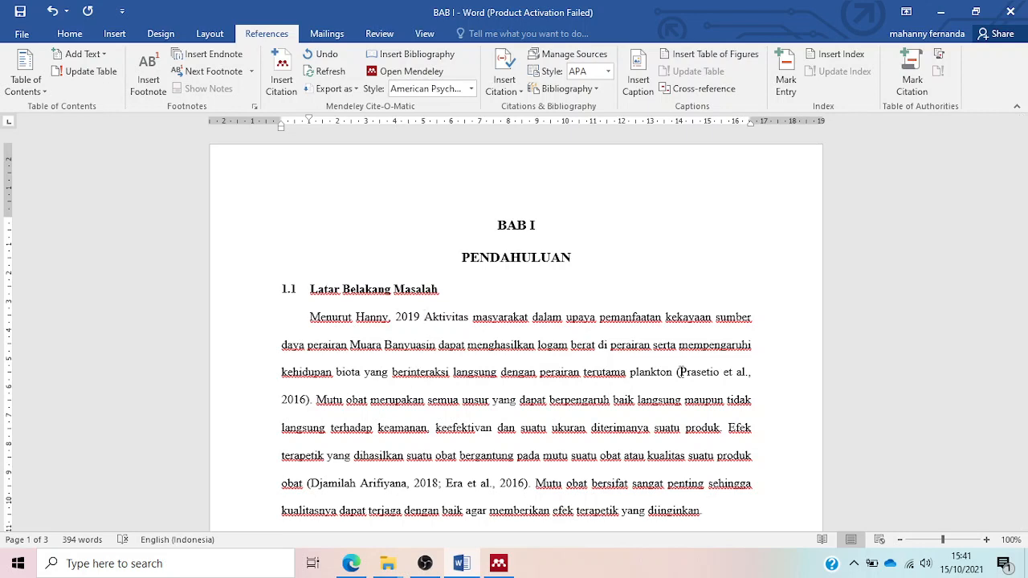
{"action": "left_click", "coordinate": [680, 372]}
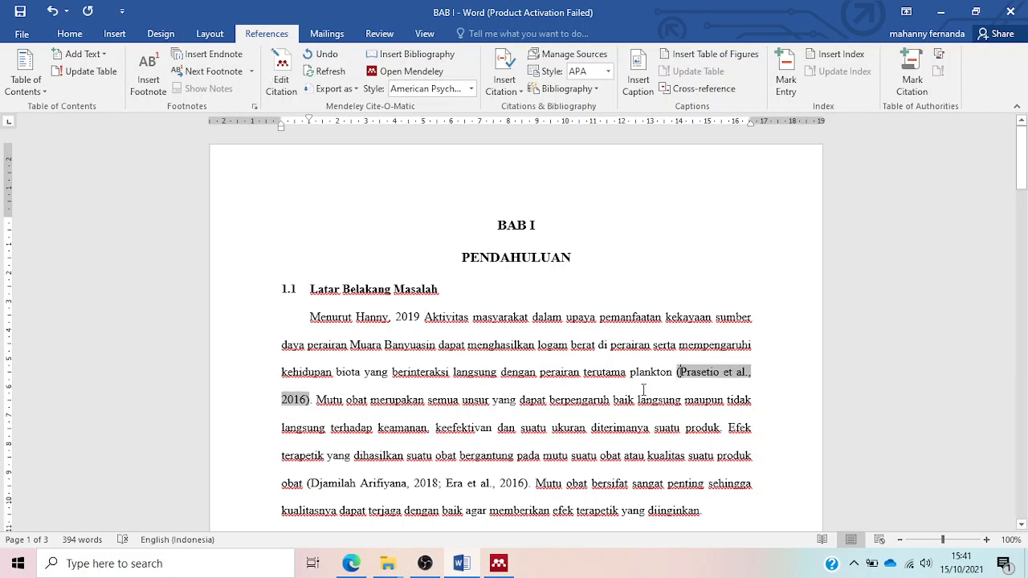
- Switch to Edge and present the entire screen to the Google Meet participants
{"action": "left_click", "coordinate": [352, 563]}
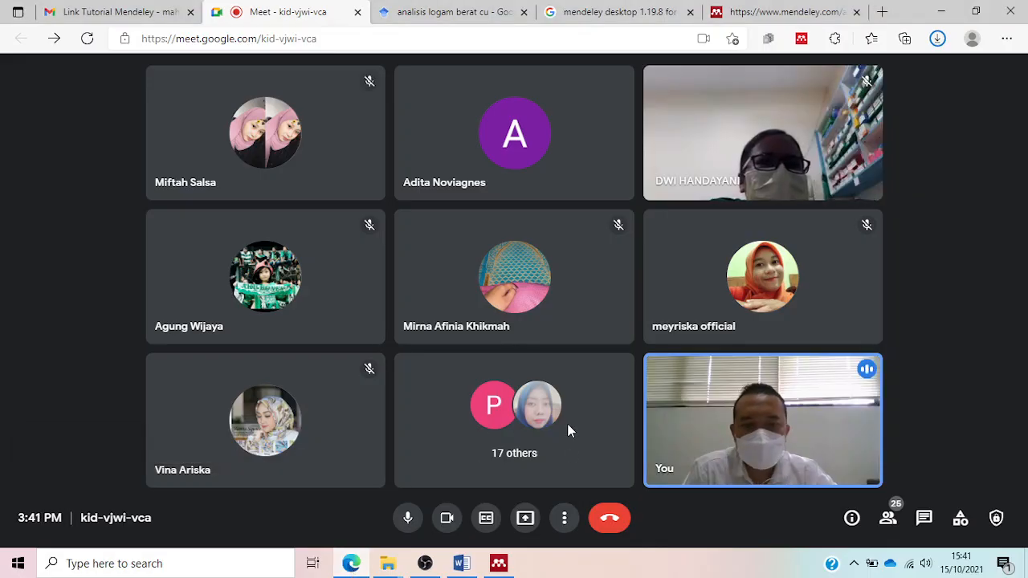
{"action": "left_click", "coordinate": [525, 518]}
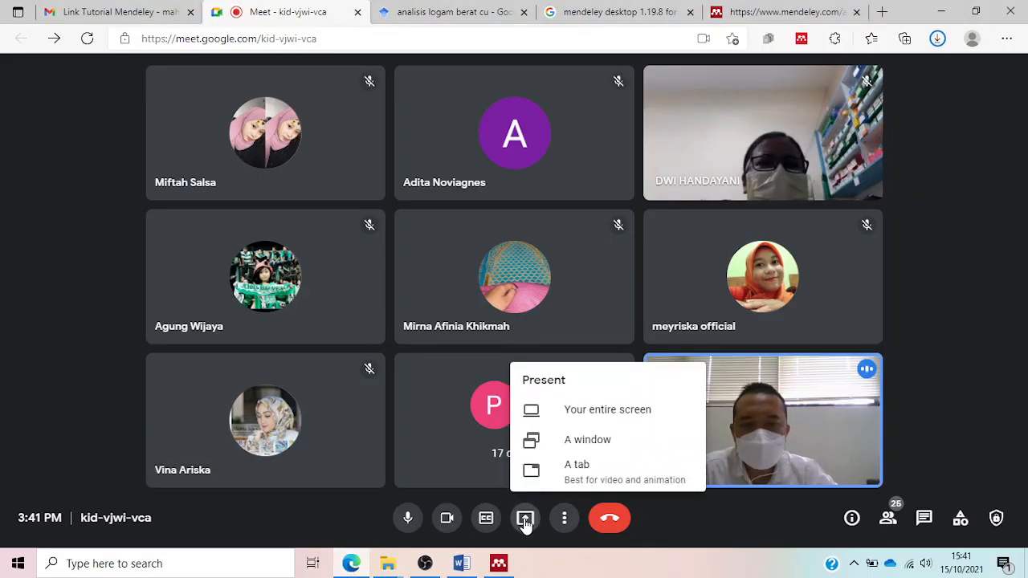
{"action": "left_click", "coordinate": [583, 410]}
{"action": "left_click", "coordinate": [530, 245]}
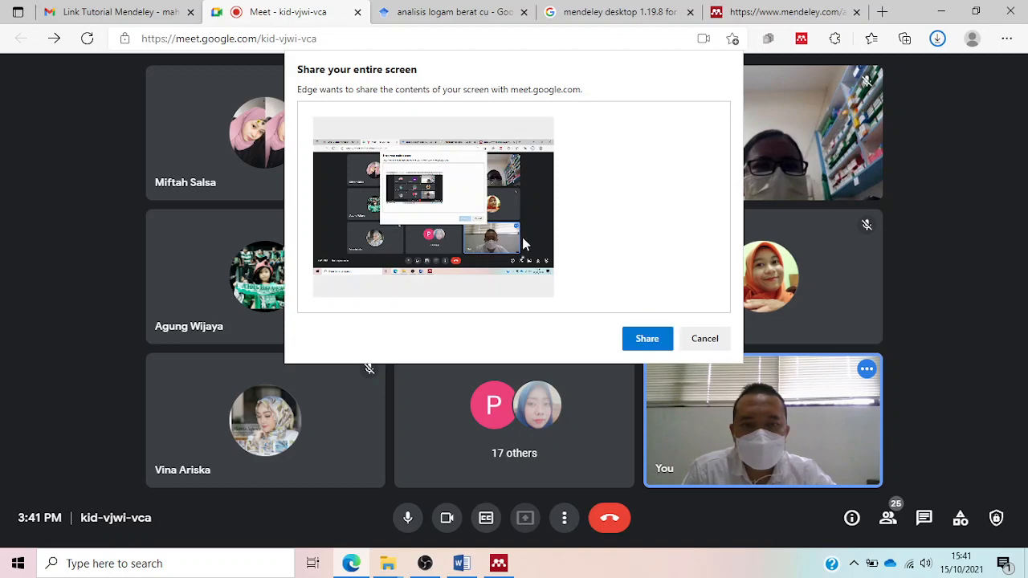
{"action": "left_click", "coordinate": [647, 339]}
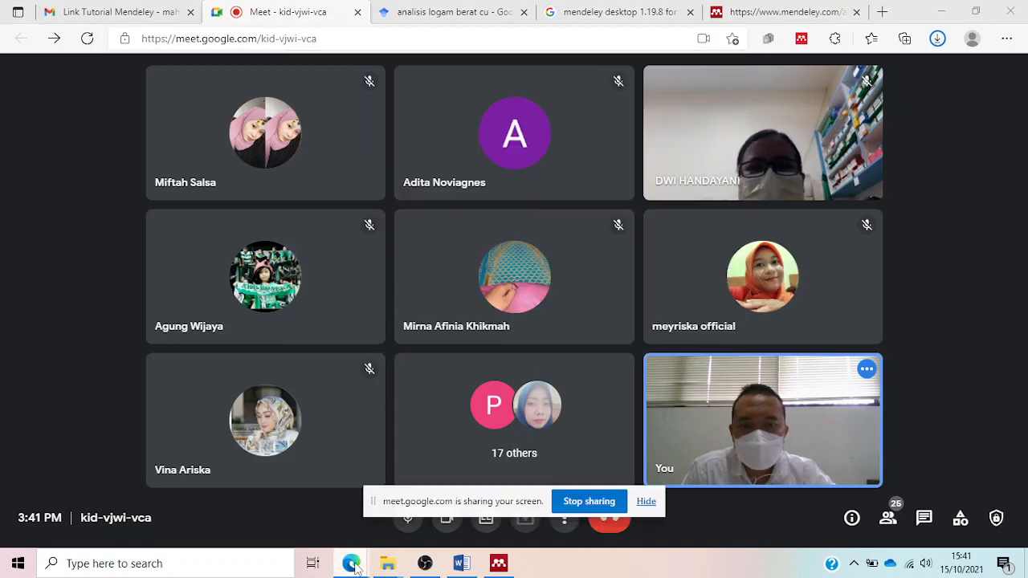
- Switch back to Word and select the author's name after "Menurut" in the first paragraph
{"action": "left_click", "coordinate": [458, 558]}
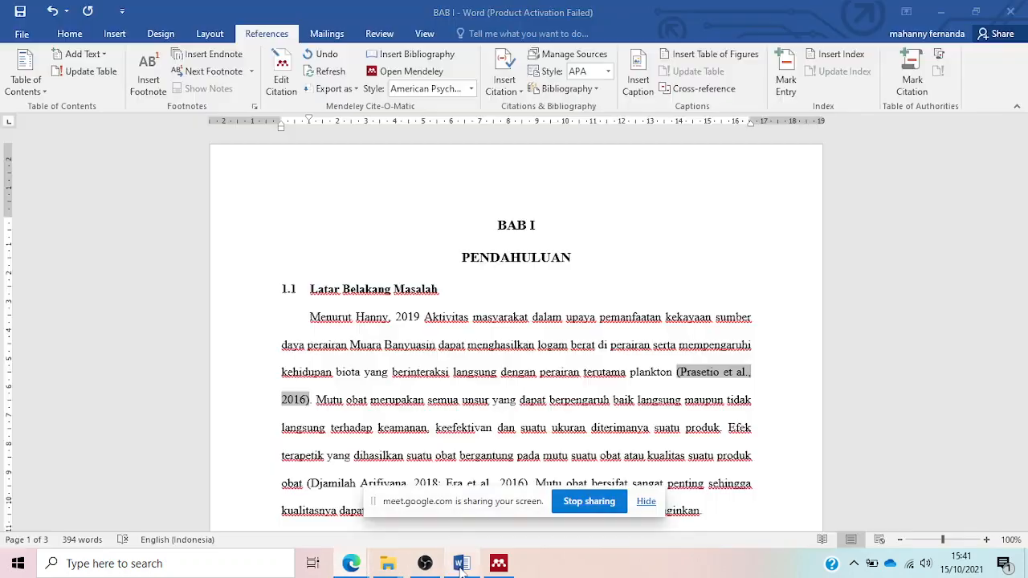
{"action": "left_click", "coordinate": [464, 320]}
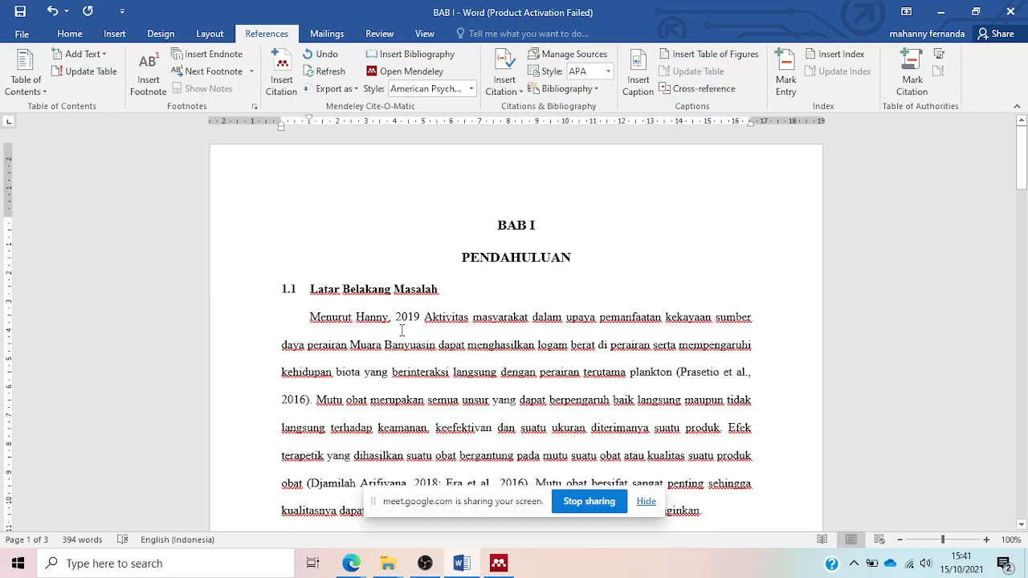
{"action": "left_click_drag", "start_coordinate": [360, 316], "coordinate": [391, 318]}
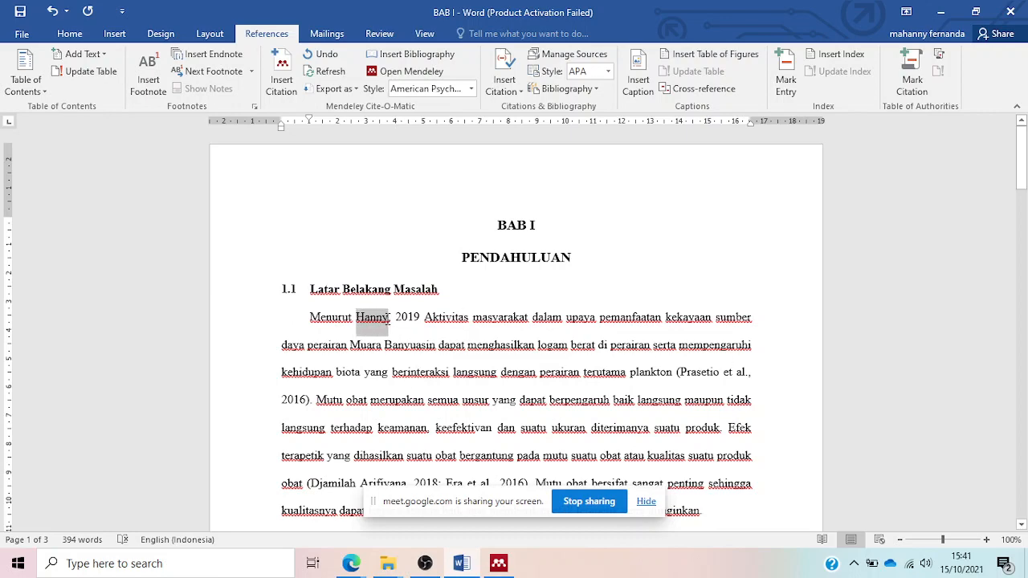
- Switch to Mendeley, open the Maspari Journal article on Pb and Cu in plankton, and examine the in-text citations in its introduction
{"action": "left_click", "coordinate": [499, 564]}
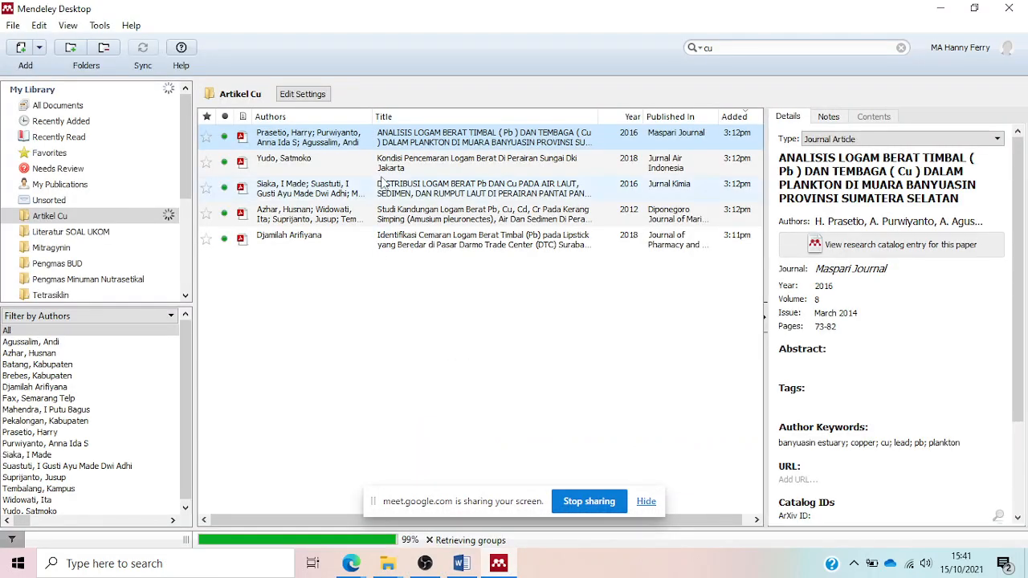
{"action": "double_click", "coordinate": [321, 131]}
{"action": "scroll", "coordinate": [345, 298], "scroll_direction": "down", "scroll_amount": 10}
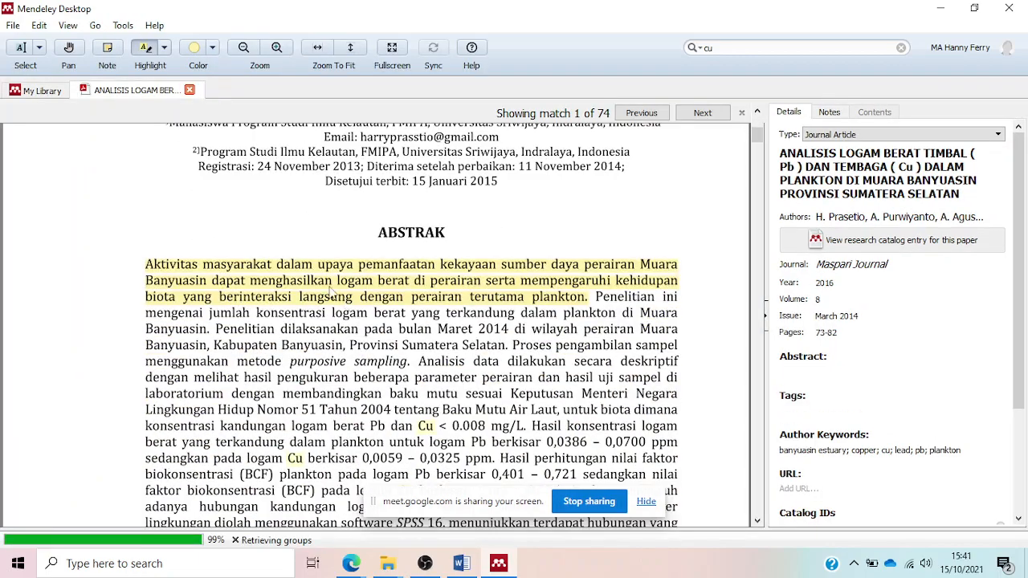
{"action": "scroll", "coordinate": [345, 298], "scroll_direction": "up", "scroll_amount": 3}
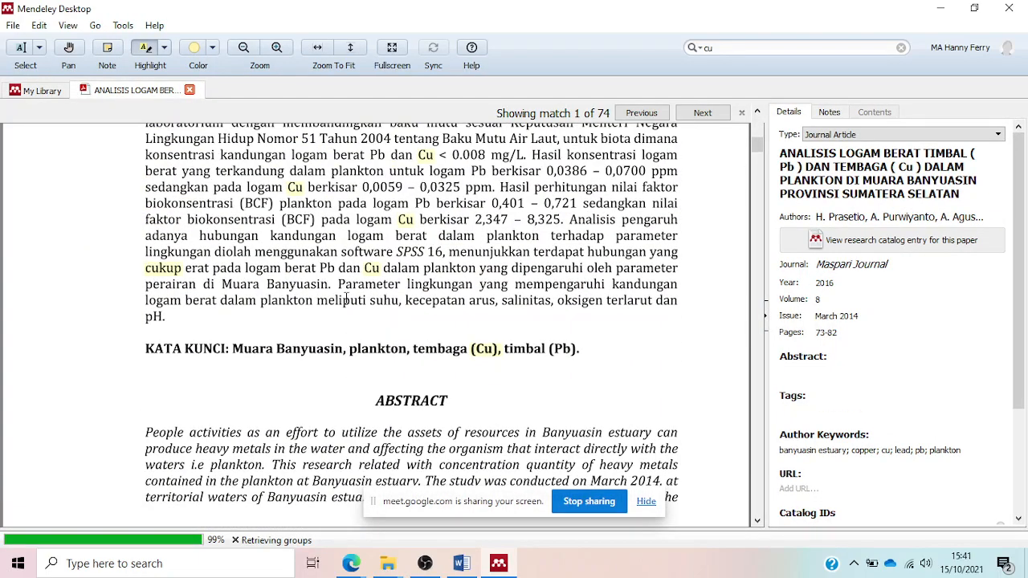
{"action": "scroll", "coordinate": [347, 298], "scroll_direction": "down", "scroll_amount": 18}
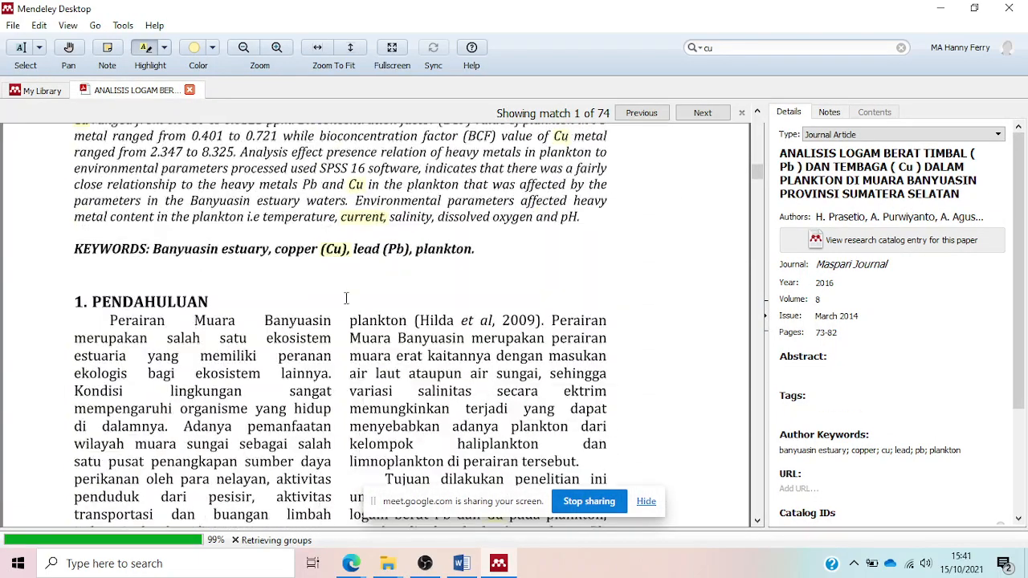
{"action": "scroll", "coordinate": [346, 298], "scroll_direction": "down", "scroll_amount": 5}
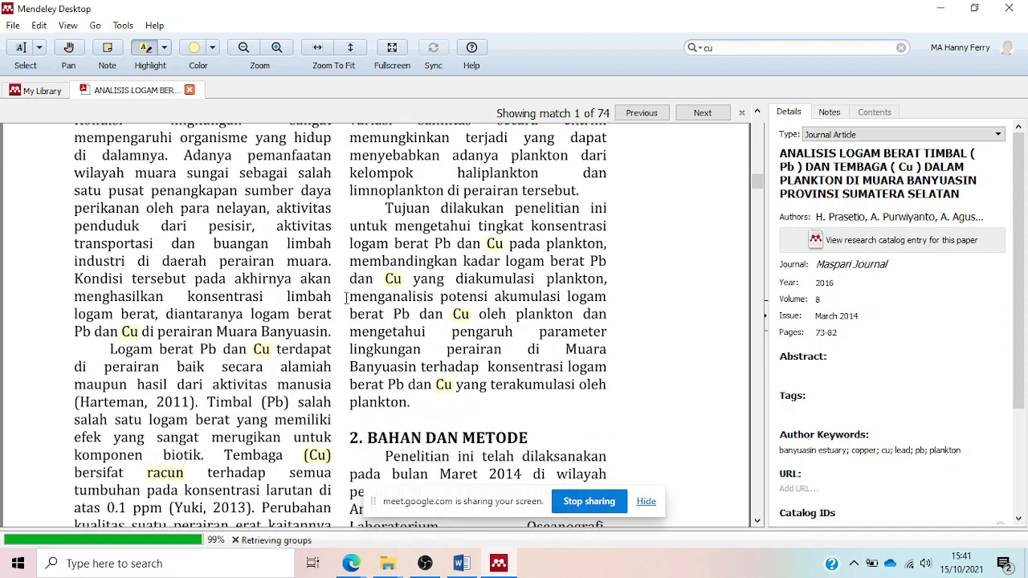
{"action": "scroll", "coordinate": [347, 298], "scroll_direction": "up", "scroll_amount": 4}
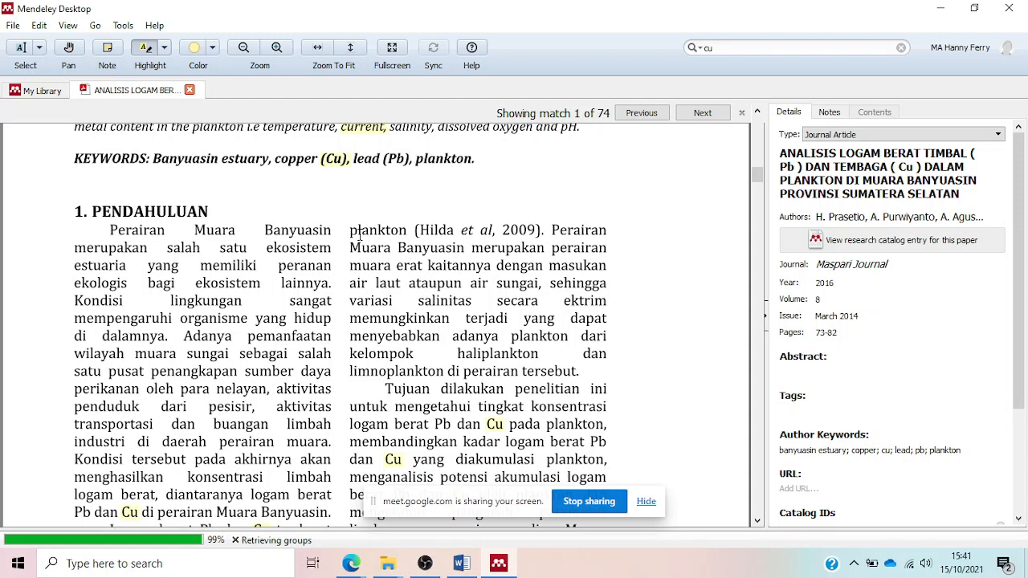
{"action": "scroll", "coordinate": [359, 232], "scroll_direction": "down", "scroll_amount": 1}
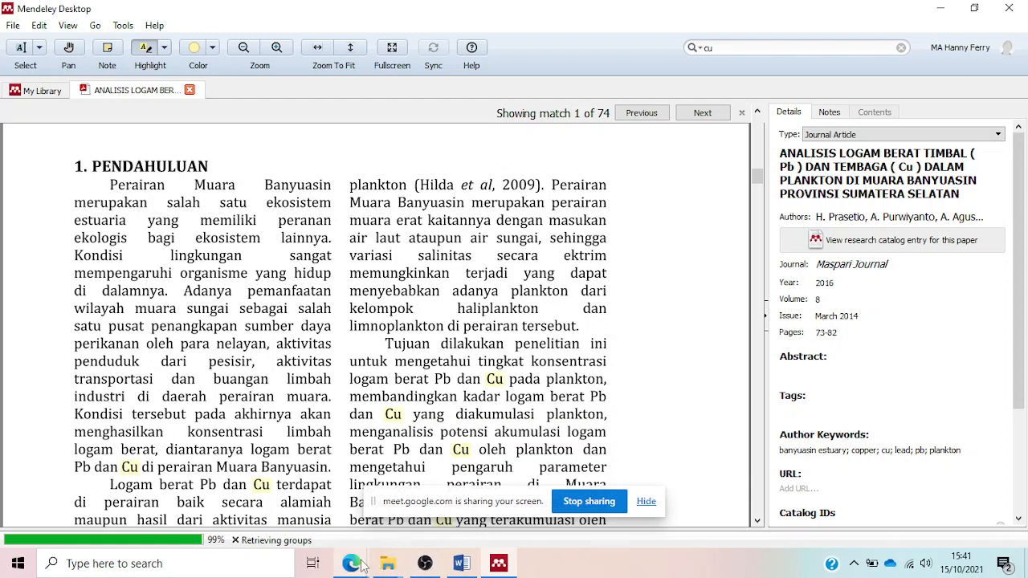
- Switch to Word and replace the selected author's name with the author cited beside "plankton" in the article's introduction
{"action": "mouse_move", "coordinate": [361, 566]}
{"action": "mouse_move", "coordinate": [462, 564]}
{"action": "left_click", "coordinate": [424, 482]}
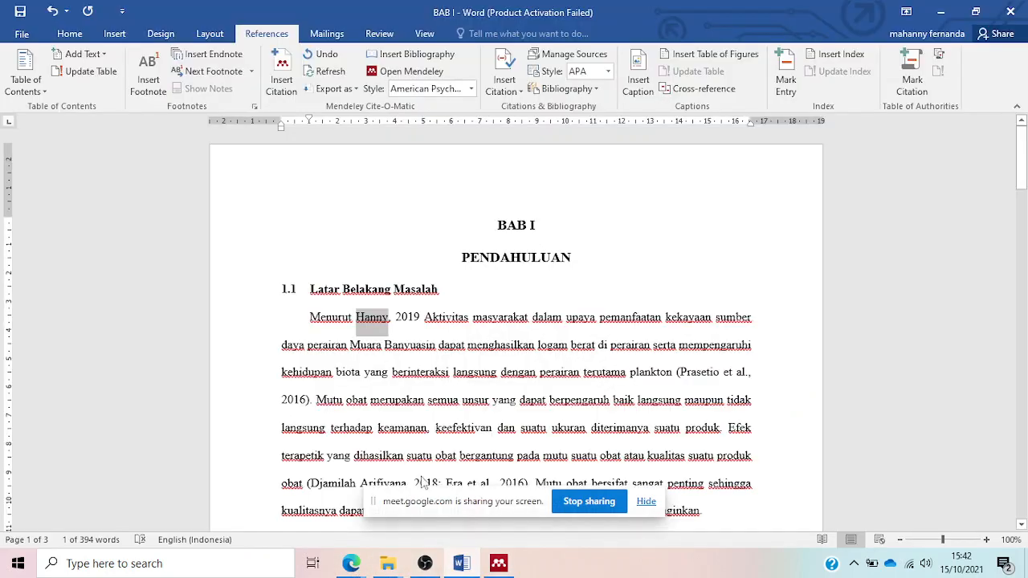
{"action": "type", "text": "Hilda"}
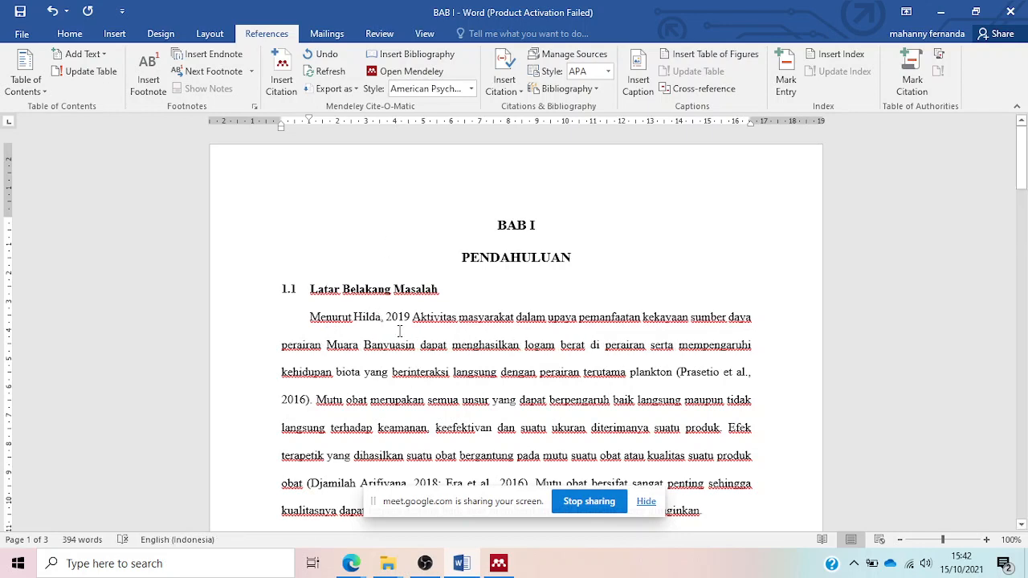
- After the cited author and year in the first paragraph, add "dalam" followed by the Maspari Journal article's first author and ", 2016"
{"action": "left_click", "coordinate": [413, 318]}
{"action": "type", "text": "nd"}
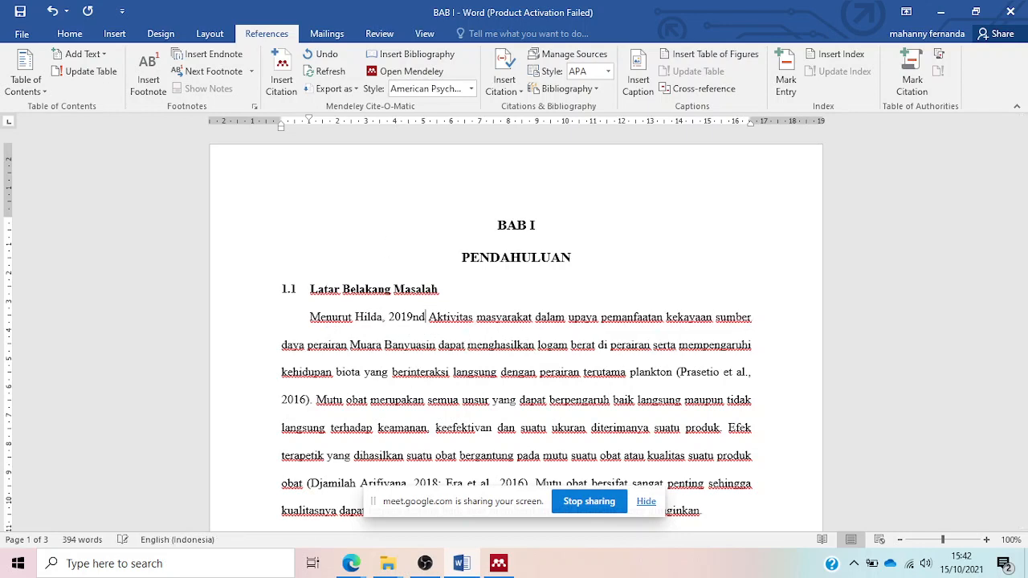
{"action": "key", "text": "BackSpace"}
{"action": "key", "text": "BackSpace"}
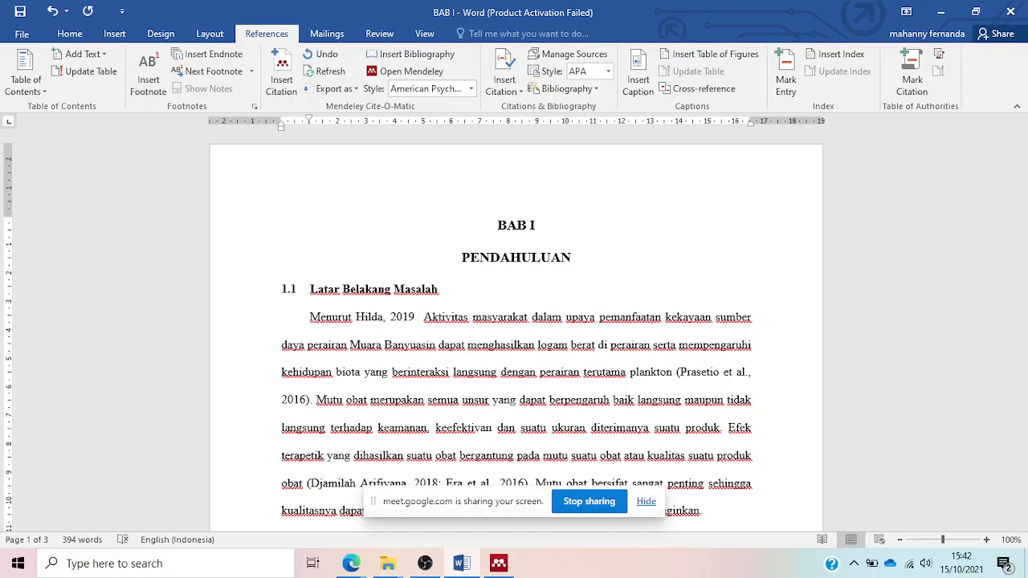
{"action": "key", "text": "BackSpace"}
{"action": "type", "text": "dalam Praset"}
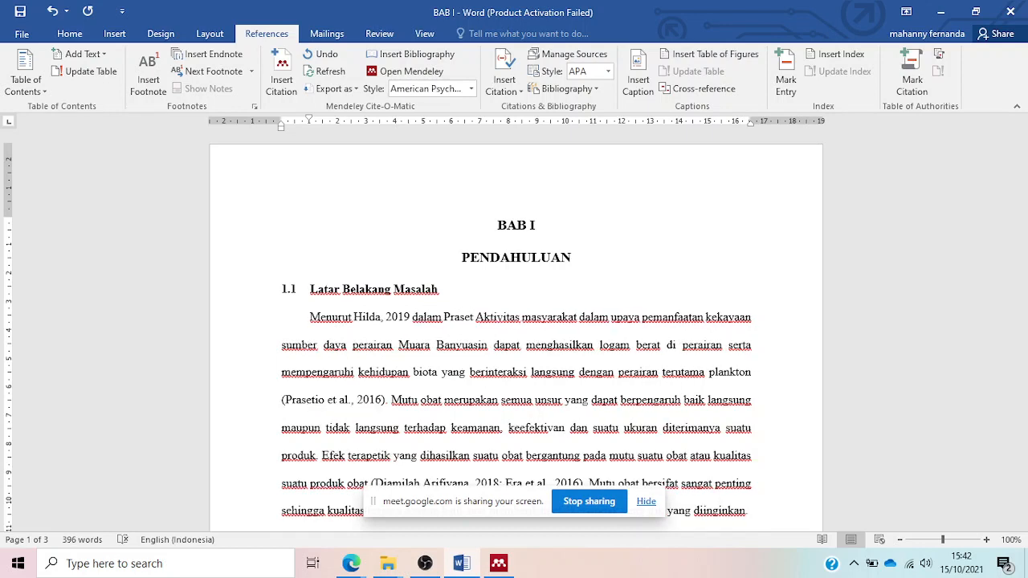
{"action": "type", "text": "tio"}
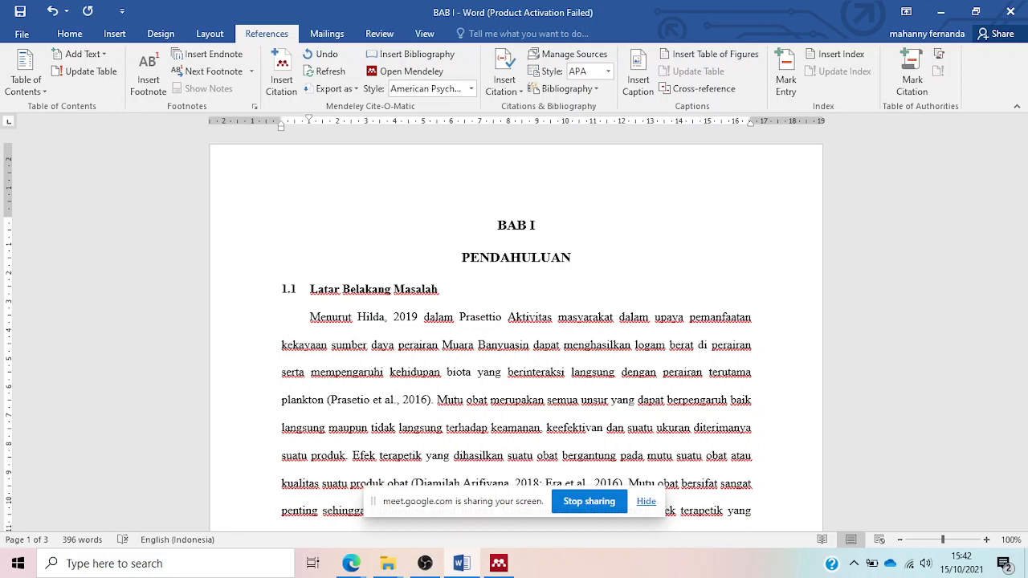
{"action": "key", "text": "BackSpace"}
{"action": "key", "text": "BackSpace"}
{"action": "key", "text": "BackSpace"}
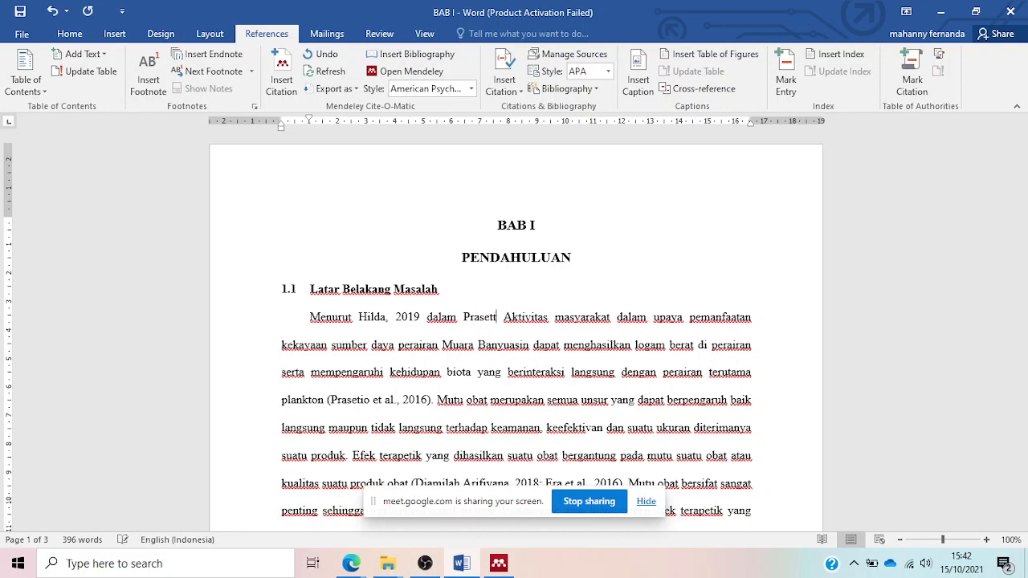
{"action": "type", "text": "io"}
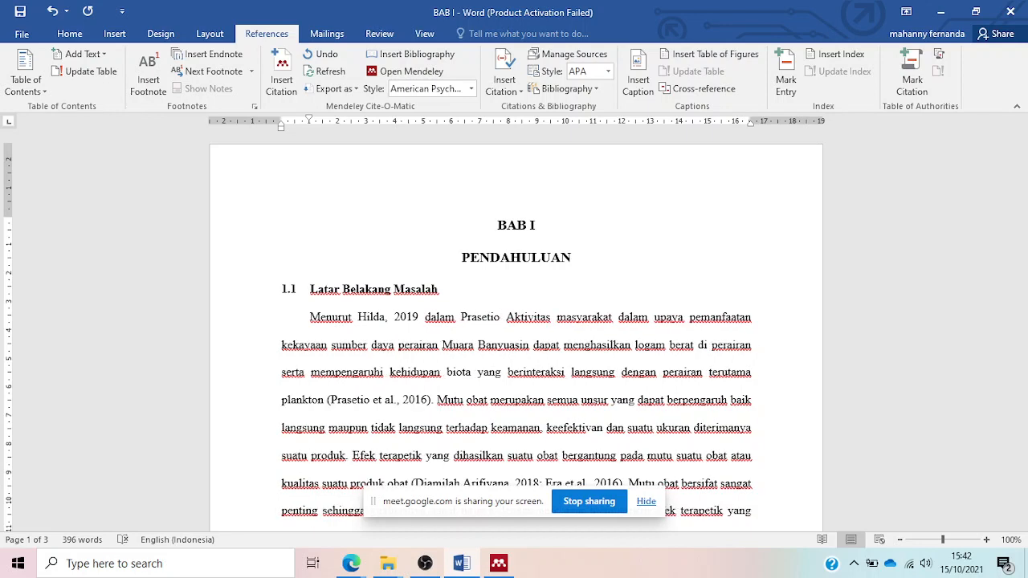
{"action": "type", "text": ", 2"}
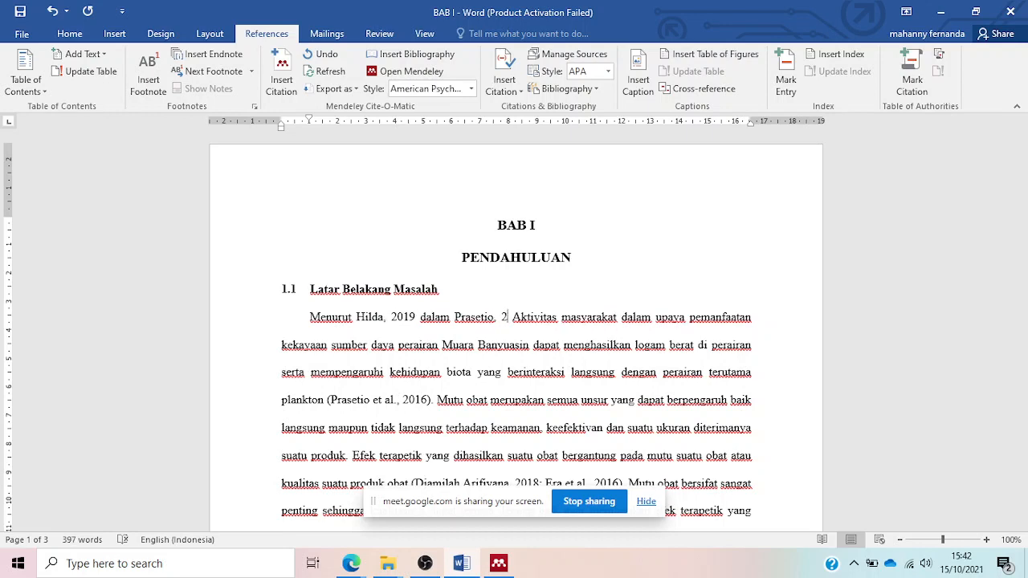
{"action": "type", "text": "016"}
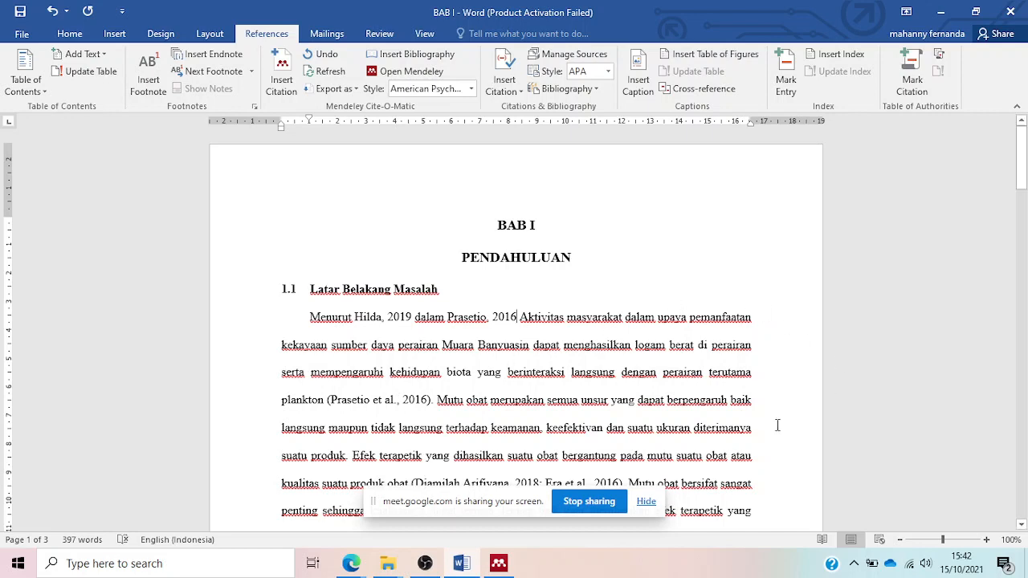
- Correct the year of the originally quoted author after "Menurut" to 2009
{"action": "left_click", "coordinate": [433, 401]}
{"action": "left_click_drag", "start_coordinate": [400, 322], "coordinate": [406, 324]}
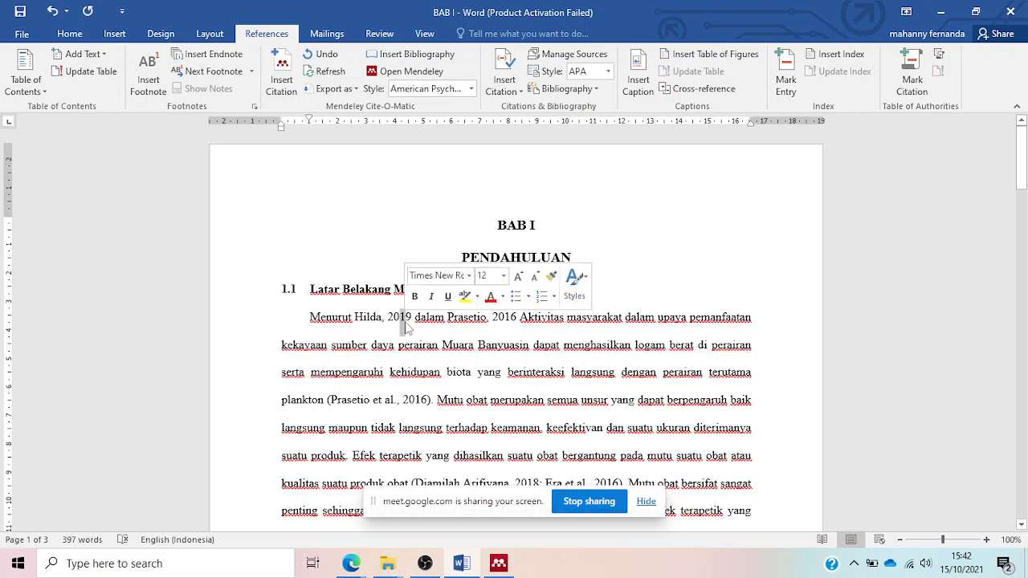
{"action": "type", "text": "0"}
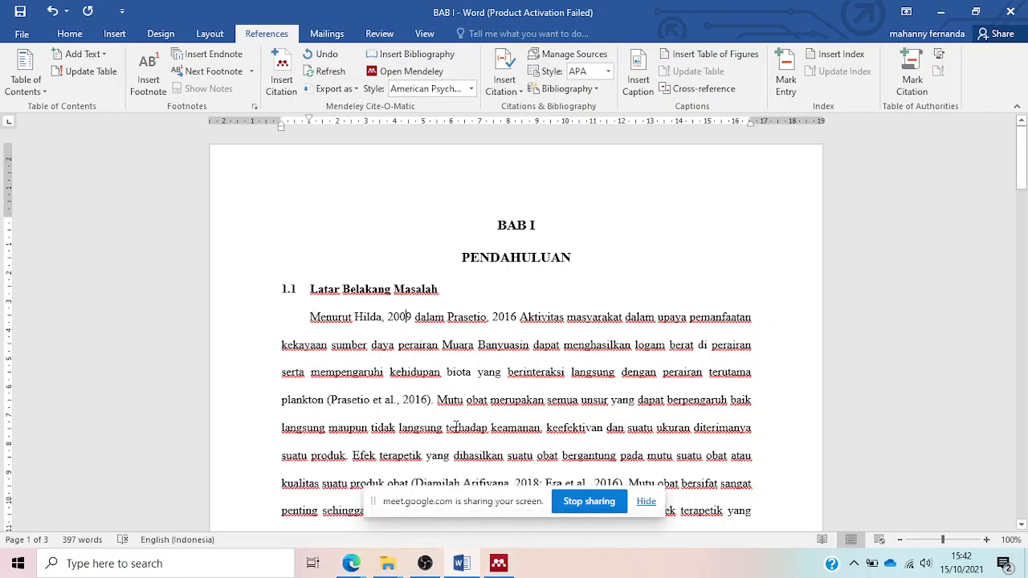
{"action": "left_click", "coordinate": [435, 401]}
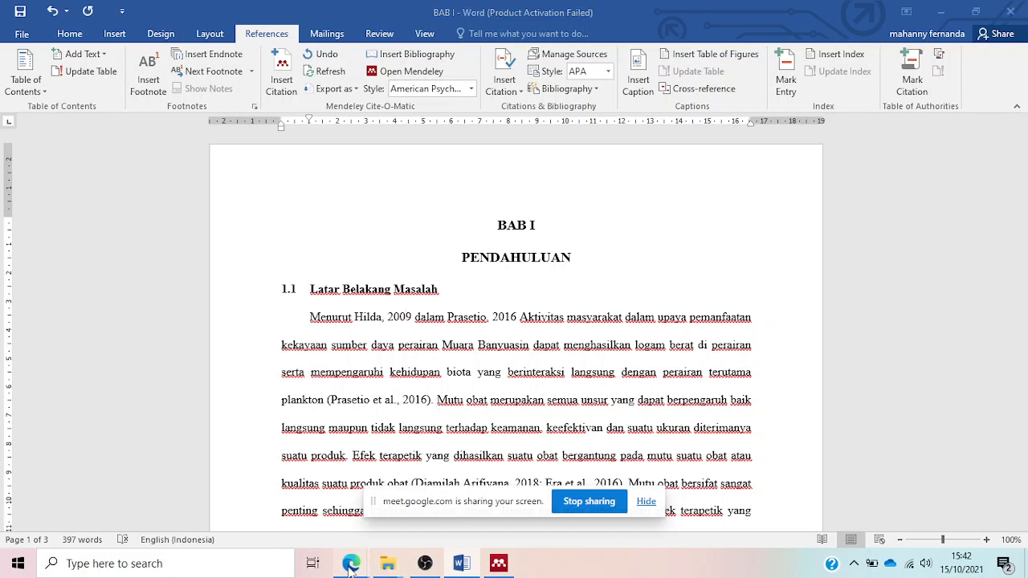
- Switch to Mendeley and highlight the in-text citation beside "plankton" in the article's introduction
{"action": "left_click", "coordinate": [471, 567]}
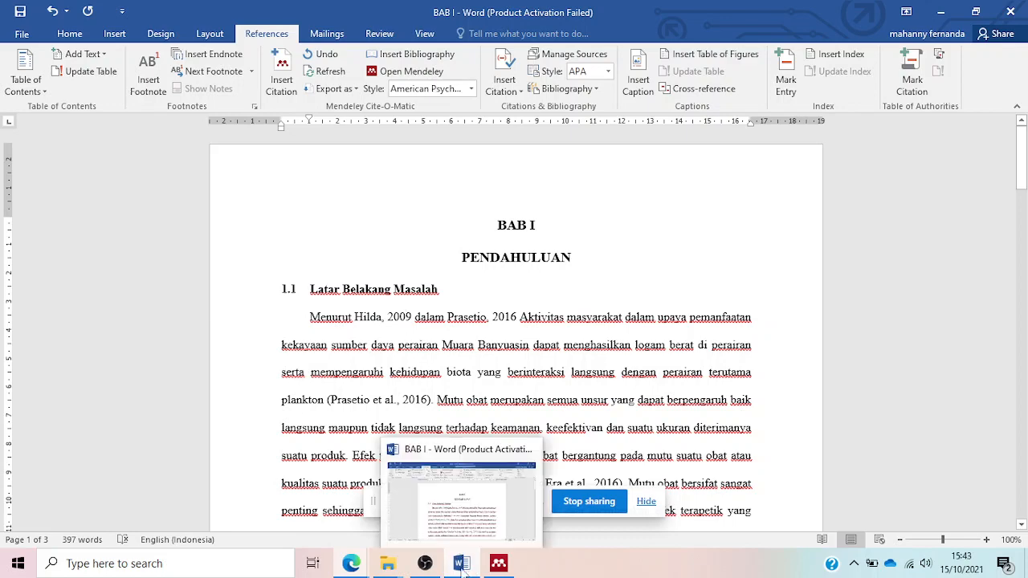
{"action": "mouse_move", "coordinate": [460, 567]}
{"action": "left_click", "coordinate": [499, 563]}
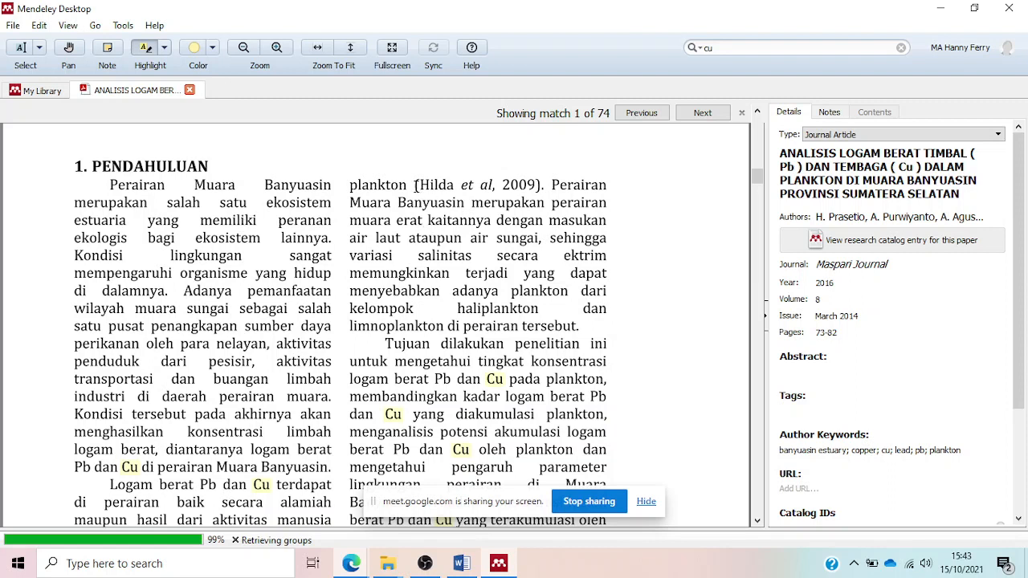
{"action": "left_click_drag", "start_coordinate": [415, 185], "coordinate": [543, 187]}
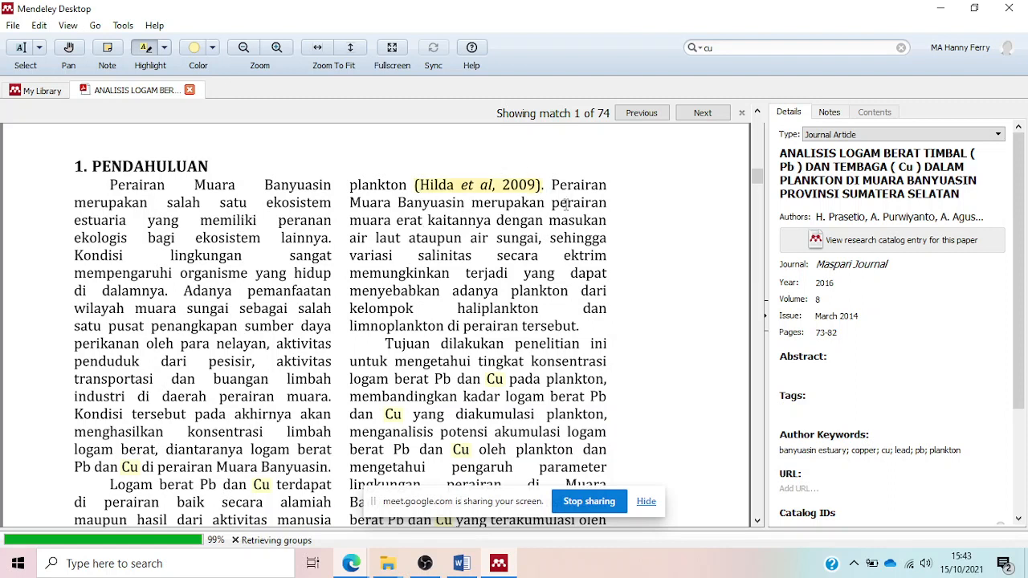
- Find the 2009 source on Sungai Musi water quality in the article's reference list and mark its title
{"action": "scroll", "coordinate": [567, 205], "scroll_direction": "down", "scroll_amount": 6}
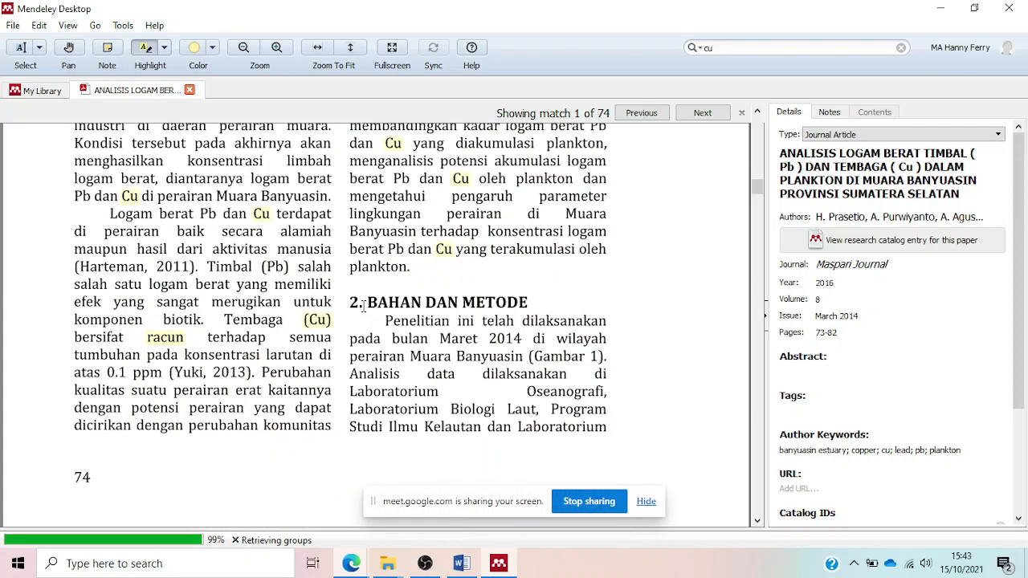
{"action": "scroll", "coordinate": [363, 305], "scroll_direction": "down", "scroll_amount": 6}
{"action": "scroll", "coordinate": [473, 284], "scroll_direction": "up", "scroll_amount": 15}
{"action": "scroll", "coordinate": [409, 442], "scroll_direction": "down", "scroll_amount": 4}
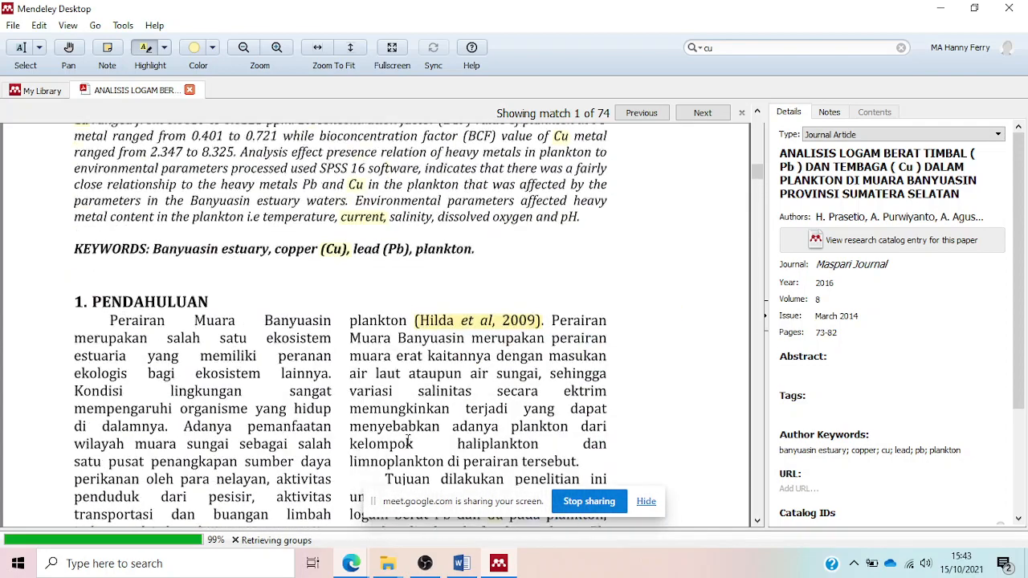
{"action": "scroll", "coordinate": [408, 442], "scroll_direction": "down", "scroll_amount": 2}
{"action": "scroll", "coordinate": [666, 265], "scroll_direction": "down", "scroll_amount": 15}
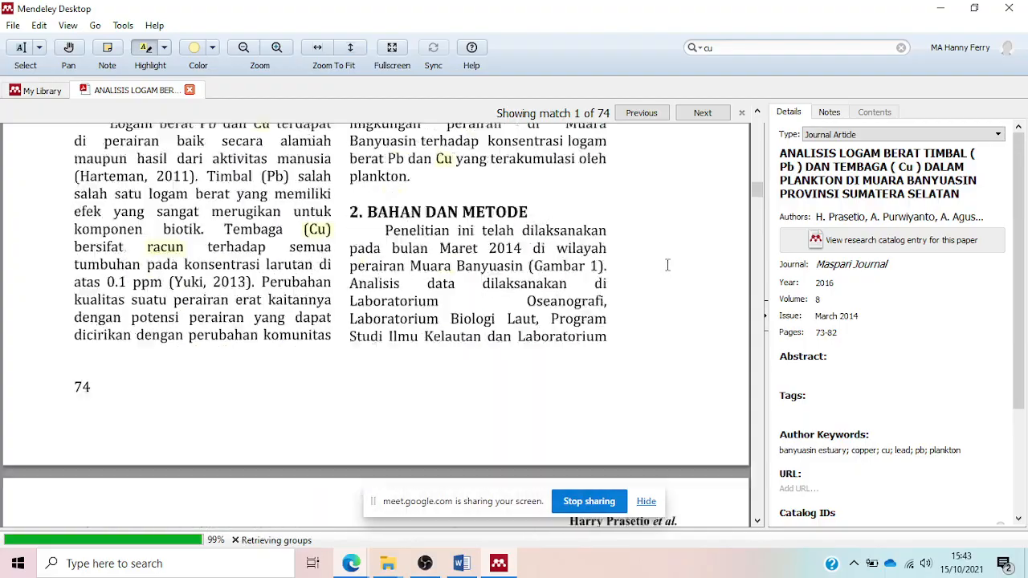
{"action": "left_click_drag", "start_coordinate": [758, 211], "coordinate": [764, 521]}
{"action": "scroll", "coordinate": [564, 411], "scroll_direction": "up", "scroll_amount": 4}
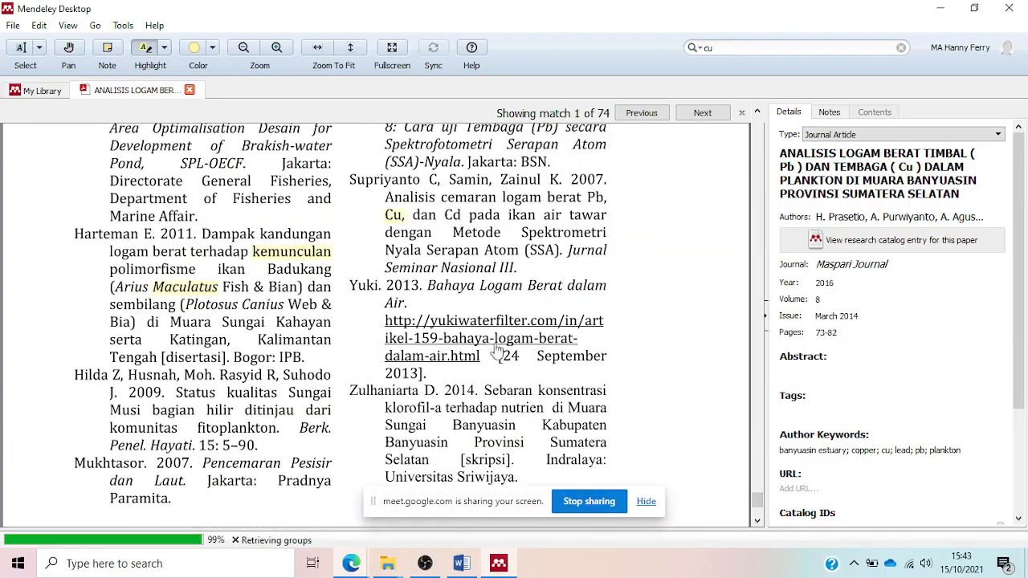
{"action": "scroll", "coordinate": [491, 350], "scroll_direction": "down", "scroll_amount": 2}
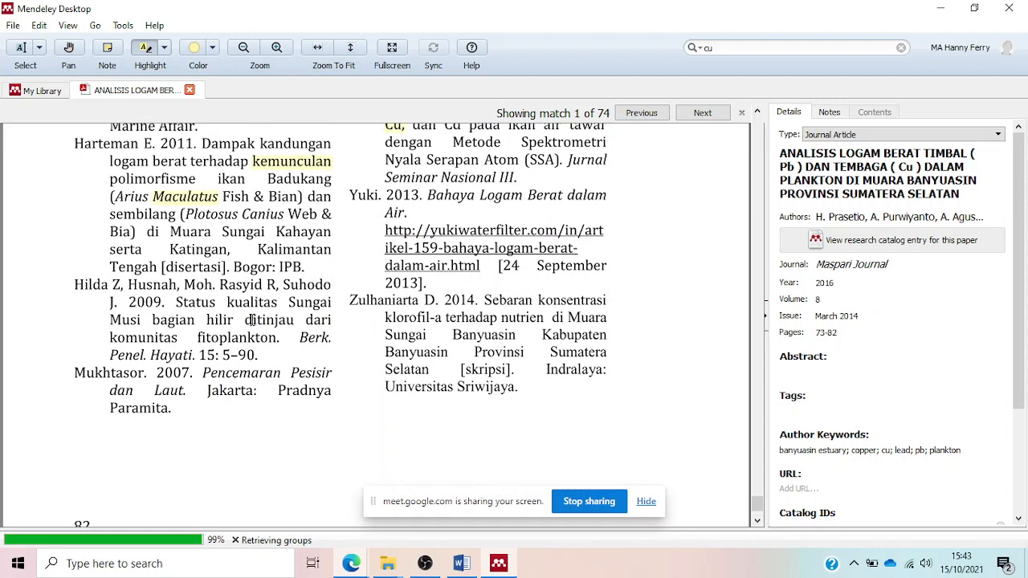
{"action": "left_click_drag", "start_coordinate": [175, 302], "coordinate": [266, 343]}
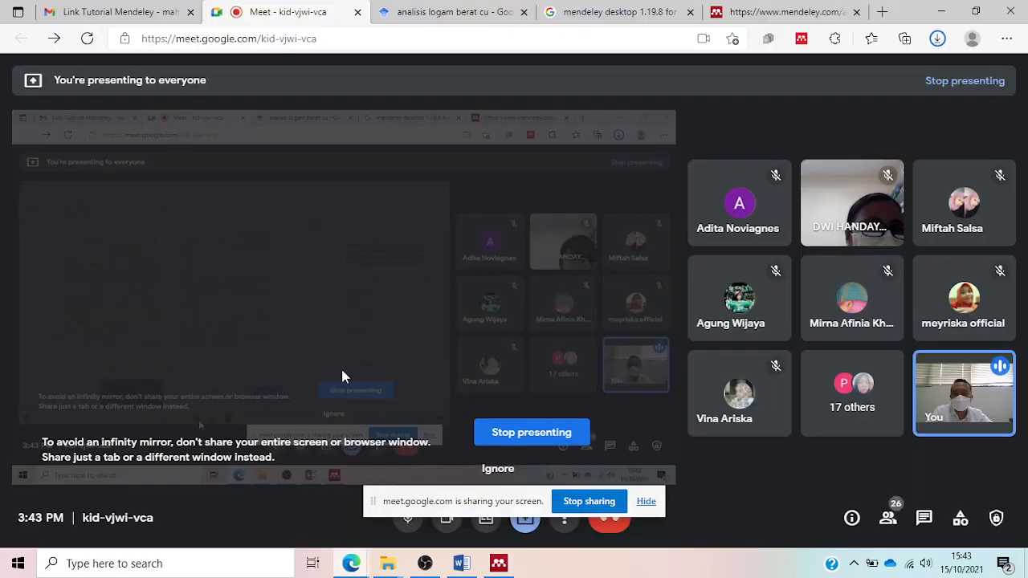
- Switch to Edge, search the web for the copied reference of the 2016 Pb and Cu plankton article, and look through the results
{"action": "left_click", "coordinate": [298, 473]}
{"action": "left_click", "coordinate": [831, 9]}
{"action": "left_click", "coordinate": [616, 39]}
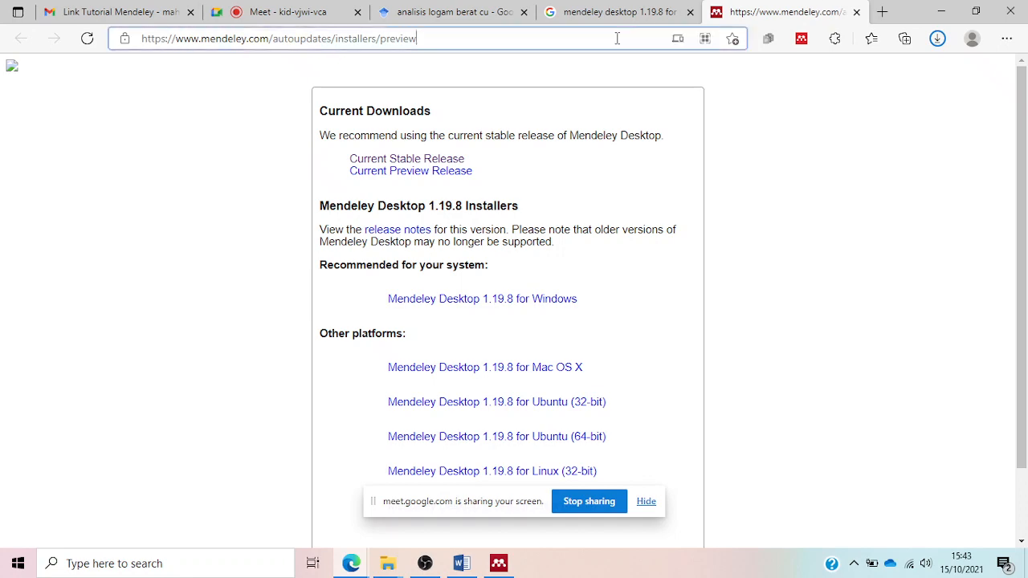
{"action": "key", "text": "ctrl+v"}
{"action": "key", "text": "Return"}
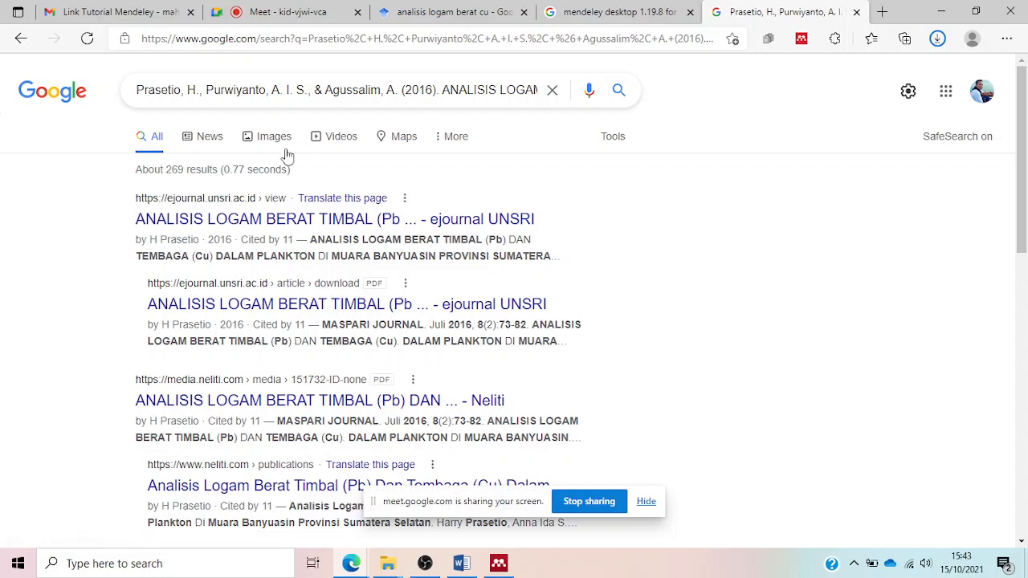
{"action": "scroll", "coordinate": [301, 412], "scroll_direction": "down", "scroll_amount": 3}
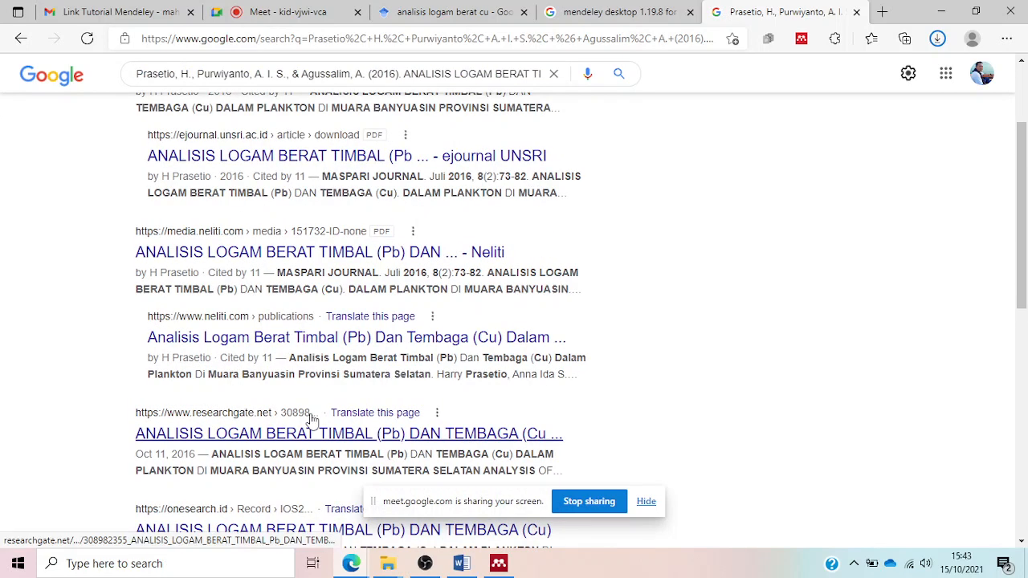
{"action": "scroll", "coordinate": [301, 430], "scroll_direction": "down", "scroll_amount": 1}
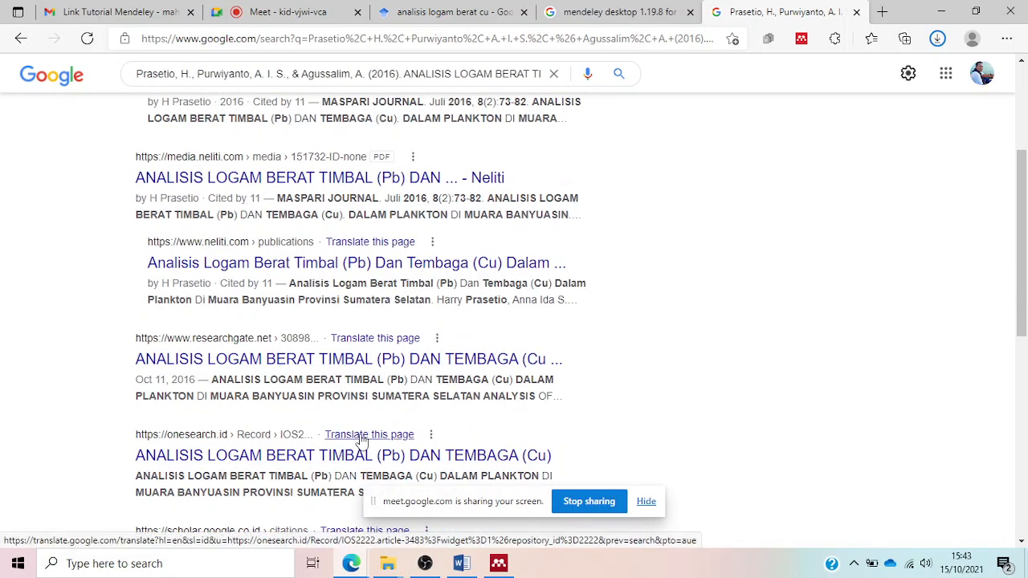
{"action": "scroll", "coordinate": [407, 414], "scroll_direction": "down", "scroll_amount": 2}
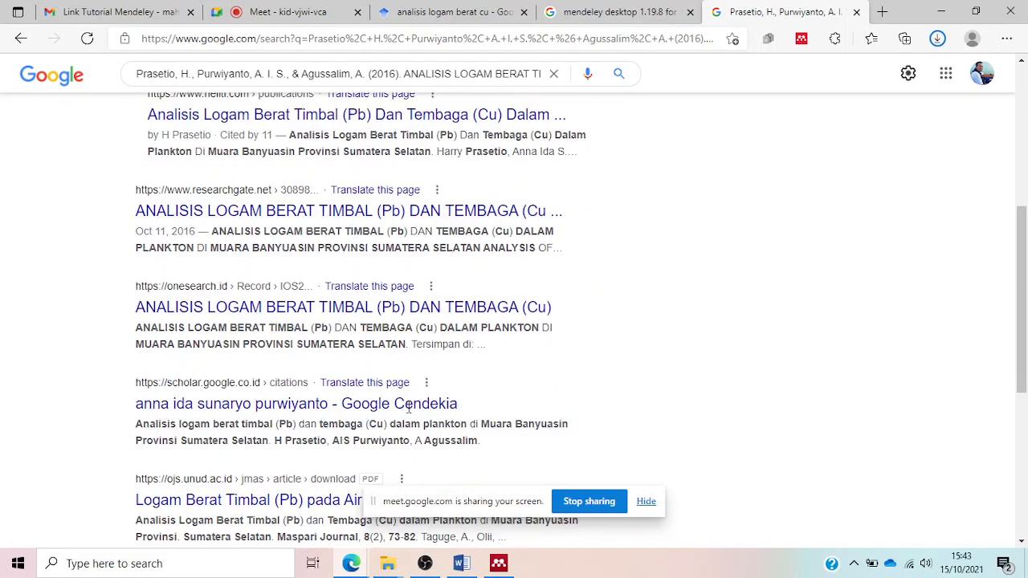
{"action": "scroll", "coordinate": [334, 391], "scroll_direction": "down", "scroll_amount": 1}
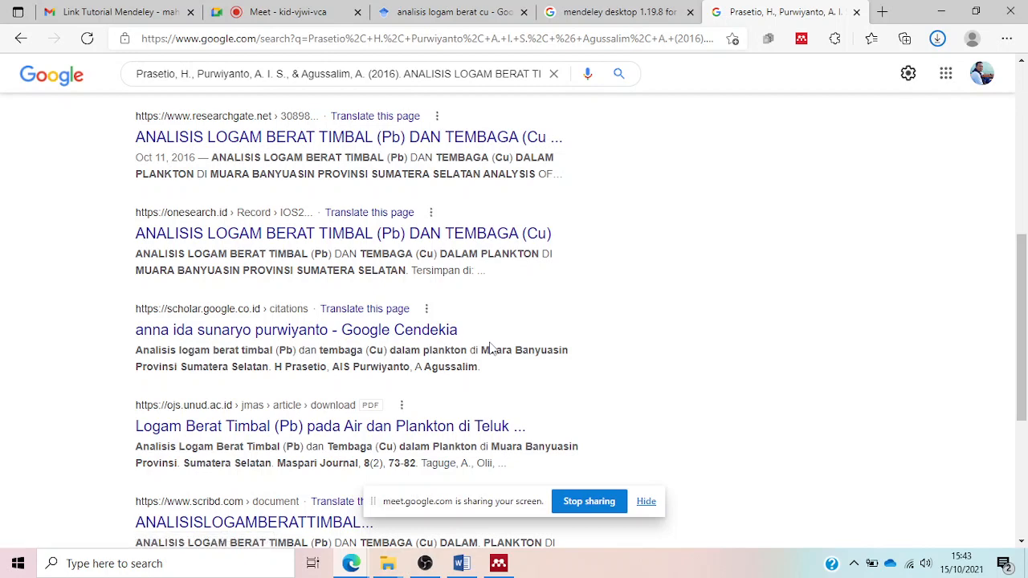
{"action": "scroll", "coordinate": [490, 349], "scroll_direction": "down", "scroll_amount": 1}
{"action": "scroll", "coordinate": [426, 361], "scroll_direction": "down", "scroll_amount": 1}
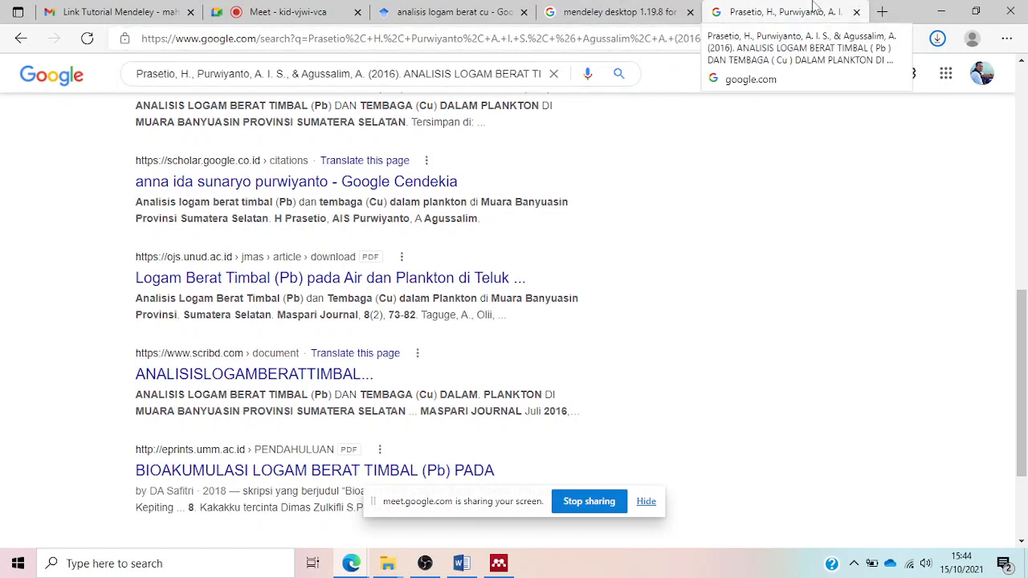
- Switch to Word and review the secondary citation and the other in-text citations under Latar Belakang Masalah
{"action": "left_click", "coordinate": [462, 563]}
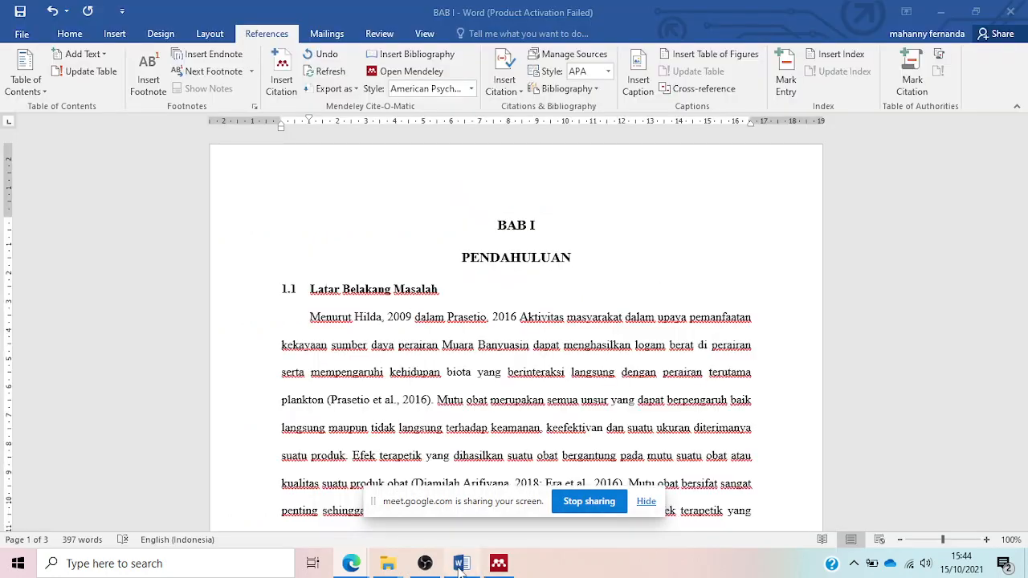
{"action": "left_click", "coordinate": [486, 328]}
{"action": "scroll", "coordinate": [588, 318], "scroll_direction": "down", "scroll_amount": 3}
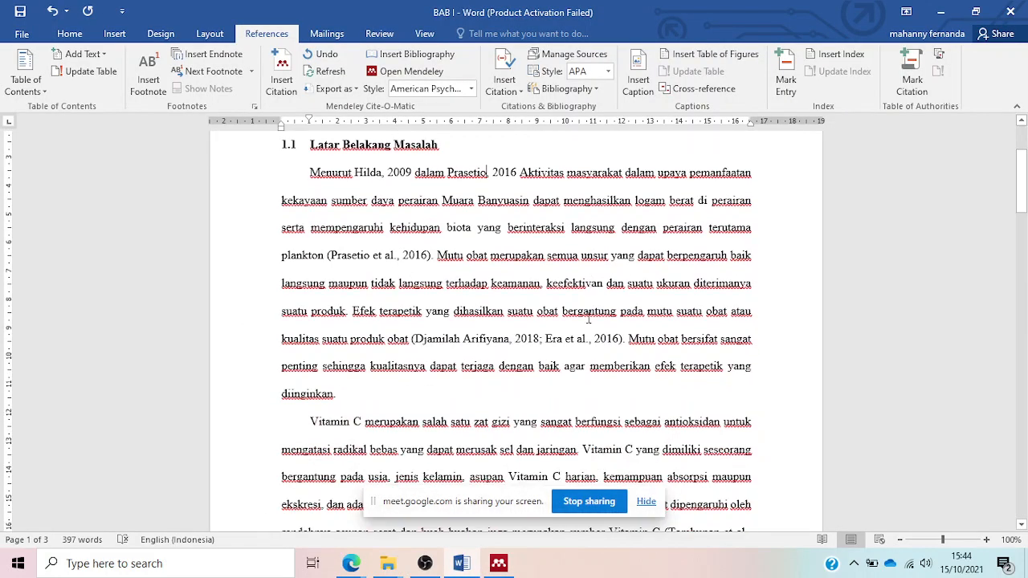
{"action": "scroll", "coordinate": [588, 318], "scroll_direction": "down", "scroll_amount": 1}
{"action": "scroll", "coordinate": [588, 318], "scroll_direction": "up", "scroll_amount": 3}
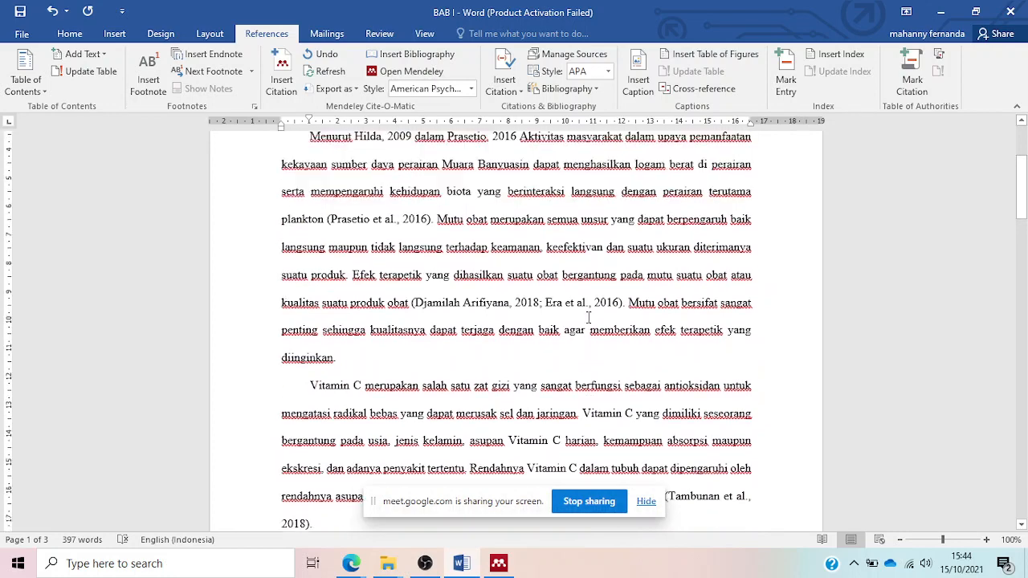
{"action": "scroll", "coordinate": [588, 318], "scroll_direction": "down", "scroll_amount": 3}
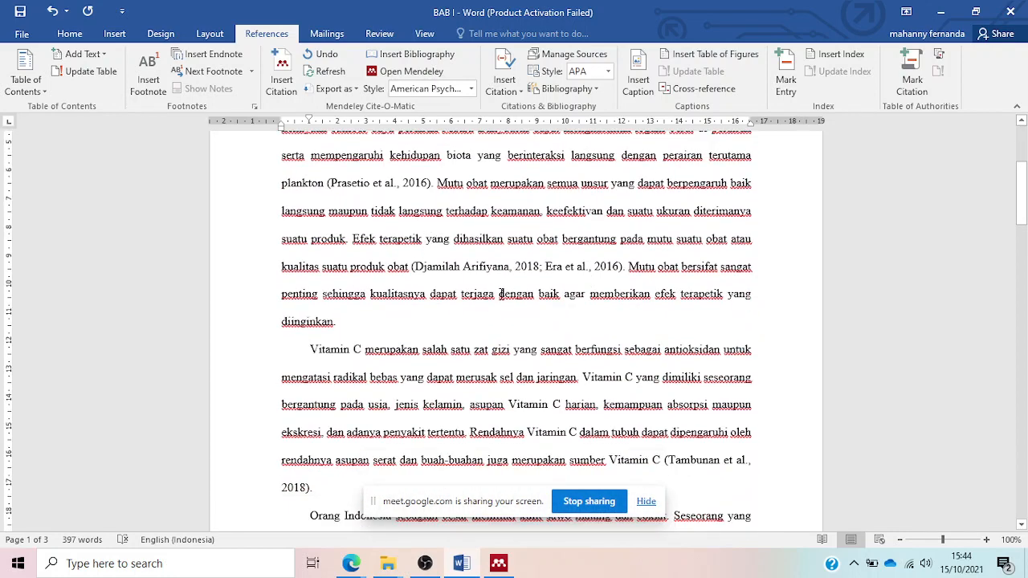
{"action": "scroll", "coordinate": [501, 294], "scroll_direction": "up", "scroll_amount": 1}
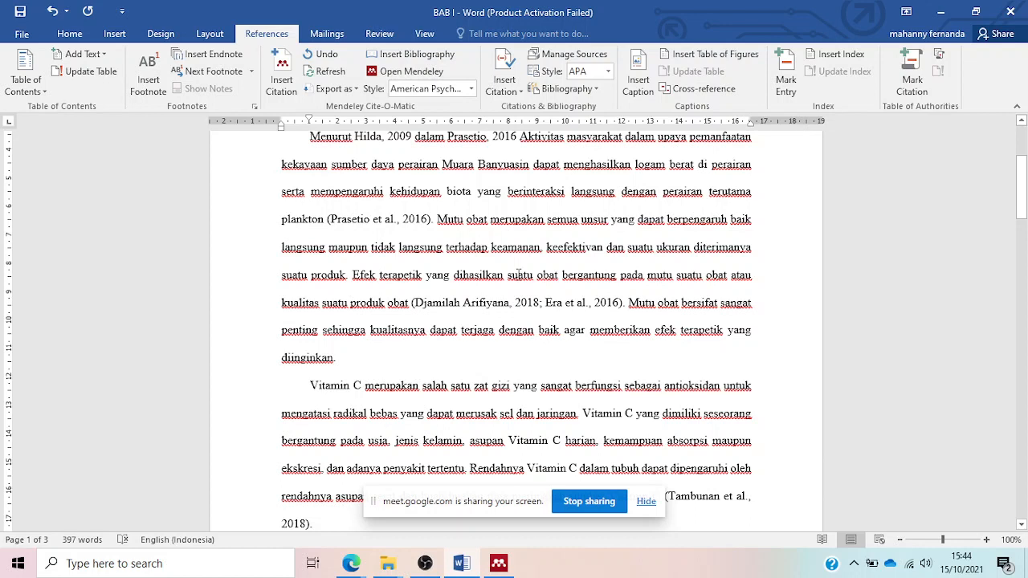
{"action": "scroll", "coordinate": [491, 229], "scroll_direction": "up", "scroll_amount": 1}
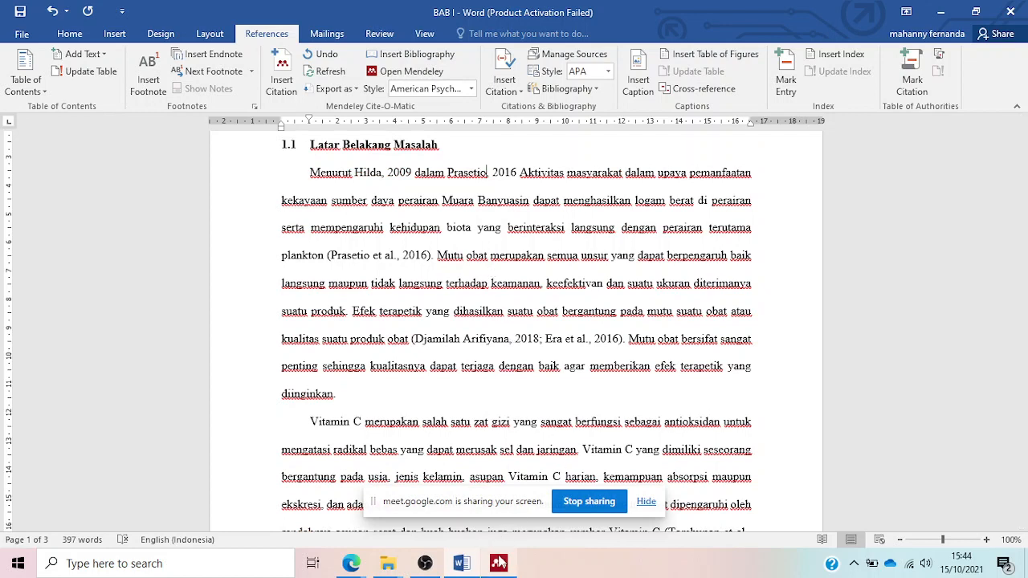
- Switch to Mendeley and find the highlighted in-text citation beside "plankton" in the article's Pendahuluan section
{"action": "left_click", "coordinate": [499, 563]}
{"action": "scroll", "coordinate": [366, 270], "scroll_direction": "up", "scroll_amount": 4}
{"action": "scroll", "coordinate": [365, 270], "scroll_direction": "up", "scroll_amount": 20}
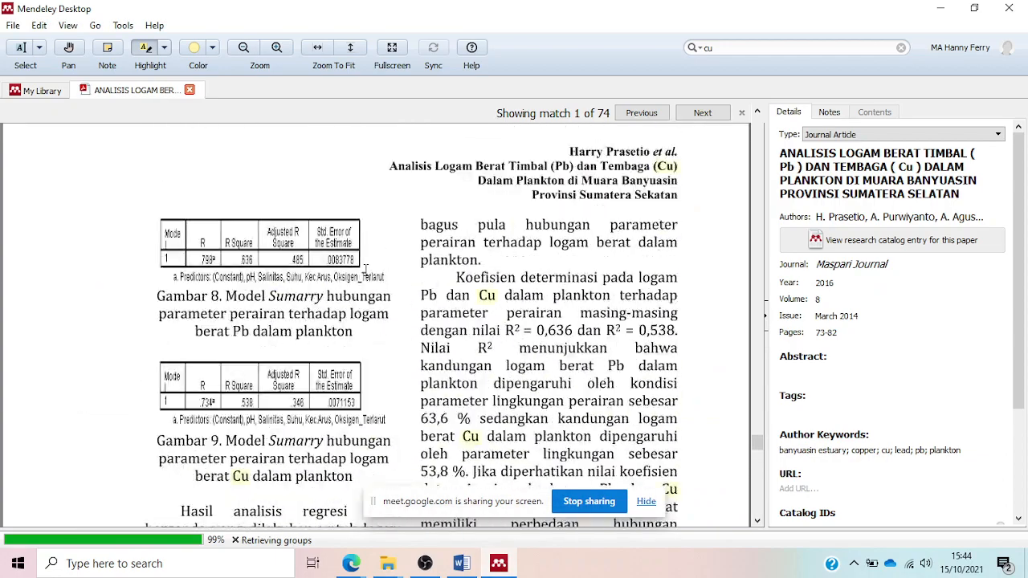
{"action": "scroll", "coordinate": [366, 270], "scroll_direction": "up", "scroll_amount": 10}
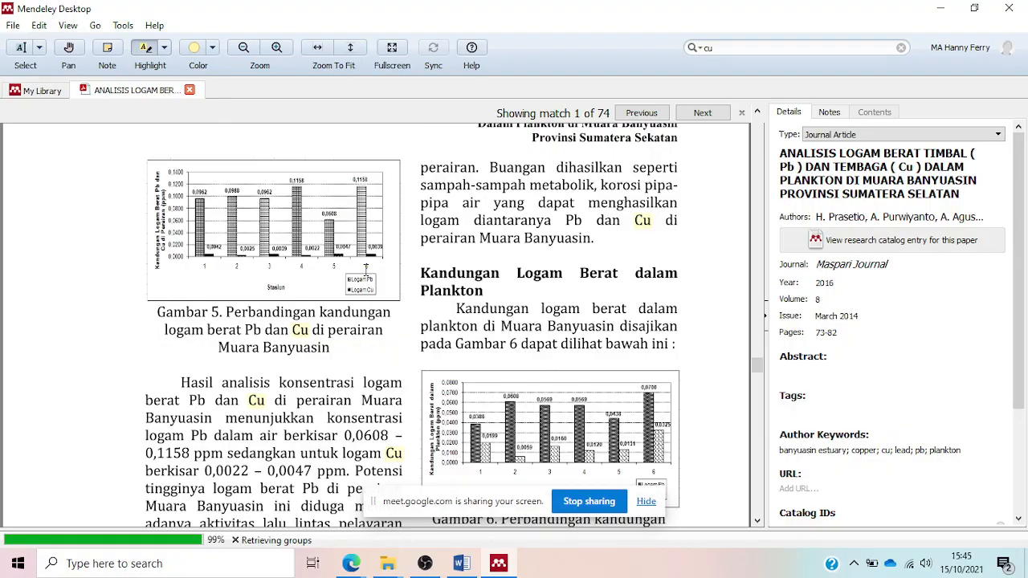
{"action": "scroll", "coordinate": [365, 270], "scroll_direction": "up", "scroll_amount": 20}
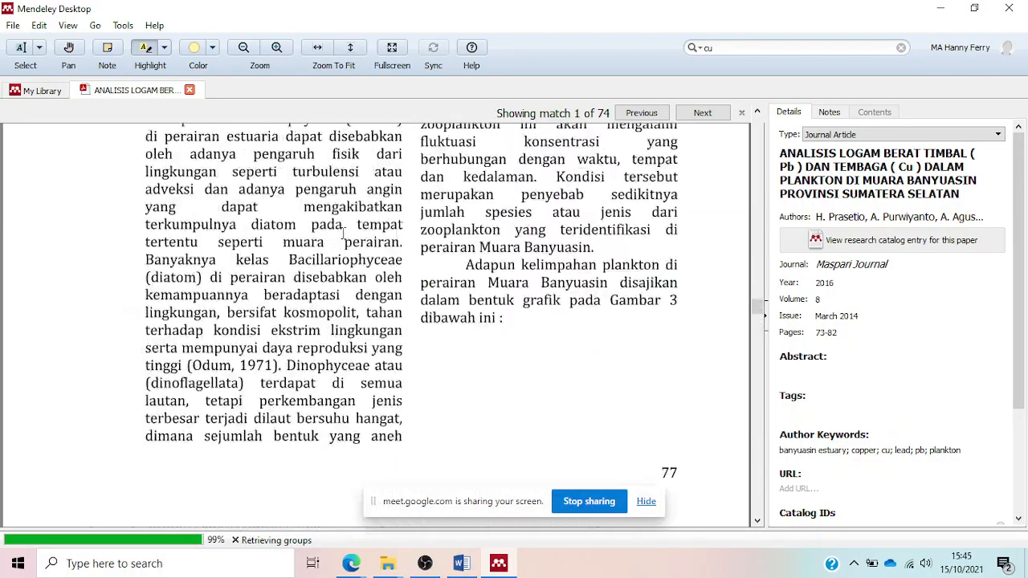
{"action": "scroll", "coordinate": [344, 234], "scroll_direction": "up", "scroll_amount": 20}
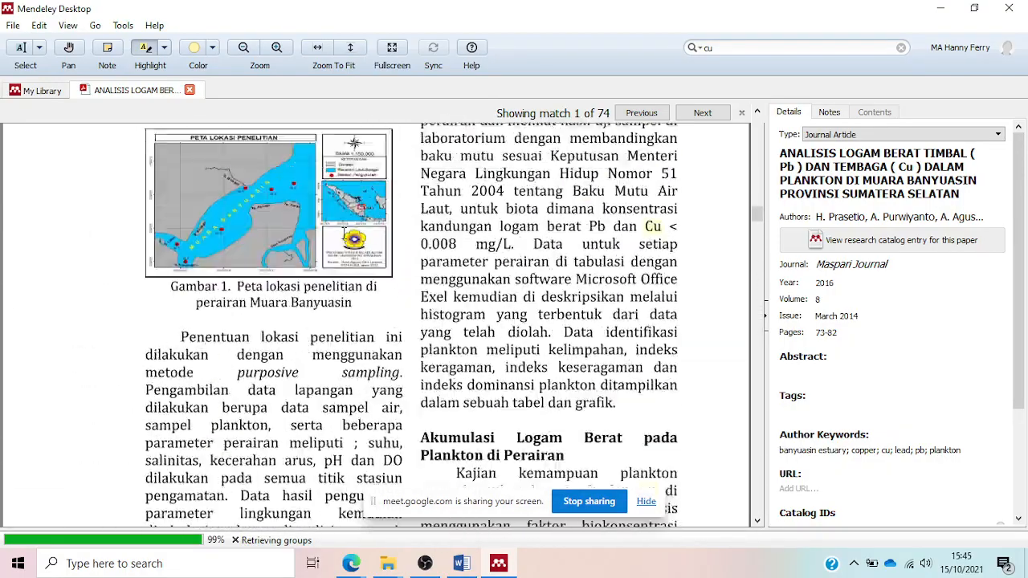
{"action": "scroll", "coordinate": [344, 234], "scroll_direction": "up", "scroll_amount": 20}
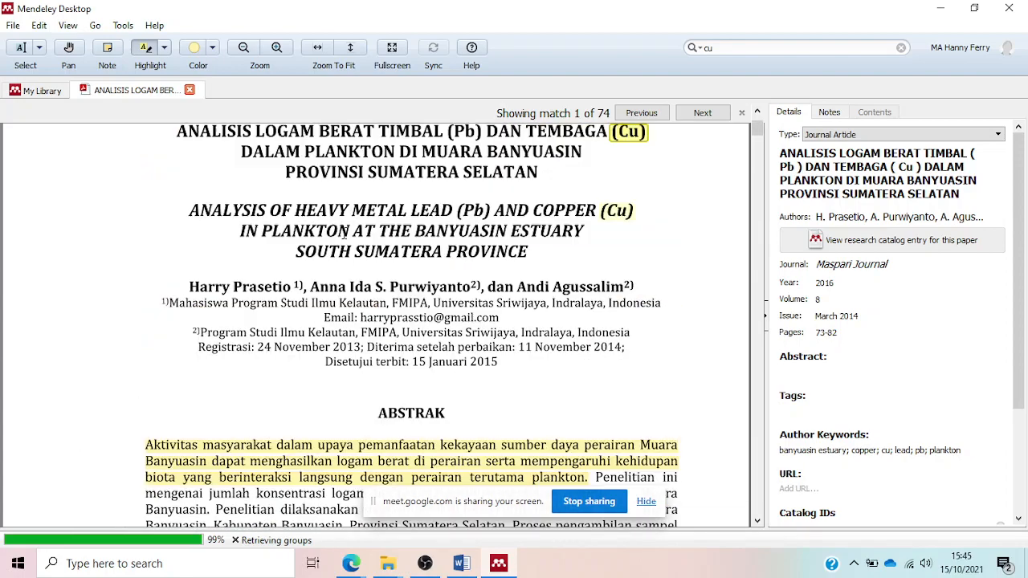
{"action": "scroll", "coordinate": [344, 234], "scroll_direction": "down", "scroll_amount": 10}
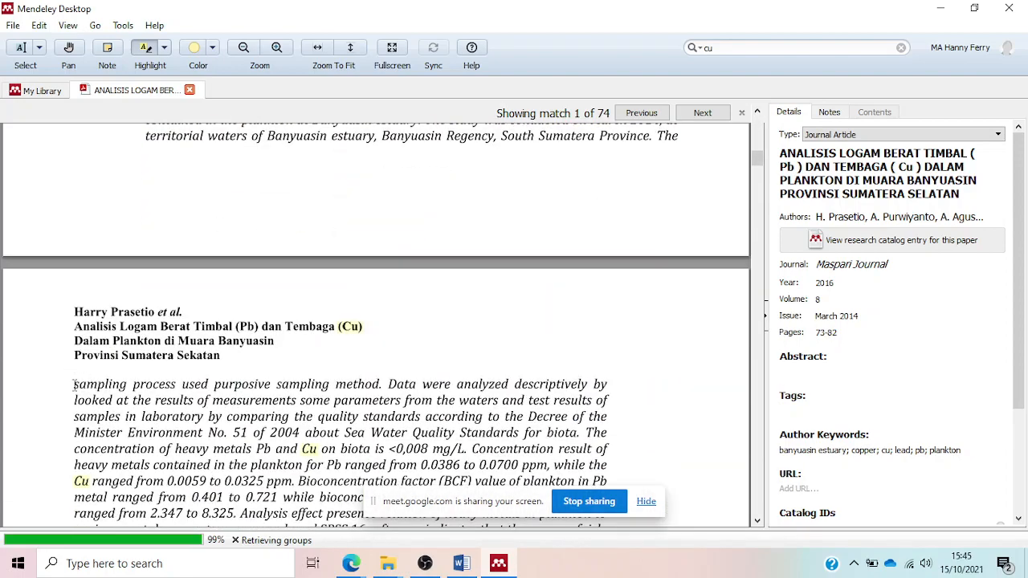
{"action": "scroll", "coordinate": [233, 373], "scroll_direction": "down", "scroll_amount": 5}
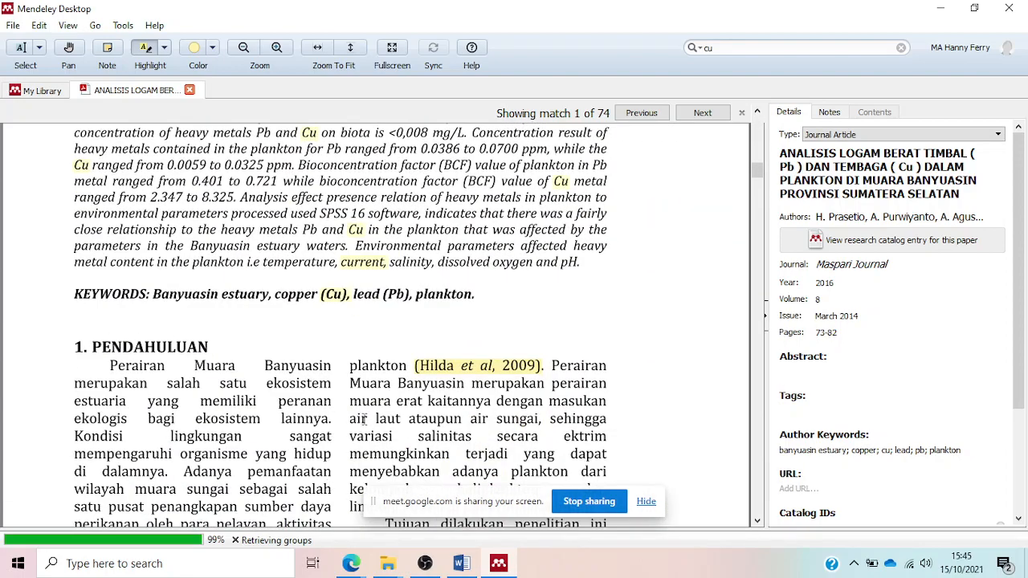
{"action": "scroll", "coordinate": [483, 360], "scroll_direction": "down", "scroll_amount": 2}
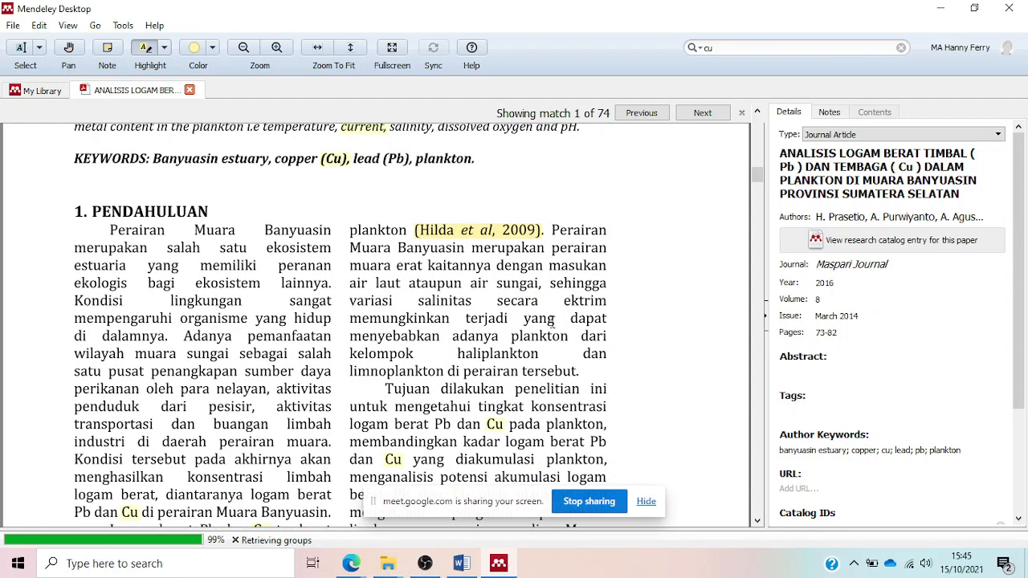
- Compare the secondary citation in the Word paragraph with the highlighted citation in the Mendeley article
{"action": "left_click", "coordinate": [462, 563]}
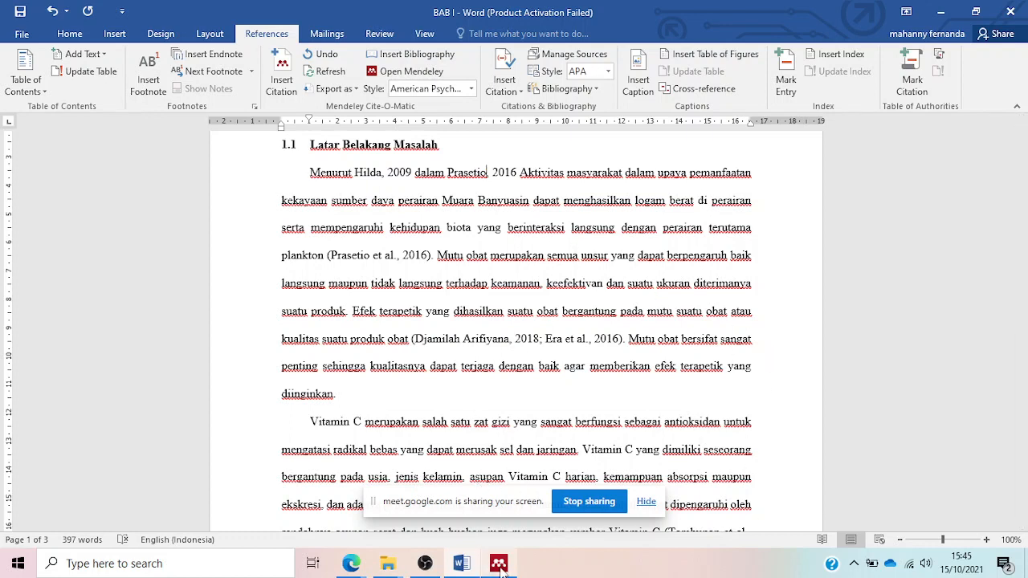
{"action": "mouse_move", "coordinate": [500, 565]}
{"action": "left_click", "coordinate": [492, 503]}
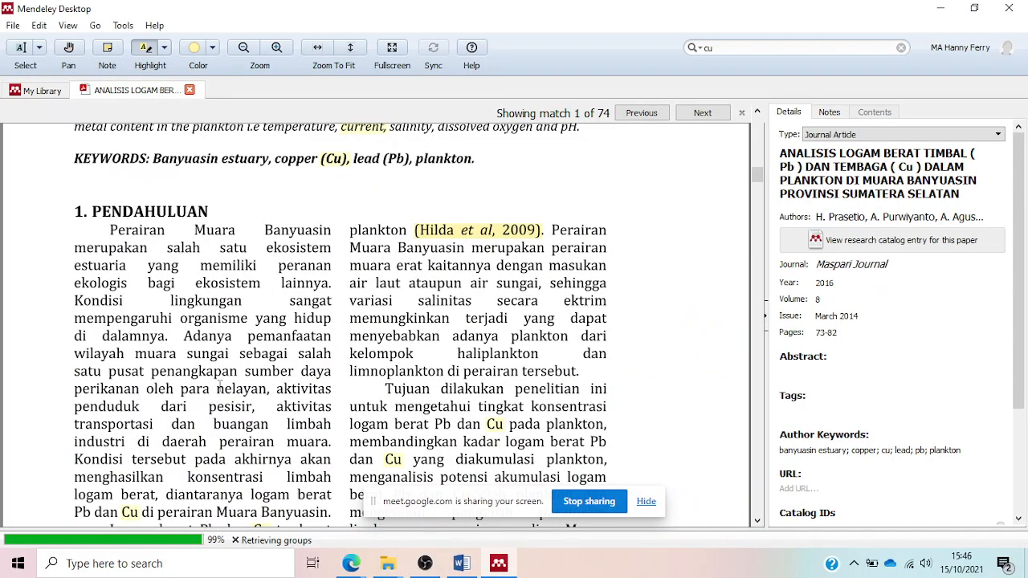
- Stop sharing the screen and switch to the Google Meet call in Edge
{"action": "mouse_move", "coordinate": [351, 563]}
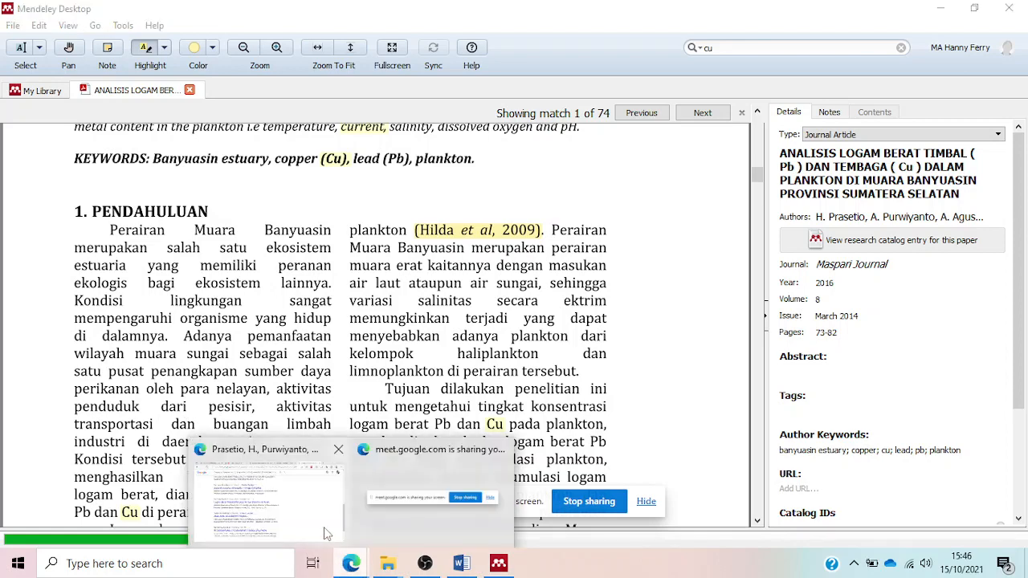
{"action": "mouse_move", "coordinate": [314, 514]}
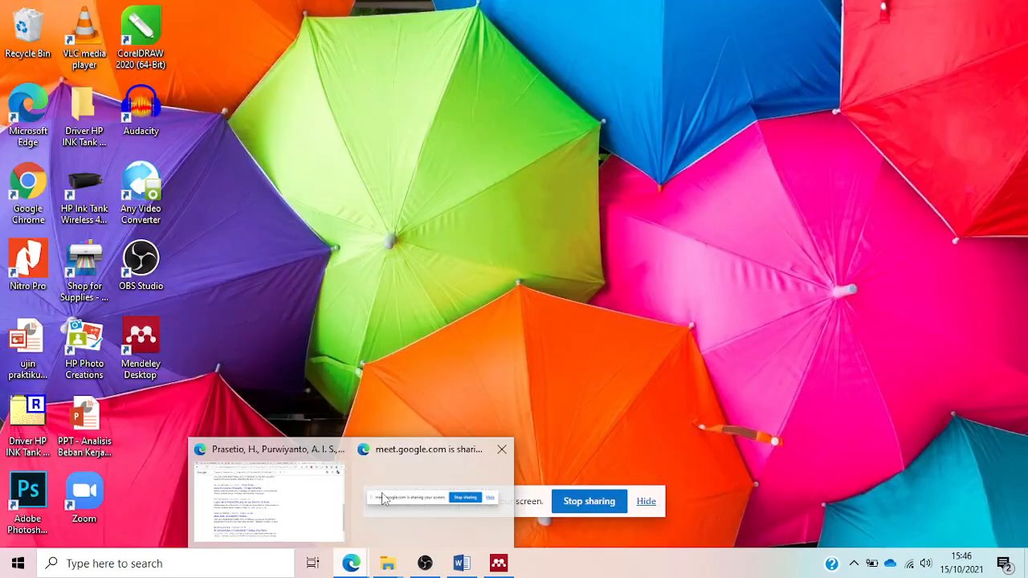
{"action": "left_click", "coordinate": [393, 496]}
{"action": "left_click", "coordinate": [592, 500]}
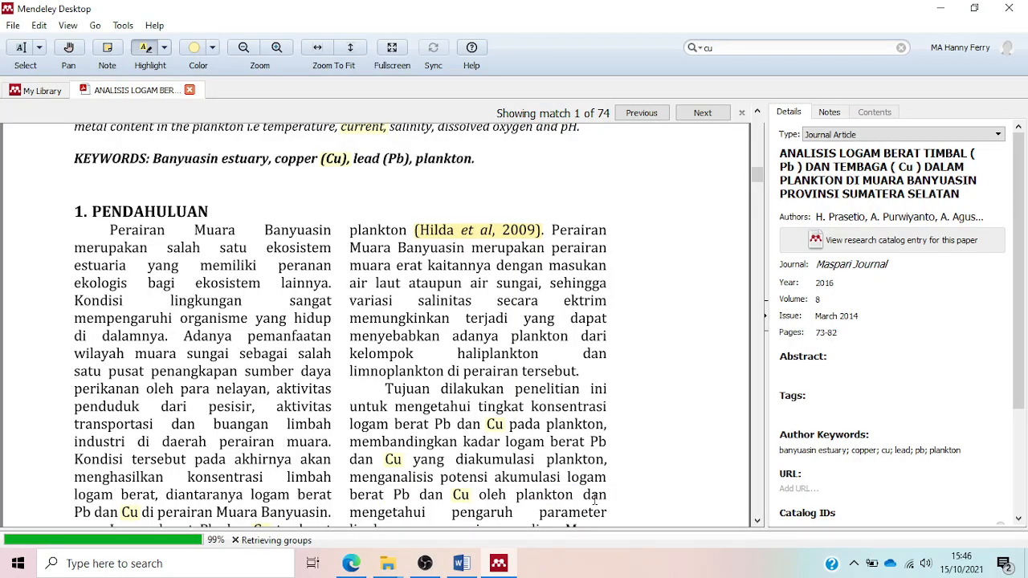
{"action": "left_click", "coordinate": [351, 563]}
{"action": "left_click", "coordinate": [291, 11]}
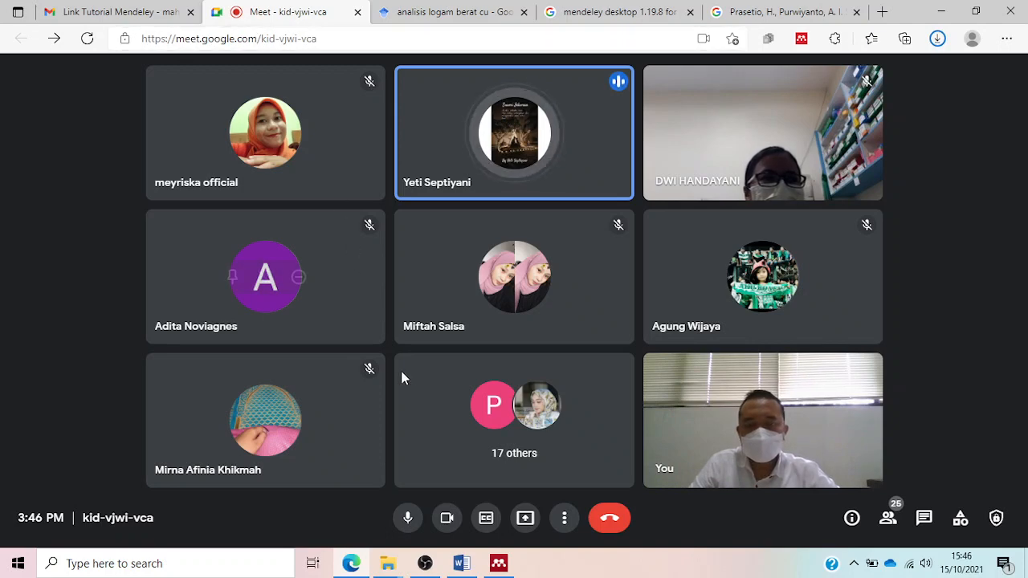
{"action": "mouse_move", "coordinate": [360, 567]}
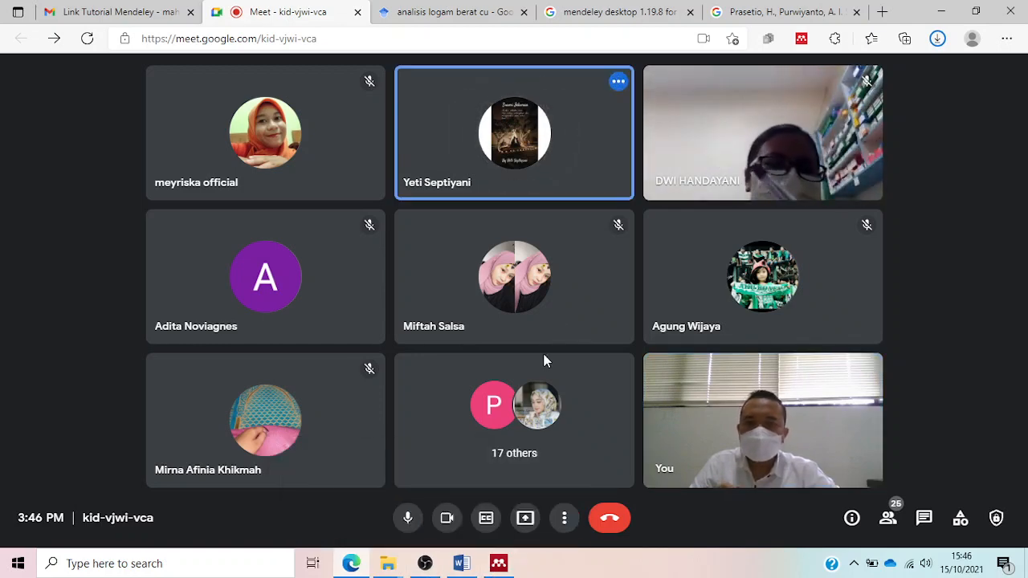
{"action": "mouse_move", "coordinate": [551, 170]}
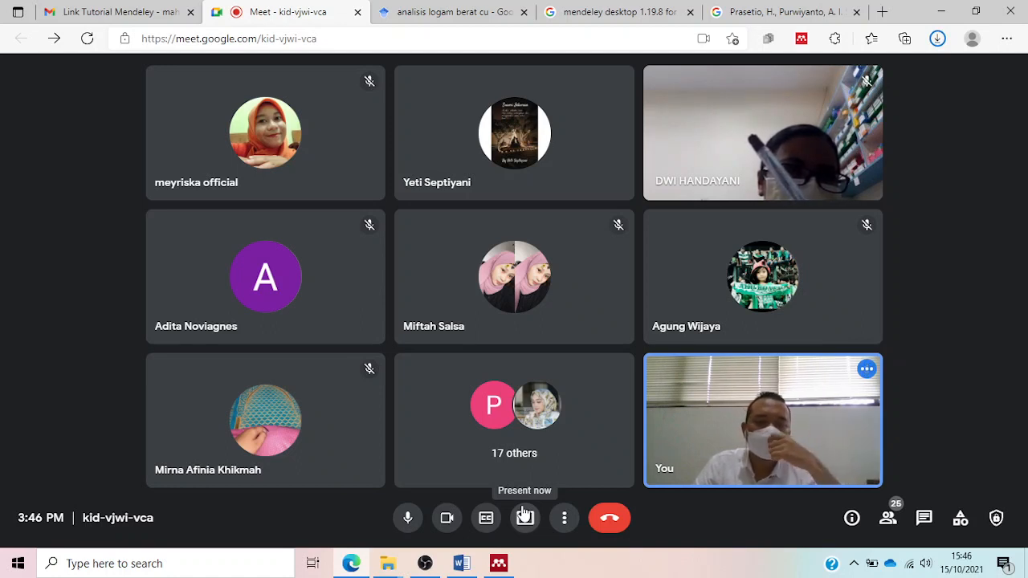
{"action": "left_click", "coordinate": [499, 564]}
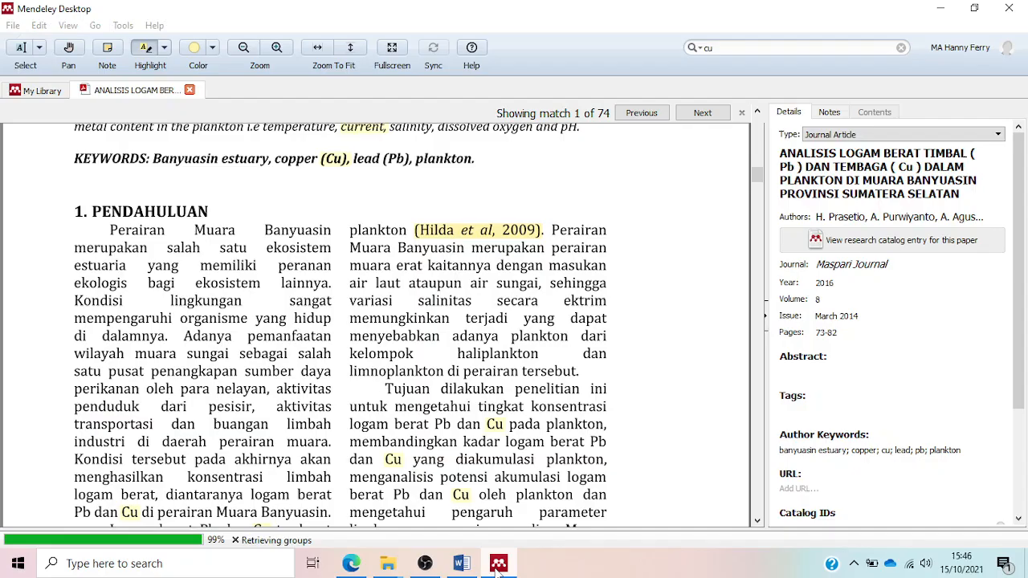
{"action": "left_click", "coordinate": [463, 567]}
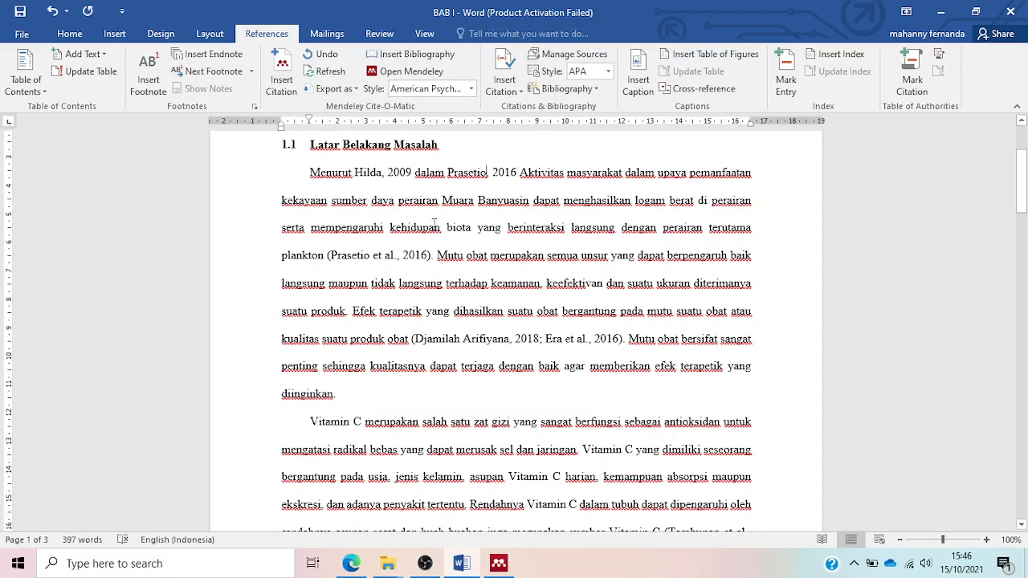
{"action": "left_click", "coordinate": [499, 563]}
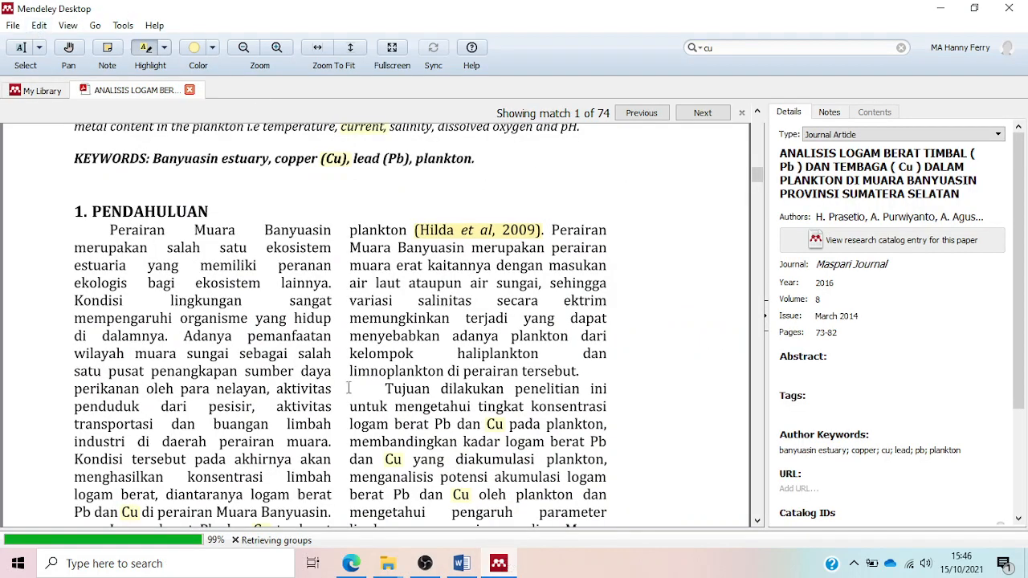
{"action": "mouse_move", "coordinate": [432, 568]}
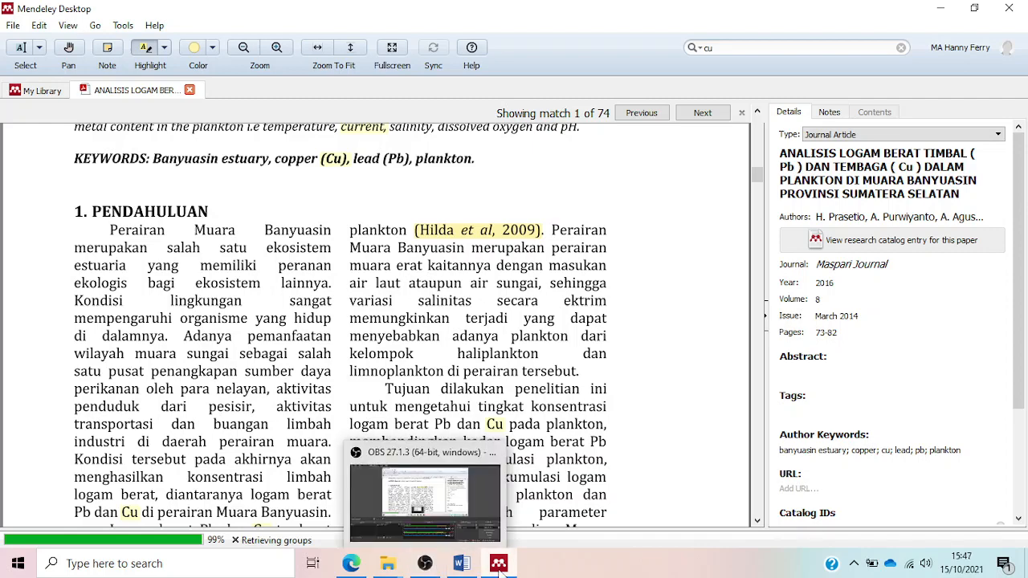
{"action": "mouse_move", "coordinate": [499, 568]}
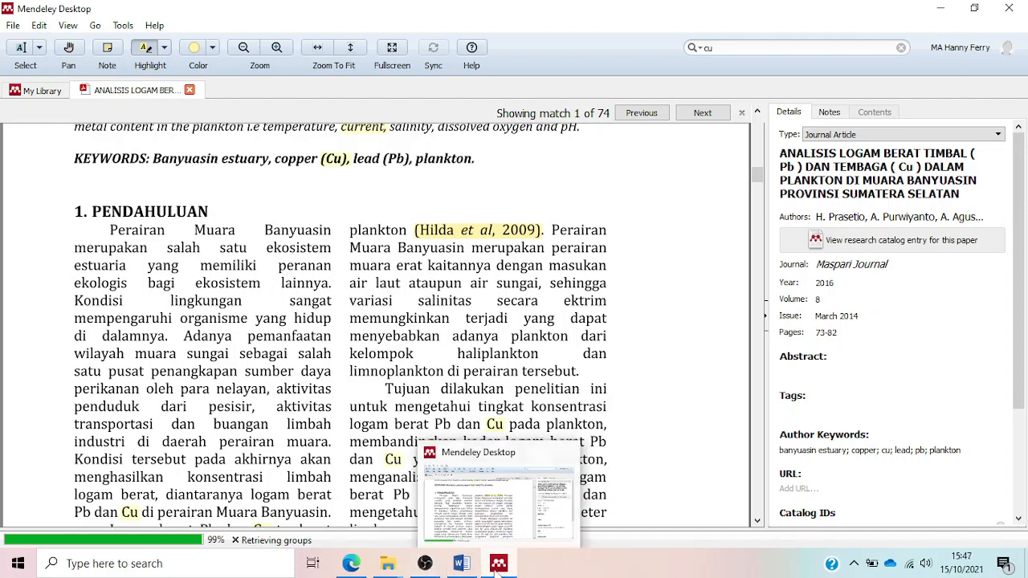
- Switch to Edge, open mendeley.com/search in a new tab and proceed to account creation
{"action": "left_click", "coordinate": [352, 563]}
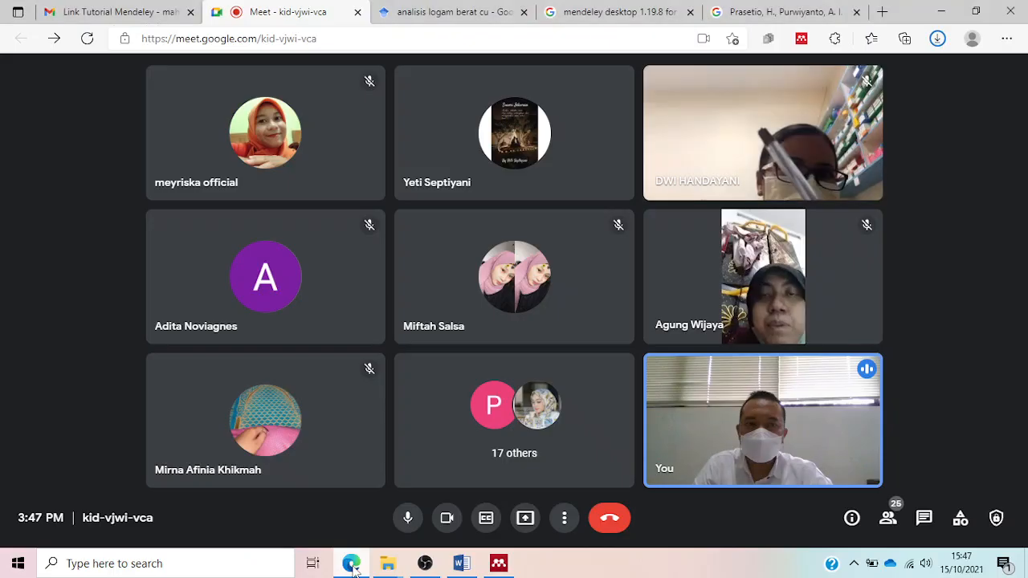
{"action": "left_click", "coordinate": [882, 12]}
{"action": "type", "text": "mendel"}
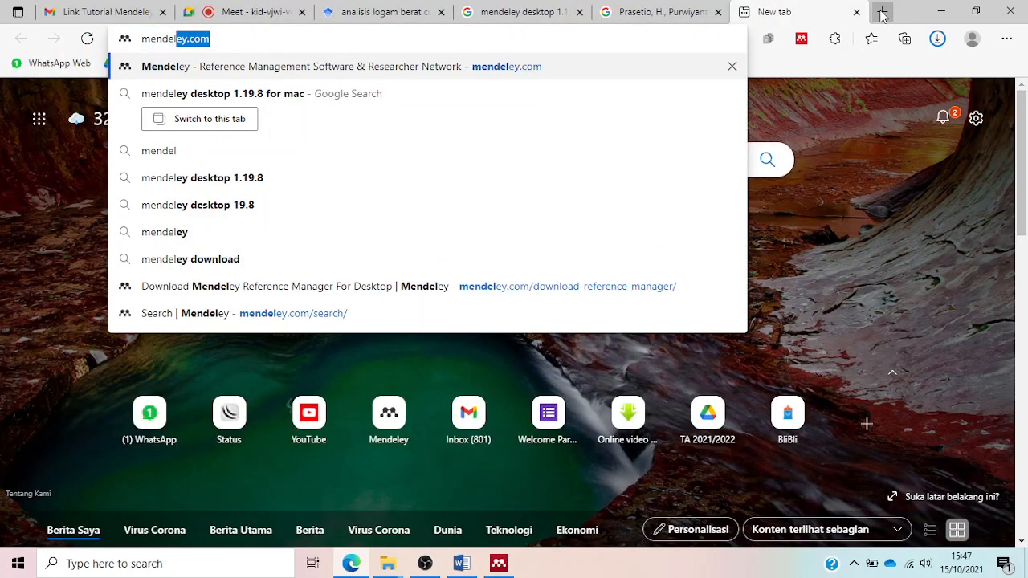
{"action": "key", "text": "Up"}
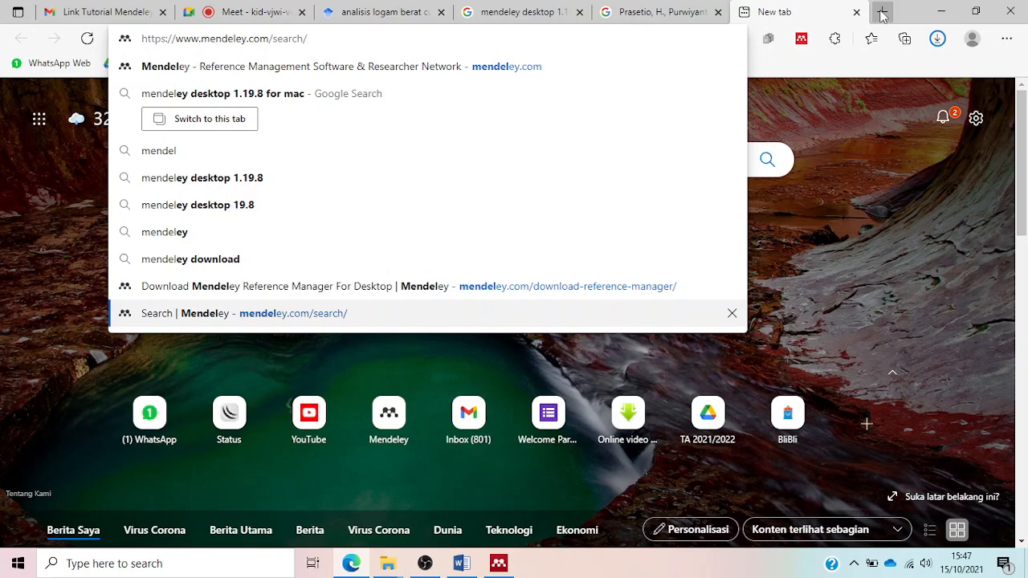
{"action": "key", "text": "Return"}
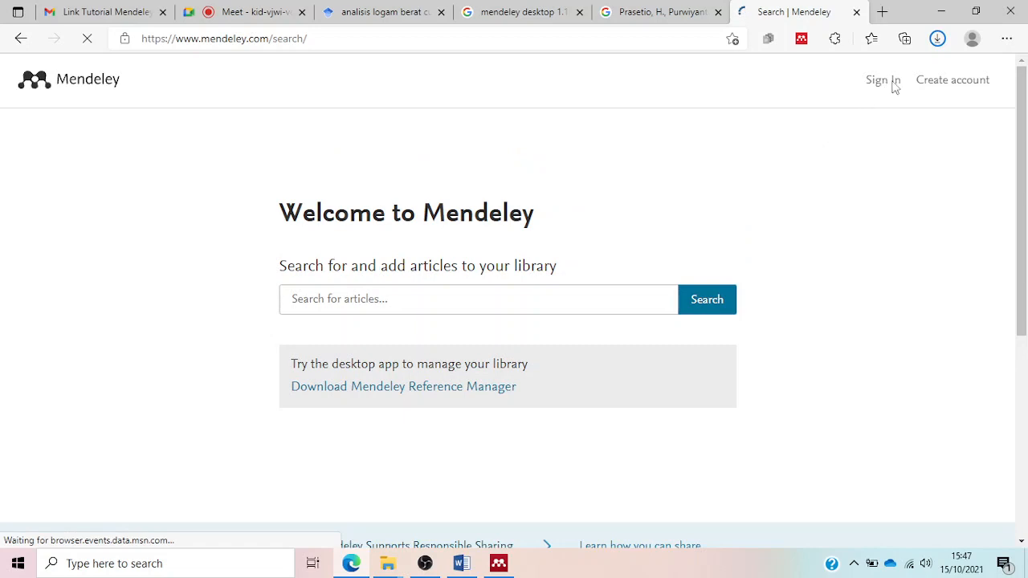
{"action": "left_click", "coordinate": [969, 84]}
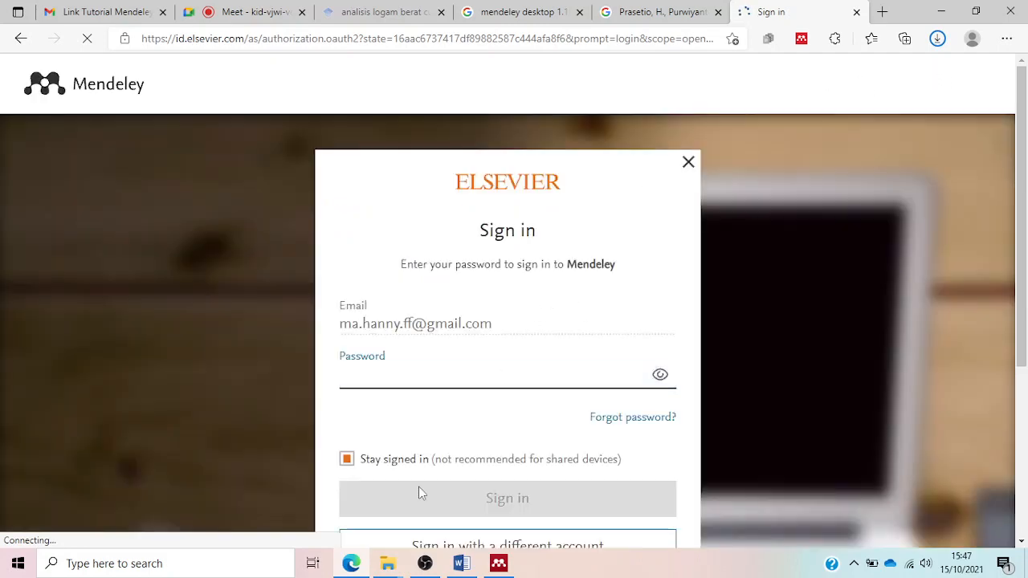
- Return to the Google Meet call and share the entire screen with the participants
{"action": "left_click", "coordinate": [353, 564]}
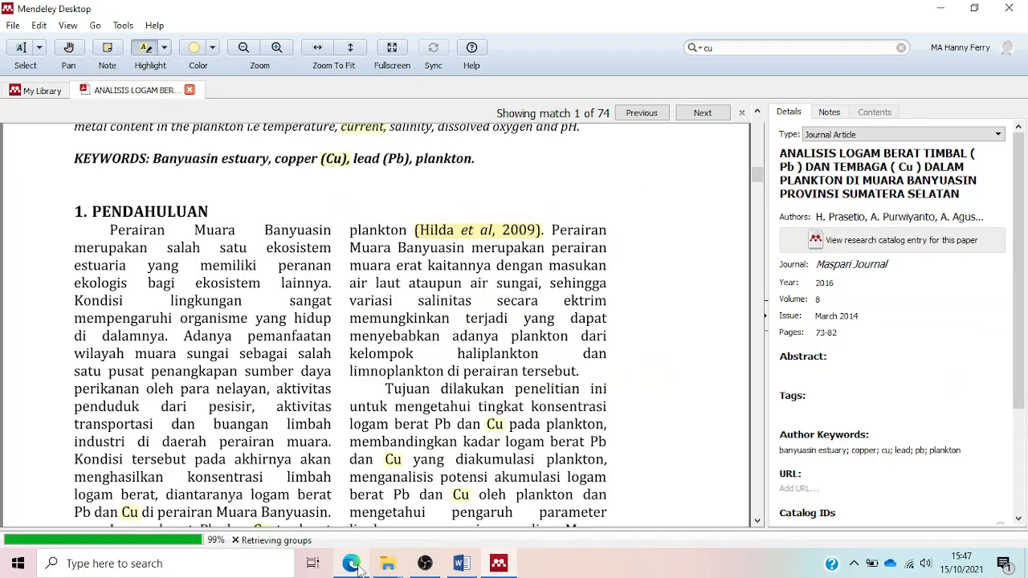
{"action": "left_click", "coordinate": [351, 564]}
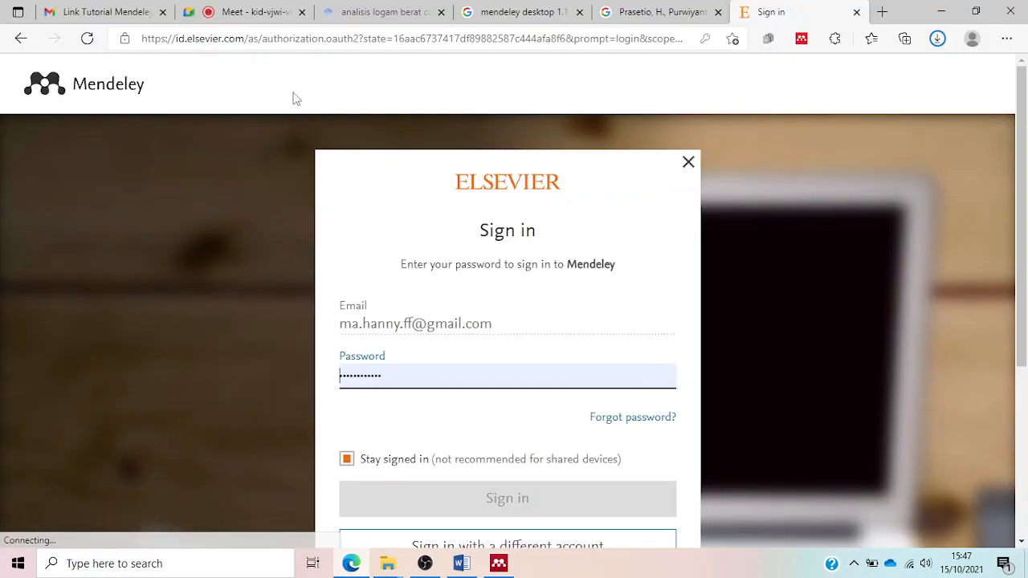
{"action": "left_click", "coordinate": [249, 12]}
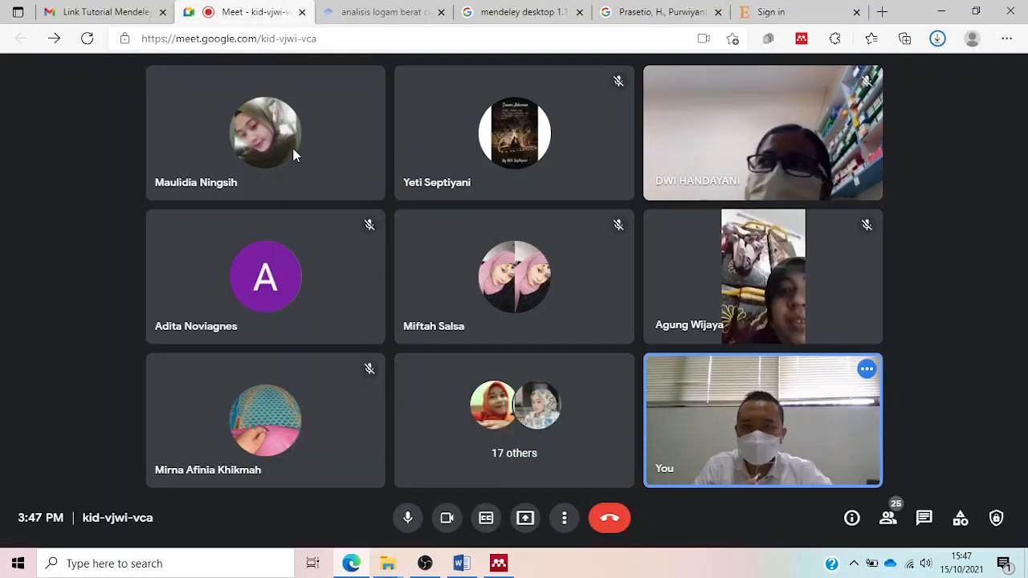
{"action": "left_click", "coordinate": [524, 518]}
{"action": "left_click", "coordinate": [576, 412]}
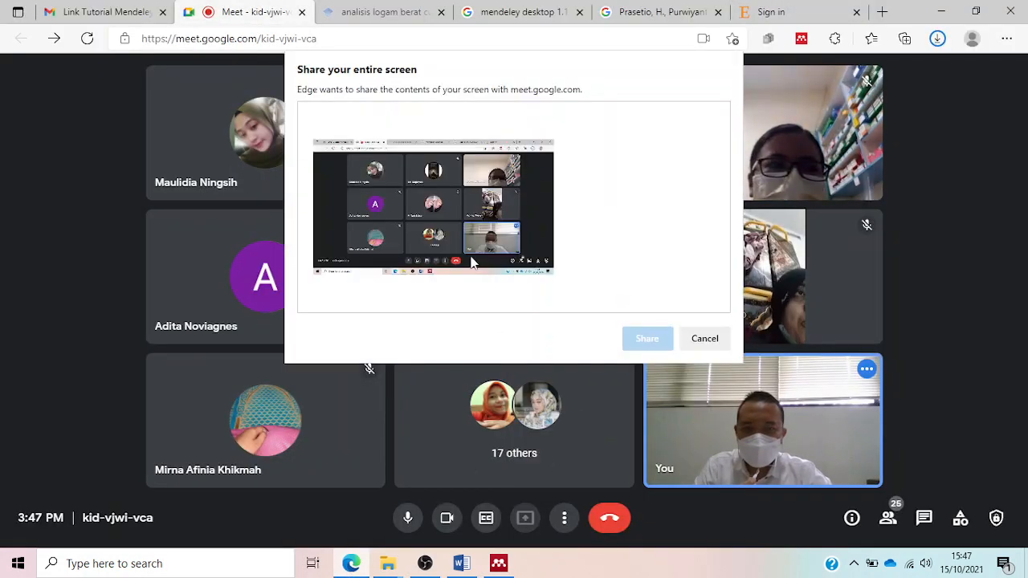
{"action": "left_click", "coordinate": [457, 218]}
{"action": "left_click", "coordinate": [623, 338]}
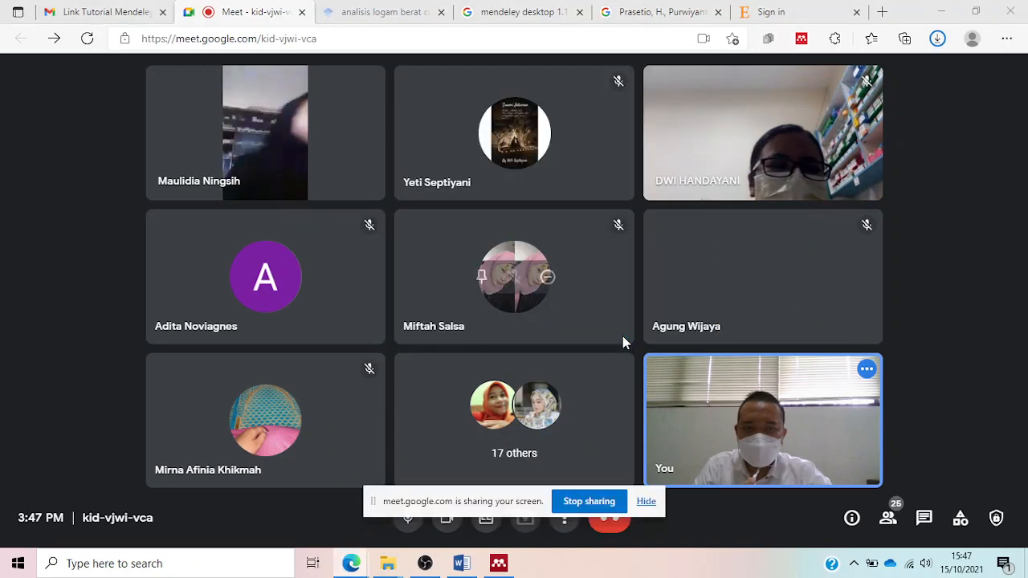
- Return to the Mendeley tab, leave the sign-in page and open the mendeley.com home page
{"action": "left_click", "coordinate": [791, 10]}
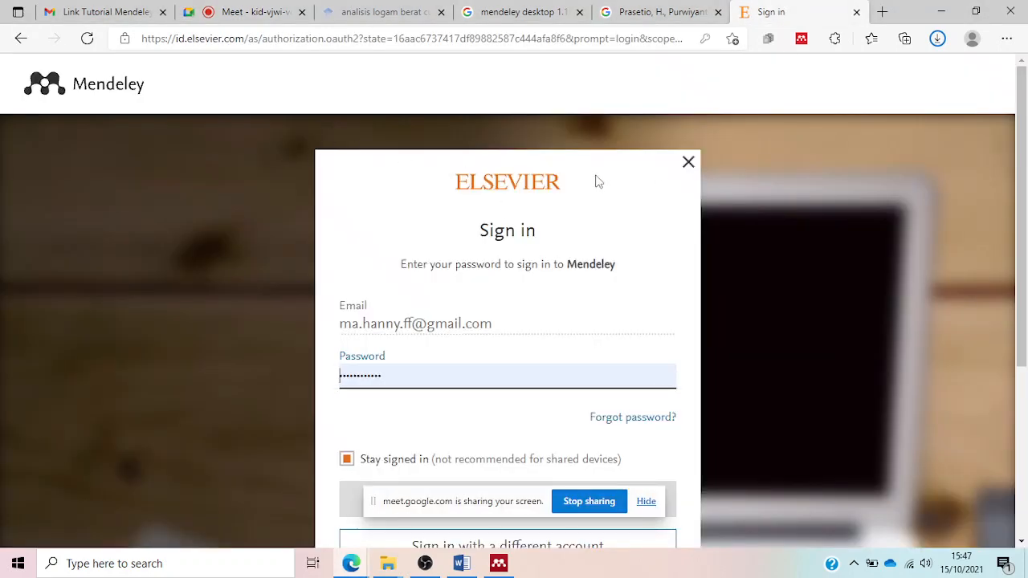
{"action": "left_click", "coordinate": [22, 39]}
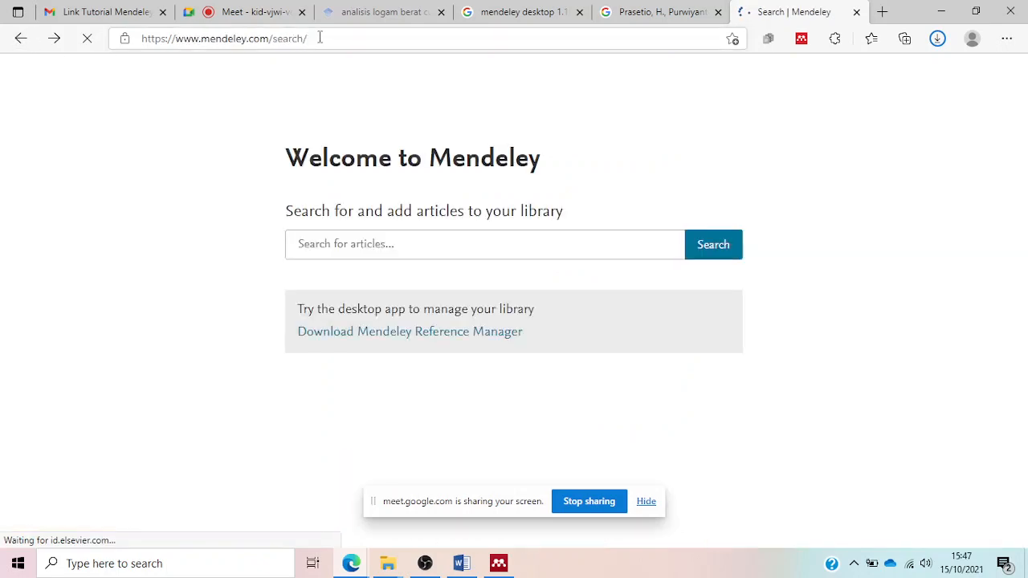
{"action": "left_click", "coordinate": [321, 37]}
{"action": "type", "text": "mendeley"}
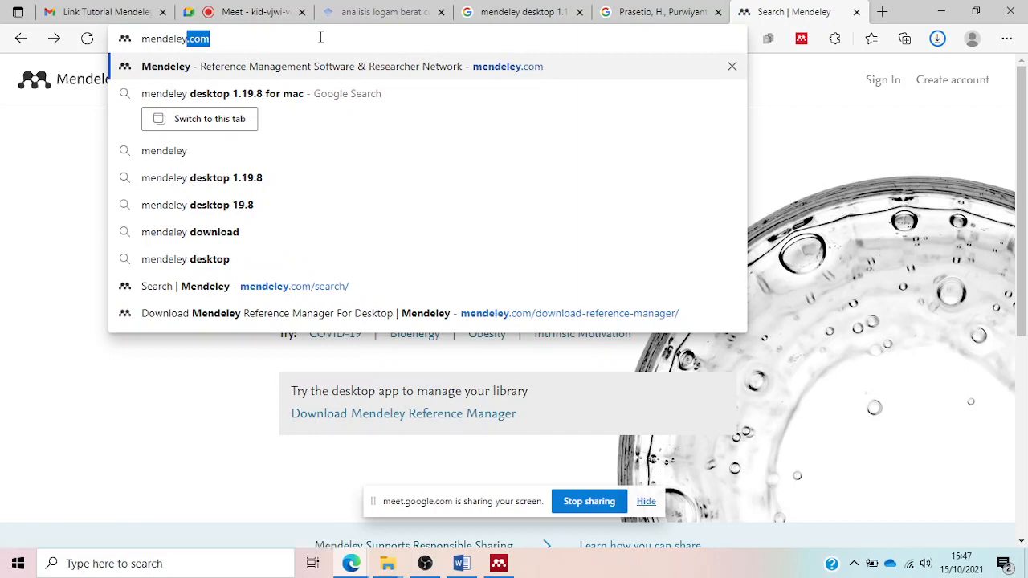
{"action": "key", "text": "Return"}
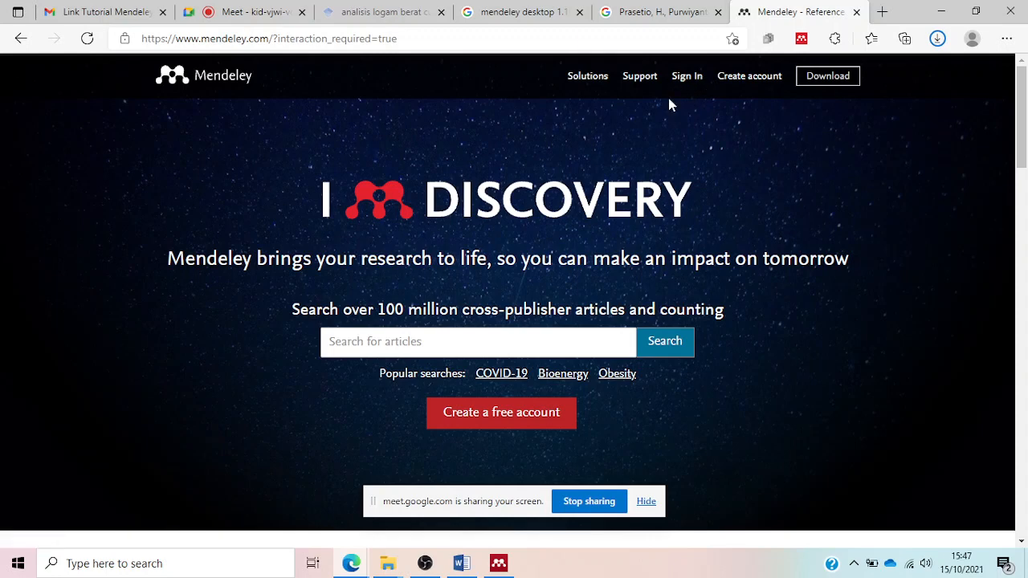
- Proceed to Mendeley account creation and choose to sign in with a different account, leaving the email field blank
{"action": "left_click", "coordinate": [760, 81]}
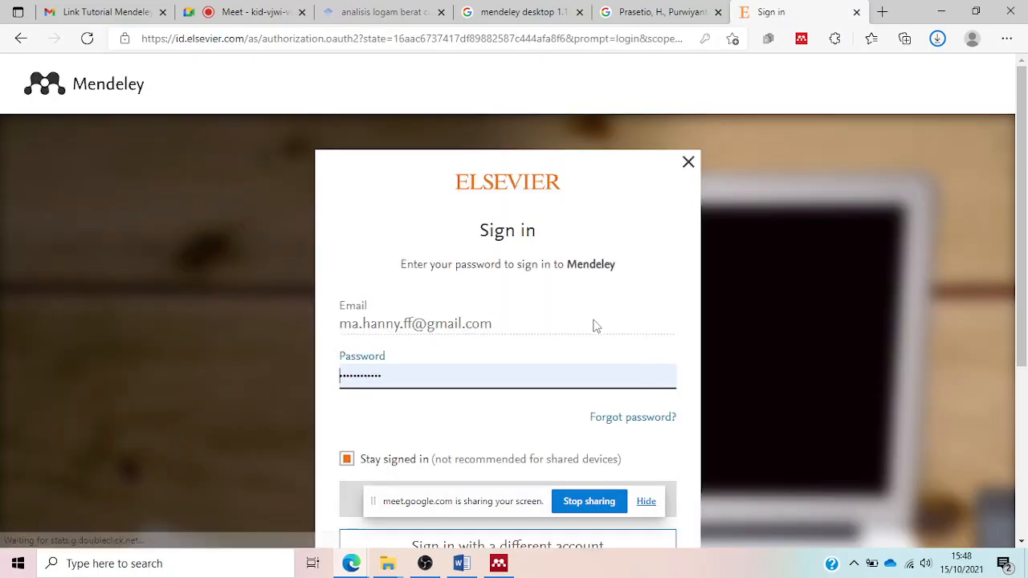
{"action": "scroll", "coordinate": [562, 339], "scroll_direction": "down", "scroll_amount": 3}
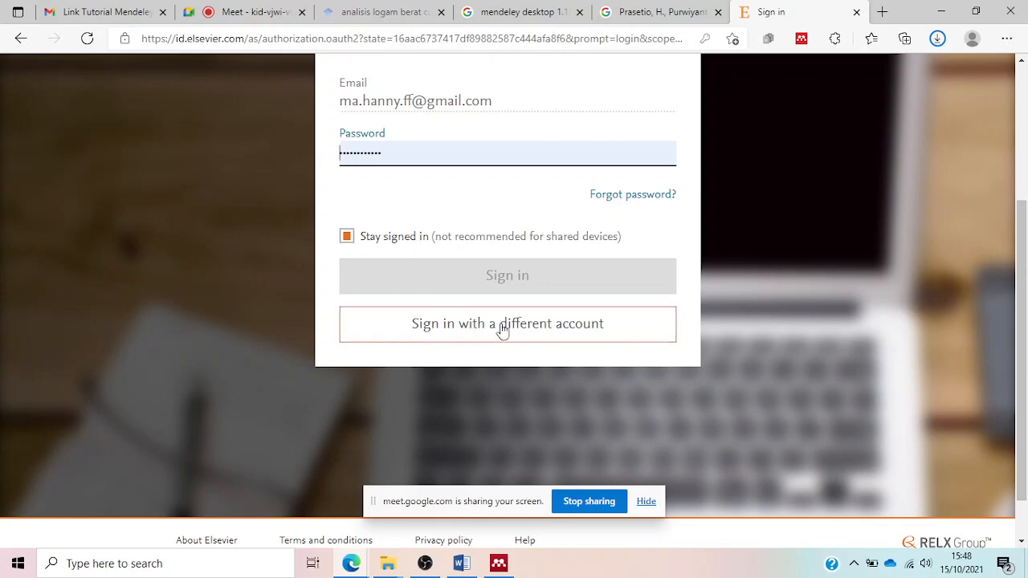
{"action": "scroll", "coordinate": [621, 187], "scroll_direction": "up", "scroll_amount": 3}
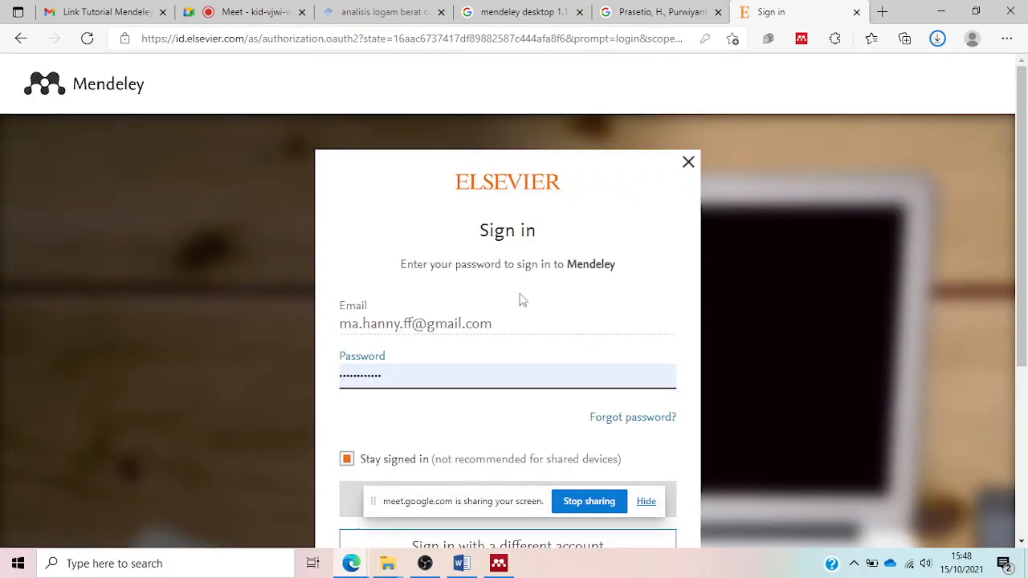
{"action": "scroll", "coordinate": [494, 320], "scroll_direction": "down", "scroll_amount": 2}
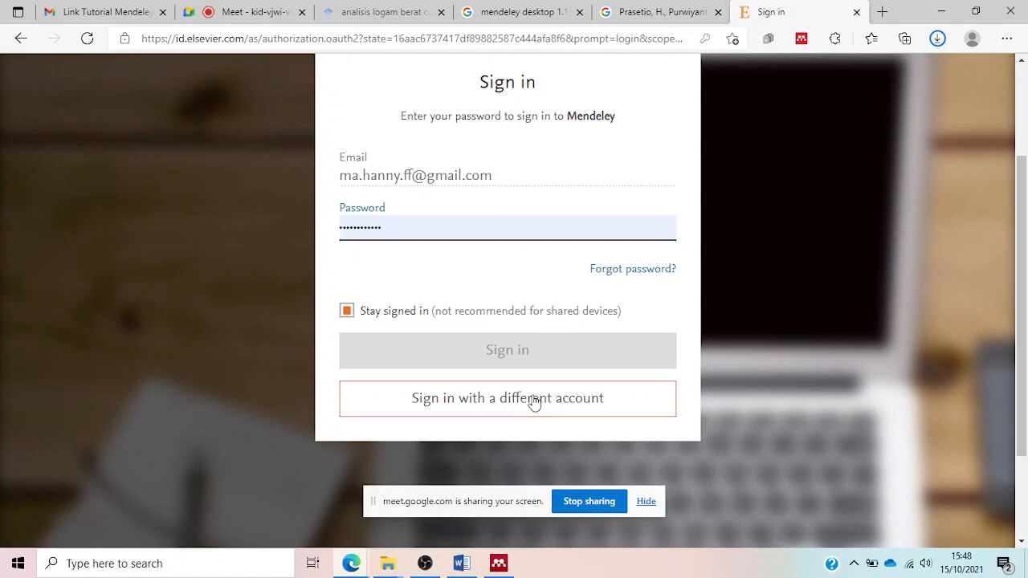
{"action": "key", "text": "Return"}
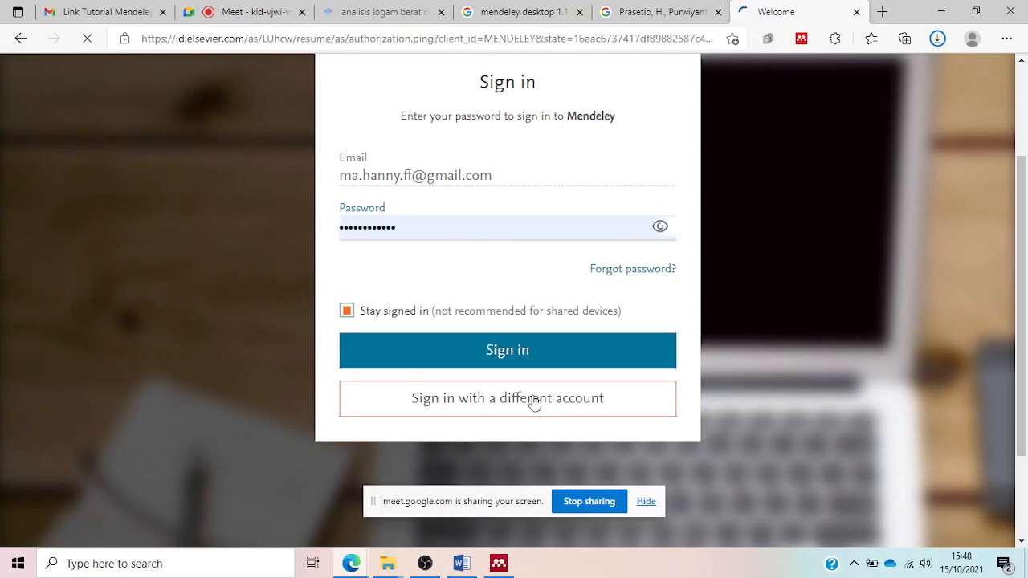
{"action": "scroll", "coordinate": [554, 356], "scroll_direction": "down", "scroll_amount": 3}
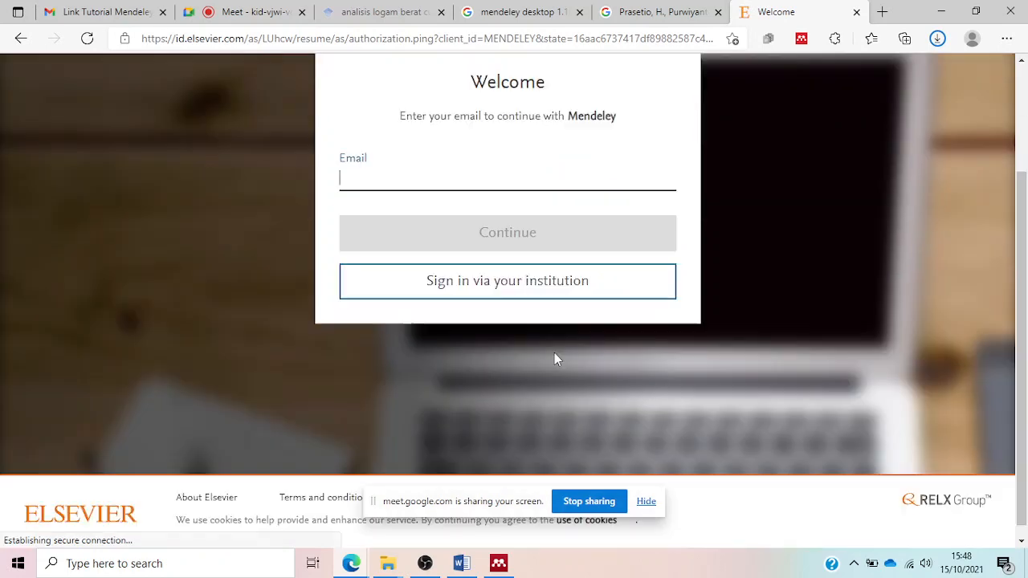
{"action": "scroll", "coordinate": [707, 383], "scroll_direction": "up", "scroll_amount": 3}
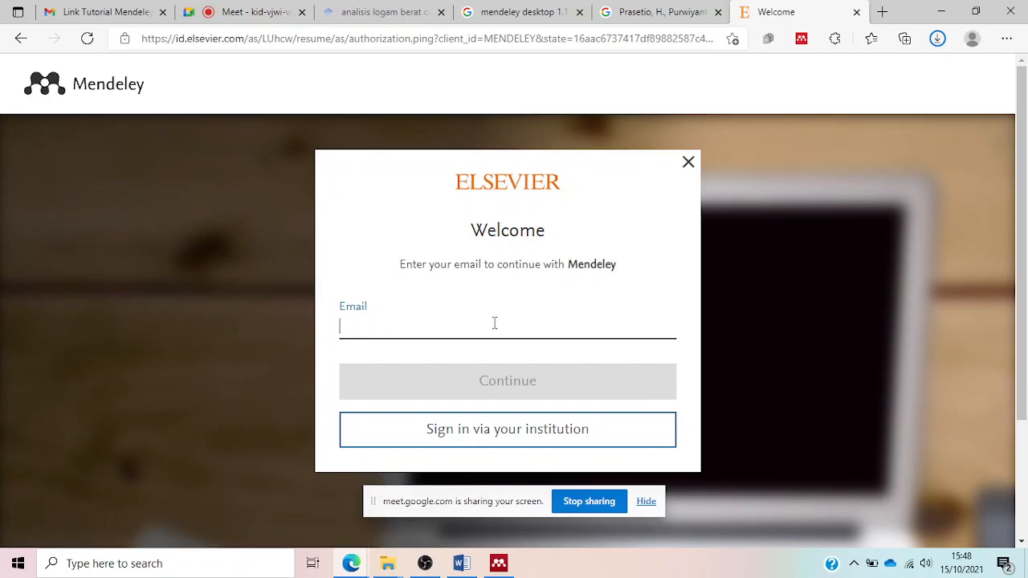
{"action": "scroll", "coordinate": [474, 349], "scroll_direction": "down", "scroll_amount": 2}
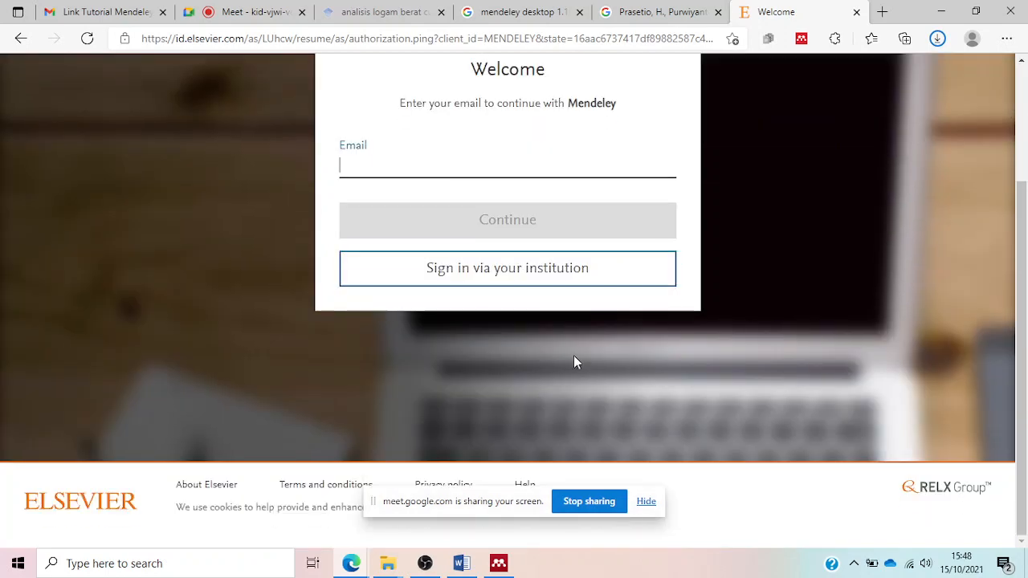
{"action": "scroll", "coordinate": [601, 377], "scroll_direction": "up", "scroll_amount": 2}
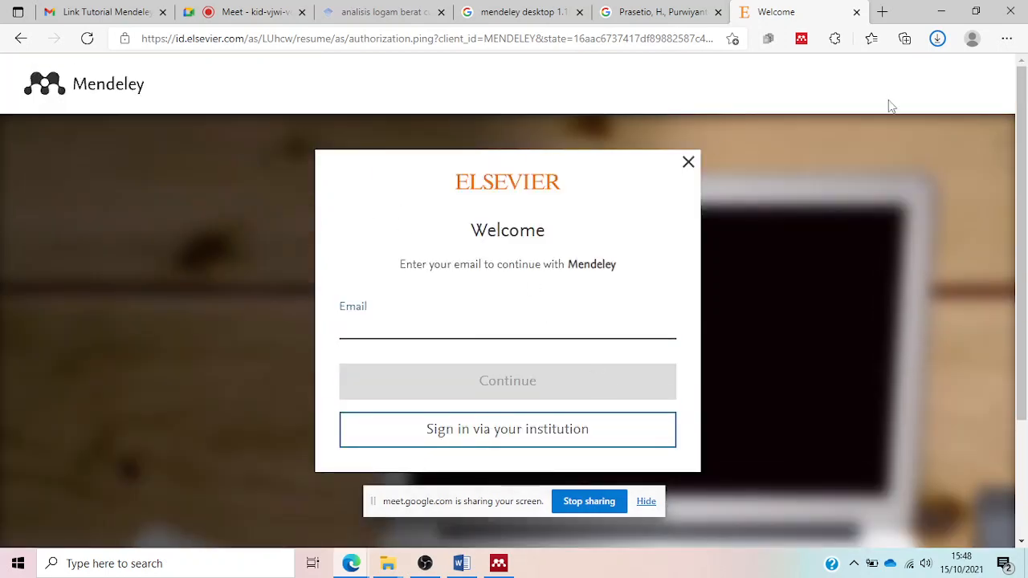
{"action": "left_click", "coordinate": [499, 564]}
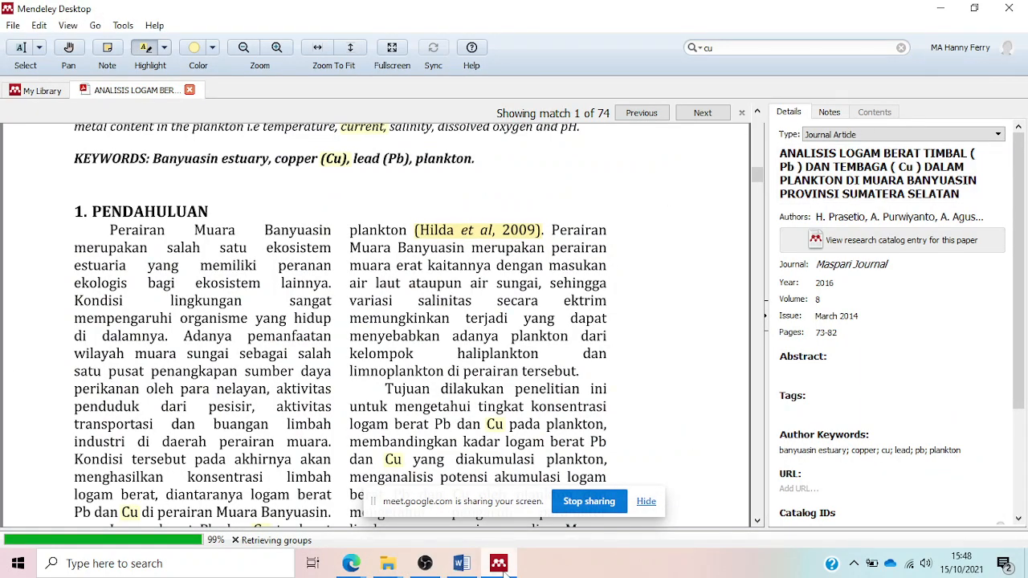
{"action": "mouse_move", "coordinate": [503, 569]}
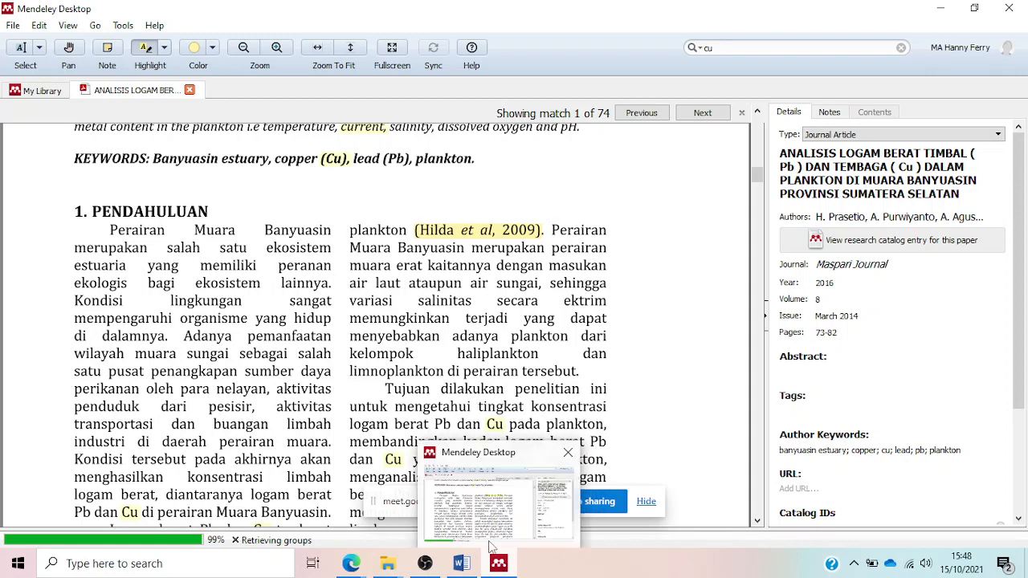
{"action": "mouse_move", "coordinate": [428, 567]}
{"action": "mouse_move", "coordinate": [351, 564]}
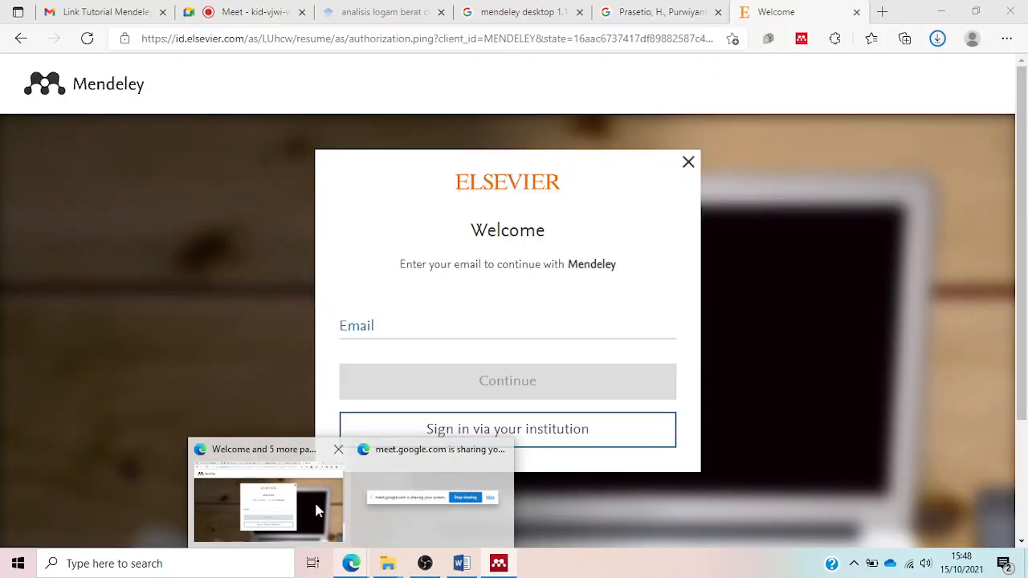
{"action": "left_click", "coordinate": [314, 509]}
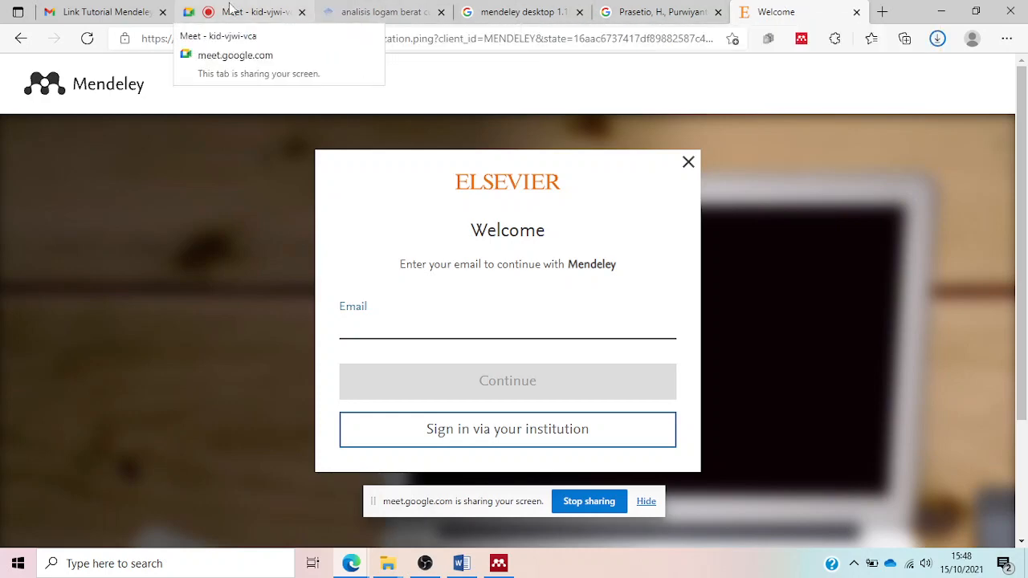
- Switch to Mendeley Desktop and close the open article PDF to return to the Artikel Cu folder
{"action": "left_click", "coordinate": [500, 564]}
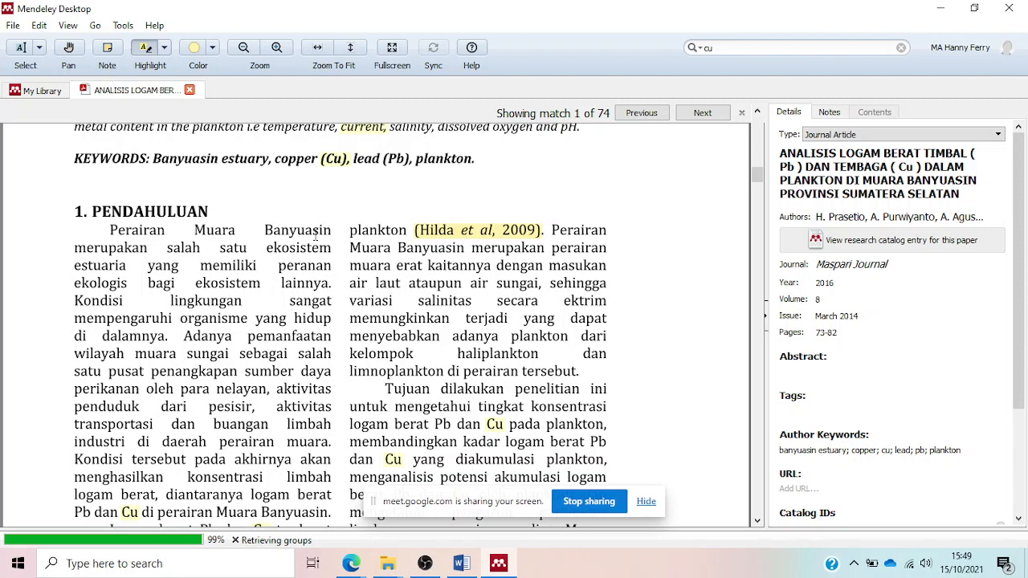
{"action": "left_click", "coordinate": [123, 24]}
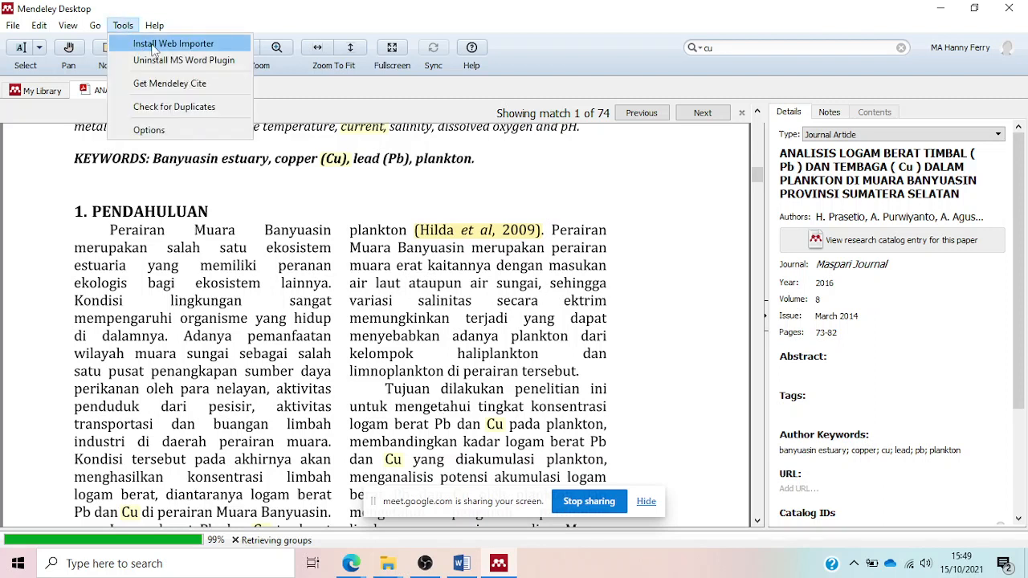
{"action": "left_click", "coordinate": [461, 360]}
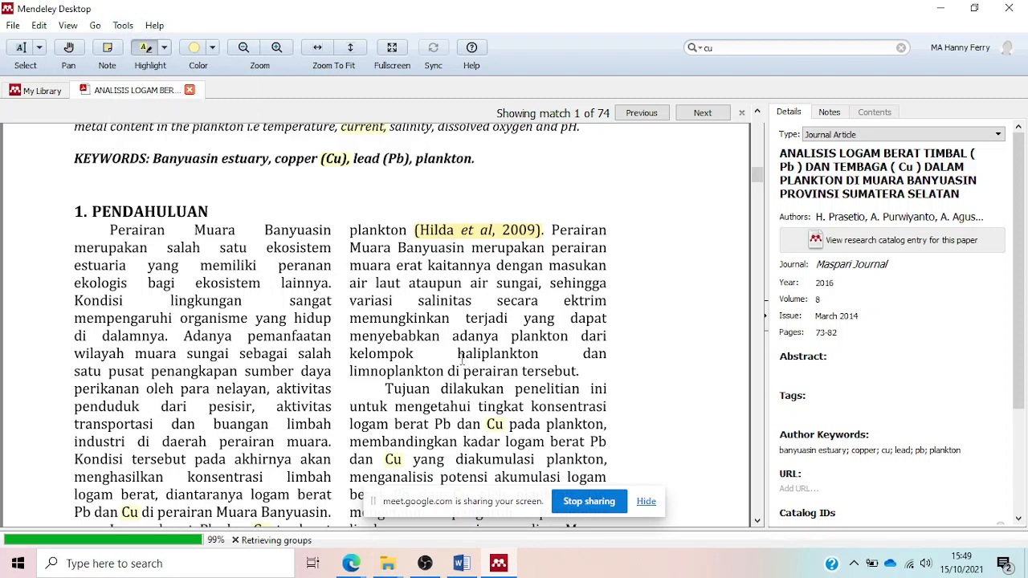
{"action": "left_click", "coordinate": [190, 90]}
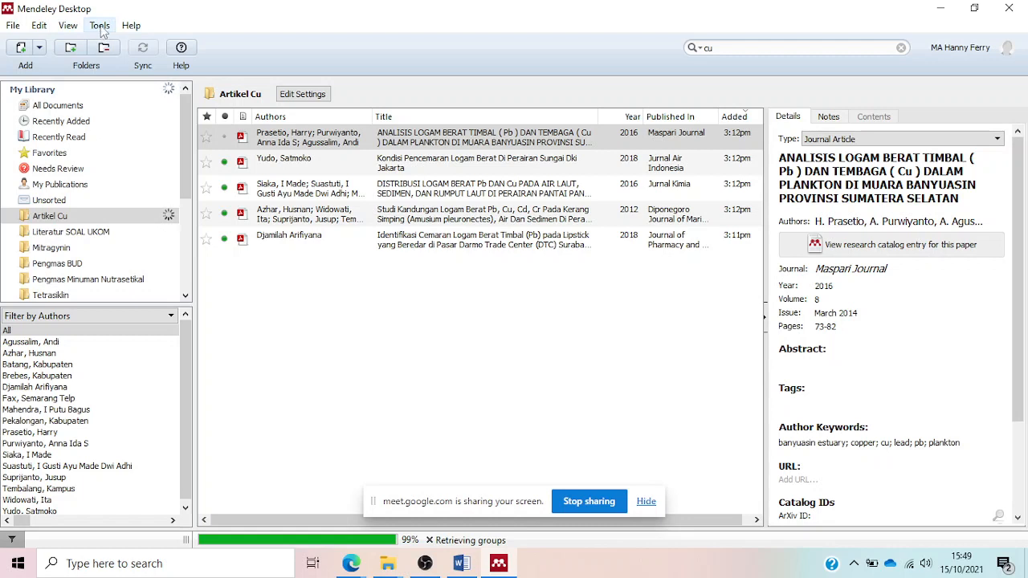
- Start the Web Importer installation from Mendeley Desktop and open its Edge Add-ons page in Edge
{"action": "left_click", "coordinate": [100, 27]}
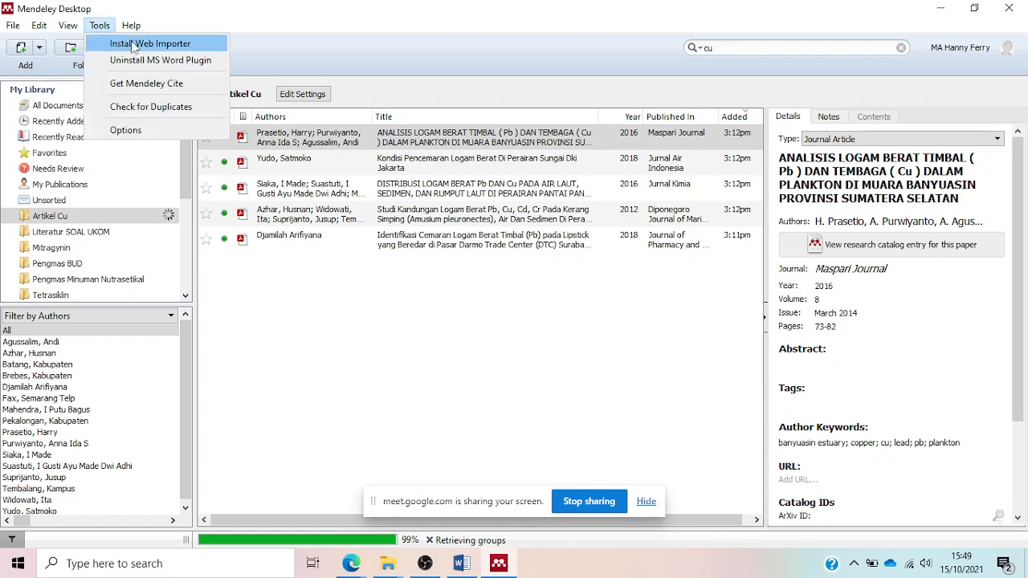
{"action": "left_click", "coordinate": [133, 45]}
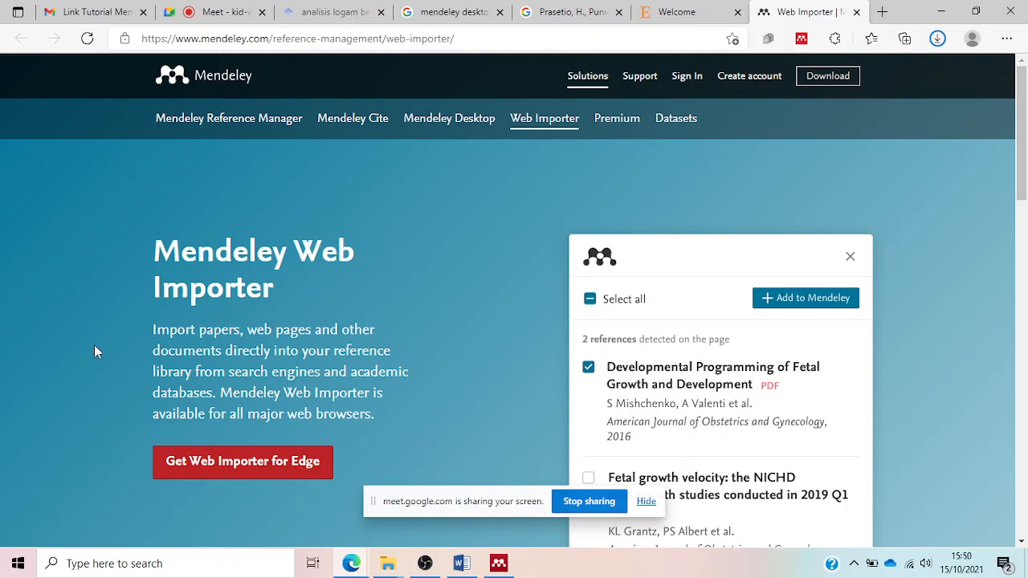
{"action": "scroll", "coordinate": [293, 267], "scroll_direction": "down", "scroll_amount": 2}
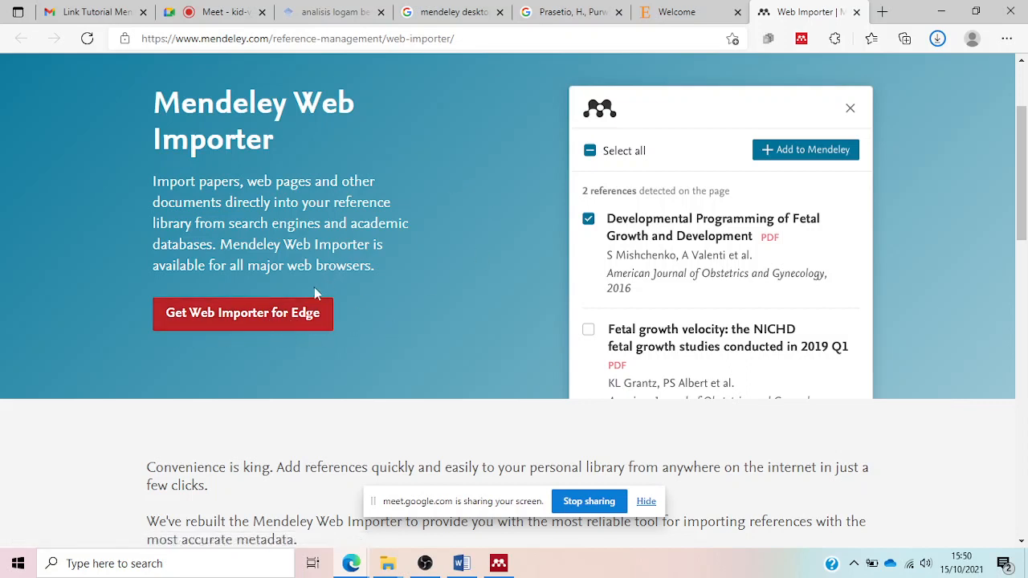
{"action": "left_click", "coordinate": [229, 317]}
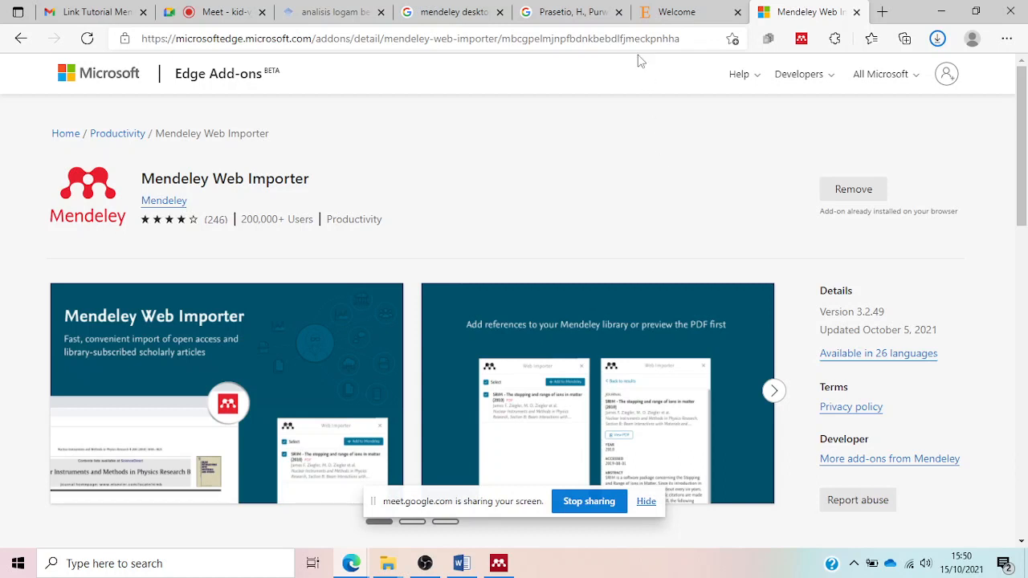
- Replace the existing Google query with pmc and open the PMC - NCBI home page from the results
{"action": "left_click", "coordinate": [476, 18]}
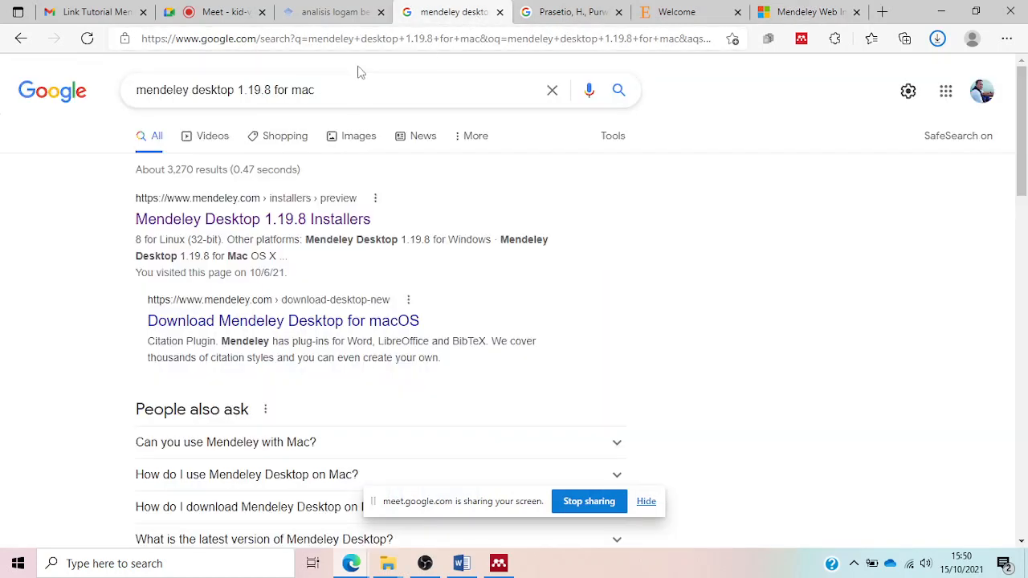
{"action": "left_click_drag", "start_coordinate": [350, 83], "coordinate": [134, 97]}
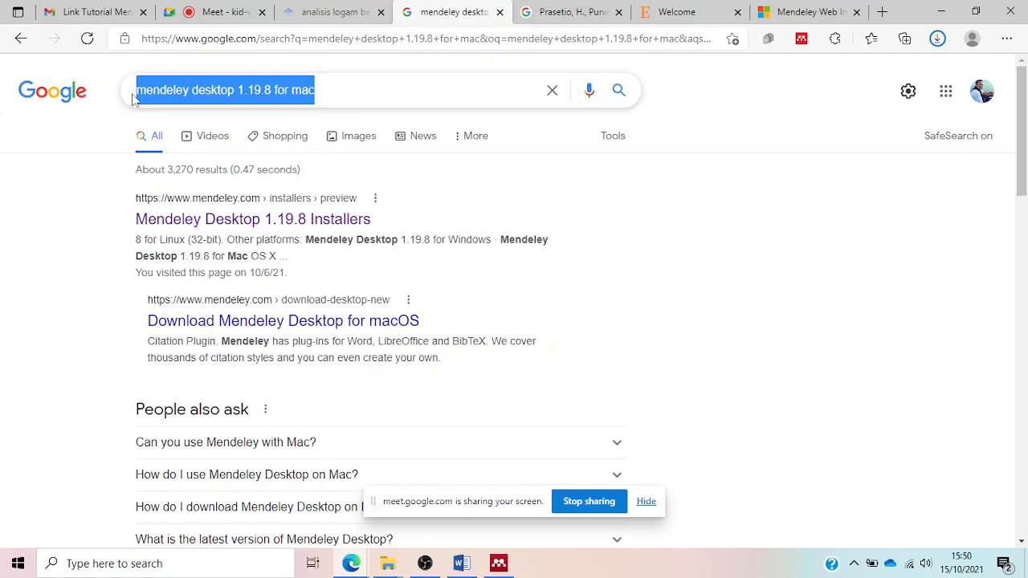
{"action": "type", "text": "pmc"}
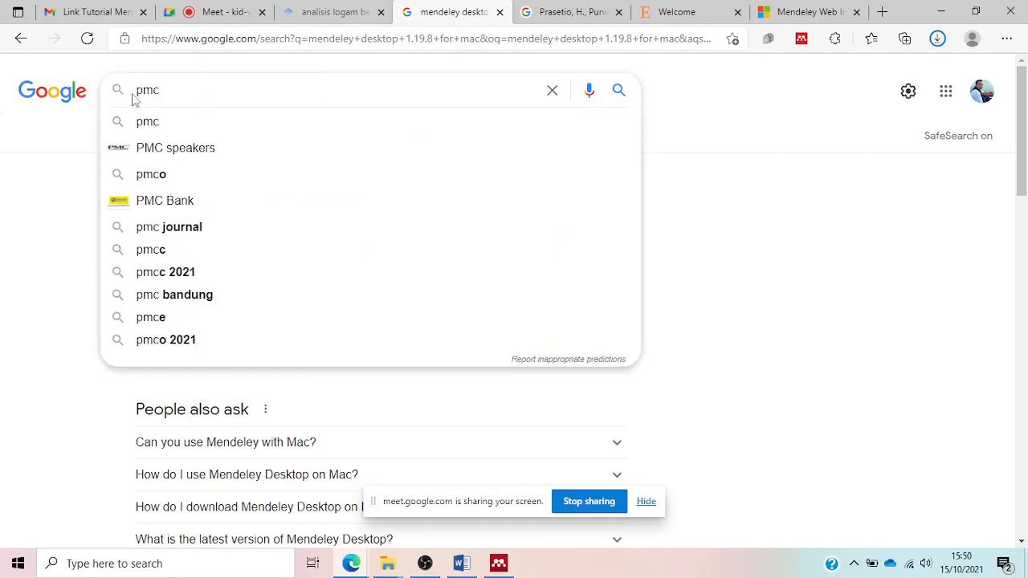
{"action": "key", "text": "Return"}
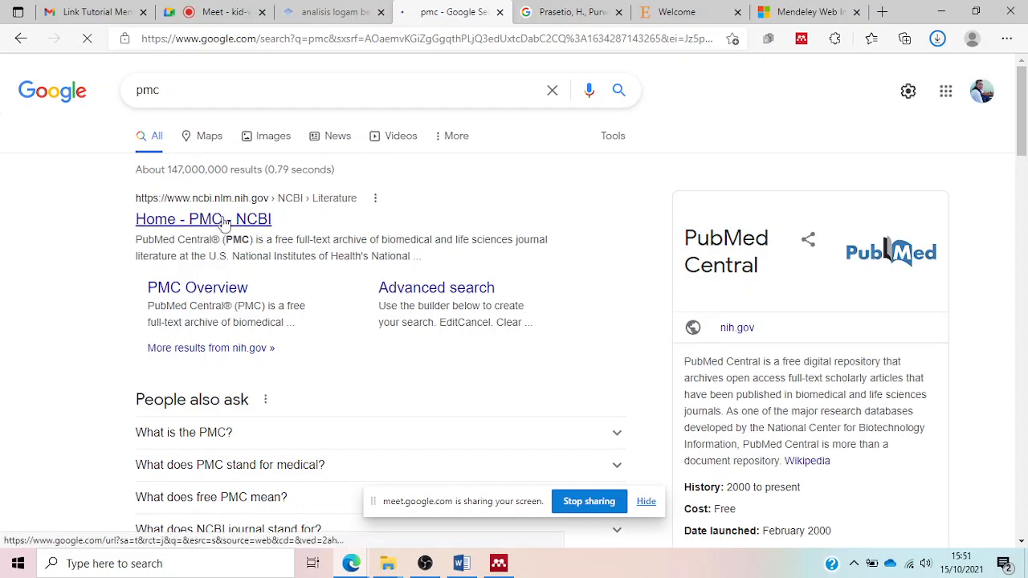
{"action": "left_click", "coordinate": [225, 224]}
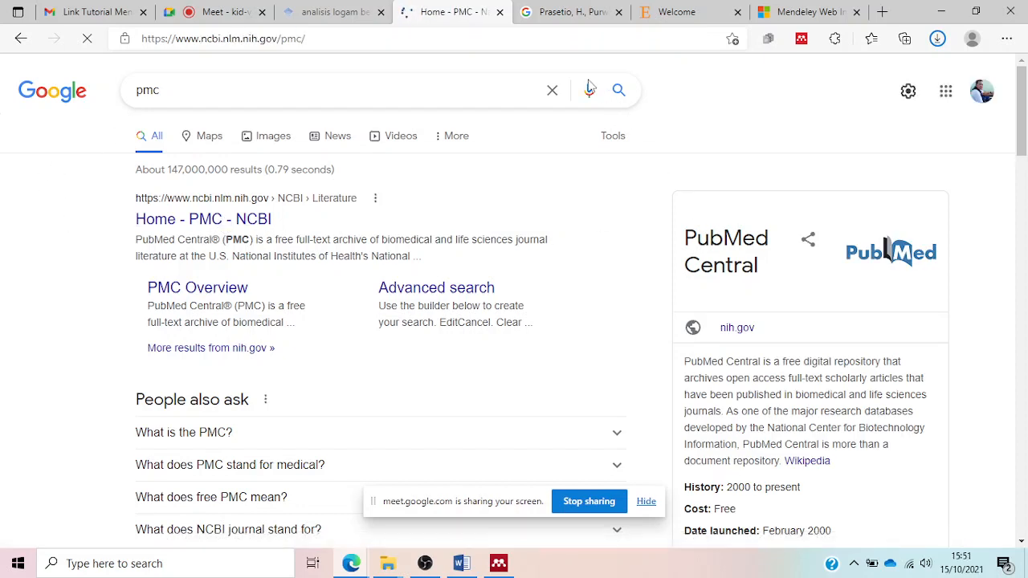
- Close the article's Google search tab and the Elsevier Welcome tab, and open mendeley.com in a new tab
{"action": "left_click", "coordinate": [618, 13]}
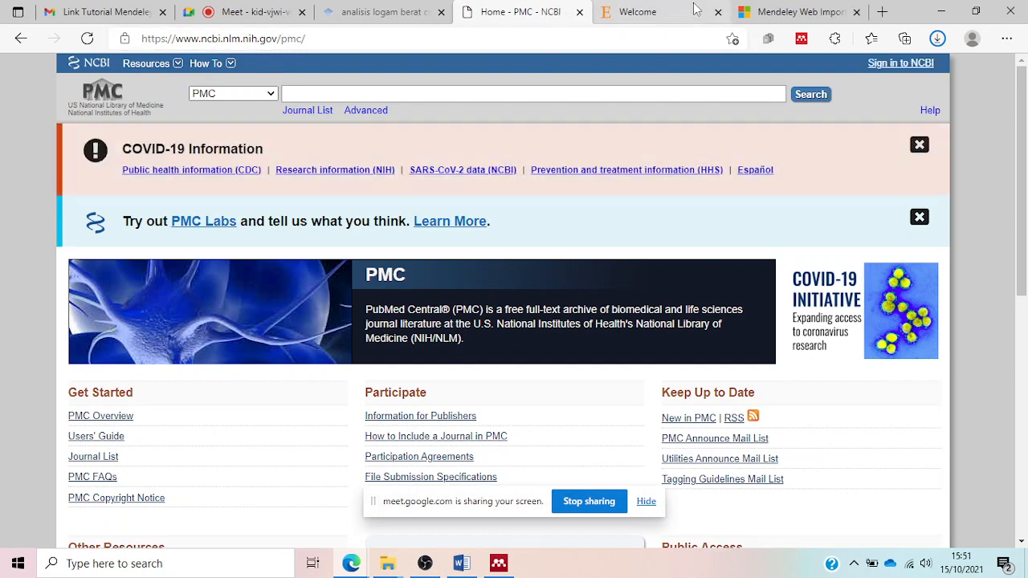
{"action": "left_click", "coordinate": [618, 13]}
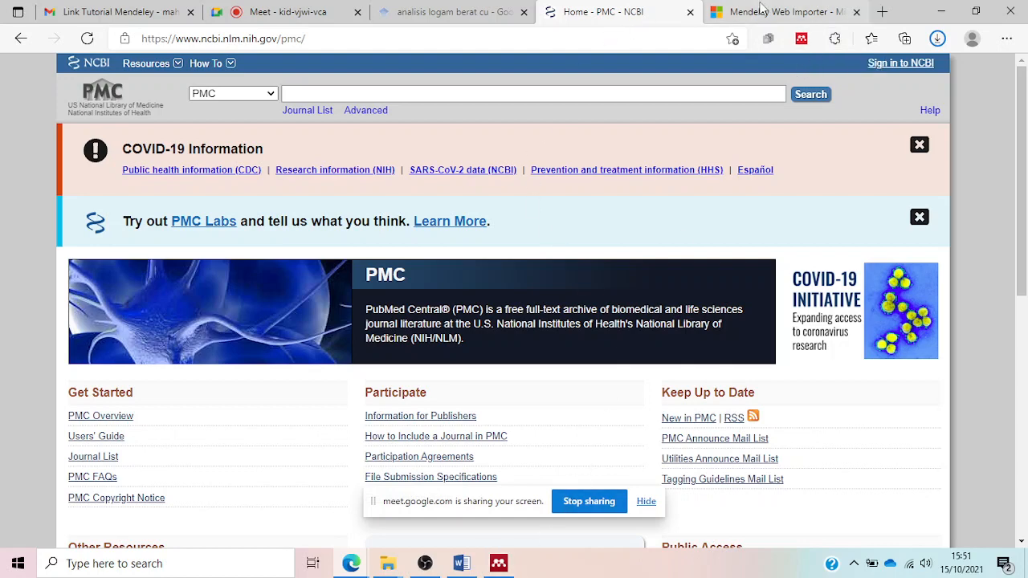
{"action": "left_click", "coordinate": [886, 11]}
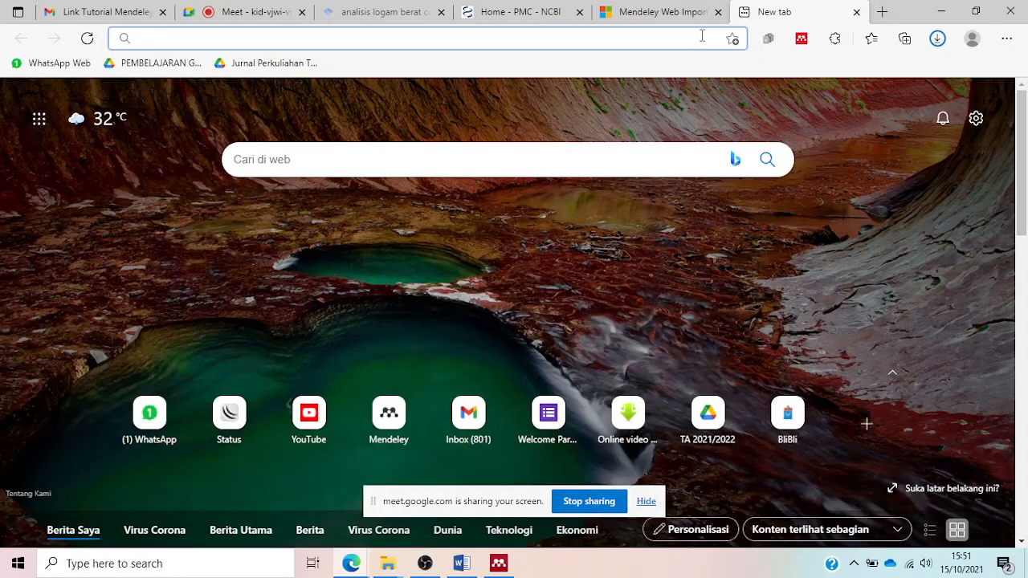
{"action": "type", "text": "mo"}
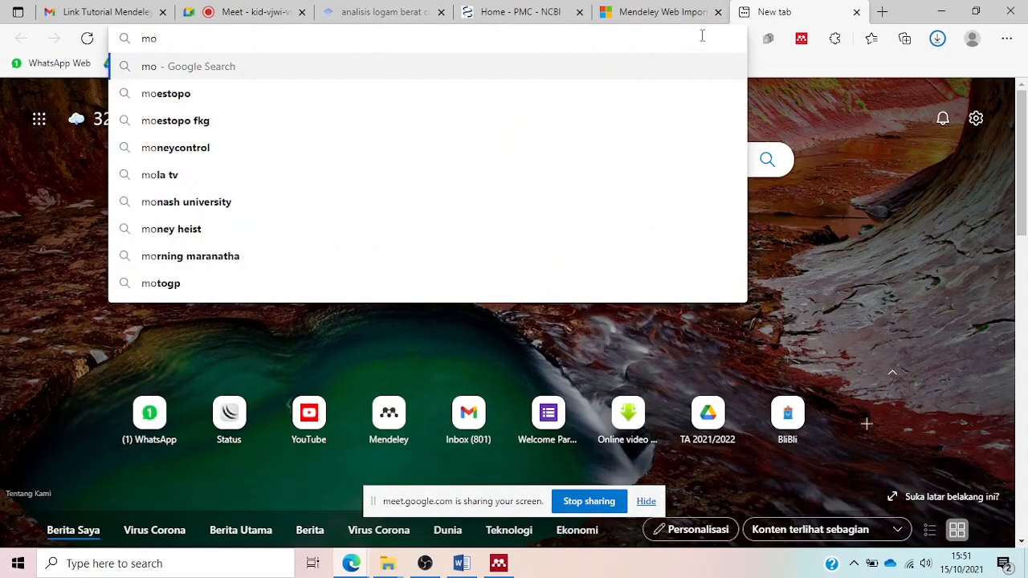
{"action": "key", "text": "BackSpace"}
{"action": "type", "text": "e"}
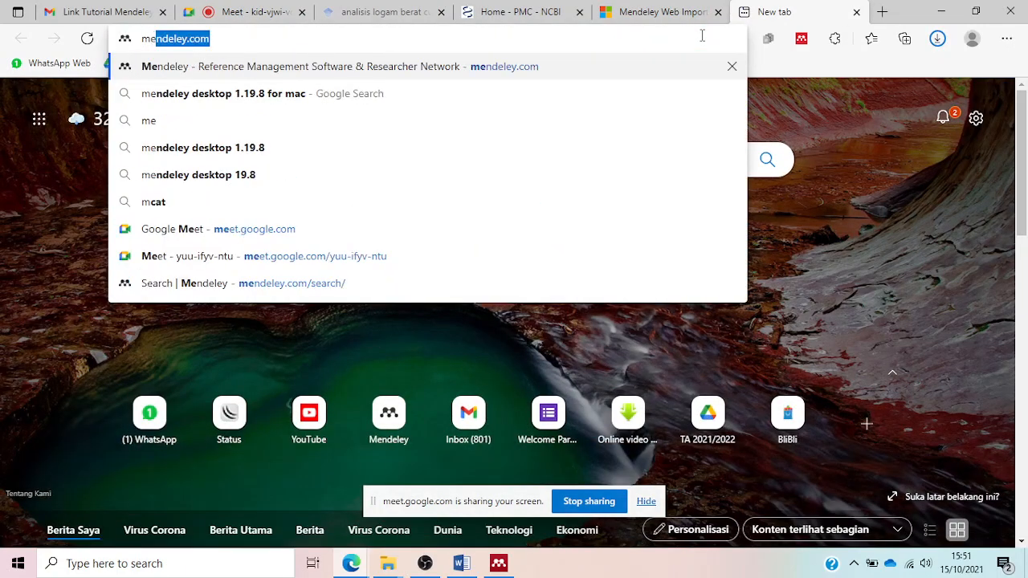
{"action": "type", "text": "ndeley"}
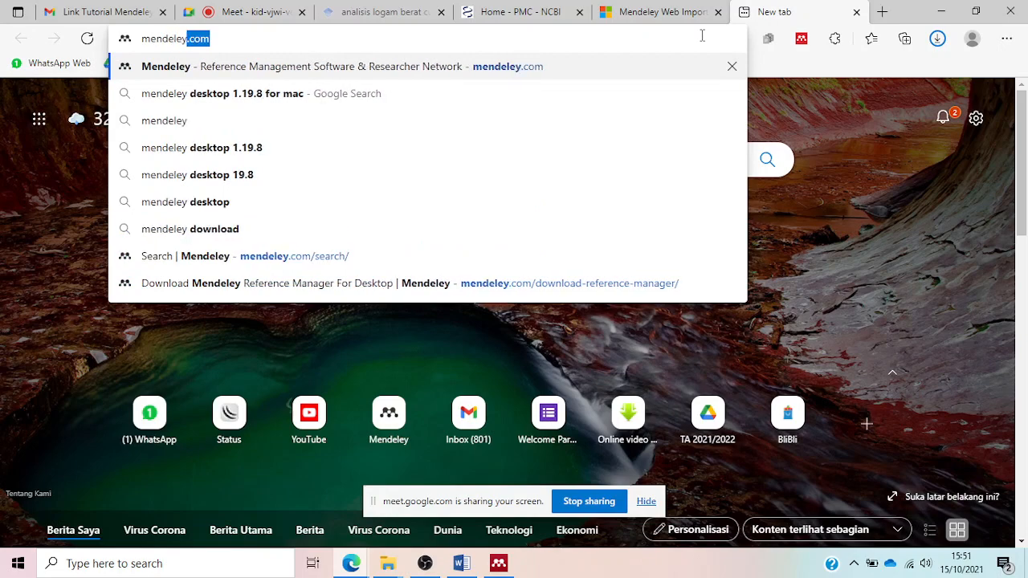
{"action": "key", "text": "Return"}
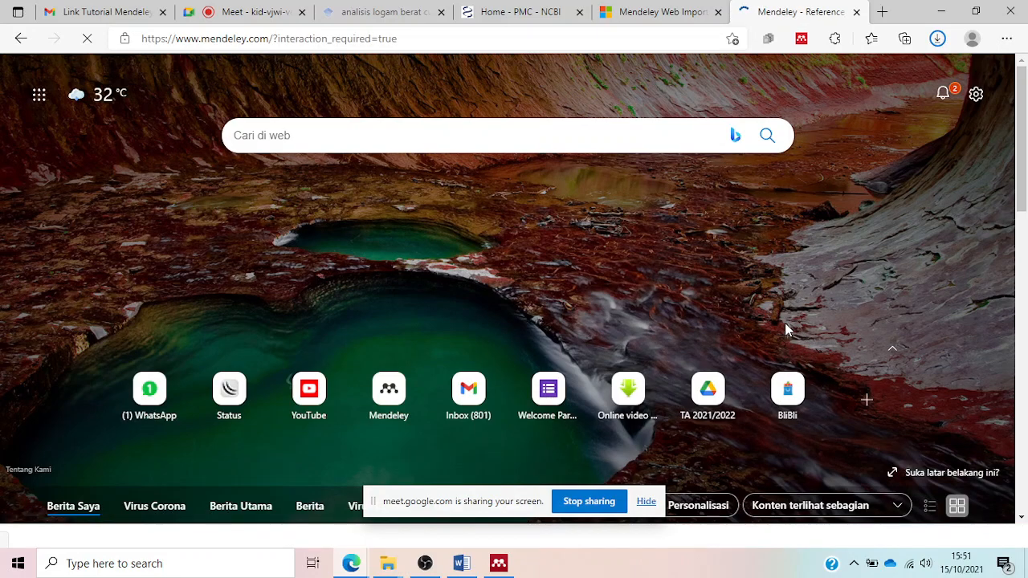
{"action": "scroll", "coordinate": [785, 326], "scroll_direction": "down", "scroll_amount": 4}
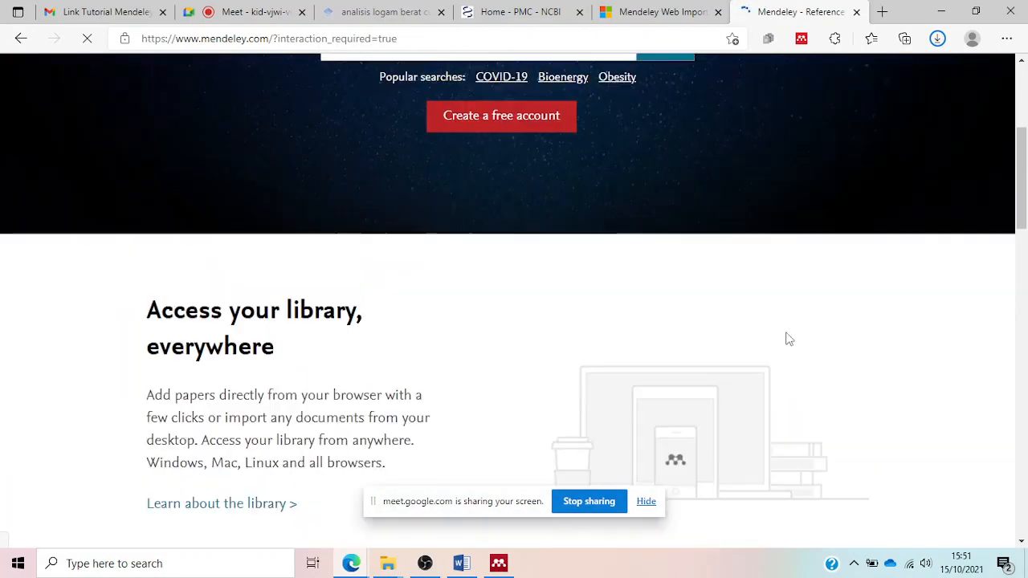
{"action": "scroll", "coordinate": [788, 339], "scroll_direction": "down", "scroll_amount": 10}
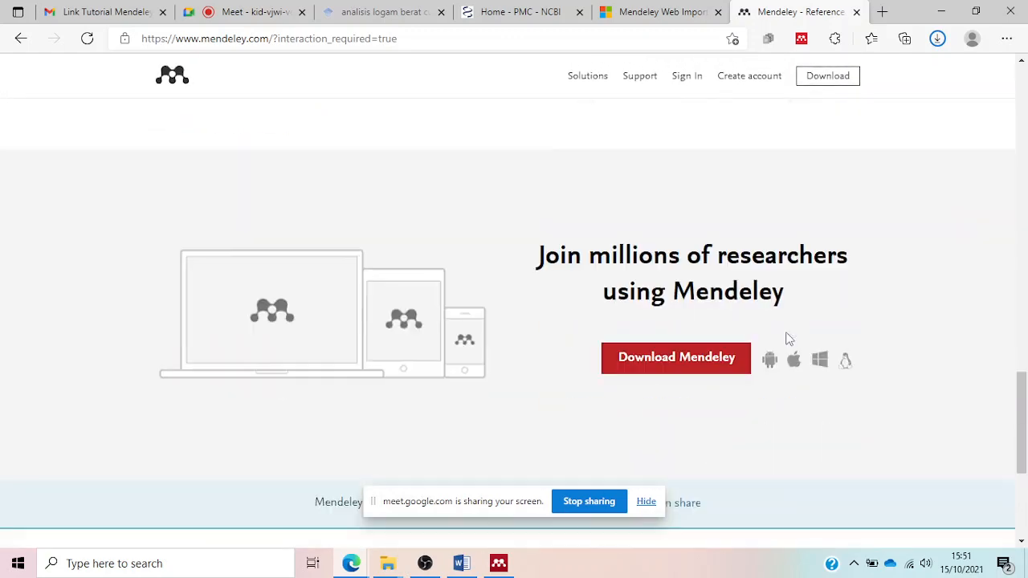
- Open the Web Importer page from mendeley.com's downloads links, follow it to its Edge Add-ons page and close that tab
{"action": "scroll", "coordinate": [788, 339], "scroll_direction": "down", "scroll_amount": 4}
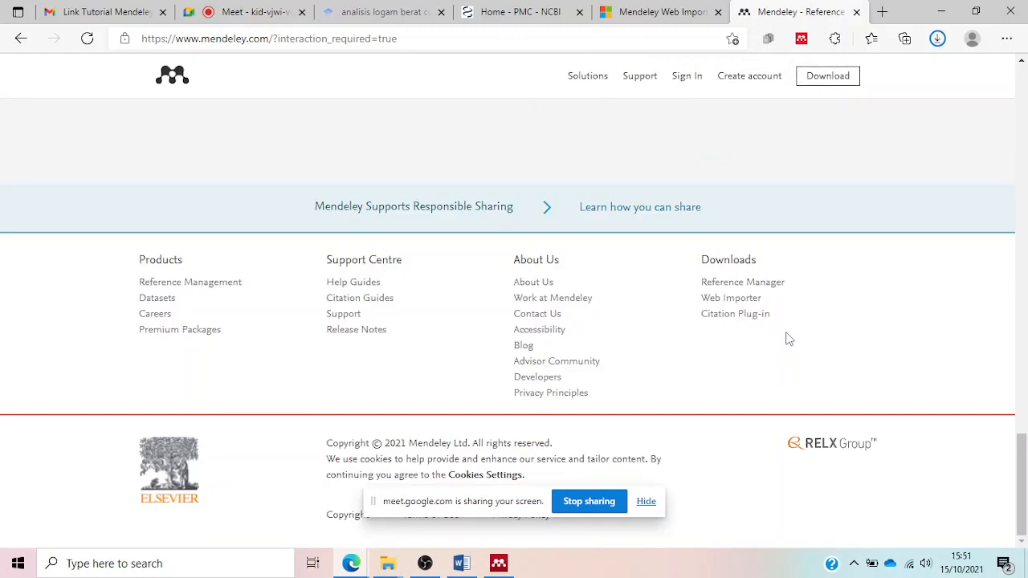
{"action": "left_click", "coordinate": [732, 302]}
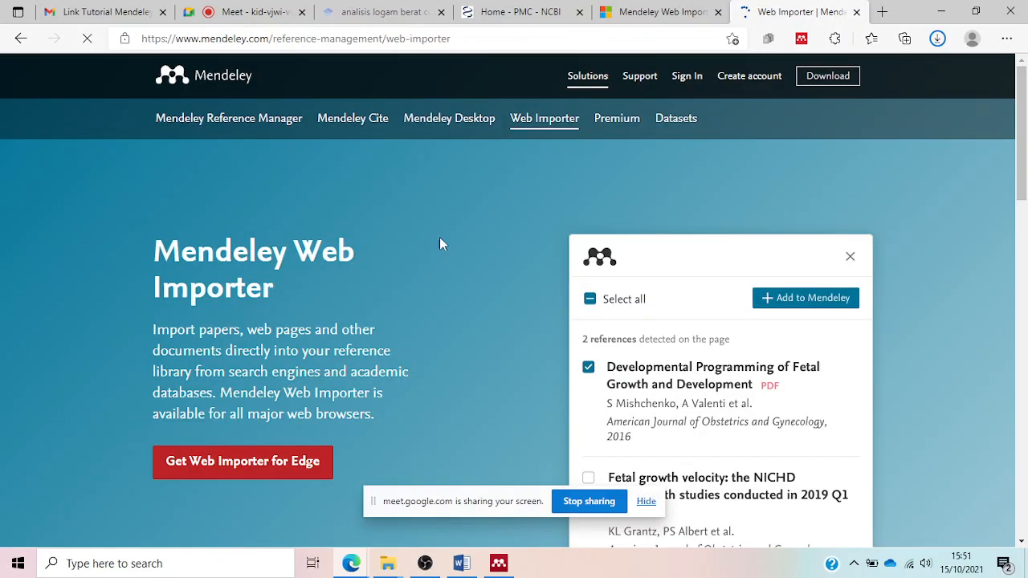
{"action": "left_click", "coordinate": [224, 467]}
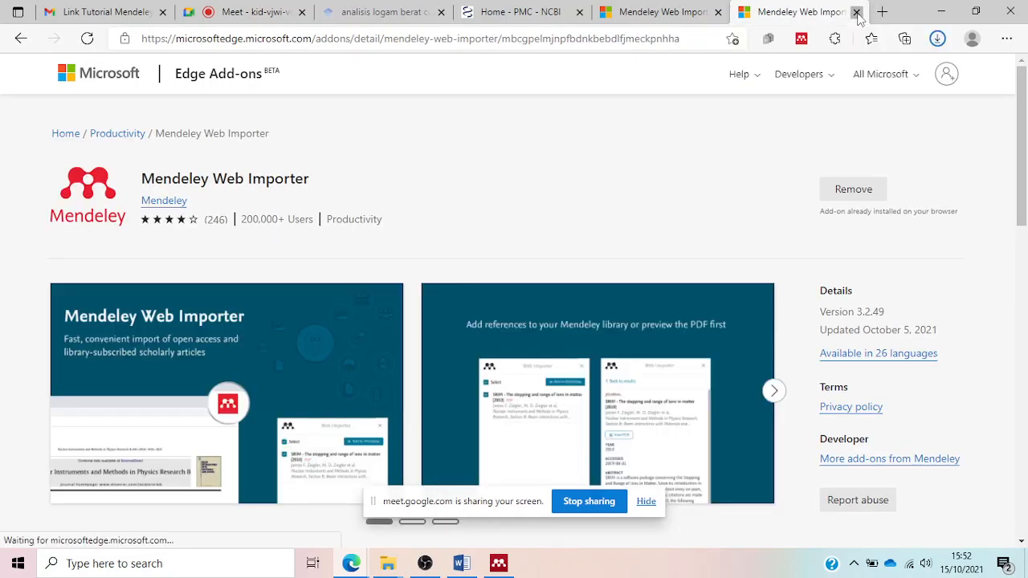
{"action": "left_click", "coordinate": [858, 13]}
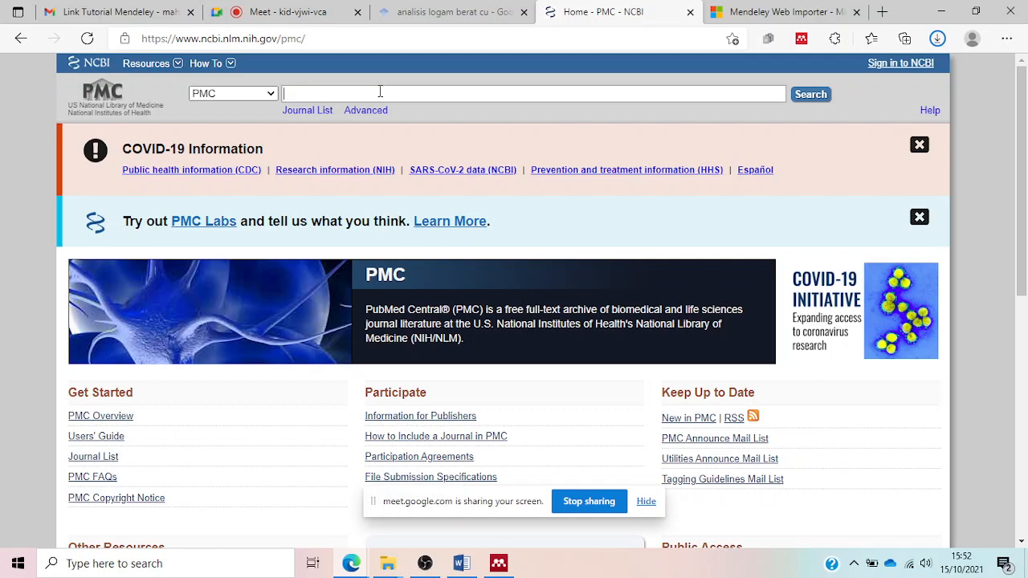
- Search PMC for heavy metal Cu
{"action": "type", "text": "h"}
{"action": "key", "text": "BackSpace"}
{"action": "key", "text": "BackSpace"}
{"action": "type", "text": "eavy "}
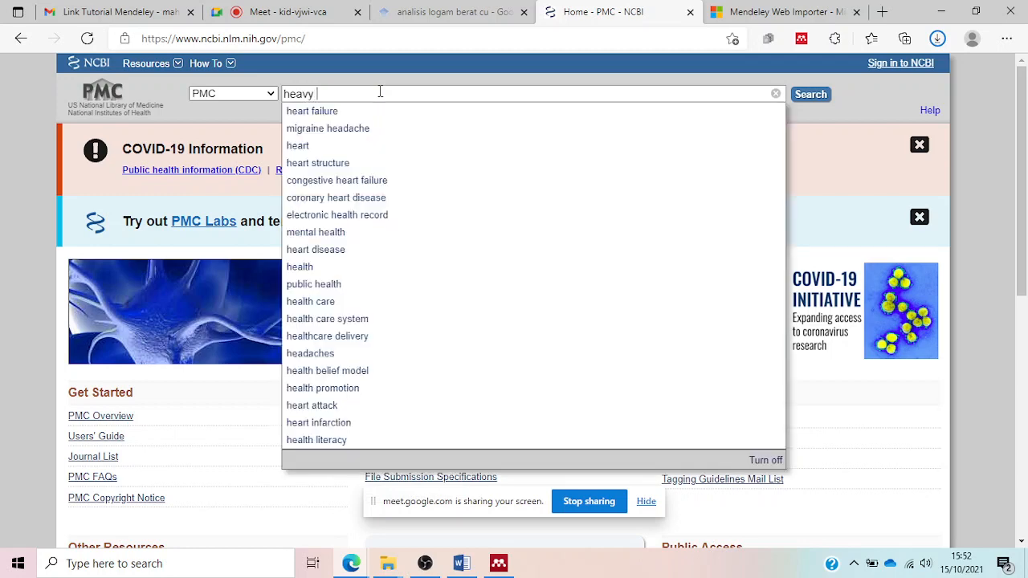
{"action": "type", "text": "metal Cu"}
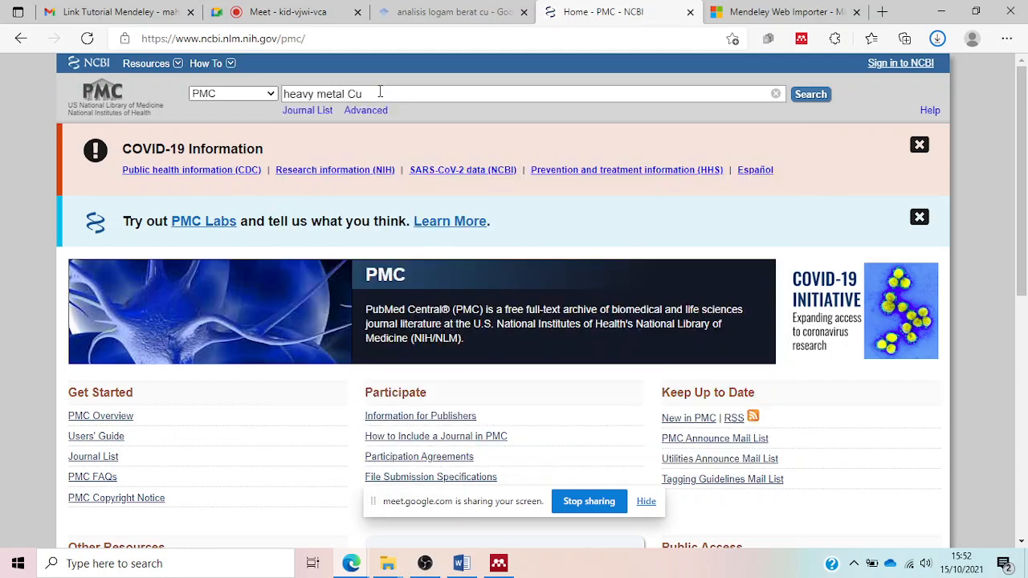
{"action": "key", "text": "Return"}
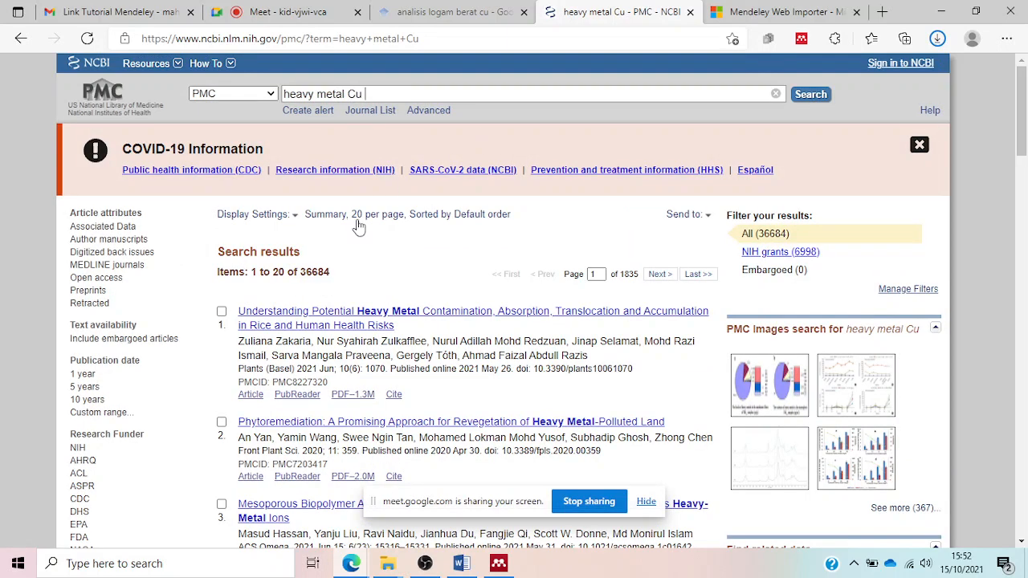
- Open the first result, Understanding Potential Heavy Metal Contamination in Rice and Human Health Risks, in its own tab and view the article page
{"action": "middle_click", "coordinate": [379, 318]}
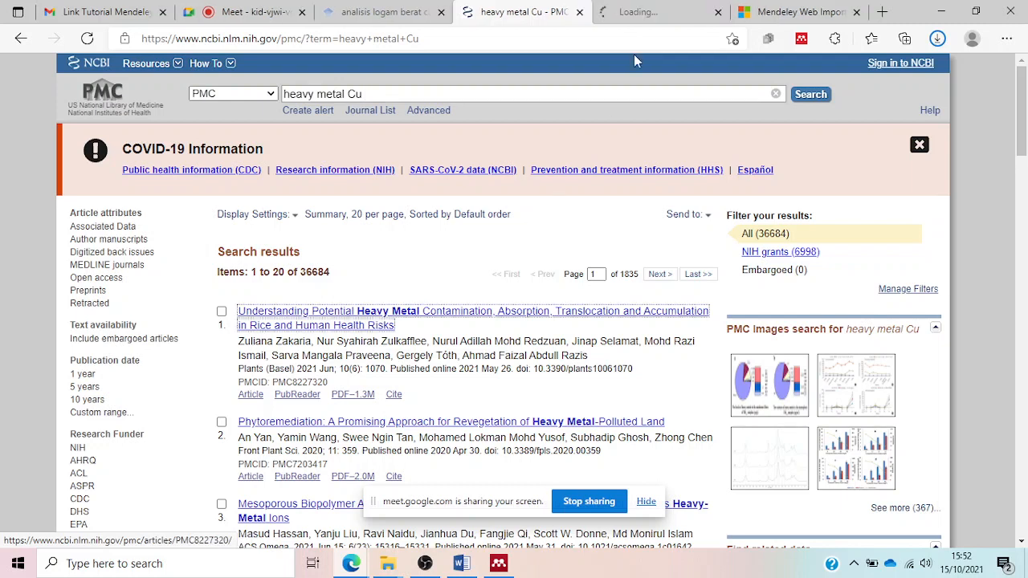
{"action": "left_click", "coordinate": [666, 9]}
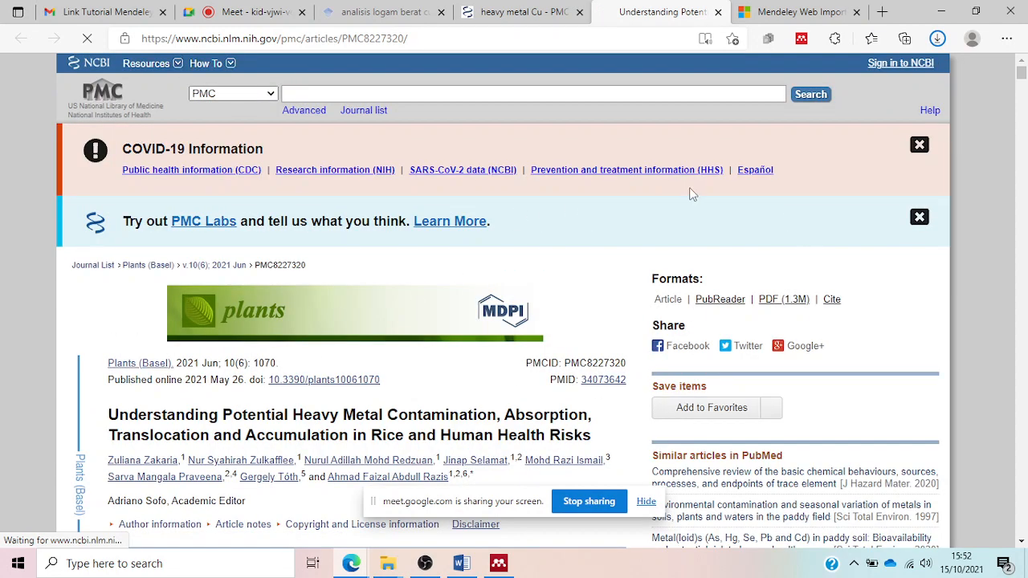
{"action": "left_click", "coordinate": [794, 304]}
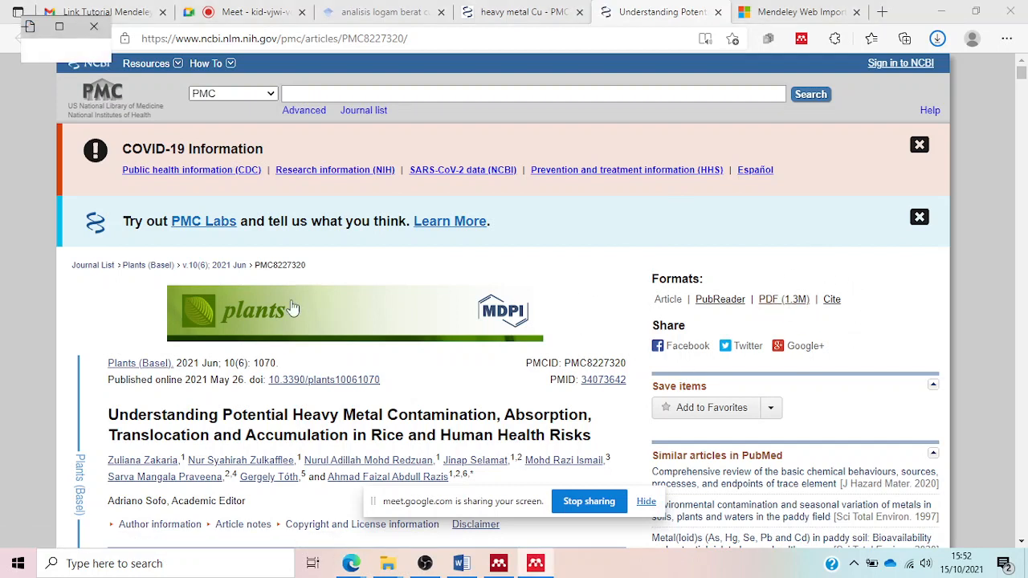
{"action": "scroll", "coordinate": [341, 308], "scroll_direction": "down", "scroll_amount": 3}
{"action": "scroll", "coordinate": [341, 307], "scroll_direction": "up", "scroll_amount": 3}
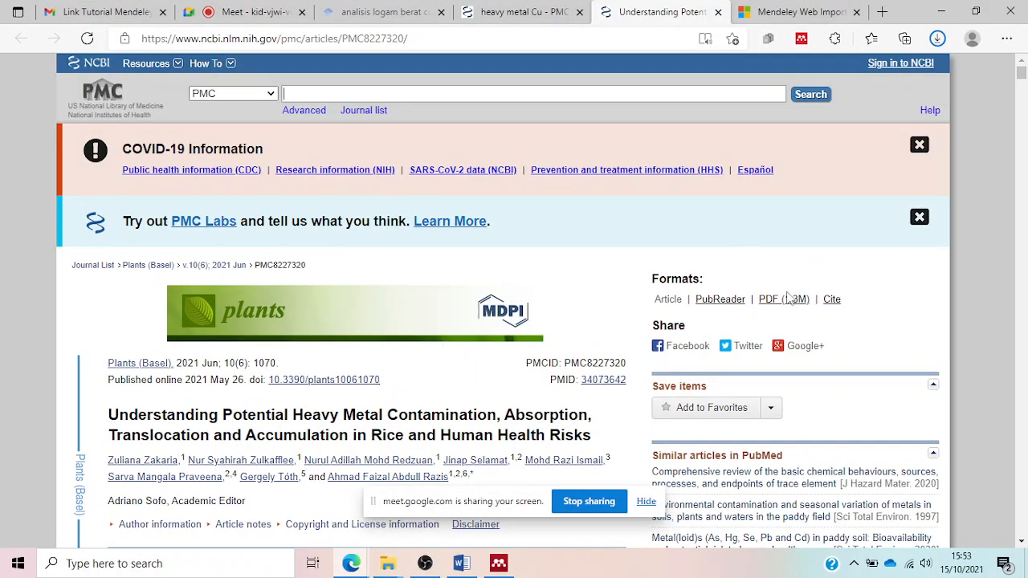
- Start the Mendeley Web Importer on the article page and submit the saved account password in its Elsevier sign-in window
{"action": "left_click", "coordinate": [806, 45]}
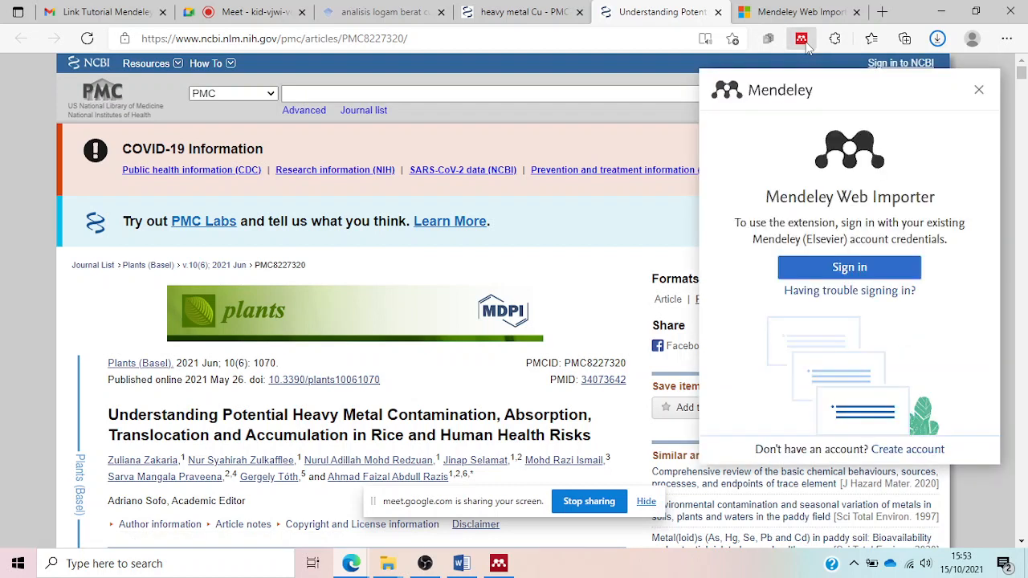
{"action": "left_click", "coordinate": [866, 272]}
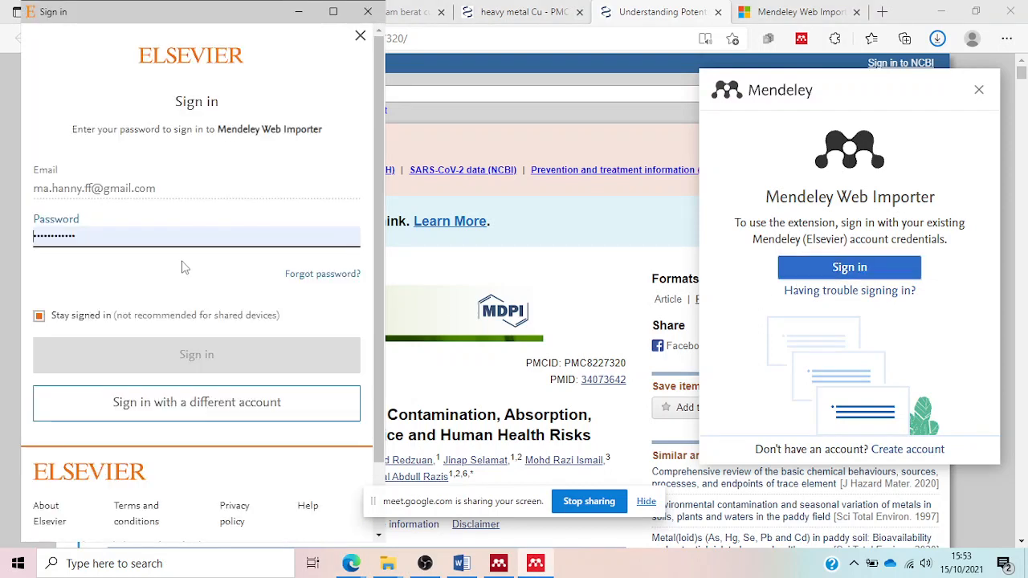
{"action": "left_click", "coordinate": [129, 238]}
{"action": "left_click", "coordinate": [173, 359]}
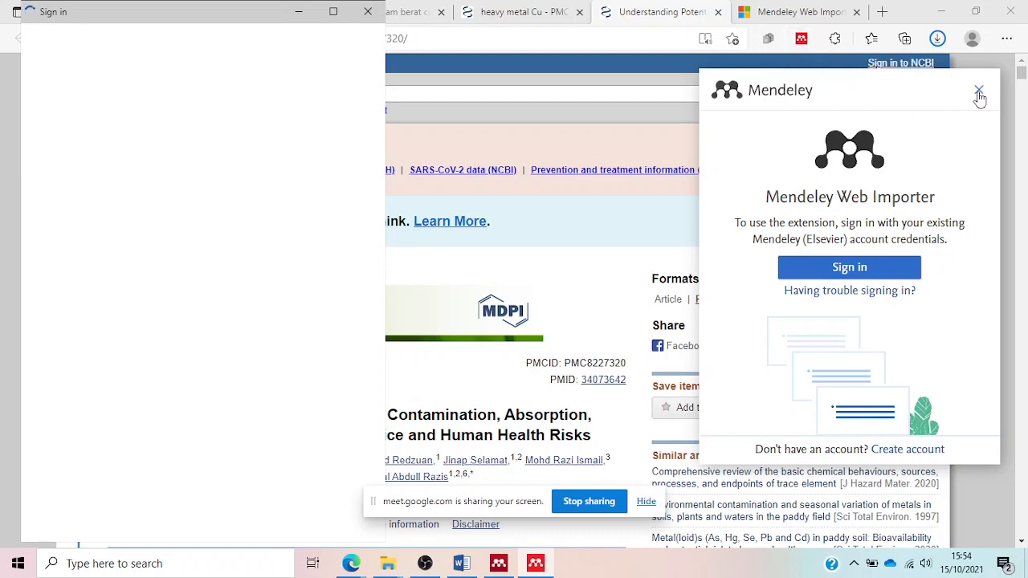
- Reload the article page and restart the Web Importer sign-in, closing the sign-in window that shows the gateway time-out page
{"action": "left_click", "coordinate": [664, 6]}
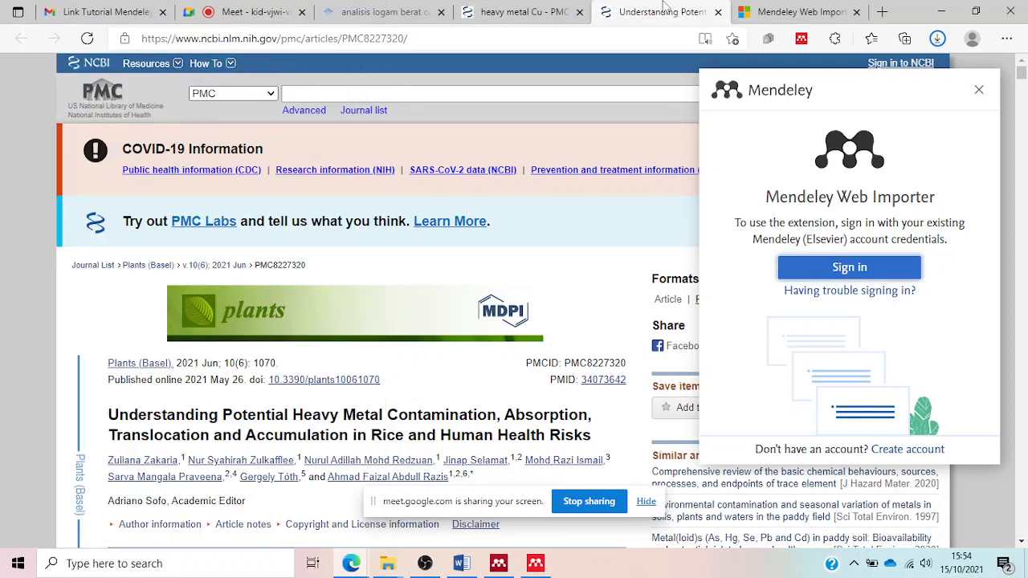
{"action": "key", "text": "F5"}
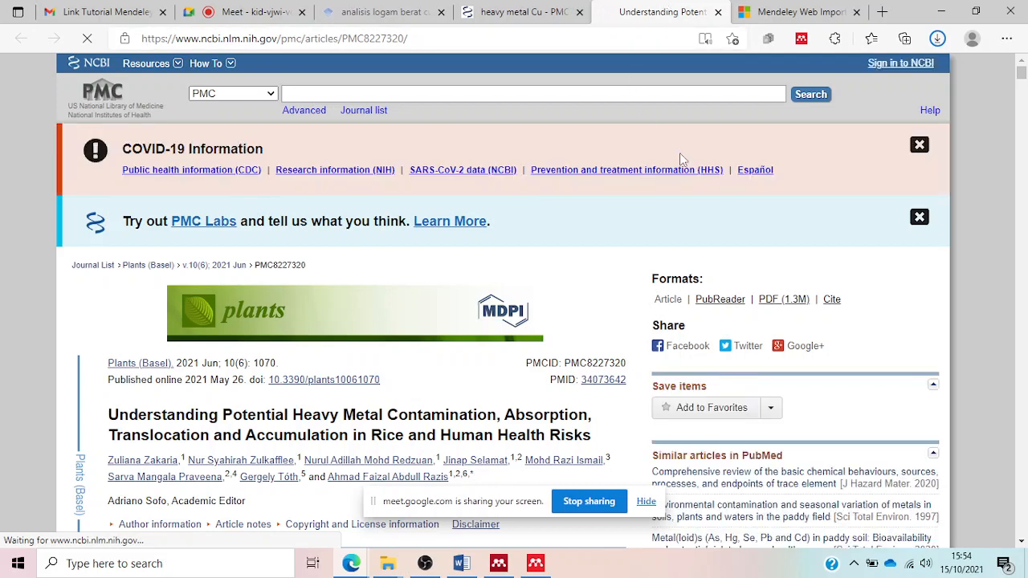
{"action": "left_click", "coordinate": [803, 40]}
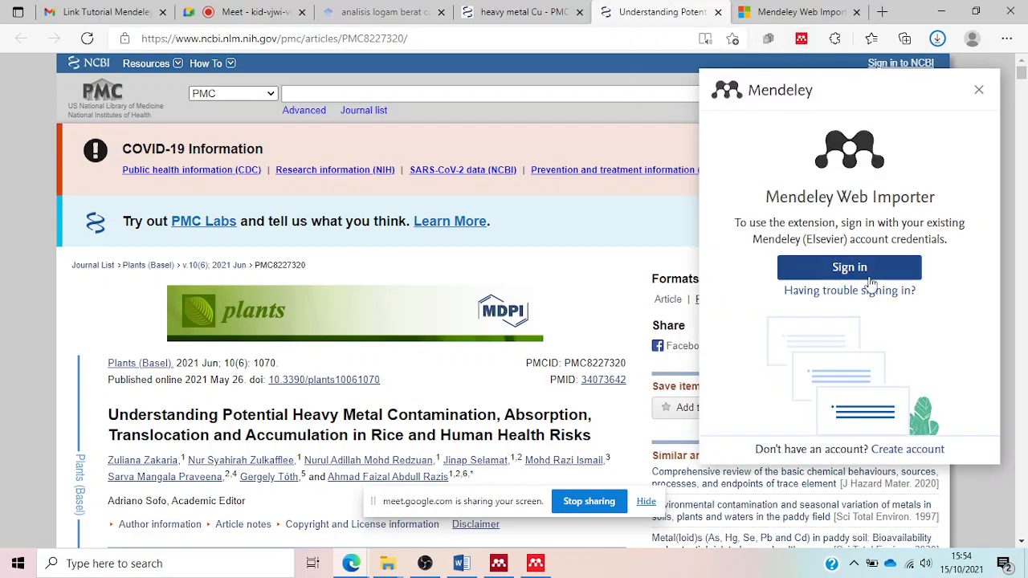
{"action": "left_click", "coordinate": [880, 273]}
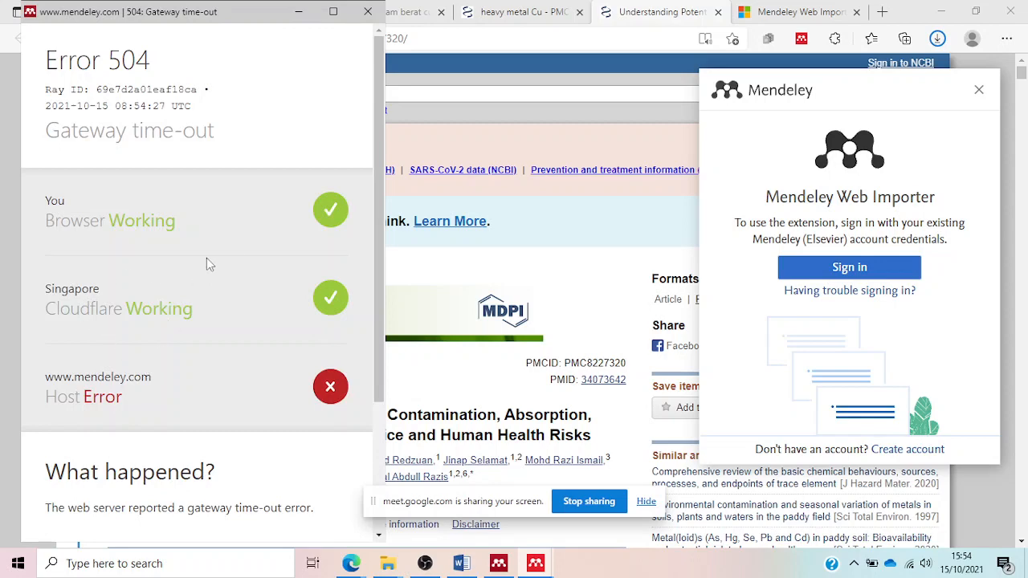
{"action": "scroll", "coordinate": [189, 307], "scroll_direction": "down", "scroll_amount": 2}
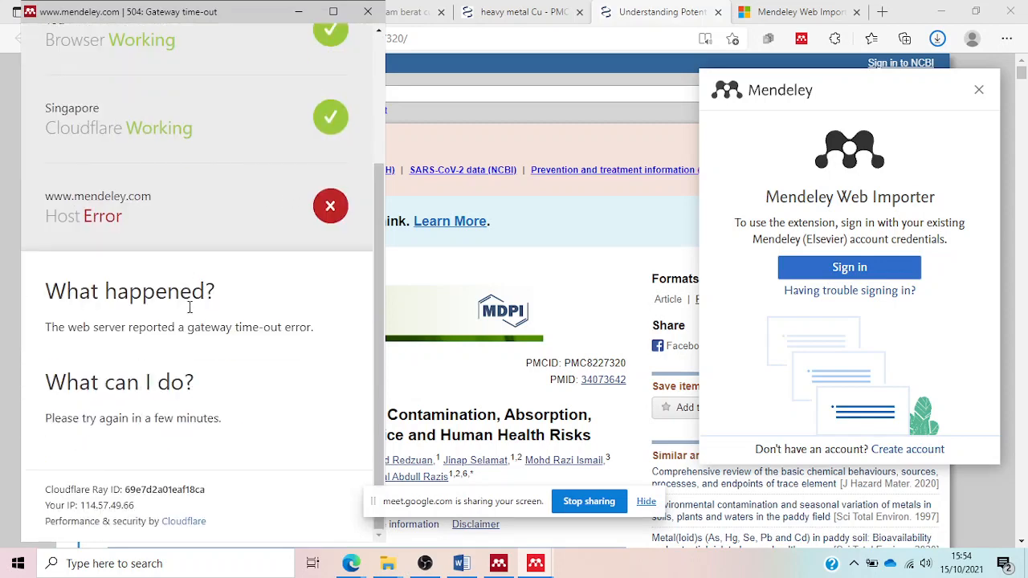
{"action": "scroll", "coordinate": [190, 307], "scroll_direction": "up", "scroll_amount": 2}
{"action": "left_click", "coordinate": [368, 11]}
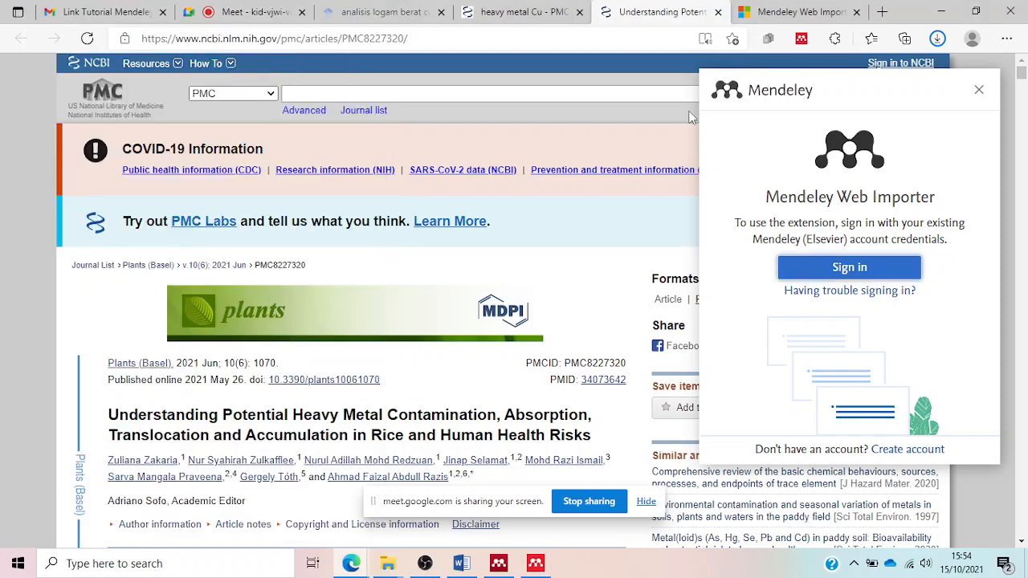
{"action": "left_click", "coordinate": [873, 271]}
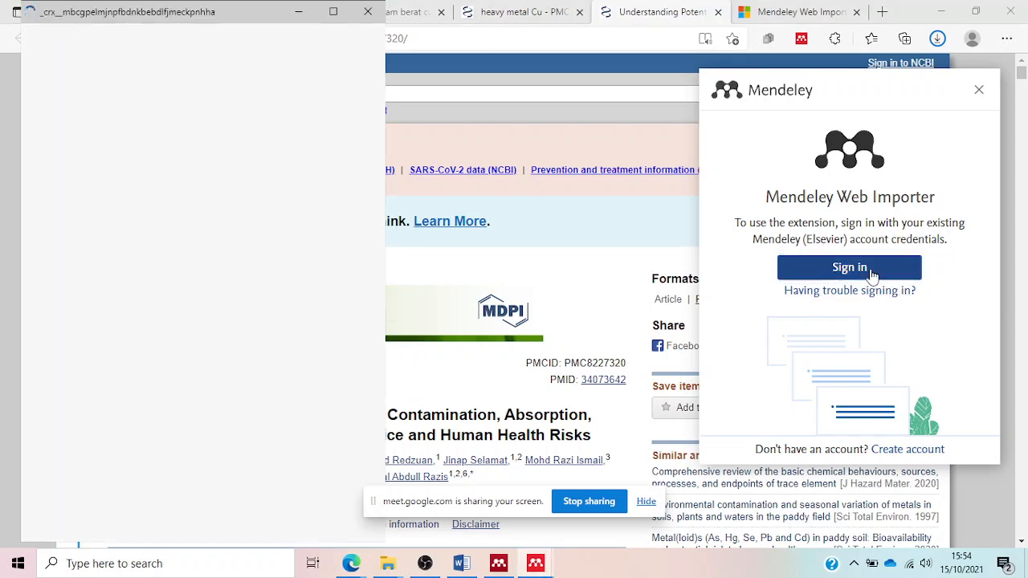
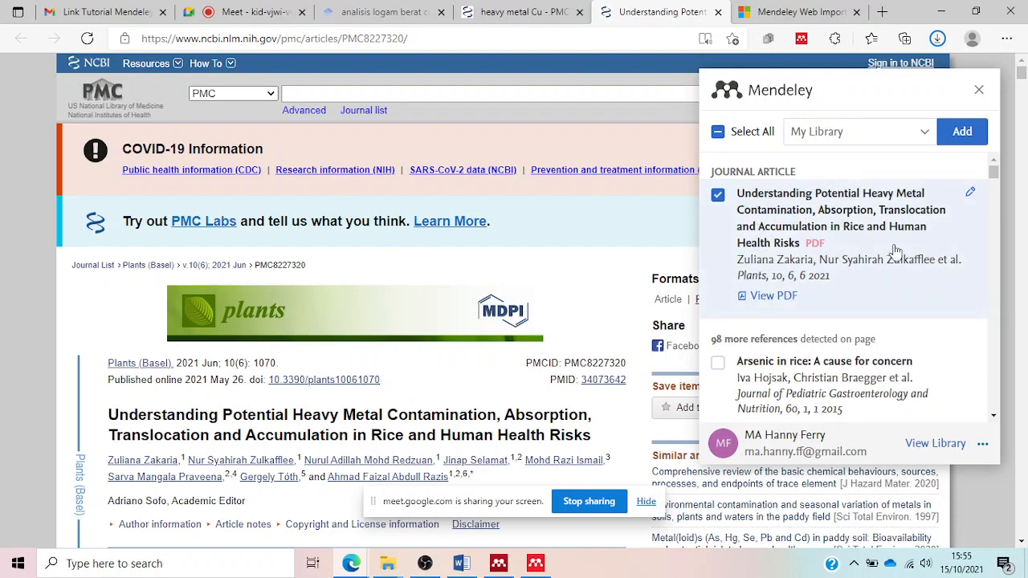
- Examine the collections and private groups offered as destinations for the article's reference in the Web Importer
{"action": "left_click", "coordinate": [927, 135]}
{"action": "scroll", "coordinate": [870, 252], "scroll_direction": "down", "scroll_amount": 3}
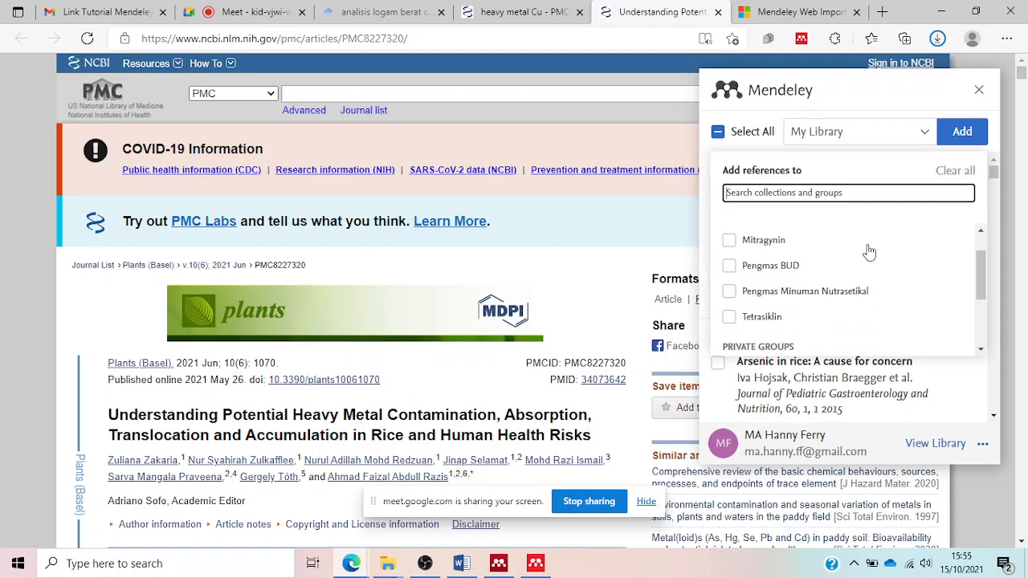
{"action": "scroll", "coordinate": [870, 251], "scroll_direction": "down", "scroll_amount": 1}
{"action": "scroll", "coordinate": [870, 251], "scroll_direction": "up", "scroll_amount": 5}
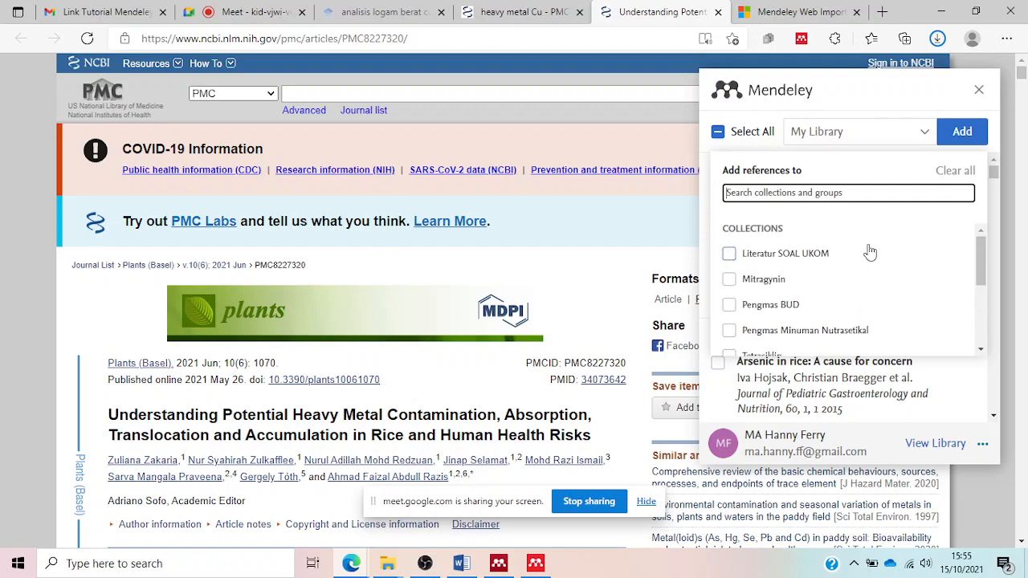
{"action": "scroll", "coordinate": [869, 252], "scroll_direction": "down", "scroll_amount": 3}
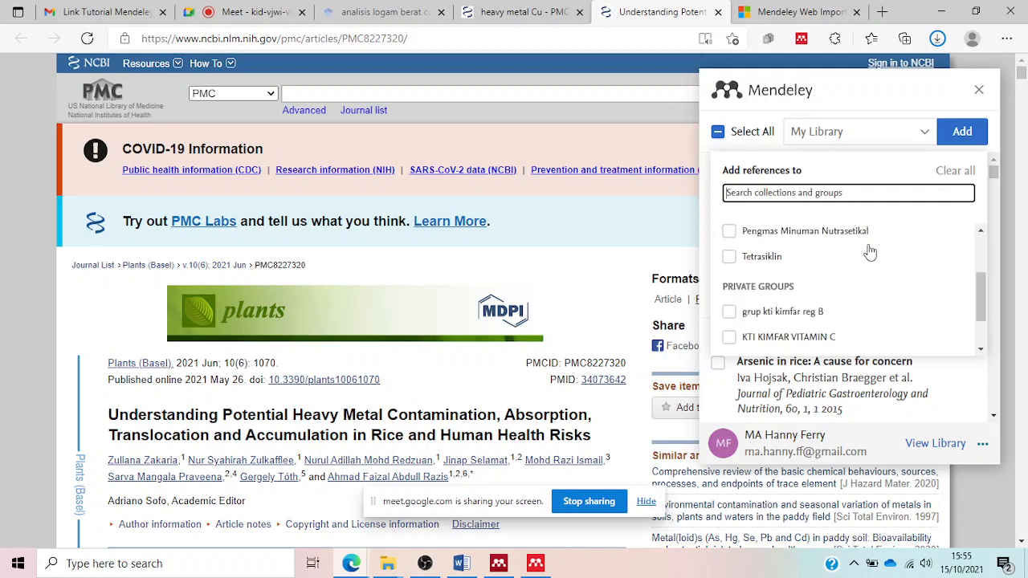
{"action": "scroll", "coordinate": [870, 251], "scroll_direction": "down", "scroll_amount": 2}
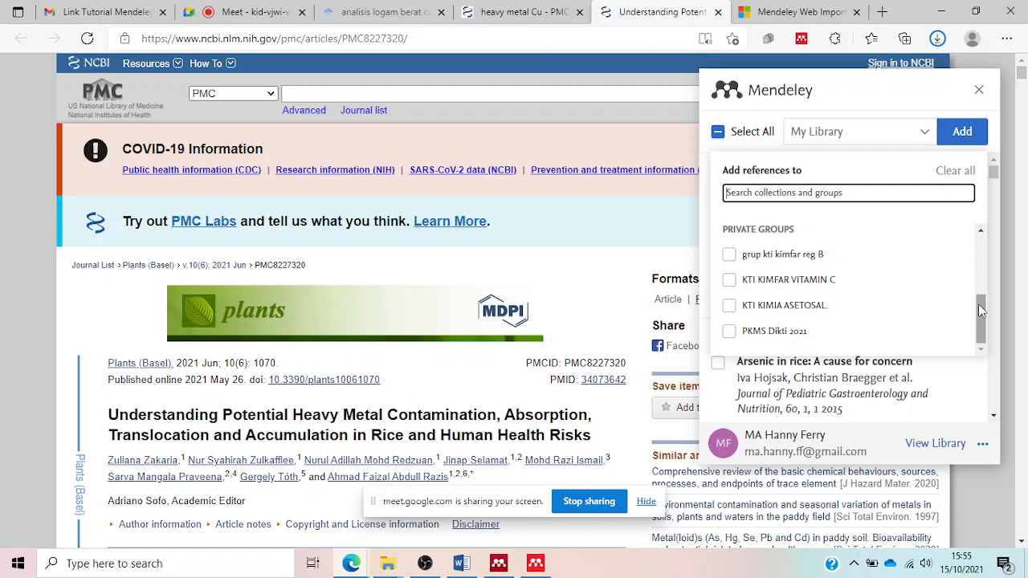
{"action": "left_click_drag", "start_coordinate": [980, 306], "coordinate": [990, 239]}
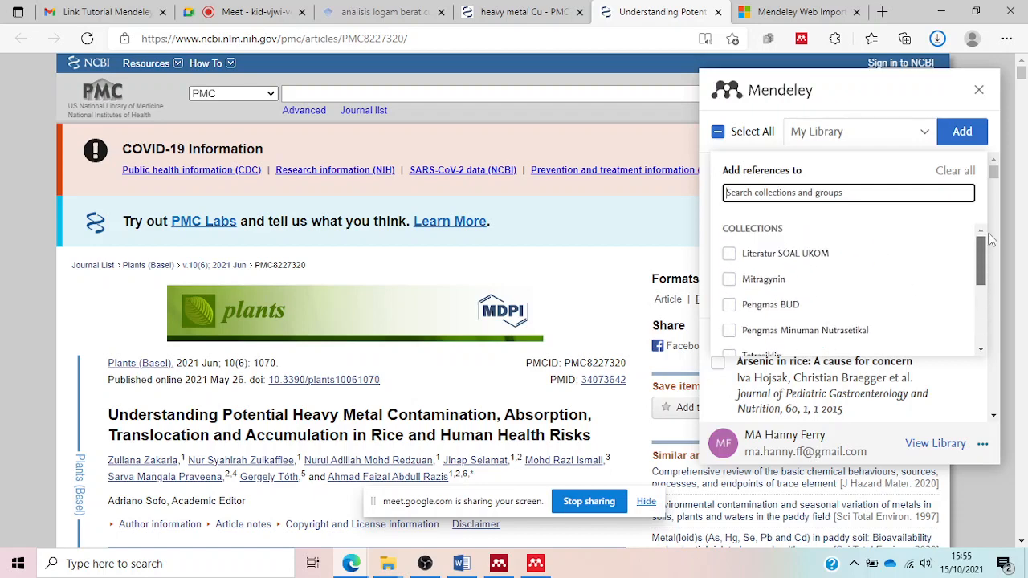
{"action": "scroll", "coordinate": [859, 300], "scroll_direction": "down", "scroll_amount": 5}
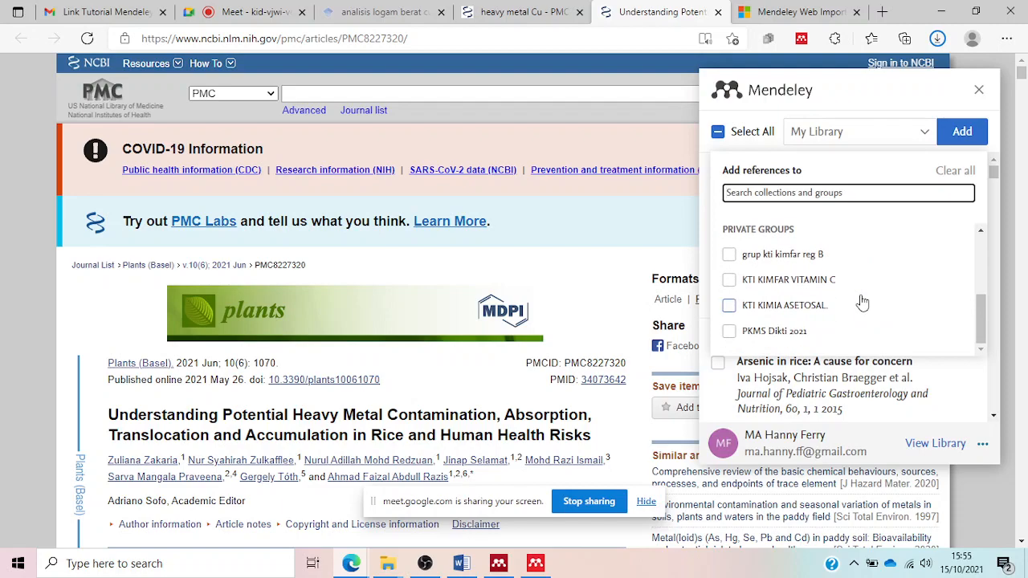
{"action": "scroll", "coordinate": [863, 303], "scroll_direction": "down", "scroll_amount": 4}
{"action": "scroll", "coordinate": [863, 303], "scroll_direction": "up", "scroll_amount": 4}
- Compare the folder list in Mendeley Desktop with the collections offered as destinations in the browser's Web Importer
{"action": "left_click", "coordinate": [531, 568]}
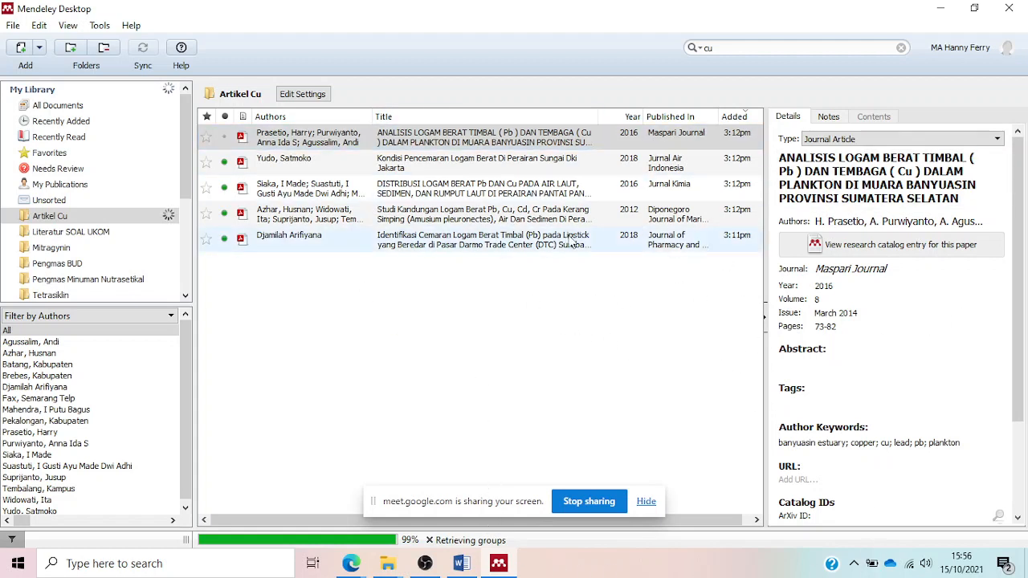
{"action": "scroll", "coordinate": [173, 193], "scroll_direction": "down", "scroll_amount": 2}
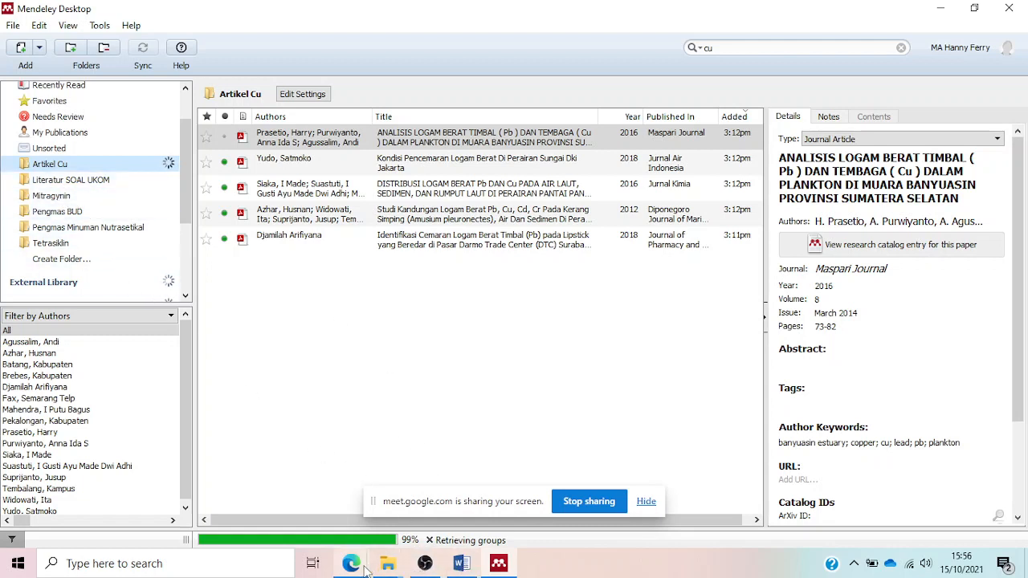
{"action": "mouse_move", "coordinate": [364, 568]}
{"action": "left_click", "coordinate": [273, 498]}
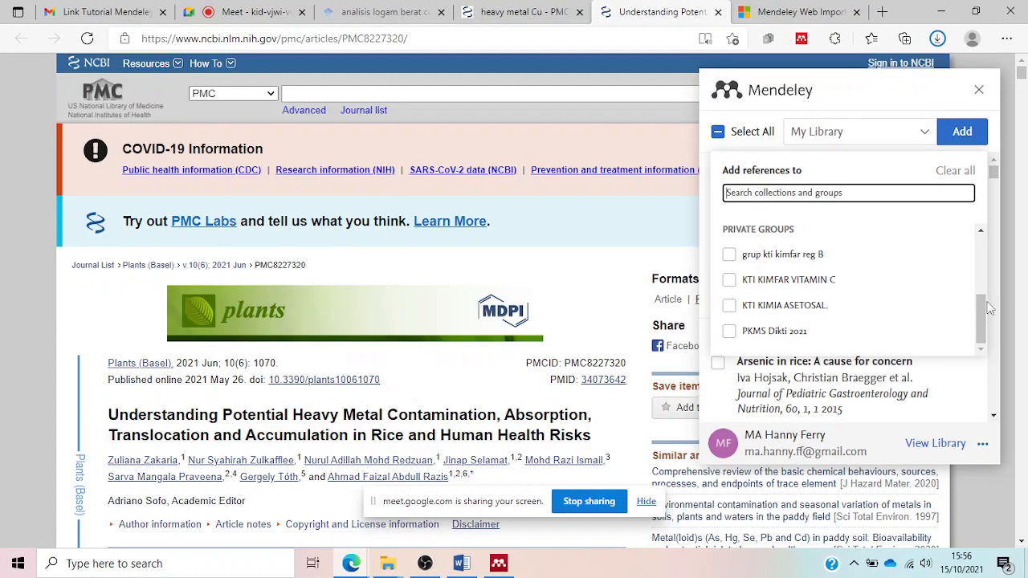
{"action": "scroll", "coordinate": [987, 315], "scroll_direction": "up", "scroll_amount": 3}
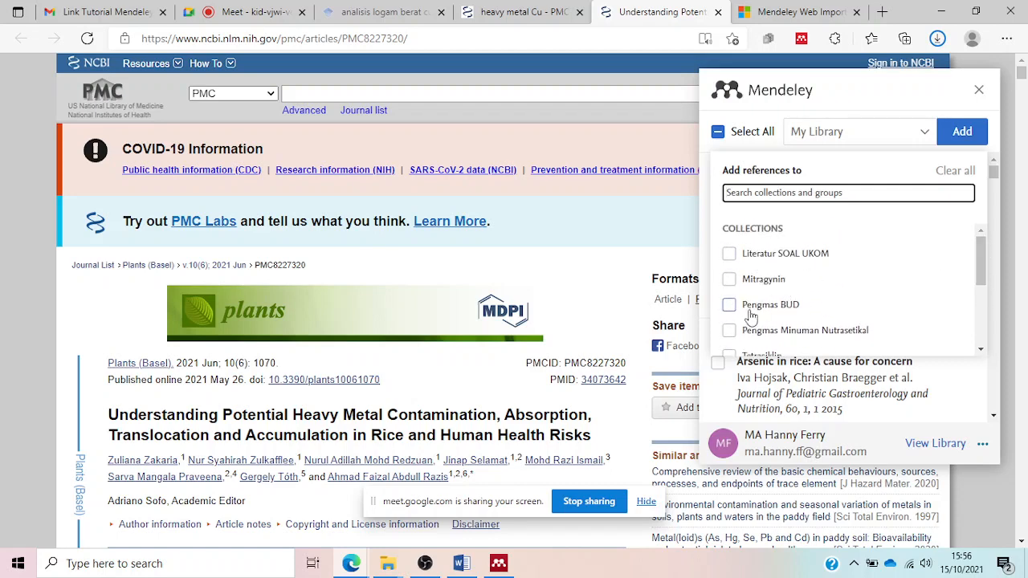
{"action": "left_click", "coordinate": [499, 567]}
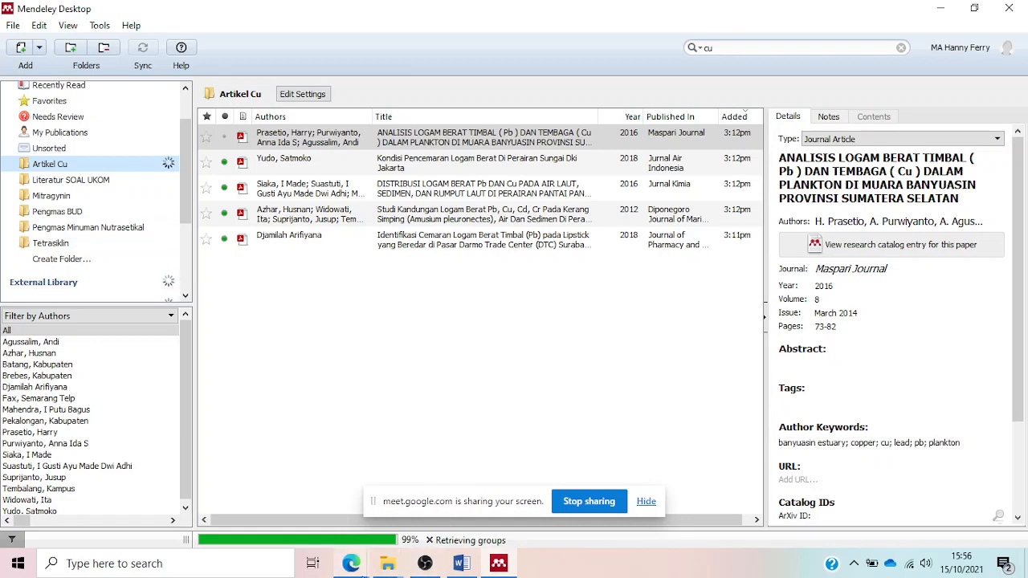
{"action": "mouse_move", "coordinate": [351, 574]}
{"action": "left_click", "coordinate": [304, 526]}
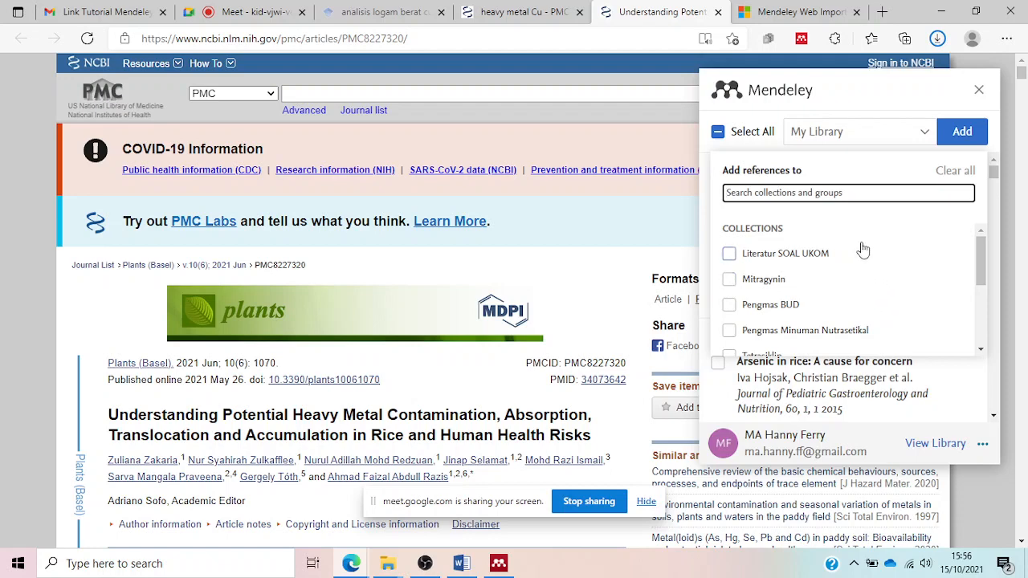
{"action": "mouse_move", "coordinate": [509, 570]}
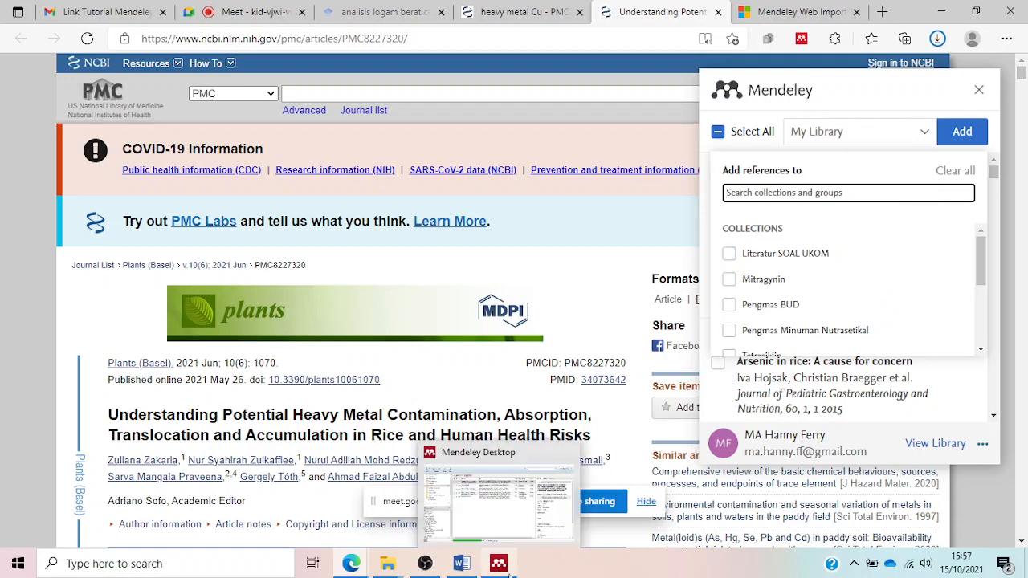
{"action": "mouse_move", "coordinate": [495, 521]}
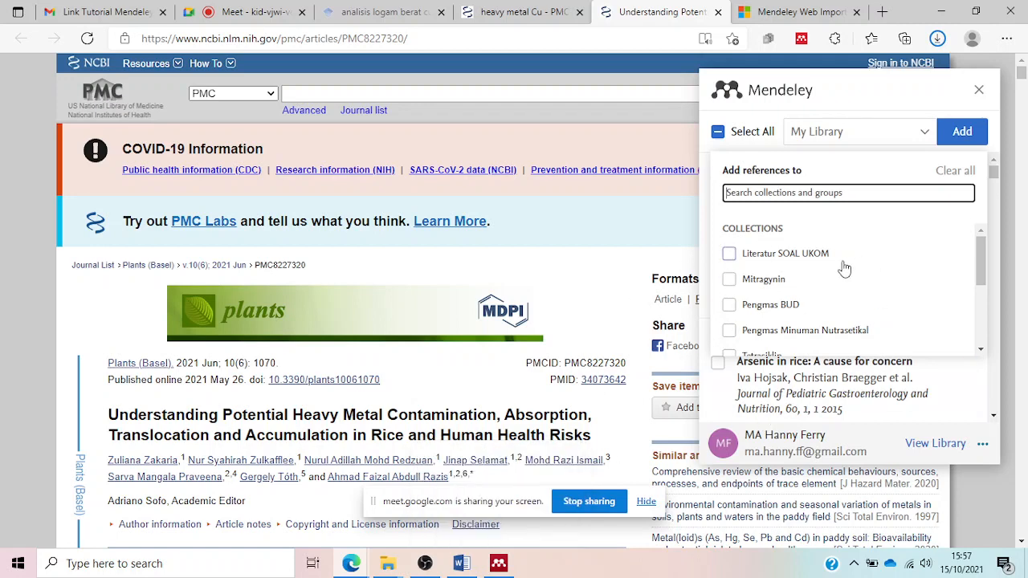
- Choose the Literatur SOAL UKOM collection as destination and add the Understanding Potential Heavy Metal Contamination article to it
{"action": "mouse_move", "coordinate": [981, 243]}
{"action": "left_mouse_down"}
{"action": "mouse_move", "coordinate": [982, 255]}
{"action": "mouse_move", "coordinate": [983, 229]}
{"action": "left_mouse_up"}
{"action": "left_click", "coordinate": [730, 255]}
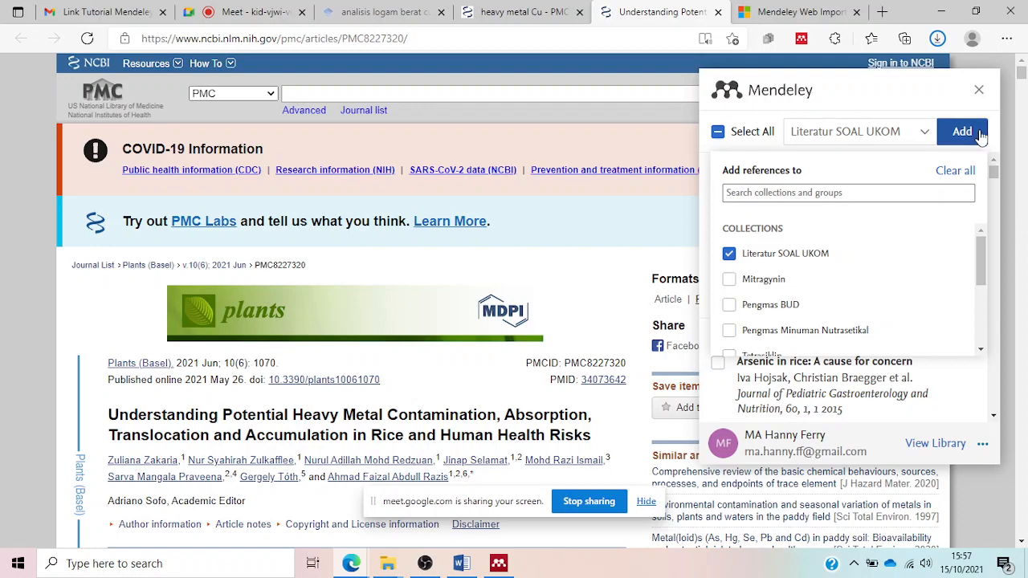
{"action": "left_click", "coordinate": [925, 135]}
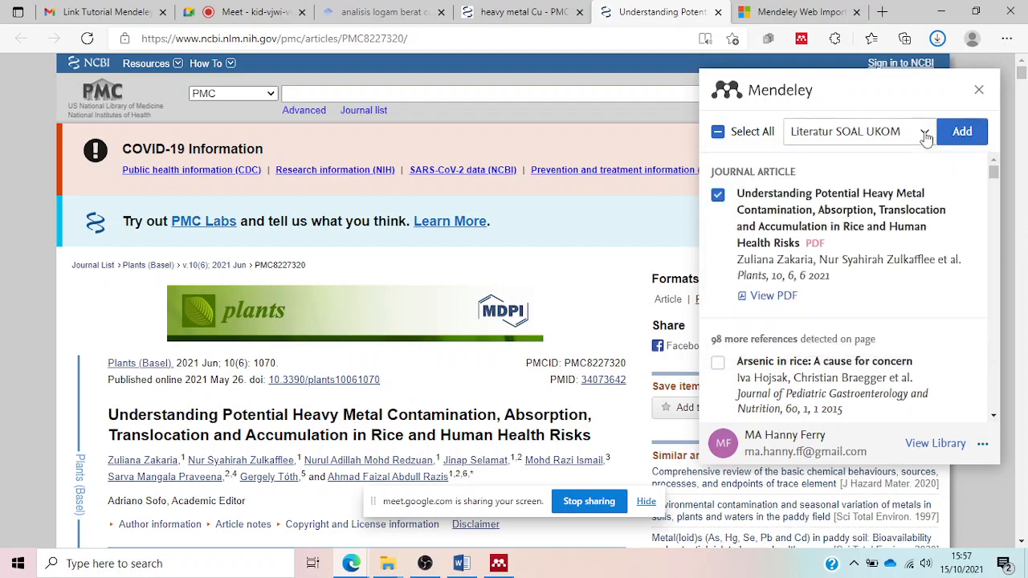
{"action": "left_click", "coordinate": [926, 135]}
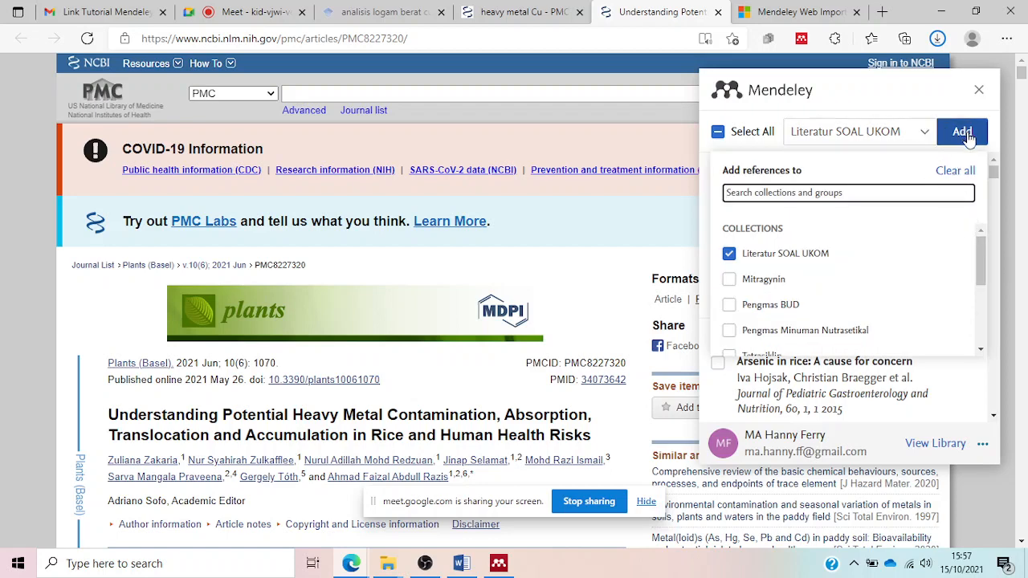
{"action": "left_click", "coordinate": [964, 133]}
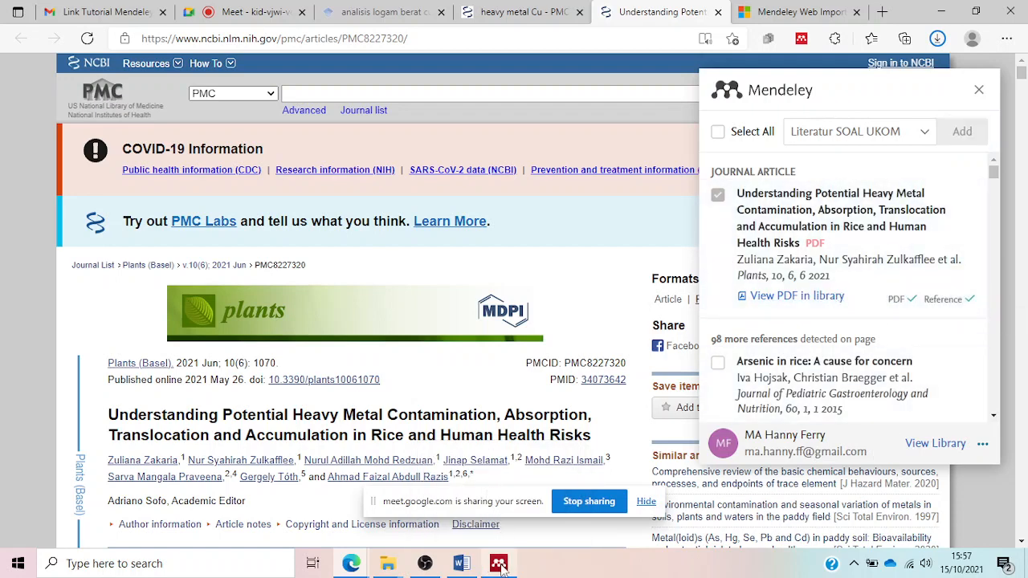
- Switch to Mendeley Desktop and check the Literatur SOAL UKOM folder for the imported article, including the commands available for the folder and its document list
{"action": "mouse_move", "coordinate": [501, 567]}
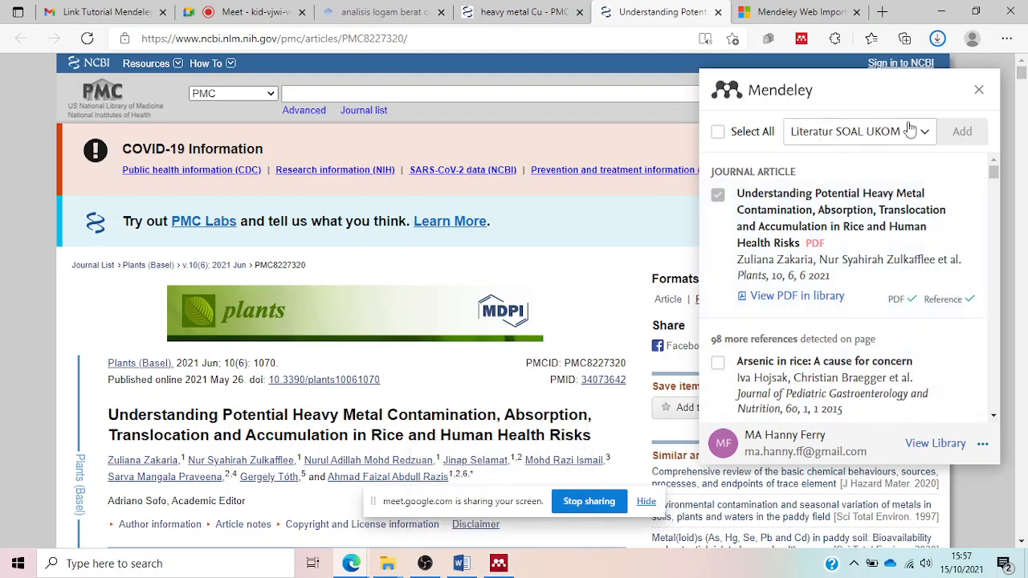
{"action": "left_click", "coordinate": [498, 565]}
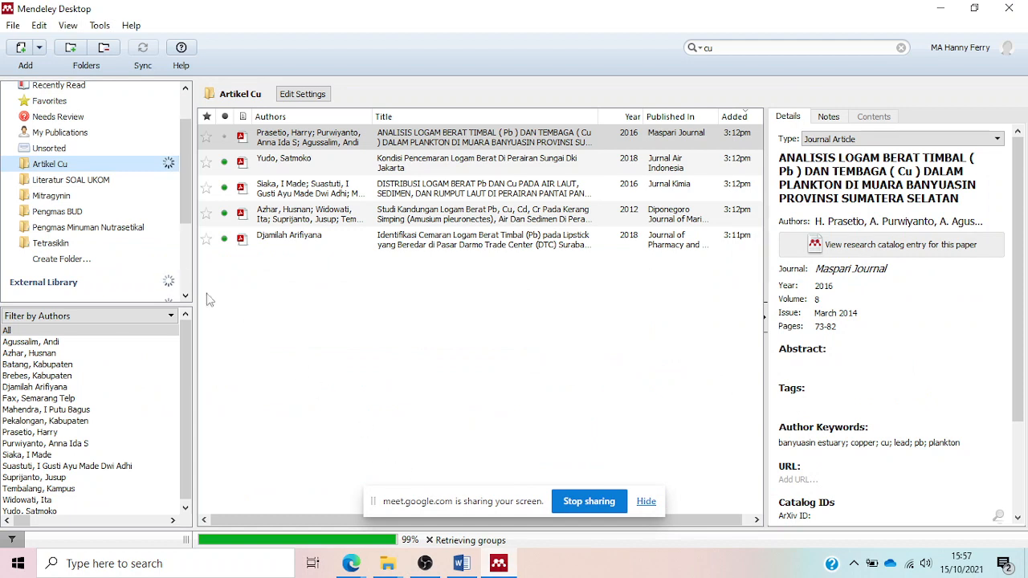
{"action": "left_click", "coordinate": [86, 187]}
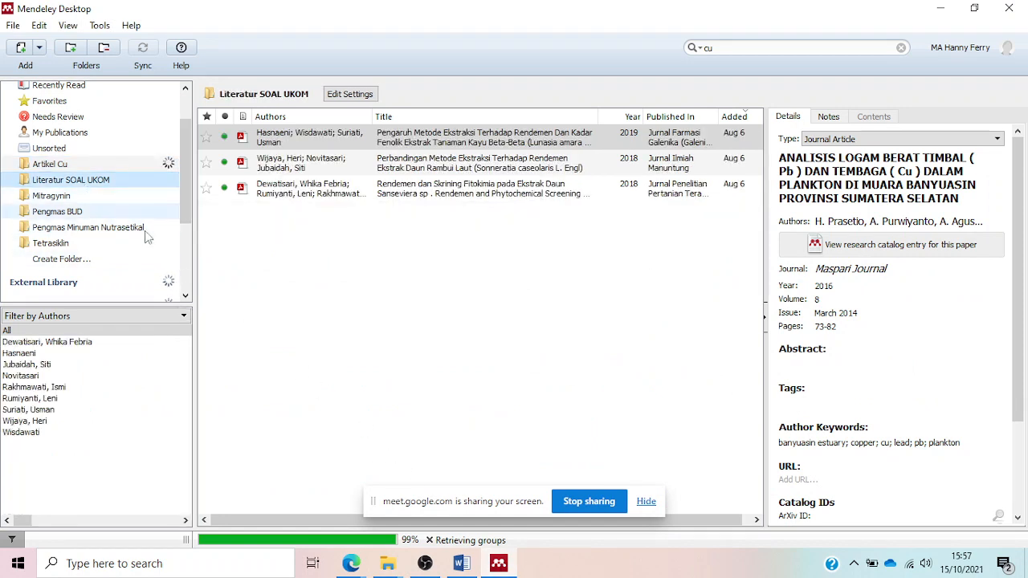
{"action": "right_click", "coordinate": [413, 308]}
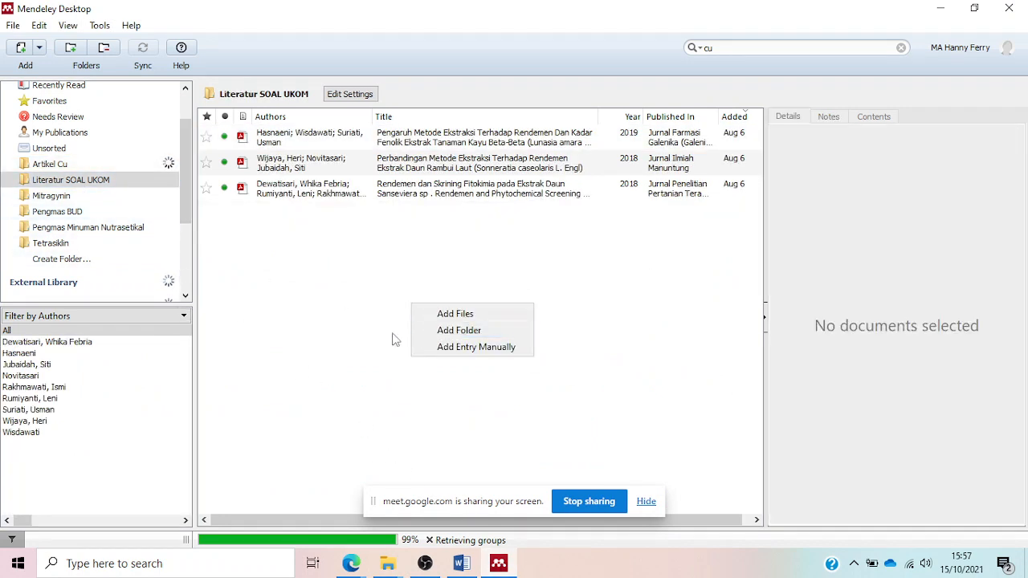
{"action": "left_click", "coordinate": [392, 334]}
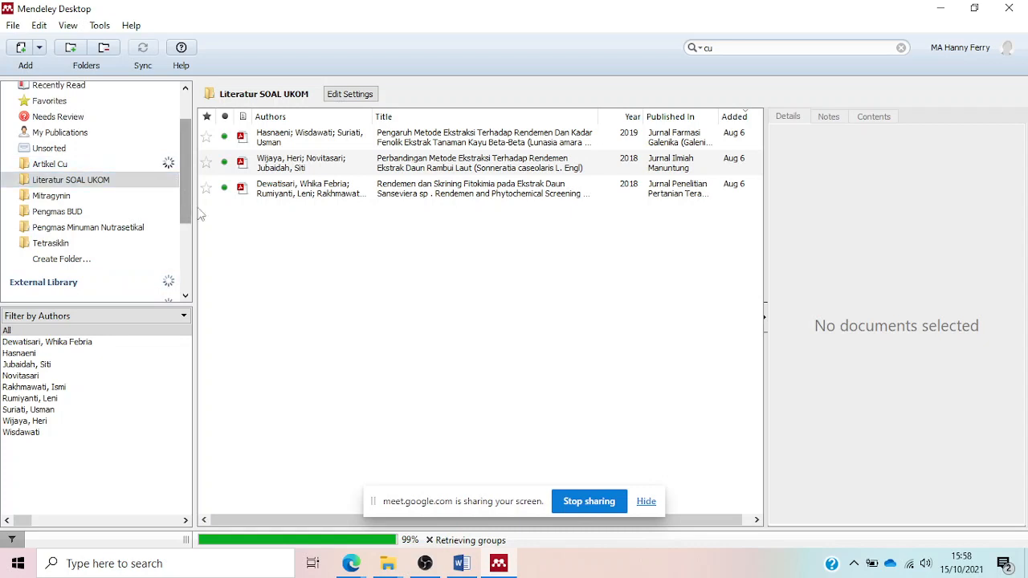
{"action": "right_click", "coordinate": [78, 183]}
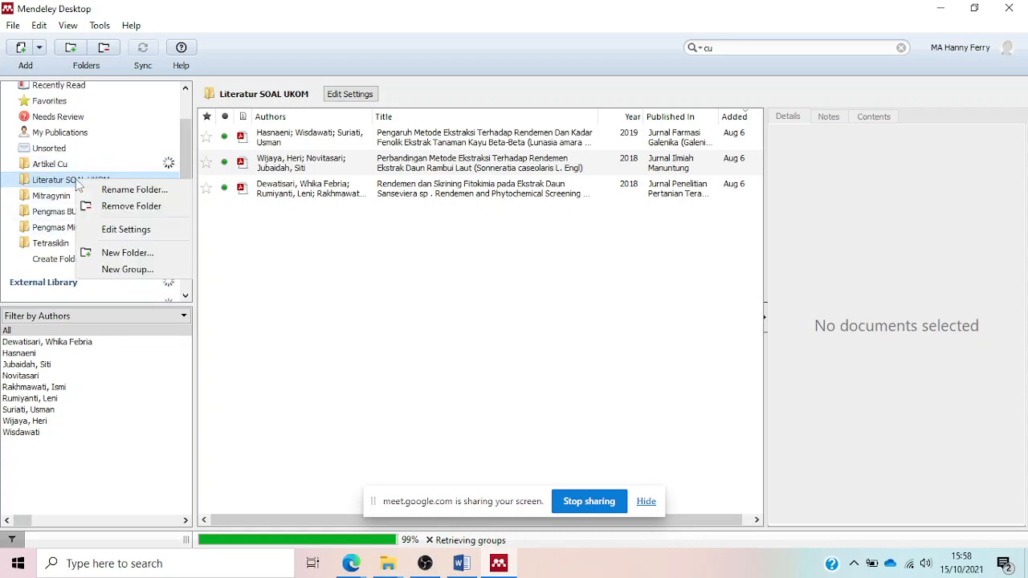
{"action": "left_click", "coordinate": [365, 287]}
{"action": "right_click", "coordinate": [596, 282]}
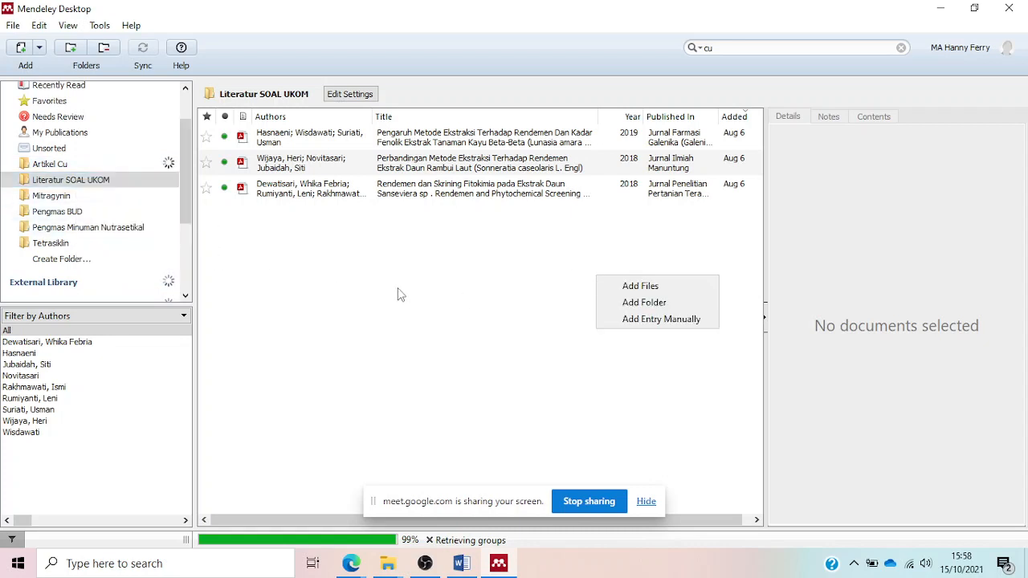
{"action": "left_click", "coordinate": [141, 53]}
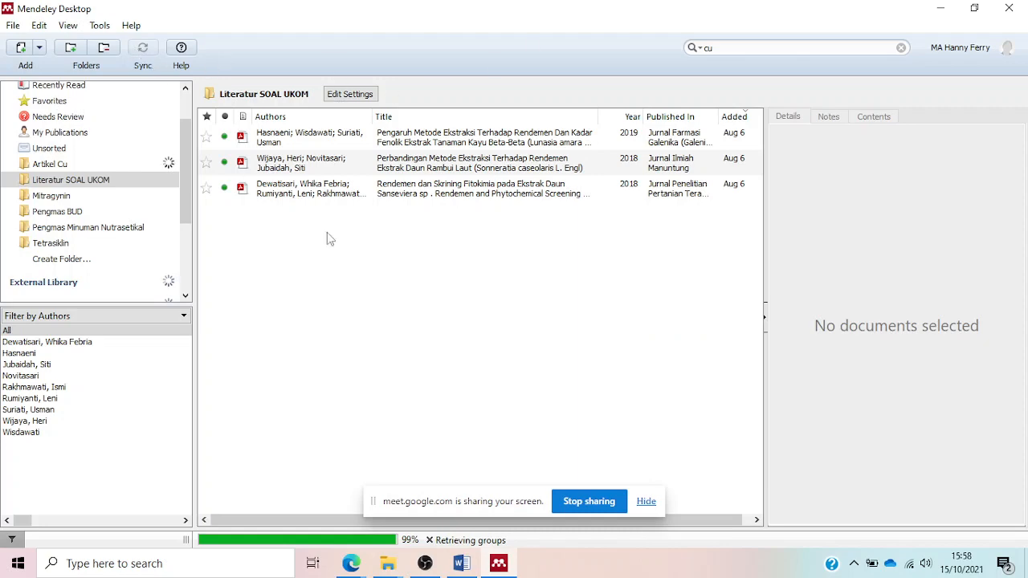
{"action": "left_click", "coordinate": [503, 564]}
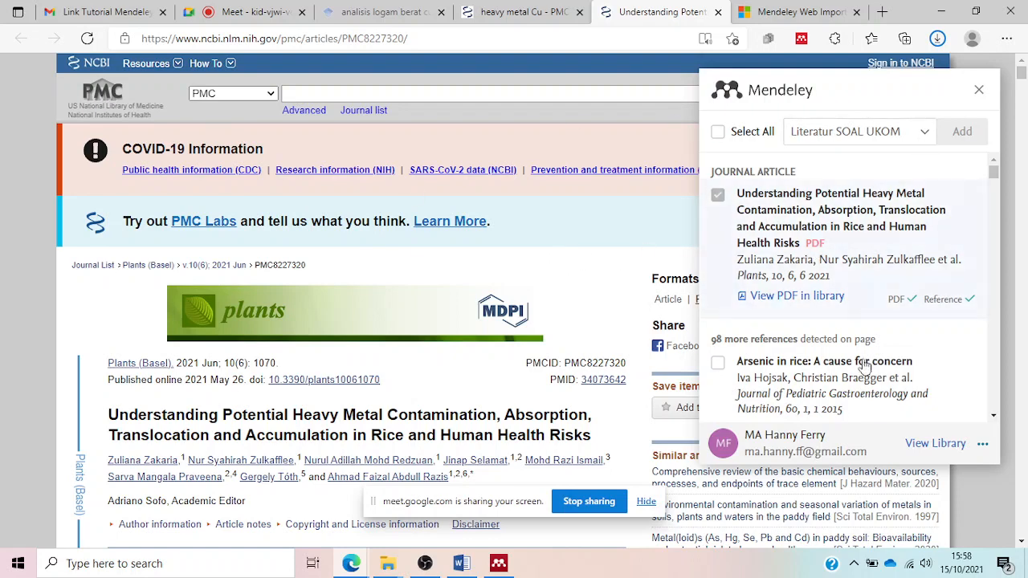
{"action": "left_click", "coordinate": [510, 564]}
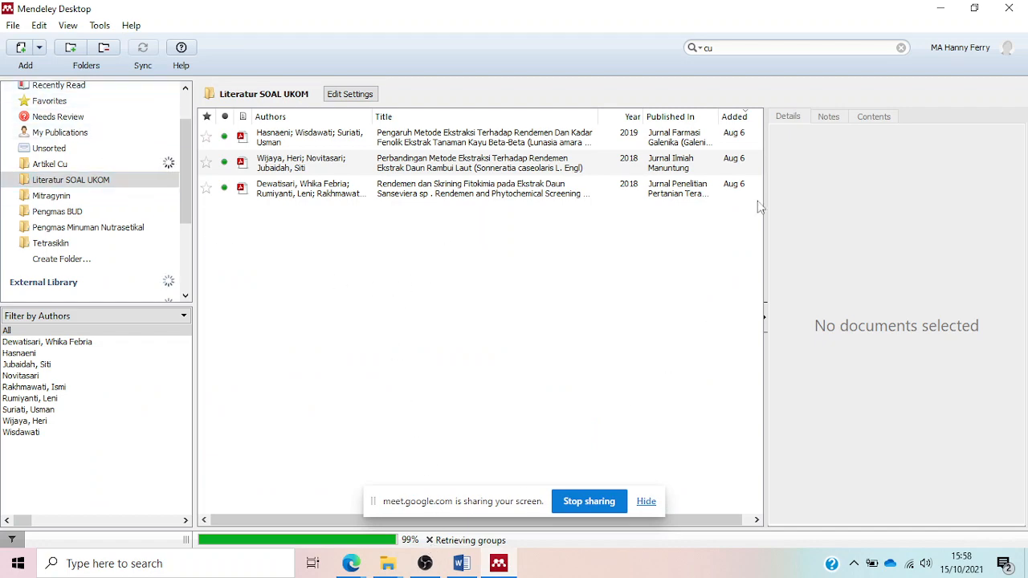
- Close Mendeley Desktop and relaunch it by searching Windows for "mende"
{"action": "left_click", "coordinate": [1006, 10]}
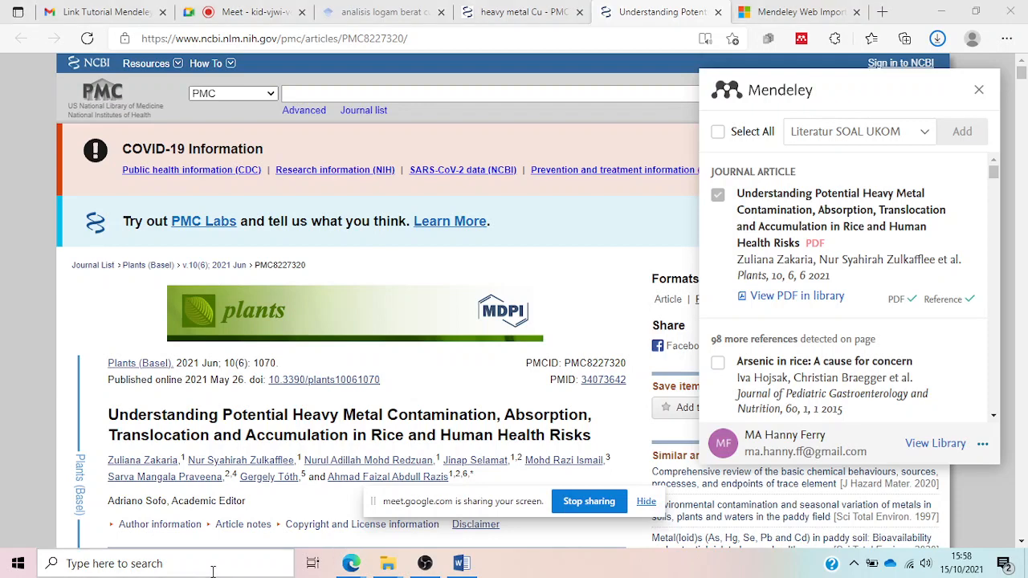
{"action": "left_click", "coordinate": [183, 556]}
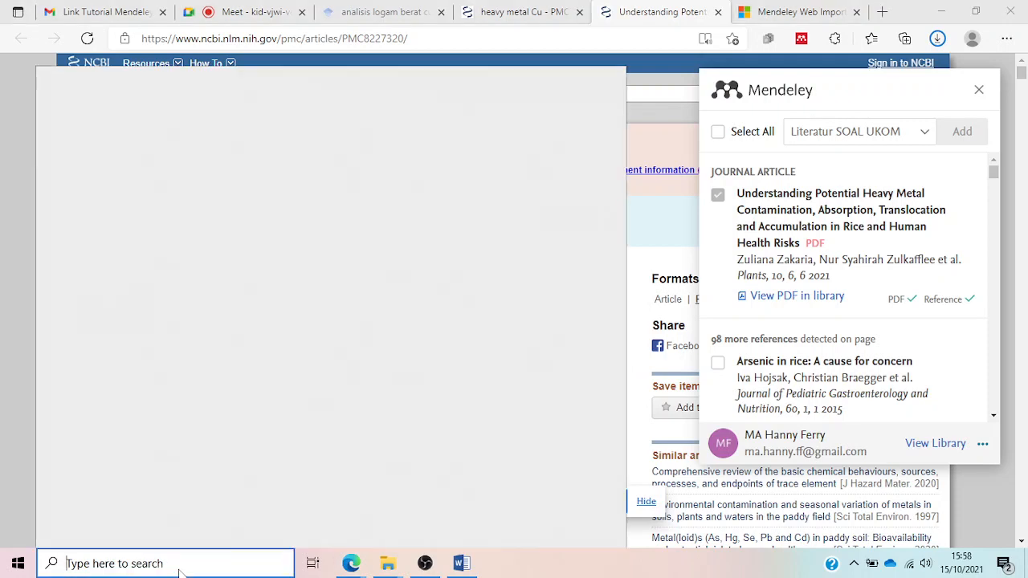
{"action": "type", "text": "me"}
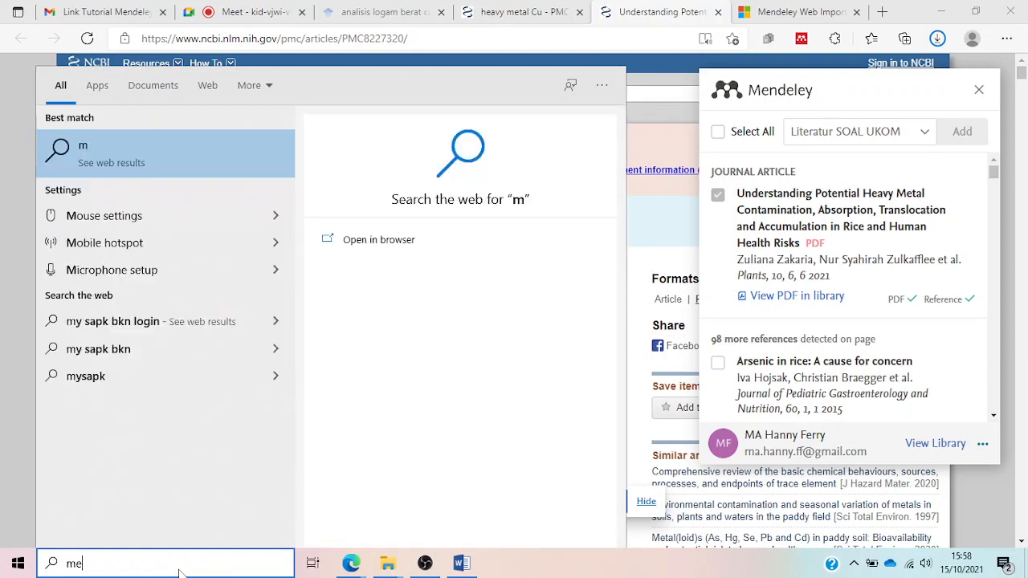
{"action": "type", "text": "nde"}
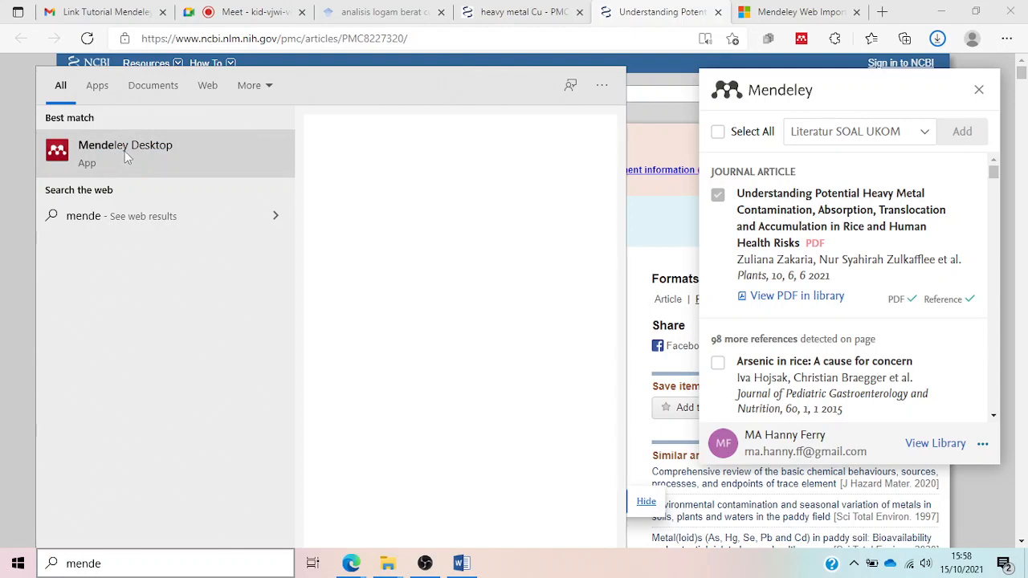
{"action": "left_click", "coordinate": [124, 154]}
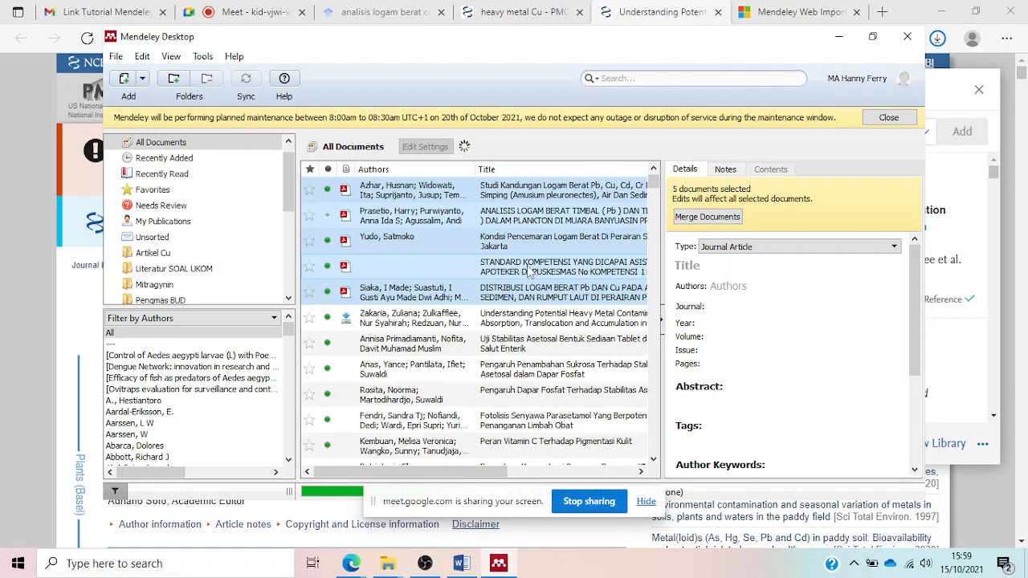
- View the PDF files in the Artikel Logam Cu folder in File Explorer and return to Mendeley Desktop
{"action": "left_click", "coordinate": [388, 563]}
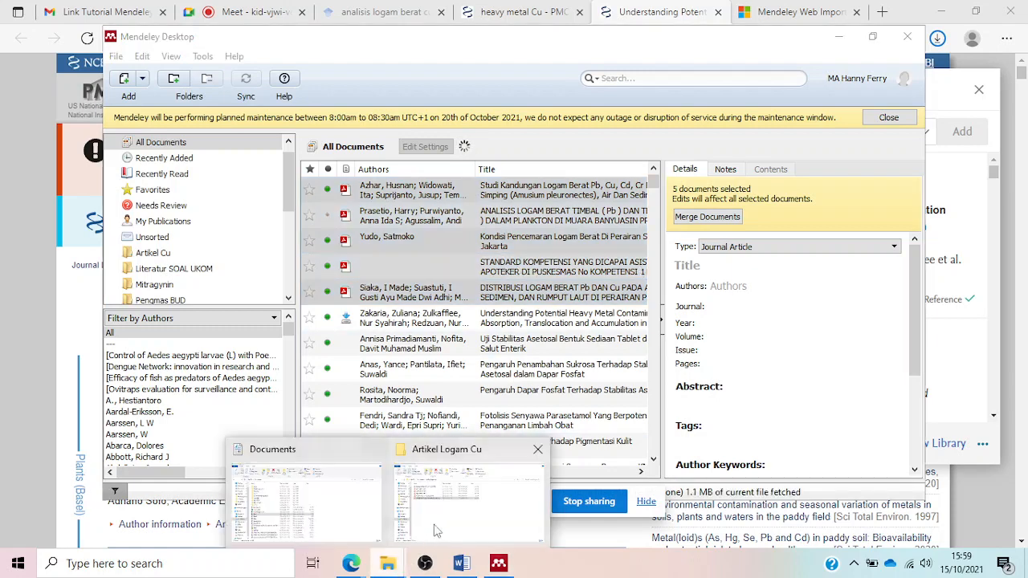
{"action": "left_click", "coordinate": [436, 530]}
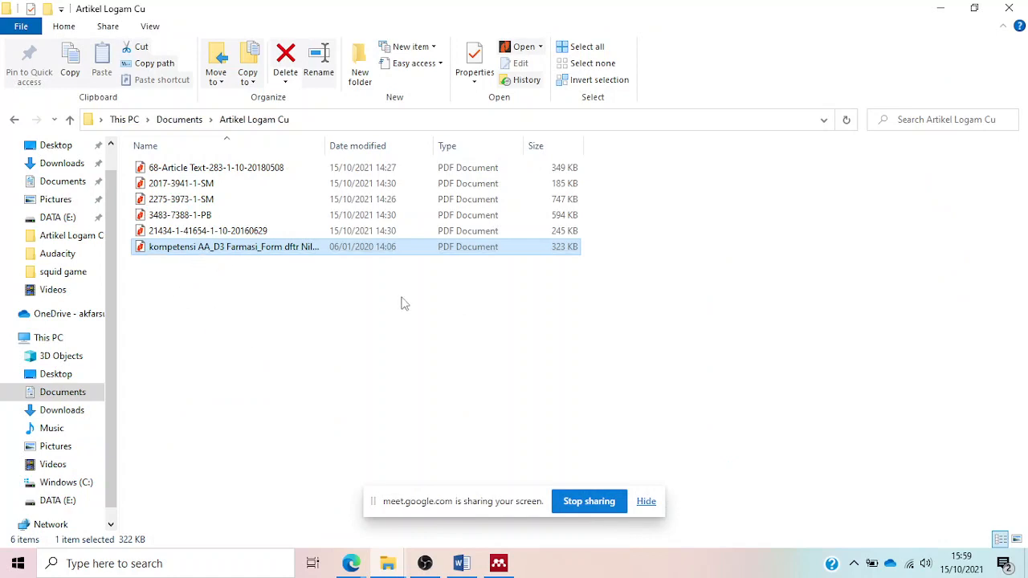
{"action": "mouse_move", "coordinate": [496, 568]}
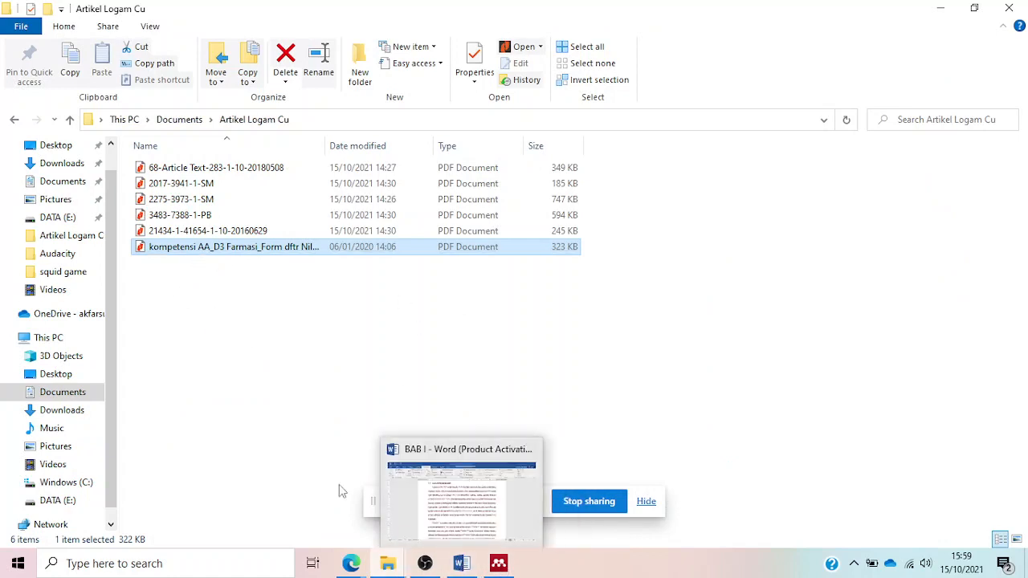
{"action": "left_click", "coordinate": [498, 564]}
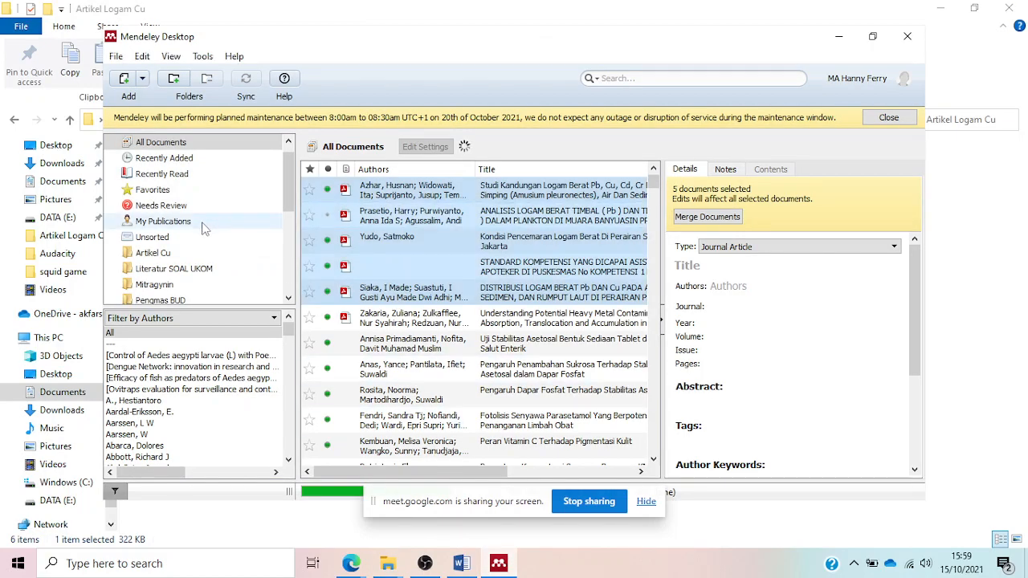
- Open the Artikel Cu folder in a maximized window and merge its four selected documents, confirming the merge
{"action": "left_click", "coordinate": [163, 254]}
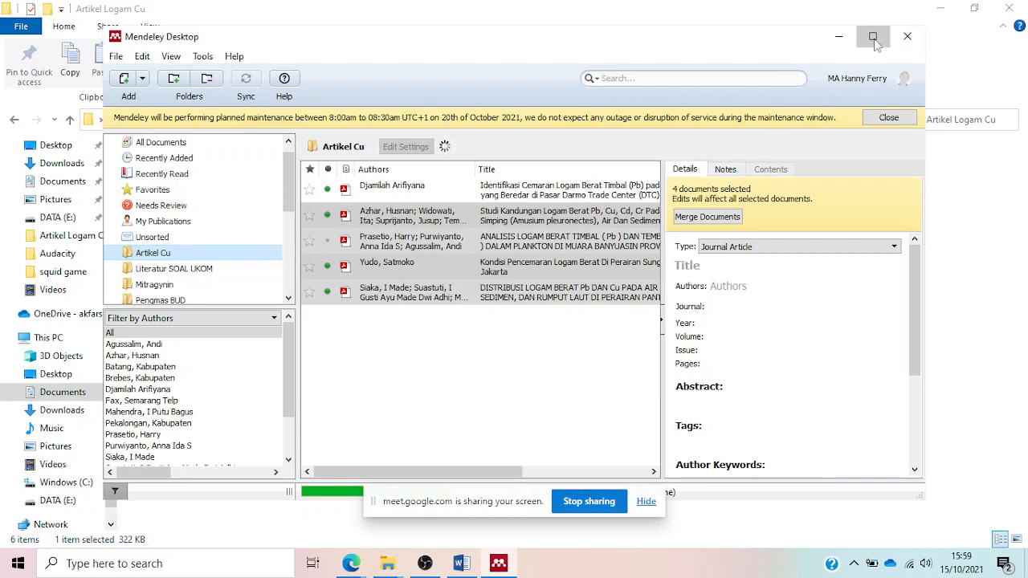
{"action": "left_click", "coordinate": [870, 37]}
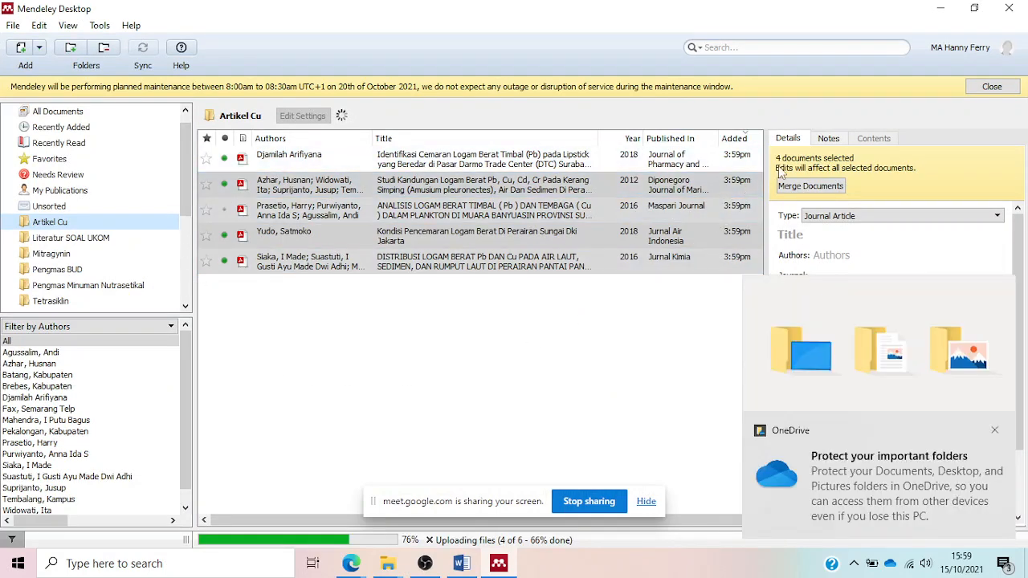
{"action": "left_click", "coordinate": [811, 186]}
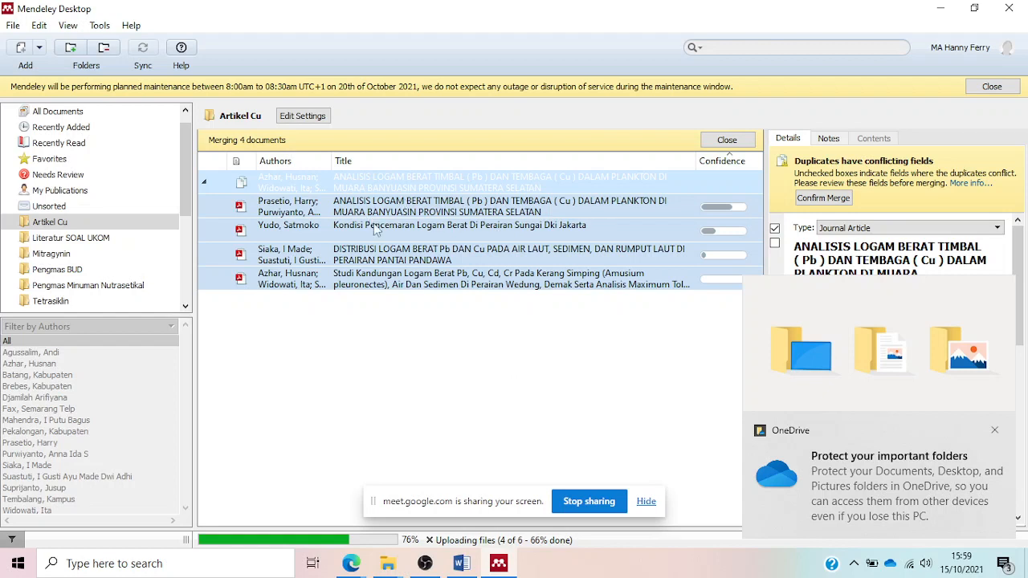
{"action": "left_click", "coordinate": [821, 198]}
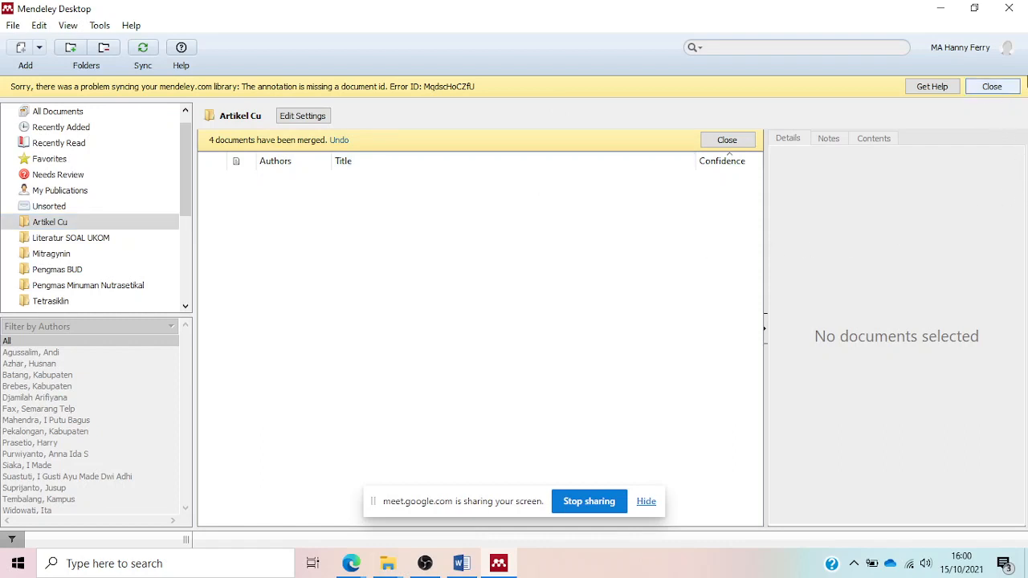
- Dismiss the sync error, synchronize the library again and close the merge notice in the Artikel Cu folder
{"action": "left_click", "coordinate": [993, 86]}
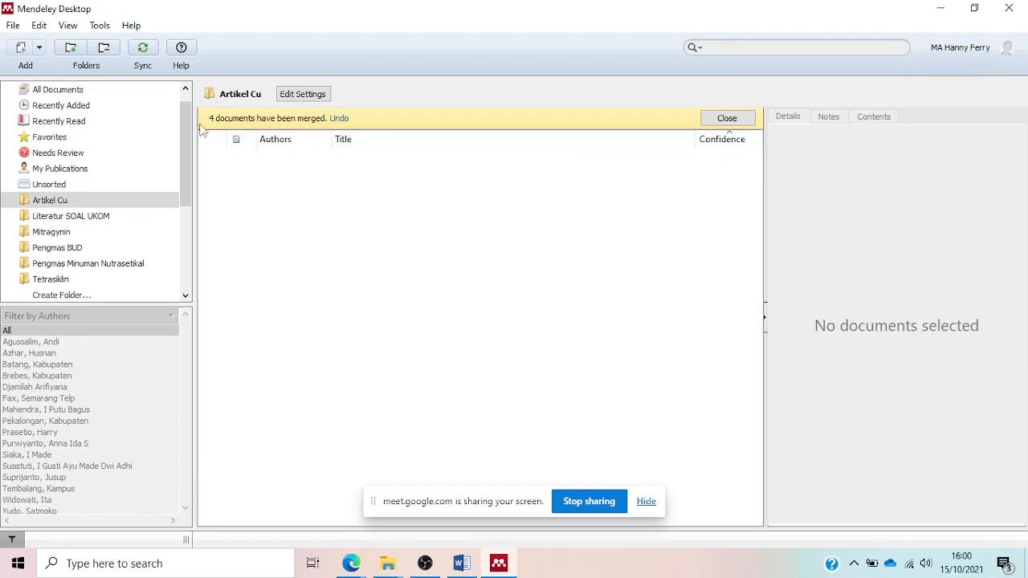
{"action": "left_click", "coordinate": [142, 47]}
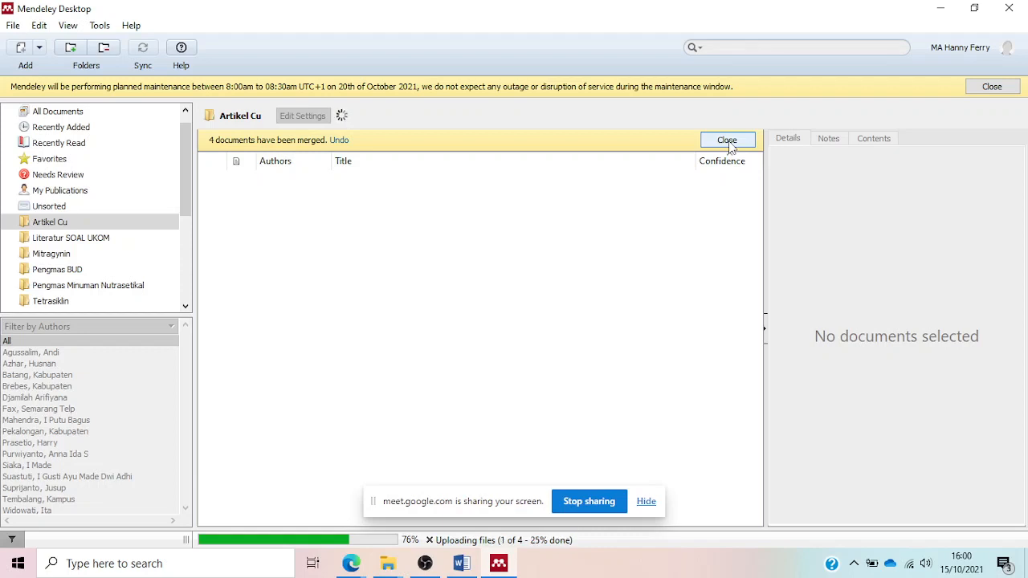
{"action": "left_click", "coordinate": [727, 140]}
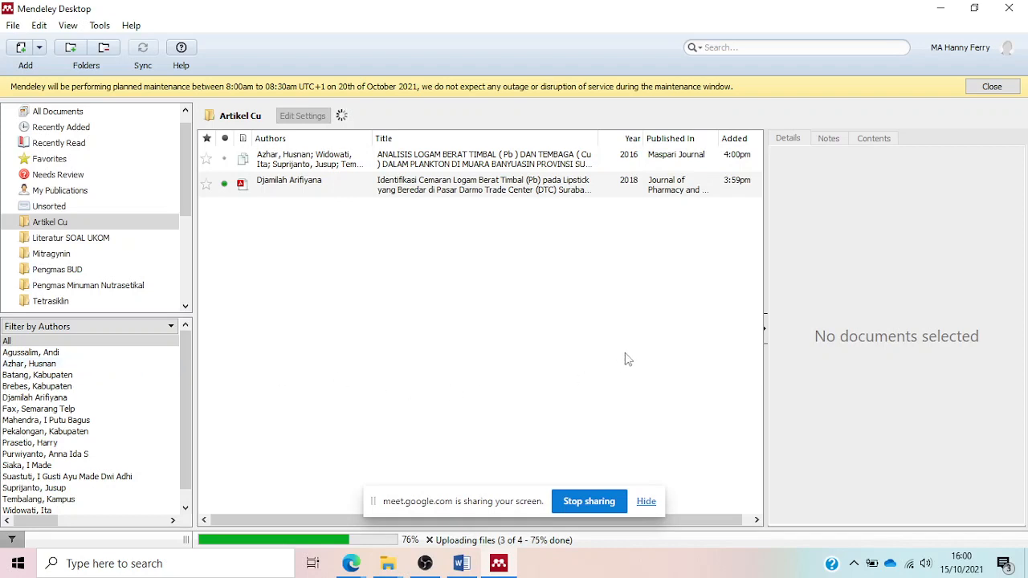
{"action": "left_click", "coordinate": [55, 227]}
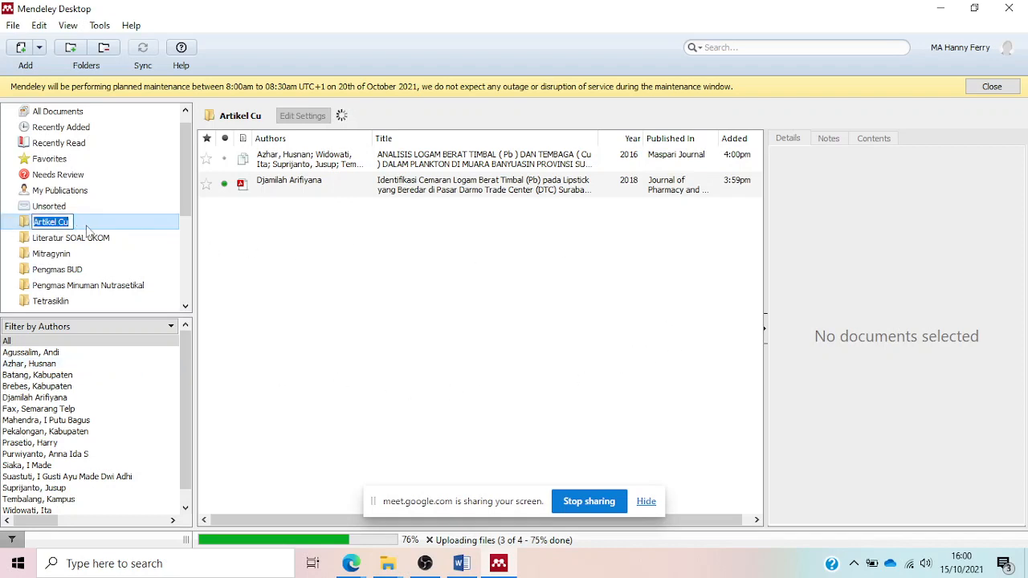
{"action": "left_click", "coordinate": [414, 268]}
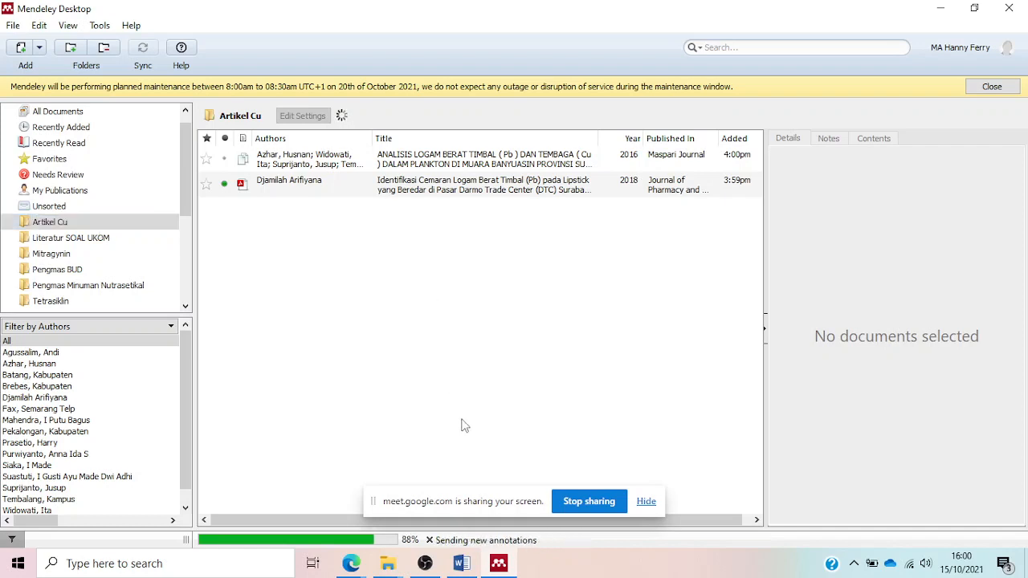
- Check the Literatur SOAL UKOM folder against the imported article's PMC page in Edge and return to Mendeley Desktop
{"action": "left_click", "coordinate": [101, 240]}
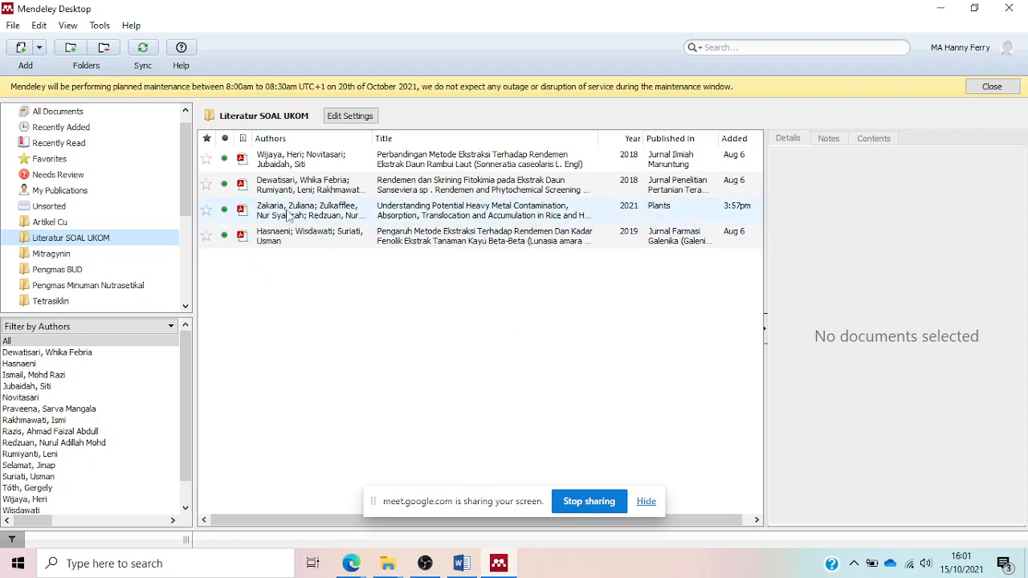
{"action": "left_click", "coordinate": [353, 564]}
{"action": "left_click", "coordinate": [304, 495]}
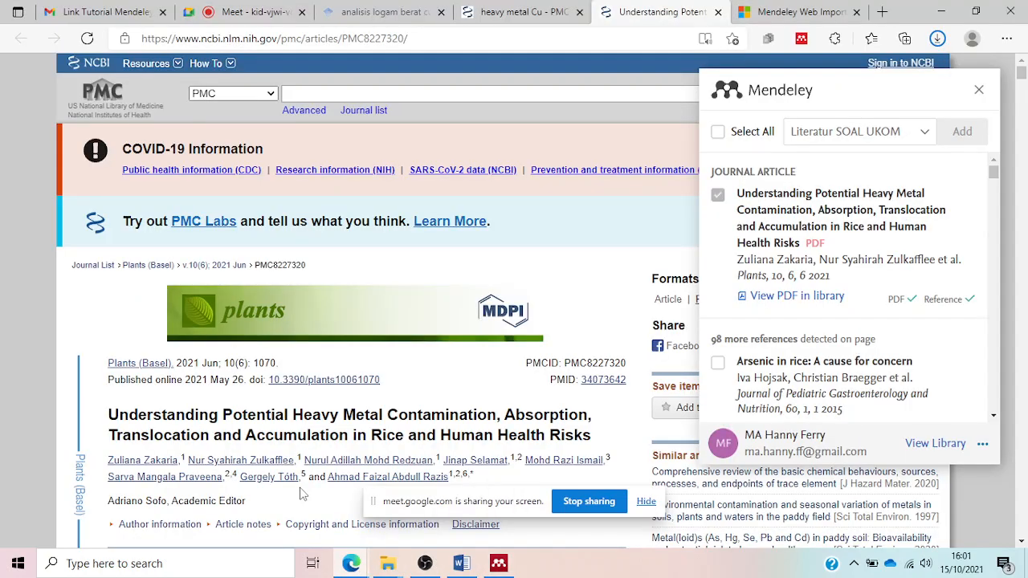
{"action": "scroll", "coordinate": [341, 336], "scroll_direction": "down", "scroll_amount": 2}
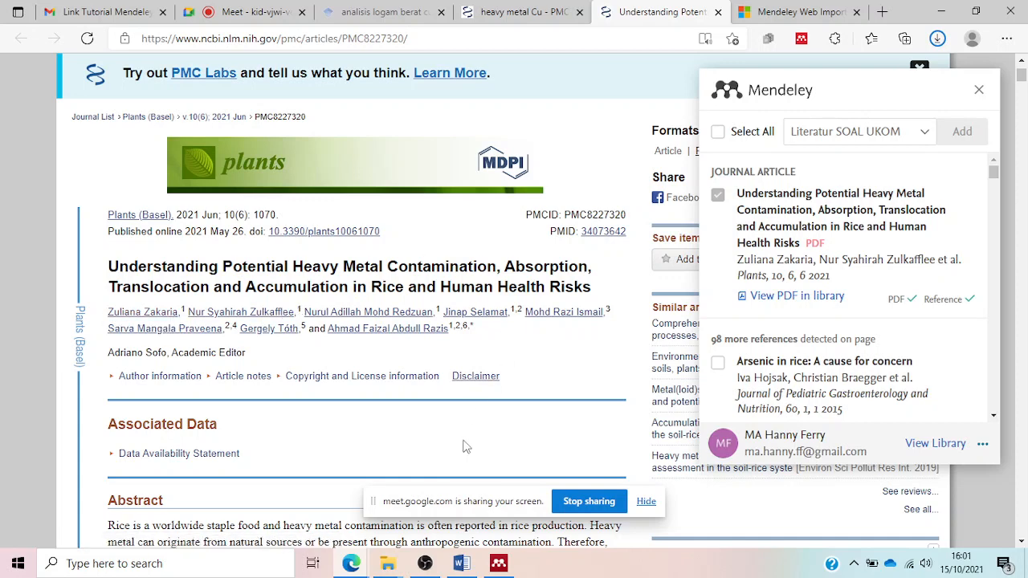
{"action": "left_click", "coordinate": [498, 565]}
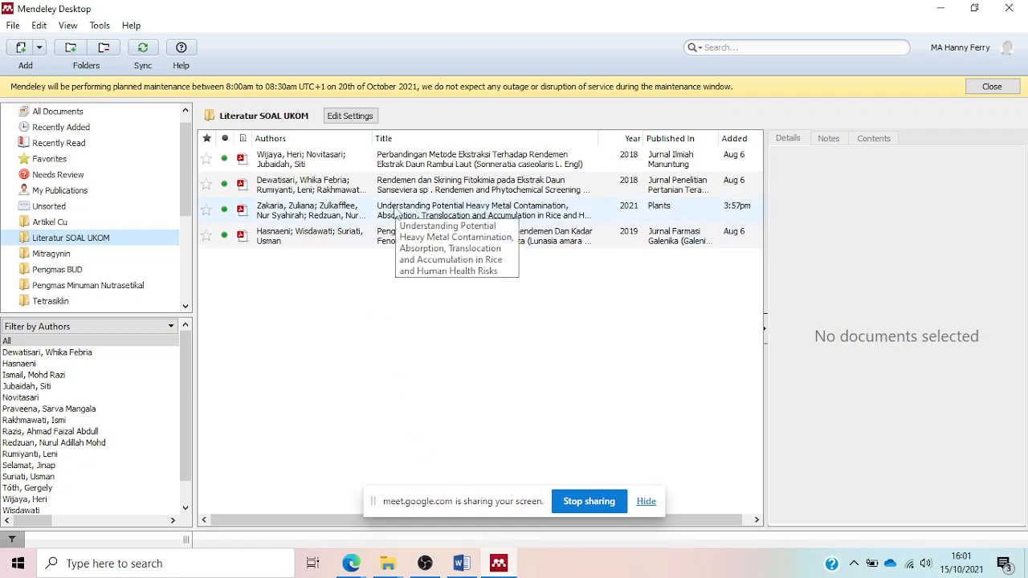
- Open the PDF of "Understanding Potential Heavy Metal Contamination" from the folder and look through its first page
{"action": "double_click", "coordinate": [394, 210]}
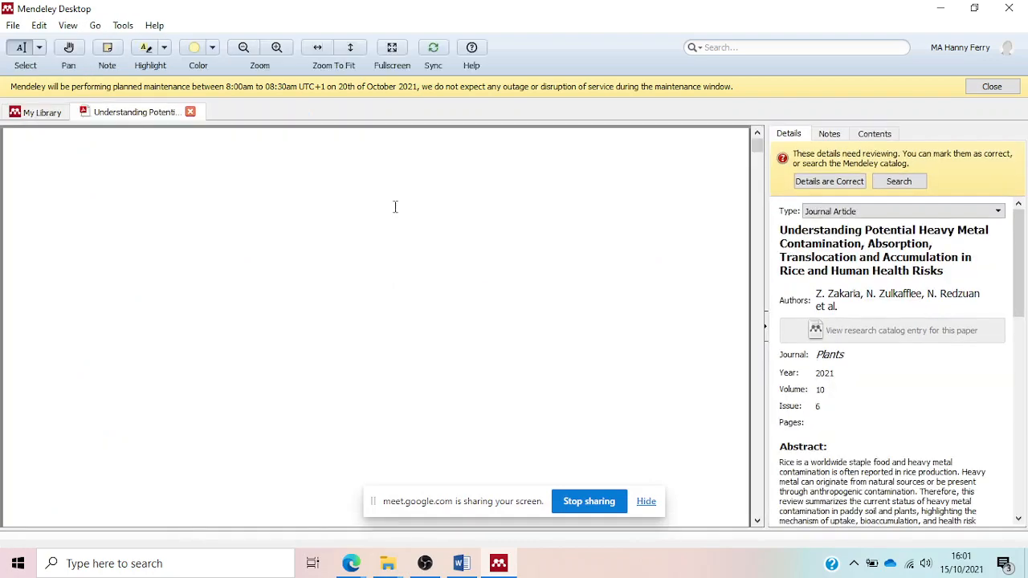
{"action": "scroll", "coordinate": [145, 241], "scroll_direction": "down", "scroll_amount": 5}
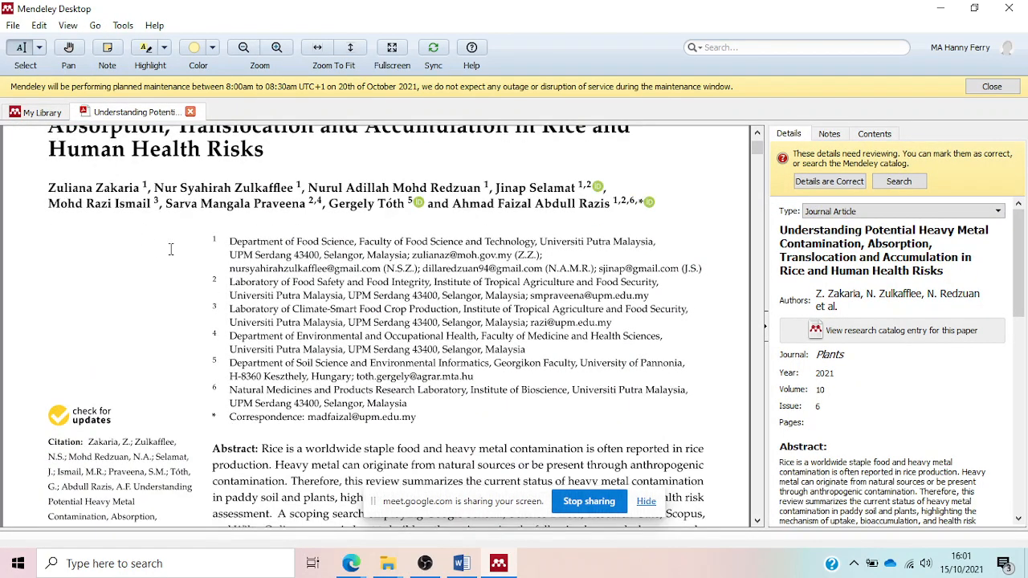
{"action": "scroll", "coordinate": [201, 255], "scroll_direction": "up", "scroll_amount": 5}
{"action": "scroll", "coordinate": [466, 367], "scroll_direction": "down", "scroll_amount": 3}
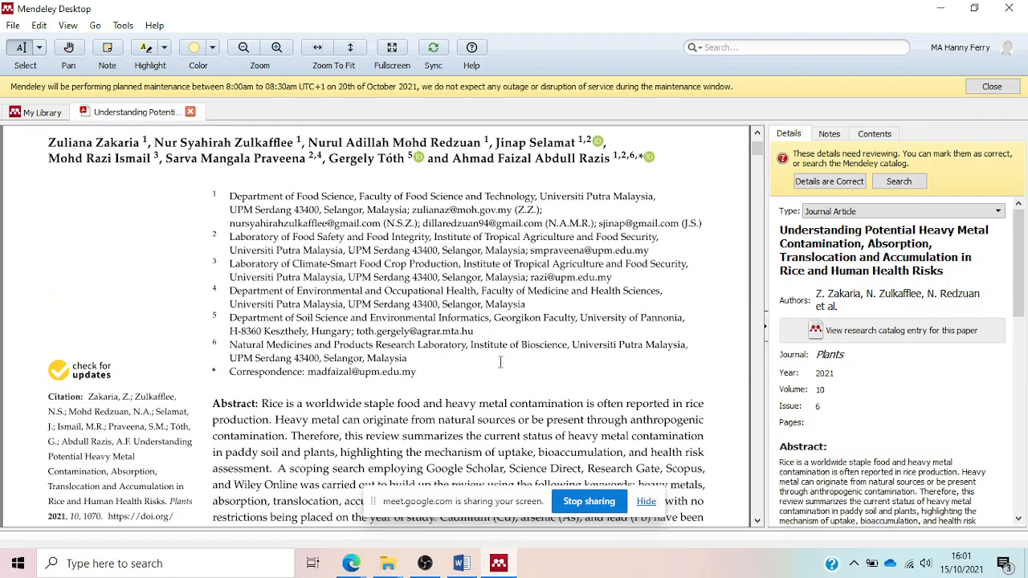
{"action": "scroll", "coordinate": [441, 320], "scroll_direction": "up", "scroll_amount": 3}
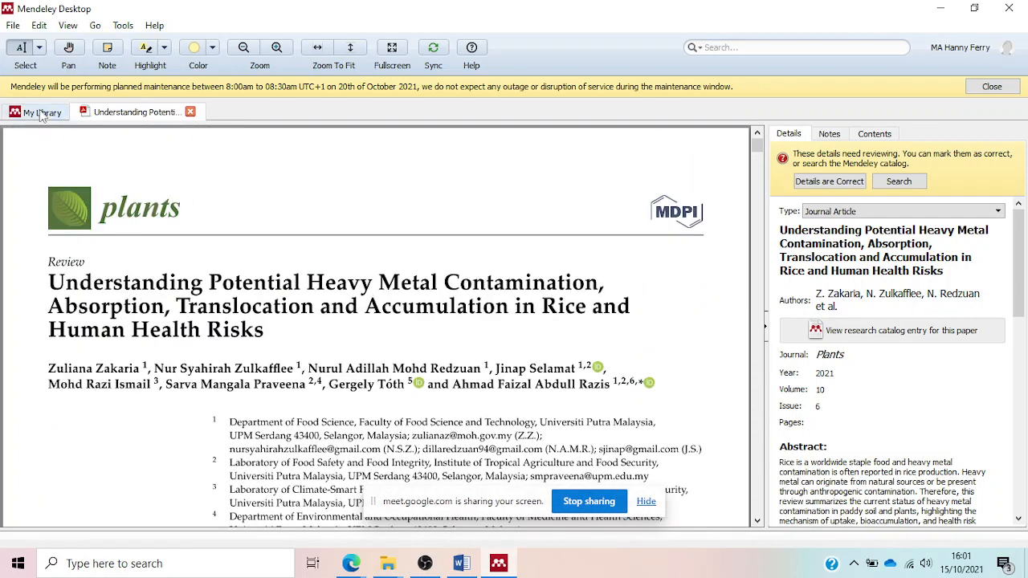
- Return to the library's Artikel Cu folder and review its document-adding commands and synchronization settings without changing them
{"action": "left_click", "coordinate": [42, 112]}
{"action": "left_click", "coordinate": [56, 245]}
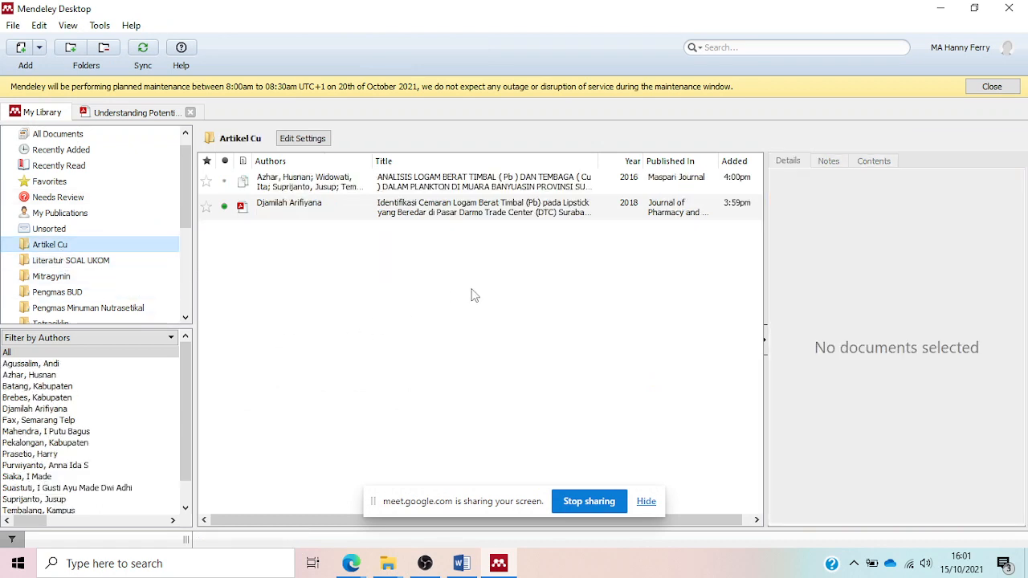
{"action": "right_click", "coordinate": [294, 273]}
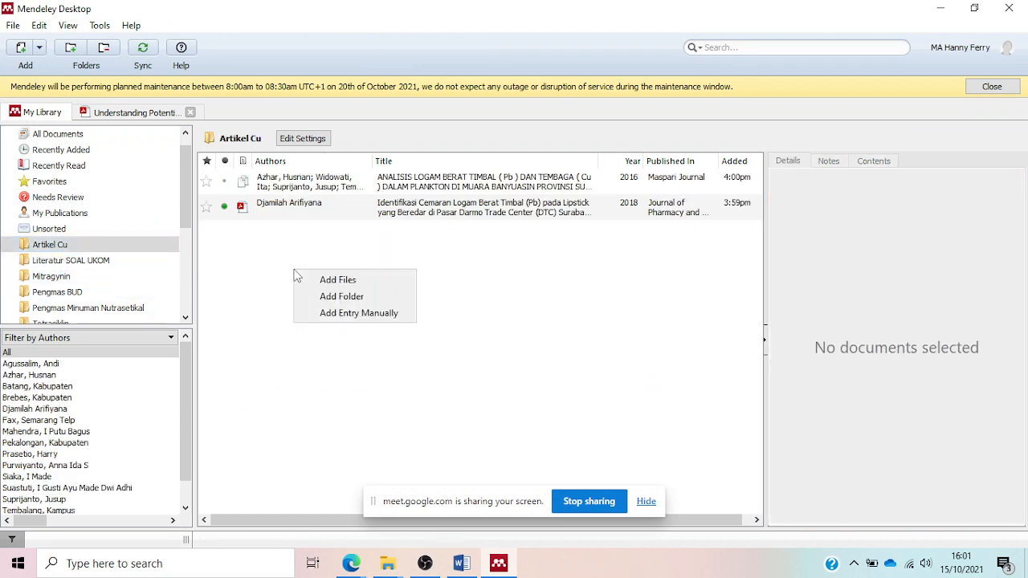
{"action": "left_click", "coordinate": [283, 291]}
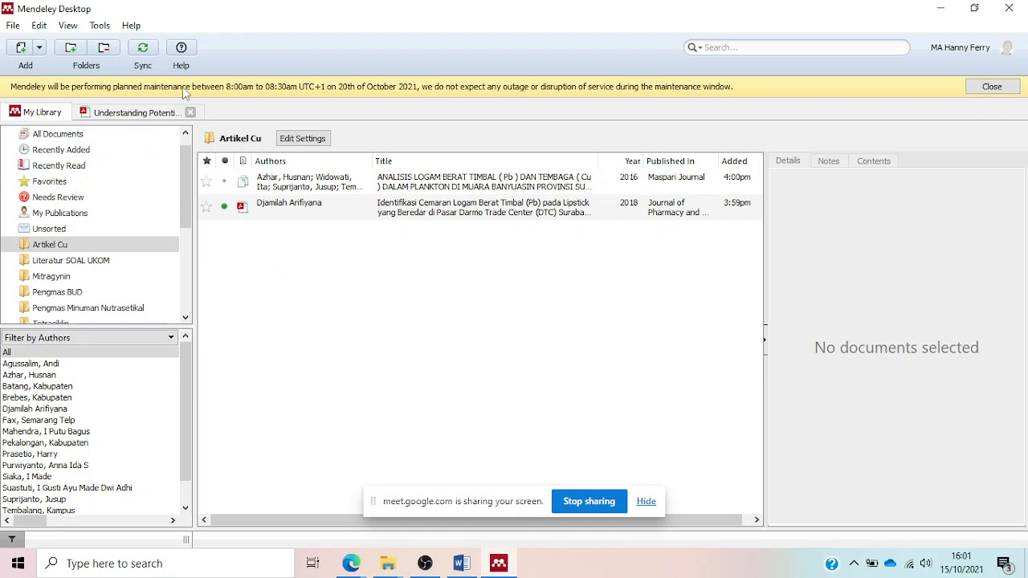
{"action": "left_click", "coordinate": [310, 140]}
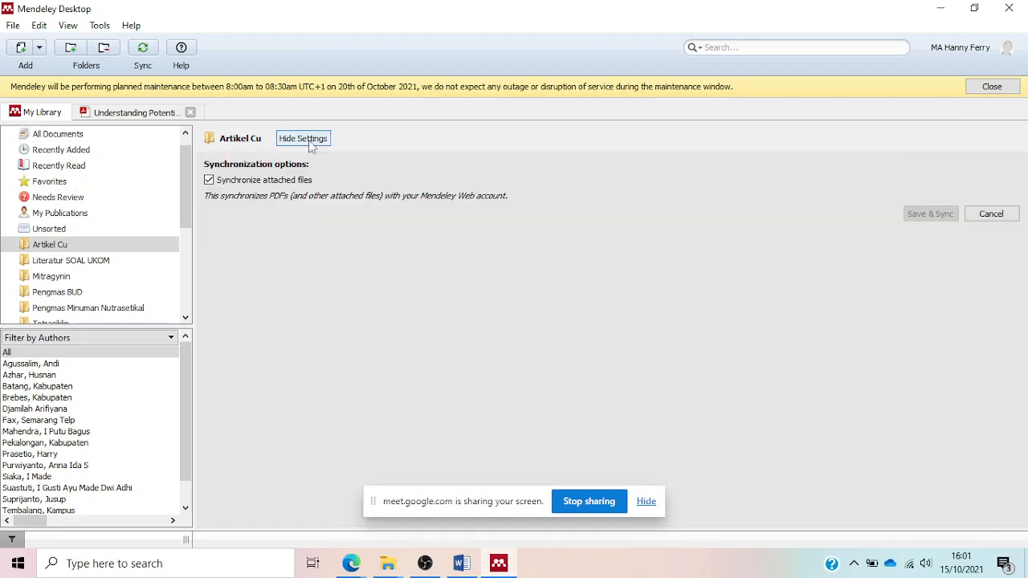
{"action": "left_click", "coordinate": [1000, 216]}
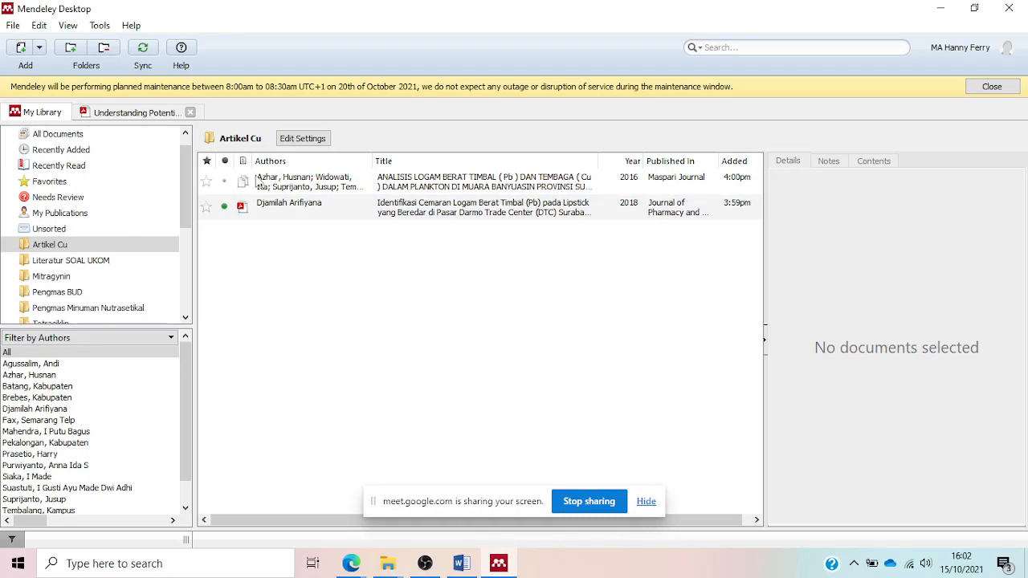
- Synchronize the library once more and dismiss the planned maintenance notice
{"action": "left_click", "coordinate": [142, 53]}
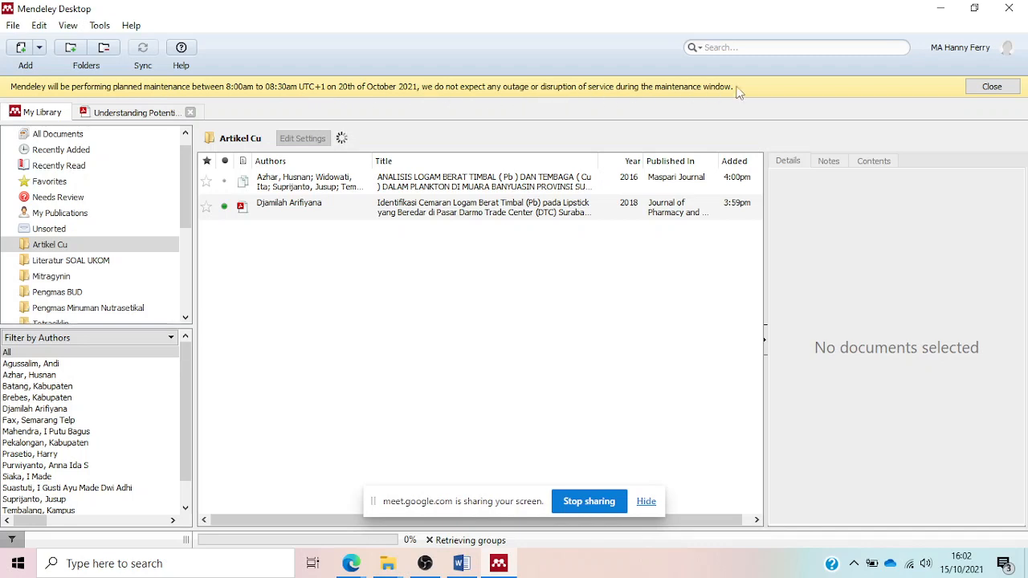
{"action": "left_click", "coordinate": [992, 87]}
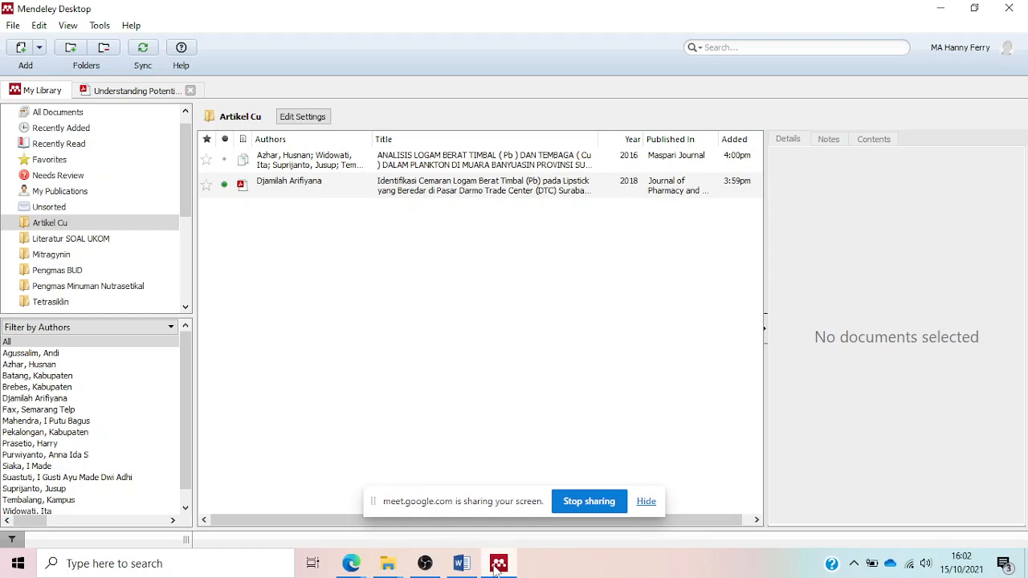
- Switch to the BAB I document in Word and examine the reference list under the DAFTAR PUSTAKA heading
{"action": "left_click", "coordinate": [460, 564]}
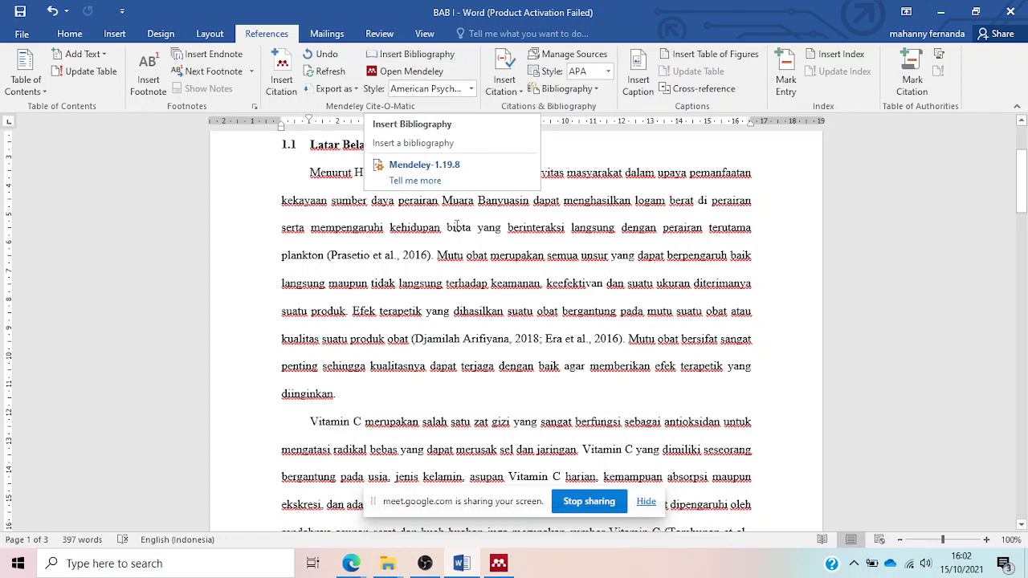
{"action": "scroll", "coordinate": [495, 344], "scroll_direction": "down", "scroll_amount": 10}
{"action": "scroll", "coordinate": [495, 344], "scroll_direction": "down", "scroll_amount": 10}
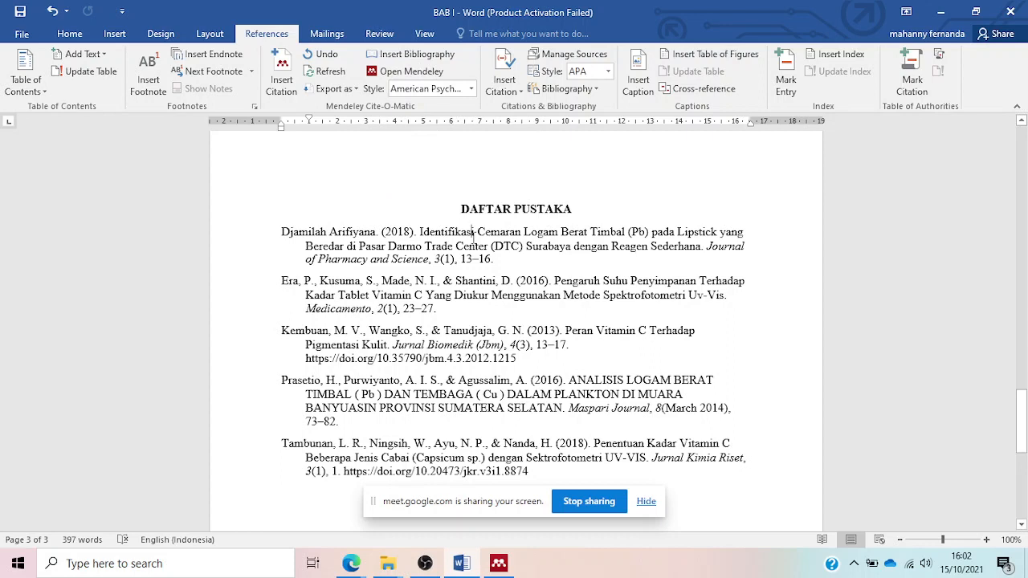
{"action": "left_click", "coordinate": [474, 234]}
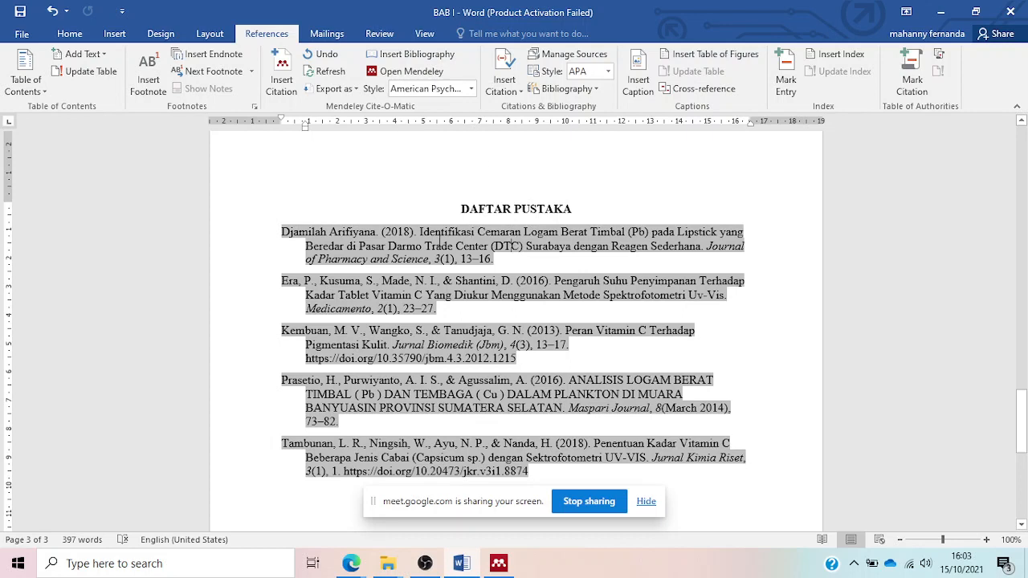
{"action": "left_click", "coordinate": [578, 208]}
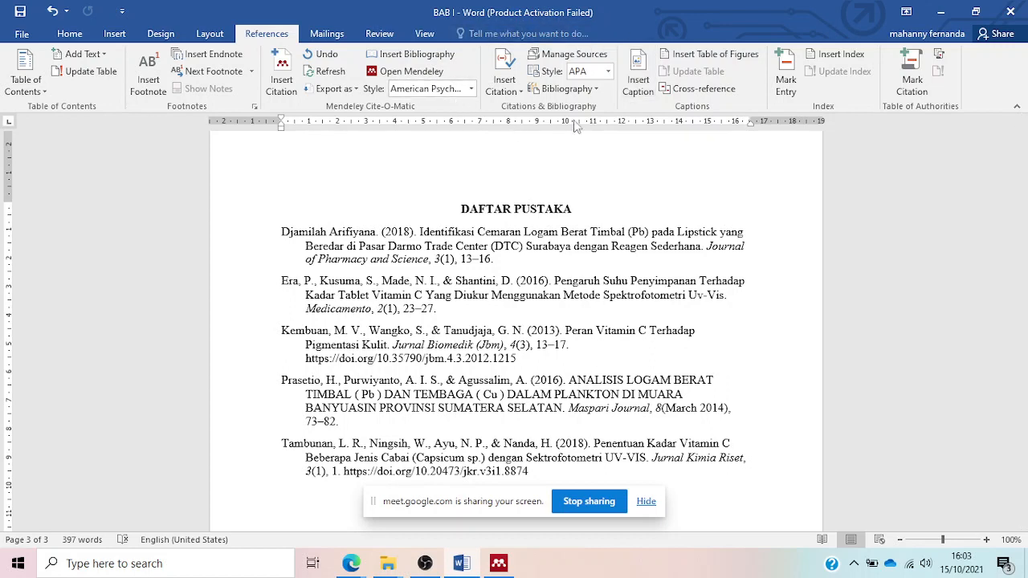
- View Word's built-in citation insertion options and its list of citation styles, leaving APA selected
{"action": "left_click", "coordinate": [518, 92]}
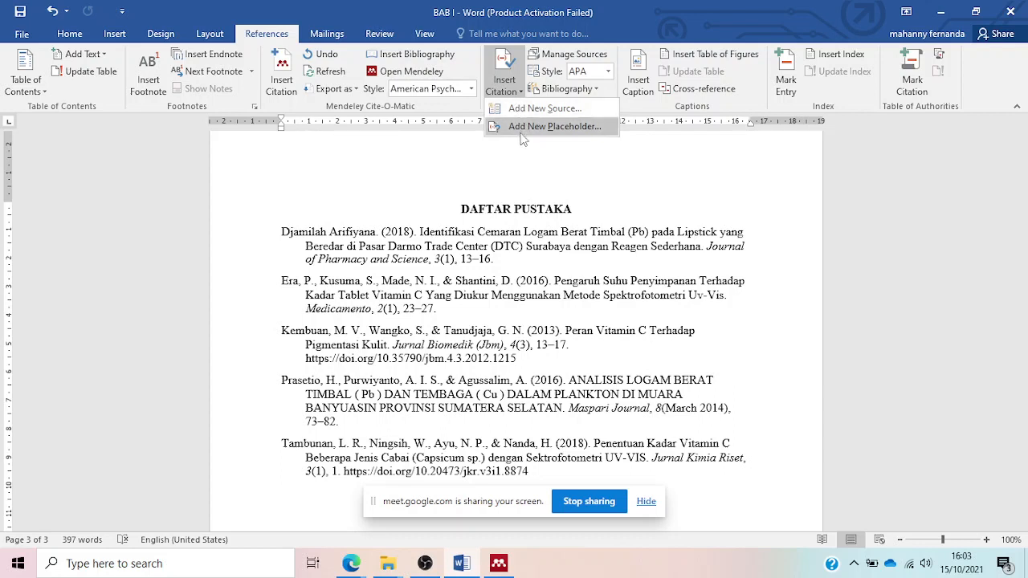
{"action": "left_click", "coordinate": [660, 163]}
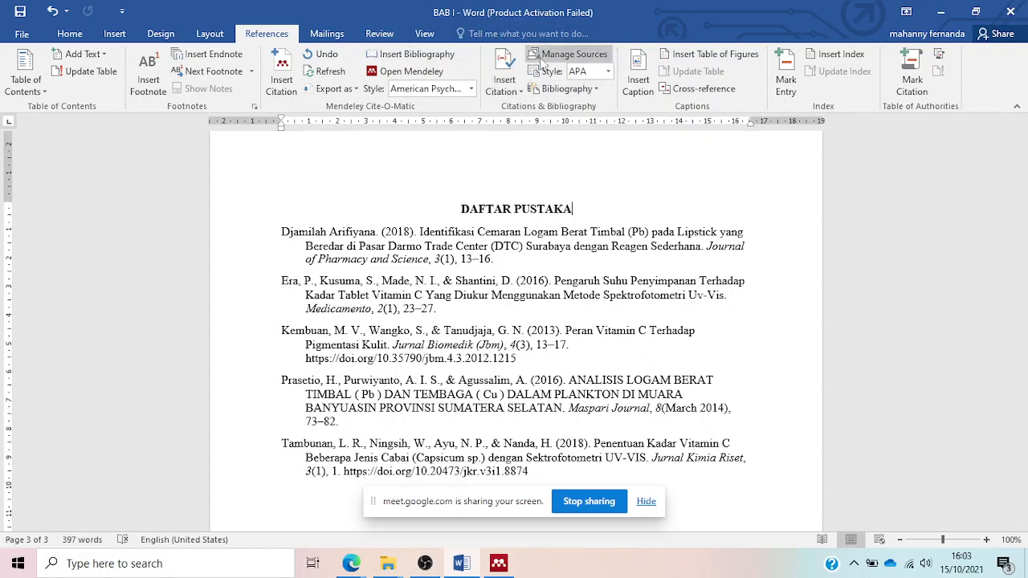
{"action": "left_click", "coordinate": [609, 74]}
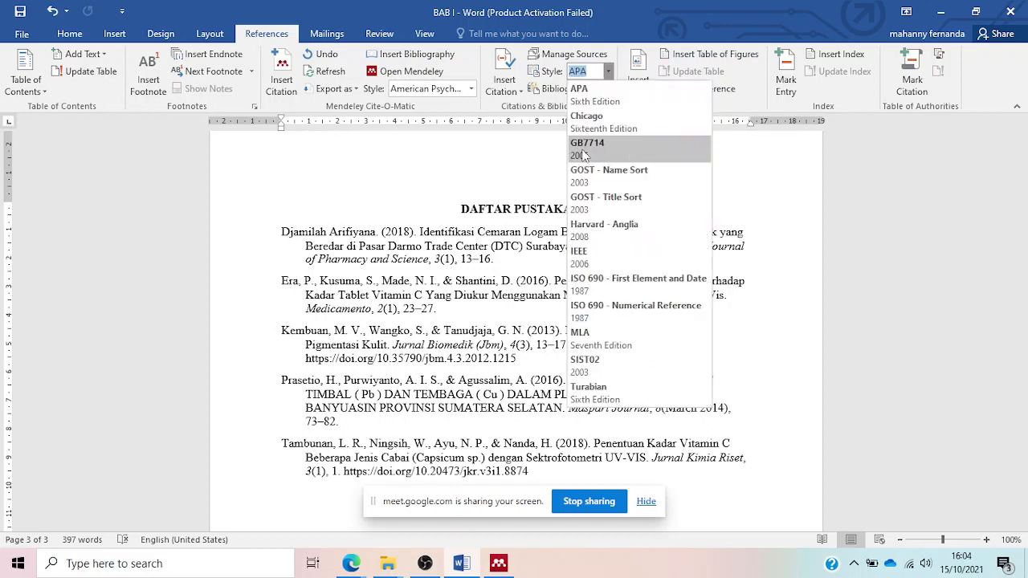
{"action": "left_click", "coordinate": [512, 142]}
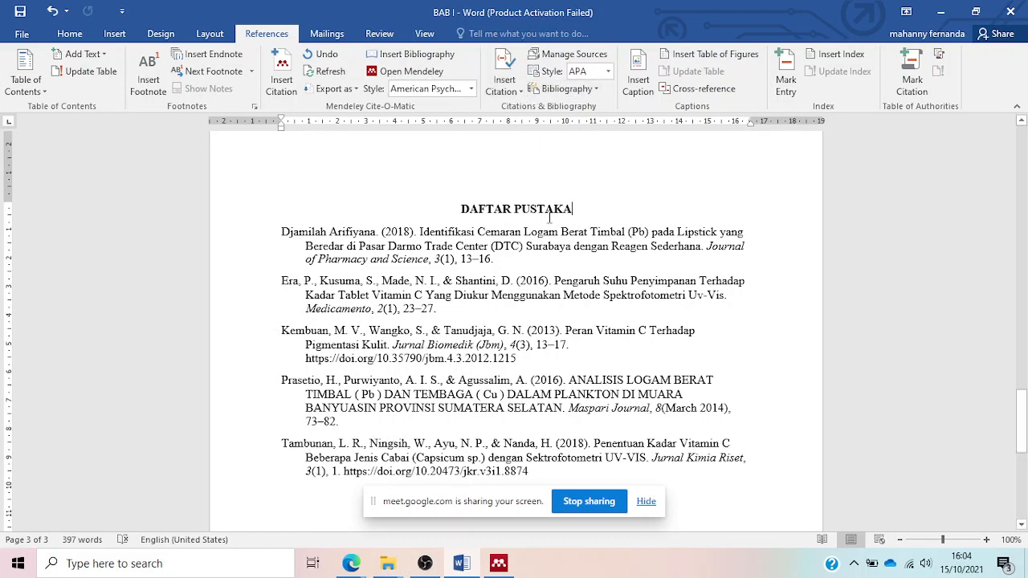
- Look at the Artikel Cu folder in Mendeley Desktop and return to the BAB I document in Word
{"action": "mouse_move", "coordinate": [492, 568]}
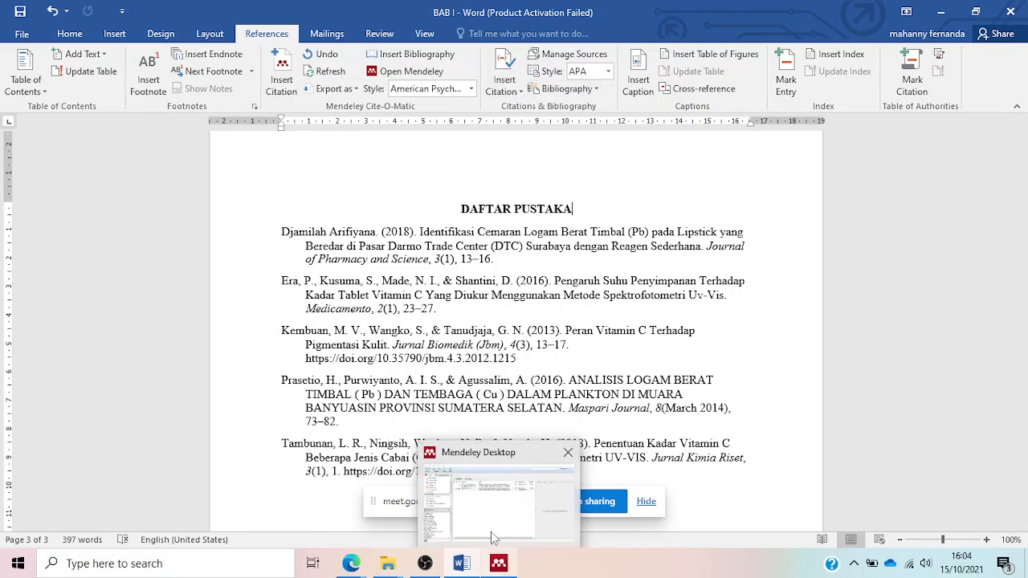
{"action": "left_click", "coordinate": [491, 532]}
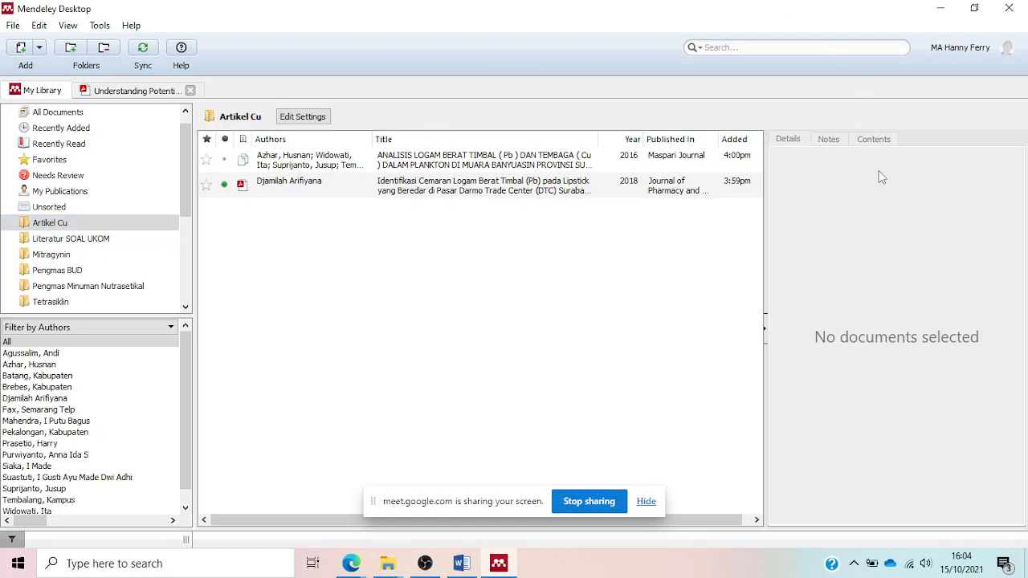
{"action": "left_click", "coordinate": [460, 564]}
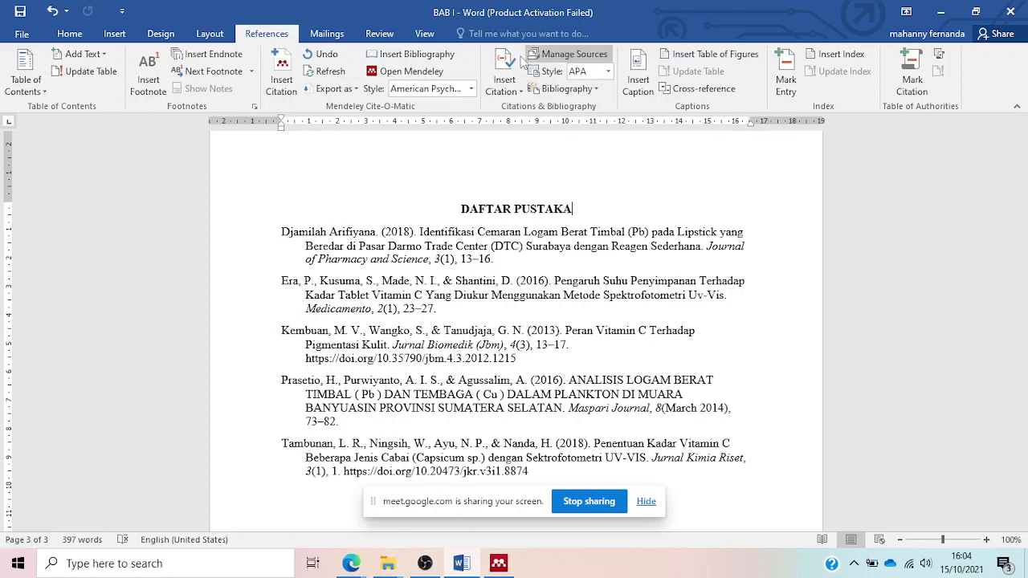
- Insert Word's built-in Bibliography block below the last entry of the DAFTAR PUSTAKA reference list
{"action": "scroll", "coordinate": [612, 178], "scroll_direction": "up", "scroll_amount": 8}
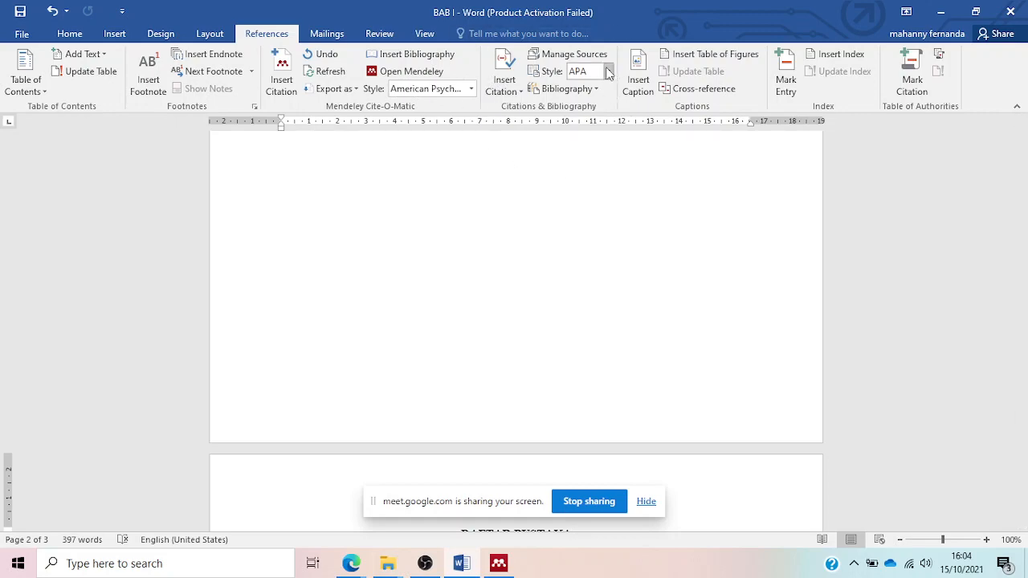
{"action": "scroll", "coordinate": [682, 248], "scroll_direction": "up", "scroll_amount": 15}
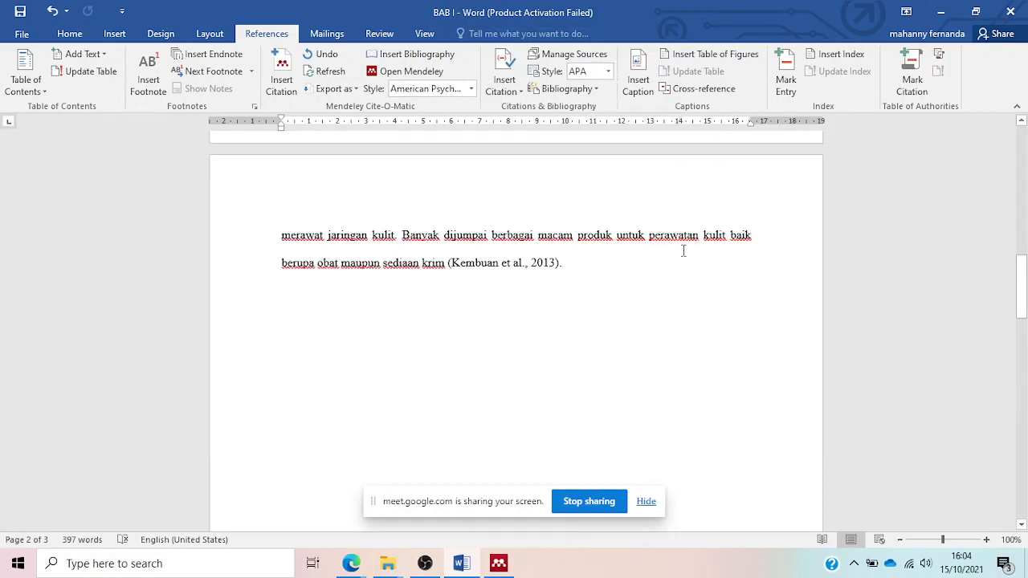
{"action": "scroll", "coordinate": [678, 249], "scroll_direction": "down", "scroll_amount": 20}
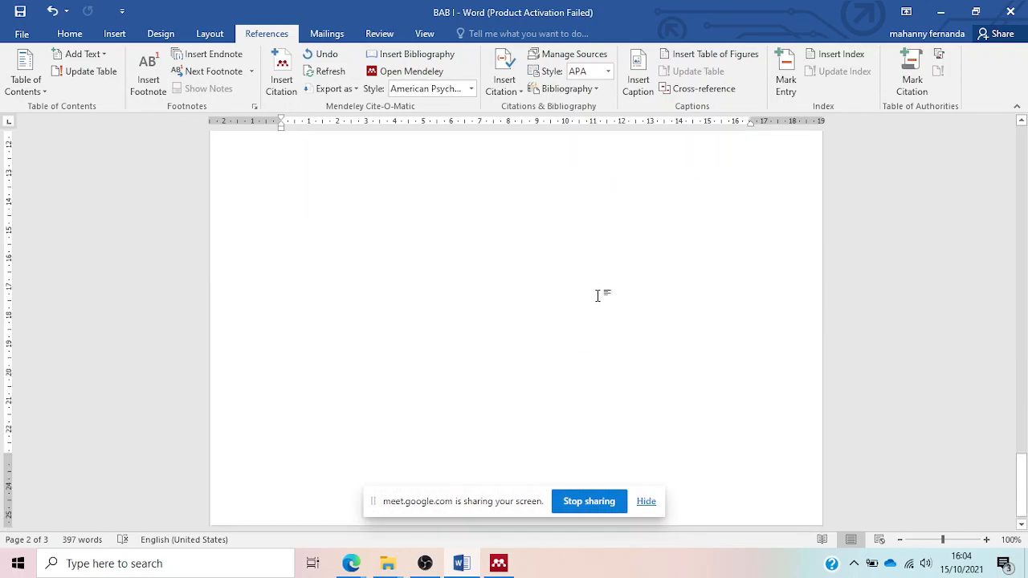
{"action": "left_click", "coordinate": [599, 294]}
{"action": "left_click", "coordinate": [567, 86]}
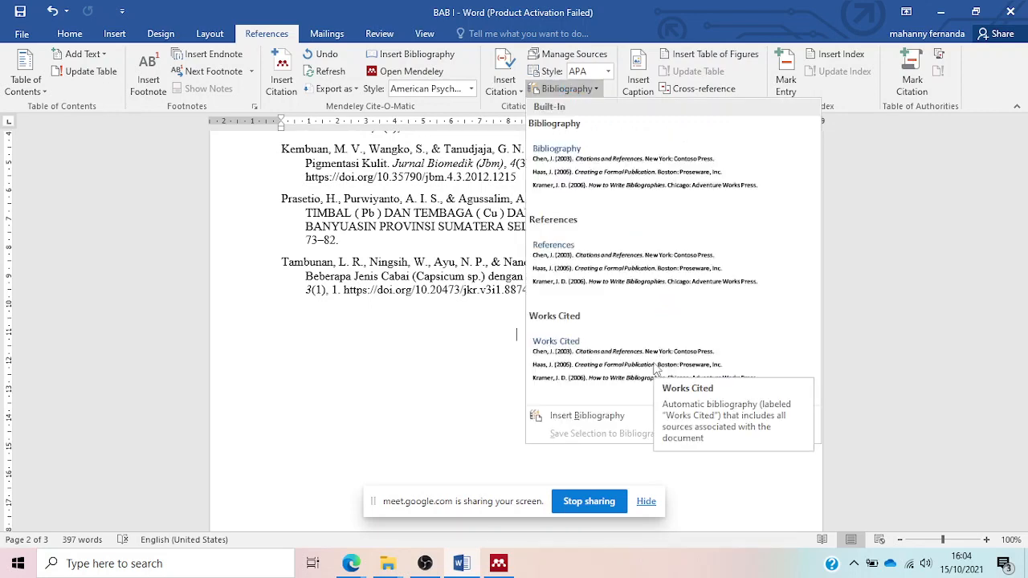
{"action": "left_click", "coordinate": [643, 169]}
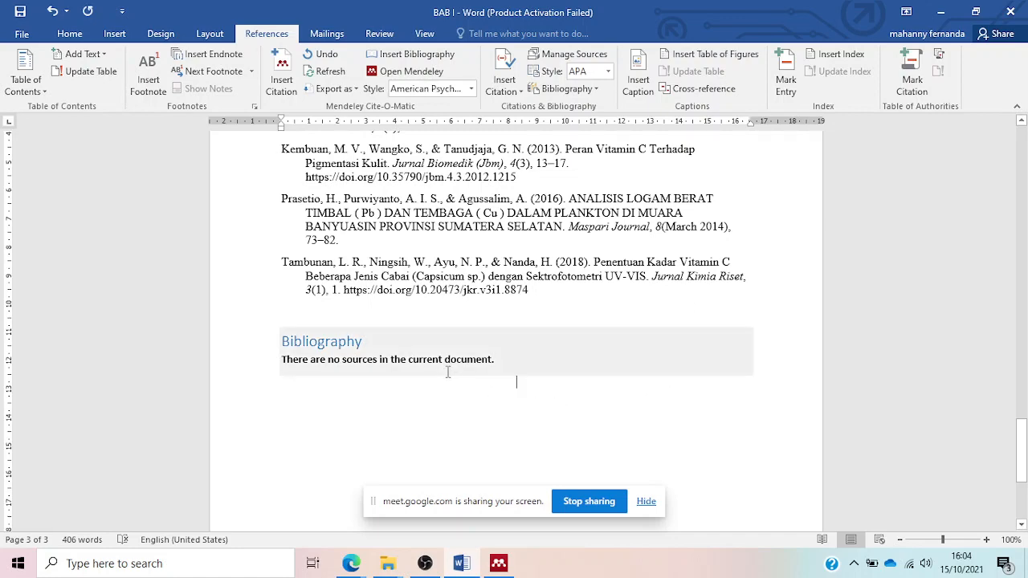
- View the empty Create Source form for a new citation at the end of the body text, and close it without adding a source
{"action": "scroll", "coordinate": [514, 370], "scroll_direction": "up", "scroll_amount": 10}
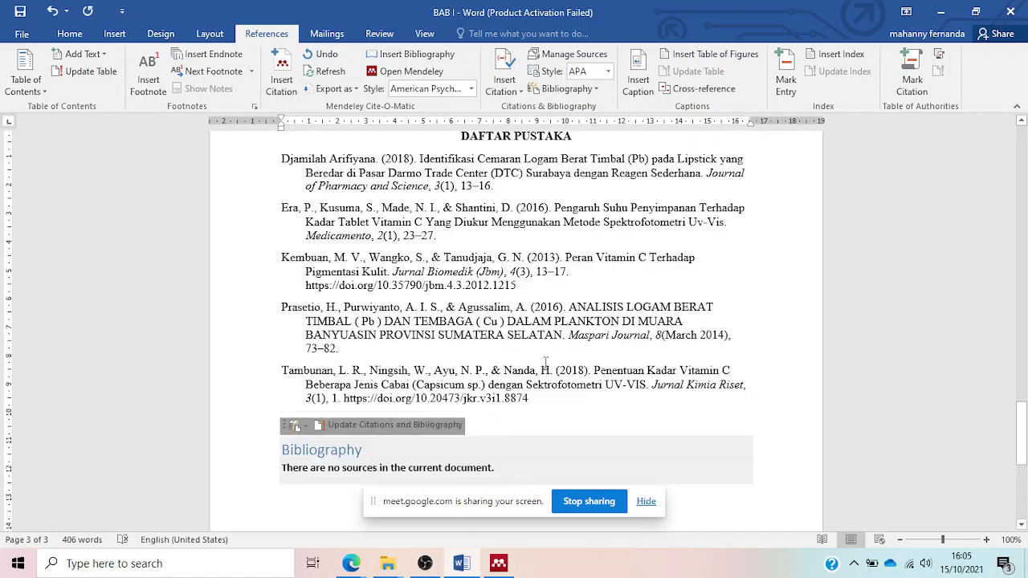
{"action": "scroll", "coordinate": [544, 362], "scroll_direction": "up", "scroll_amount": 8}
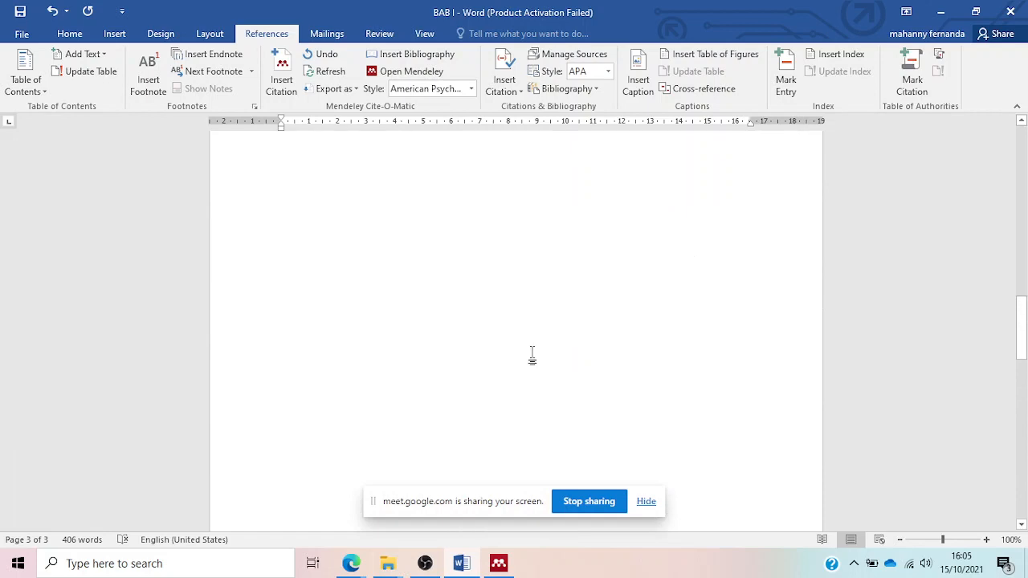
{"action": "left_click", "coordinate": [598, 406]}
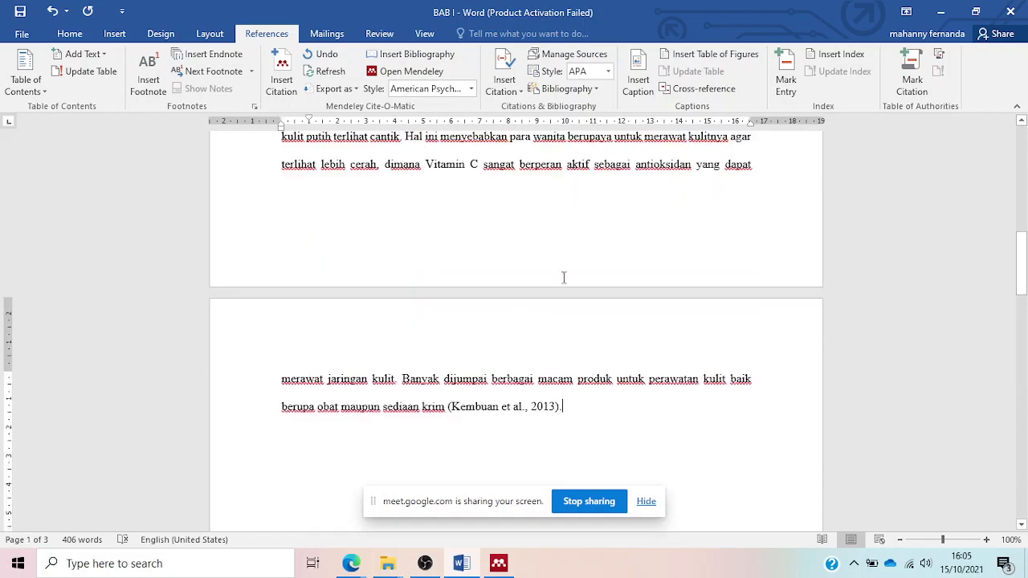
{"action": "left_click", "coordinate": [507, 84]}
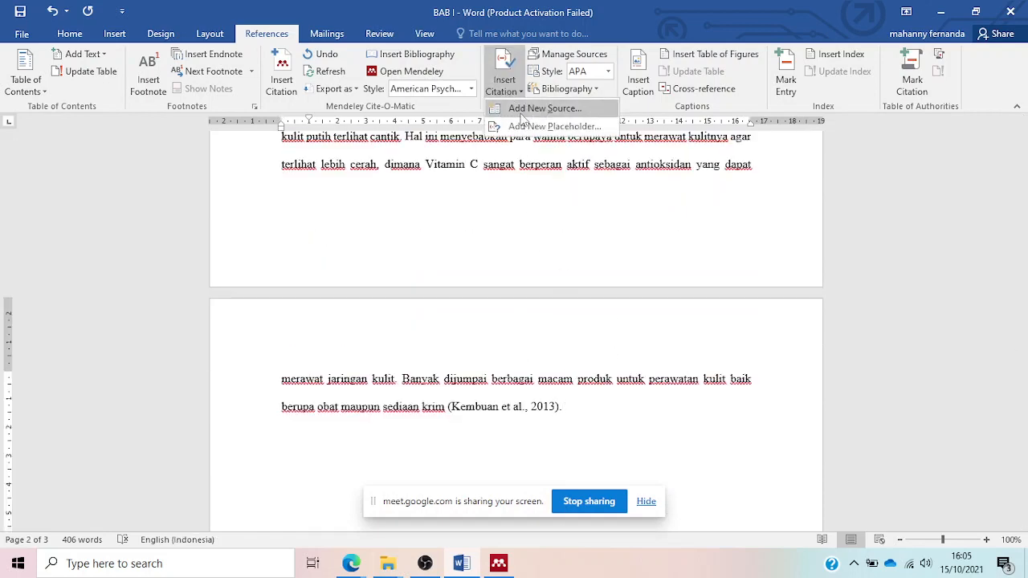
{"action": "left_click", "coordinate": [521, 116]}
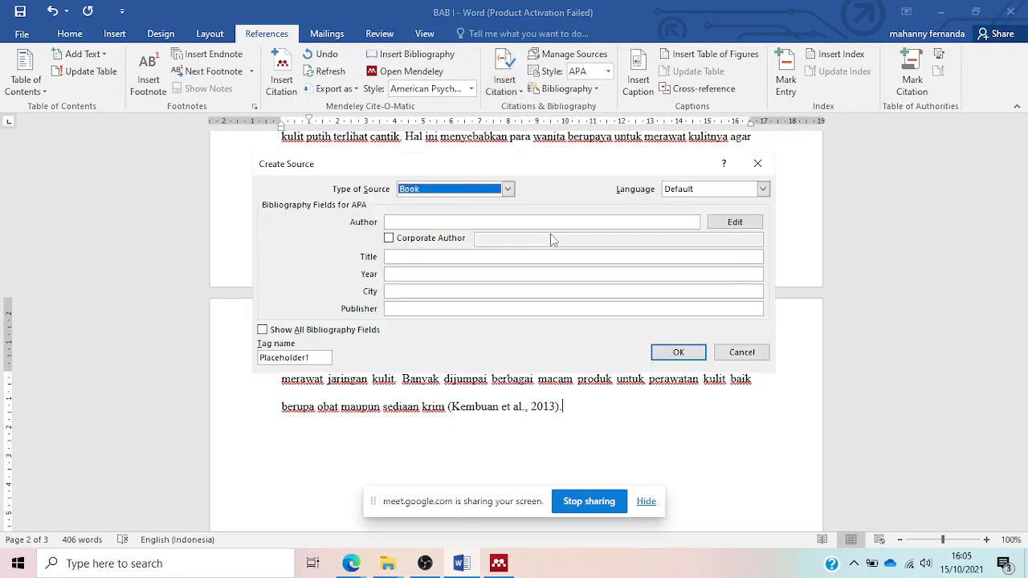
{"action": "left_click", "coordinate": [458, 222]}
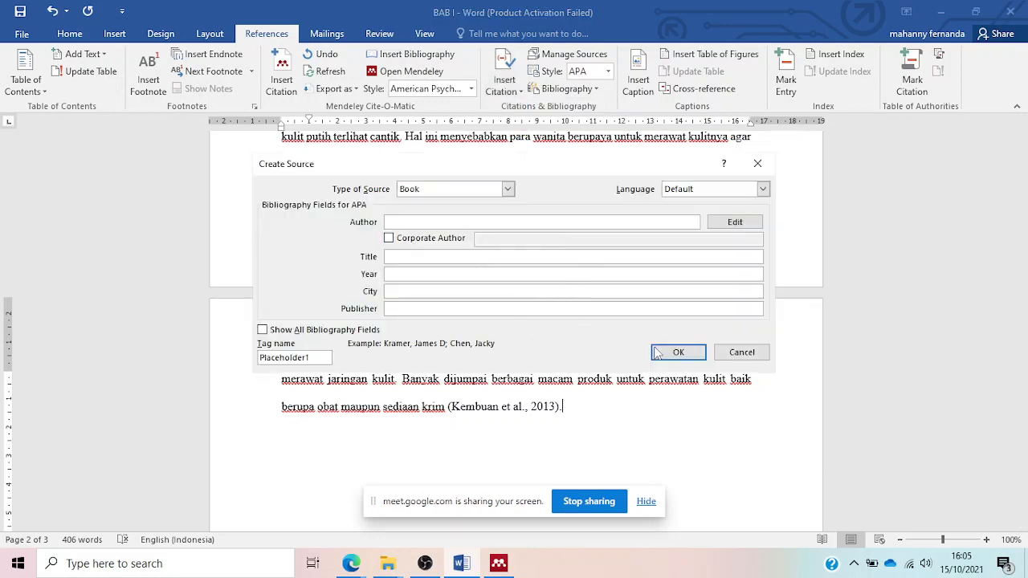
{"action": "left_click", "coordinate": [759, 164]}
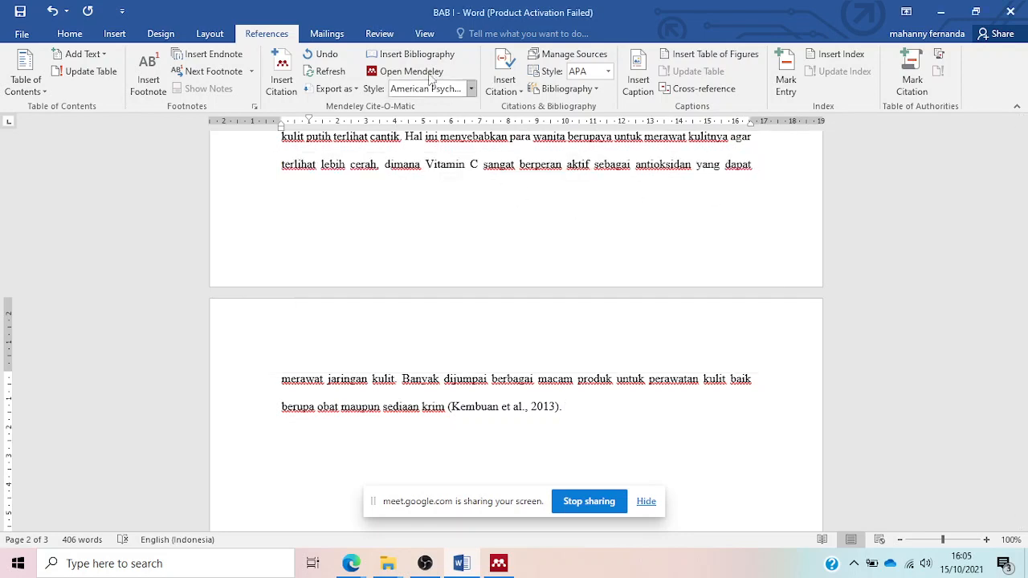
- Compare the built-in Bibliography block with the Artikel Cu folder in Mendeley Desktop, and return to the BAB I document in Word
{"action": "scroll", "coordinate": [414, 339], "scroll_direction": "down", "scroll_amount": 5}
{"action": "scroll", "coordinate": [413, 339], "scroll_direction": "down", "scroll_amount": 10}
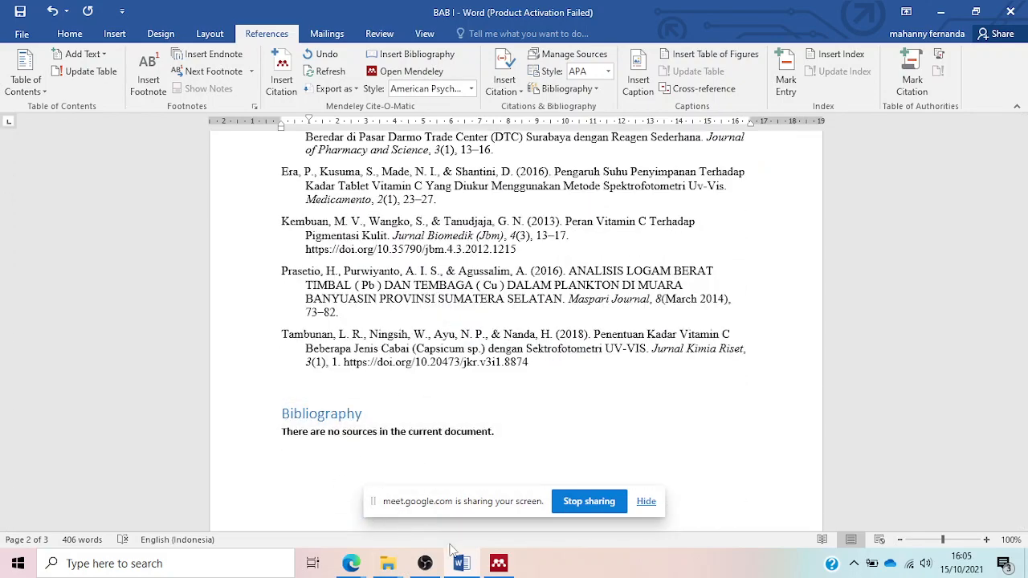
{"action": "left_click", "coordinate": [508, 564]}
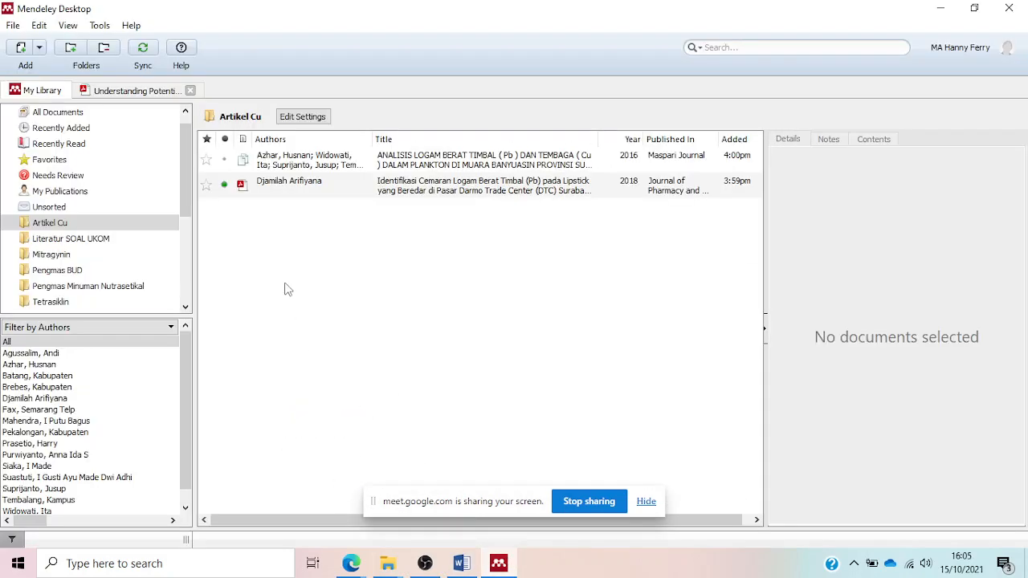
{"action": "left_click", "coordinate": [467, 564]}
{"action": "left_click", "coordinate": [466, 564]}
{"action": "left_click", "coordinate": [471, 569]}
{"action": "scroll", "coordinate": [426, 277], "scroll_direction": "up", "scroll_amount": 1}
{"action": "scroll", "coordinate": [426, 269], "scroll_direction": "up", "scroll_amount": 10}
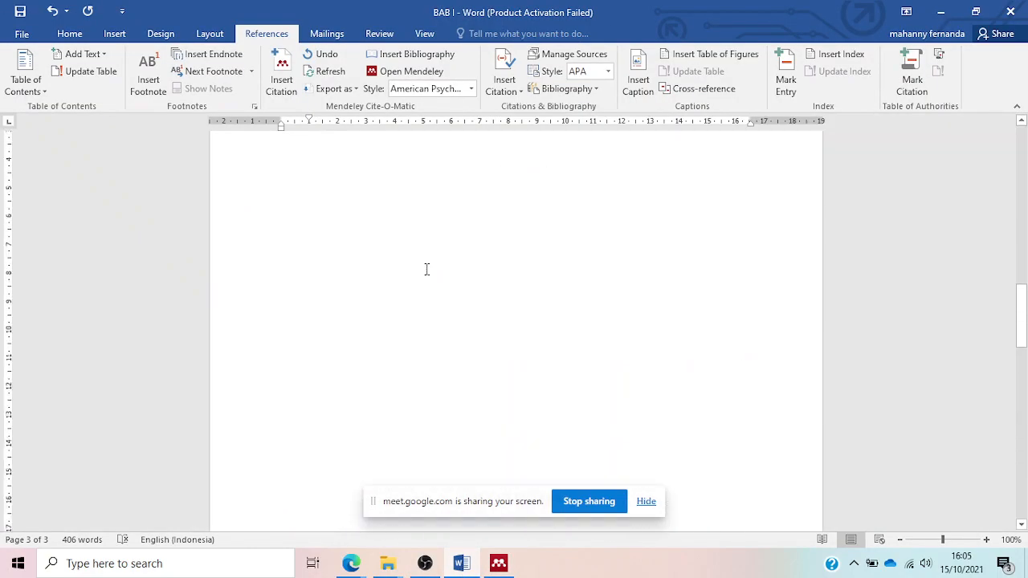
- View the source types offered in Create Source and Word's built-in citation styles, without adding a source or changing the style
{"action": "left_click", "coordinate": [519, 91]}
{"action": "left_click", "coordinate": [523, 110]}
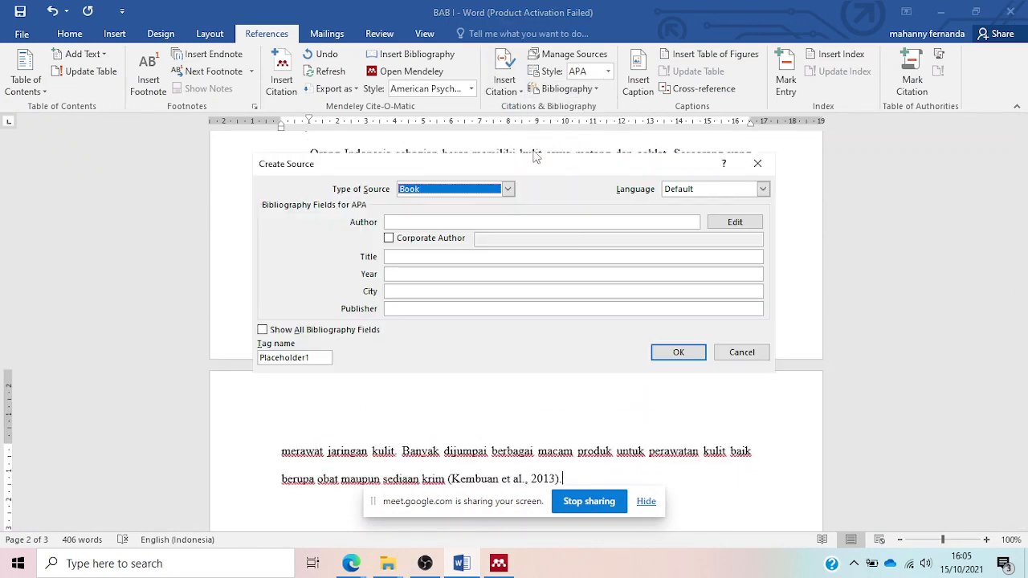
{"action": "left_click", "coordinate": [507, 189]}
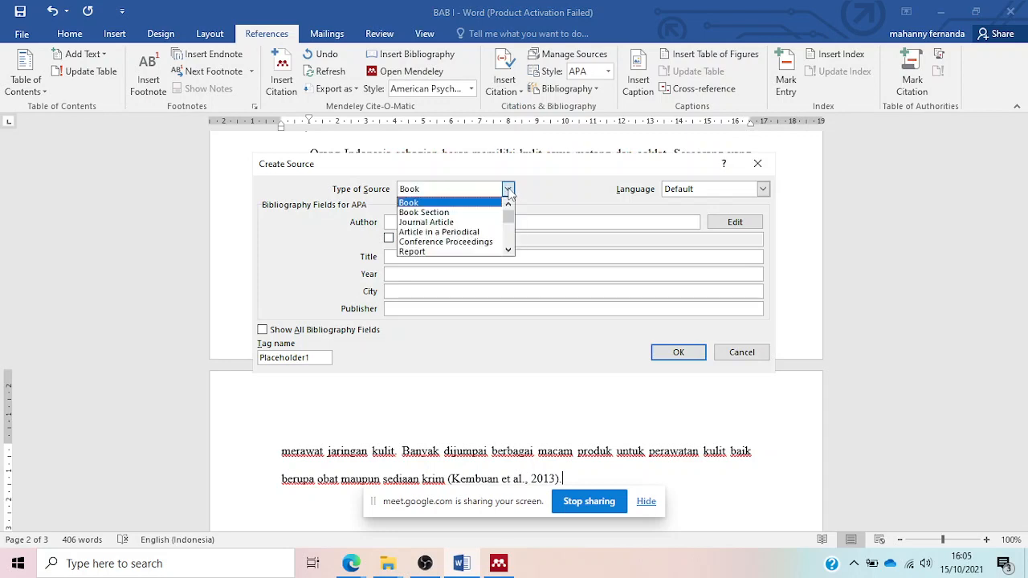
{"action": "left_click", "coordinate": [761, 179]}
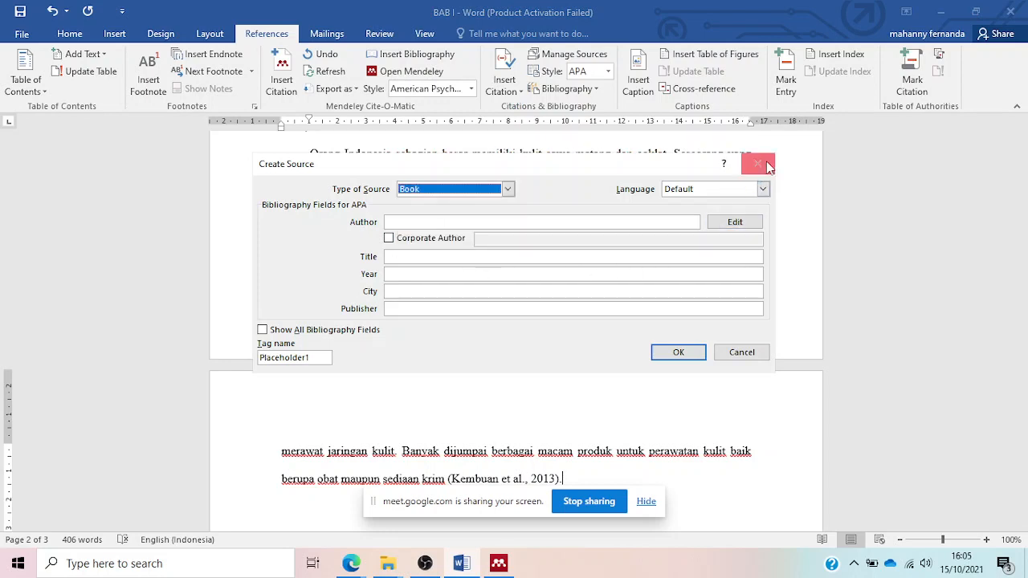
{"action": "left_click", "coordinate": [758, 165]}
{"action": "left_click", "coordinate": [608, 71]}
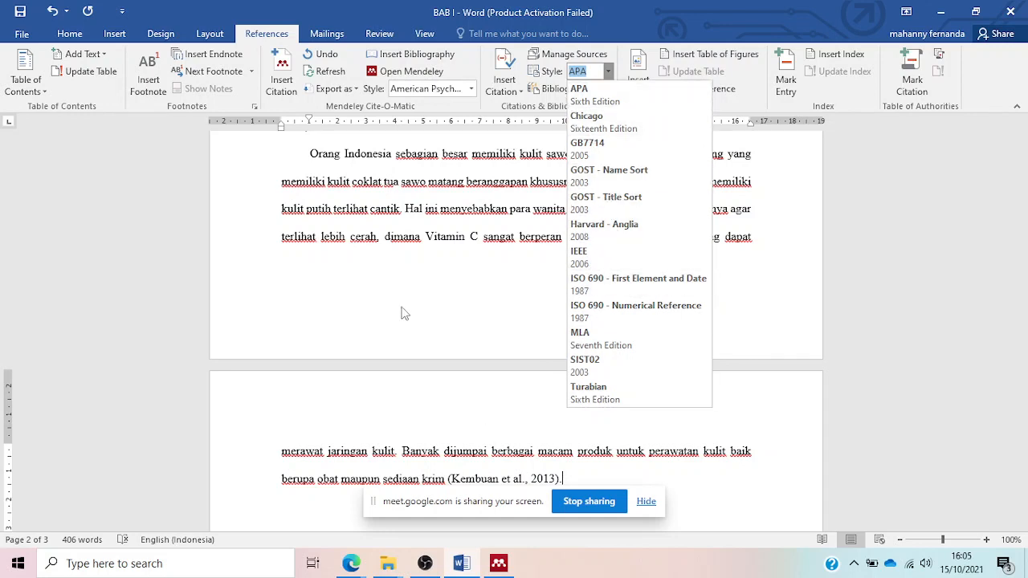
{"action": "left_click", "coordinate": [429, 278]}
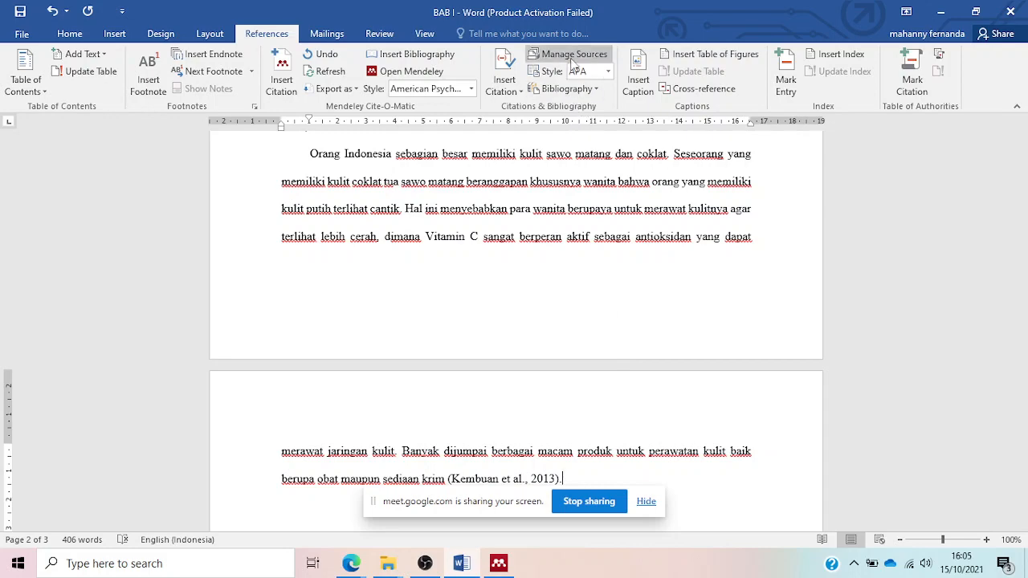
- Delete the built-in Bibliography heading and its text below the DAFTAR PUSTAKA reference list
{"action": "scroll", "coordinate": [675, 431], "scroll_direction": "down", "scroll_amount": 4}
{"action": "scroll", "coordinate": [662, 408], "scroll_direction": "down", "scroll_amount": 2}
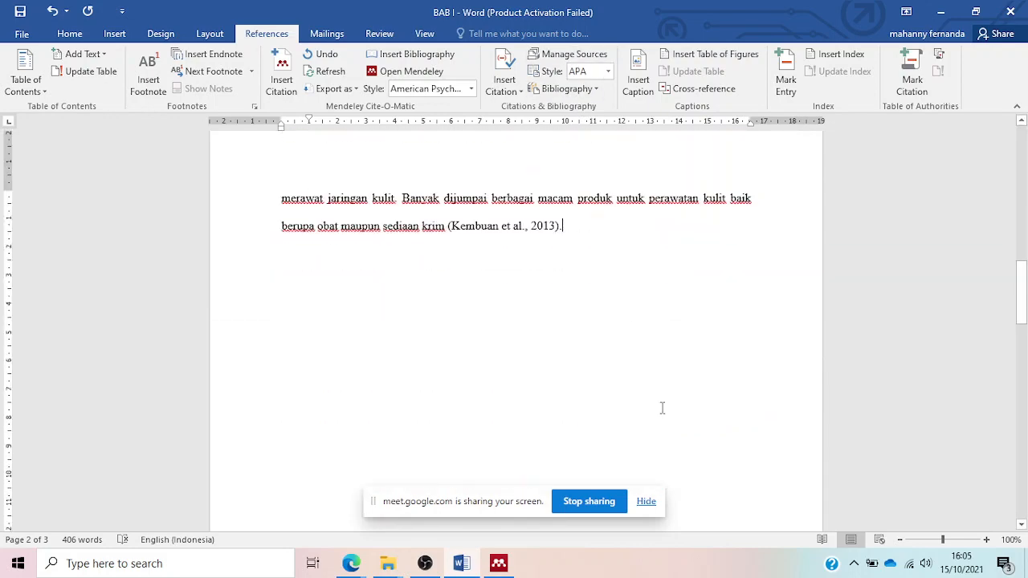
{"action": "scroll", "coordinate": [662, 409], "scroll_direction": "down", "scroll_amount": 15}
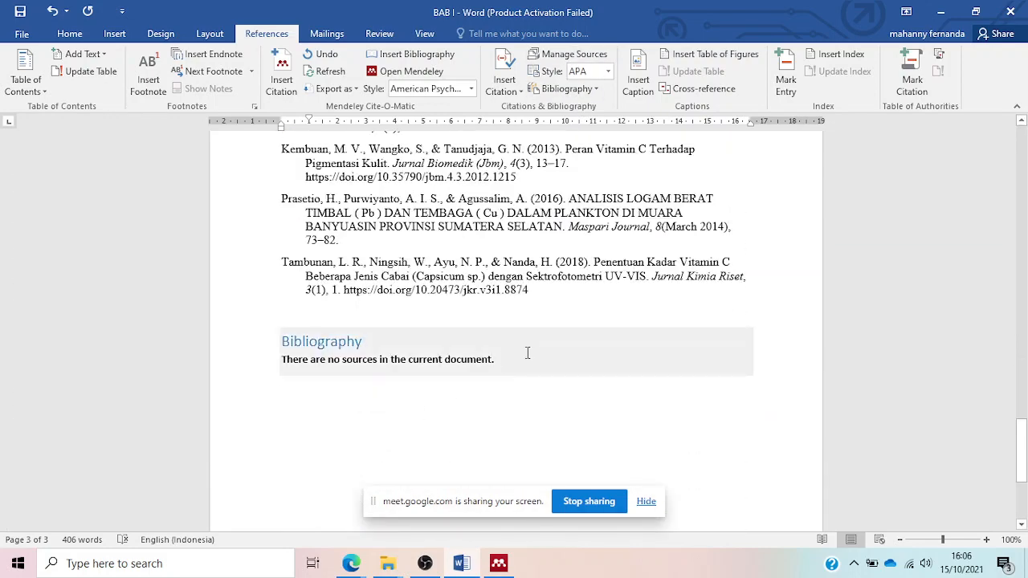
{"action": "left_click", "coordinate": [289, 331]}
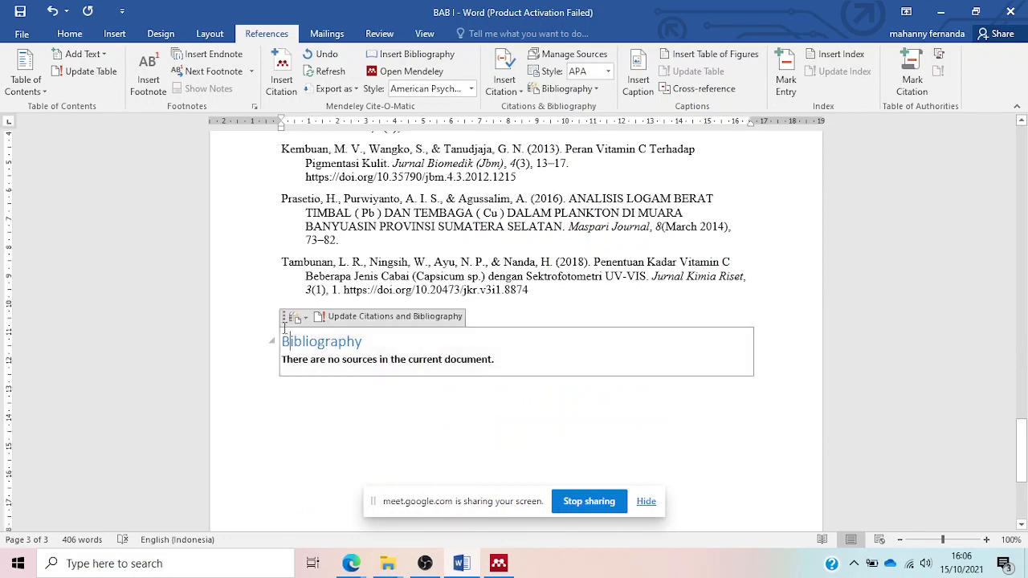
{"action": "left_click", "coordinate": [576, 359]}
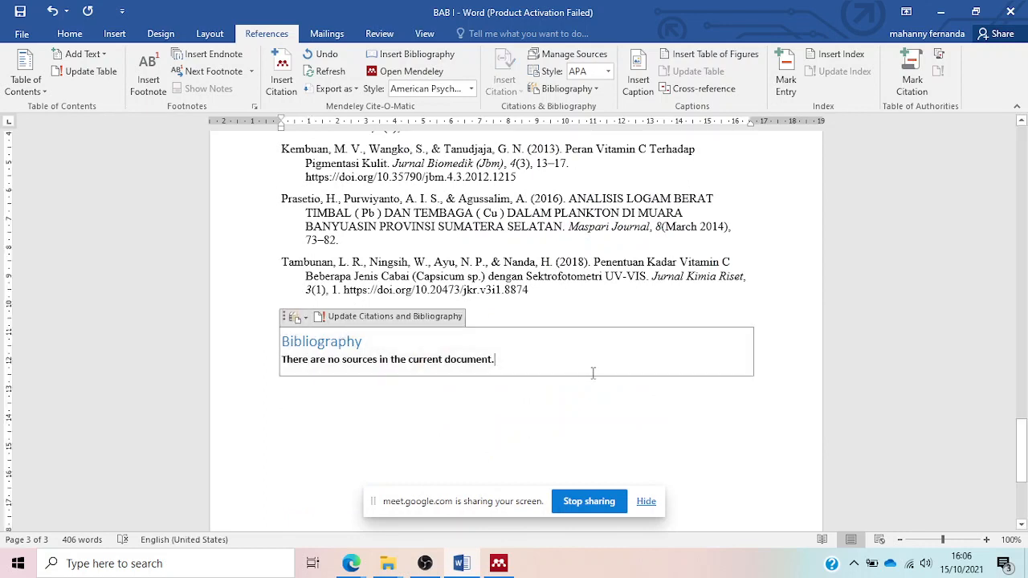
{"action": "left_click", "coordinate": [207, 329]}
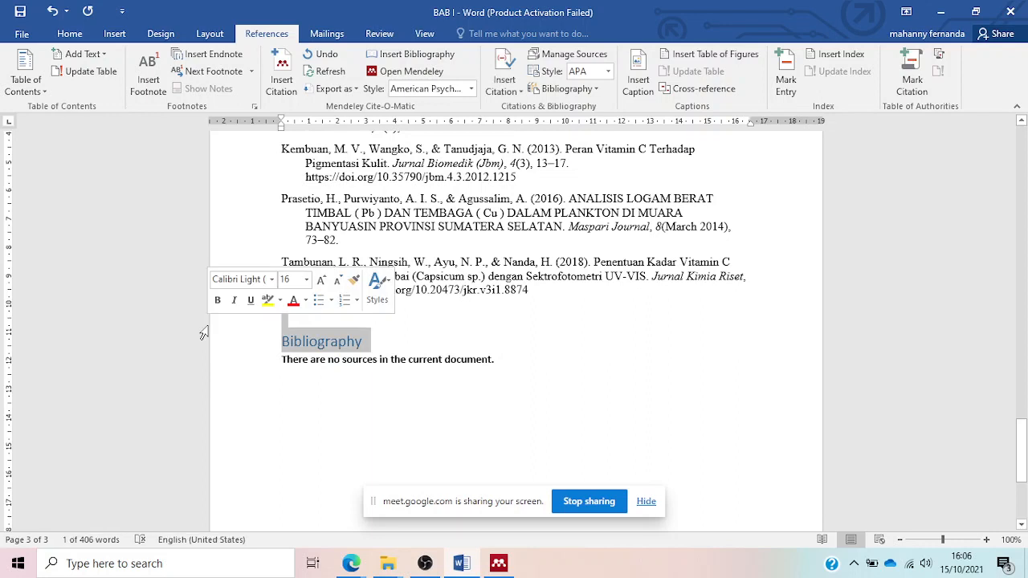
{"action": "key", "text": "Delete"}
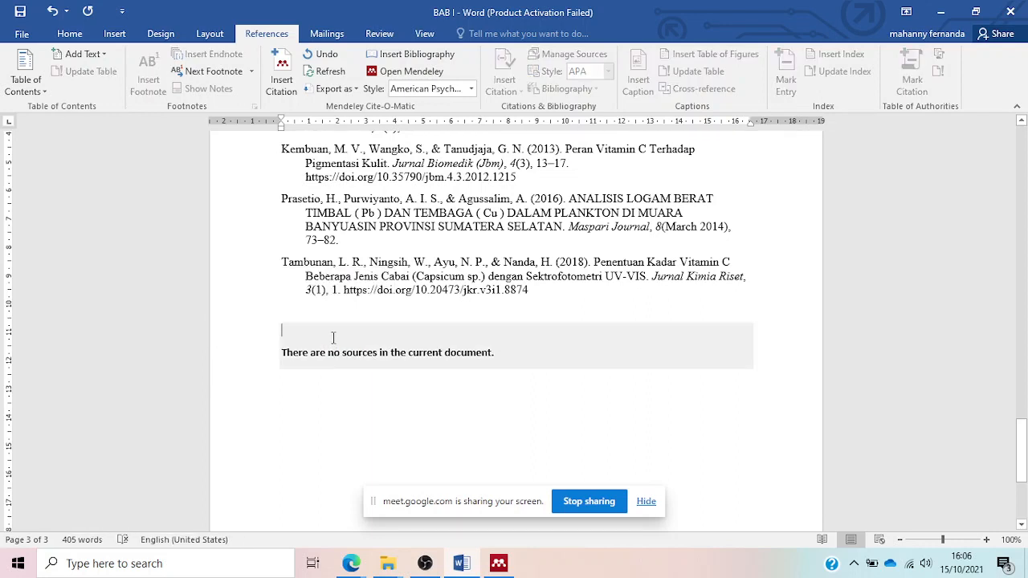
{"action": "left_click_drag", "start_coordinate": [294, 322], "coordinate": [357, 386]}
{"action": "key", "text": "Delete"}
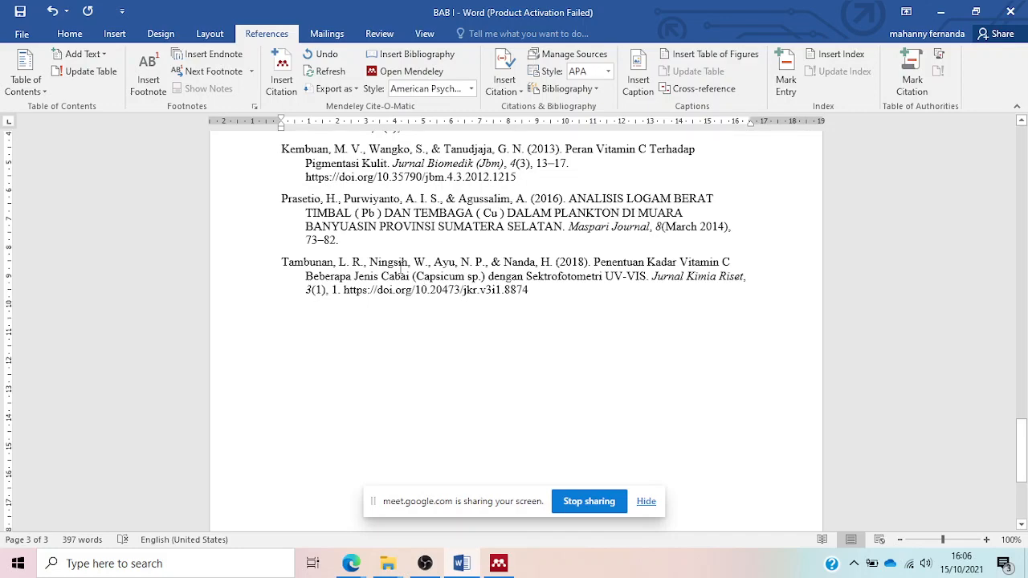
- Switch to the Understanding Potential Heavy Metal Contamination article in Edge, close the Mendeley importer panel, and return to the BAB I document in Word
{"action": "scroll", "coordinate": [484, 336], "scroll_direction": "up", "scroll_amount": 10}
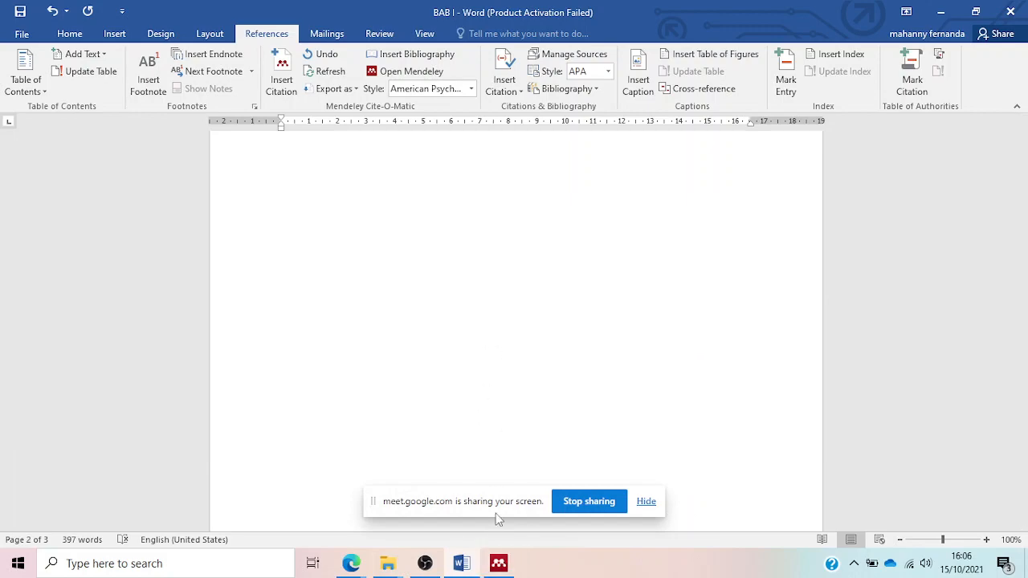
{"action": "scroll", "coordinate": [404, 389], "scroll_direction": "up", "scroll_amount": 5}
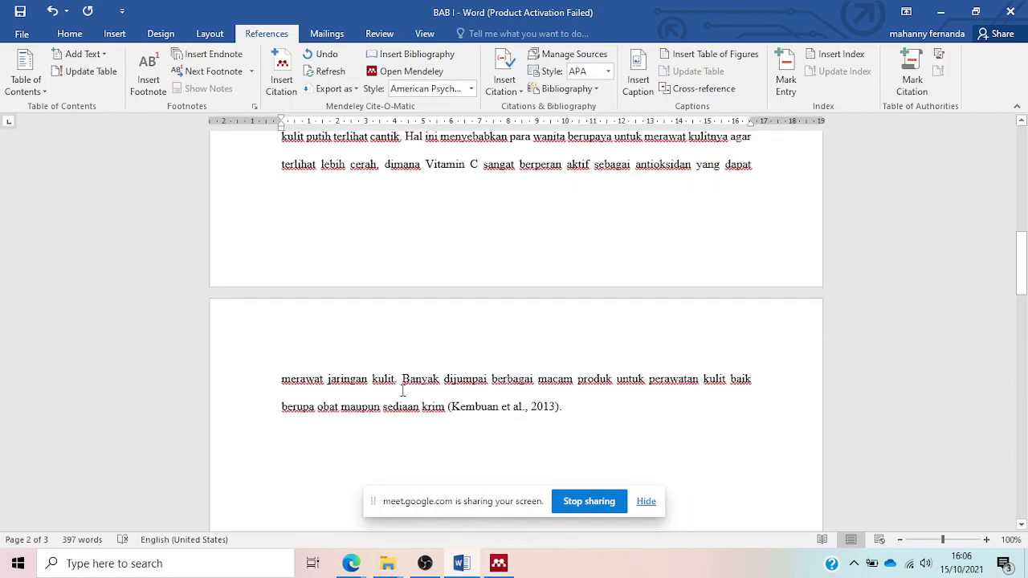
{"action": "scroll", "coordinate": [403, 392], "scroll_direction": "up", "scroll_amount": 5}
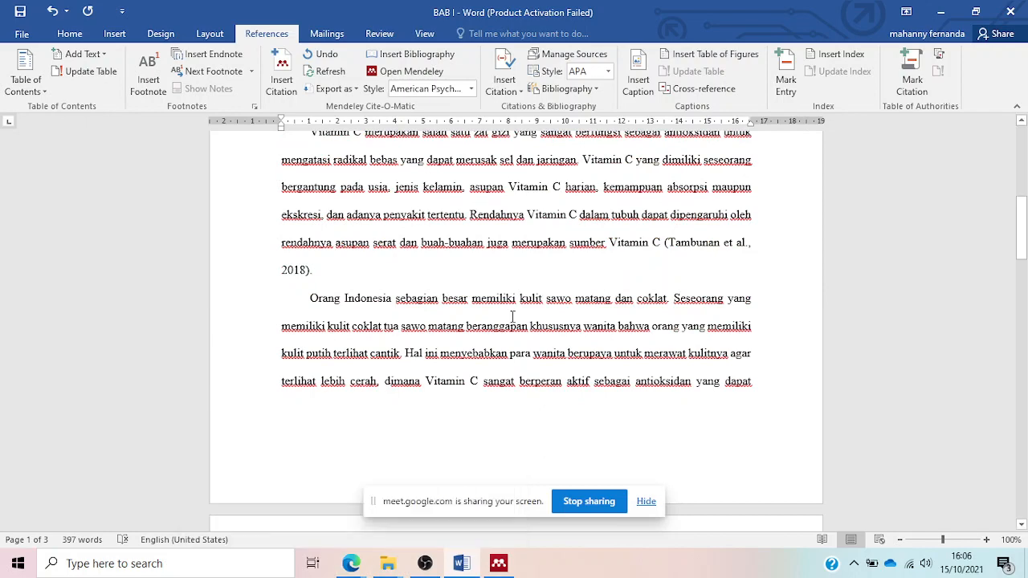
{"action": "scroll", "coordinate": [512, 317], "scroll_direction": "up", "scroll_amount": 6}
{"action": "scroll", "coordinate": [512, 316], "scroll_direction": "down", "scroll_amount": 1}
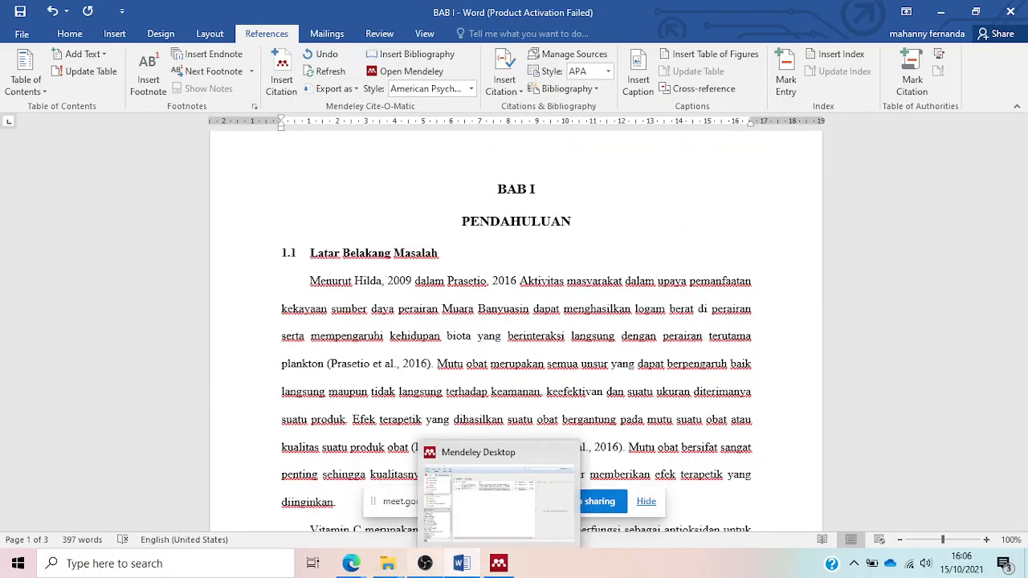
{"action": "mouse_move", "coordinate": [348, 567]}
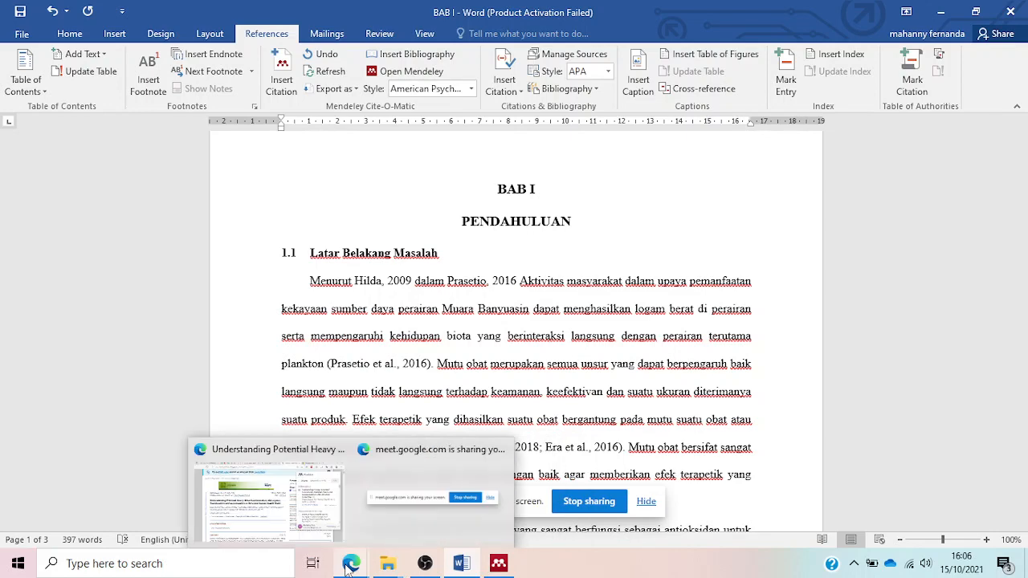
{"action": "left_click", "coordinate": [293, 502]}
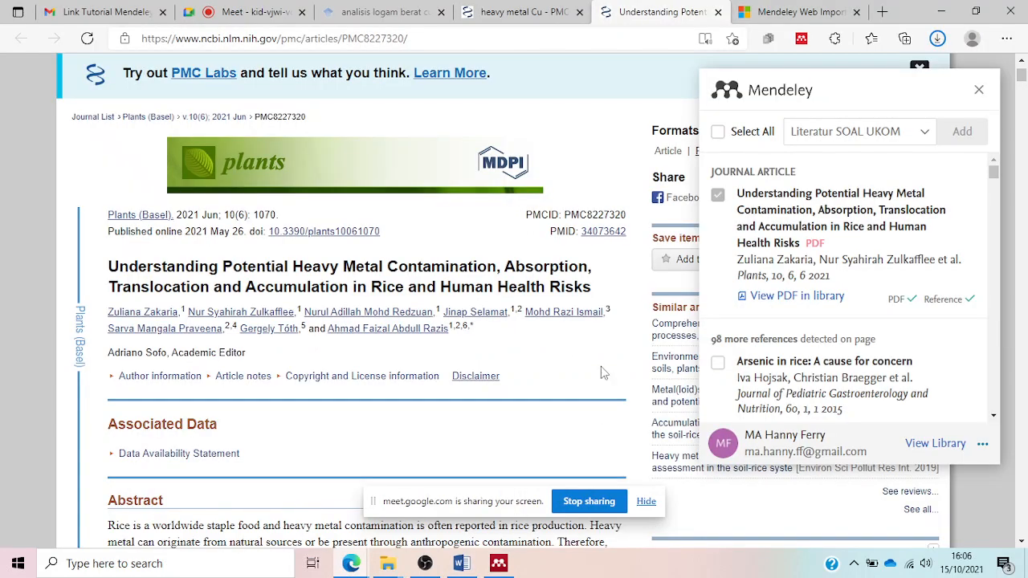
{"action": "left_click", "coordinate": [981, 91]}
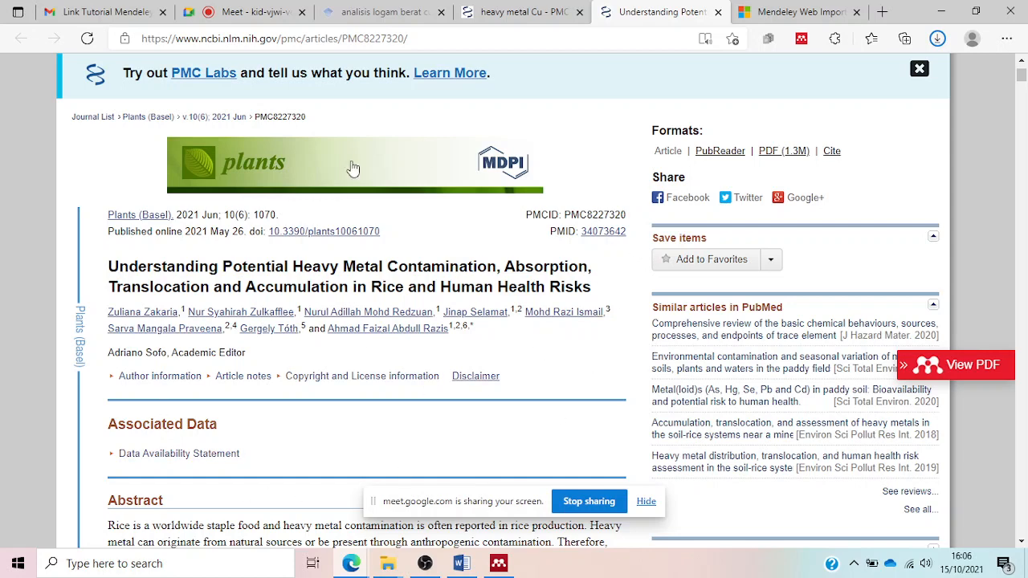
{"action": "left_click", "coordinate": [469, 570]}
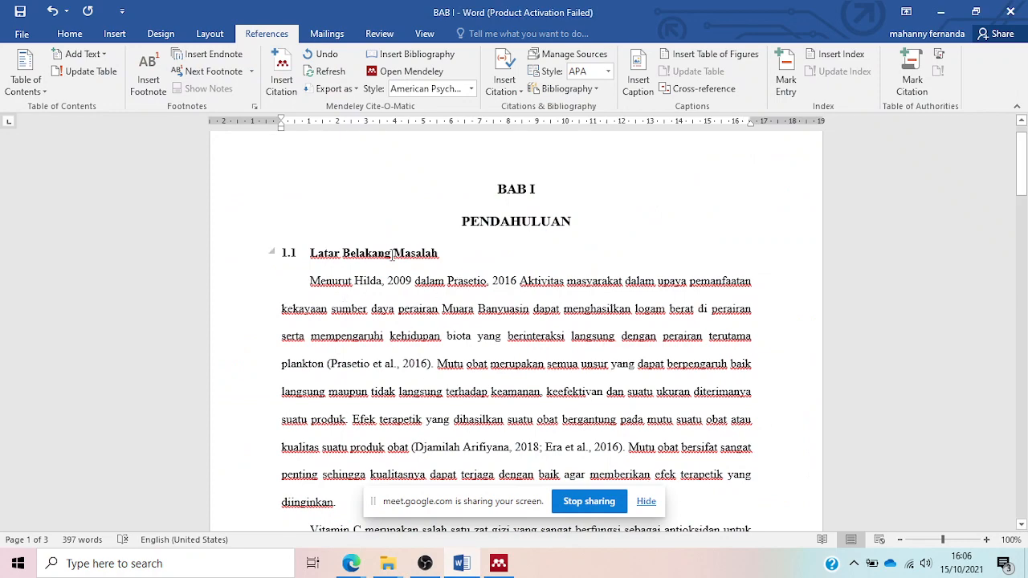
- Compare the Artikel Cu folder in Mendeley Desktop with the Artikel Logam Cu folder in File Explorer, and return to Mendeley Desktop
{"action": "left_click", "coordinate": [499, 564]}
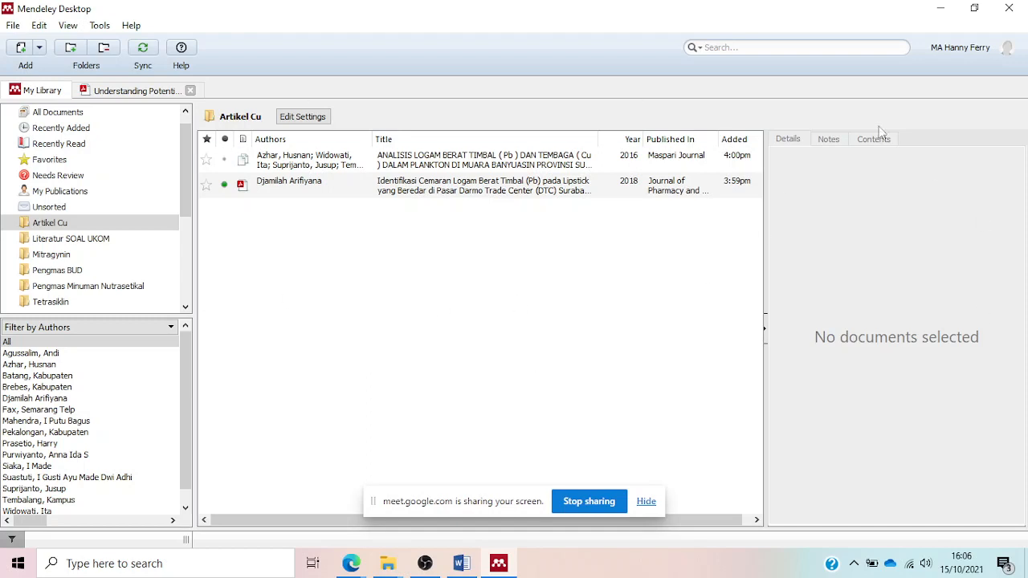
{"action": "left_click", "coordinate": [388, 563]}
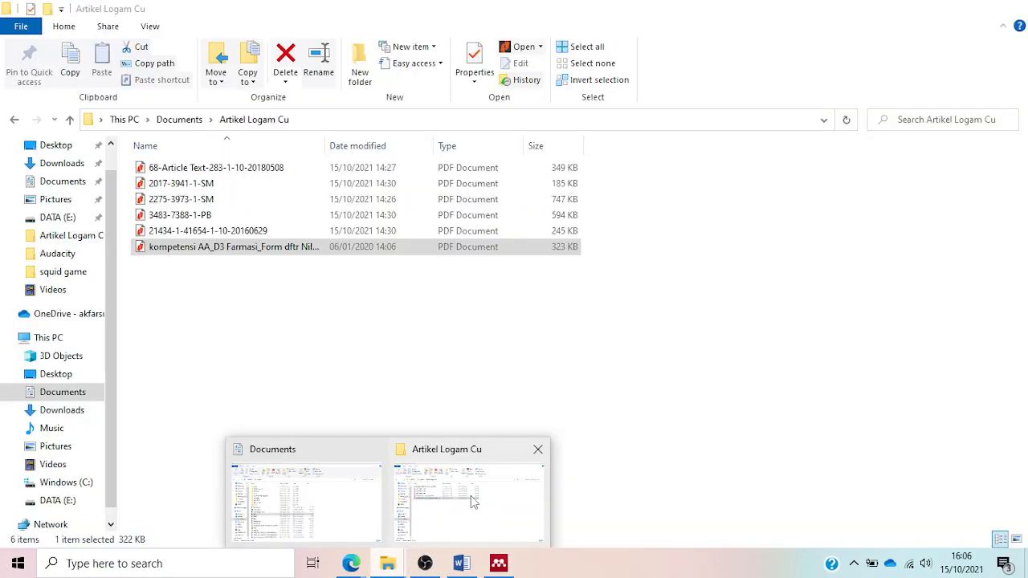
{"action": "left_click", "coordinate": [470, 508]}
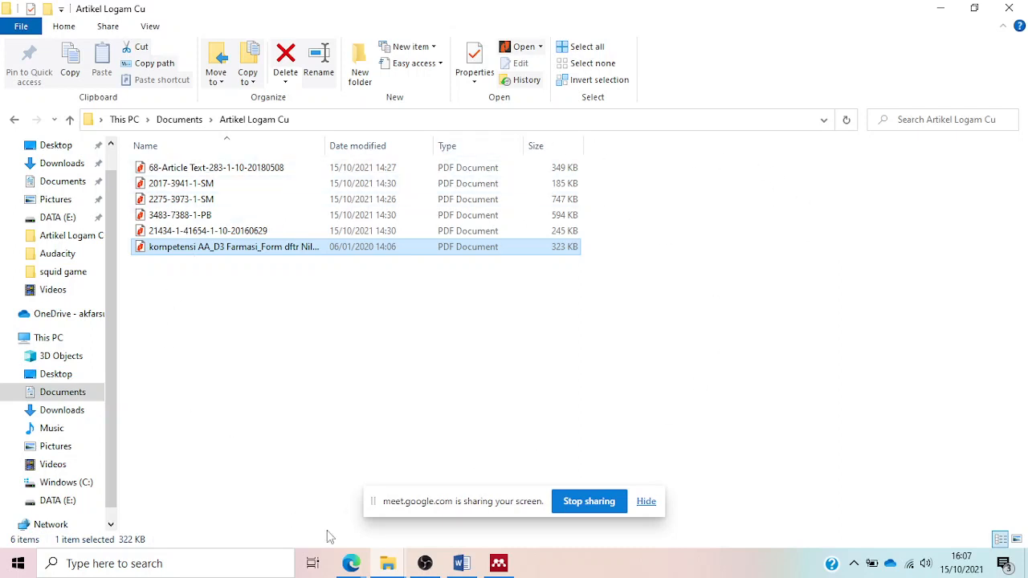
{"action": "left_click", "coordinate": [497, 566]}
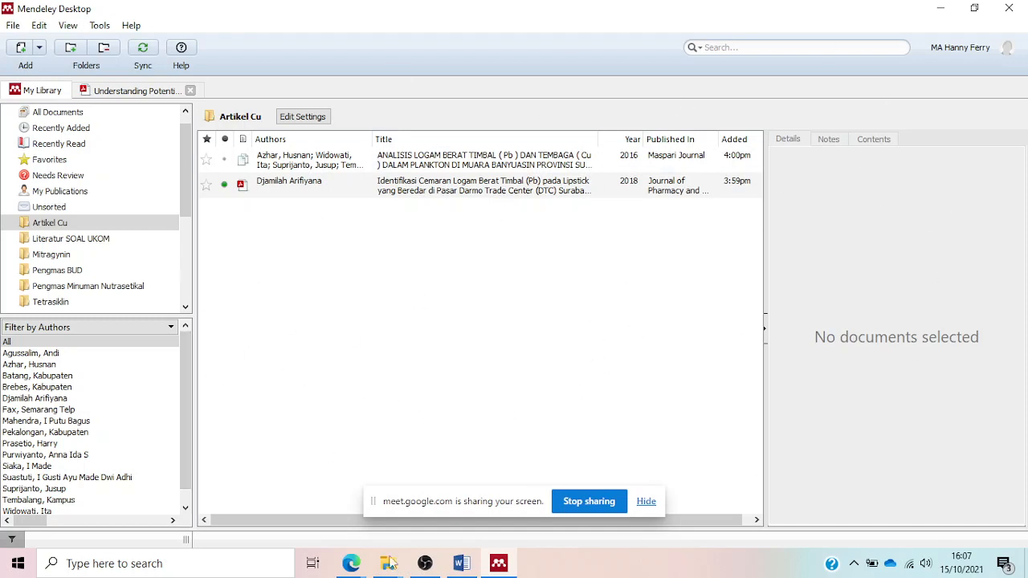
- Switch from Mendeley Desktop to Edge and bring up the Google Meet call
{"action": "mouse_move", "coordinate": [393, 562]}
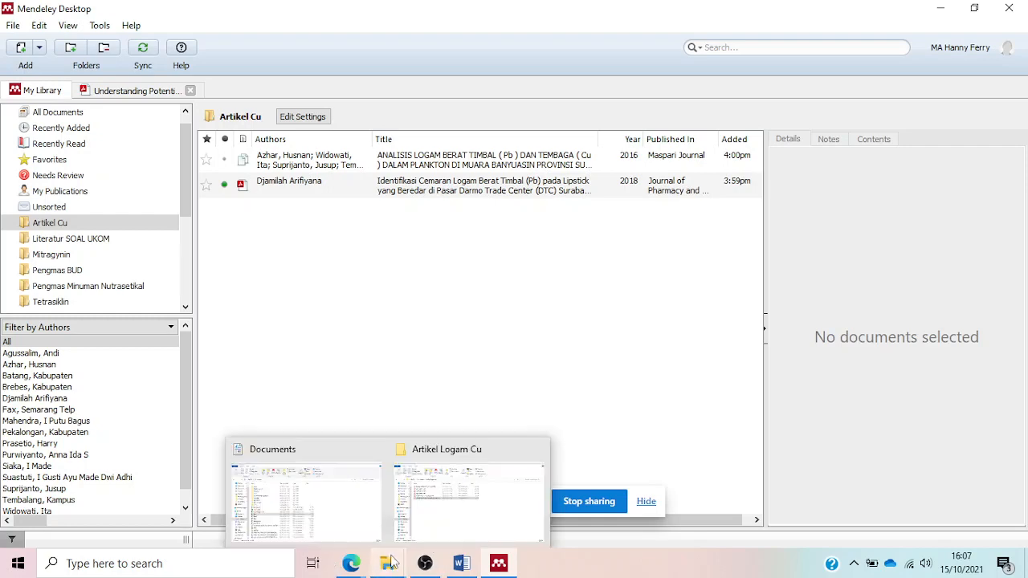
{"action": "mouse_move", "coordinate": [466, 508]}
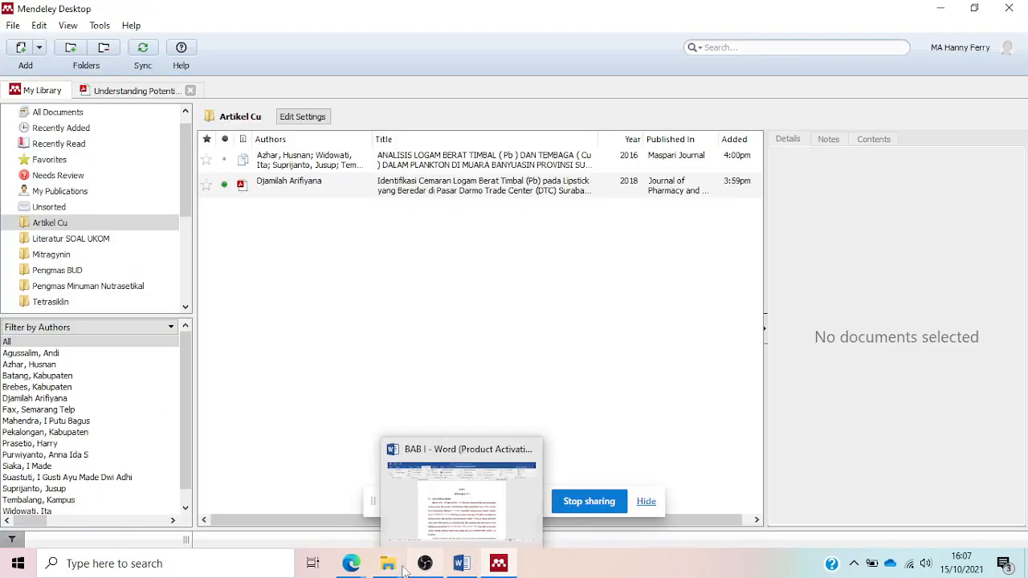
{"action": "mouse_move", "coordinate": [335, 572]}
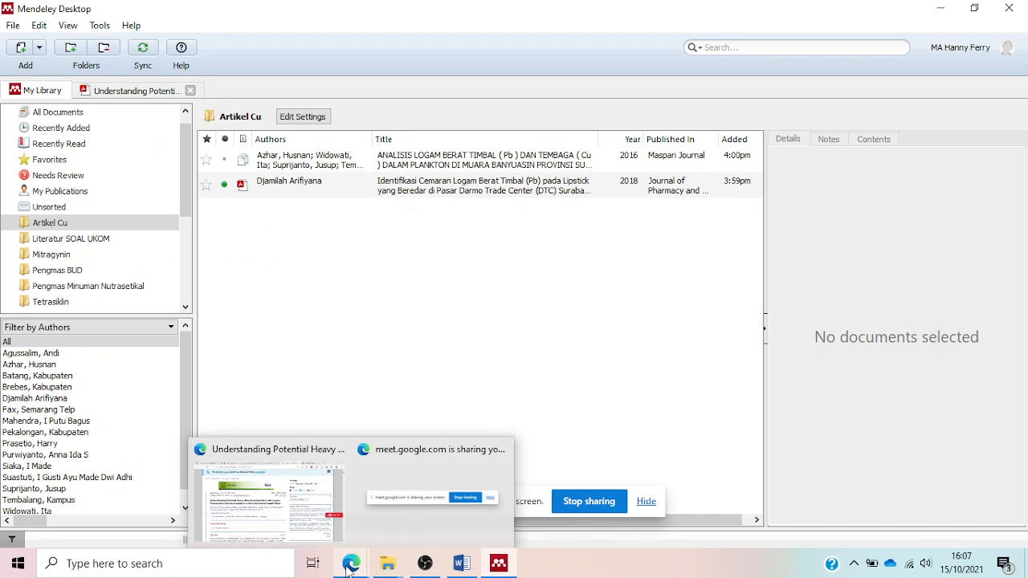
{"action": "left_click", "coordinate": [399, 494]}
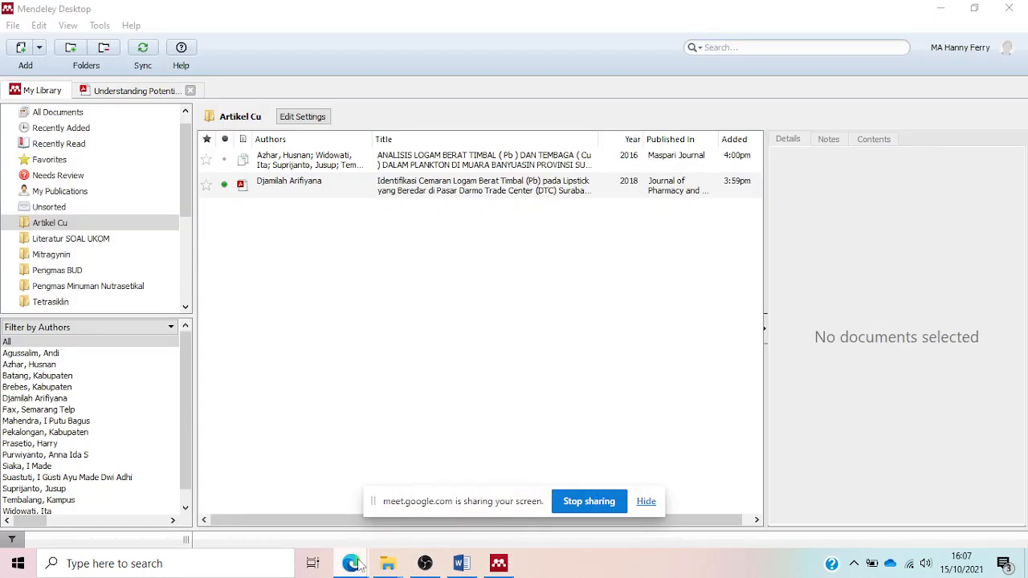
{"action": "mouse_move", "coordinate": [360, 566]}
{"action": "left_click", "coordinate": [315, 496]}
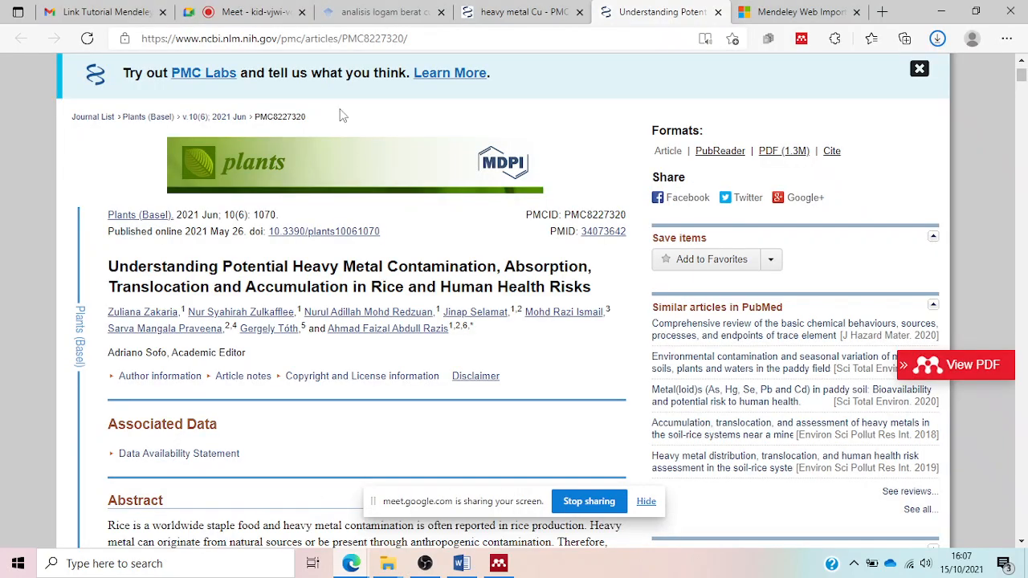
{"action": "left_click", "coordinate": [272, 8]}
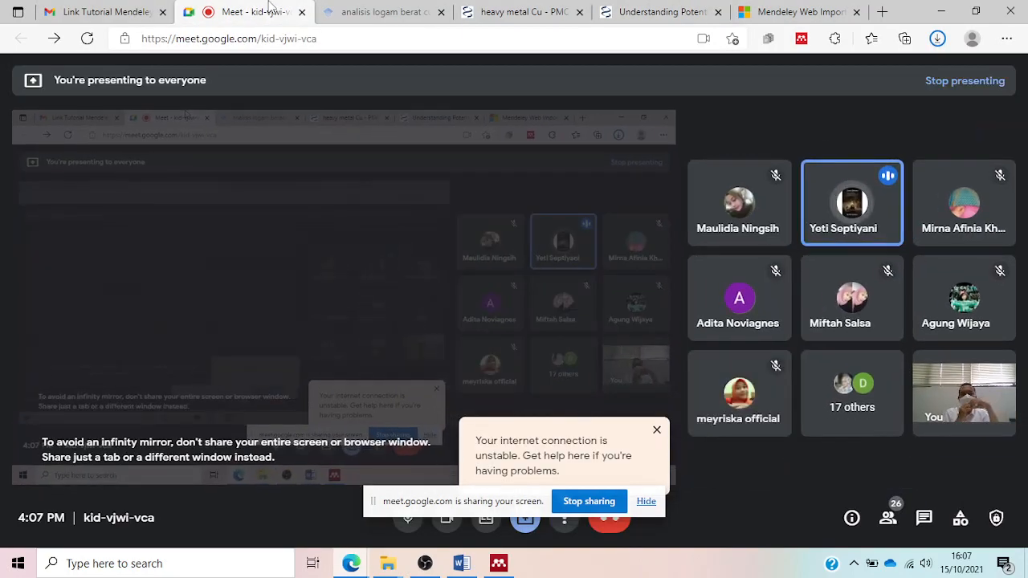
- Stop sharing the screen in the call, and mute the microphone during the participant's question before unmuting it to answer
{"action": "left_click", "coordinate": [589, 502]}
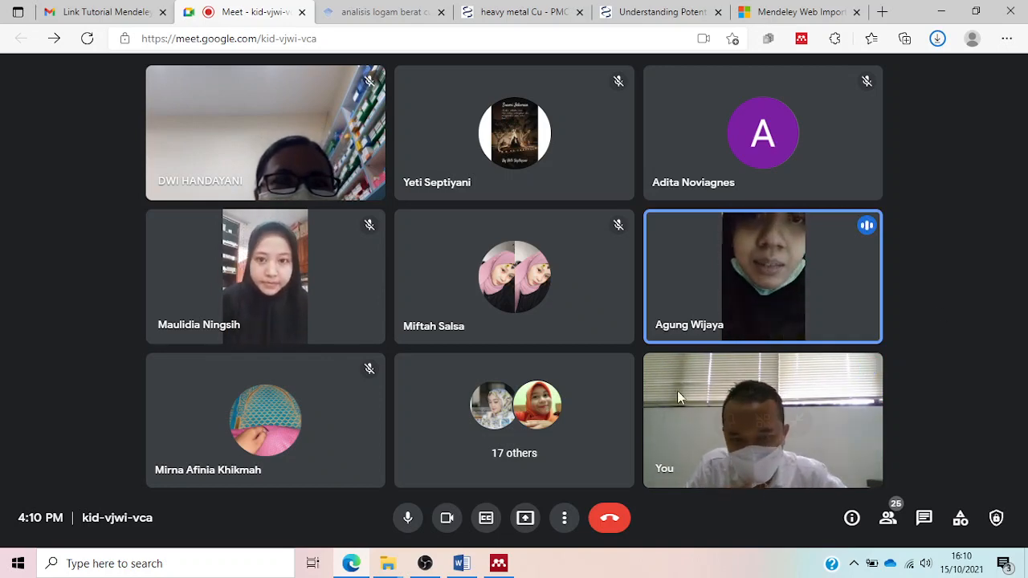
{"action": "left_click", "coordinate": [407, 520]}
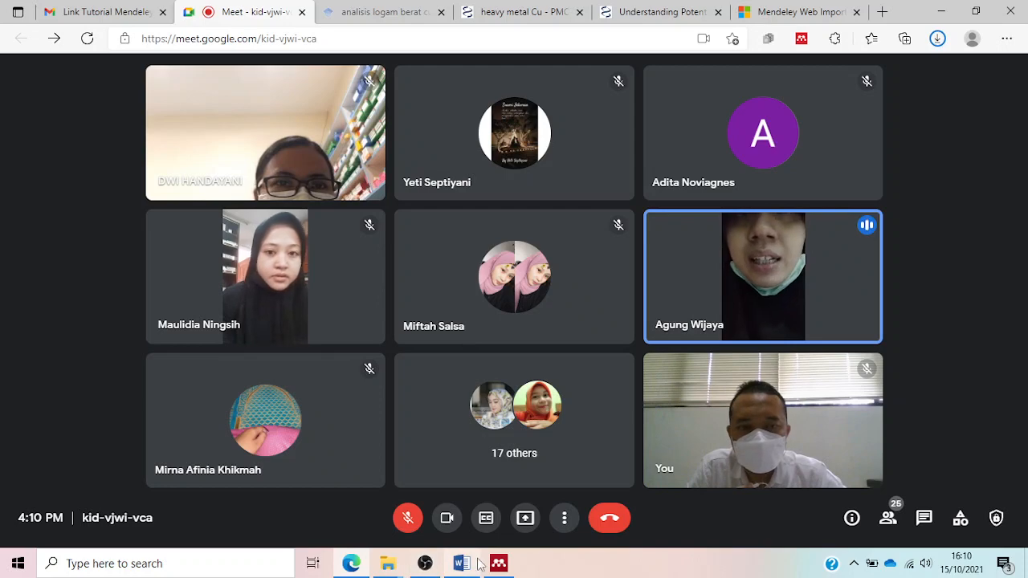
{"action": "left_click", "coordinate": [408, 519]}
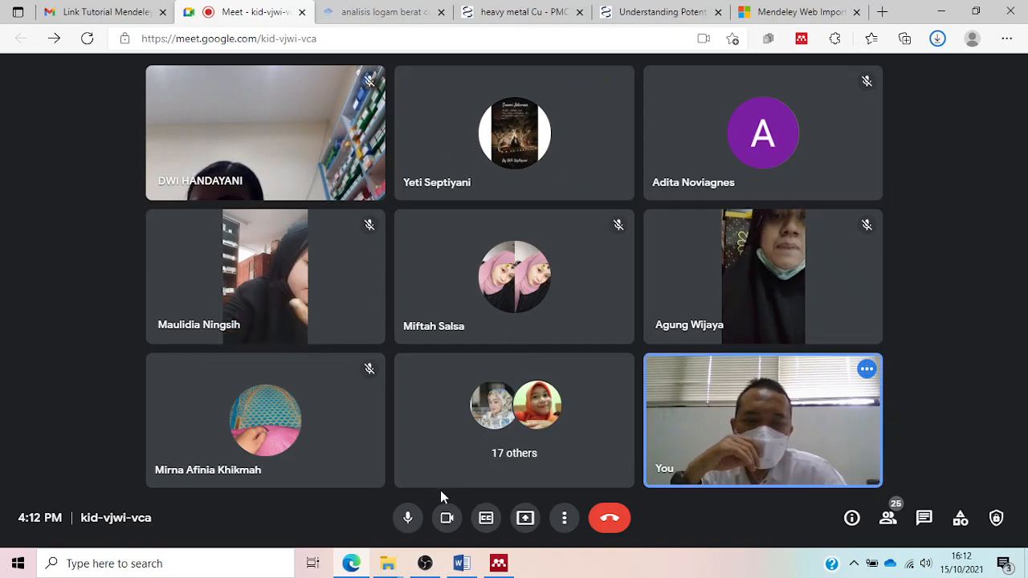
- Switch from the Google Meet call to the OBS window with the recording controls
{"action": "mouse_move", "coordinate": [427, 567]}
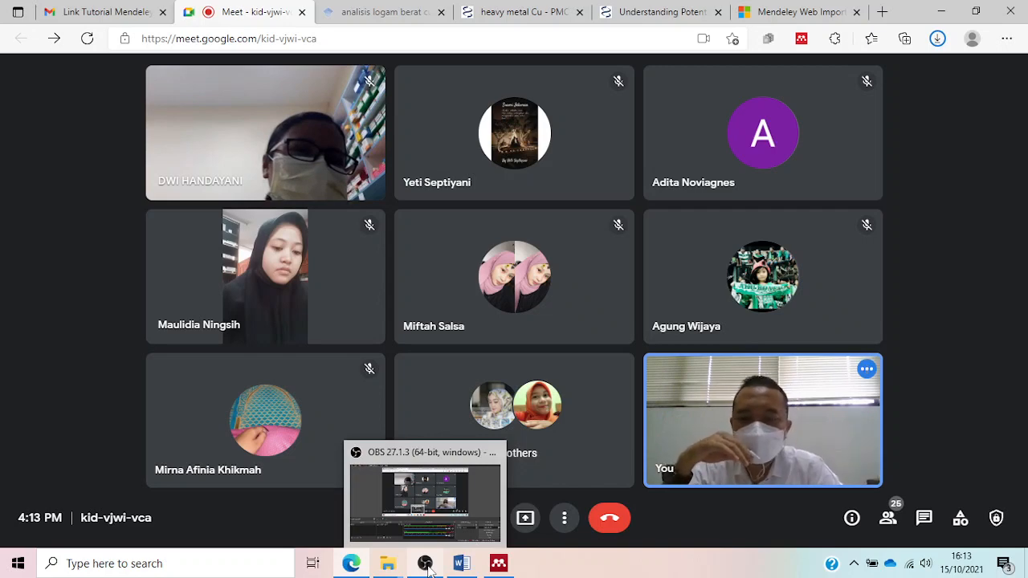
{"action": "left_click", "coordinate": [440, 506]}
{"action": "left_click", "coordinate": [427, 565]}
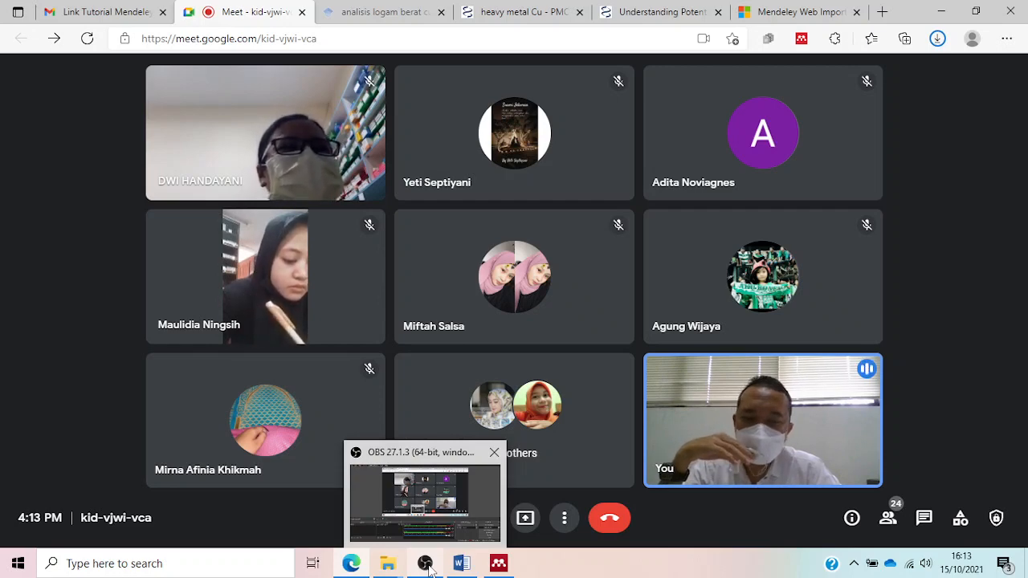
{"action": "left_click", "coordinate": [426, 566]}
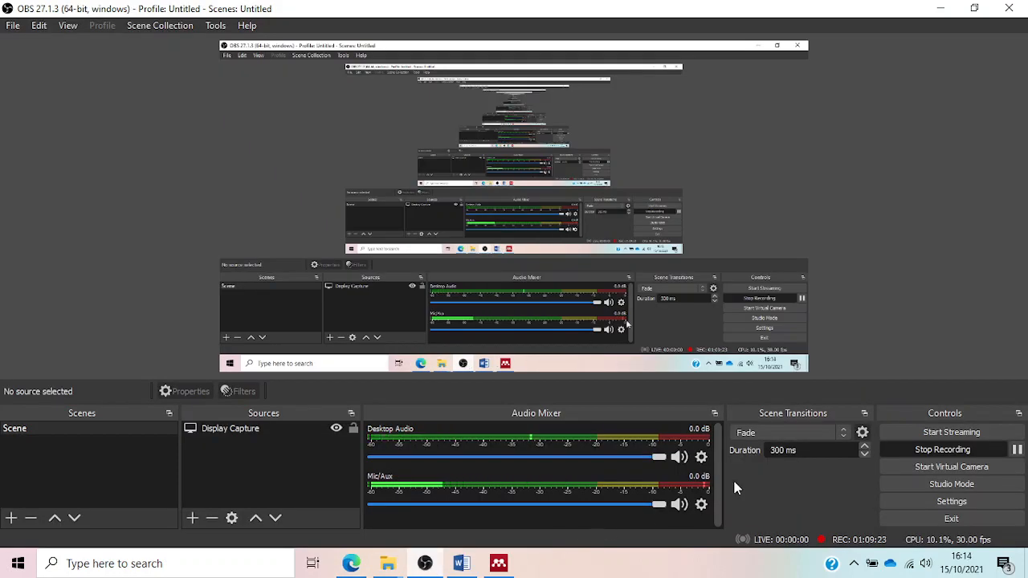